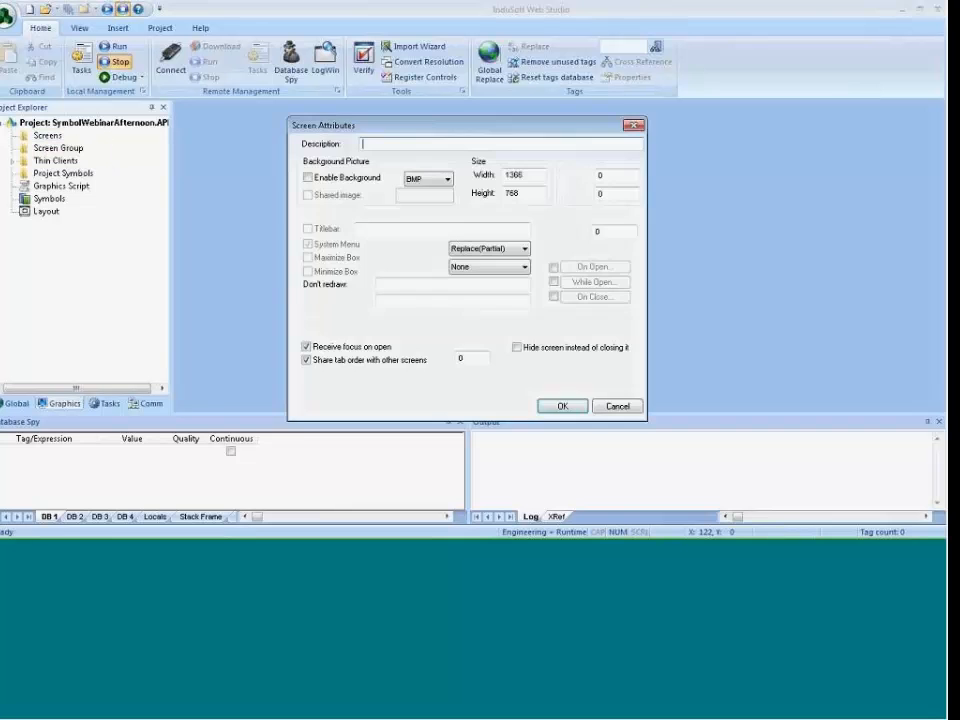
Create a 1366 by 768 screen, draw a rectangle about 111 wide and 81 high on it, and open the rectangle's properties.
left_click(556, 404)
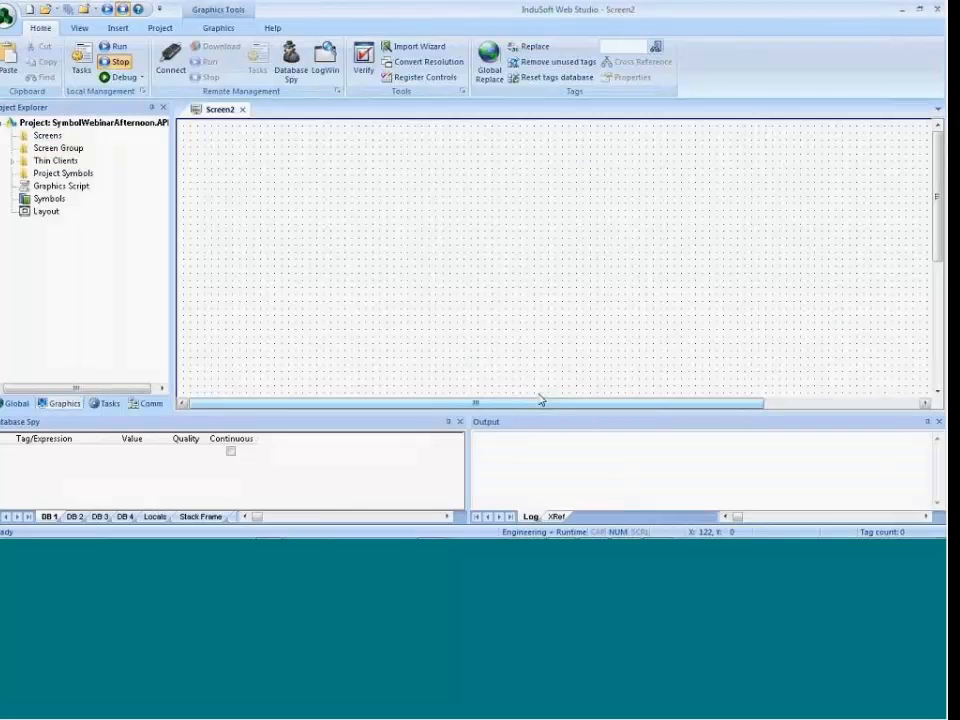
left_click(298, 46)
left_click_drag(330, 153, 415, 222)
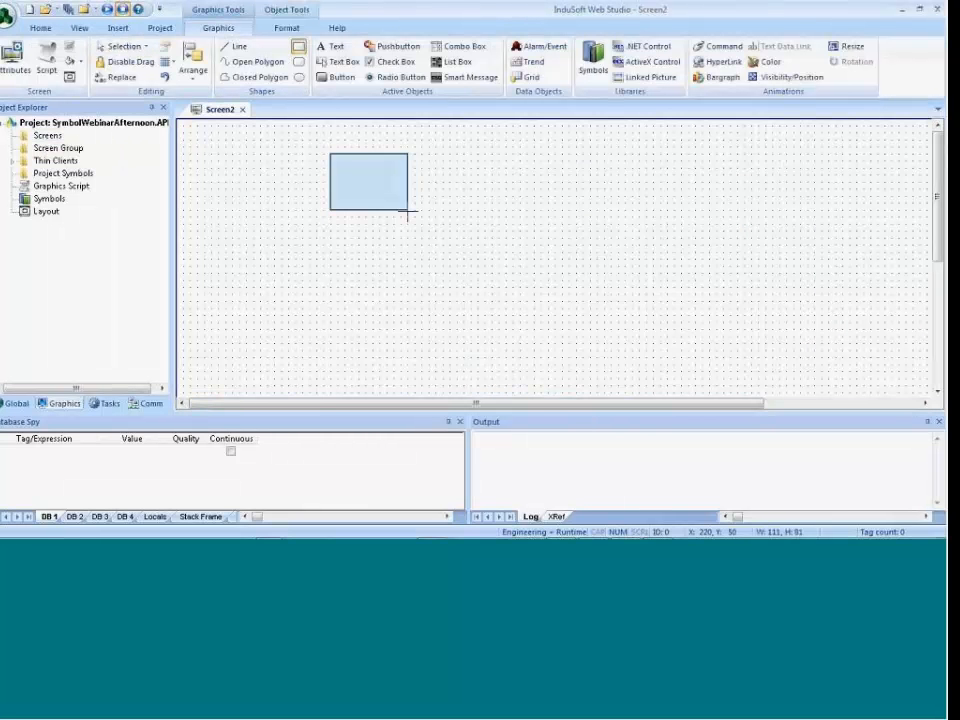
double_click(371, 189)
left_click_drag(328, 211, 557, 160)
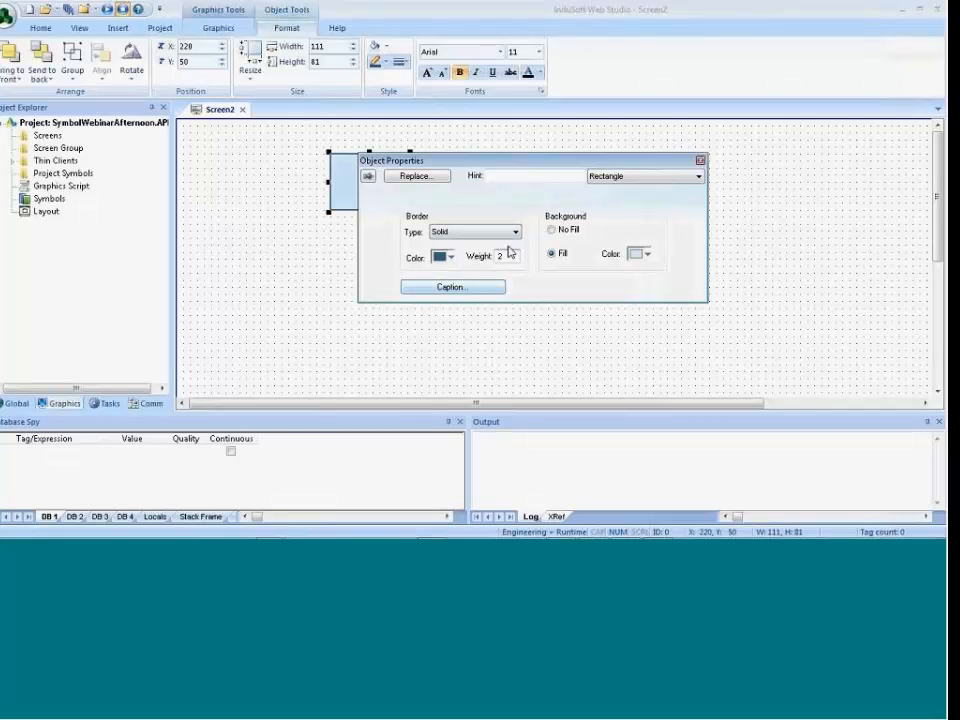
Place the slider01 symbol from the Sliders folder of the System Symbols below the rectangle, at about X 97, Y 179.
double_click(47, 198)
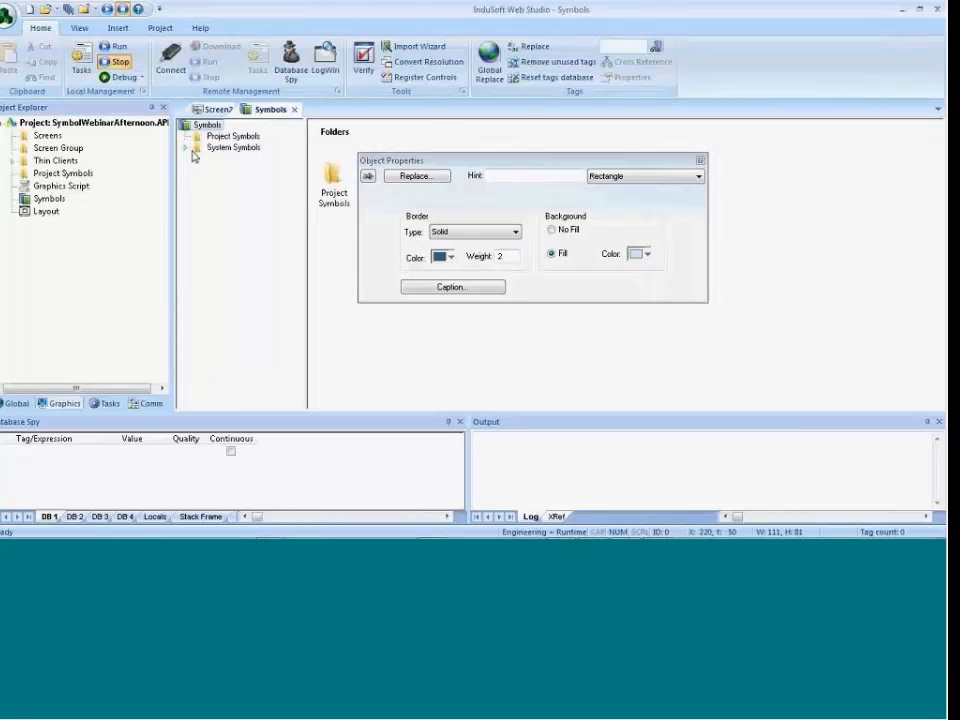
left_click(187, 148)
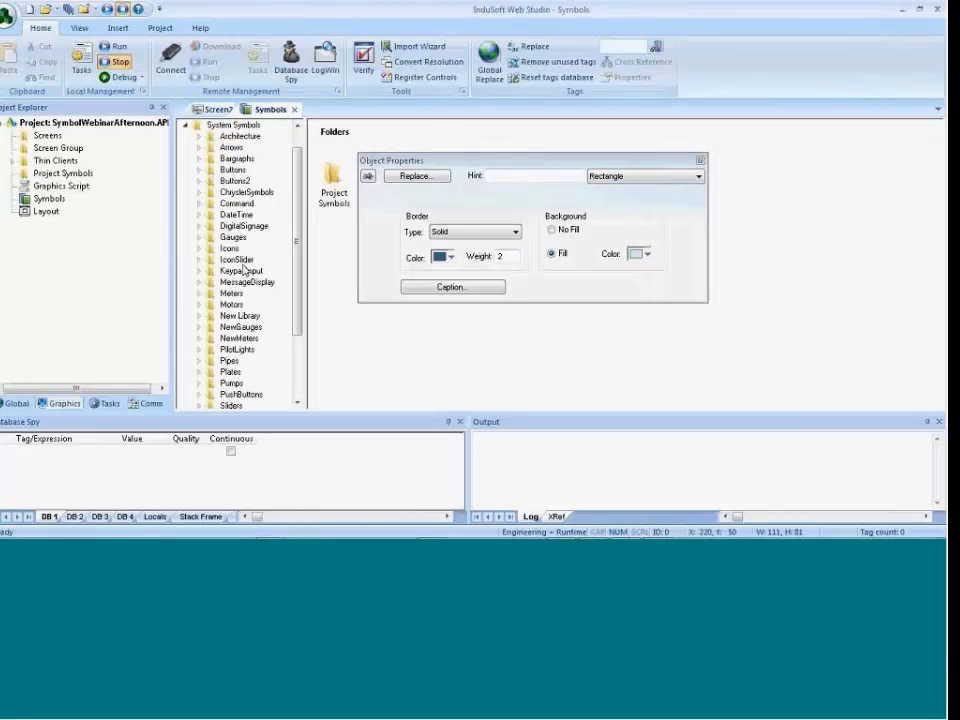
left_click(232, 406)
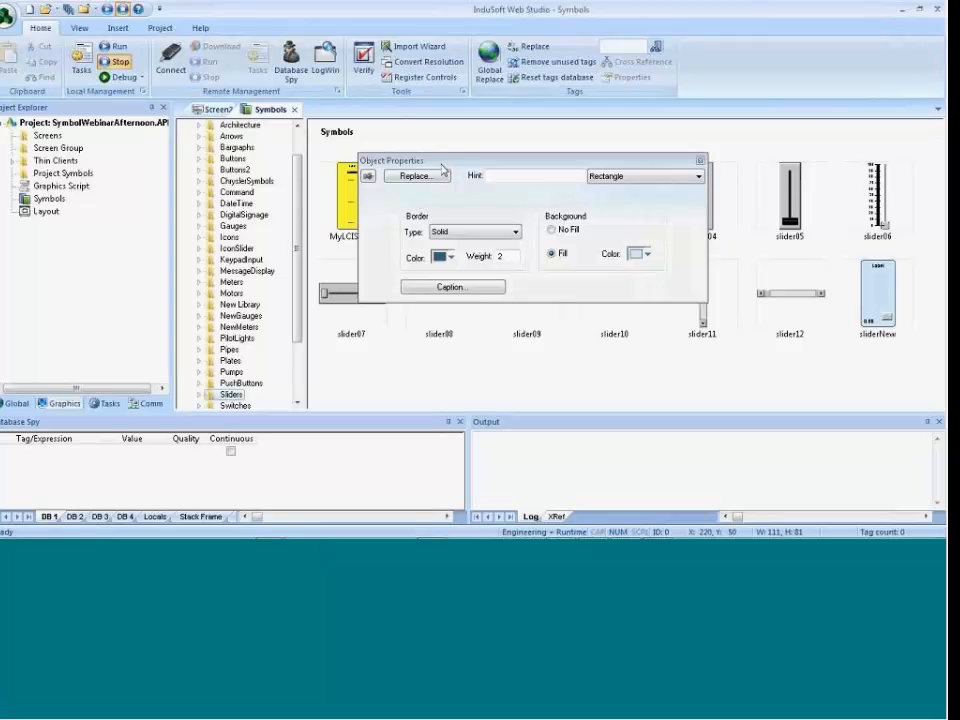
left_click_drag(698, 161, 754, 173)
left_click(754, 174)
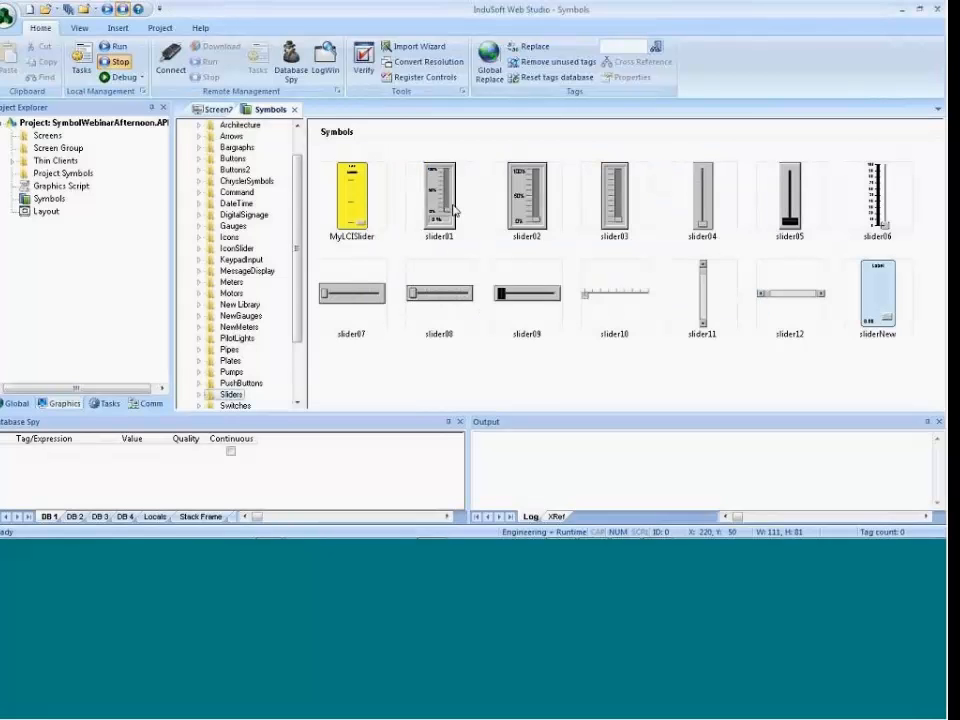
left_click_drag(450, 210, 285, 290)
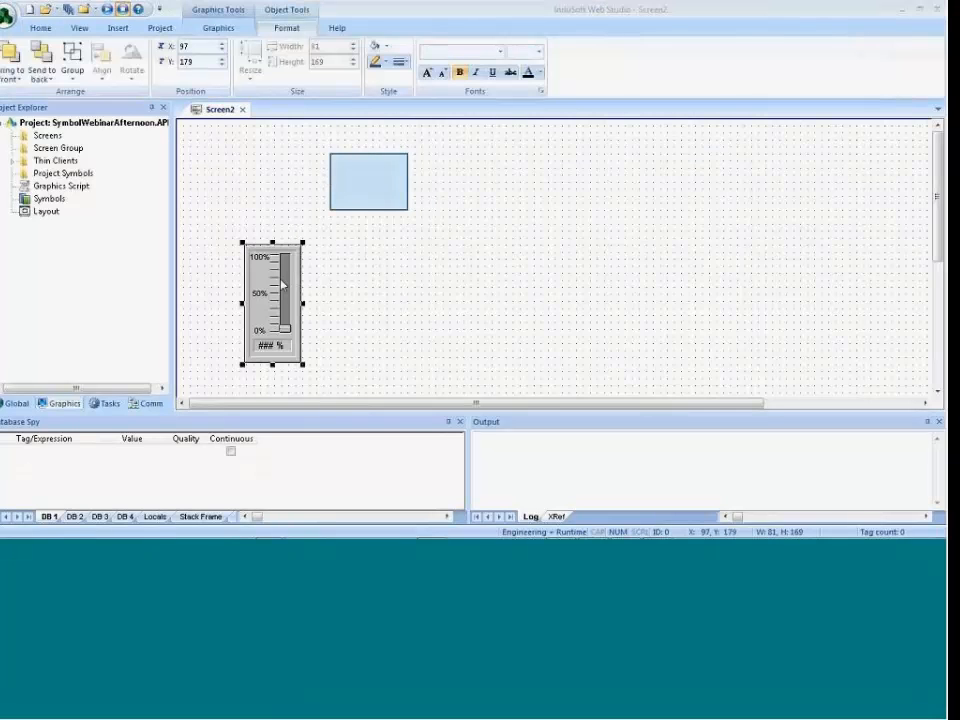
Open the placed slider's properties and consult the Custom Property Syntax slide in the presentation, returning to the project.
double_click(285, 290)
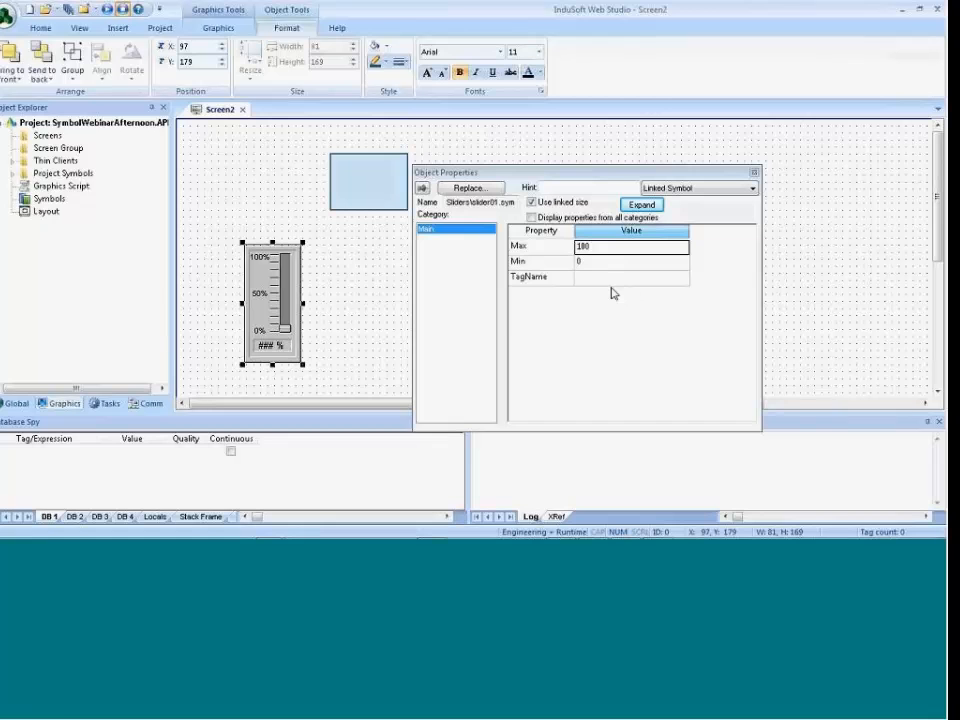
key("alt+Tab")
key("alt+Tab")
key("Tab")
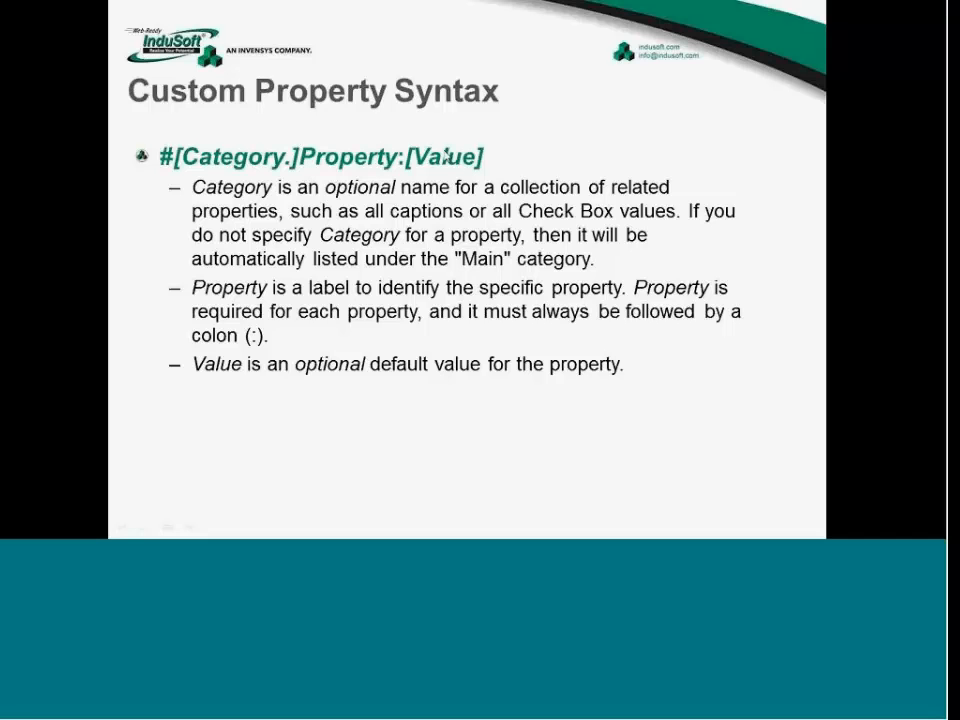
key("alt+Tab")
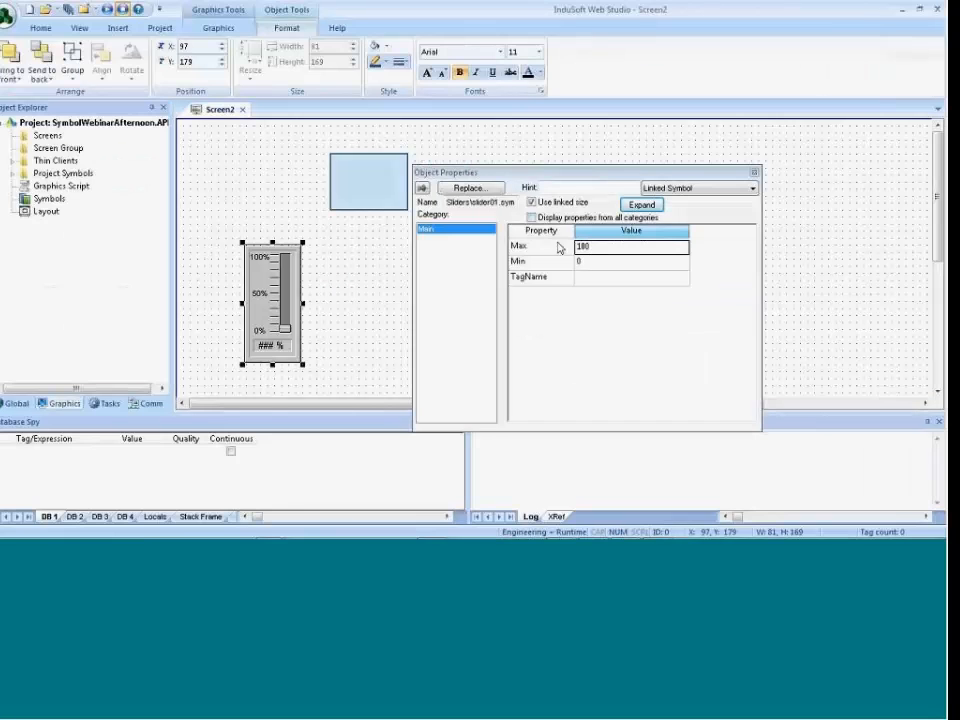
Examine the slider symbol's Max, Min and TagName properties together with their value fields.
left_click(537, 250)
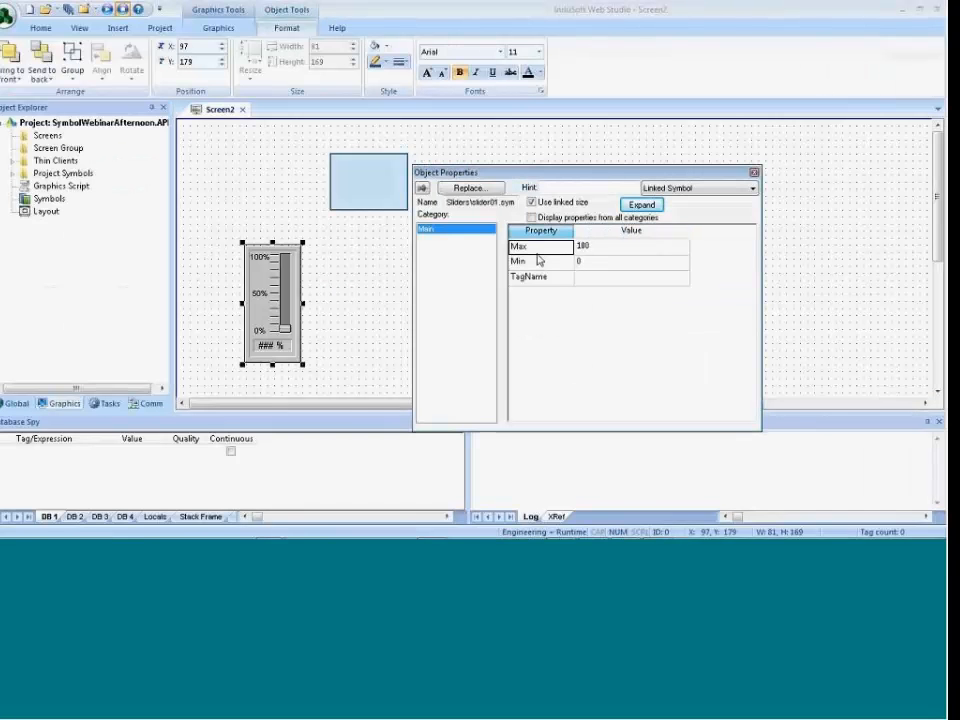
left_click(583, 247)
left_click(537, 266)
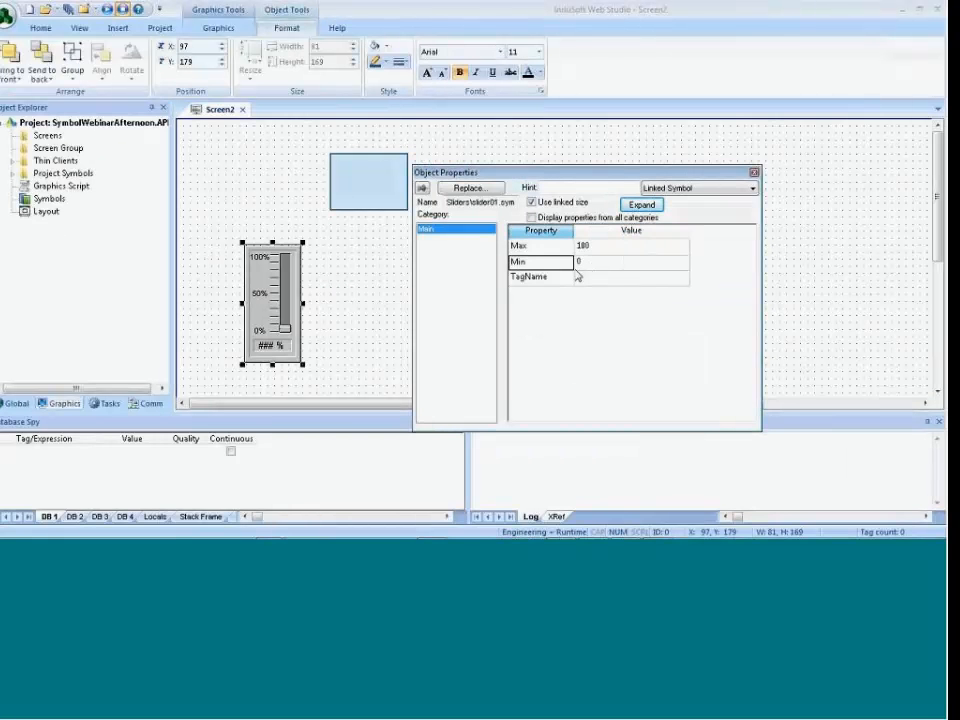
left_click(578, 266)
left_click(552, 279)
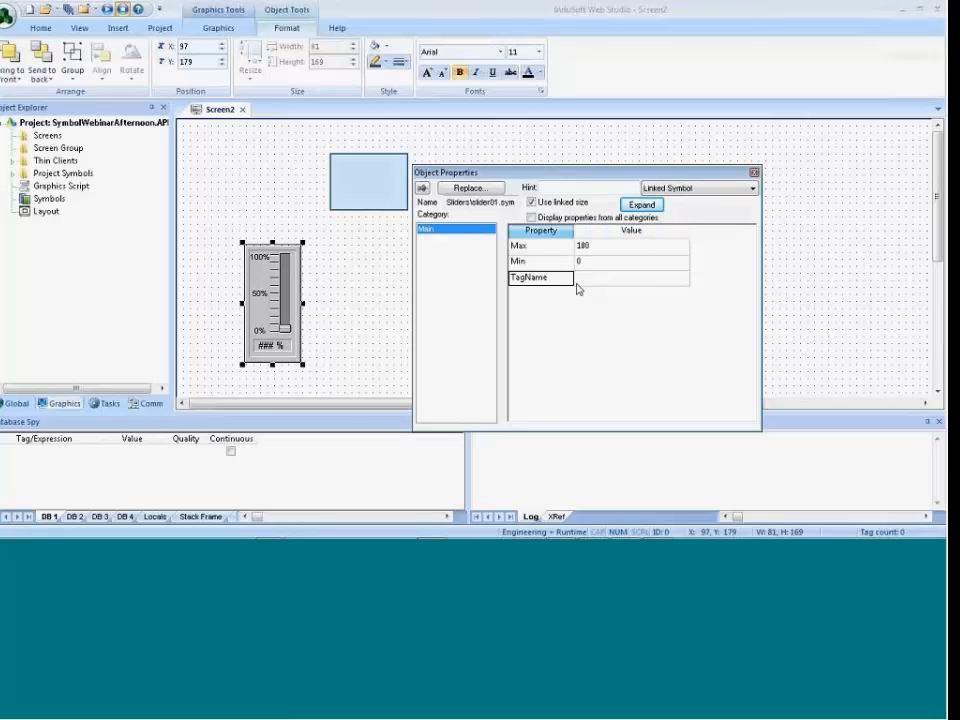
left_click(578, 280)
left_click(326, 335)
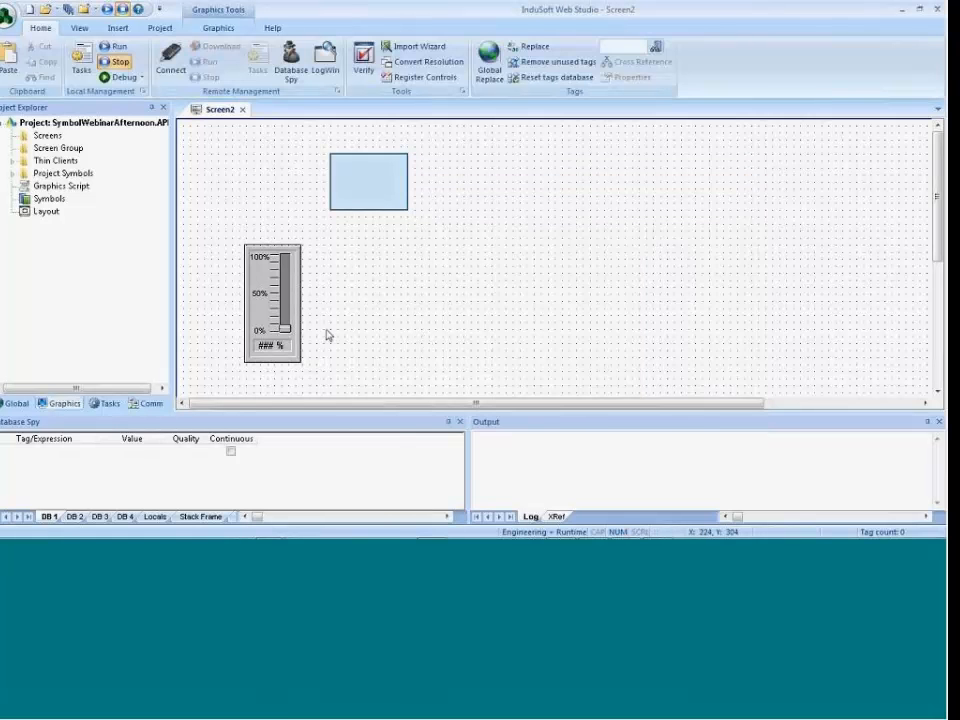
Open the slider's linked symbol slider01.sym for editing.
left_click(270, 320)
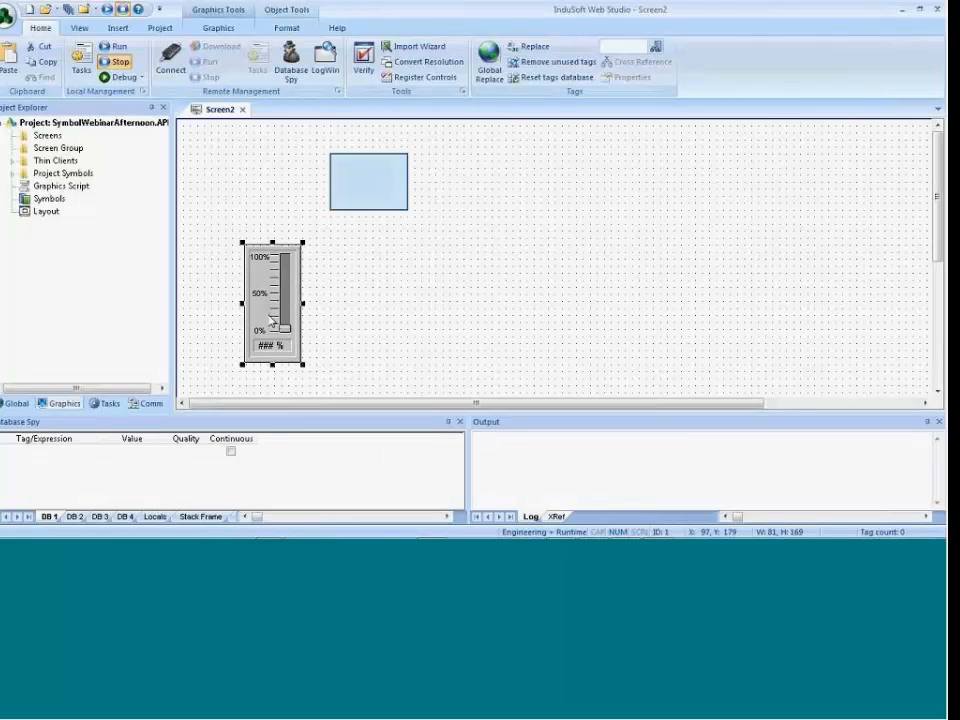
right_click(270, 320)
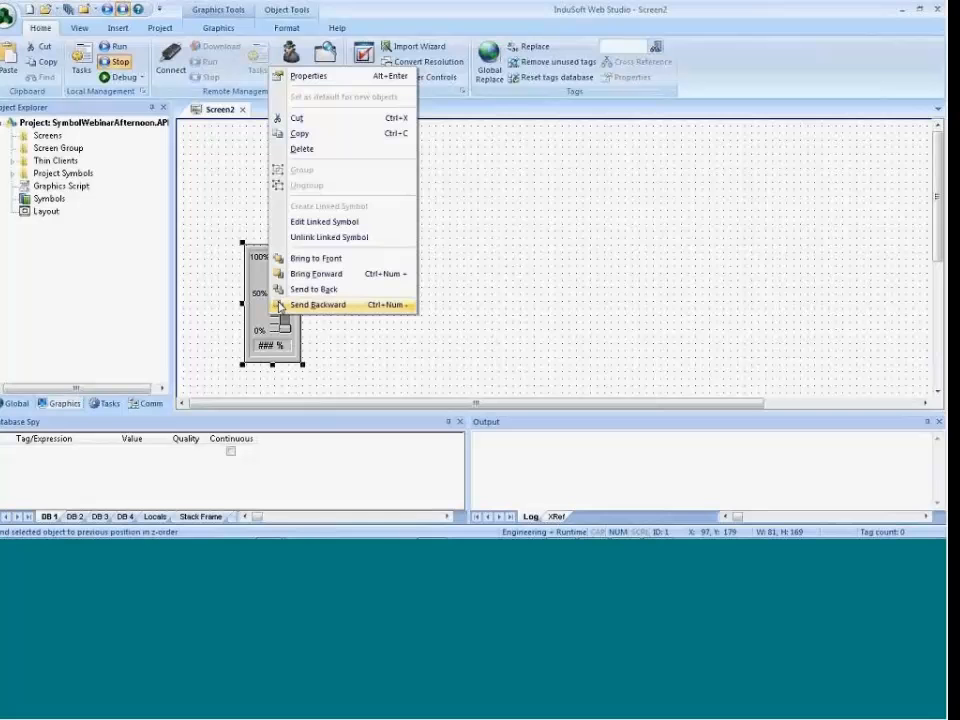
left_click(299, 223)
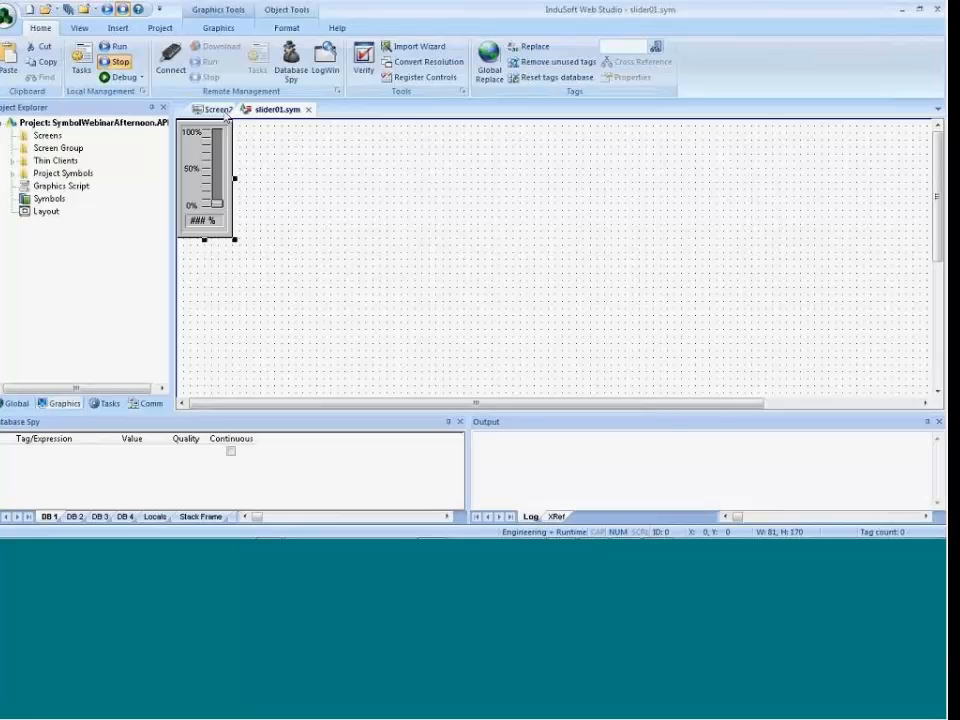
left_click(221, 110)
right_click(264, 298)
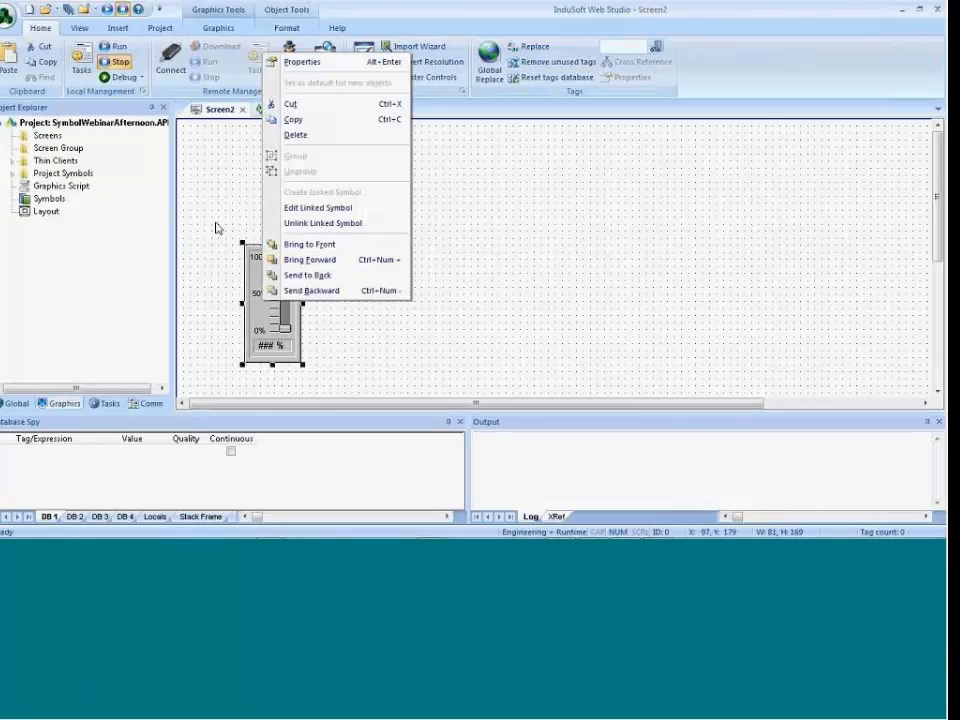
left_click(270, 146)
left_click(275, 110)
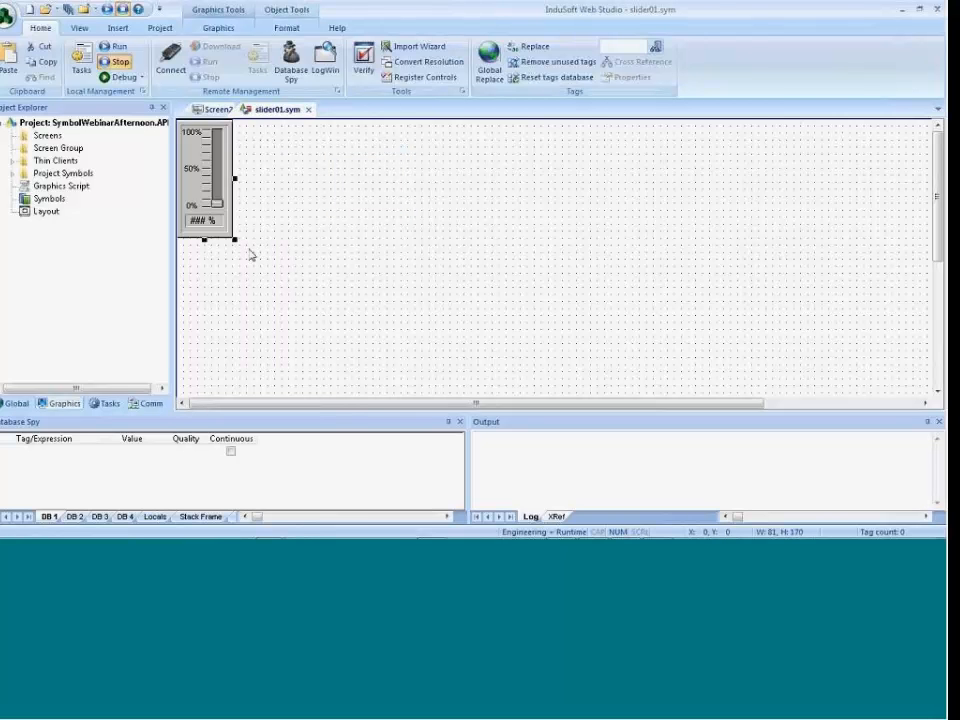
Ungroup the slider symbol and move its handle out of the body to about X 150, Y 110.
right_click(206, 197)
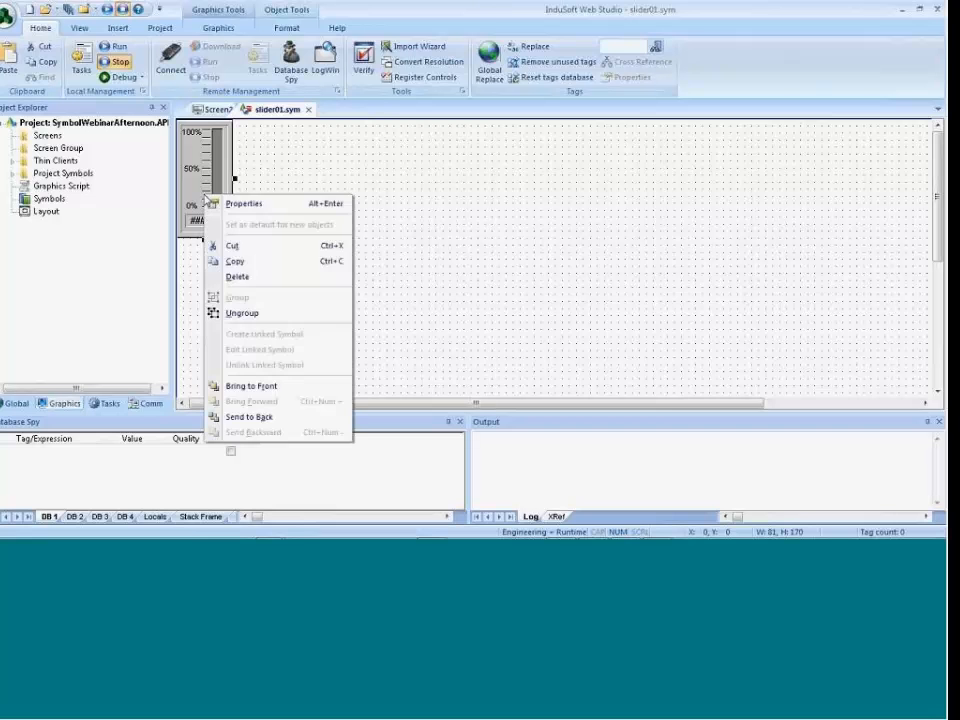
left_click(242, 313)
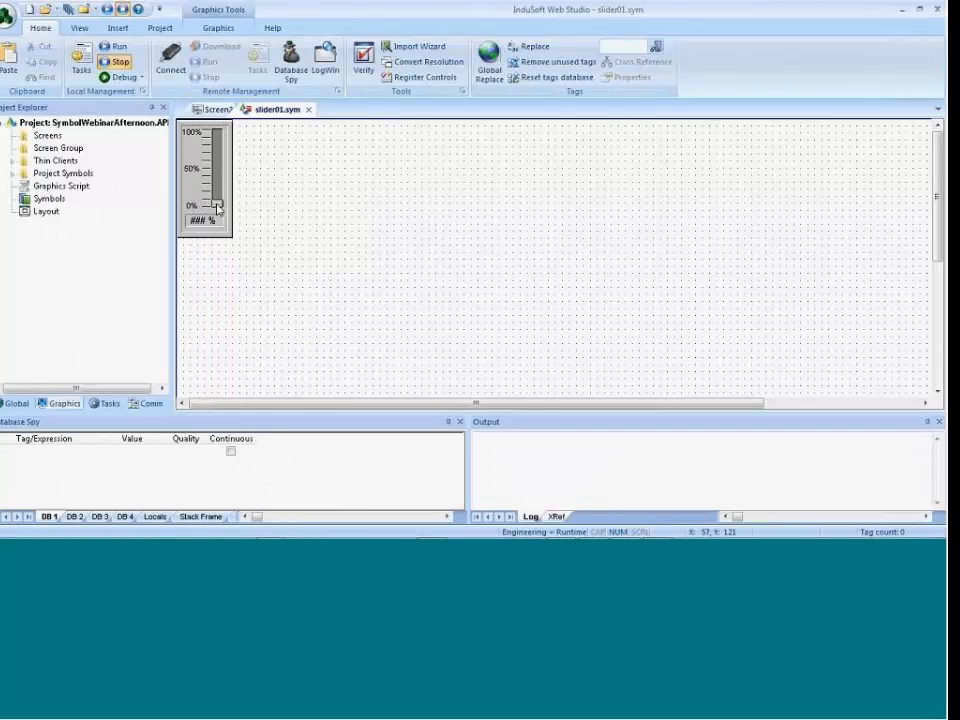
left_click_drag(217, 206, 290, 210)
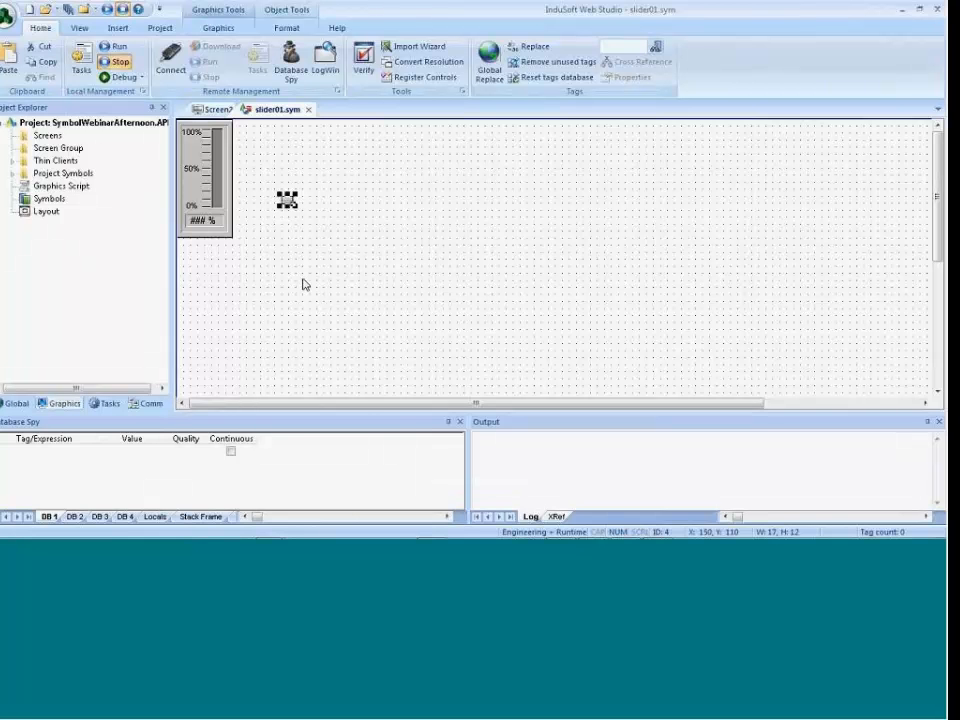
left_click(279, 226)
Examine the handle's Linked Picture and Visibility/Position properties, including the custom property entries for its vertical tag and value range.
left_click(287, 202)
double_click(287, 201)
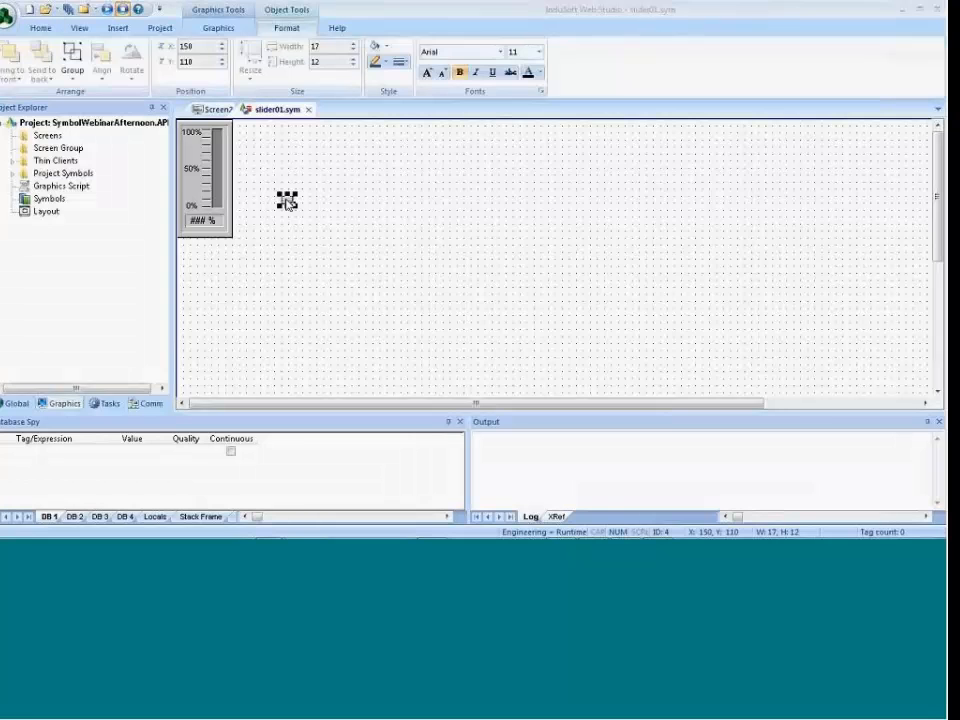
left_click(673, 187)
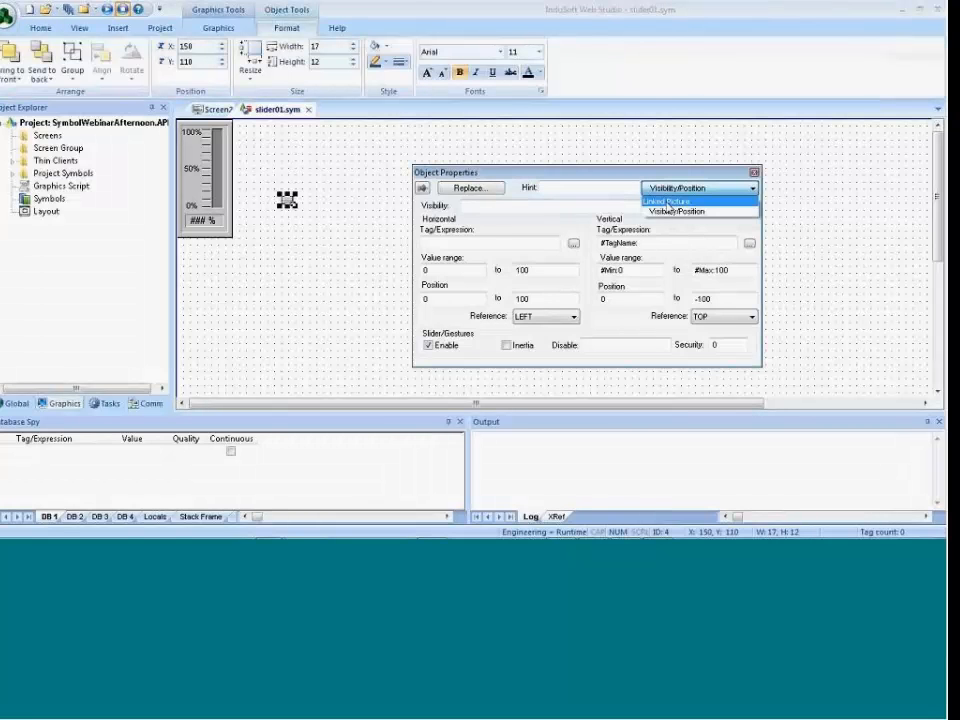
left_click(668, 201)
left_click(665, 190)
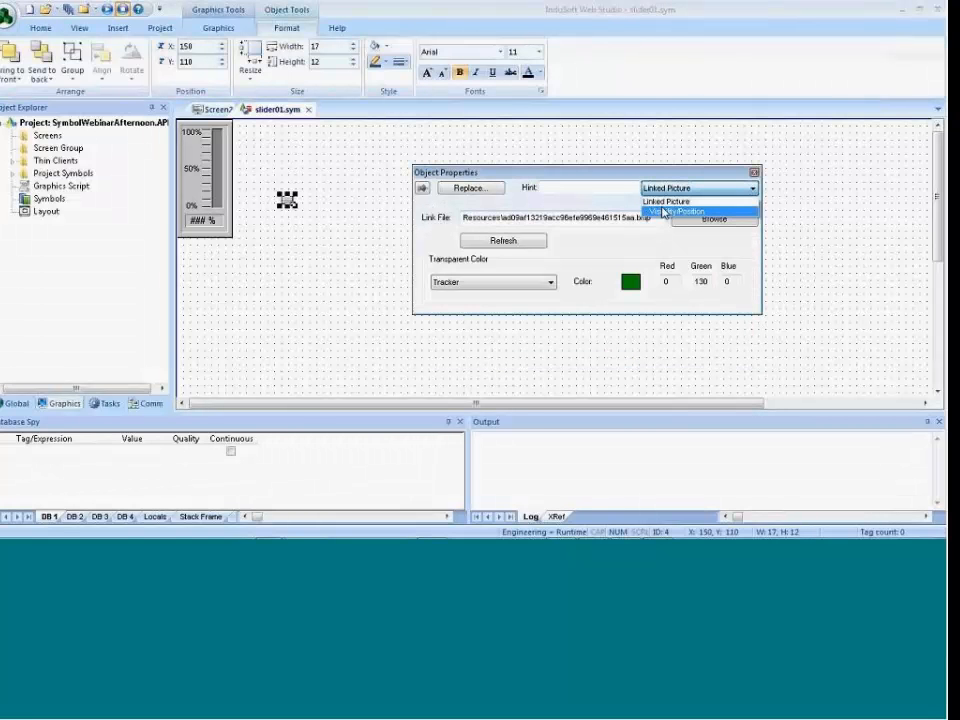
left_click(665, 211)
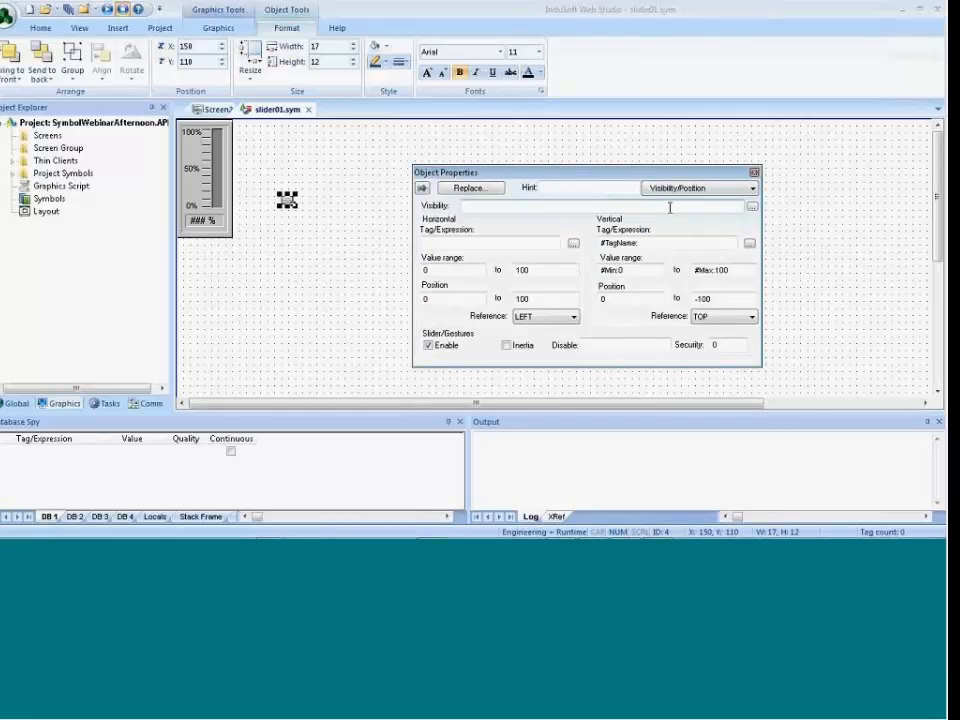
left_click(472, 205)
left_click_drag(633, 274, 600, 273)
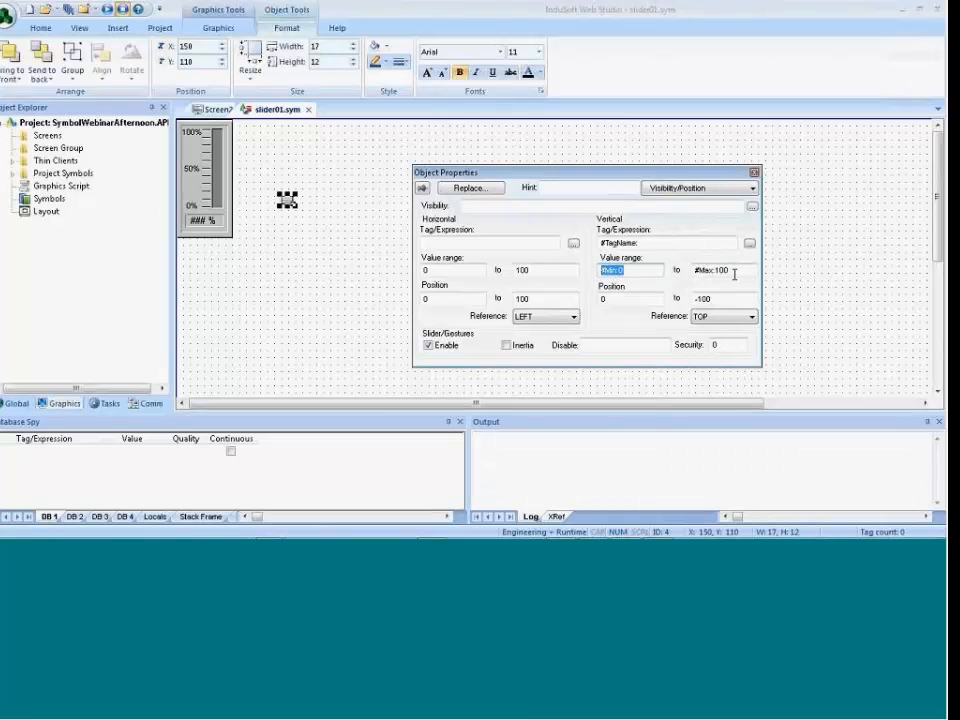
left_click_drag(733, 271, 692, 270)
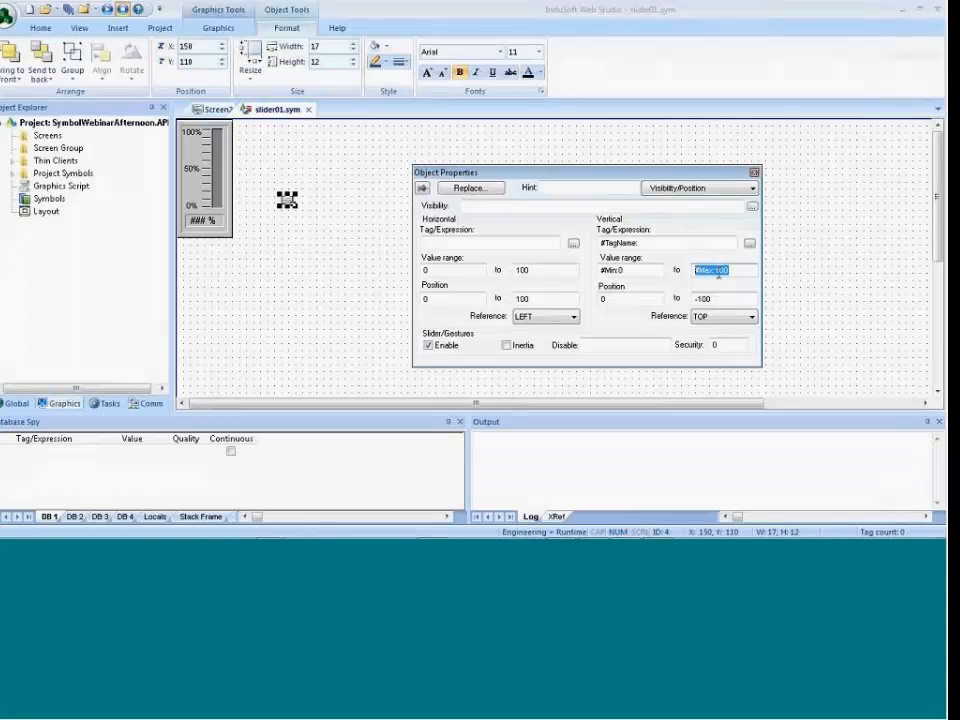
left_click_drag(643, 244, 596, 244)
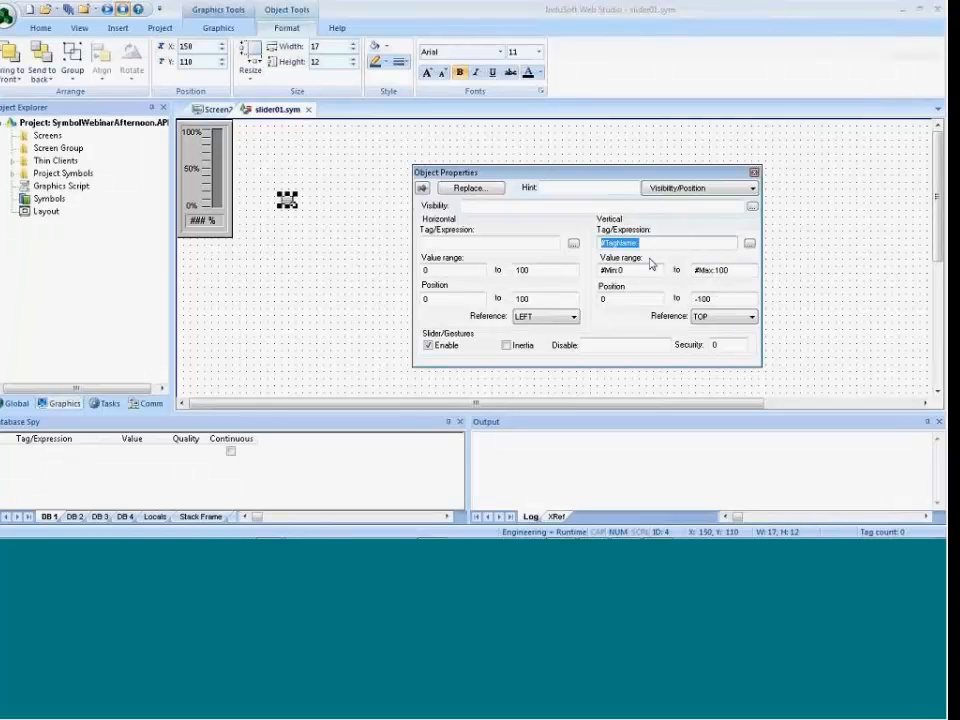
left_click(332, 137)
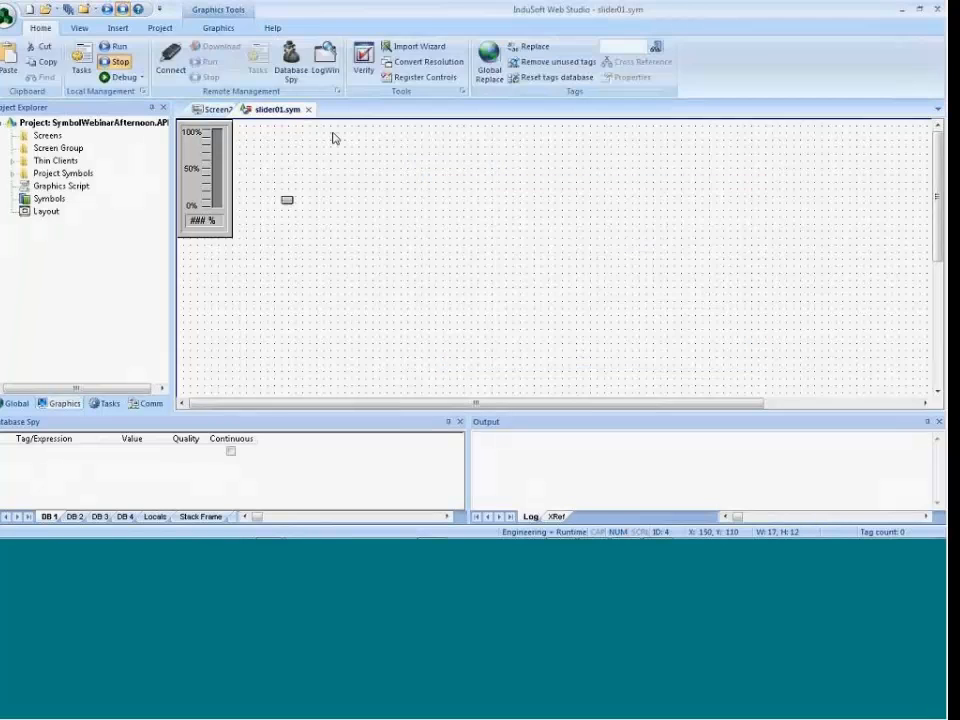
Return to Screen2 and review the placed slider's custom properties again.
left_click(214, 109)
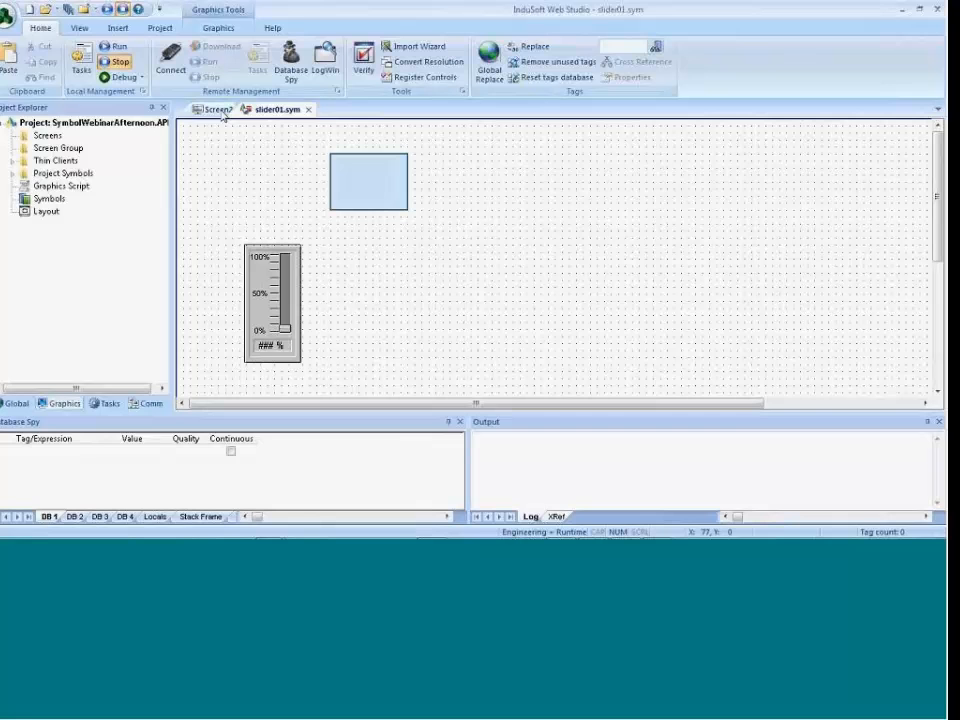
double_click(285, 317)
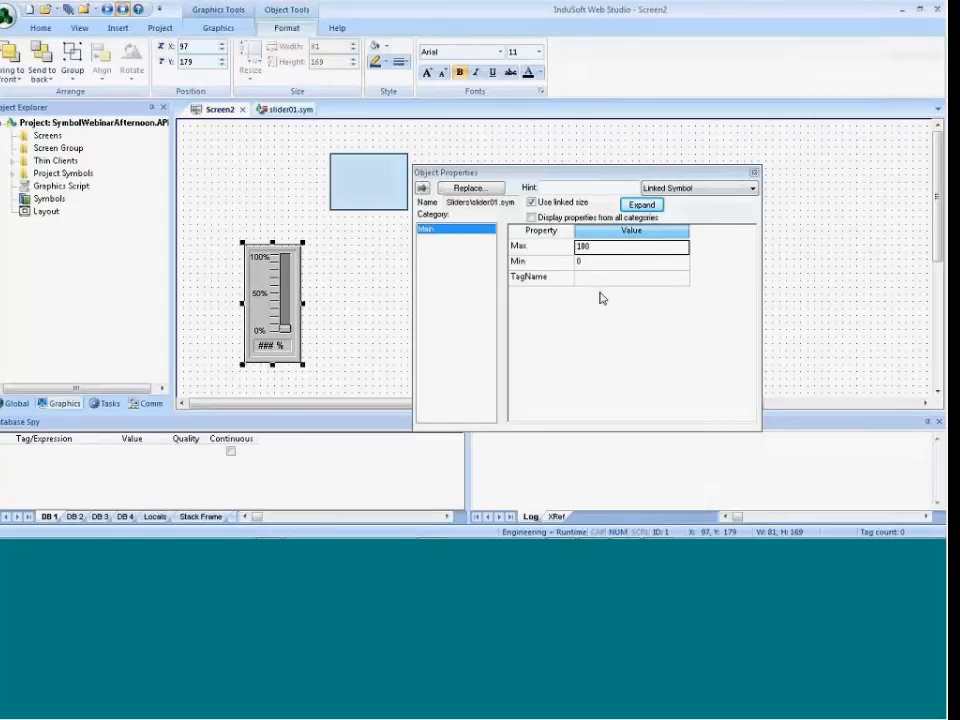
left_click(754, 172)
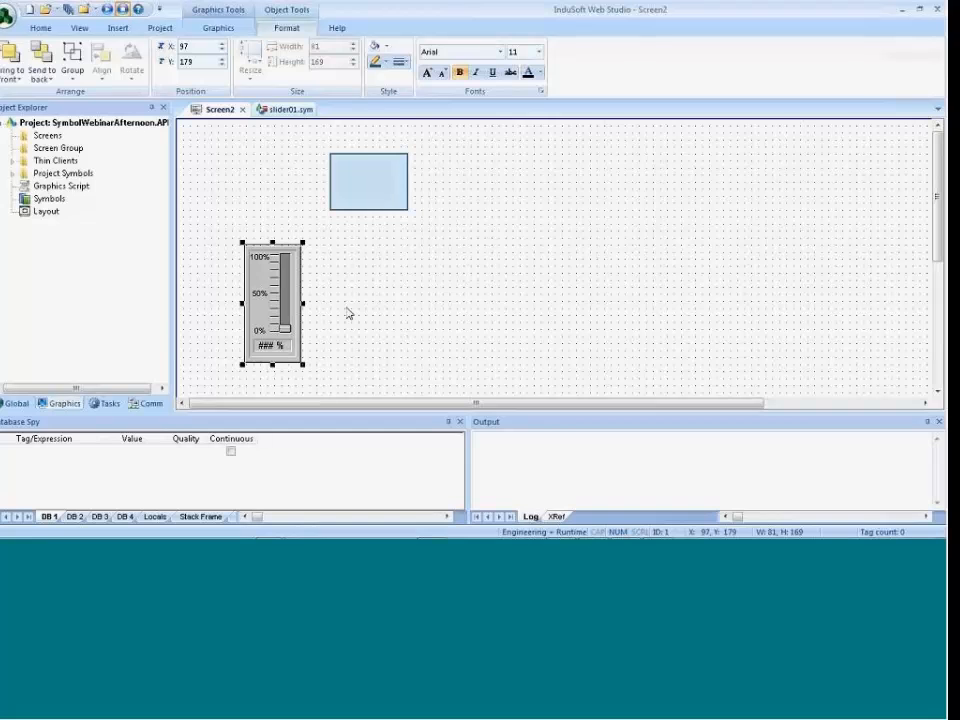
Delete the large light-blue rectangle from Screen2 and move the slider up to about X 90, Y 100.
left_click(373, 178)
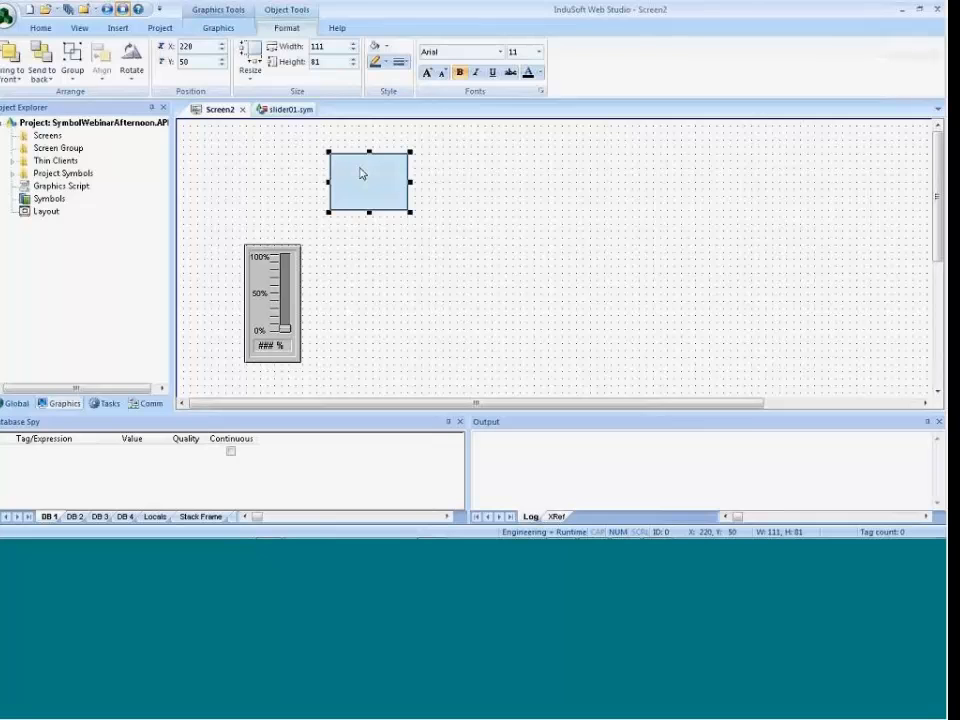
key("Delete")
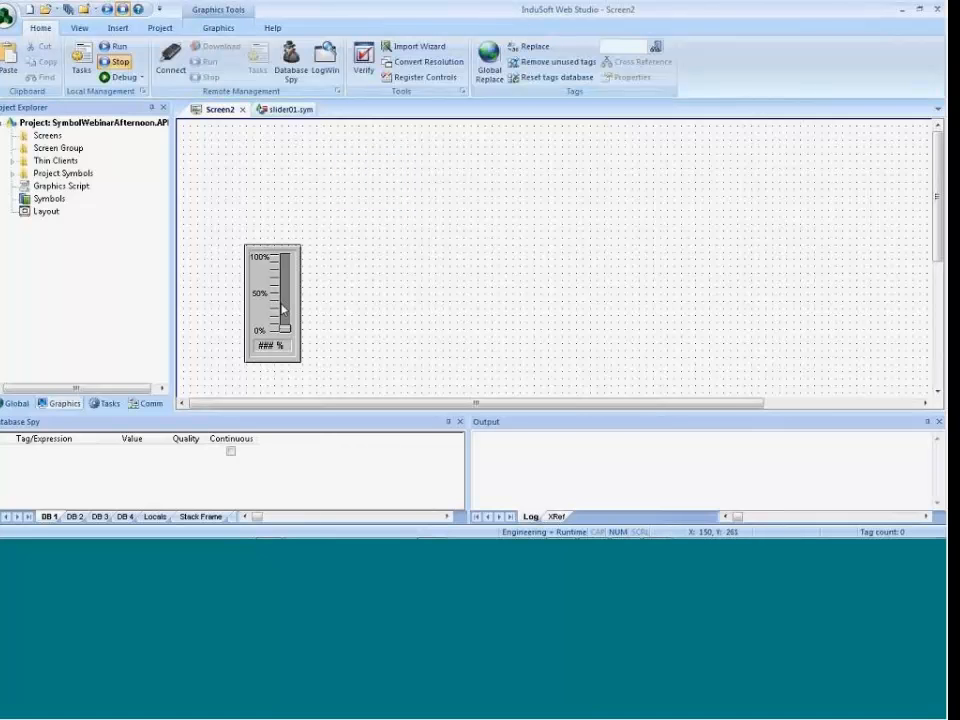
left_click_drag(288, 311, 283, 255)
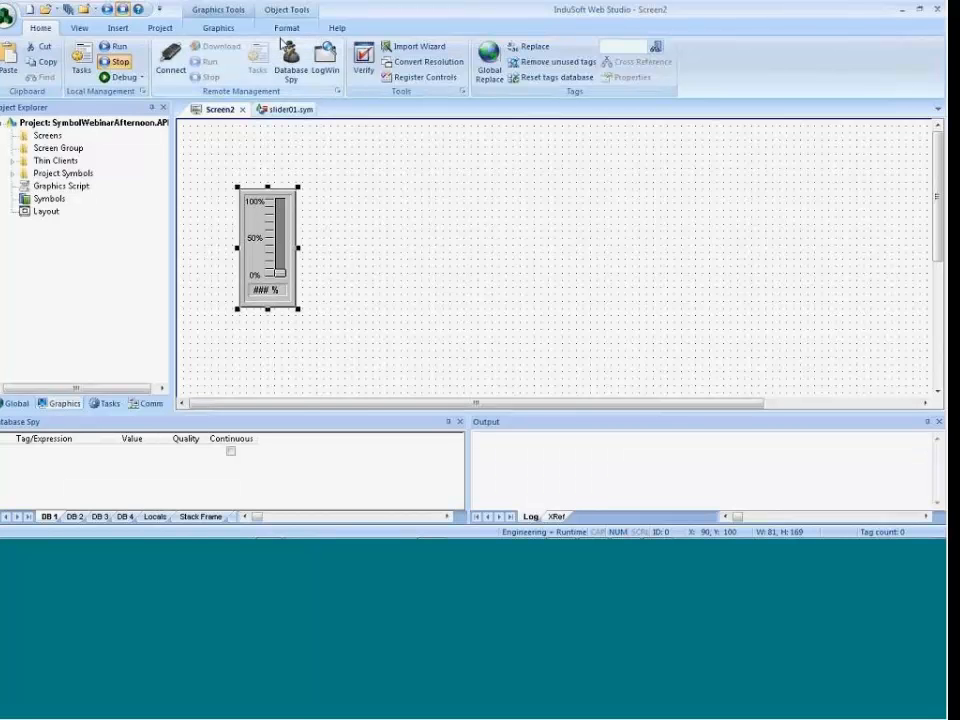
Draw a small rectangle about 41 wide by 21 high beside the slider, at about X 250, Y 200.
left_click(226, 29)
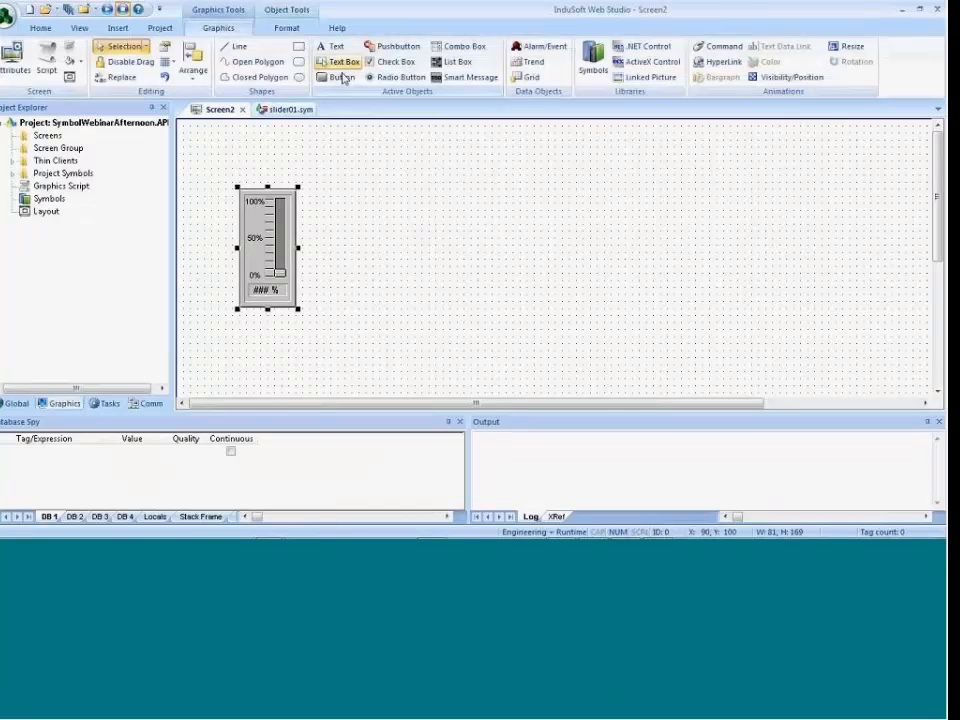
left_click(298, 46)
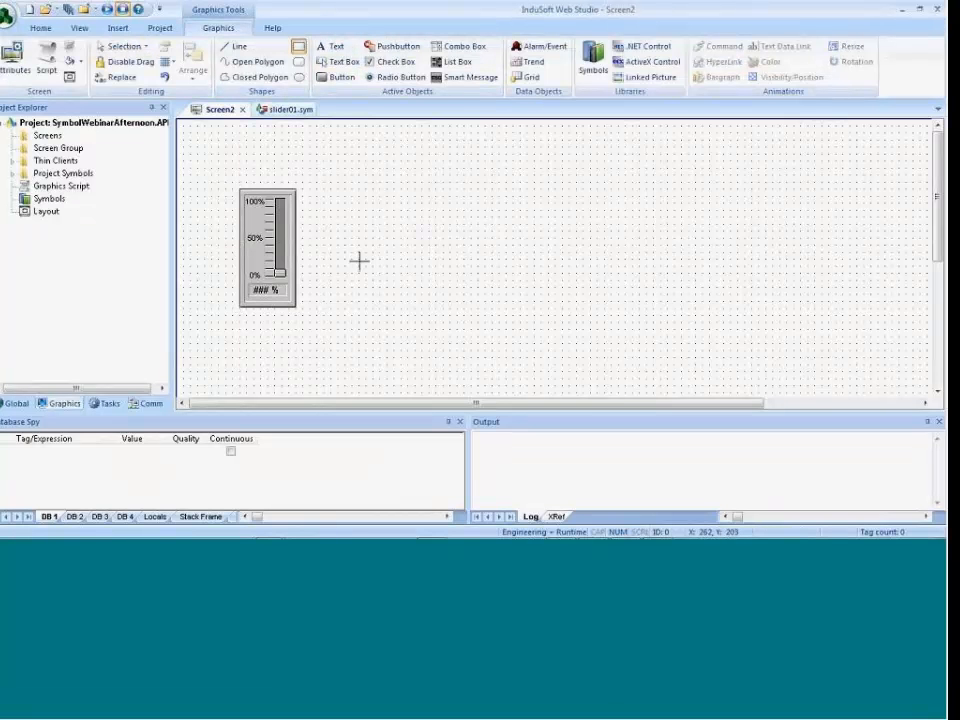
left_click_drag(350, 258, 383, 272)
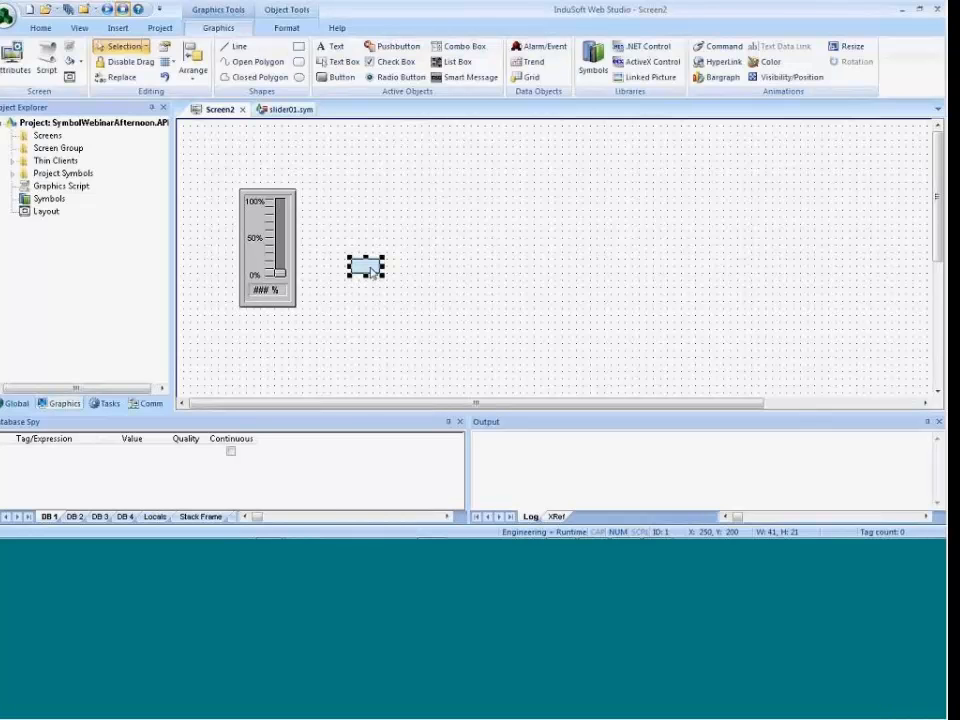
Give the small rectangle a solid black border and black fill, and move it to about X 240, Y 230.
double_click(370, 270)
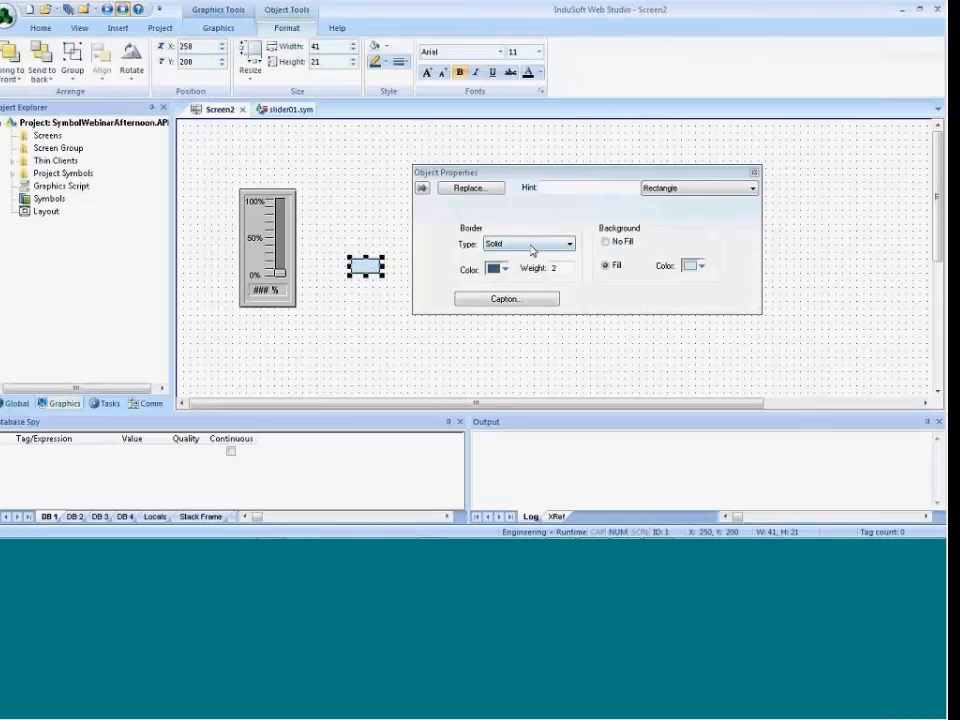
left_click(529, 247)
left_click(521, 266)
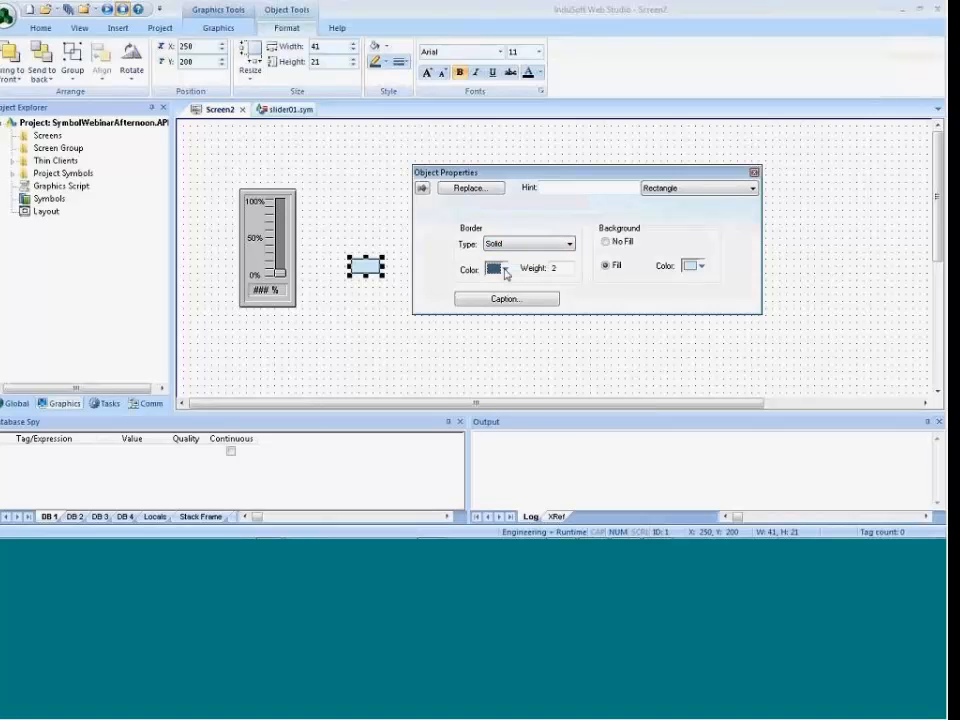
left_click(505, 269)
left_click(509, 302)
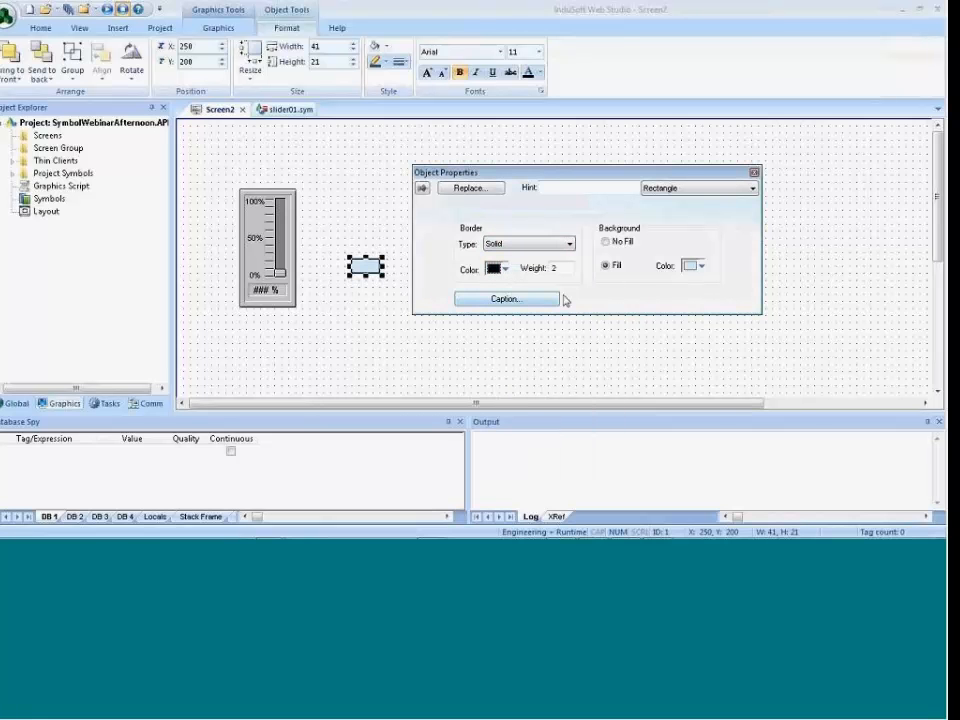
left_click(701, 267)
left_click(702, 298)
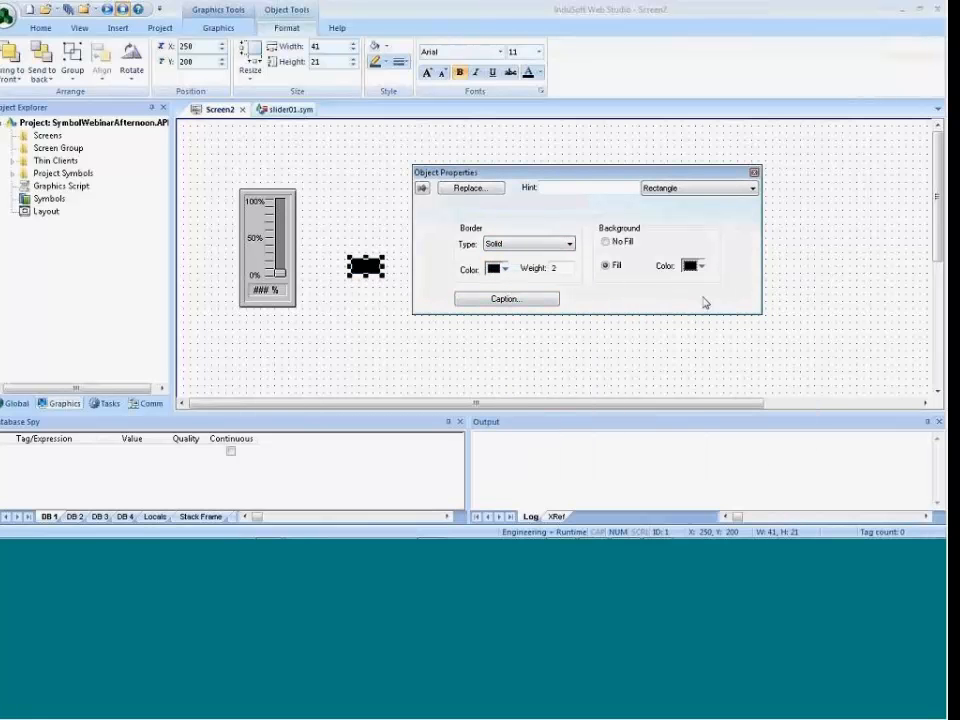
left_click(375, 301)
left_click_drag(366, 267, 366, 293)
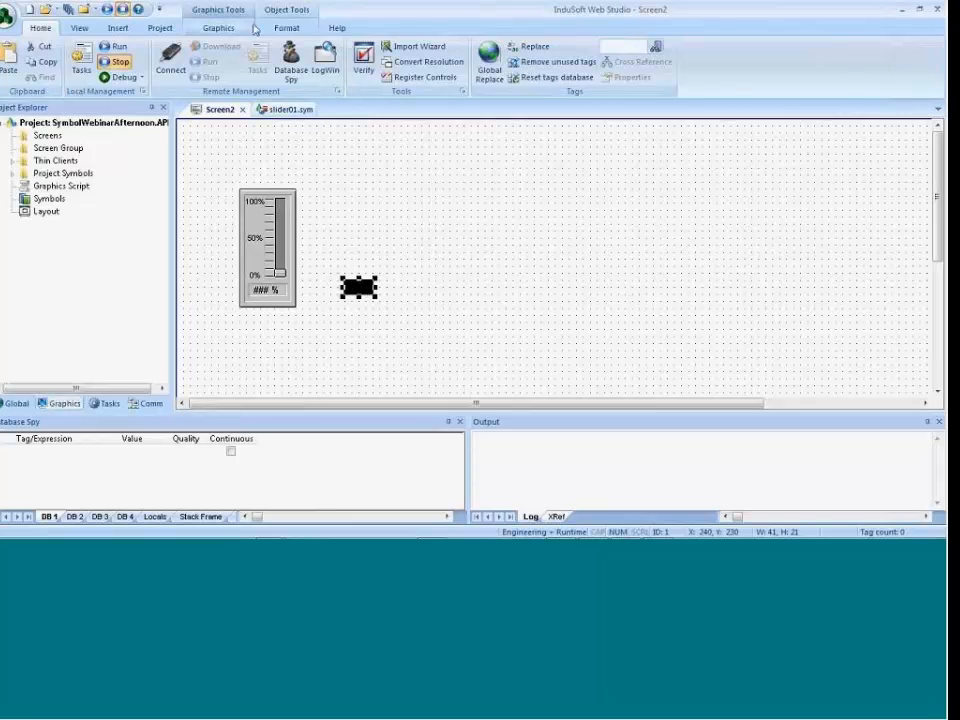
Add a Color animation to the black rectangle with the limit expression TestTag>0, creating the missing tag TestTag.
left_click(218, 28)
left_click(758, 65)
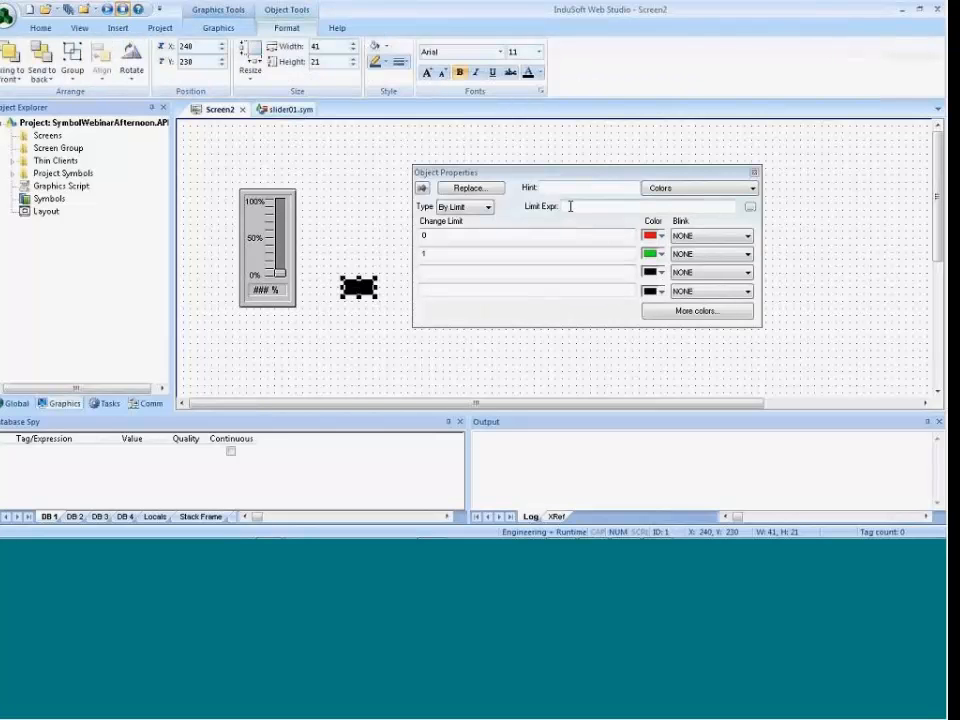
left_click(570, 206)
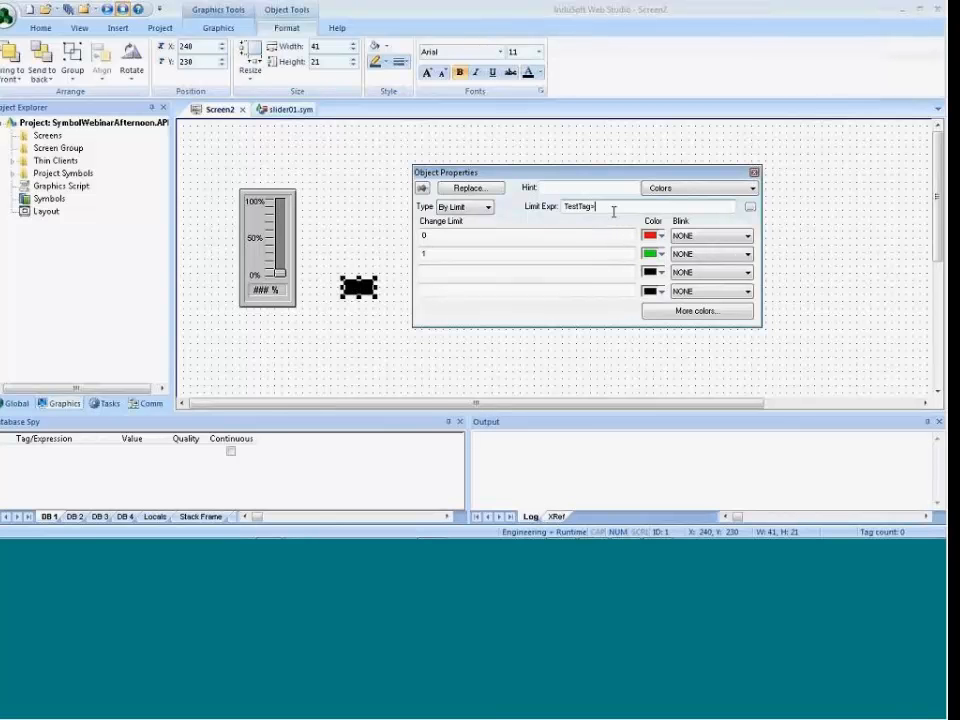
type("0")
left_click(538, 253)
left_click(660, 237)
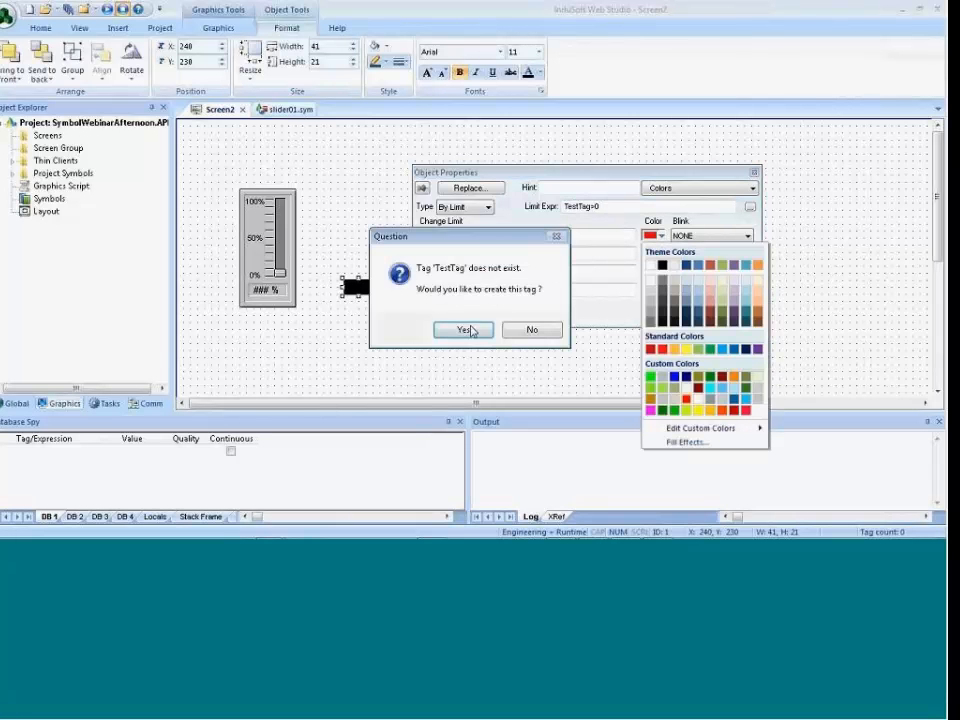
left_click(464, 331)
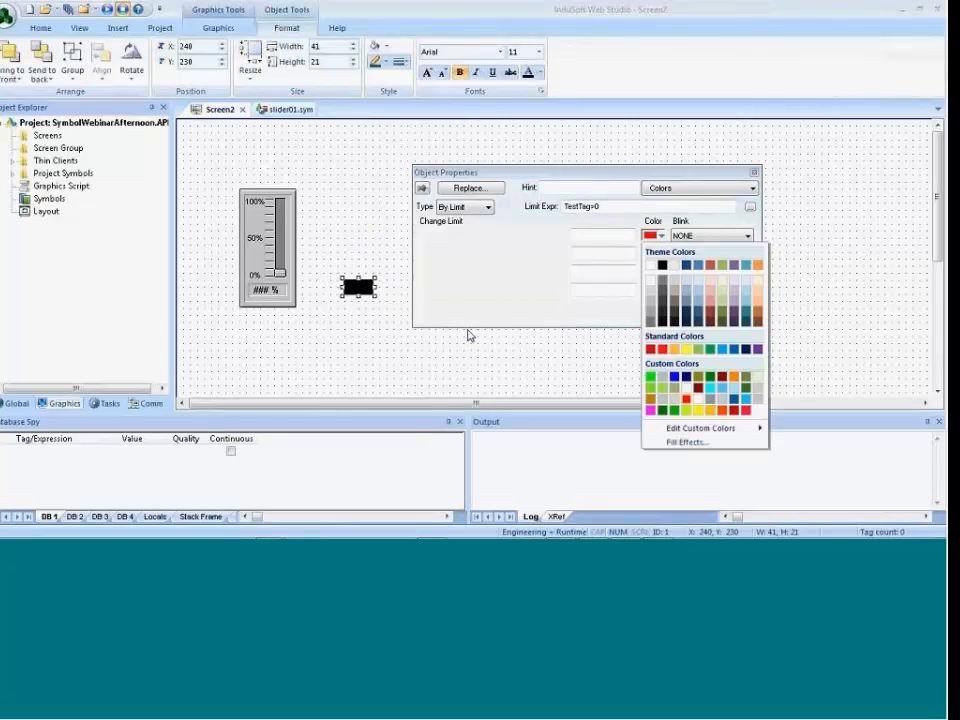
left_click(557, 310)
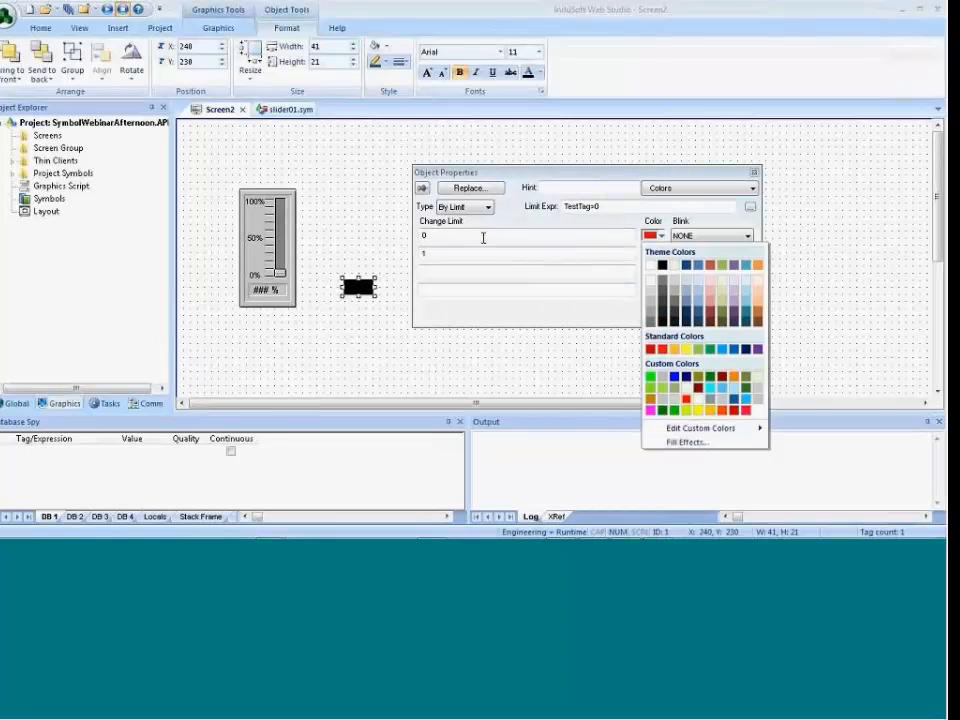
Set the rectangle's Color animation to black for limit 0 and a custom dark green for limit 1.
left_click(660, 238)
left_click(660, 240)
left_click(659, 265)
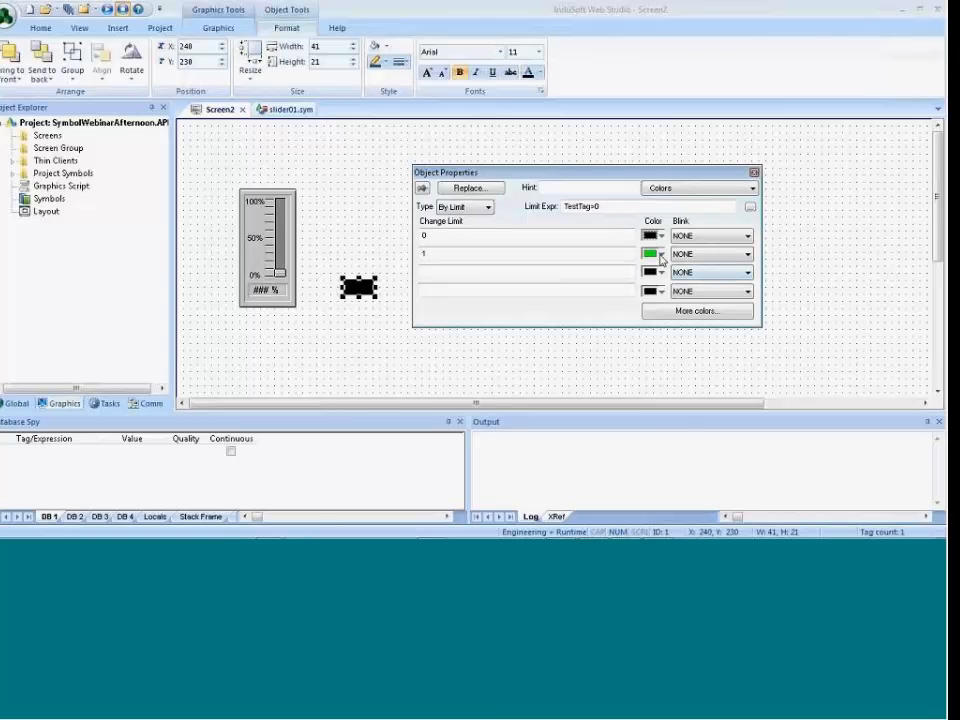
left_click(660, 257)
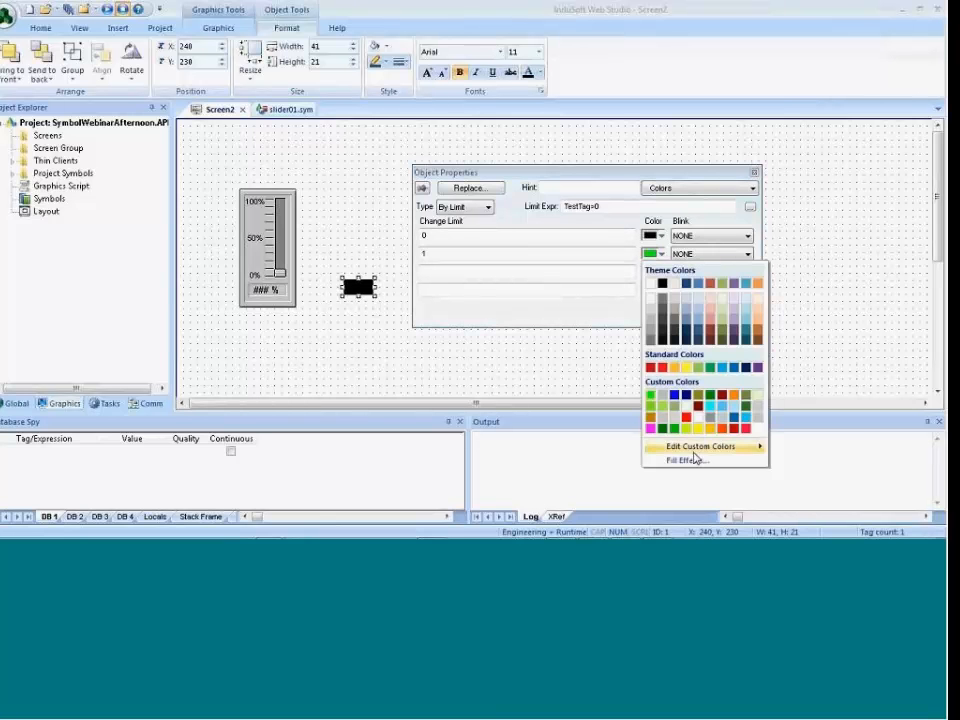
mouse_move(700, 447)
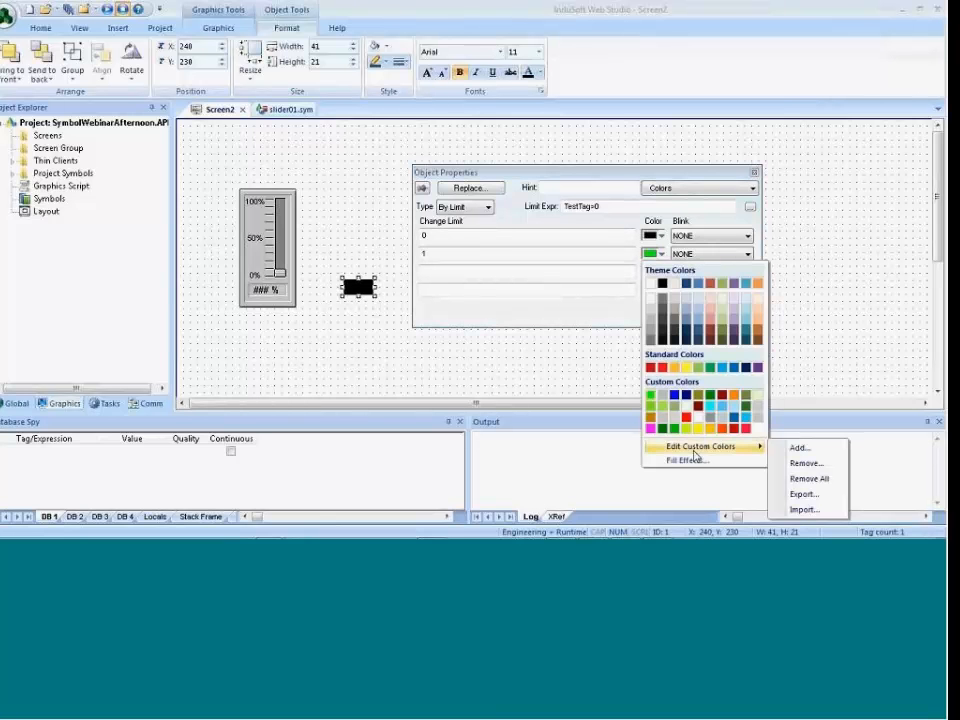
left_click(815, 453)
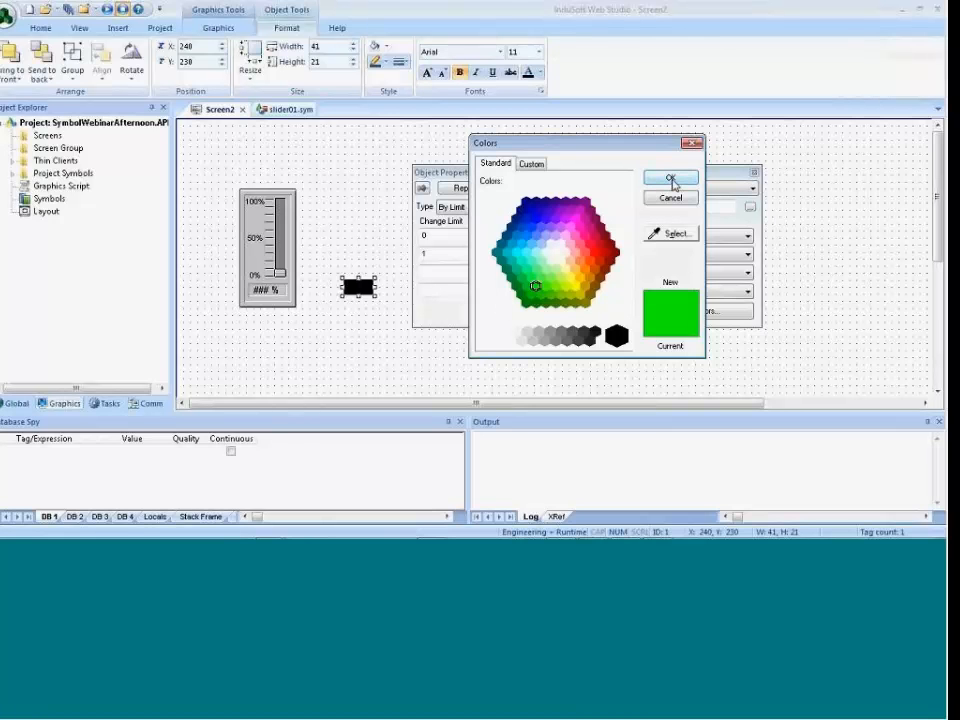
left_click(526, 303)
left_click(670, 177)
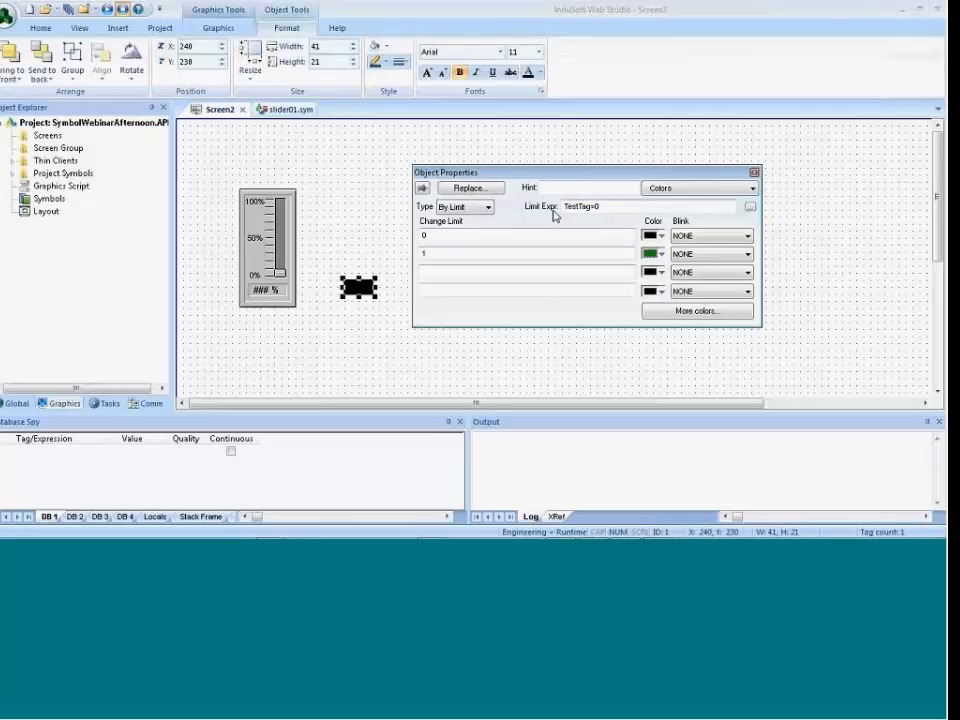
double_click(597, 207)
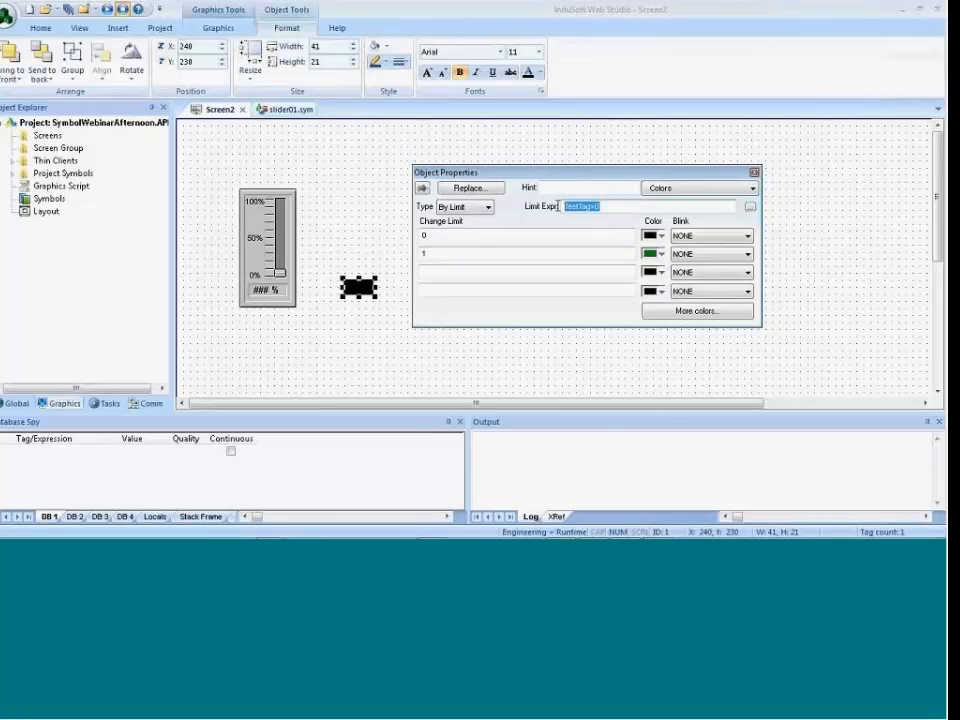
left_click(566, 361)
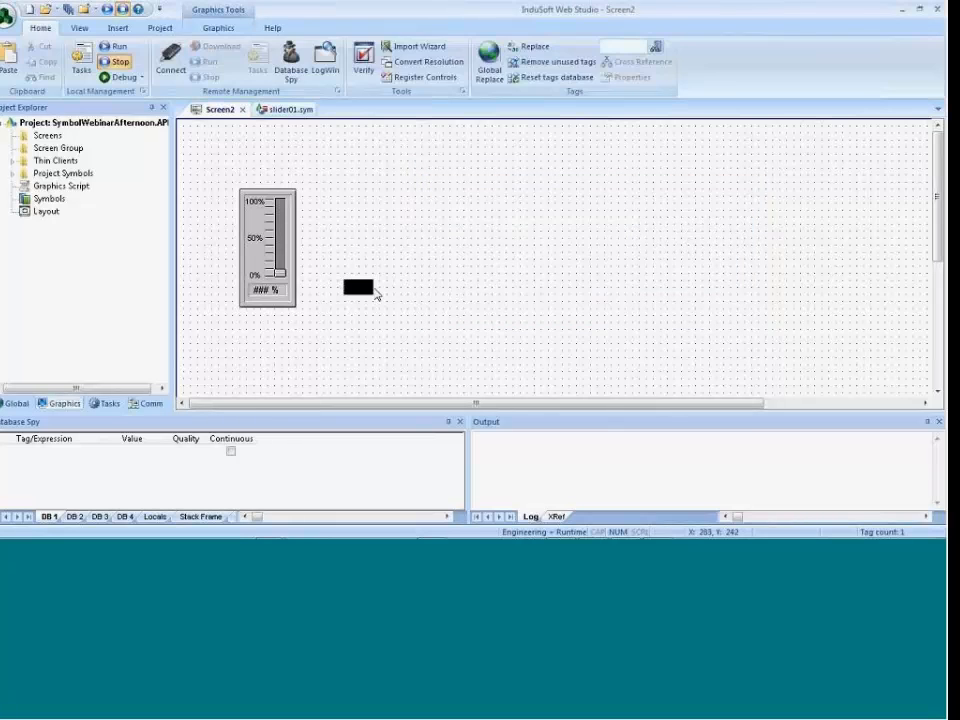
Duplicate the black rectangle directly above at X 240, Y 200 and set the copy's limit expression to TestTag>10.
left_click(368, 291)
left_click_drag(366, 289, 367, 268)
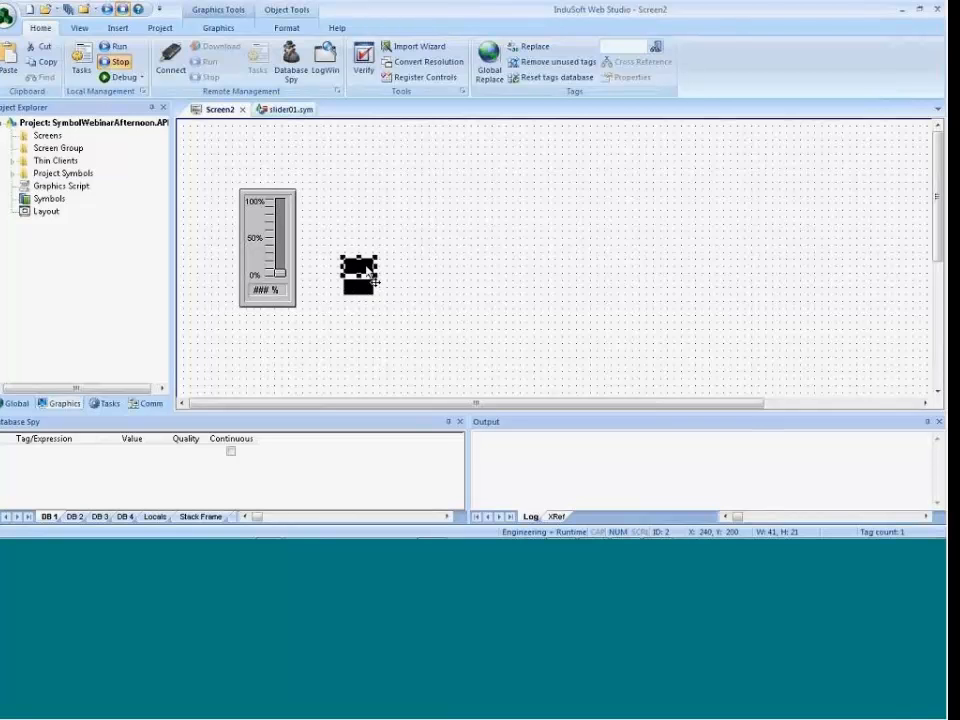
double_click(372, 280)
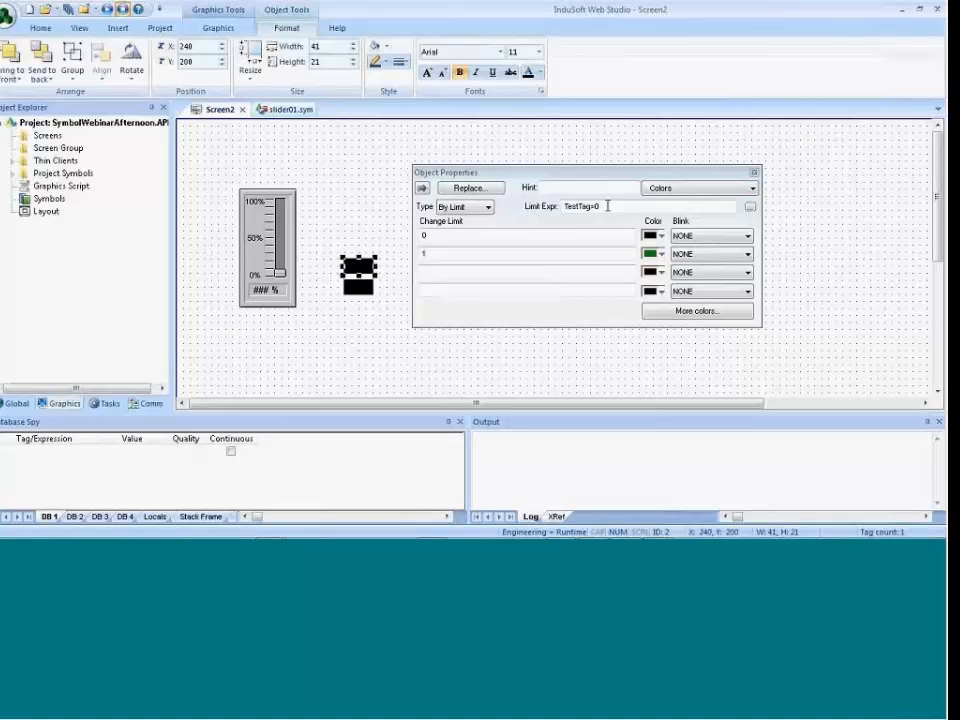
left_click(607, 206)
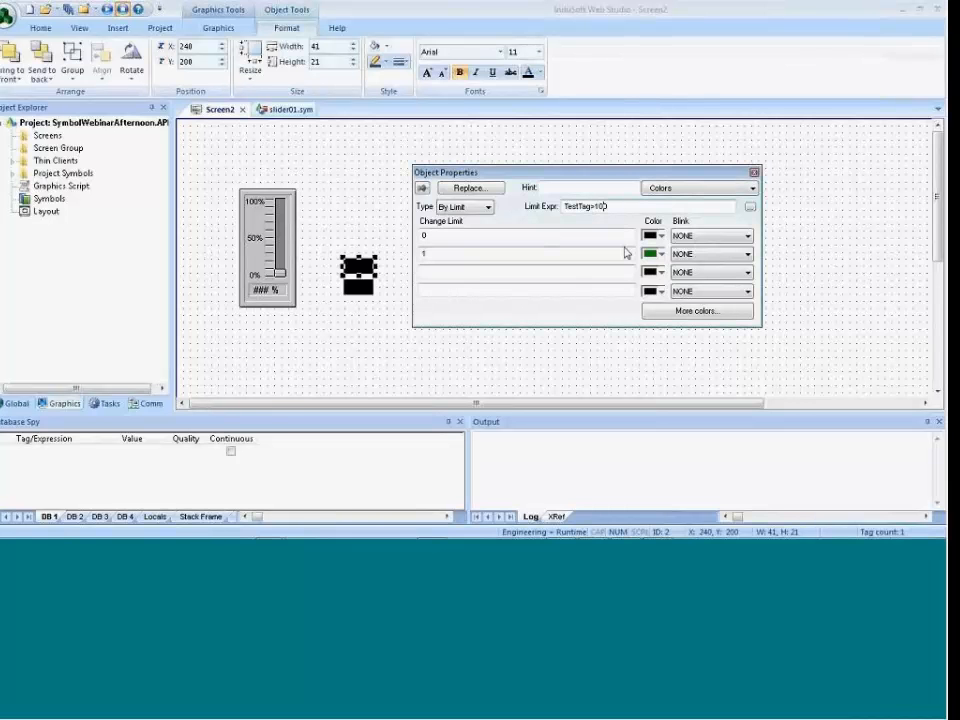
key("BackSpace")
type("0")
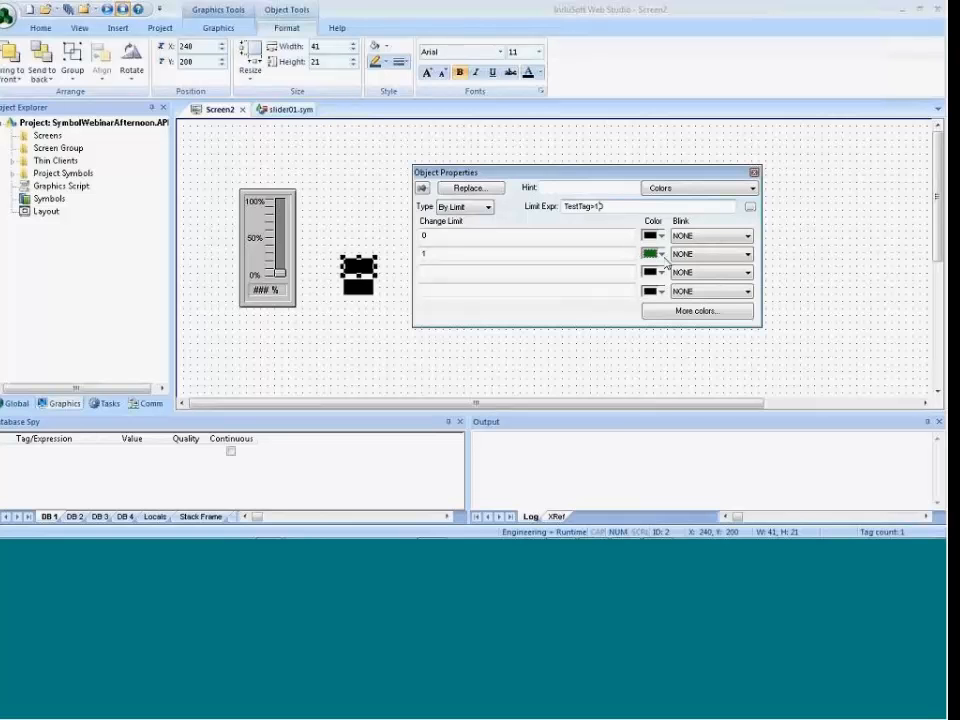
Set the second rectangle's limit 1 color to a custom green slightly brighter than the first one's.
left_click(656, 253)
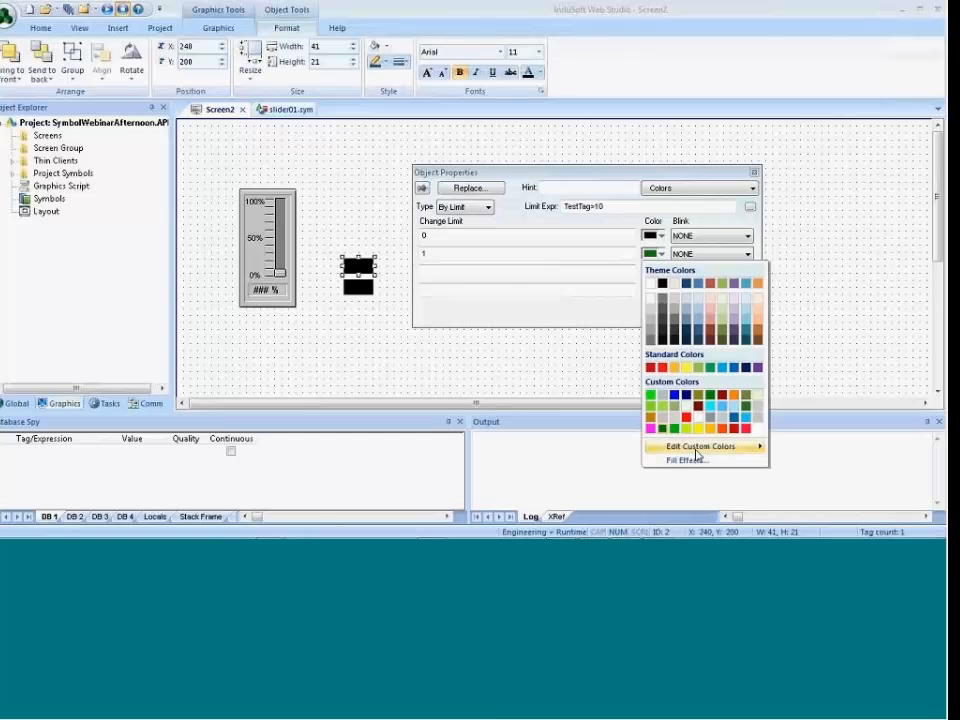
mouse_move(694, 448)
left_click(794, 452)
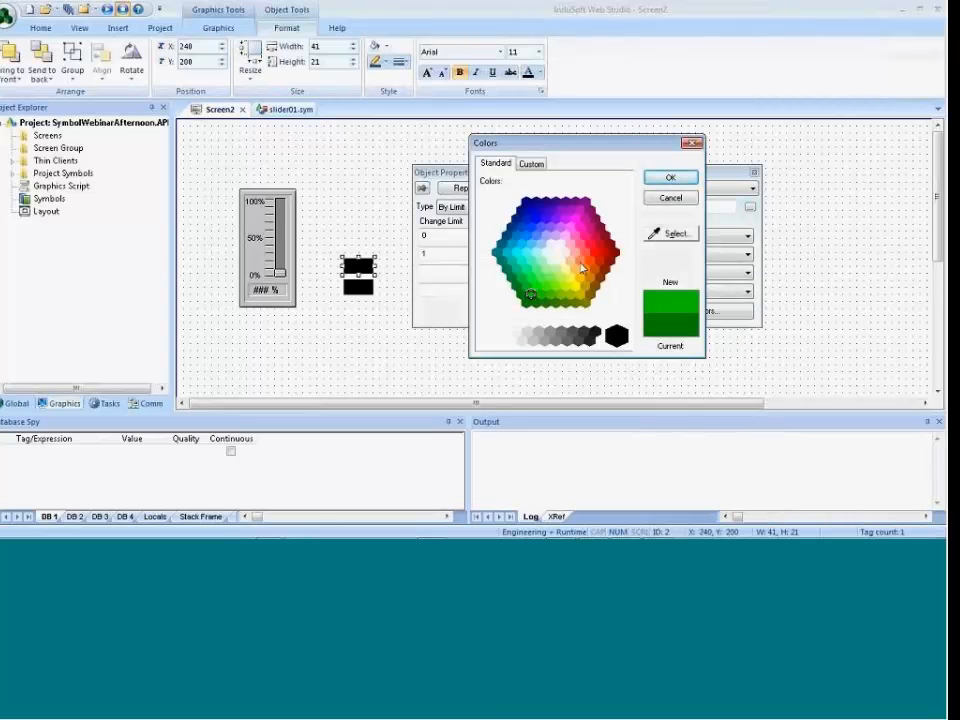
left_click(670, 178)
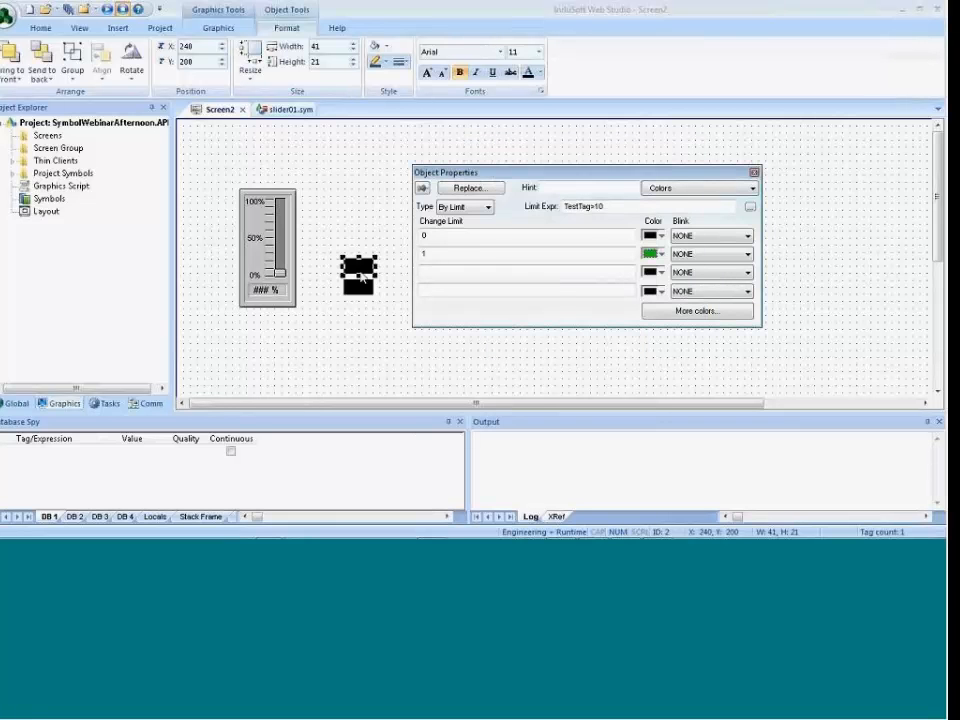
Duplicate the second rectangle directly above at X 240, Y 170 and set the copy's limit expression to TestTag>20.
mouse_move(357, 272)
left_mouse_down()
mouse_move(363, 245)
mouse_move(368, 258)
left_mouse_up()
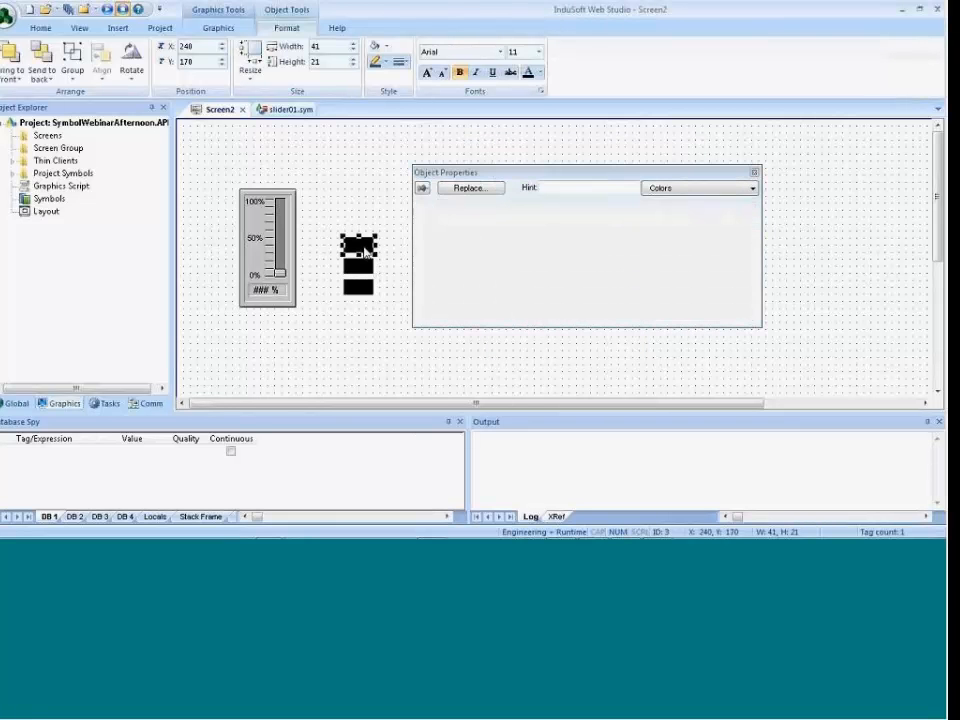
left_click(600, 206)
left_click_drag(600, 207, 597, 207)
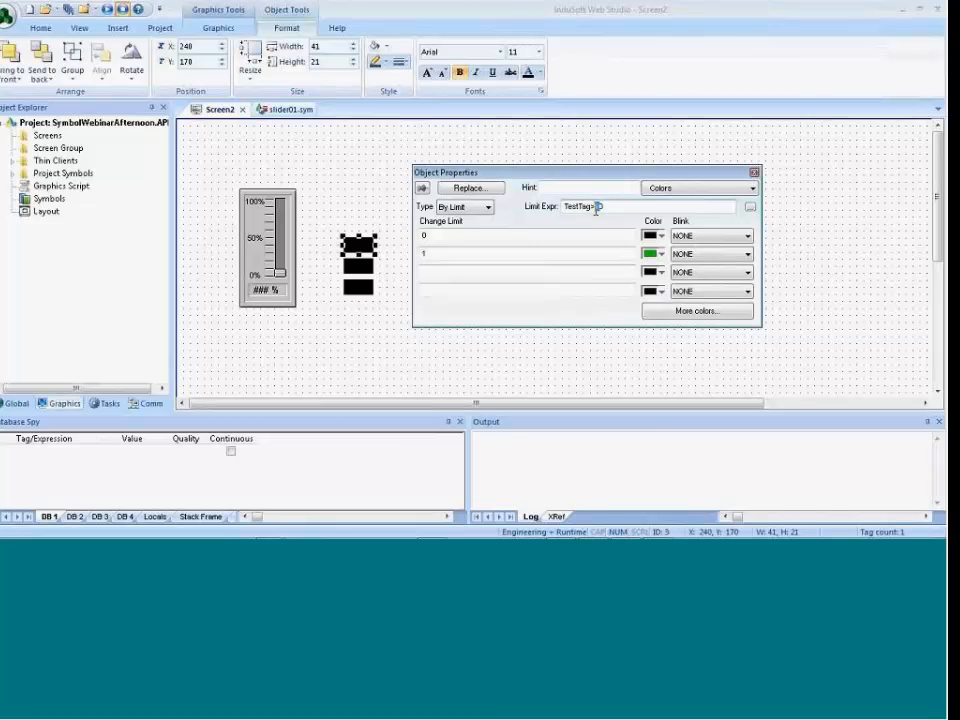
type("20")
Set the third rectangle's limit 1 color to a custom green brighter than the second one's.
left_click(656, 254)
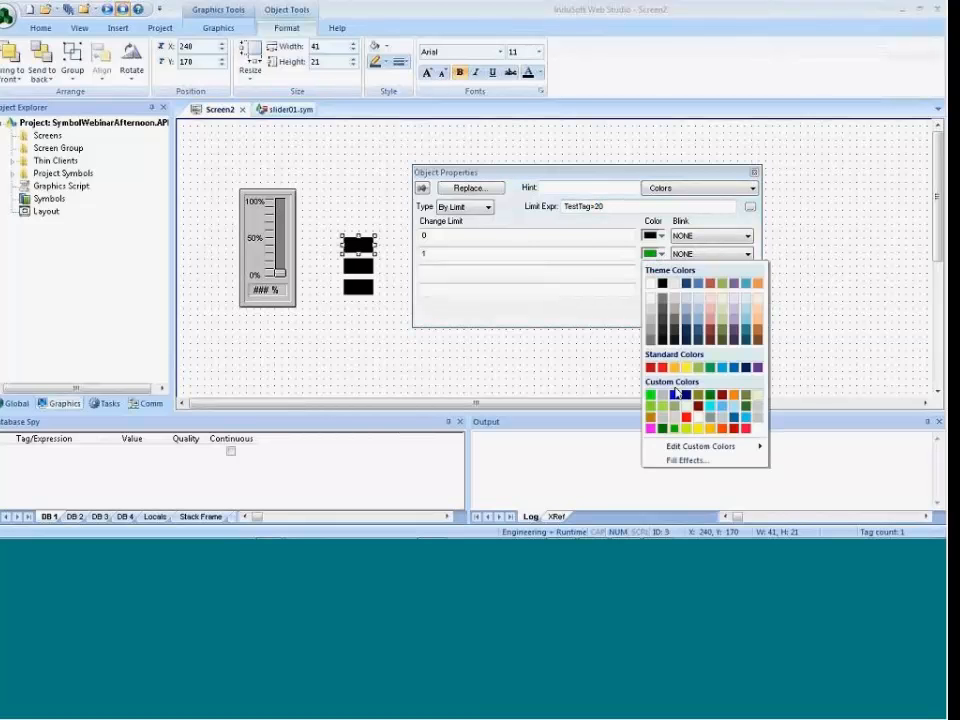
mouse_move(764, 452)
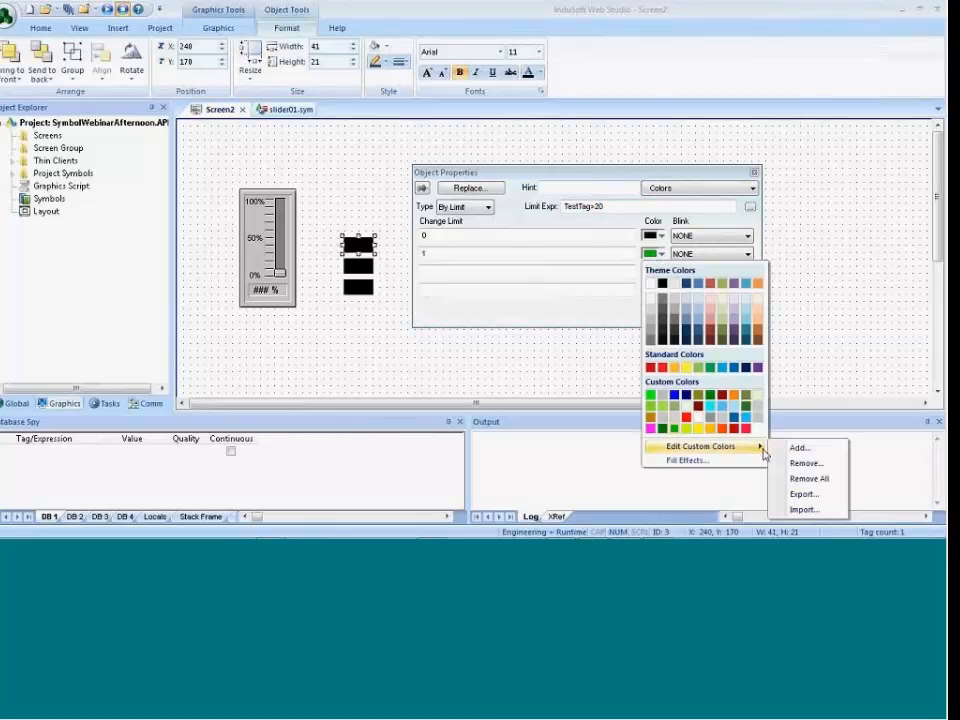
left_click(797, 448)
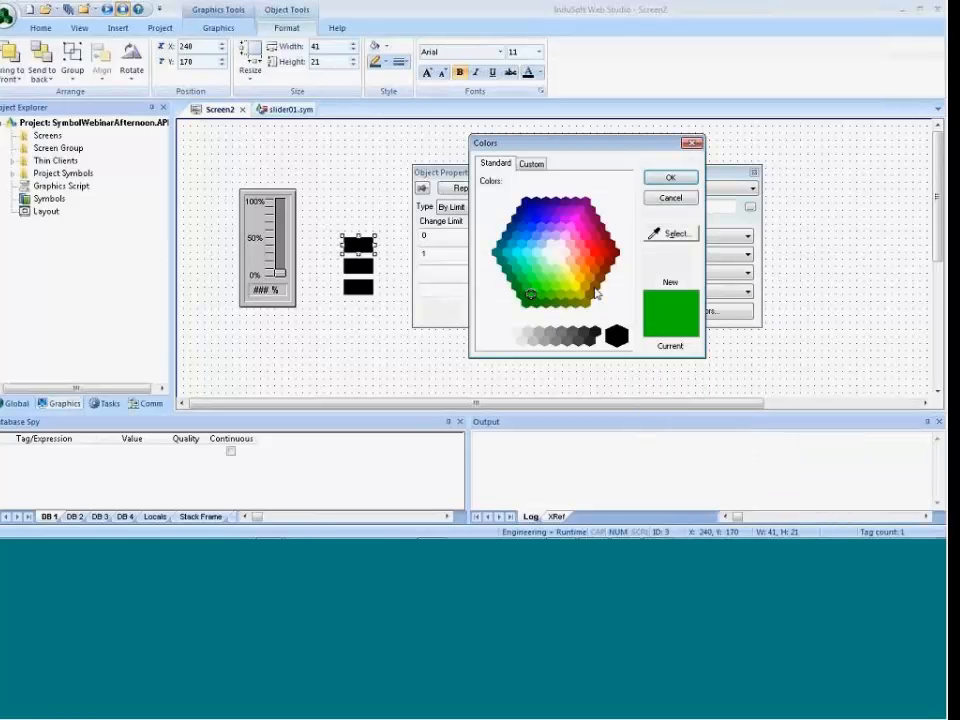
left_click(671, 198)
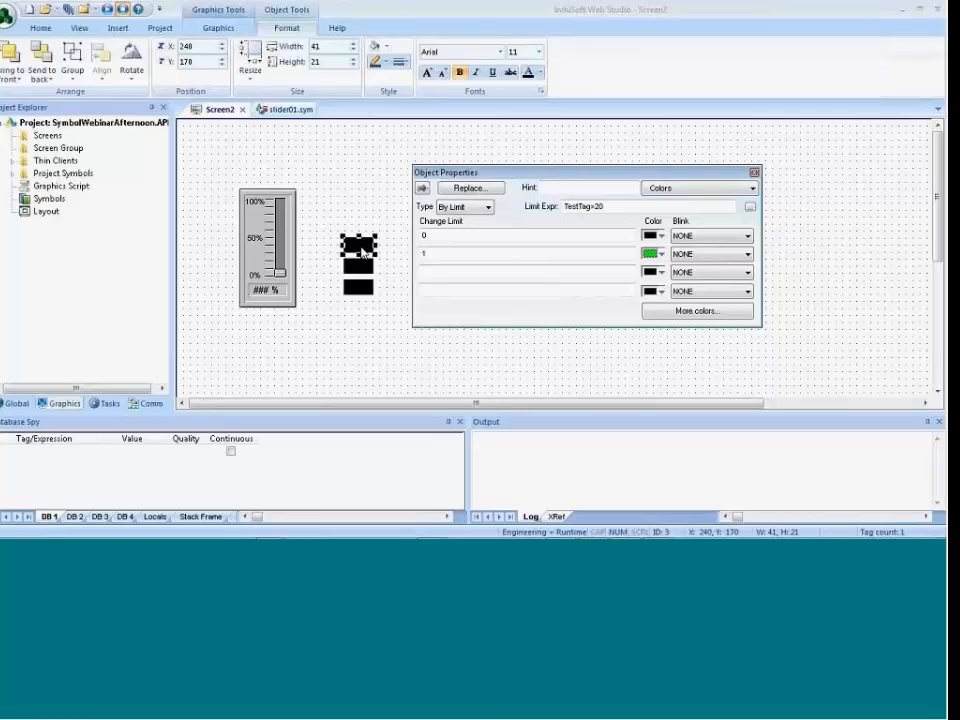
Duplicate the third rectangle directly above at X 240, Y 140, giving the copy limit expression TestTag>30 and a custom yellow-green limit 1 color.
left_click_drag(362, 252, 367, 228)
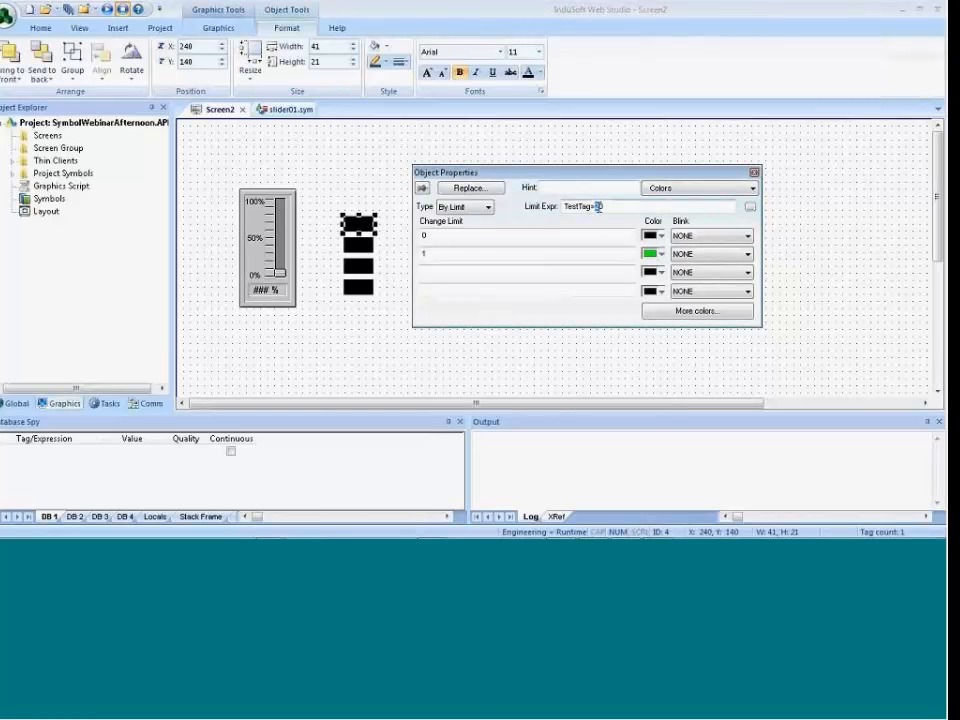
left_click(659, 254)
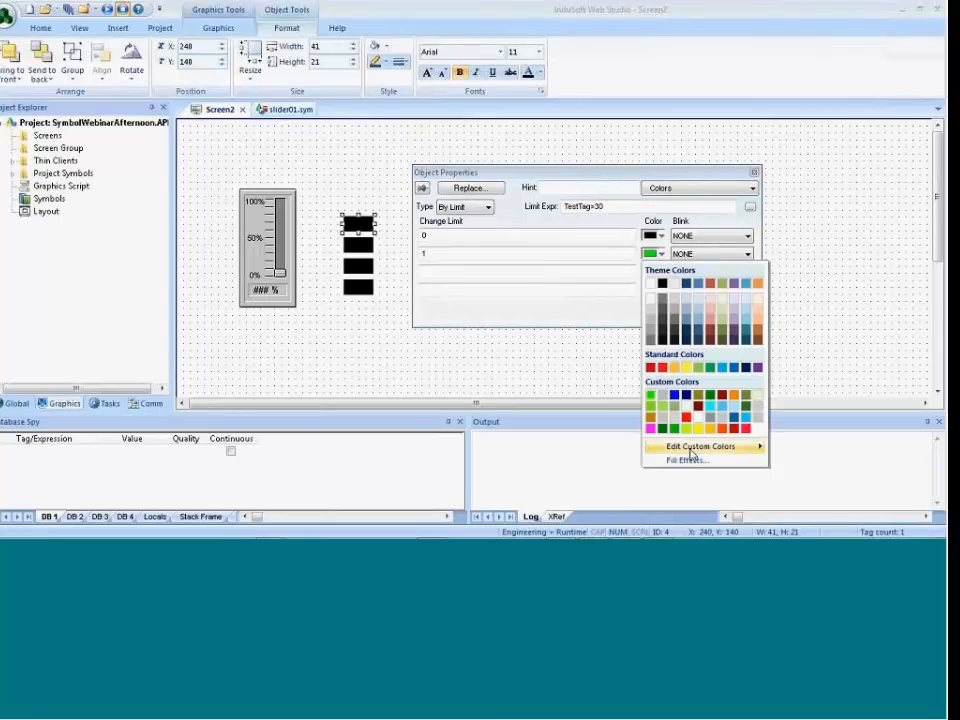
mouse_move(690, 449)
left_click(798, 450)
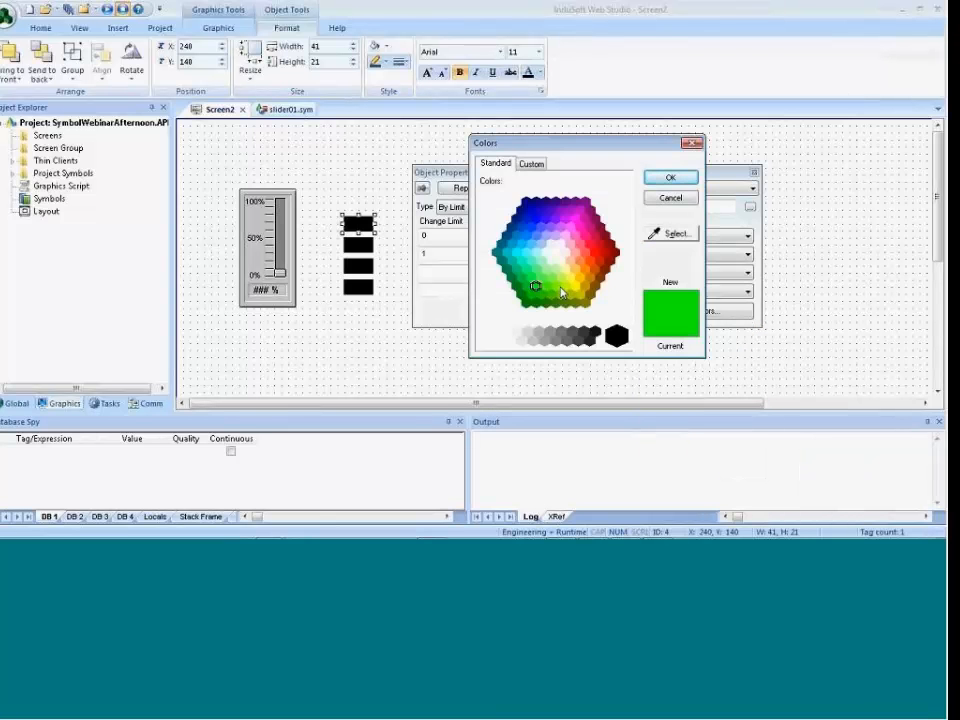
left_click(563, 288)
left_click(662, 180)
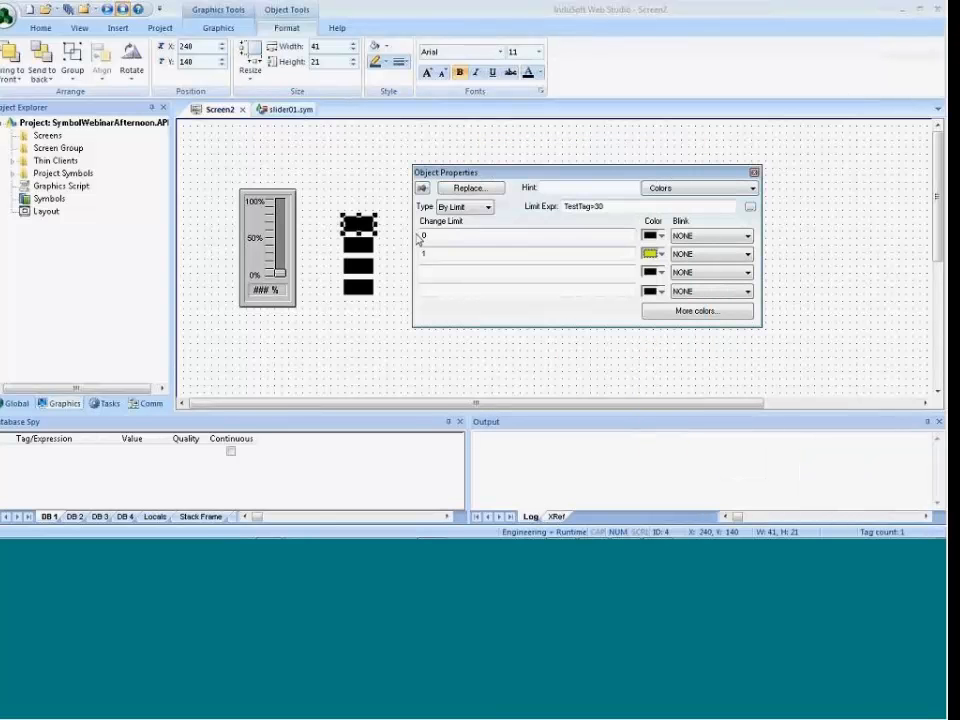
Duplicate the fourth rectangle directly above at X 240, Y 110, giving the copy limit expression TestTag>40 and a yellow limit 1 color.
left_click_drag(364, 222, 365, 203)
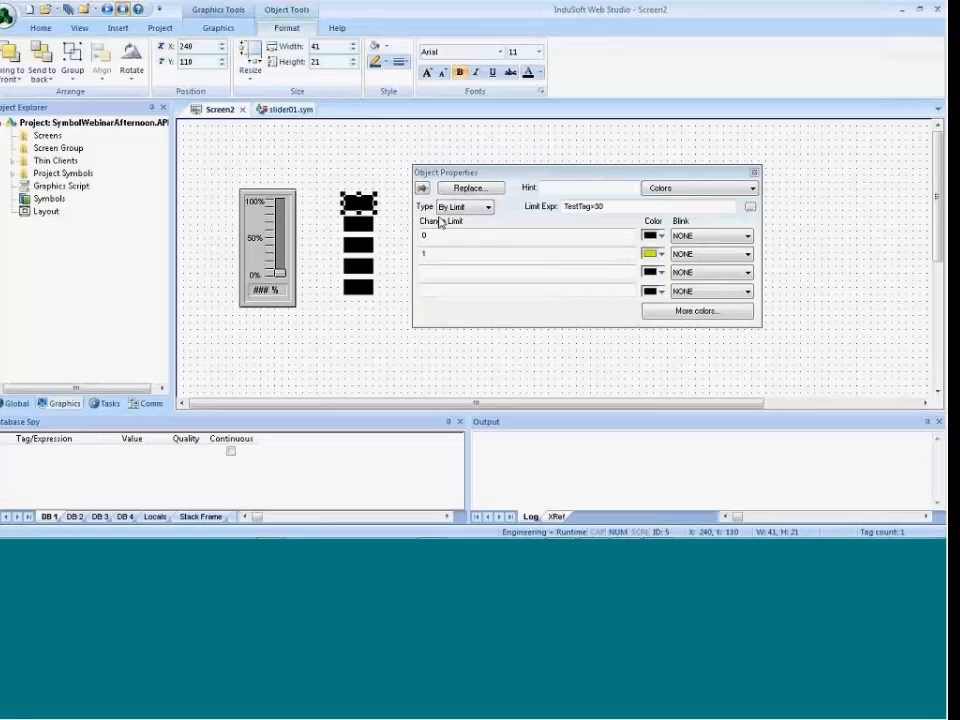
double_click(598, 208)
type("40")
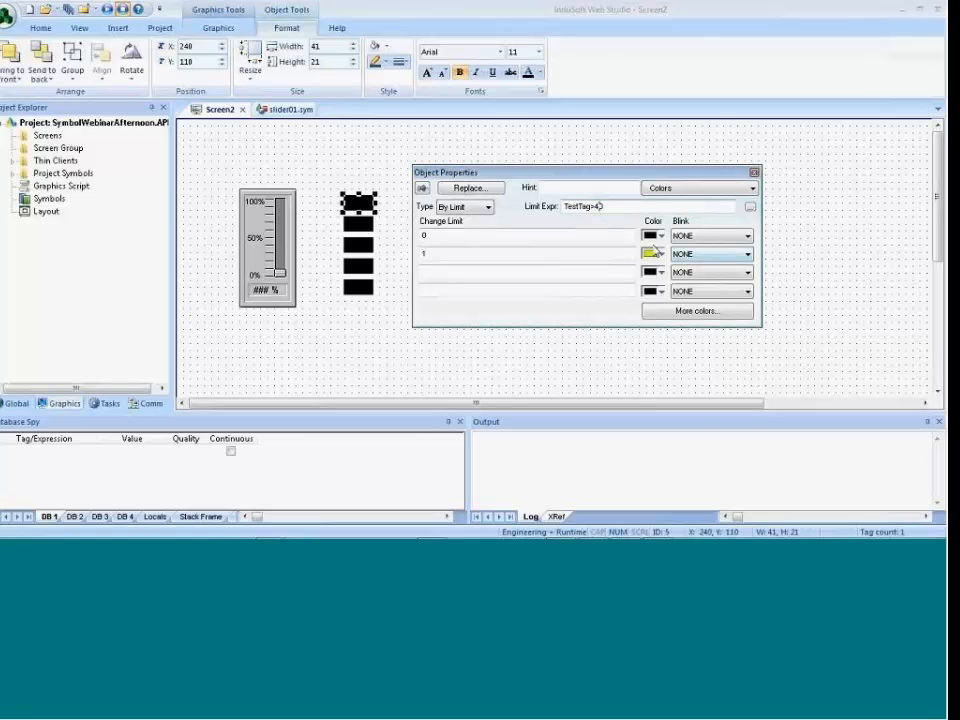
left_click(660, 253)
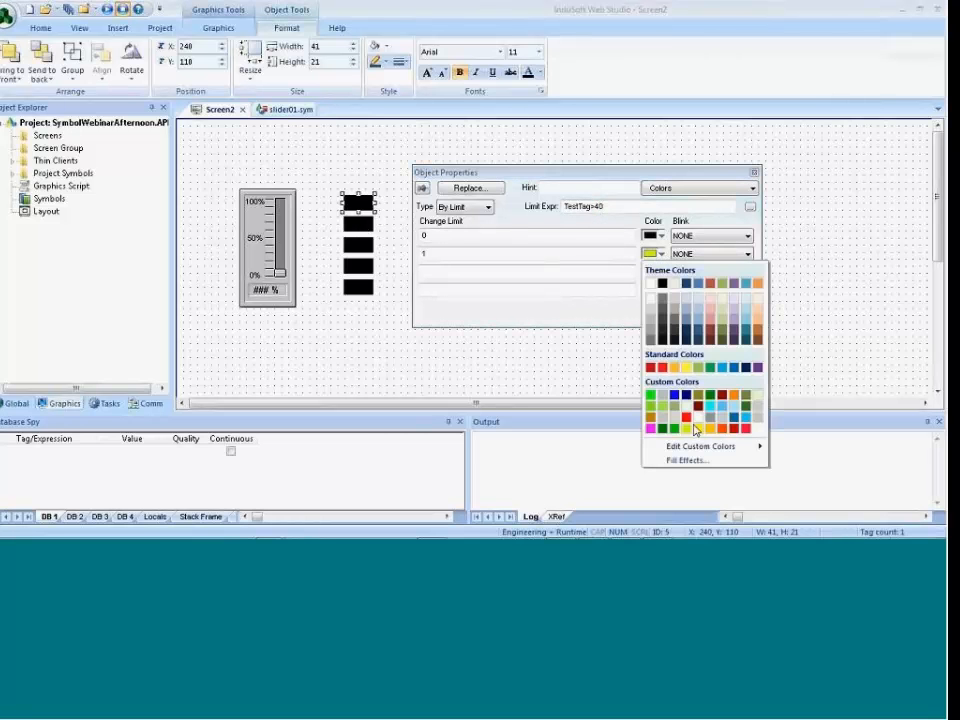
left_click(692, 432)
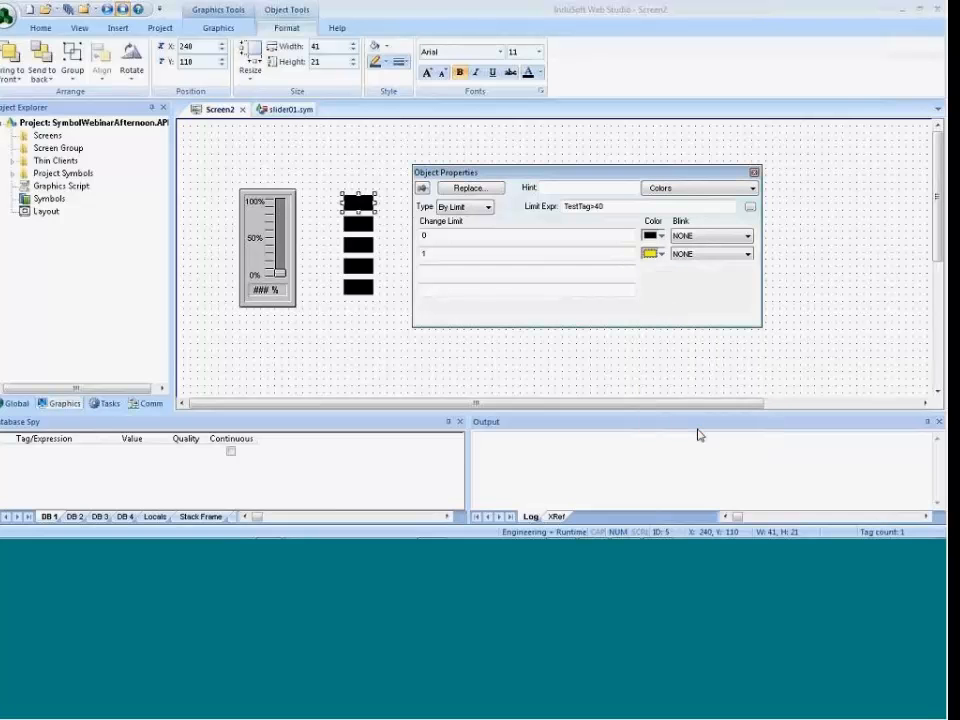
Duplicate the fifth rectangle directly above at X 240, Y 80 and set the copy's limit expression to TestTag>50.
left_click_drag(362, 205, 362, 182)
left_click_drag(604, 209, 594, 208)
type("50")
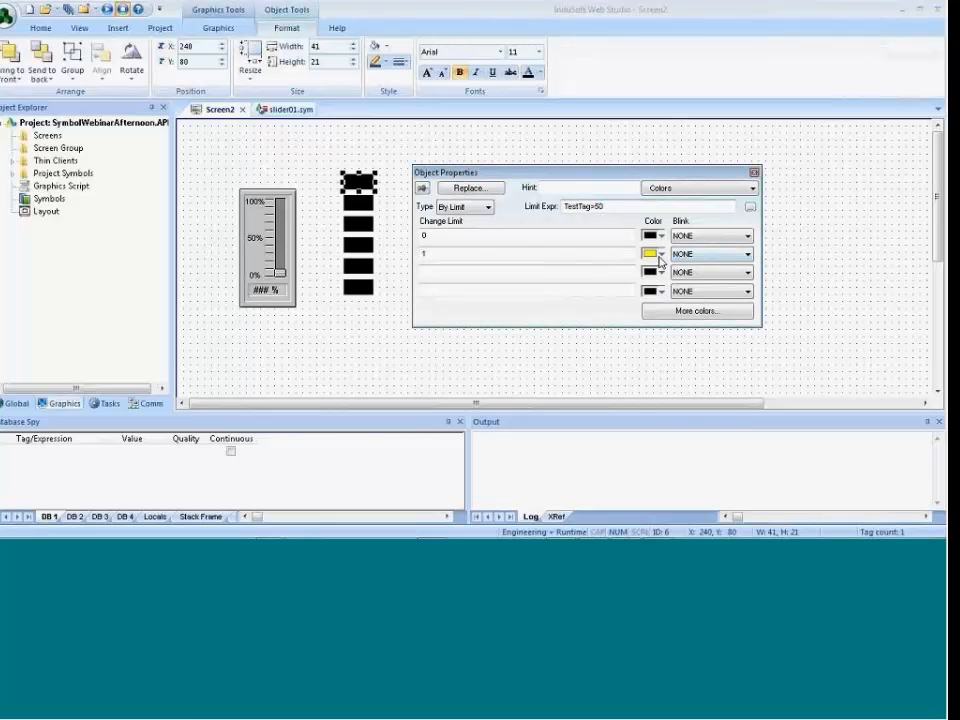
Set the sixth rectangle's limit 1 color to a custom amber.
left_click(661, 255)
mouse_move(746, 448)
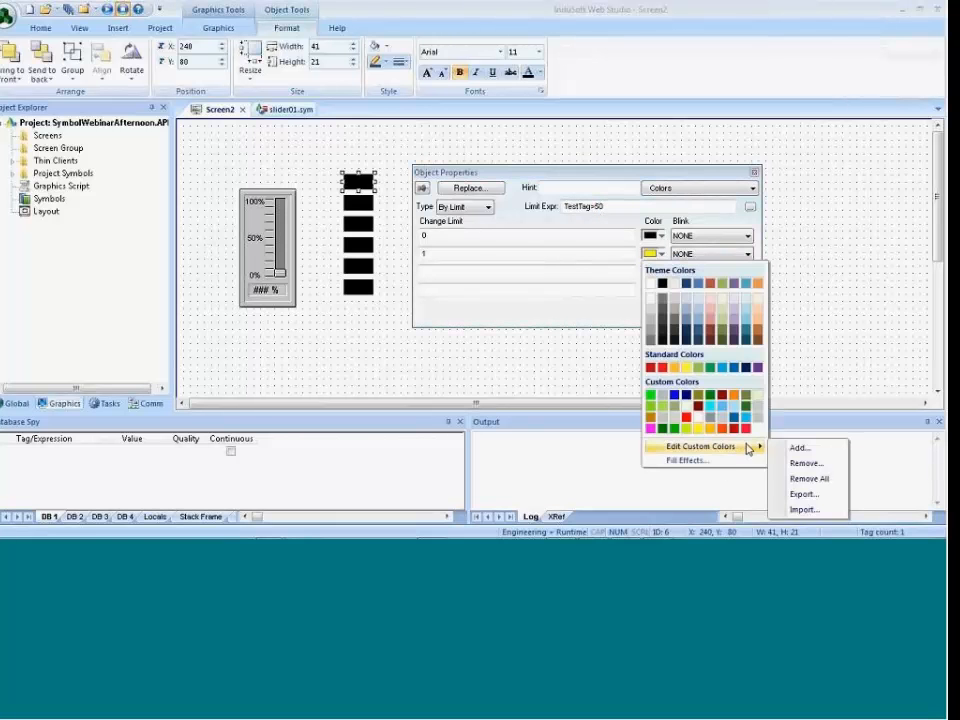
left_click(799, 448)
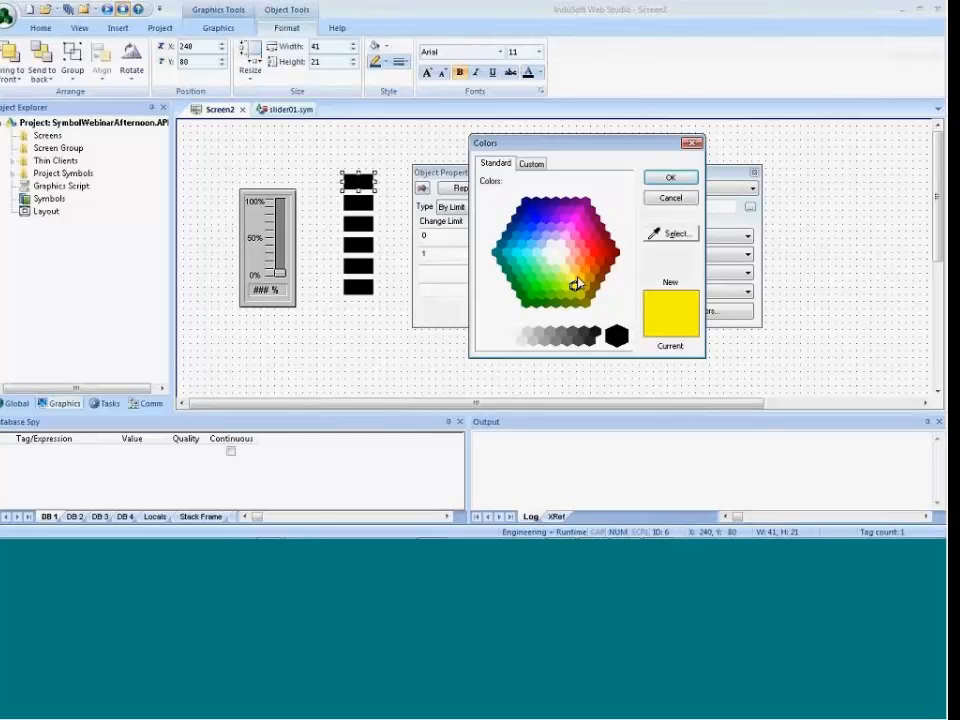
left_click(578, 280)
left_click(667, 178)
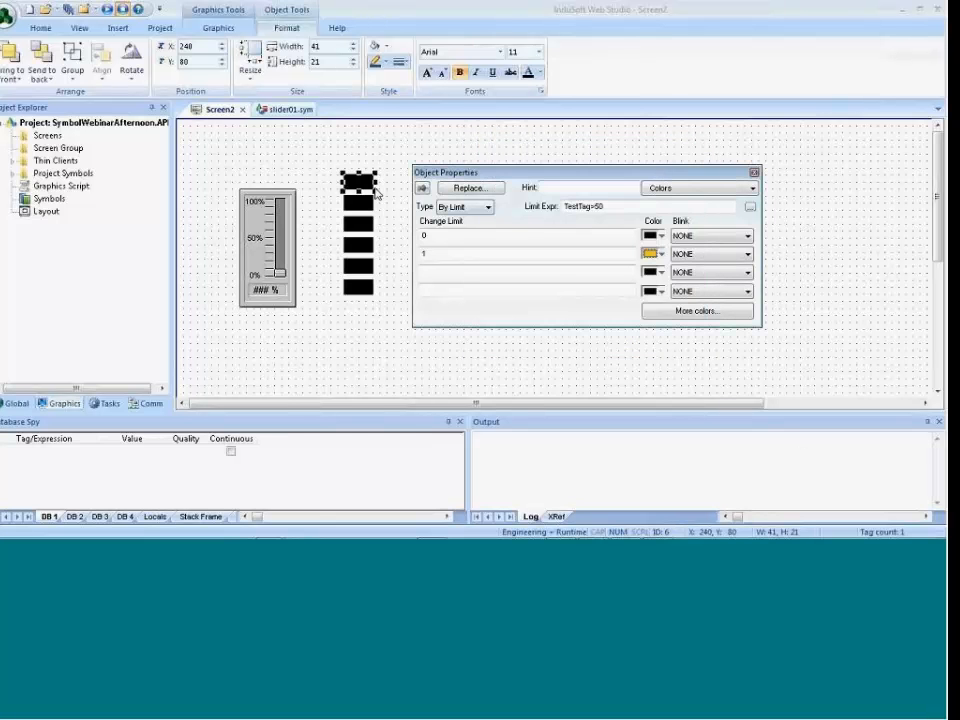
Duplicate the sixth rectangle at X 240, Y 60 with limit expression TestTag>60, and place a further copy of it at X 250, Y 30.
left_click_drag(377, 193, 372, 173)
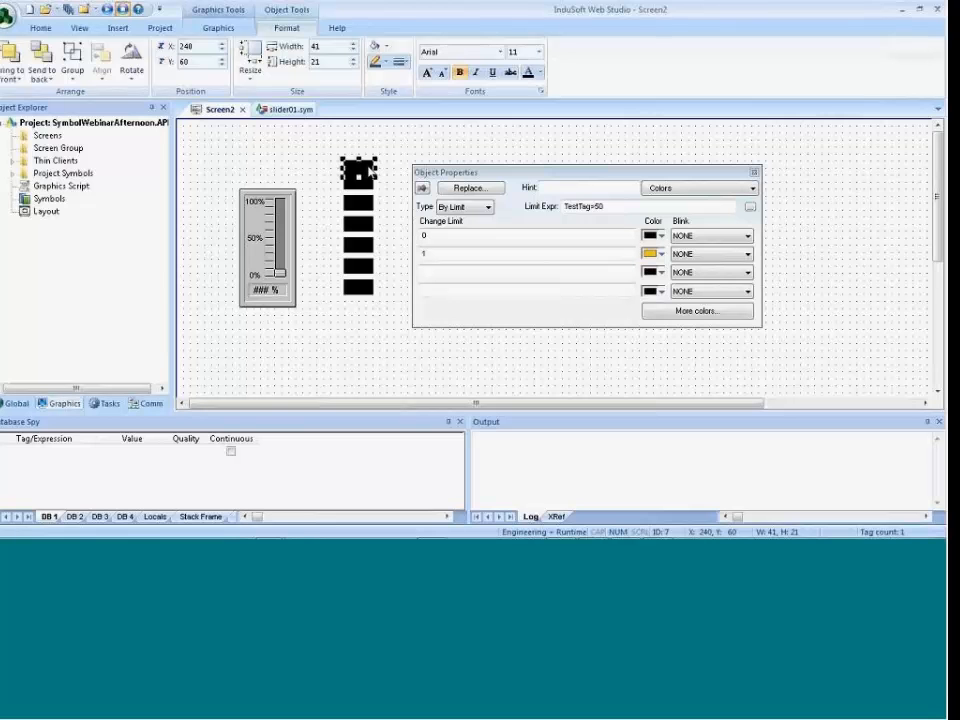
left_click(599, 205)
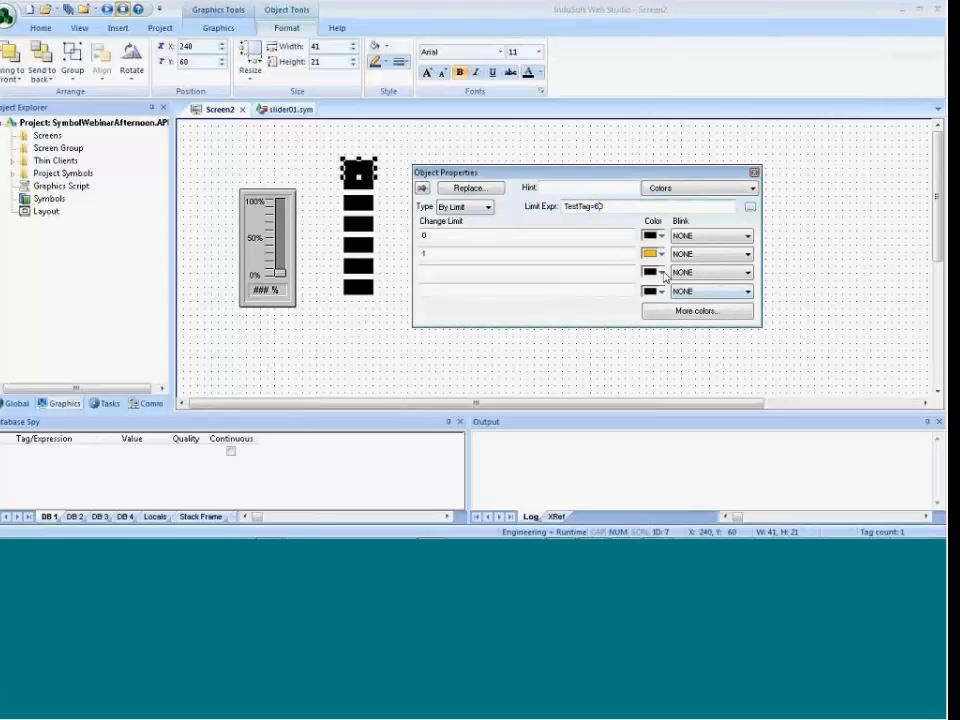
left_click(420, 187)
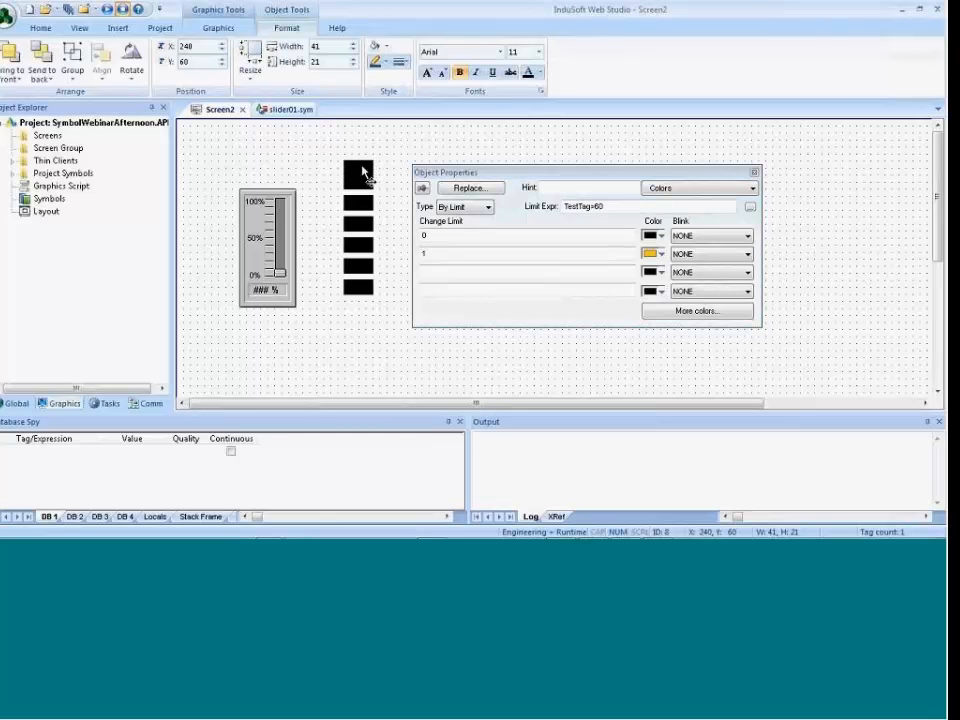
left_click_drag(364, 155, 368, 152)
Set the limit 1 color of the TestTag>60 rectangle at Y 60 to a custom amber.
left_click(361, 181)
left_click(360, 171)
left_click(662, 256)
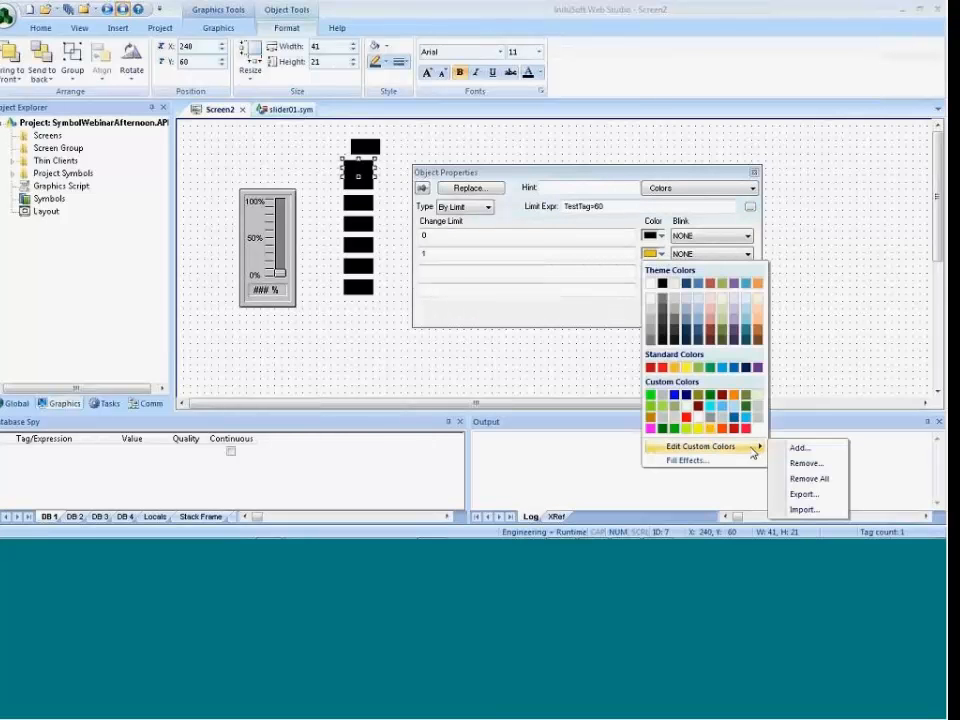
left_click(714, 429)
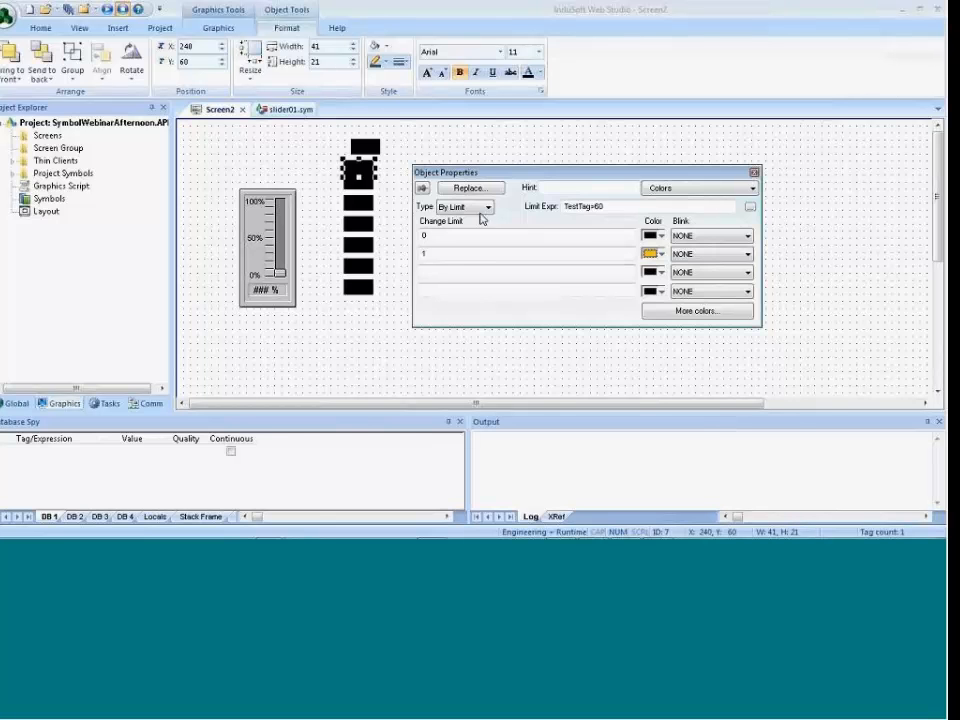
Move the overlapping TestTag>60 rectangle up to X 240, Y 50 and set its limit 1 color to orange.
left_click(369, 186)
left_click(369, 186)
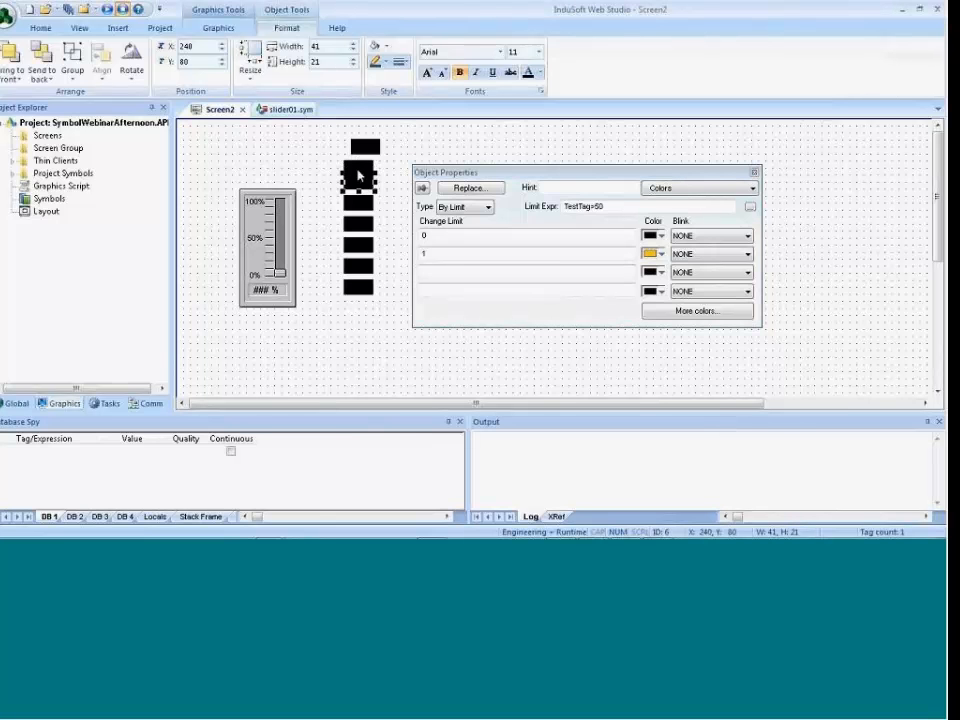
left_click(366, 168)
left_click_drag(366, 172, 358, 161)
left_click(660, 254)
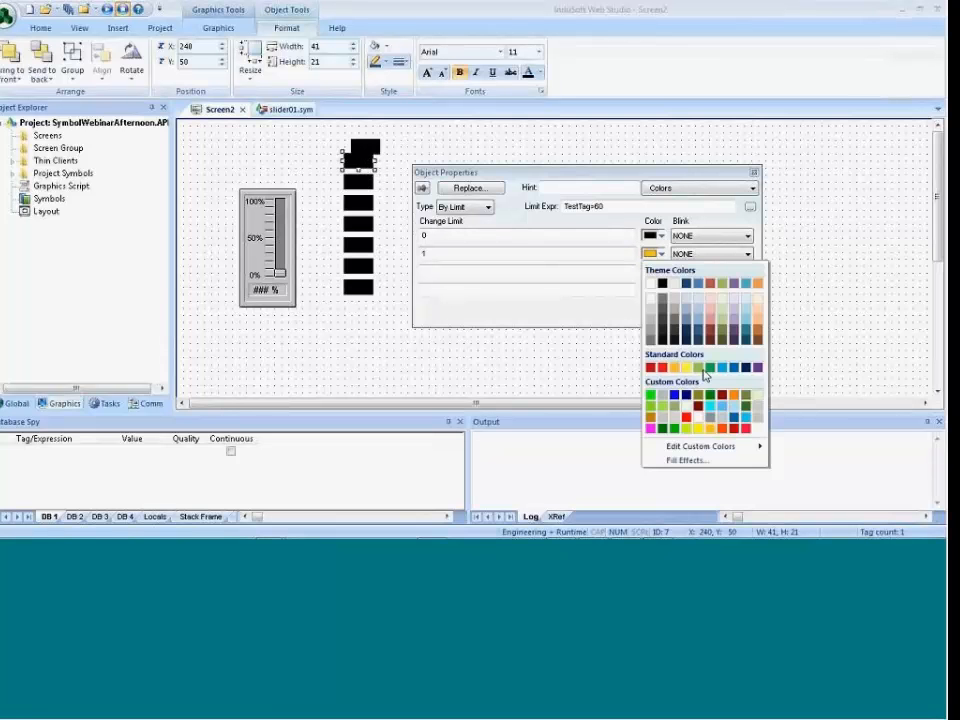
left_click(734, 394)
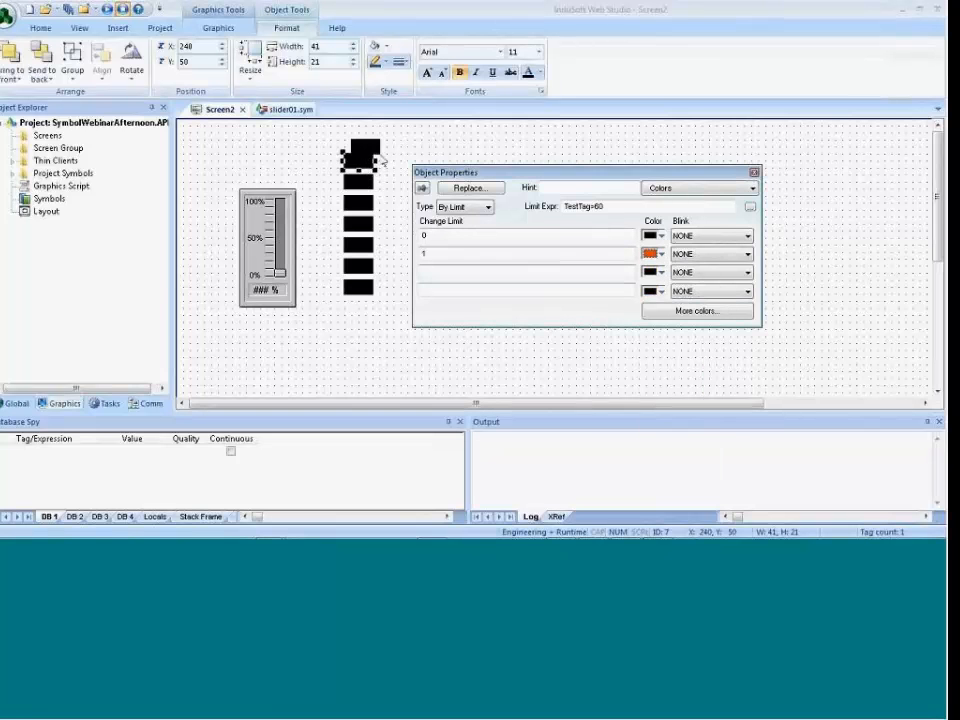
Set the limit expression of the offset rectangle at X 250, Y 30 to TestTag>70 and its limit 1 color to dark red.
left_click(372, 148)
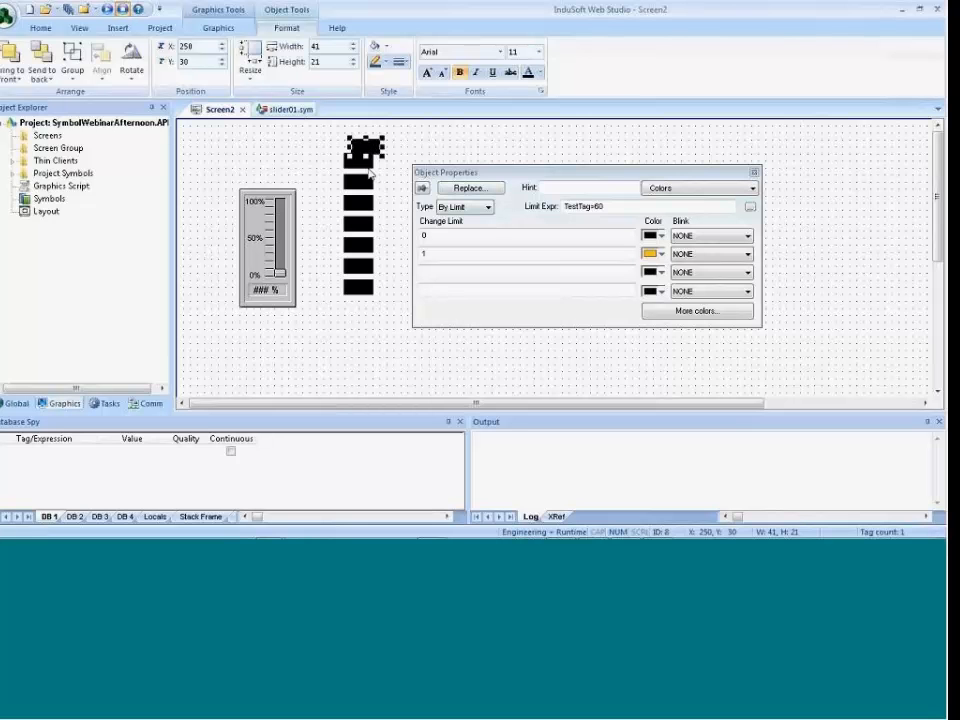
left_click(361, 176)
left_click(362, 185)
left_click(364, 152)
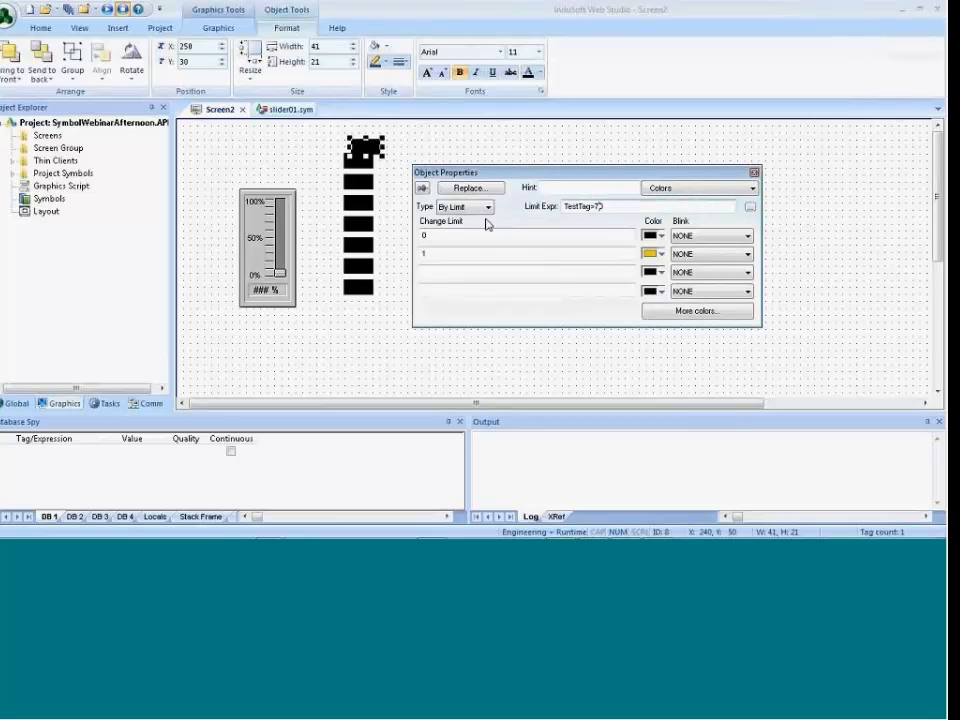
left_click(366, 165)
left_click(370, 155)
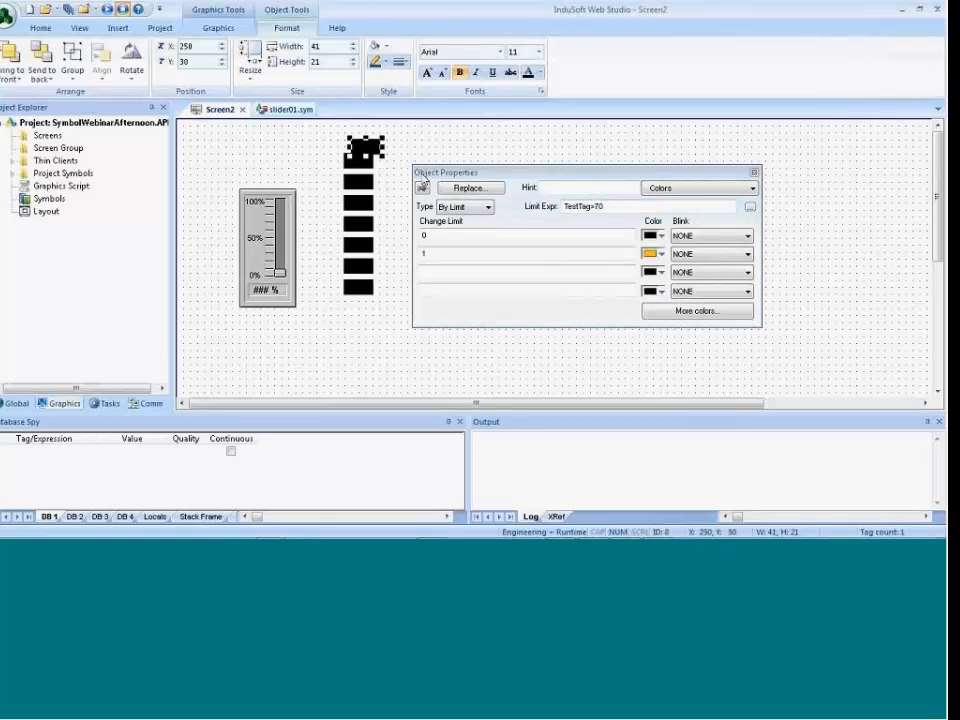
left_click(655, 253)
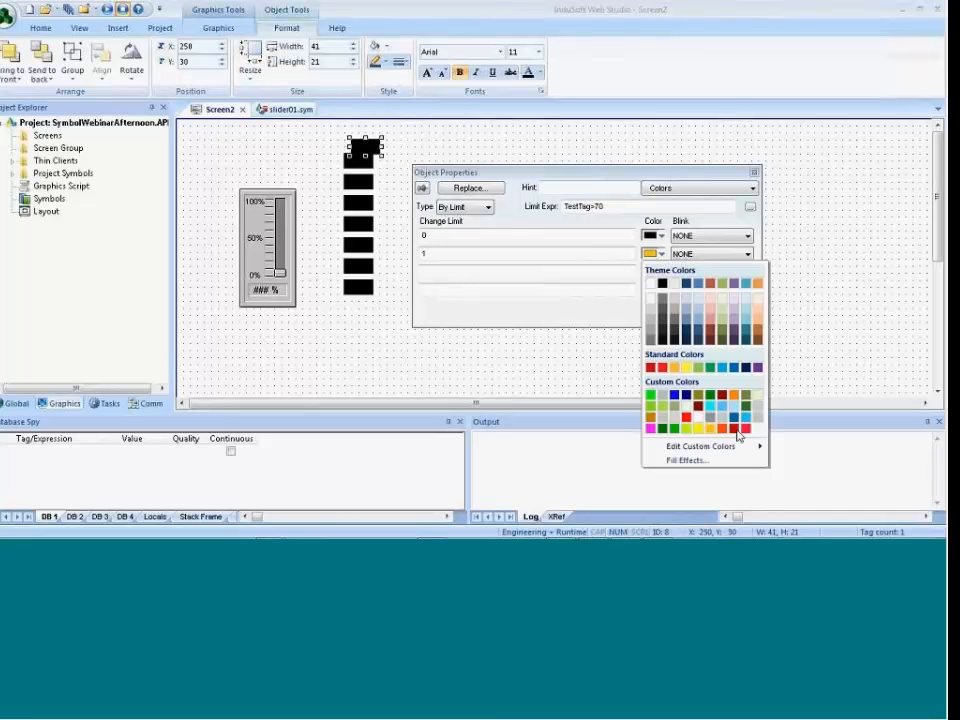
left_click(737, 430)
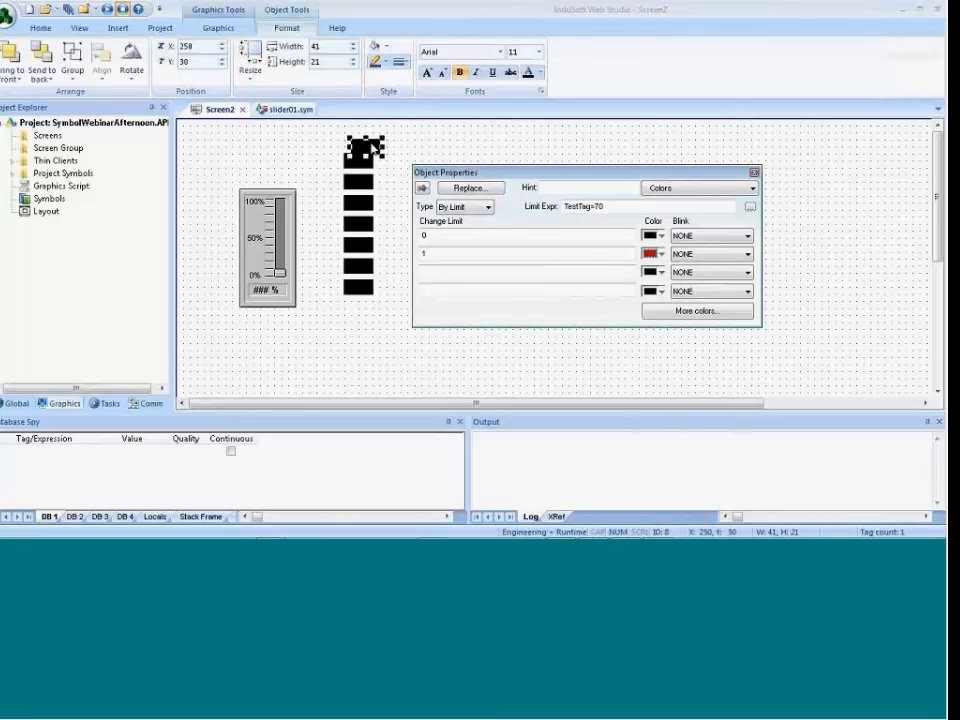
Duplicate the TestTag>70 rectangle at X 310, Y 20, giving the copy limit expression TestTag>80 and a crimson limit 1 color.
left_click_drag(370, 148, 415, 143)
left_click(601, 205)
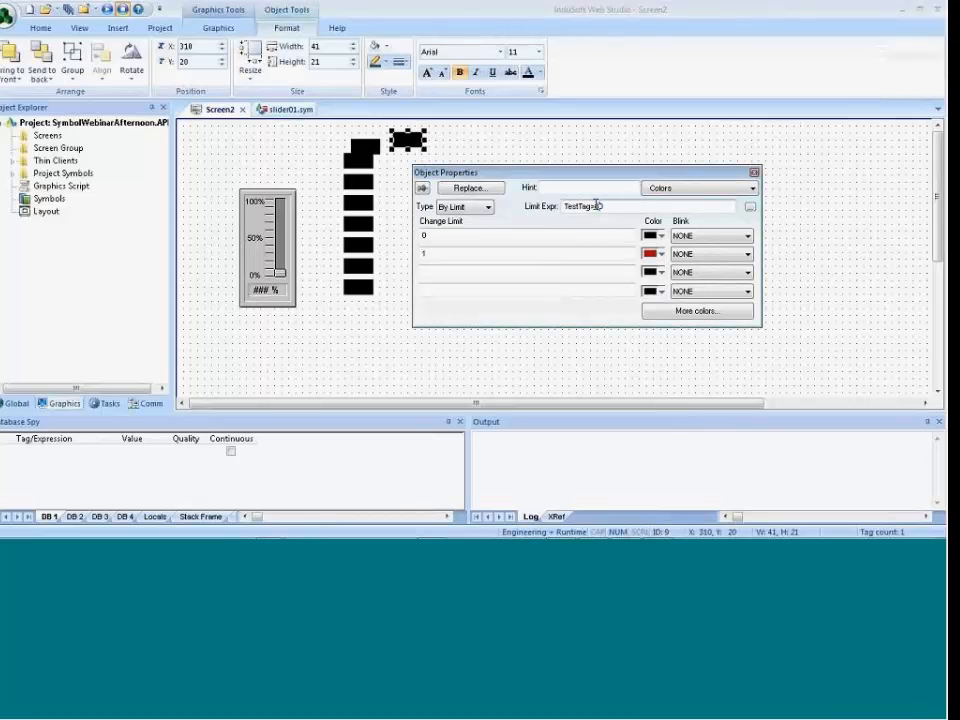
left_click(660, 253)
left_click(746, 428)
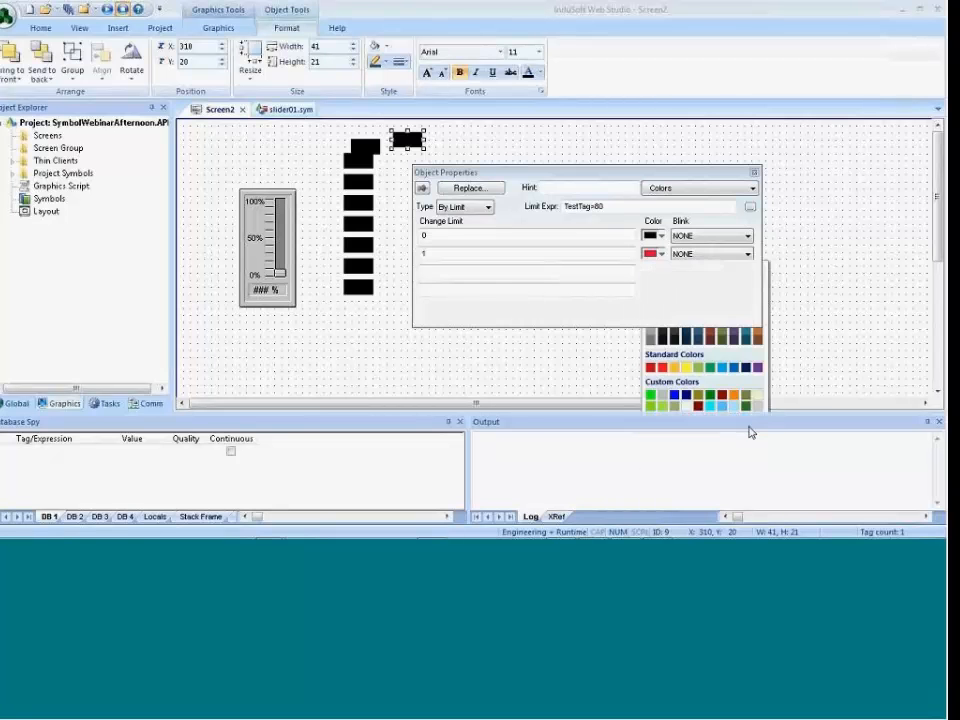
Duplicate the TestTag>80 rectangle beside it at X 360, Y 20, giving the copy limit expression TestTag>90 and a bright red limit 1 color.
left_click_drag(410, 141, 445, 141)
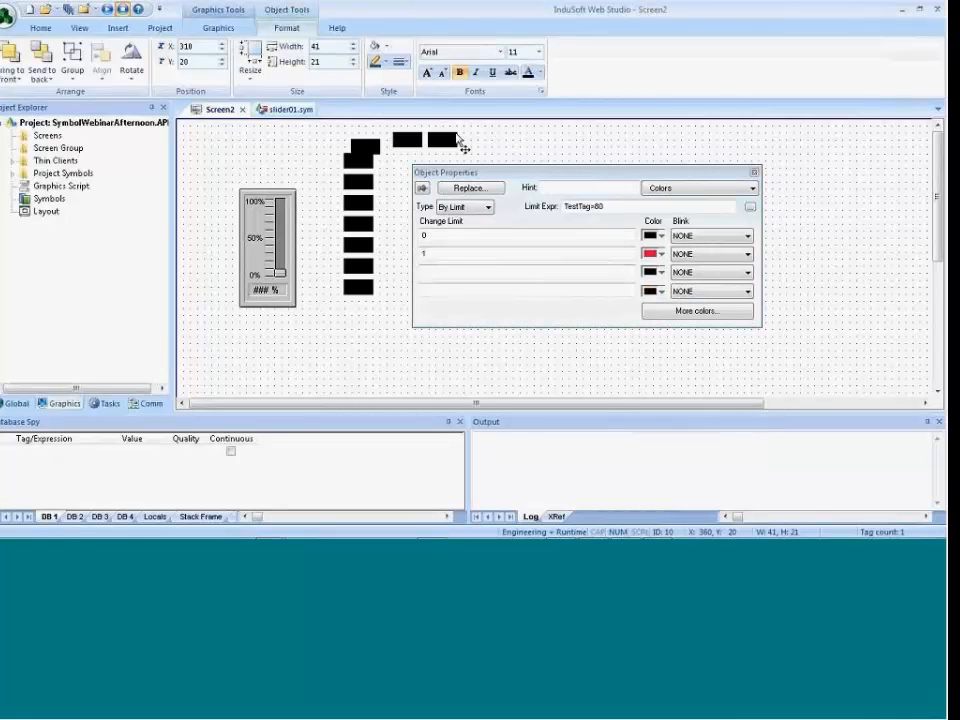
left_click(600, 206)
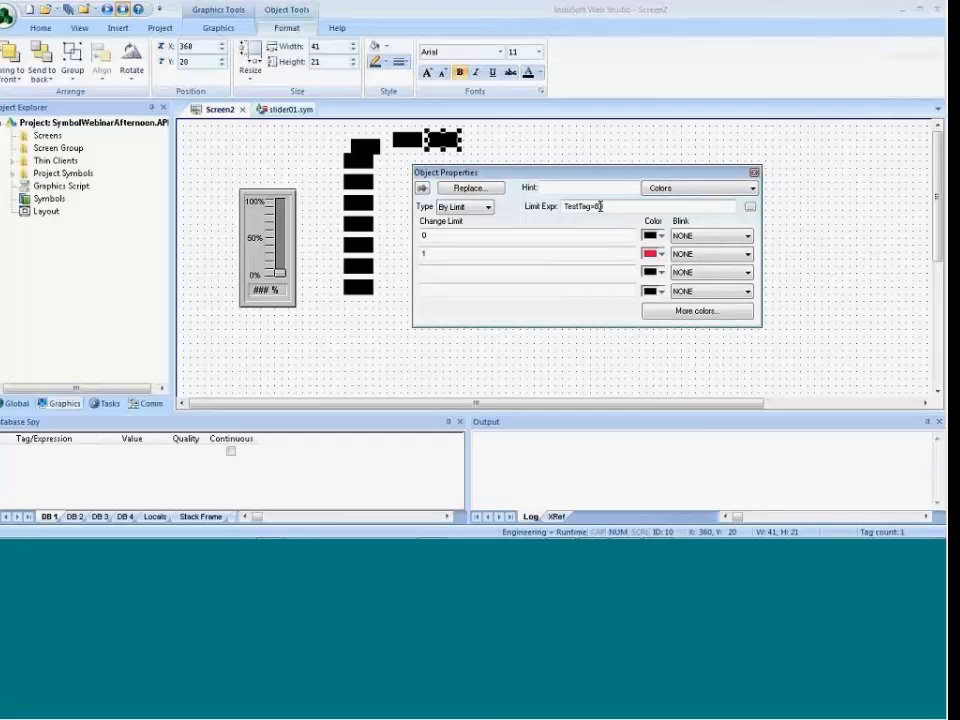
left_click(660, 253)
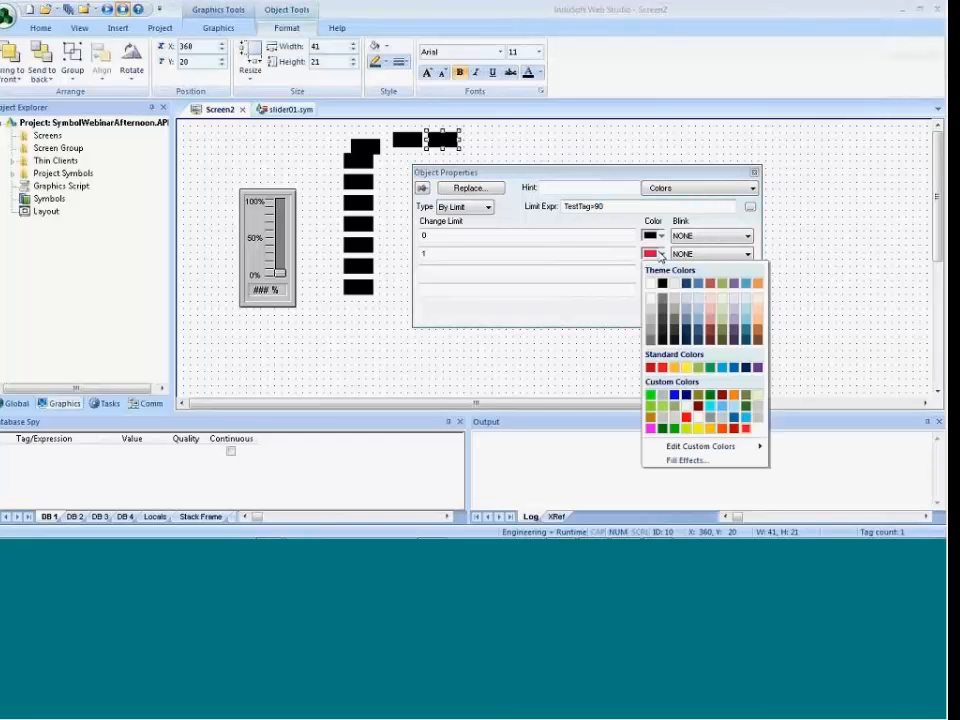
left_click(686, 417)
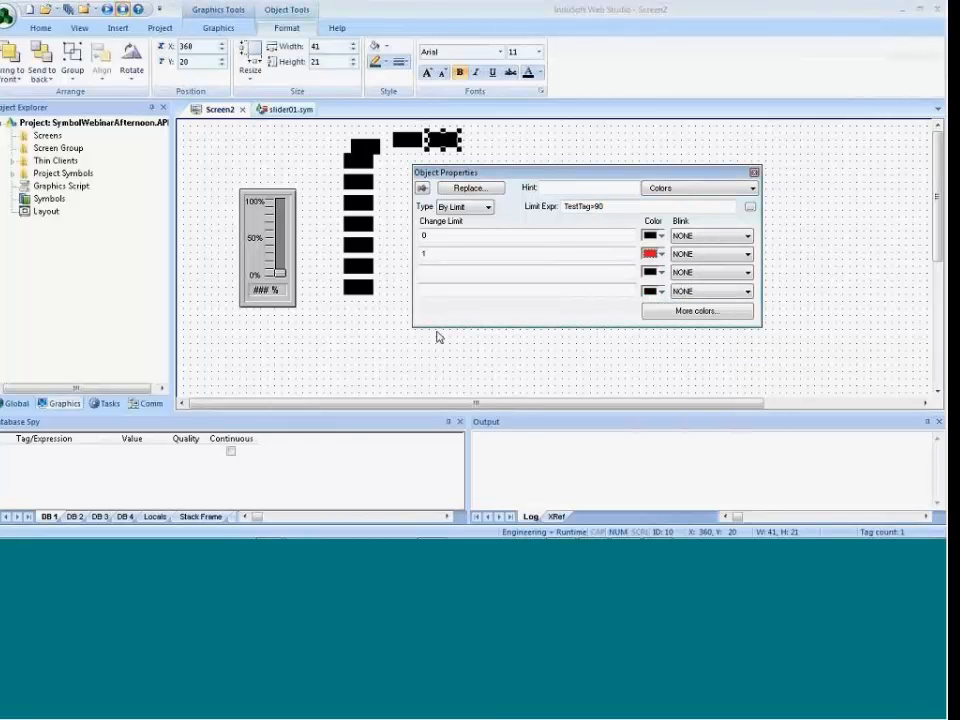
Move the TestTag>0 rectangle down to X 240, Y 260.
left_click(395, 329)
left_click_drag(366, 287, 366, 308)
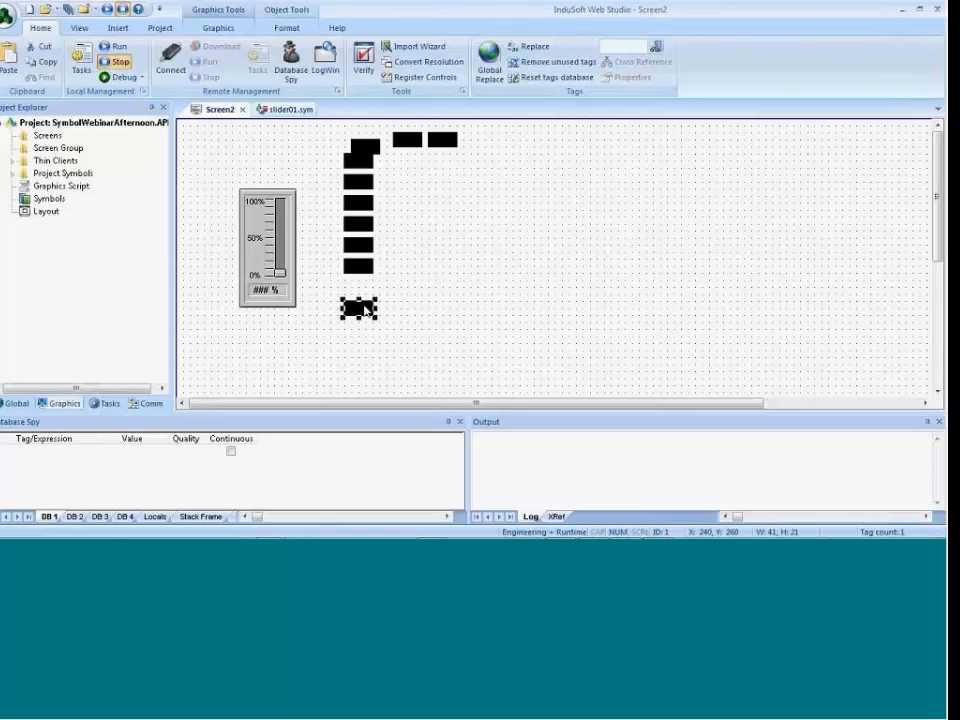
Check the limit expression and limit 1 color of each bar rectangle, from the bottom one up to the two at Y 20.
double_click(361, 309)
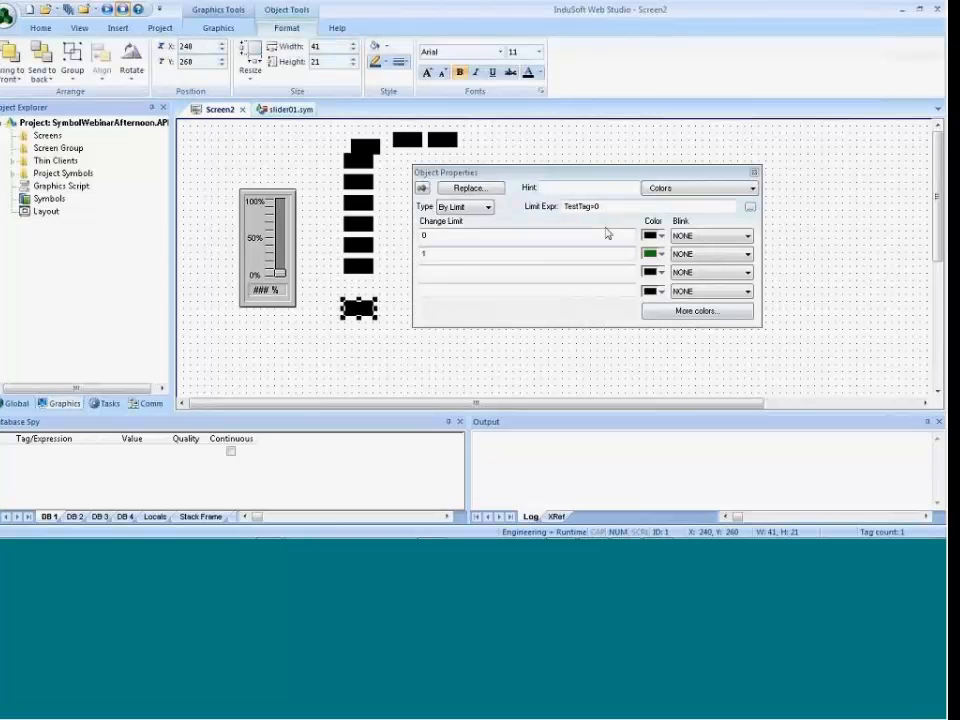
left_click(360, 265)
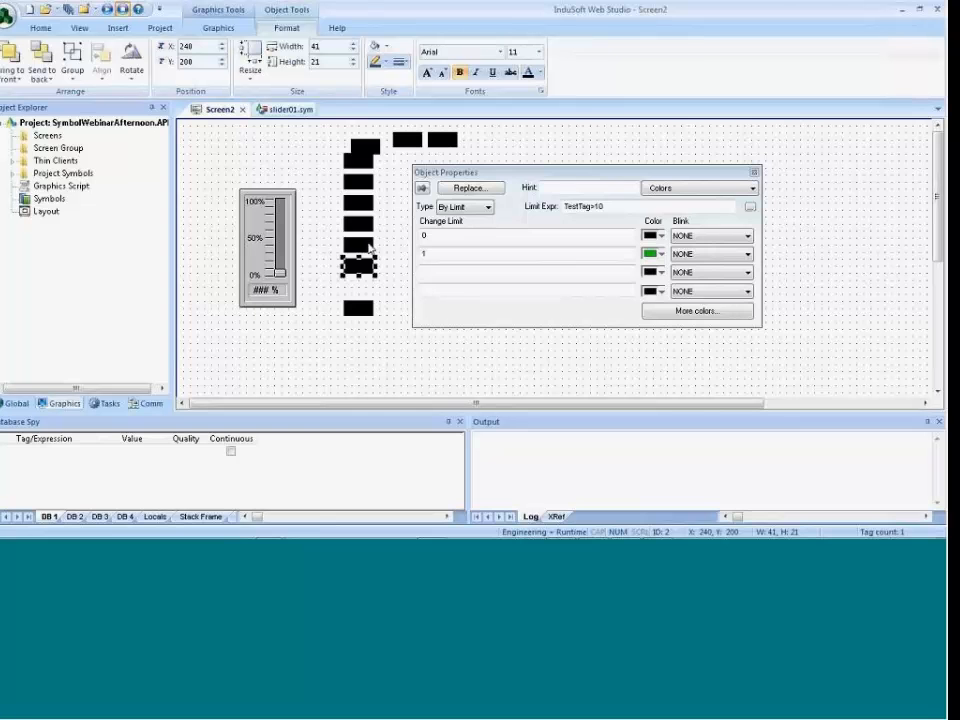
left_click(365, 232)
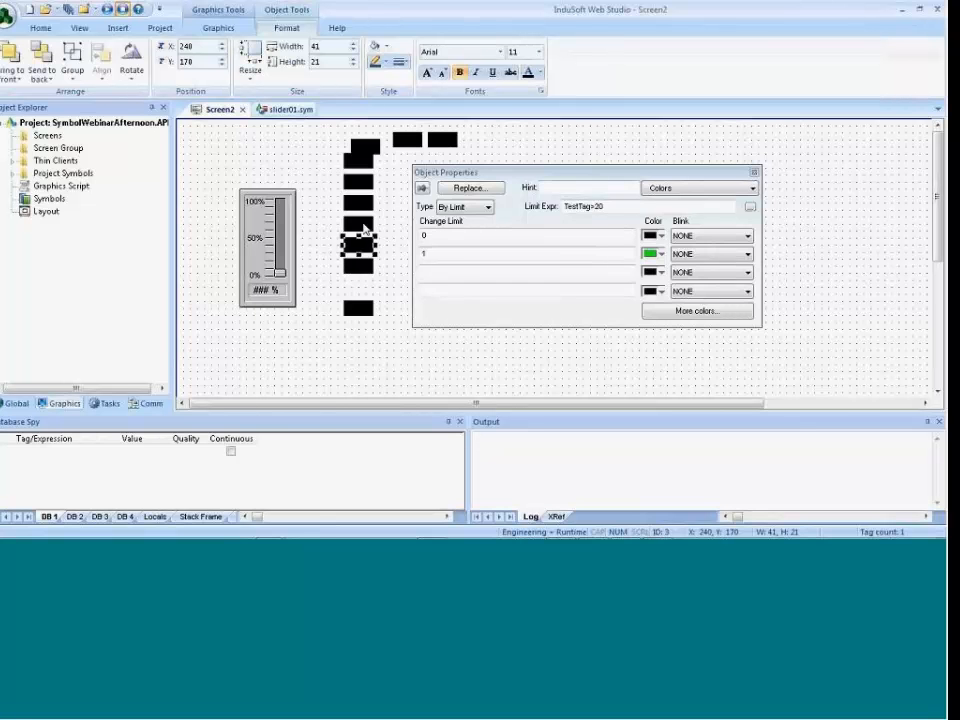
left_click(367, 217)
left_click(360, 203)
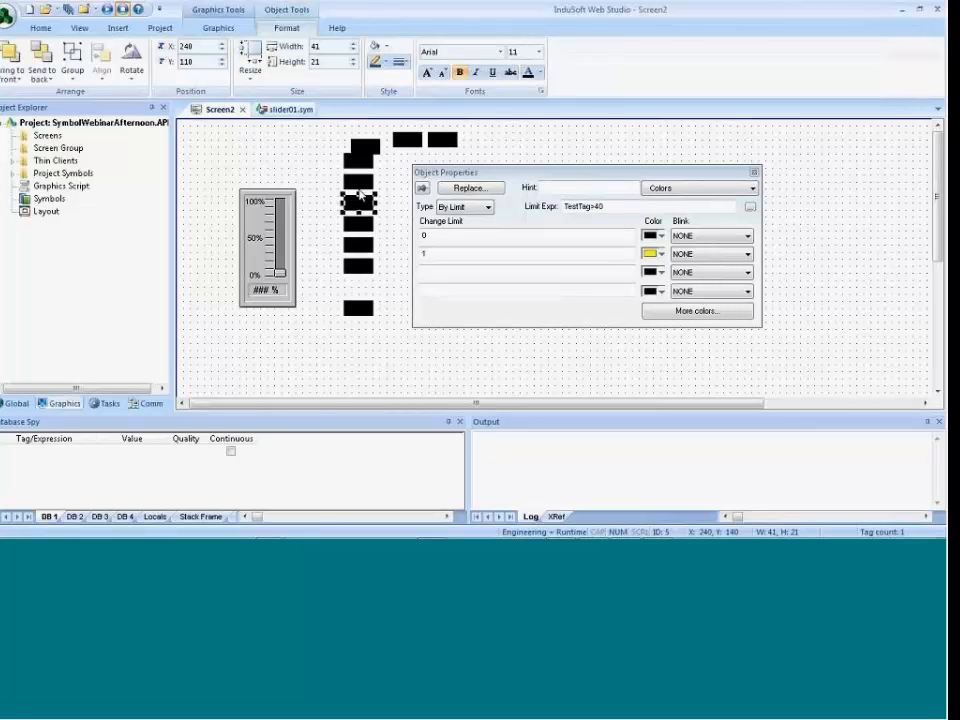
left_click(362, 181)
left_click(356, 158)
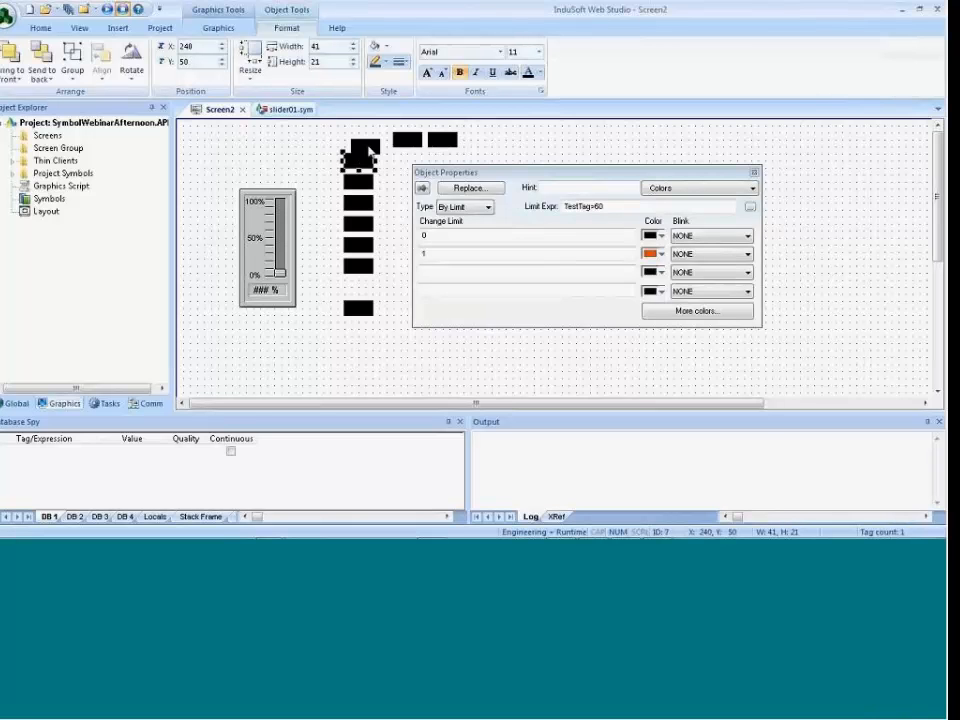
left_click(366, 148)
left_click(406, 142)
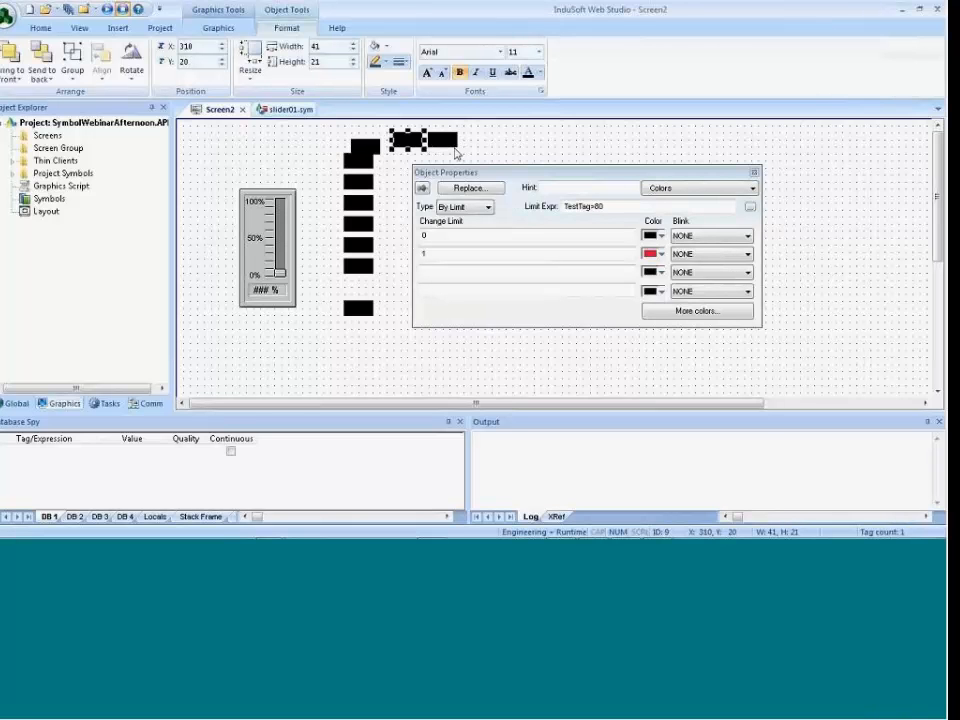
left_click(446, 142)
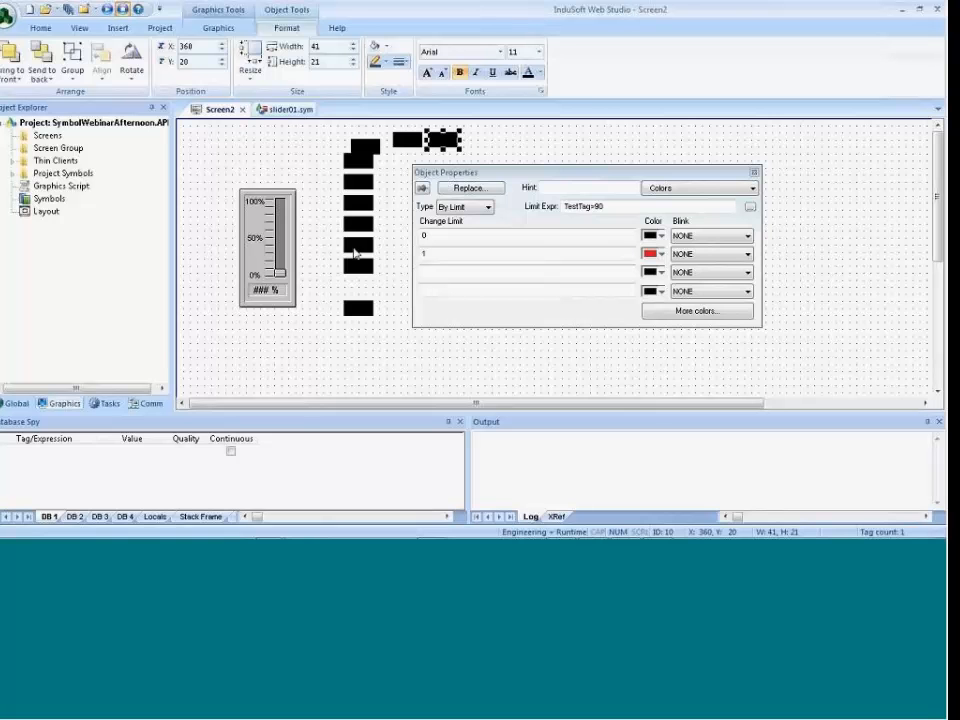
Stack the TestTag>10 through TestTag>60 rectangles above the bottom one at X 240, from Y 240 up to Y 140 in steps of 20.
mouse_move(358, 306)
left_mouse_down()
mouse_move(350, 295)
mouse_move(357, 302)
left_mouse_up()
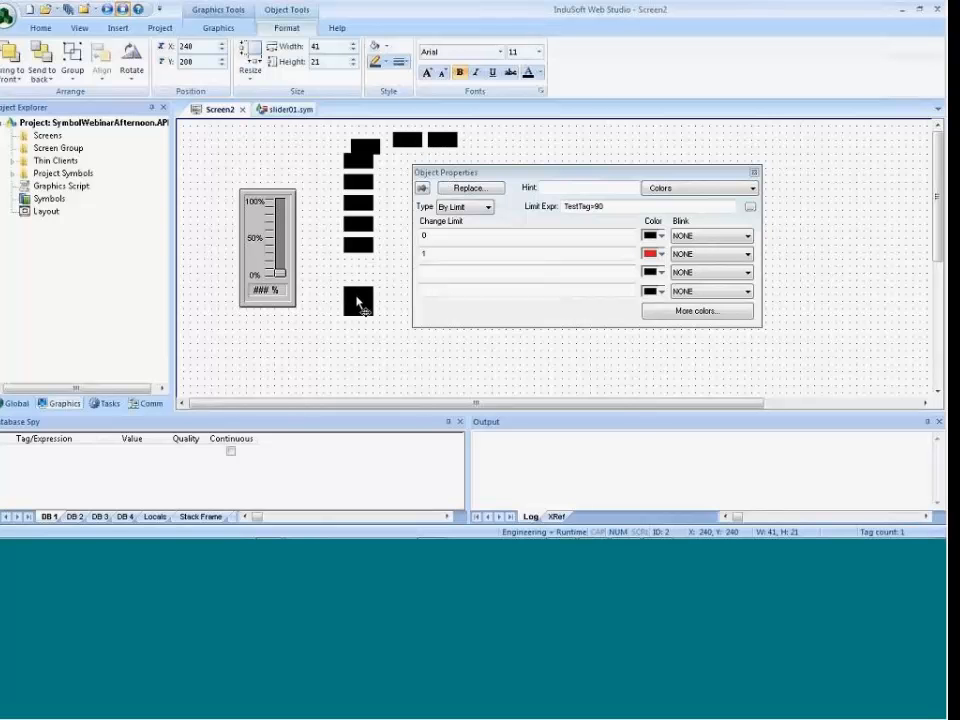
left_click(359, 268)
left_click_drag(360, 246, 373, 279)
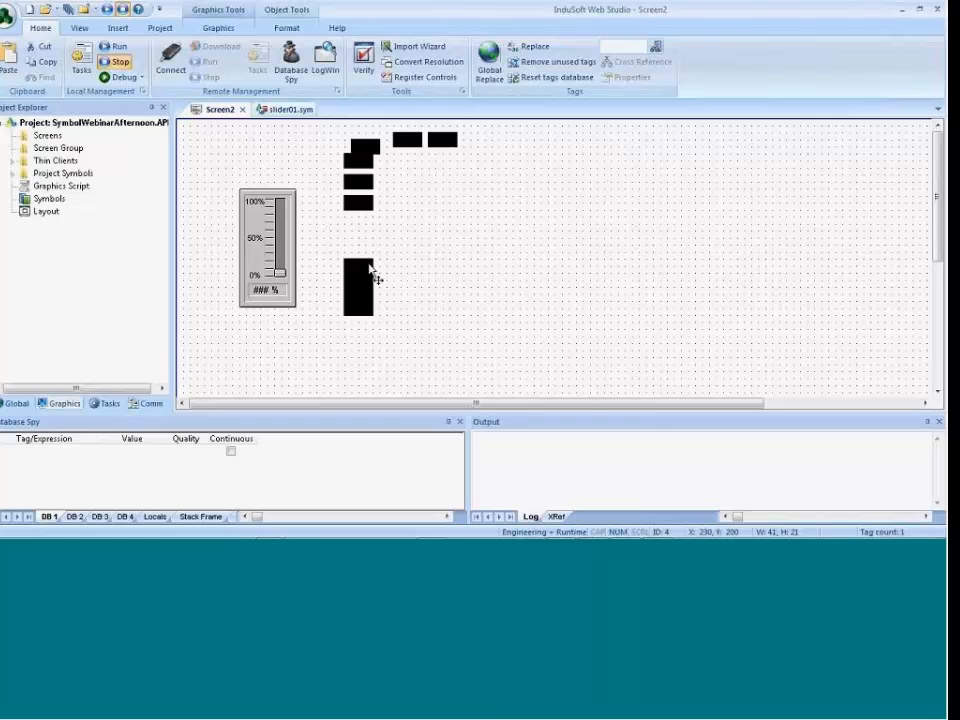
left_click_drag(369, 208, 373, 259)
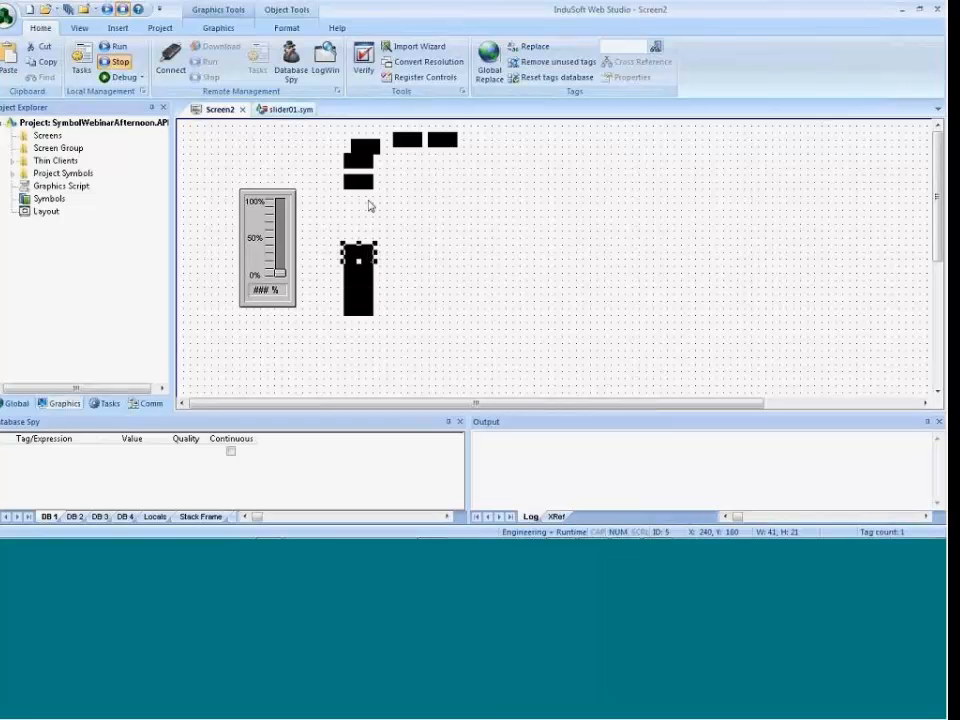
left_click_drag(365, 187, 369, 246)
left_click_drag(368, 165, 369, 237)
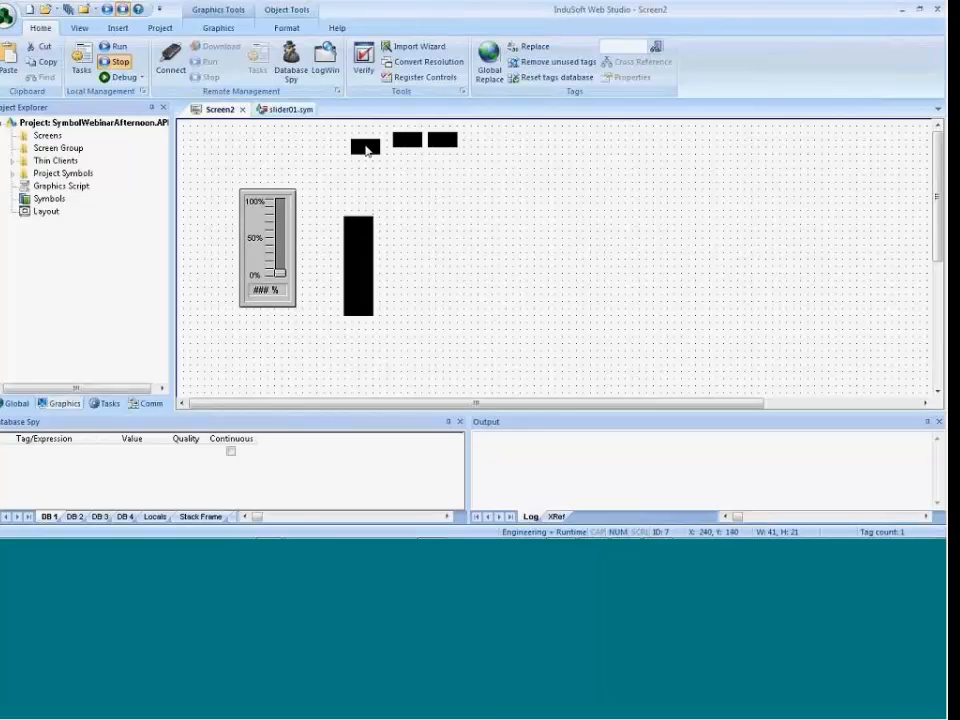
Stack the TestTag>70, TestTag>80 and TestTag>90 rectangles on top of the column at X 240, Y 120, 100 and 80.
left_click_drag(367, 146, 364, 214)
left_click_drag(420, 146, 369, 203)
left_click_drag(442, 139, 366, 186)
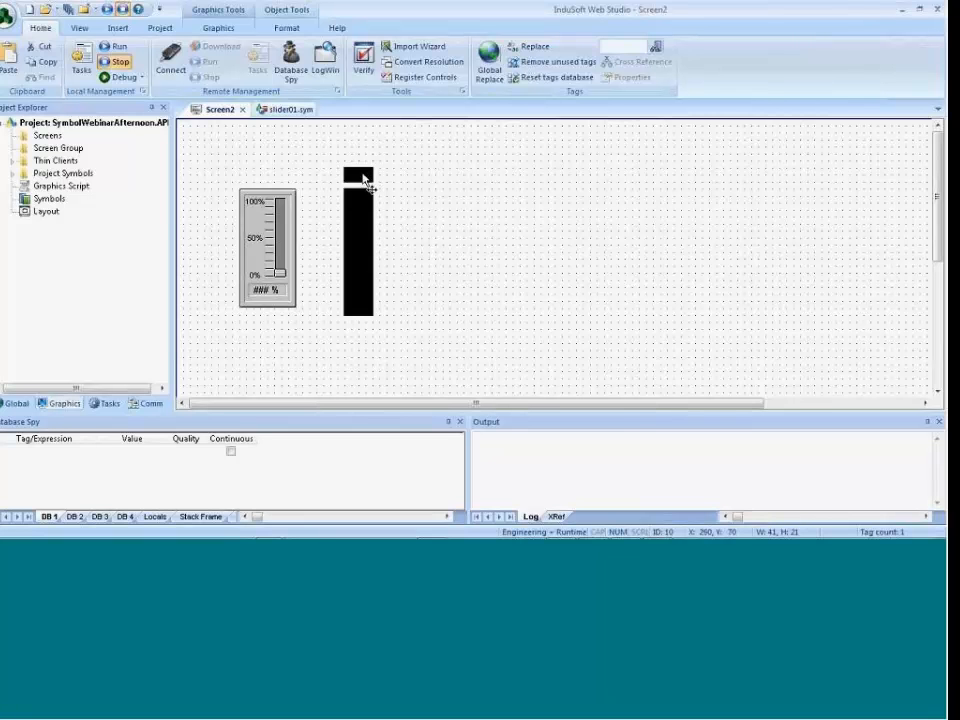
left_click(326, 161)
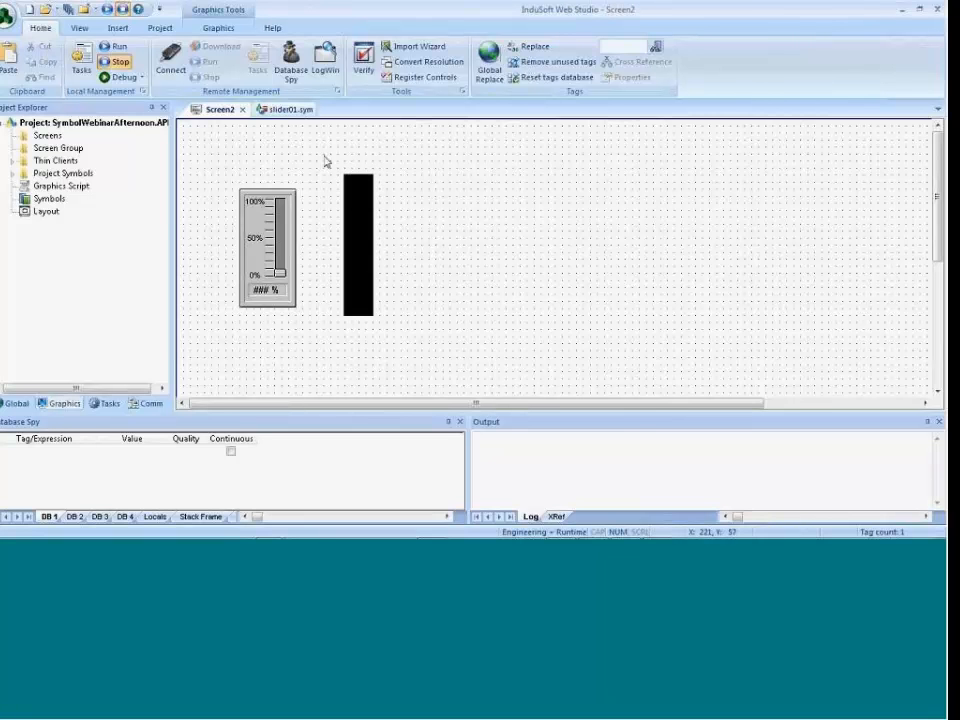
Close the slider01.sym symbol without saving its changes.
left_click(300, 110)
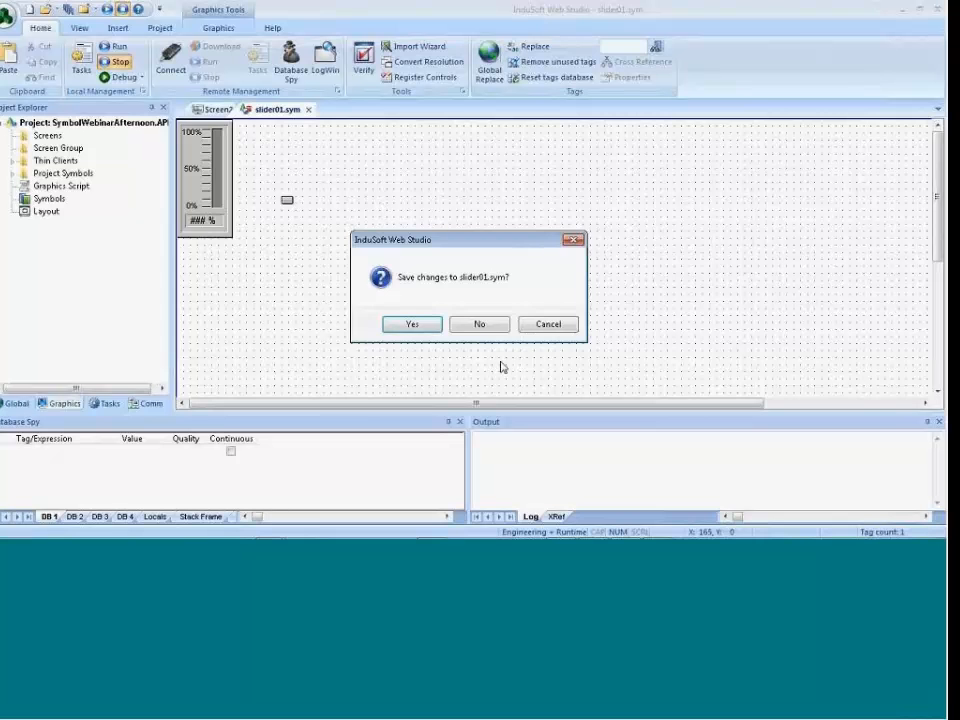
left_click(480, 324)
left_click(364, 274)
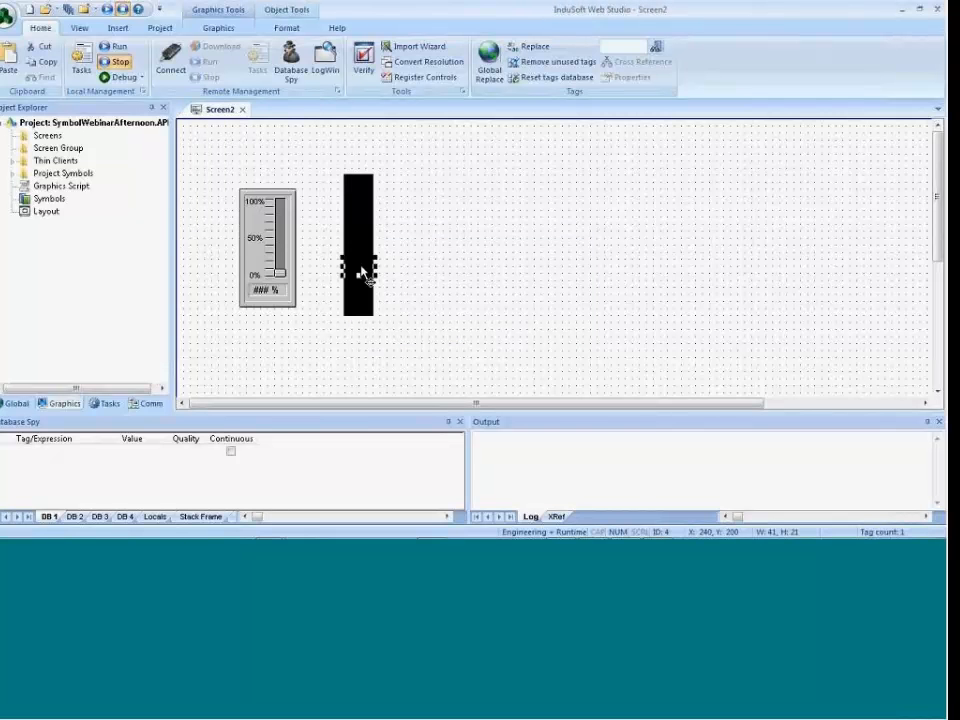
Assign the project tag TestTag to the TagName property of the linked slider symbol.
double_click(266, 245)
double_click(598, 280)
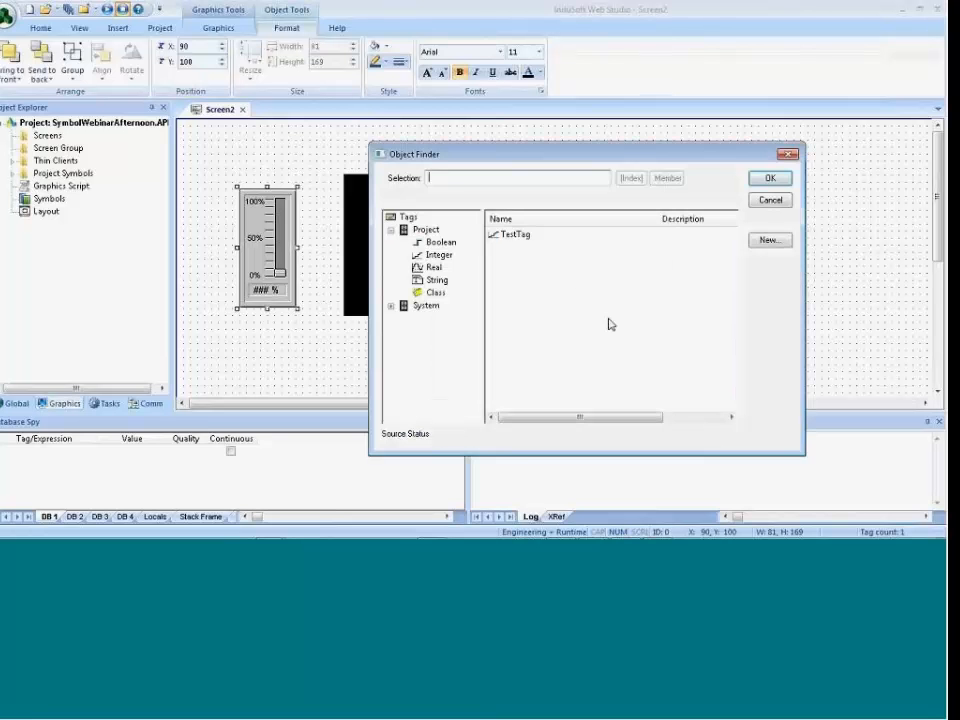
left_click(512, 237)
left_click(770, 179)
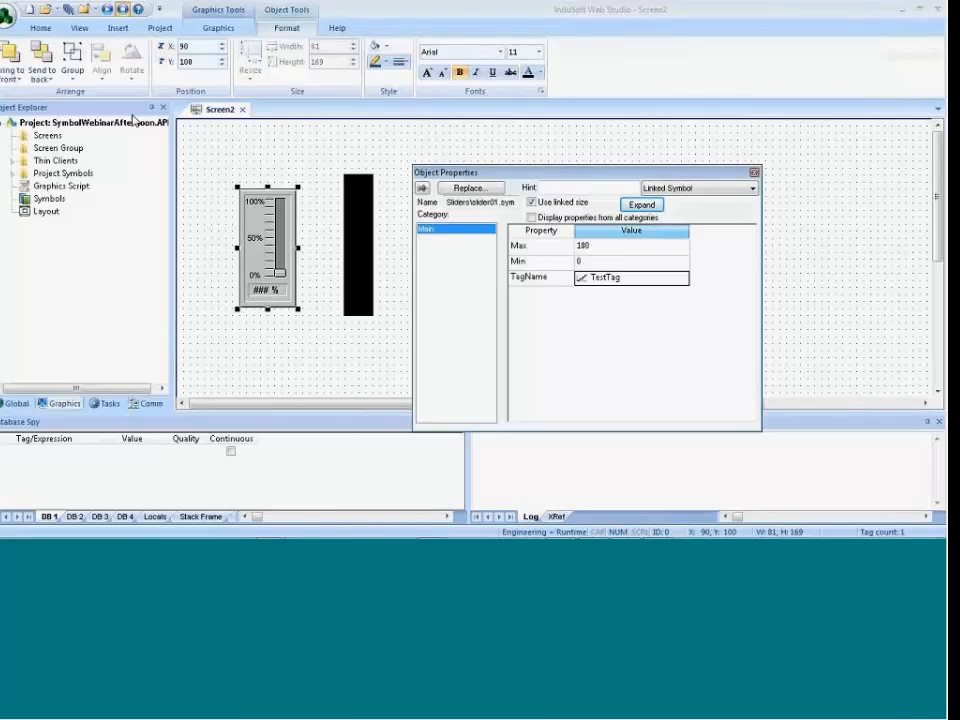
Run the project, raise the slider to 100% to test the colored bar, and return to the screen editor.
left_click(123, 10)
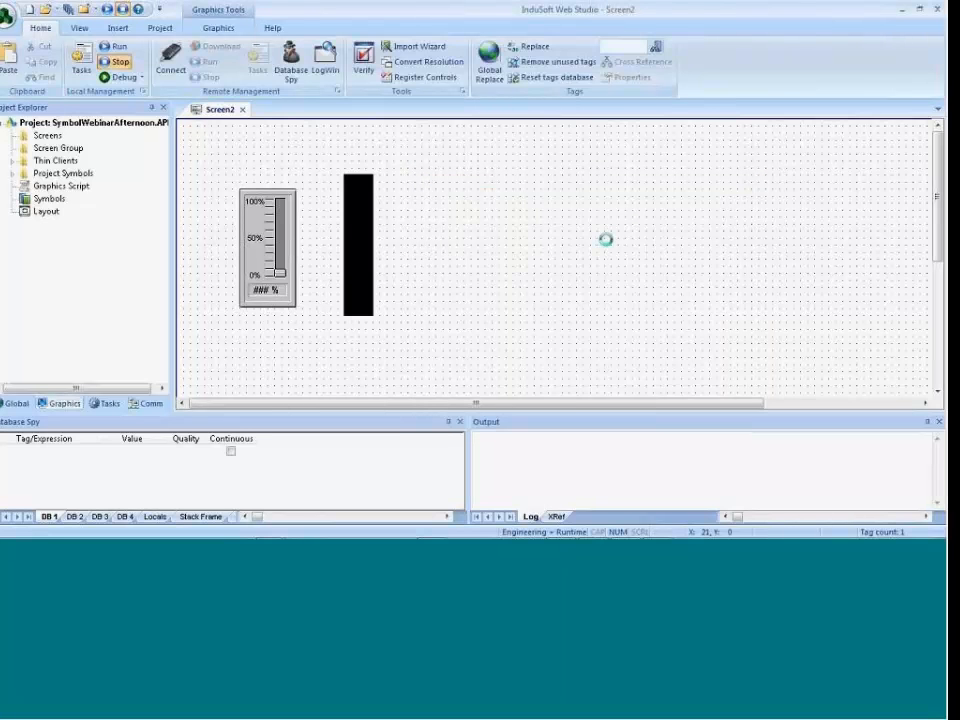
left_click_drag(91, 155, 92, 80)
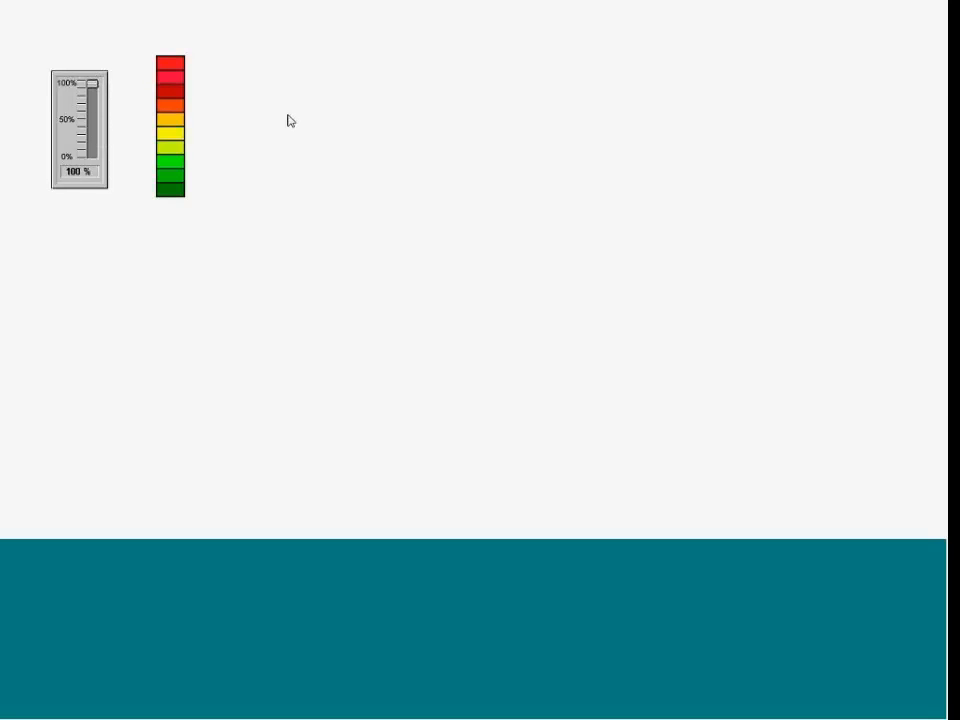
key("alt+Tab")
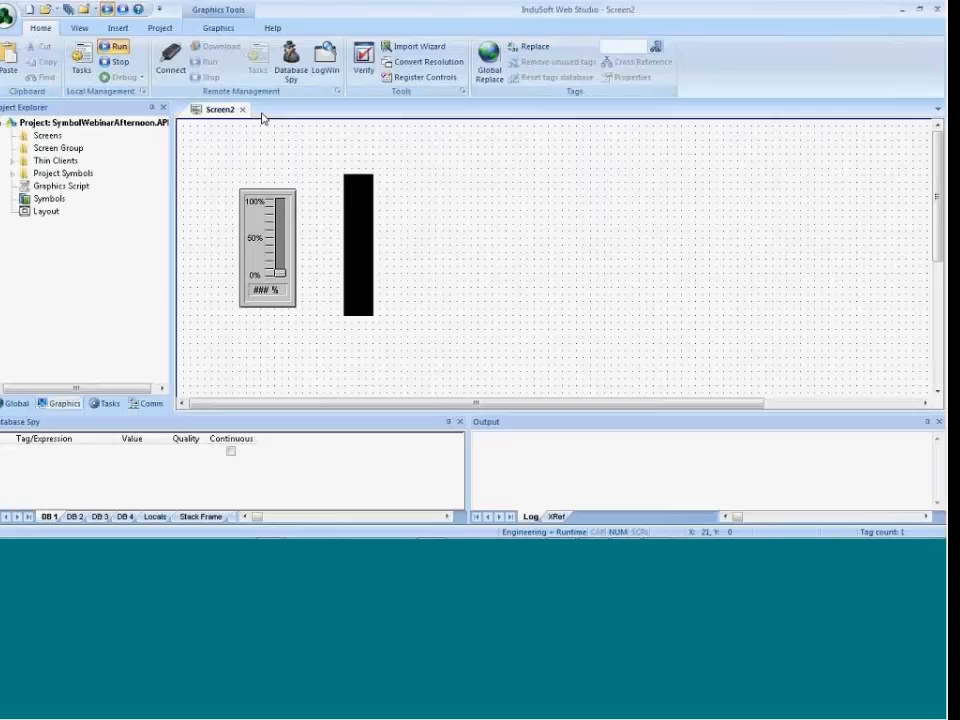
Replace TestTag with the custom property #TagName: in the bottom rectangle's limit expression, keeping the >0 comparison.
left_click(363, 314)
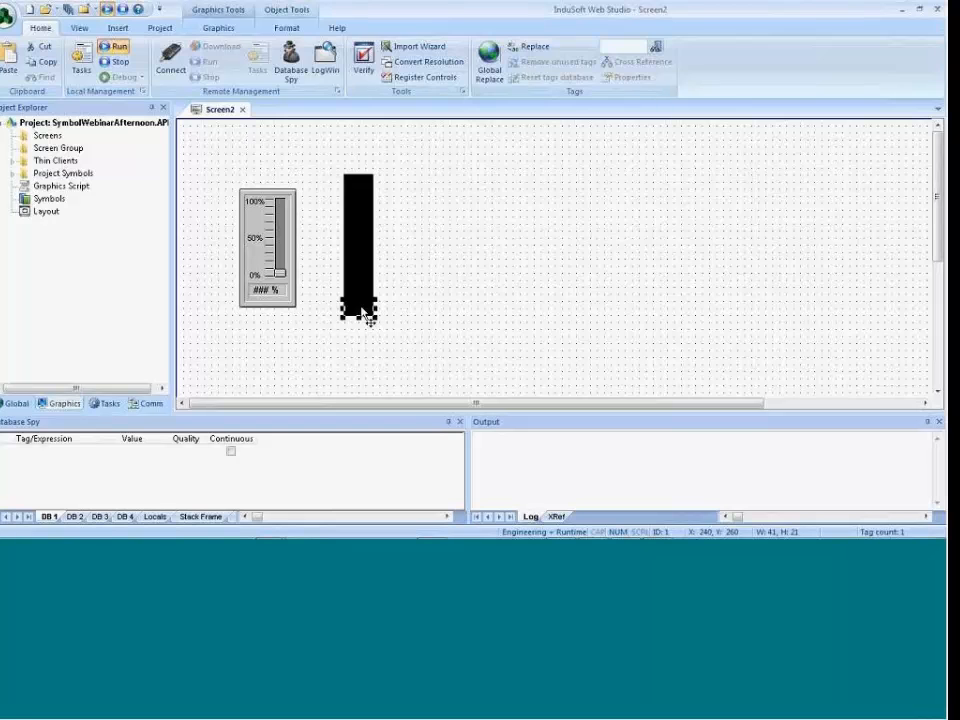
double_click(369, 317)
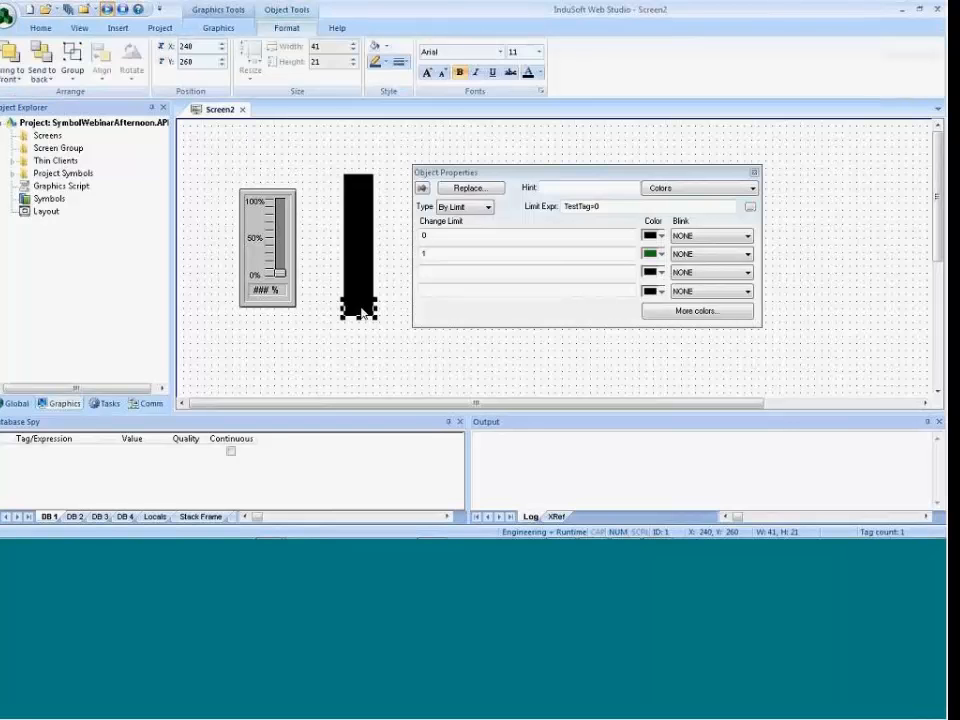
left_click(595, 208)
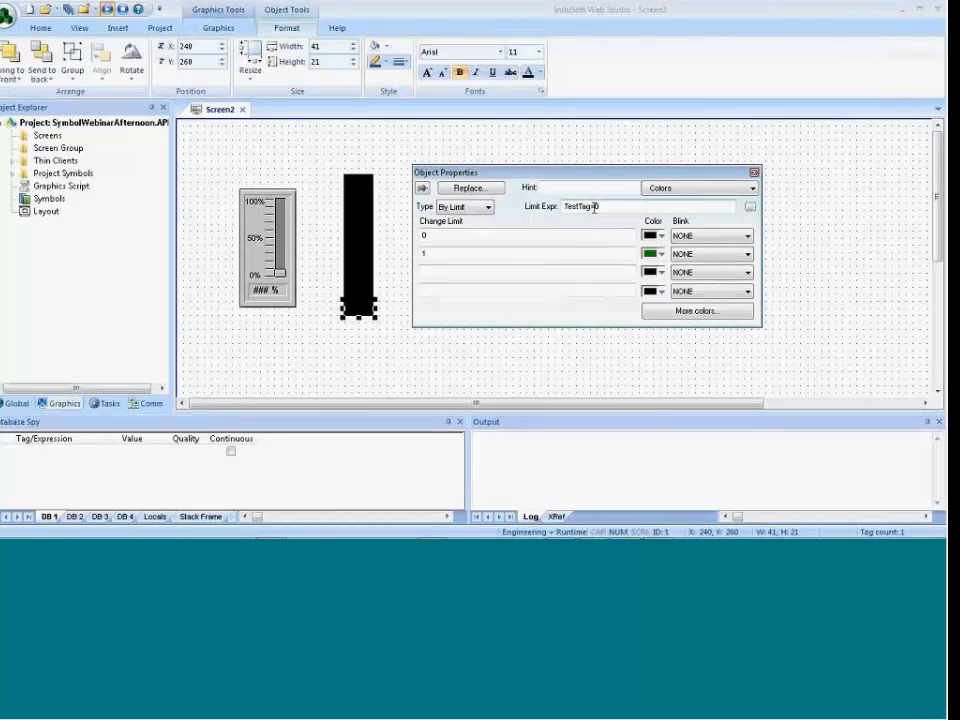
double_click(588, 206)
type("#TagName")
Copy the #TagName: reference out of the bottom rectangle's limit expression.
key("shift+Left")
key("shift+Left")
key("shift+Left")
key("shift+Left")
key("shift+Left")
key("shift+Left")
key("shift+Left")
key("shift+Left")
key("shift+Right")
key("shift+Right")
key("shift+Right")
key("shift+Right")
key("shift+Right")
key("shift+Right")
key("shift+Right")
left_click(604, 209)
left_click_drag(604, 206, 564, 206)
key("ctrl+c")
Replace TestTag with the copied #TagName: in the limit expressions of the TestTag>10 and TestTag>20 rectangles.
left_click(362, 300)
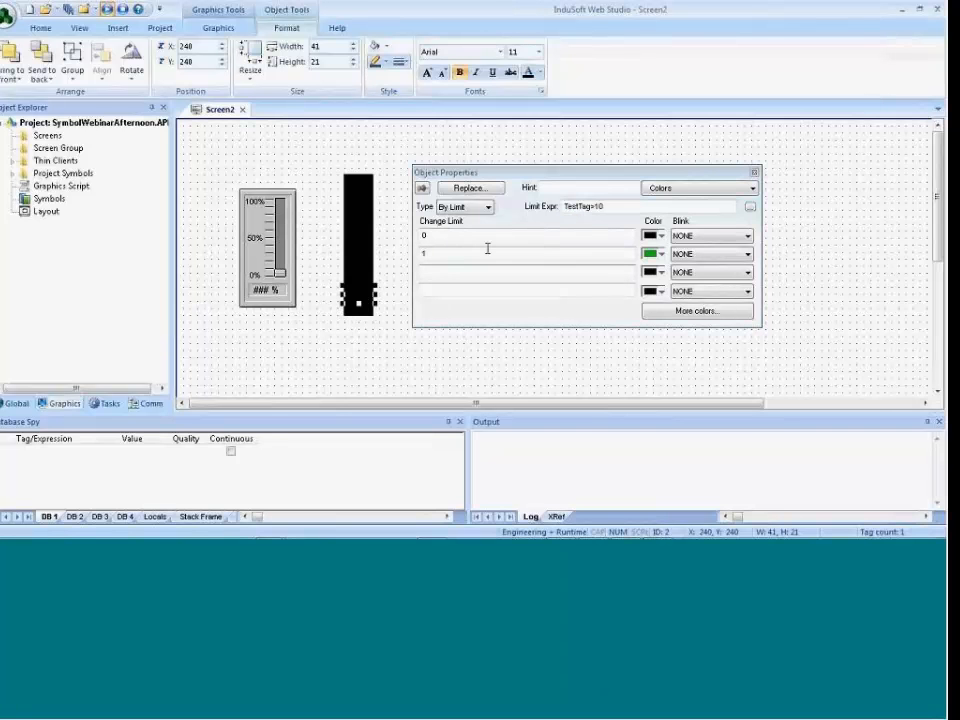
left_click(593, 206)
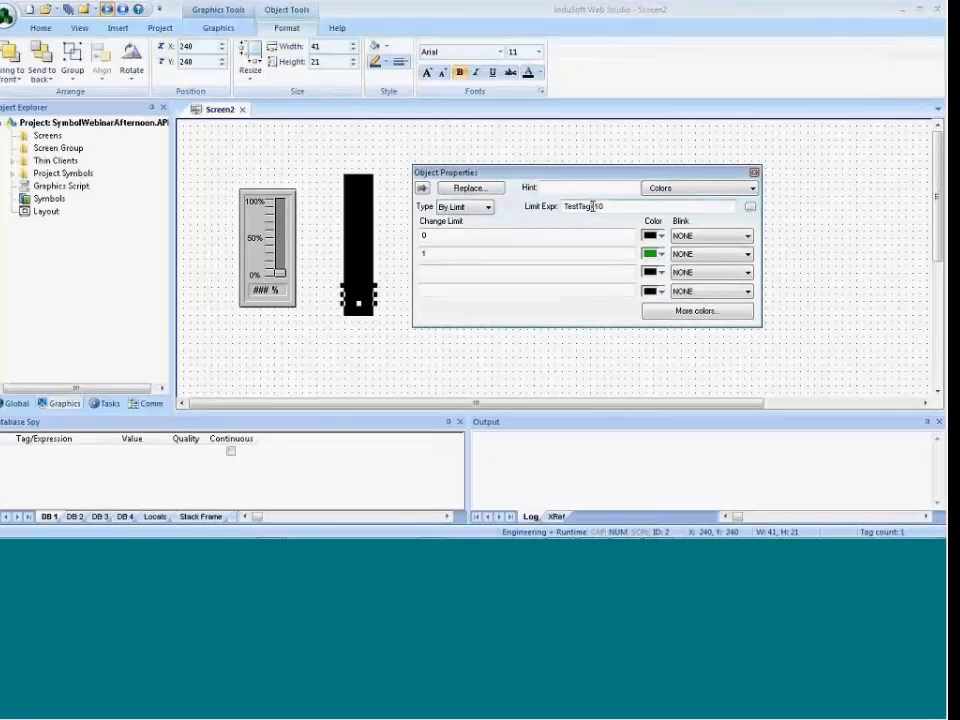
left_click_drag(592, 206, 564, 207)
key("ctrl+v")
left_click(358, 287)
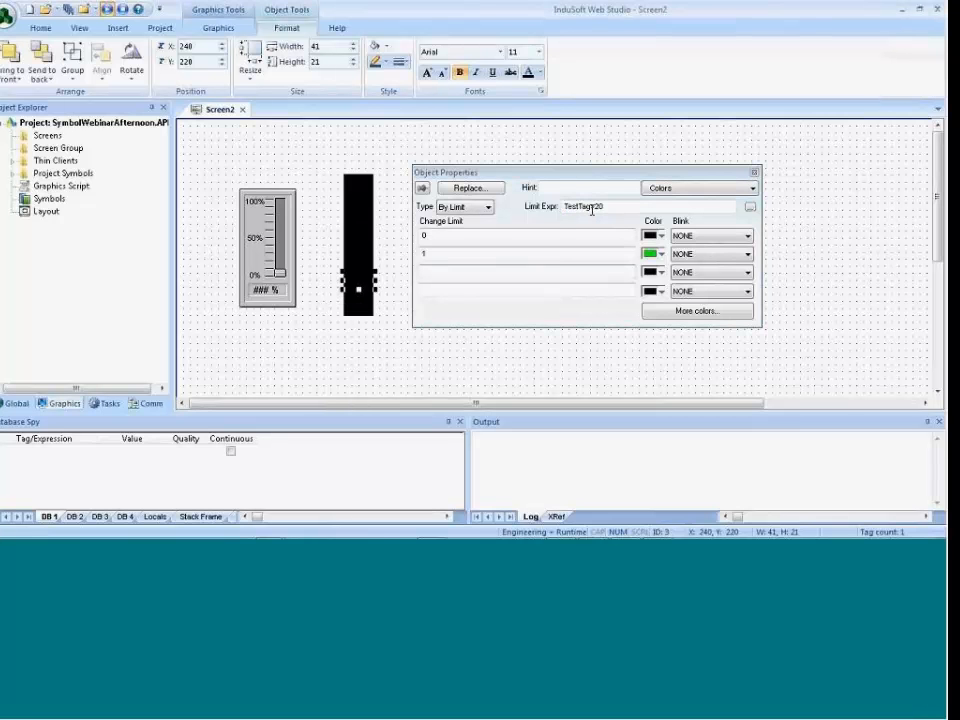
left_click_drag(591, 207, 561, 210)
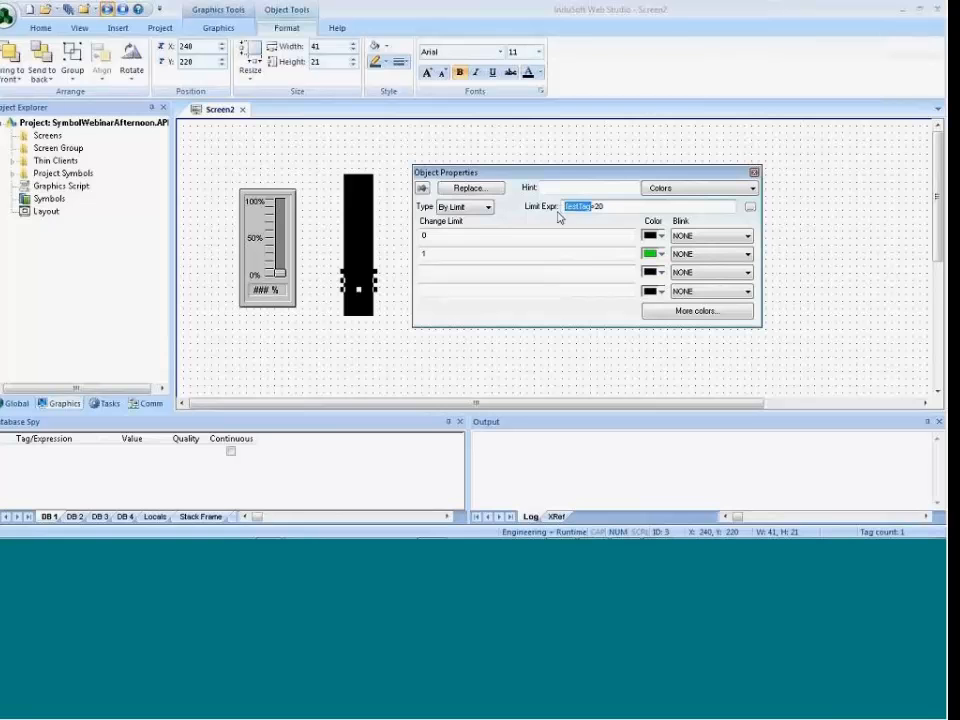
key("ctrl+v")
Replace TestTag with the copied #TagName: in the limit expressions of the TestTag>30 and TestTag>40 rectangles.
left_click(358, 266)
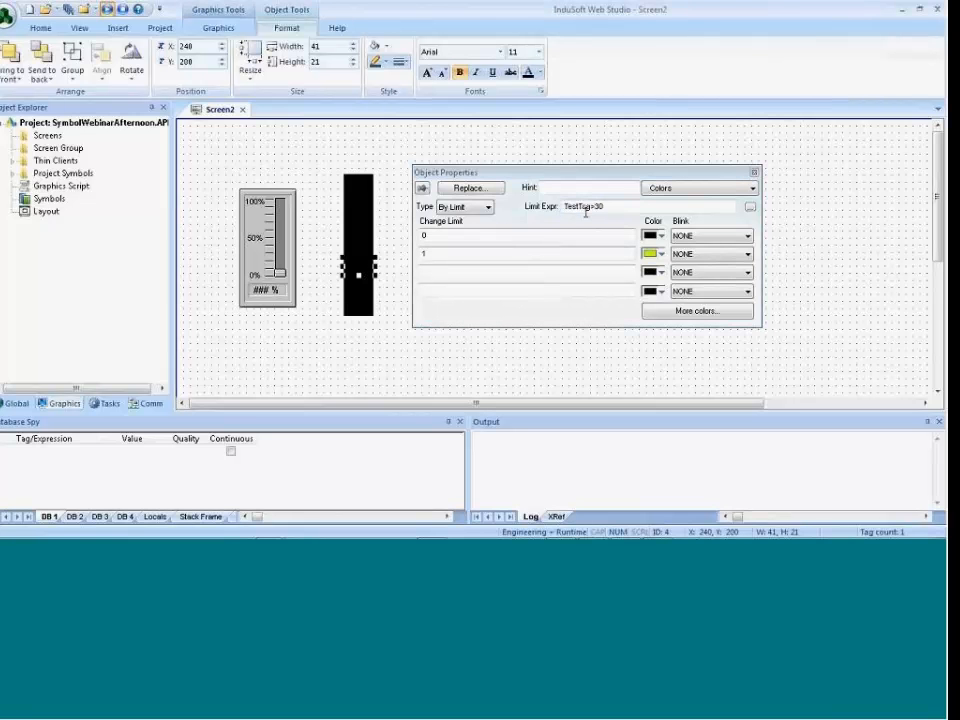
left_click_drag(592, 207, 553, 207)
key("ctrl+v")
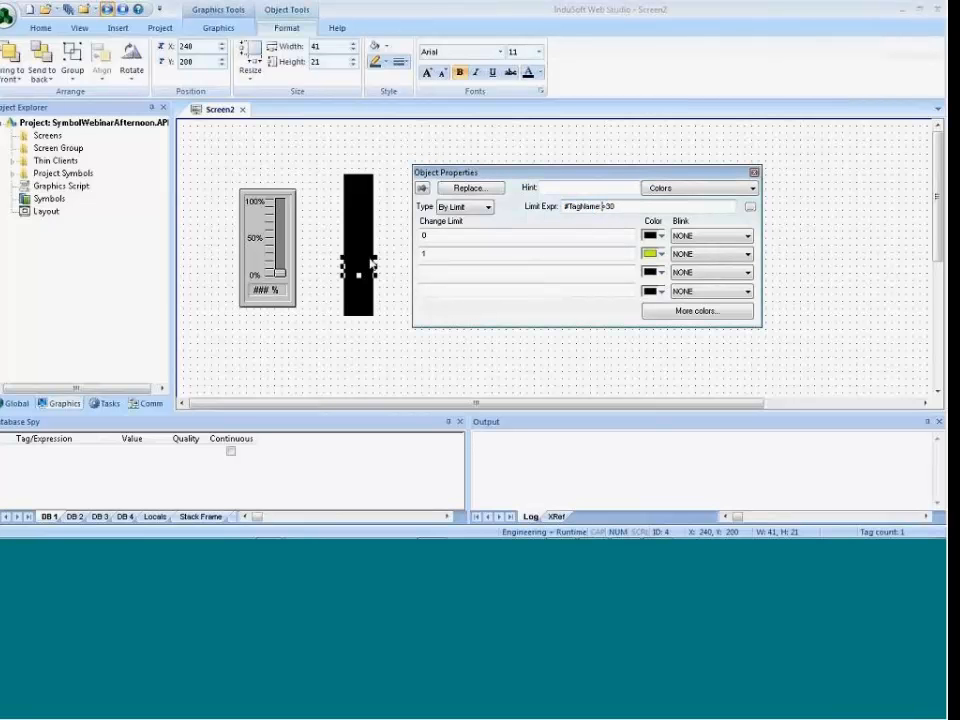
left_click(363, 254)
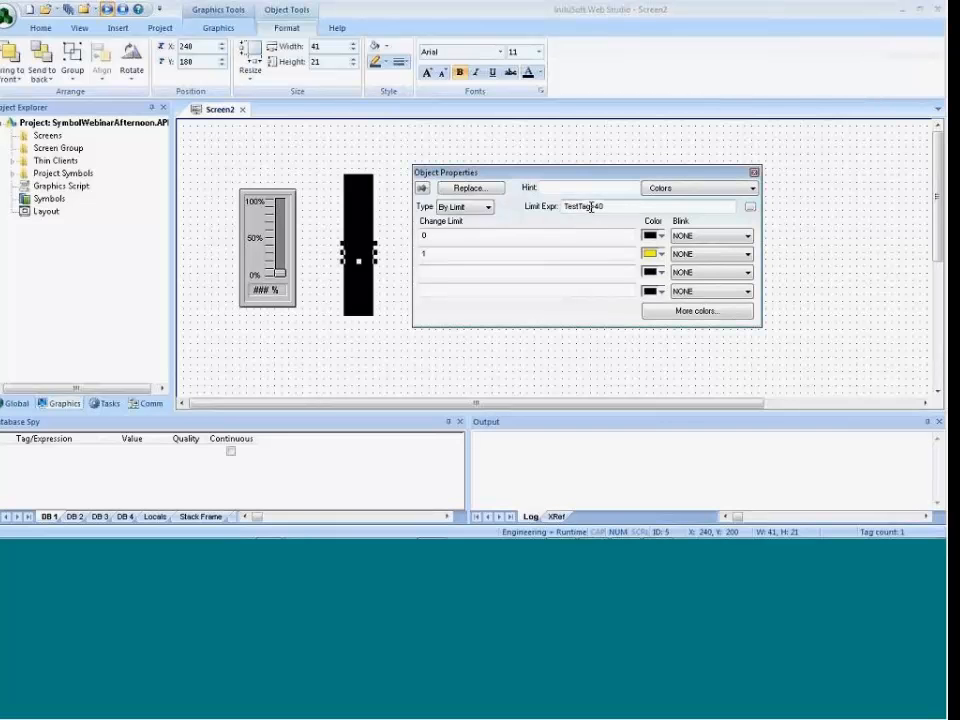
left_click_drag(591, 207, 560, 207)
key("ctrl+v")
Replace TestTag with the copied #TagName: in the limit expressions of the TestTag>50 and TestTag>60 rectangles.
left_click(358, 243)
left_click_drag(592, 207, 561, 208)
key("ctrl+v")
left_click(370, 230)
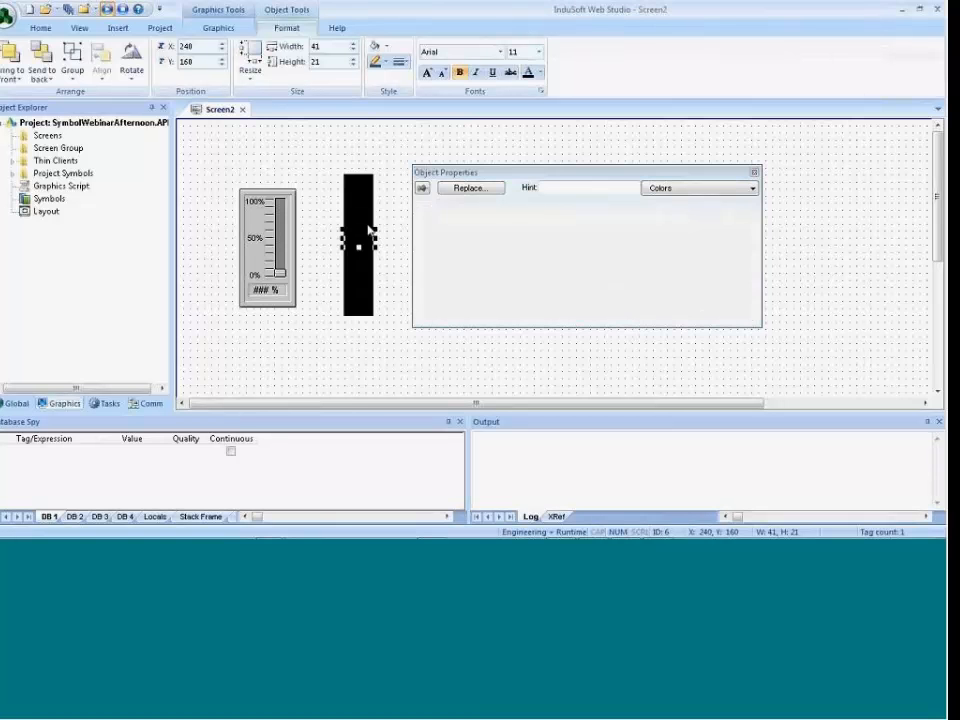
left_click_drag(590, 208, 563, 208)
key("ctrl+v")
Replace TestTag with the copied #TagName: in the limit expressions of the TestTag>70 and TestTag>80 rectangles.
left_click(360, 208)
key("ctrl+v")
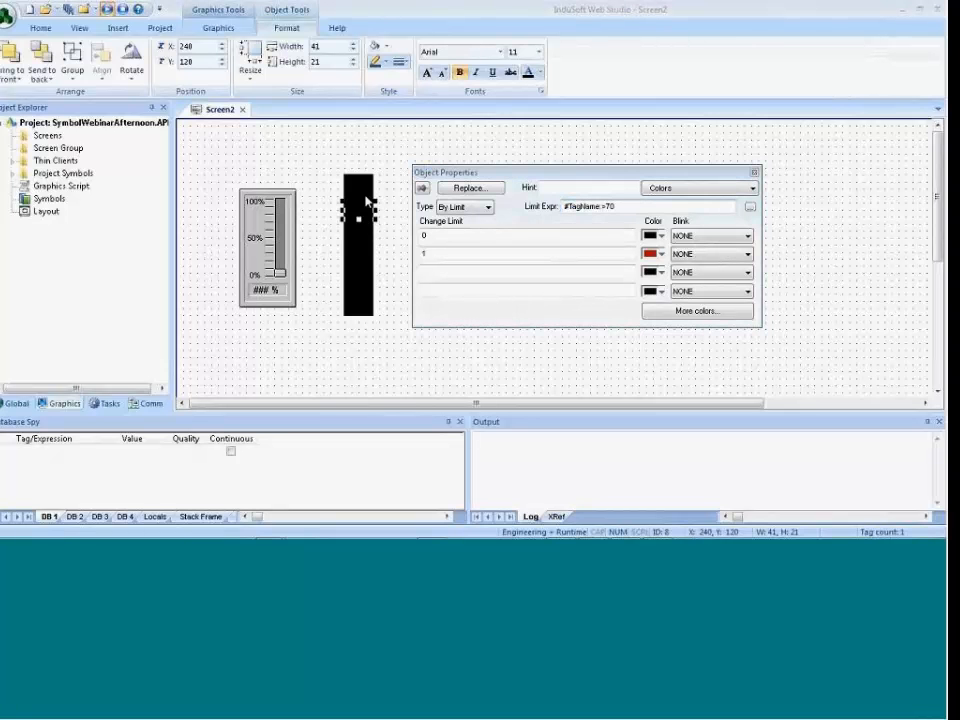
left_click(362, 192)
left_click_drag(588, 208, 550, 206)
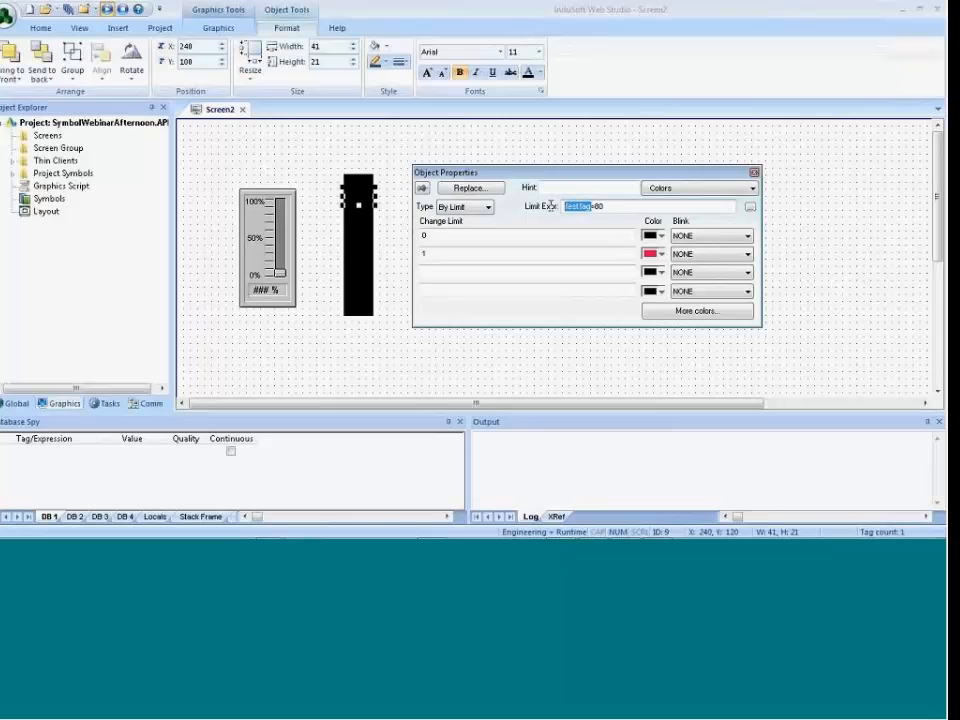
key("ctrl+v")
Replace TestTag with the copied #TagName: in the limit expression of the topmost TestTag>90 rectangle.
left_click(359, 179)
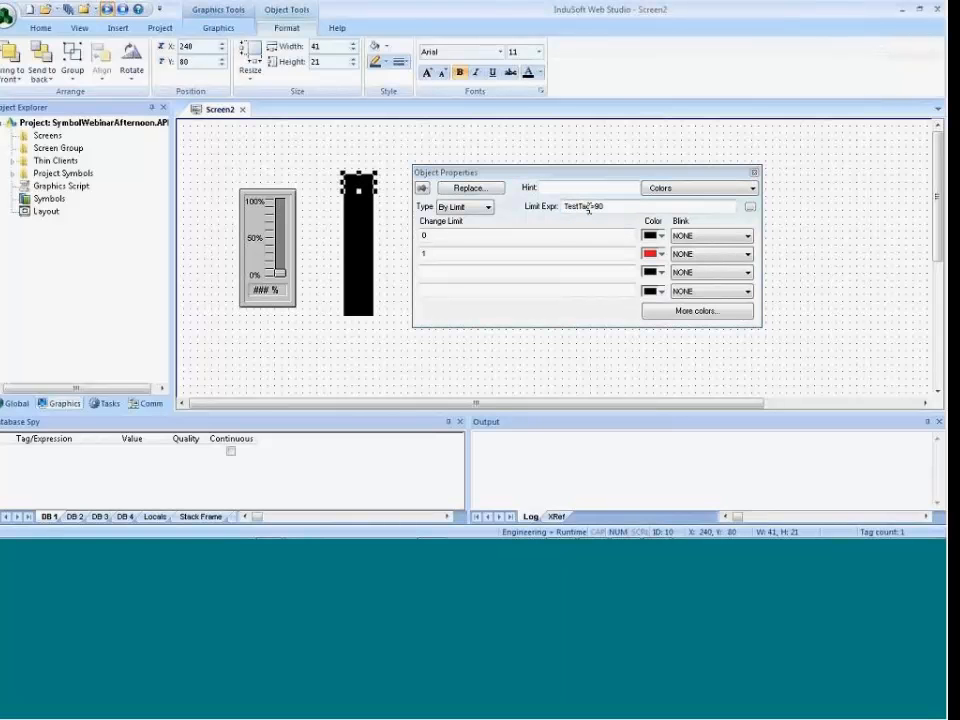
left_click_drag(588, 208, 563, 208)
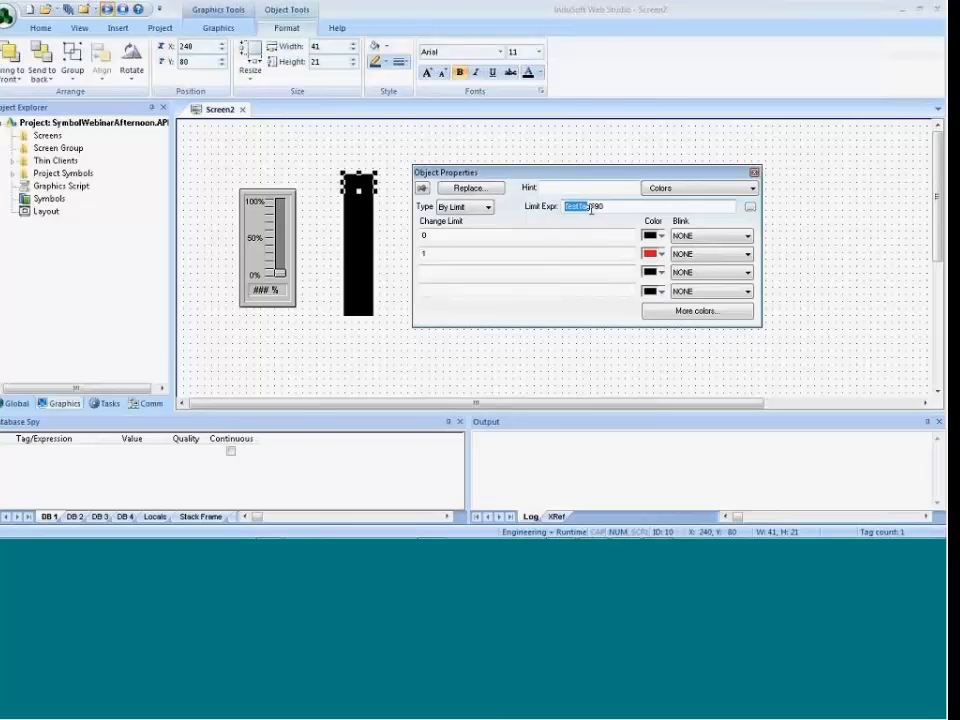
key("ctrl+v")
left_click(407, 268)
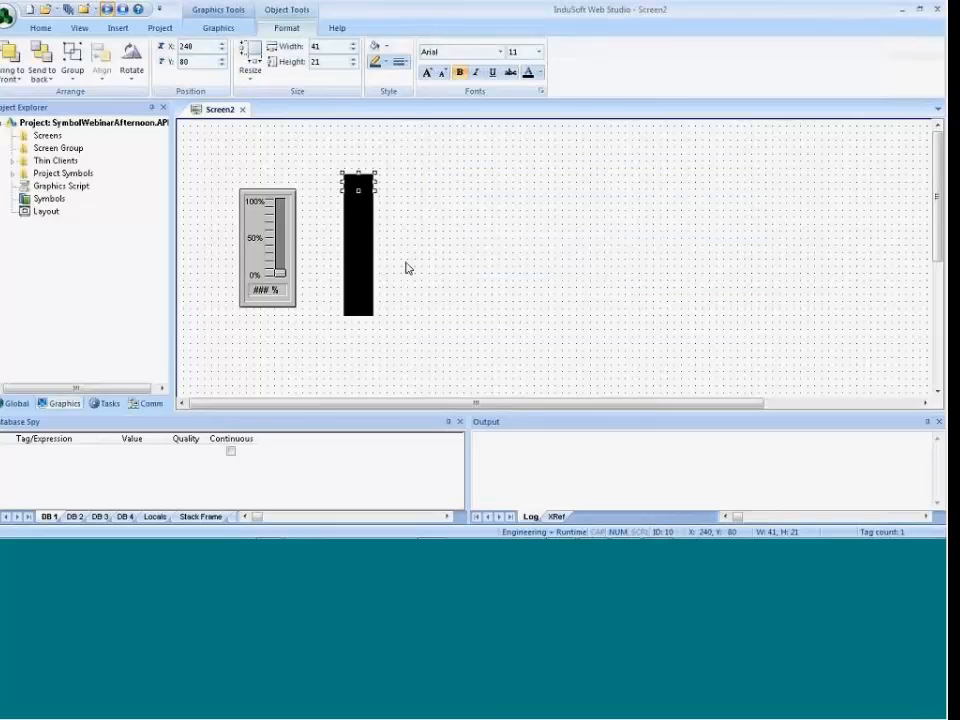
Move the bar's top two rectangles aside, check the limit expressions of the top three rectangles, and return the moved ones to the bar.
left_click_drag(369, 182, 403, 165)
left_click_drag(364, 212, 386, 197)
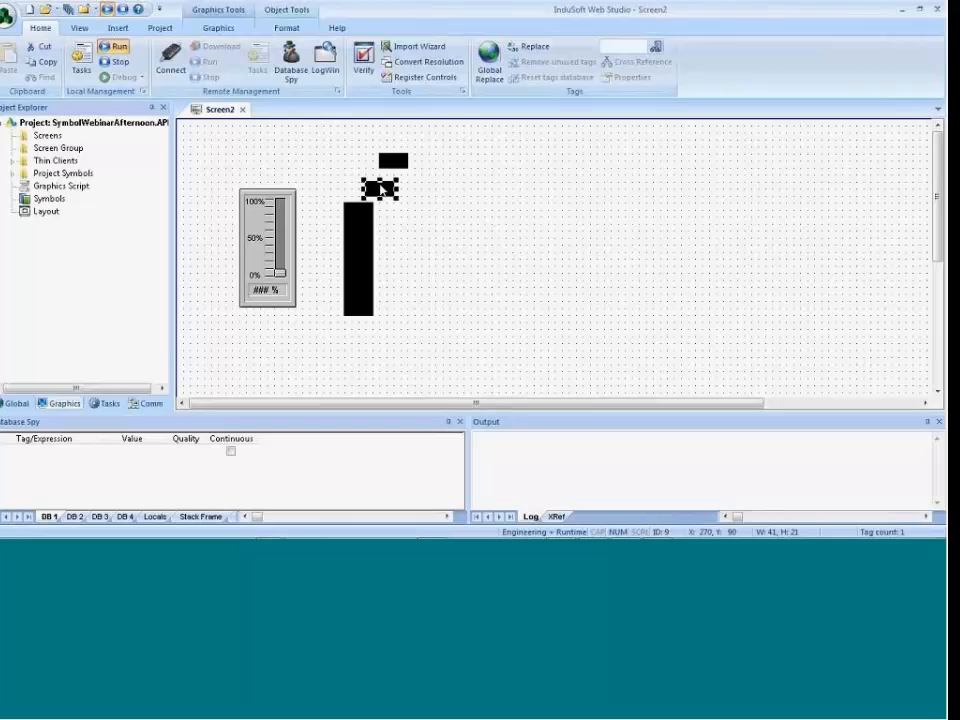
left_click(366, 209)
double_click(366, 209)
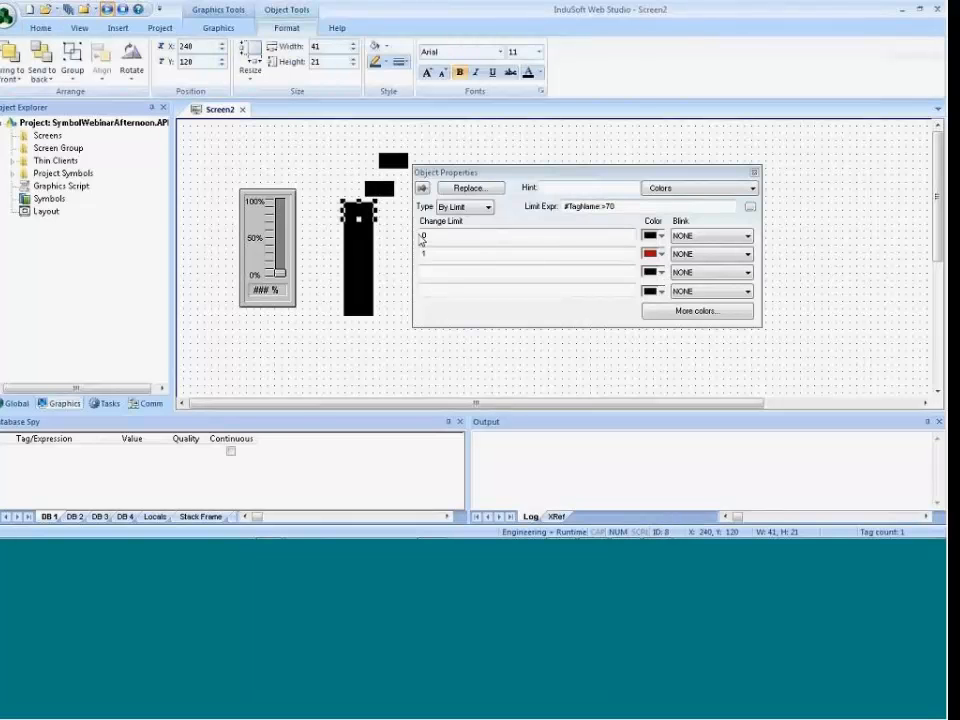
left_click(384, 190)
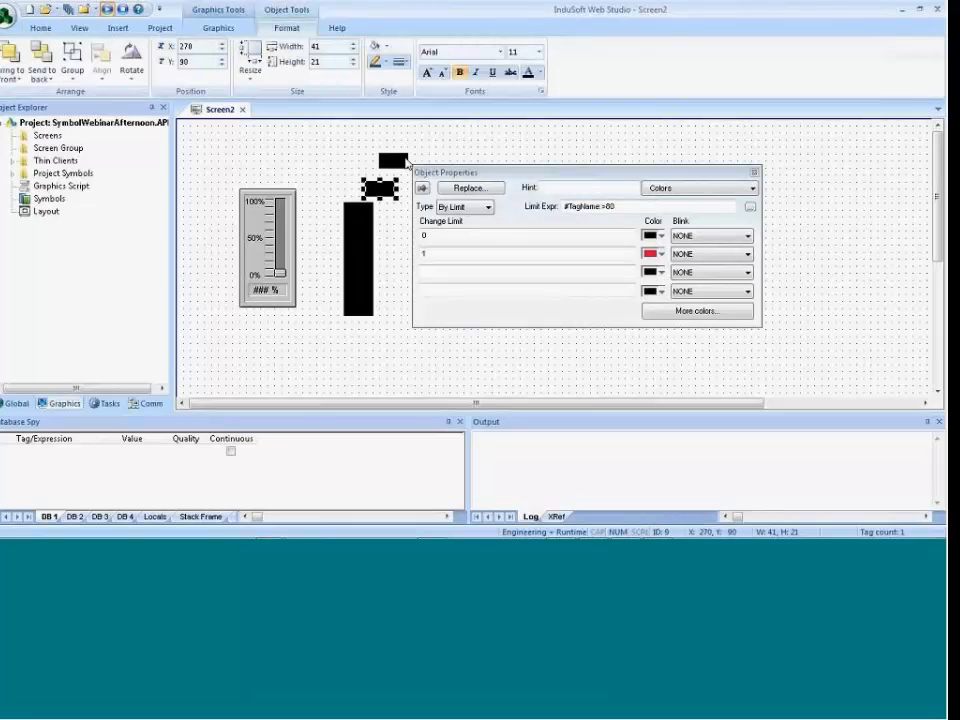
left_click(393, 160)
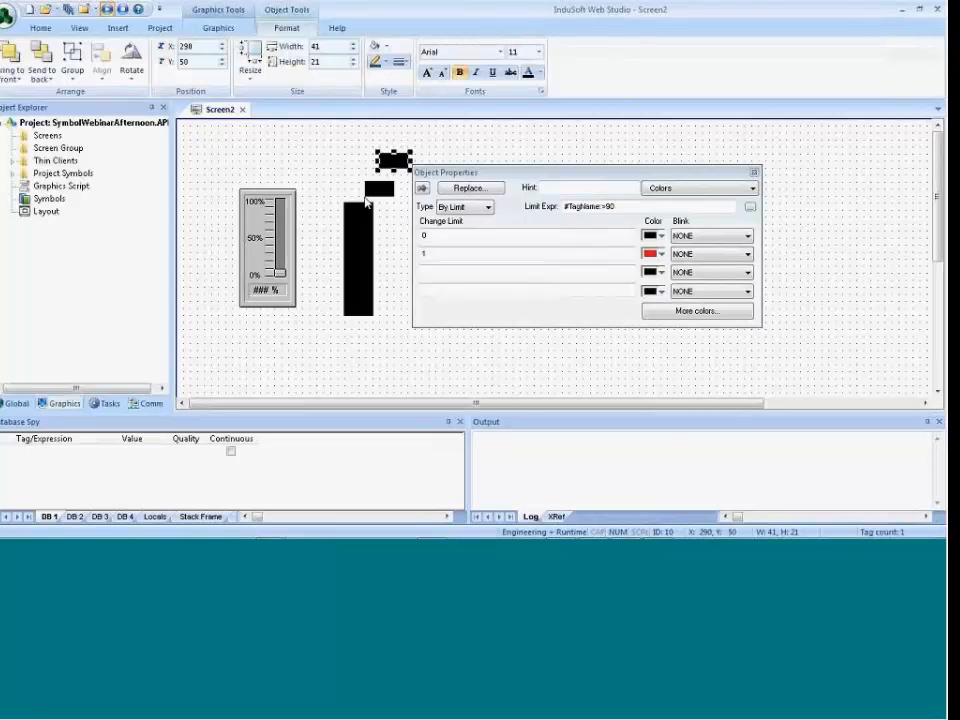
left_click_drag(382, 192, 357, 196)
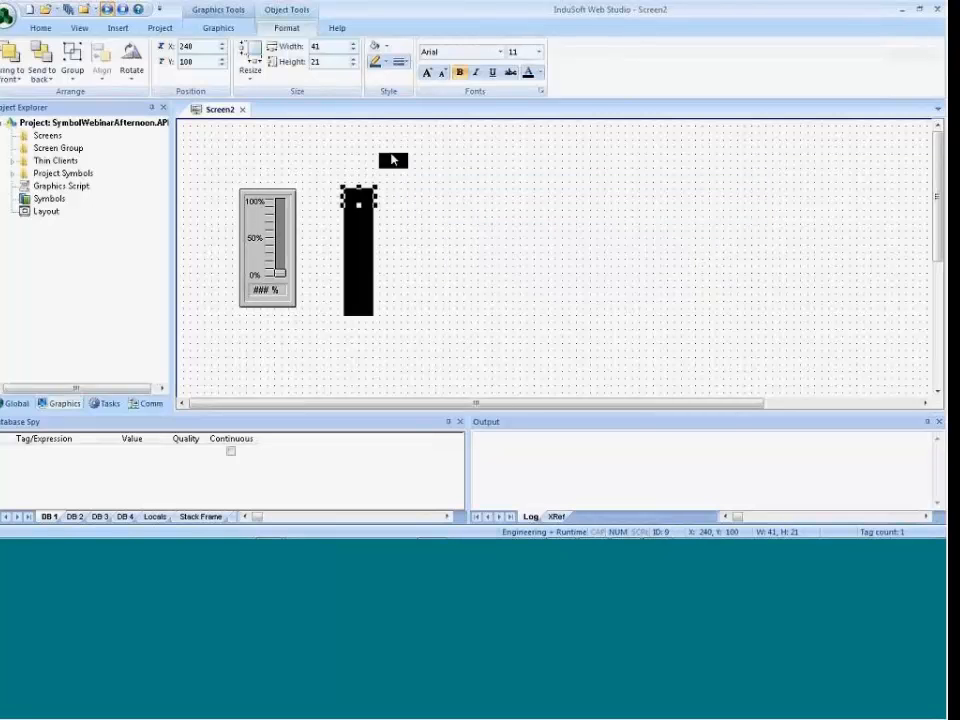
left_click_drag(391, 153, 357, 188)
left_click(421, 212)
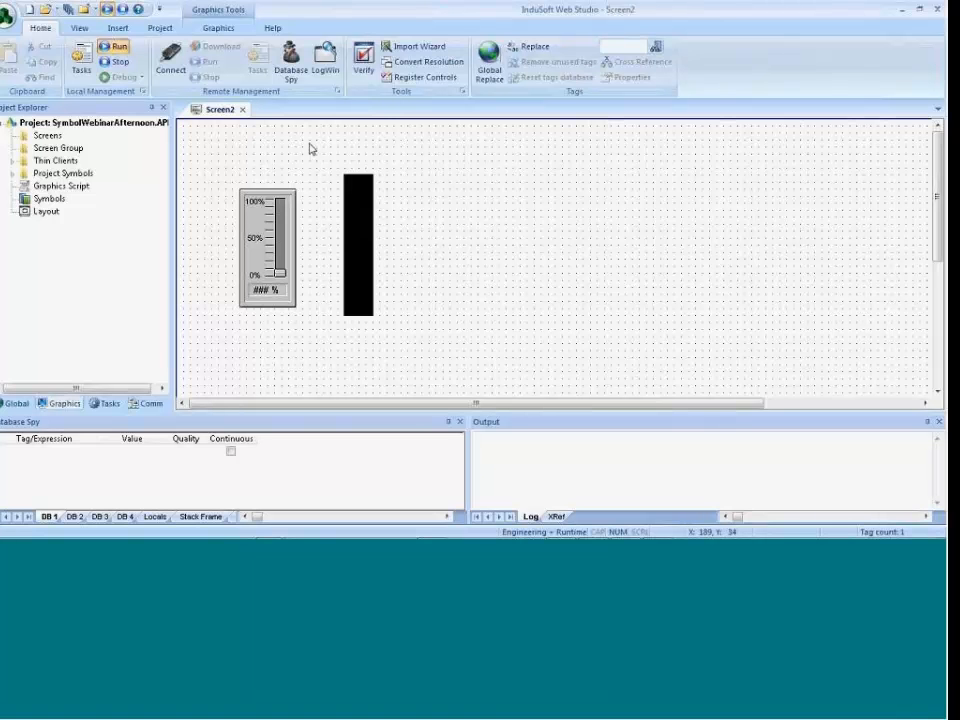
Start creating a linked symbol from all ten bar rectangles, and make and enter a new LED folder as its save location.
left_click_drag(323, 156, 398, 343)
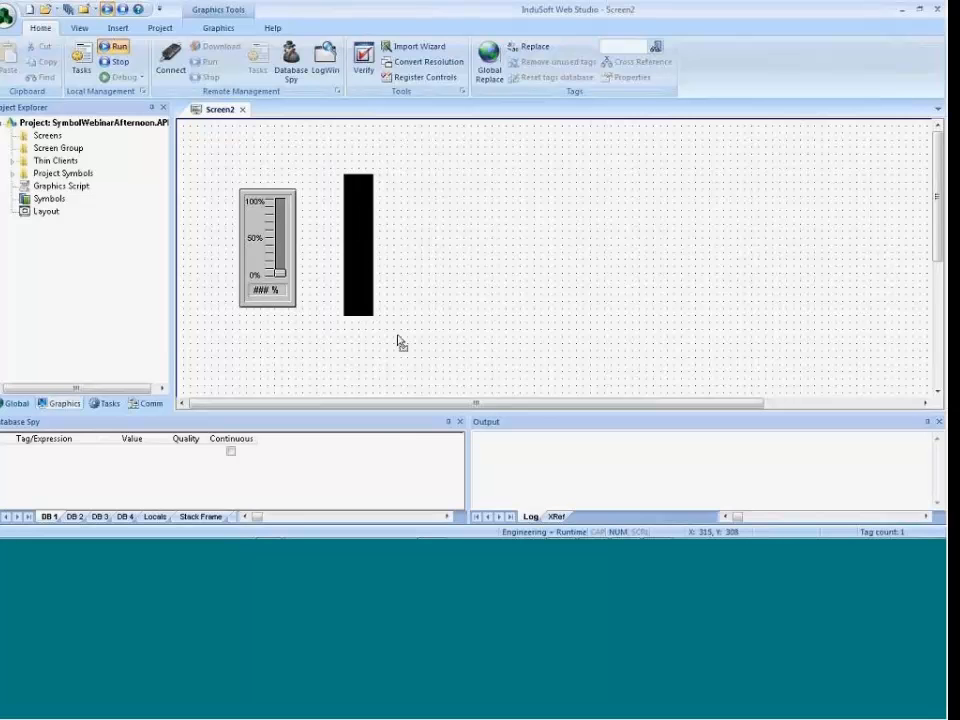
right_click(364, 246)
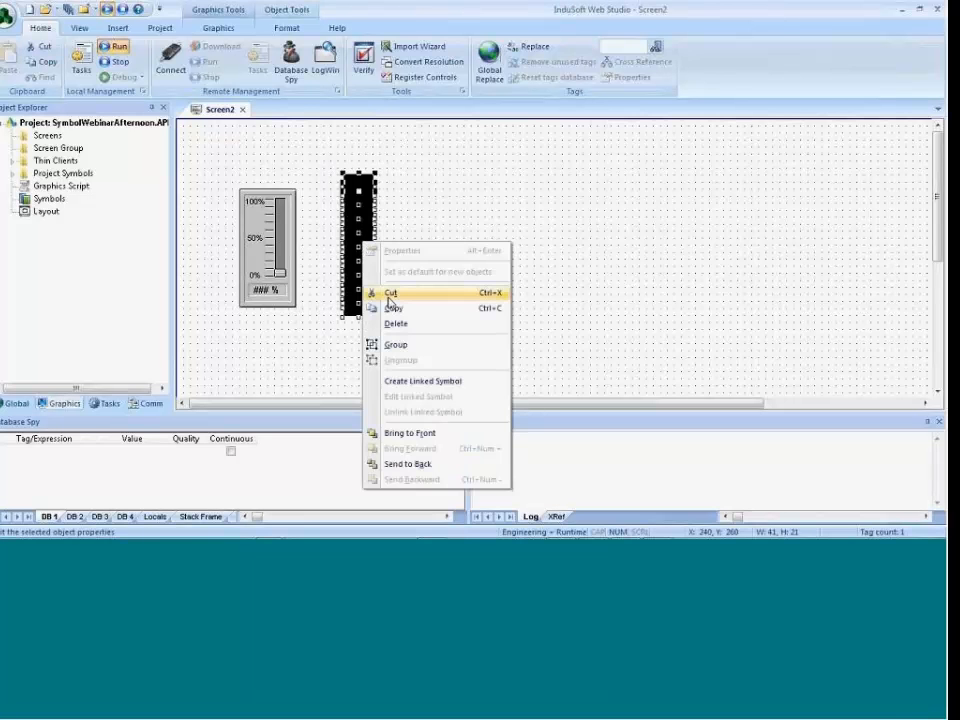
left_click(399, 384)
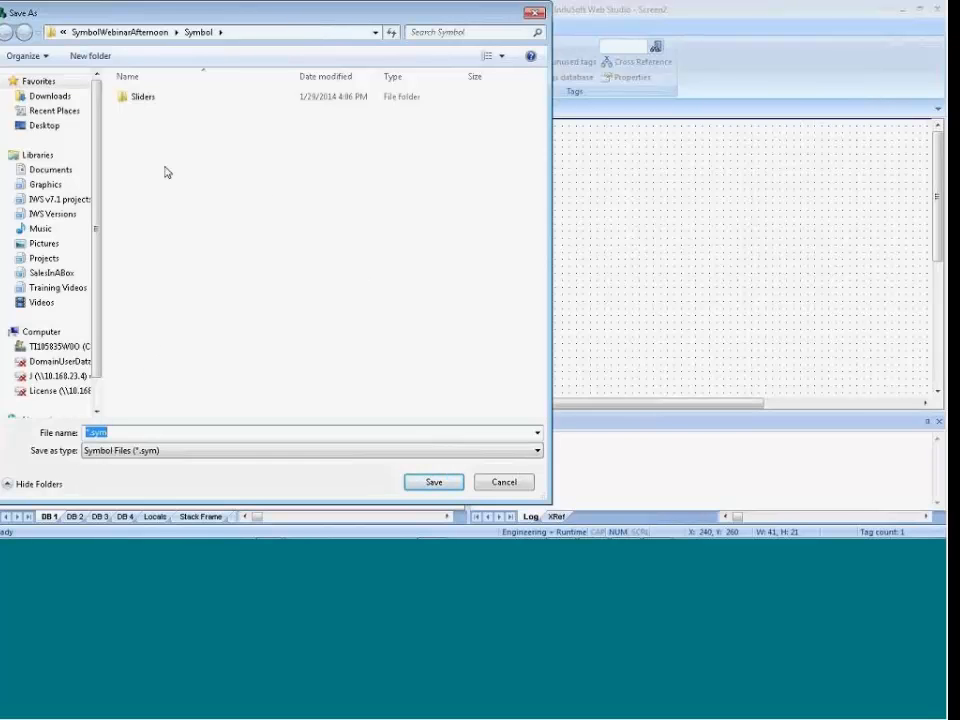
left_click(88, 55)
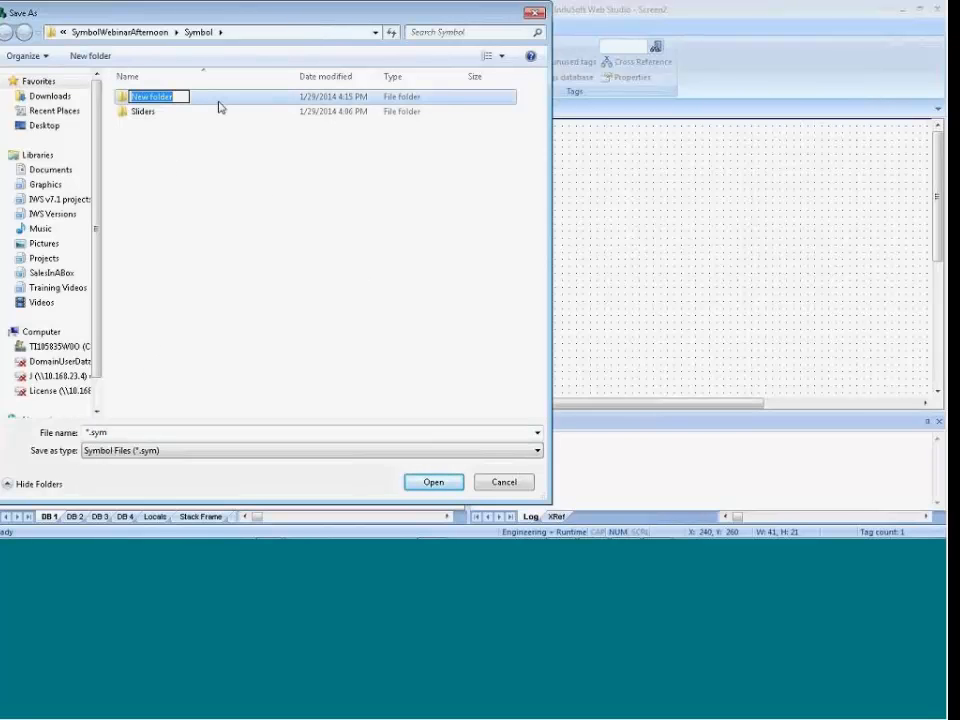
type("LED")
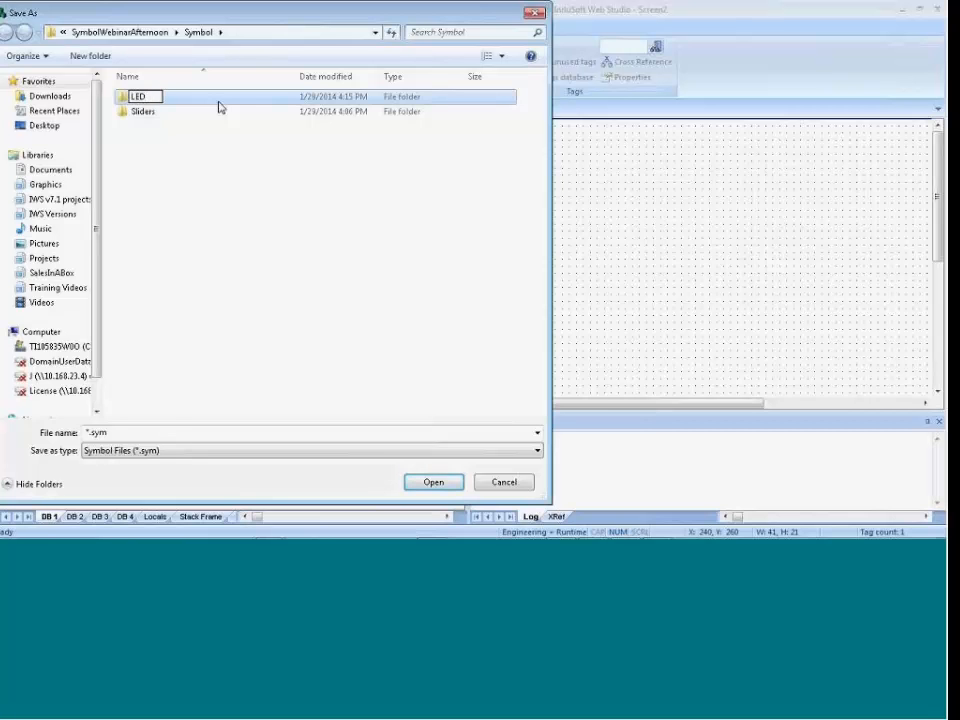
key("Return")
double_click(141, 98)
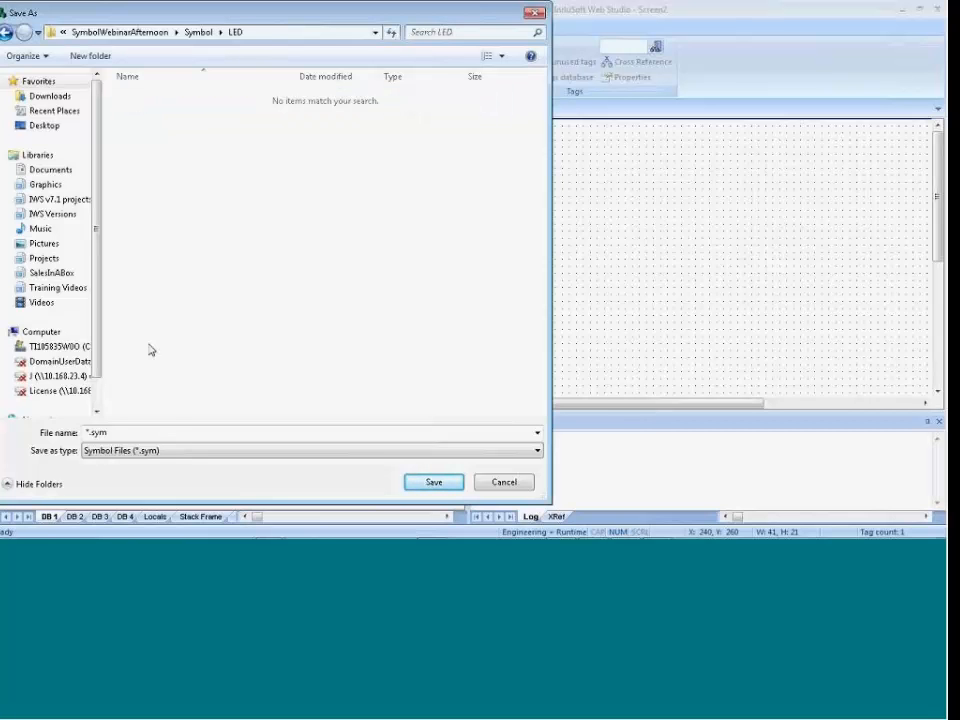
Save the linked symbol under the file name VerticalLED_01.
double_click(86, 432)
type("L")
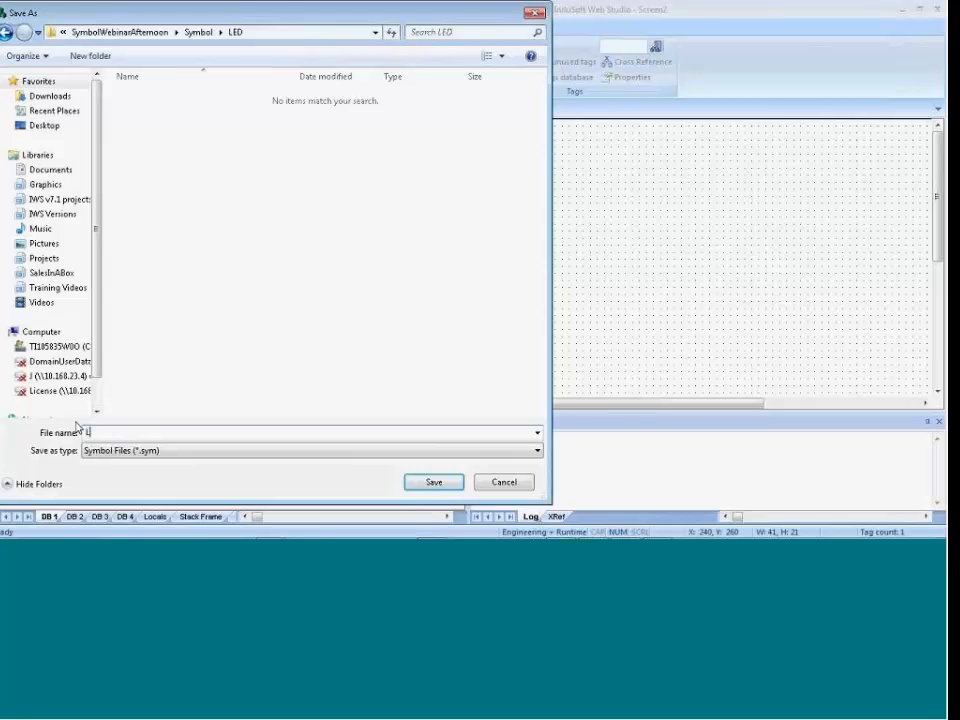
type("ED")
key("BackSpace")
key("BackSpace")
key("BackSpace")
type("VerticalLED_01")
left_click(424, 480)
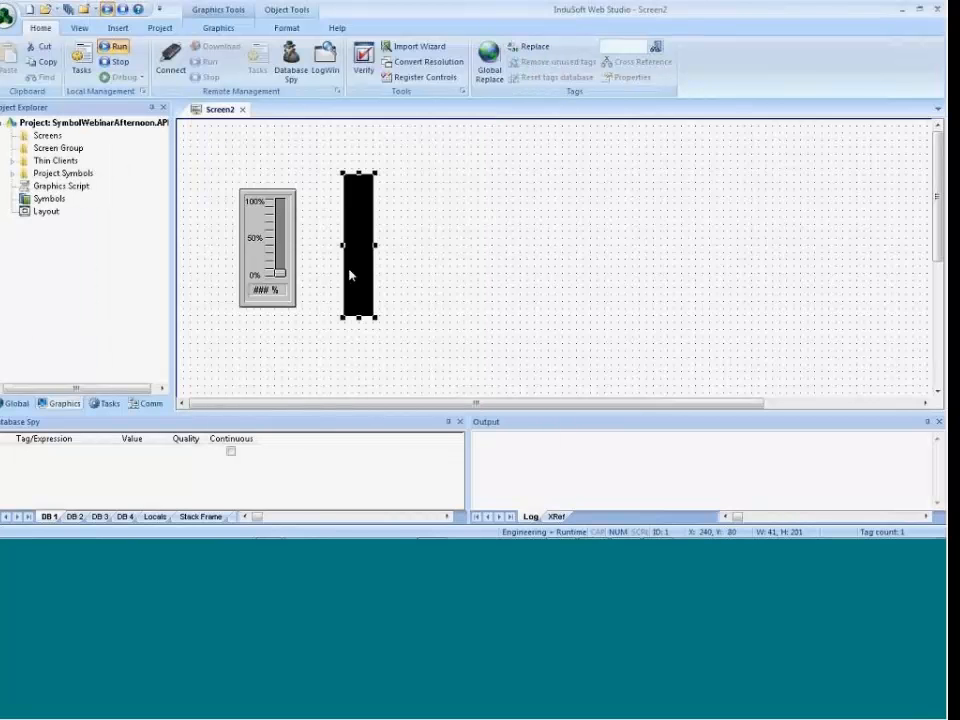
Expand the project symbols and the Sliders folder to check the stored symbols.
left_click(250, 228)
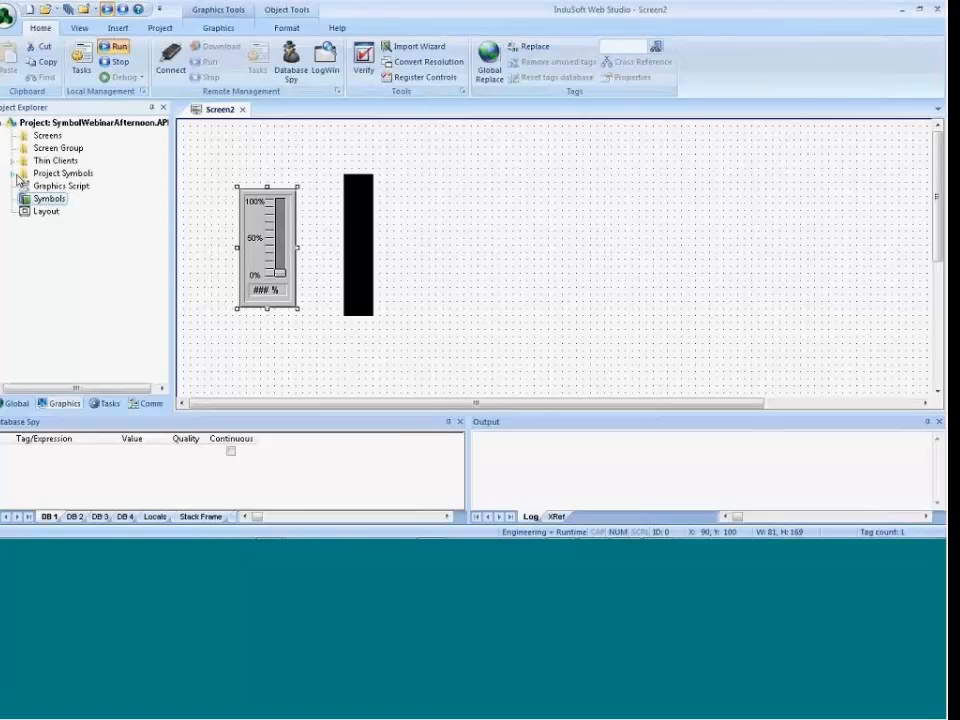
left_click(13, 174)
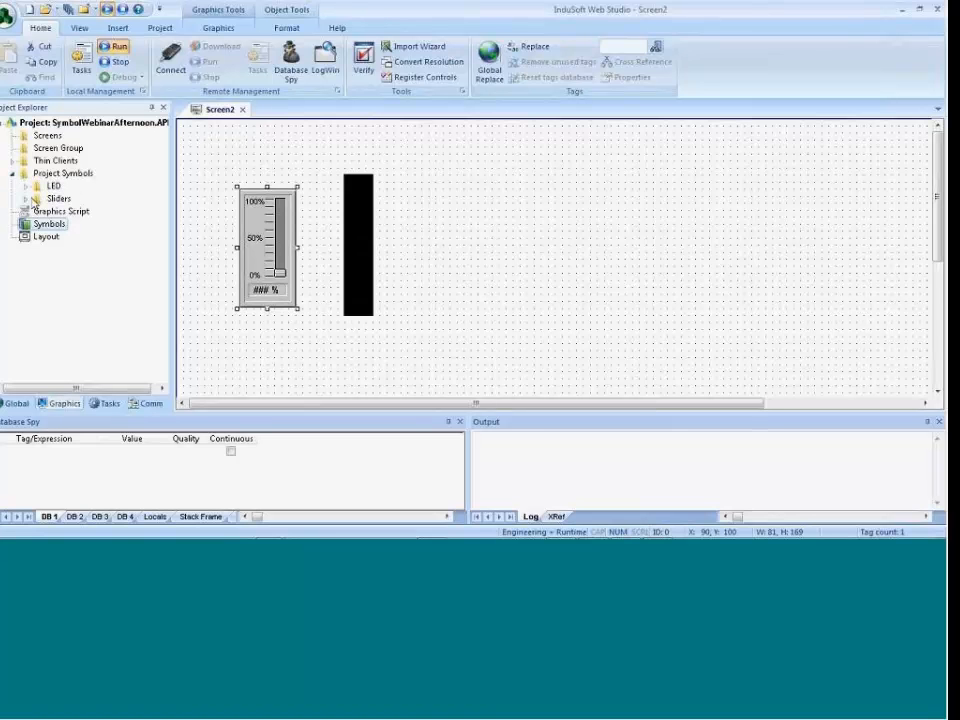
left_click(26, 199)
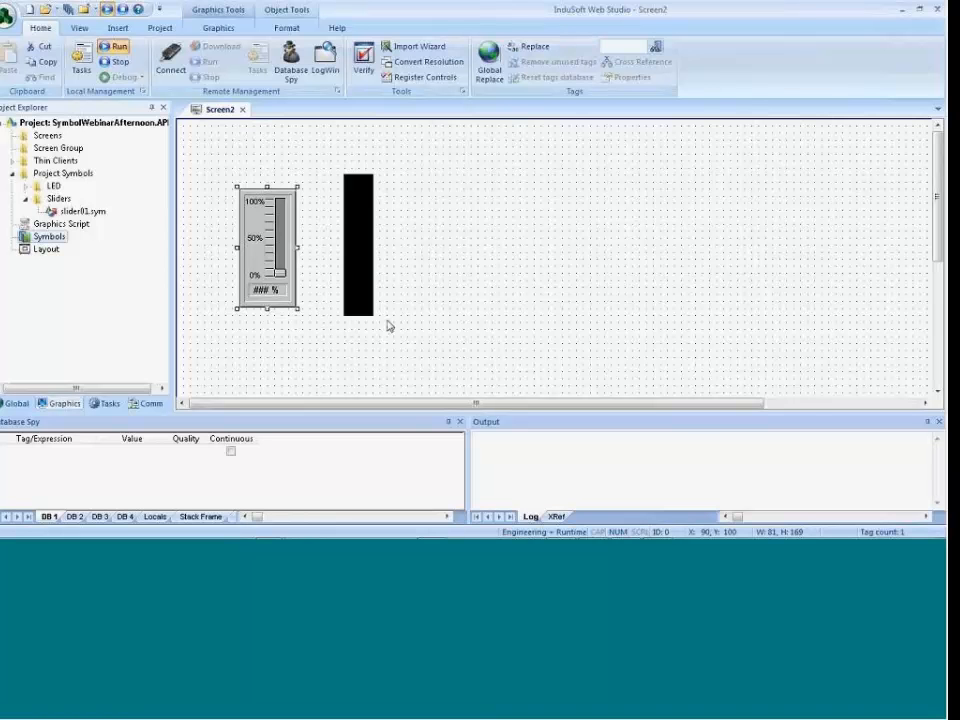
Compare the custom properties of the LED bar and slider symbols, and set the LED bar's TagName to TestTag.
double_click(358, 218)
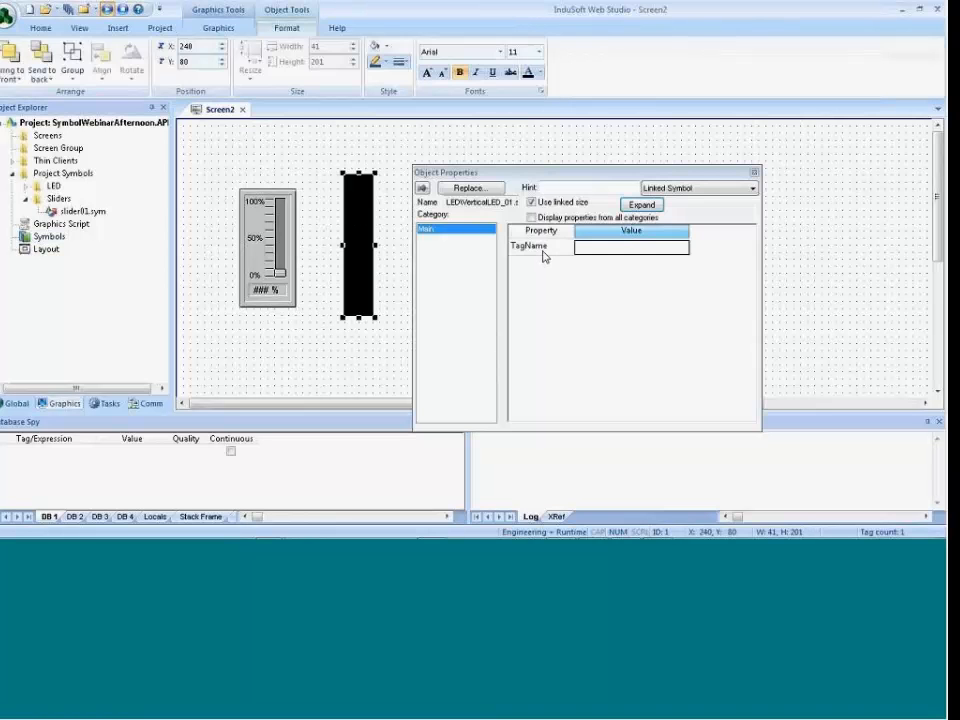
left_click(546, 249)
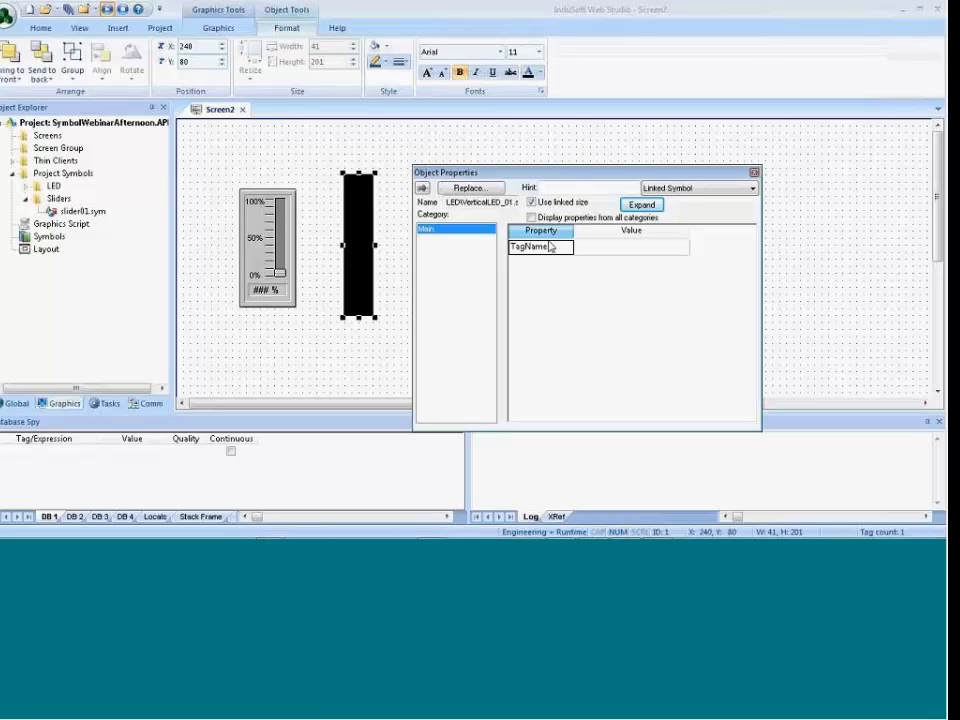
left_click(603, 255)
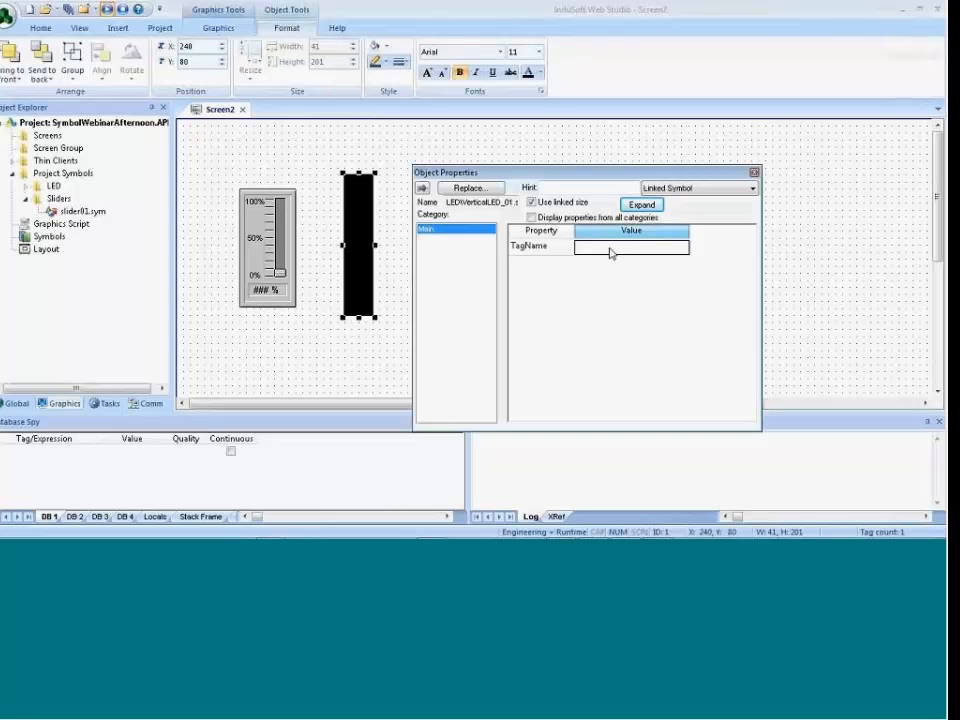
left_click(267, 245)
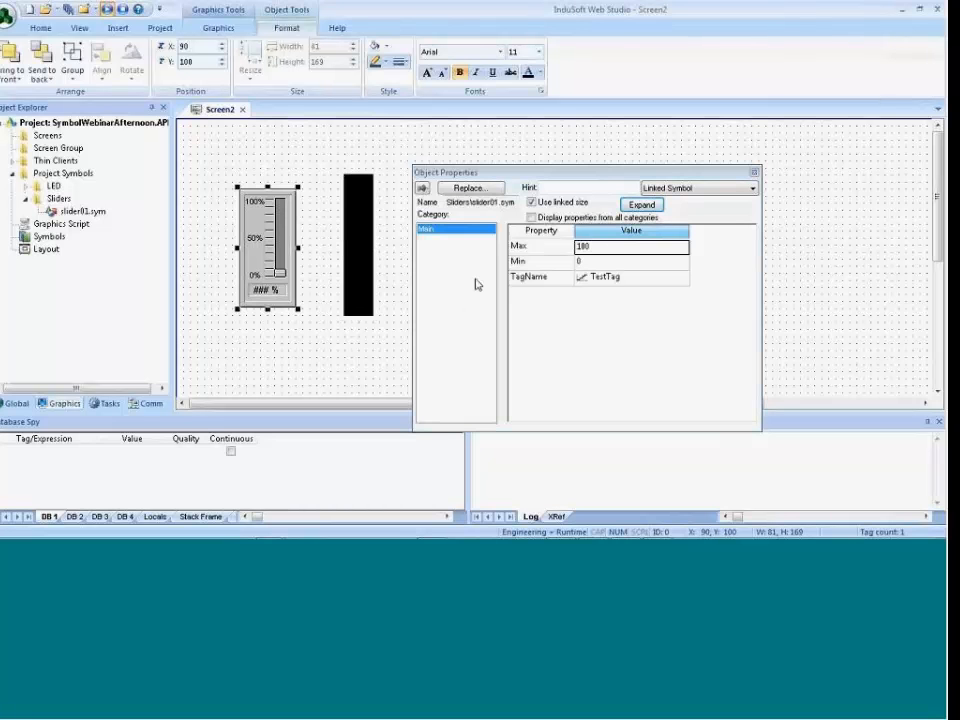
left_click(351, 258)
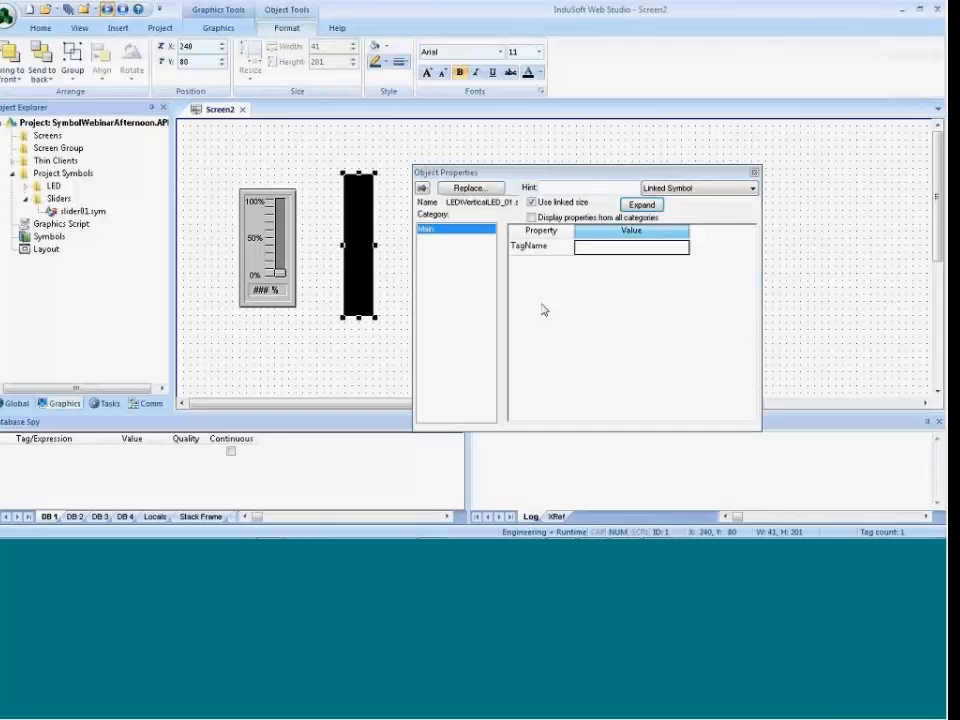
double_click(587, 253)
left_click(568, 238)
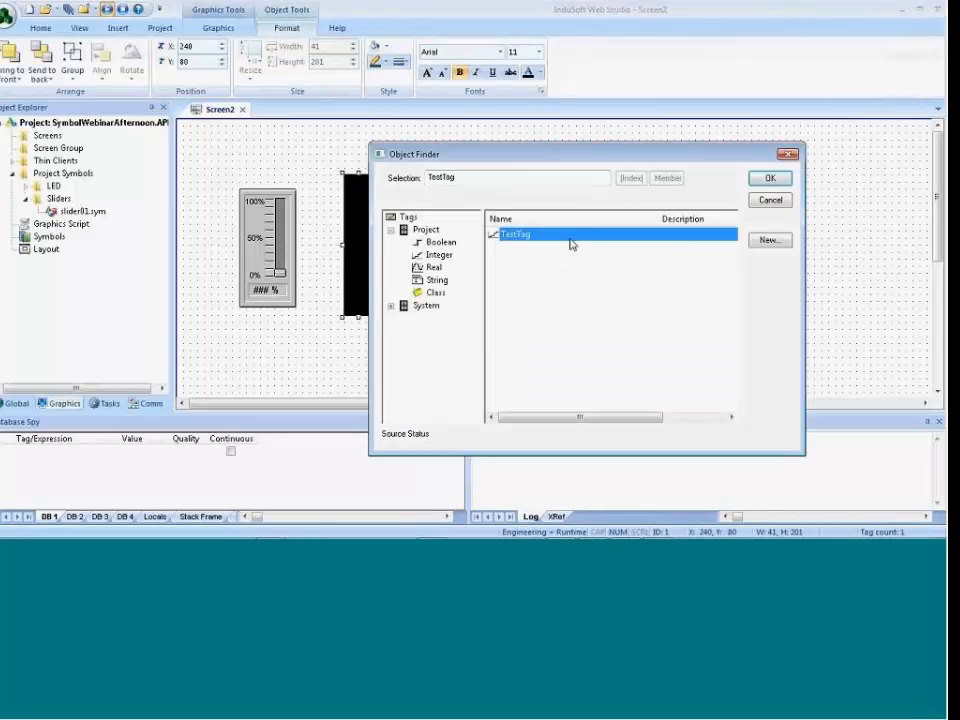
left_click(770, 180)
left_click(398, 255)
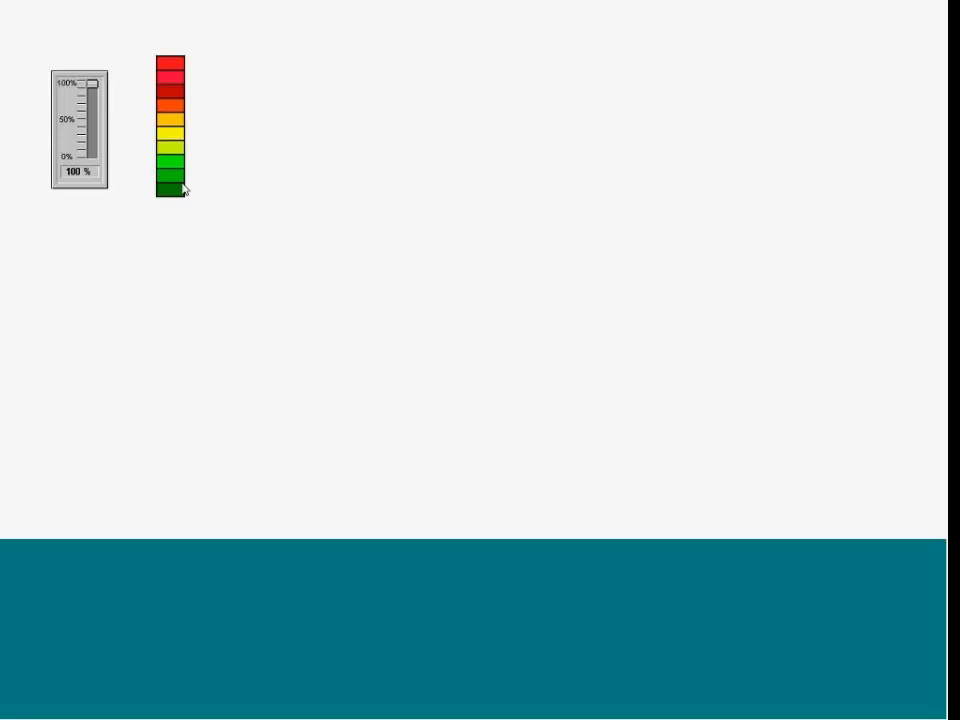
Lower the runtime slider to 47 % to test the LED bar, and switch back to the screen editor.
left_click_drag(91, 83, 104, 128)
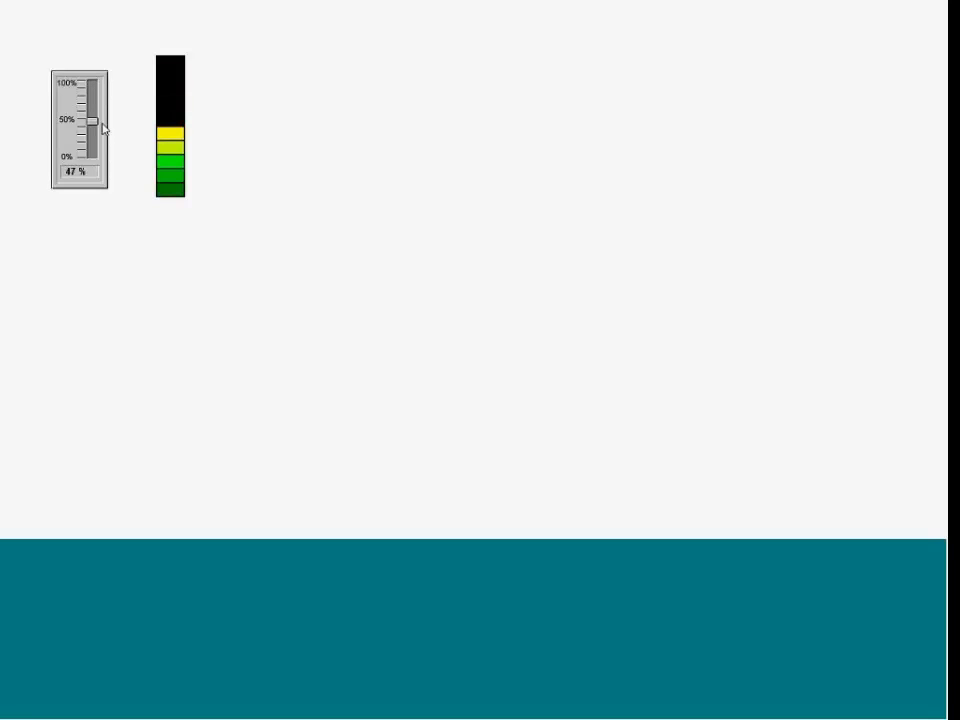
key("alt+Tab")
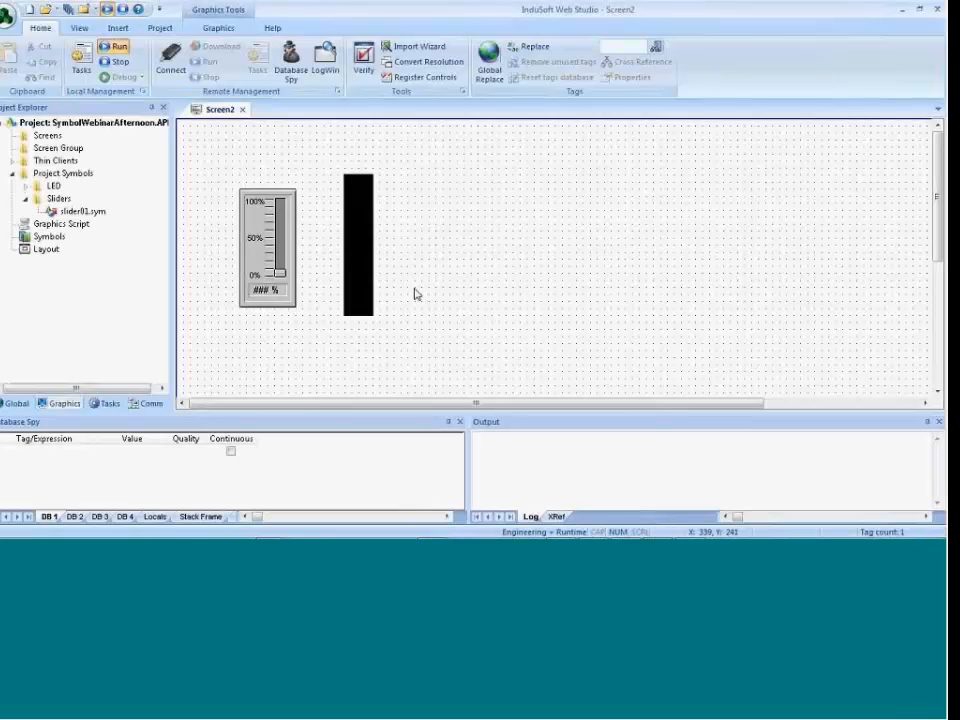
Duplicate the LED bar symbol to its right at X 370, Y 80.
left_click(367, 292)
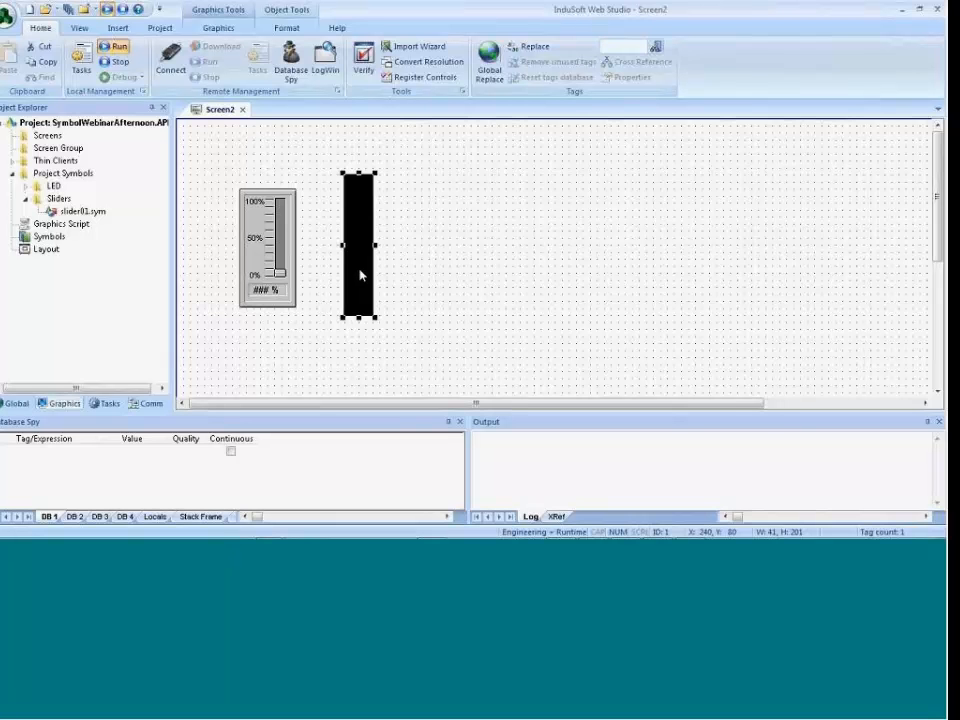
left_click_drag(362, 275, 456, 279)
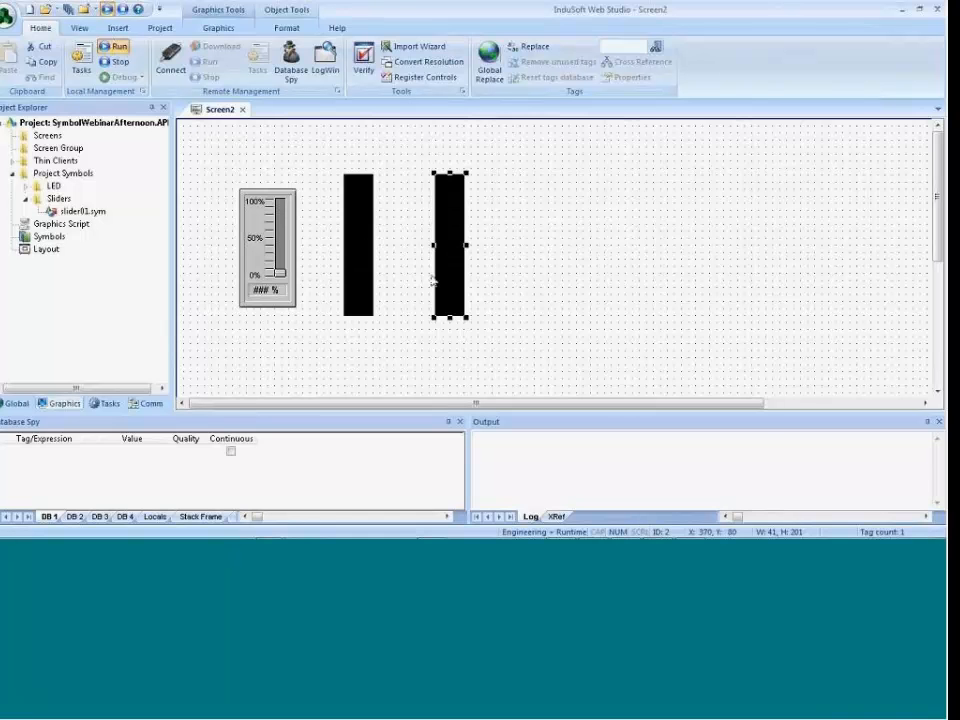
left_click(409, 274)
Open the duplicated LED bar's linked symbol for editing and move all its rectangles away from the canvas's upper-left corner.
left_click(450, 262)
right_click(450, 259)
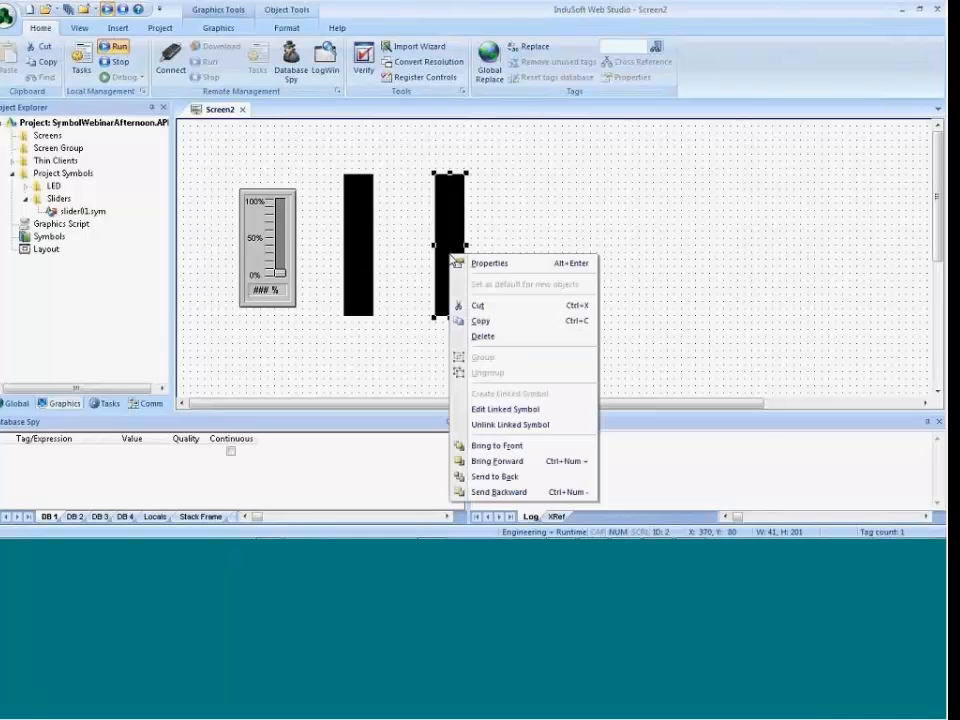
left_click(487, 411)
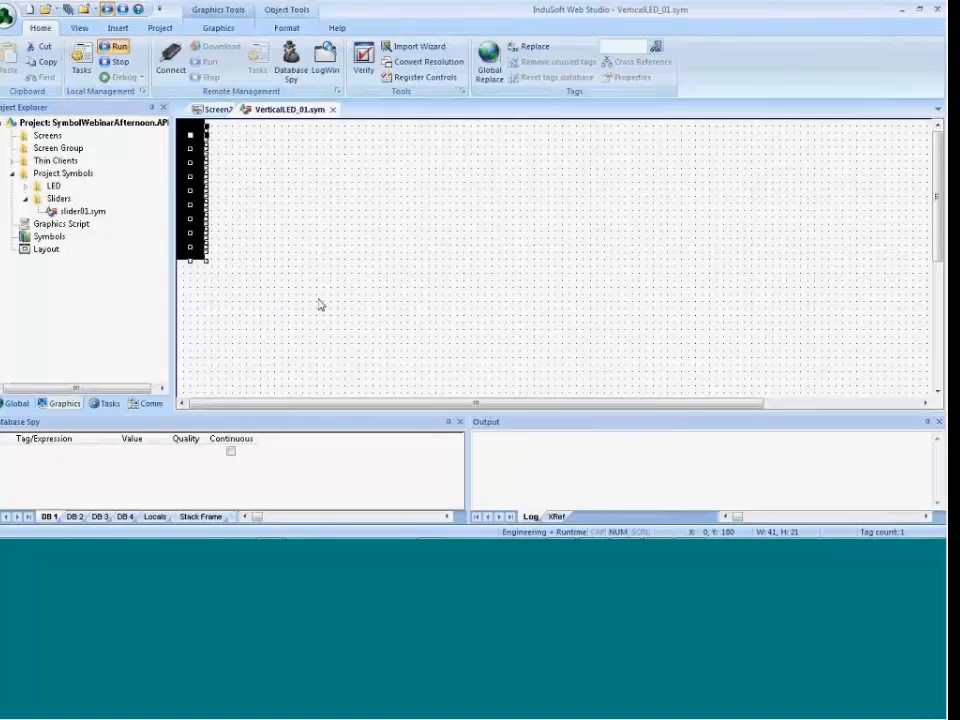
left_click_drag(233, 286, 347, 289)
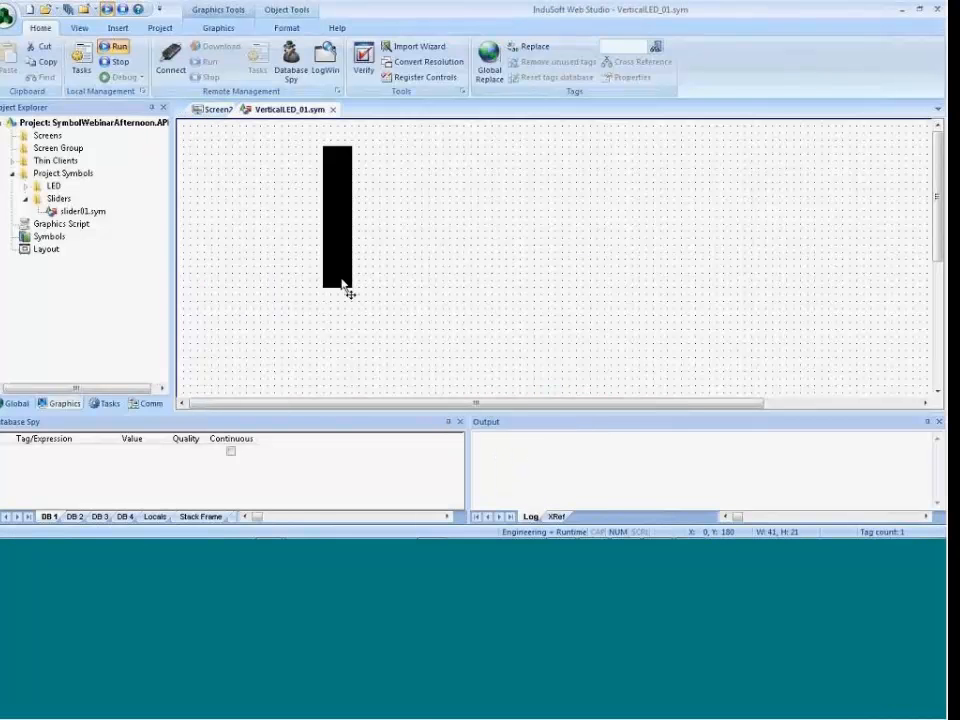
left_click(430, 305)
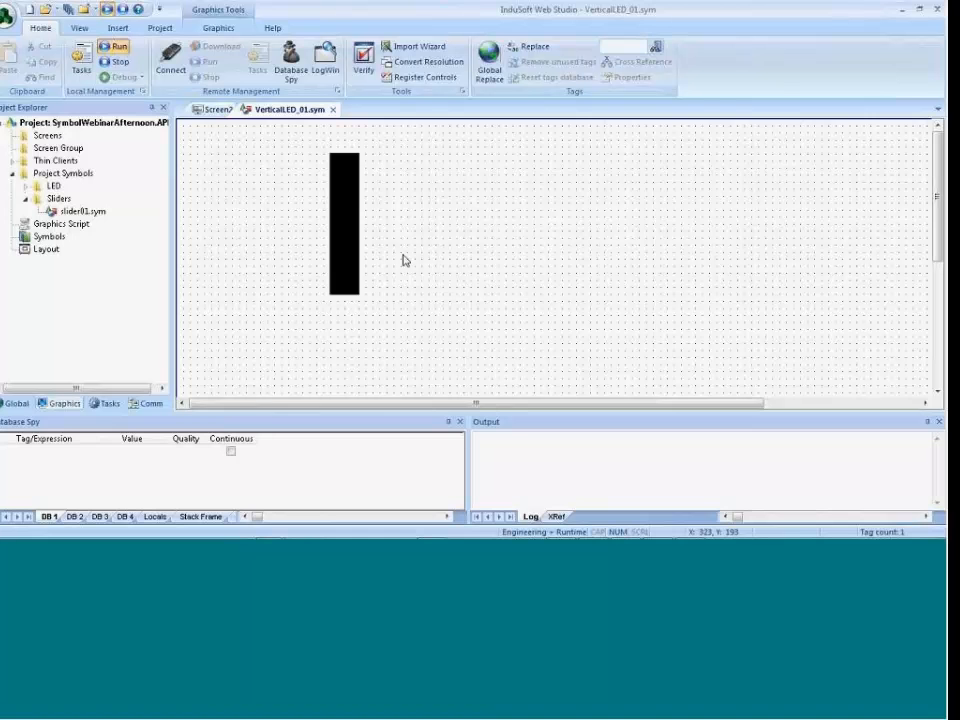
Move the bar's bottom rectangle out to X 240, Y 260 and its top rectangle up to X 220, Y 40.
left_click(352, 291)
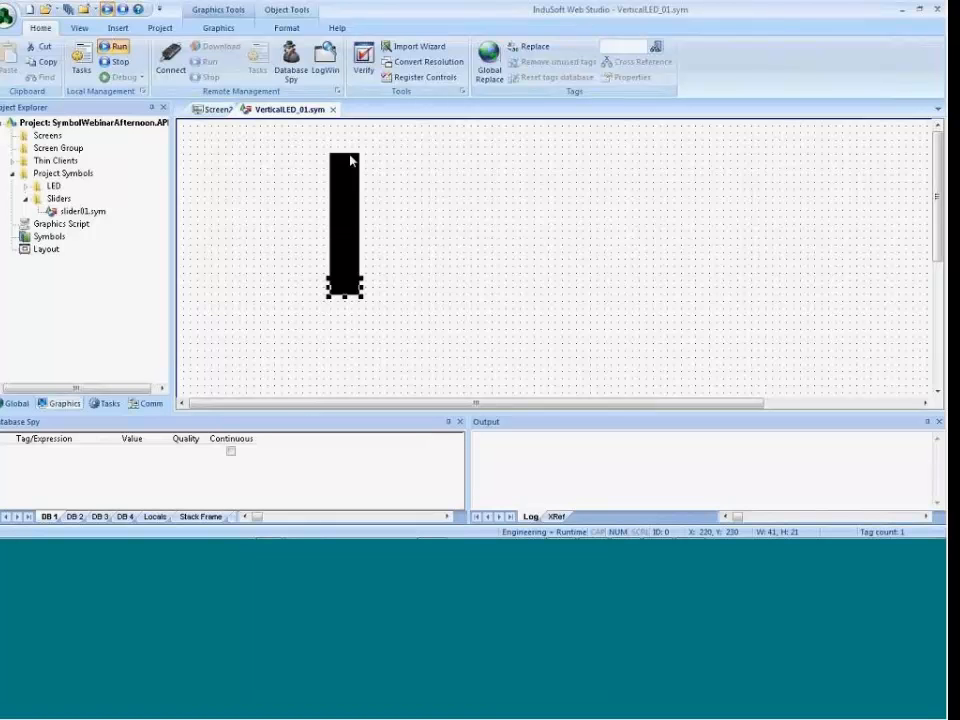
left_click_drag(345, 289, 366, 322)
left_click(350, 156)
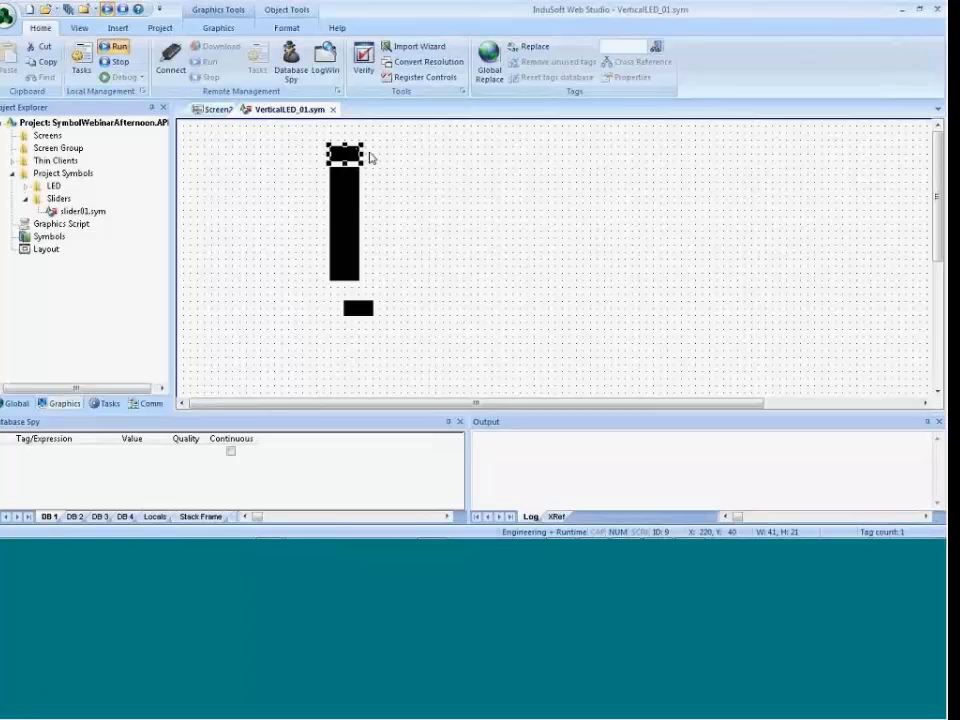
Set the bottom rectangle's color limit expression to compare #TagName: with #Min:0 using the greater-than operator.
double_click(364, 312)
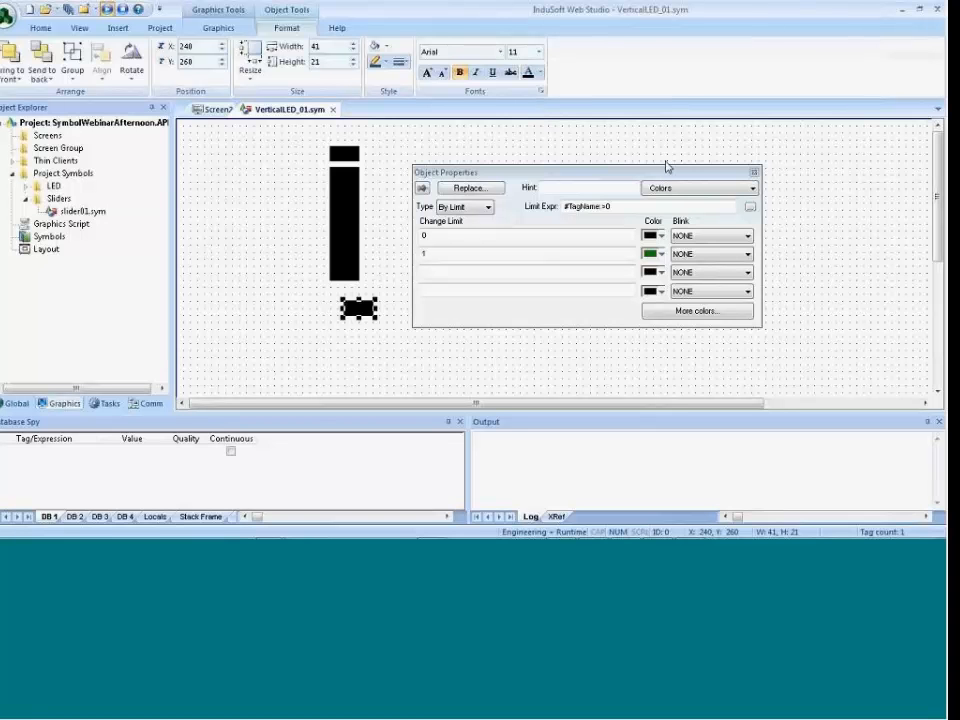
left_click(613, 208)
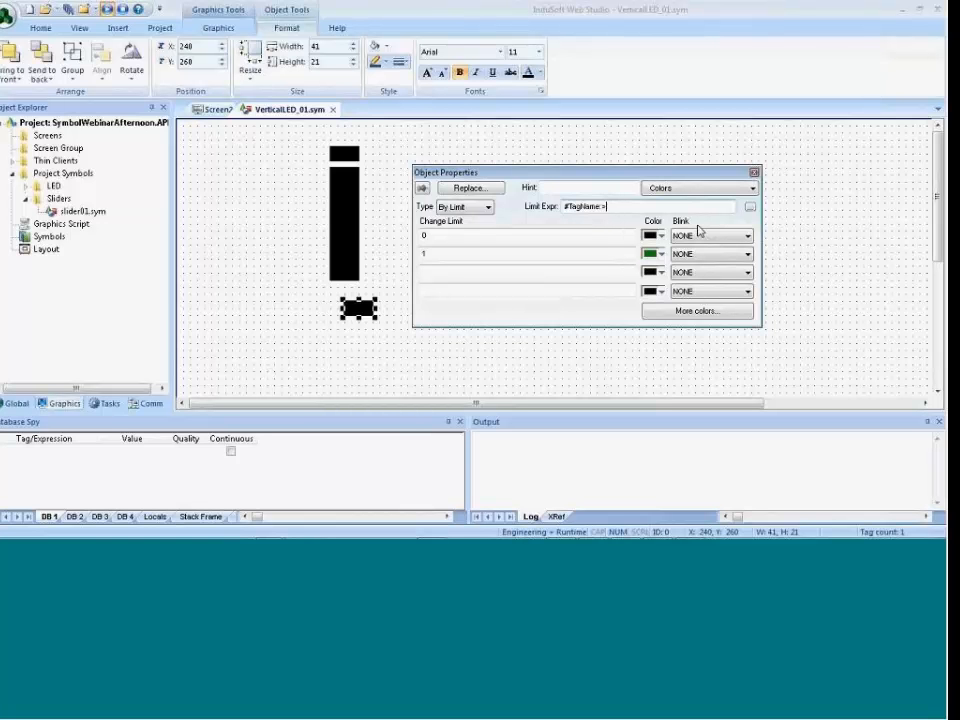
type("Min:0")
Move the second-lowest rectangle to X 250, Y 230 and set its limit expression to #TagName:>((#Max:100 - #Min:0)*.1) + #Min:0.
left_click(352, 280)
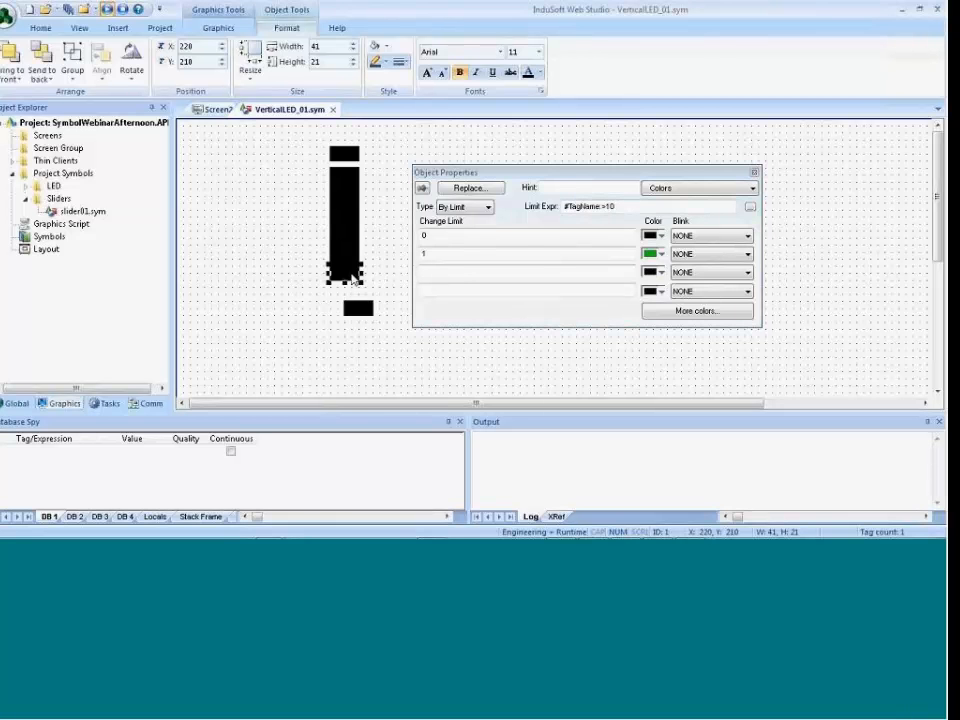
left_click_drag(352, 278, 371, 289)
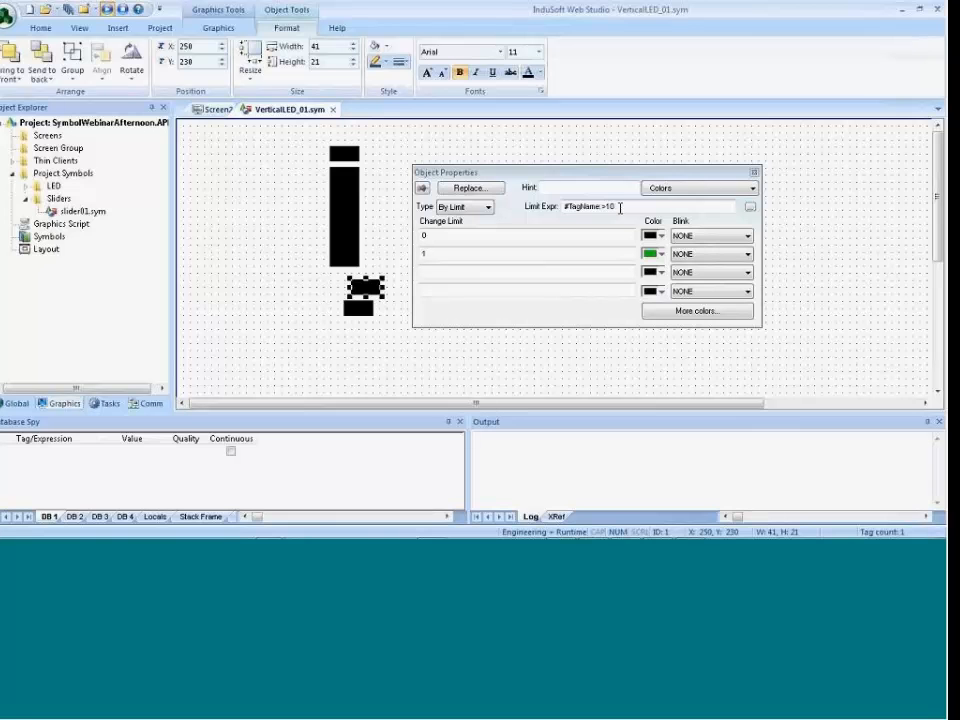
left_click(620, 207)
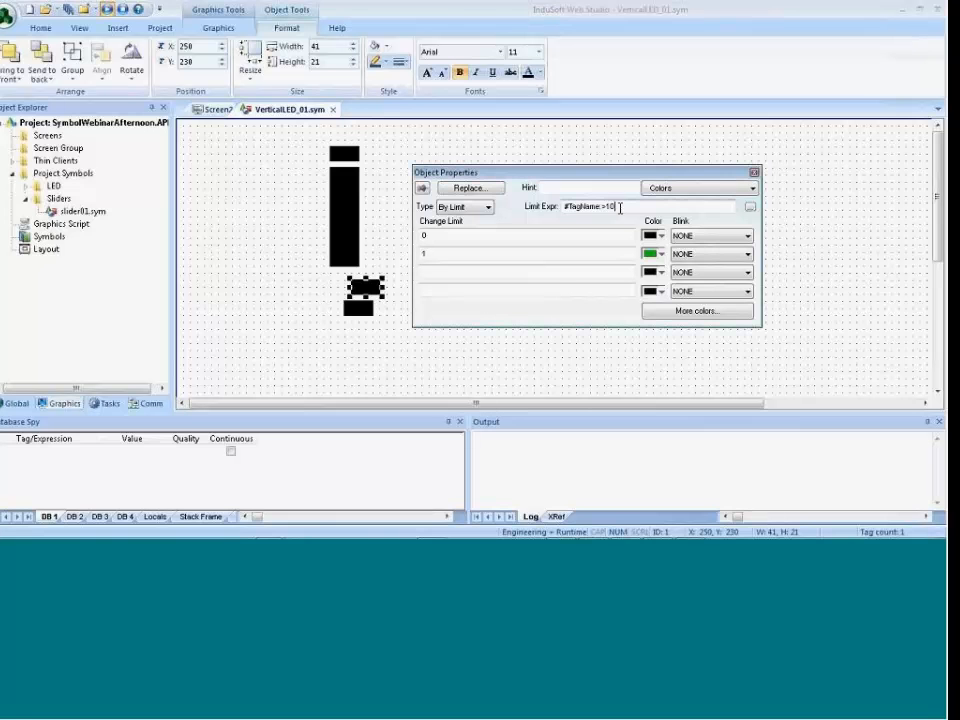
left_click(630, 58)
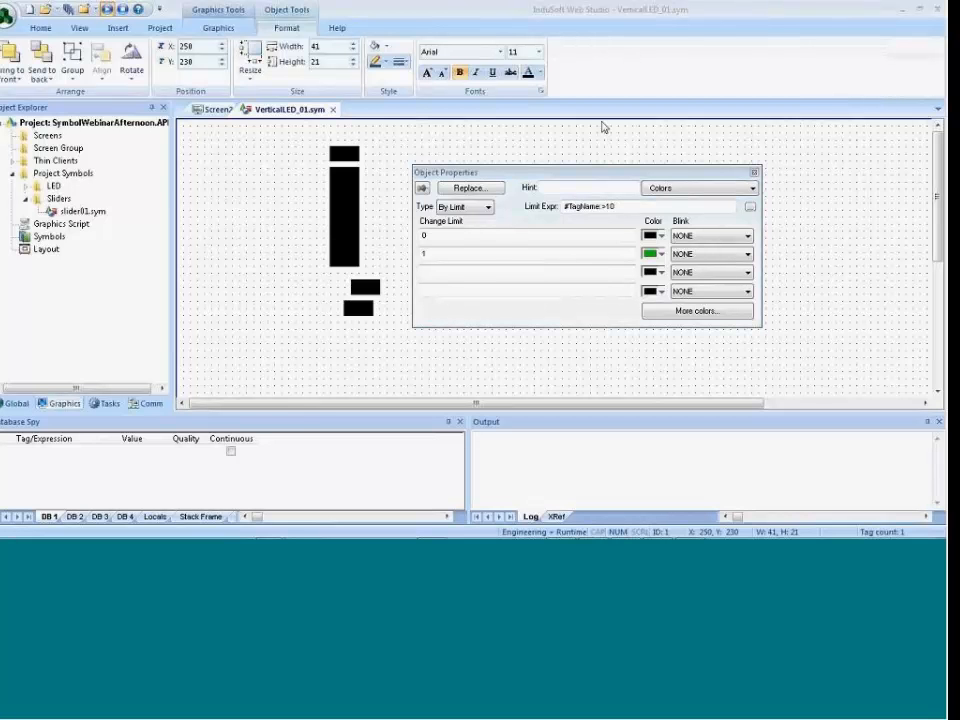
left_click(538, 206)
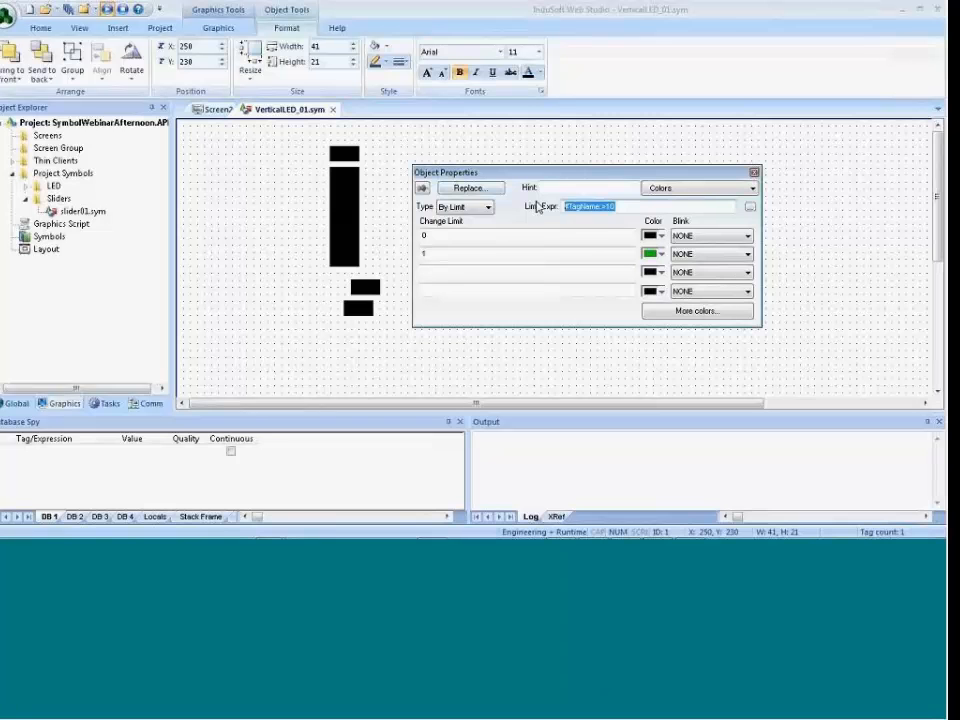
type("#TagName>=((#Max:100 - #Min:0)*.1) + #Min:0")
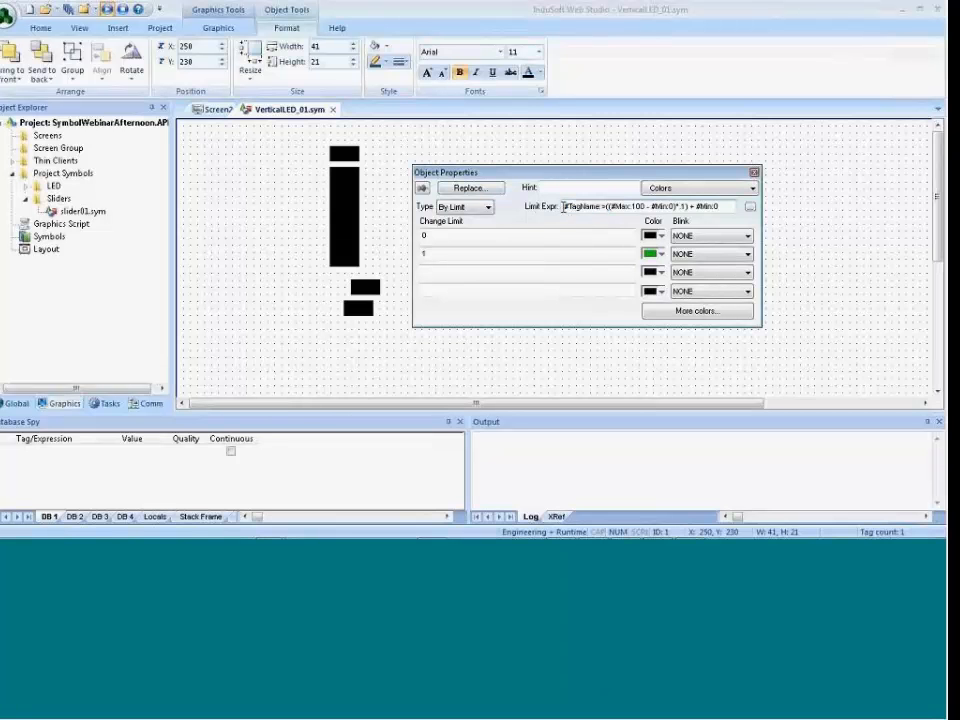
Examine the tag name, Max-Min range and .1 multiplier in the second-lowest rectangle's limit expression.
left_click_drag(566, 206, 600, 208)
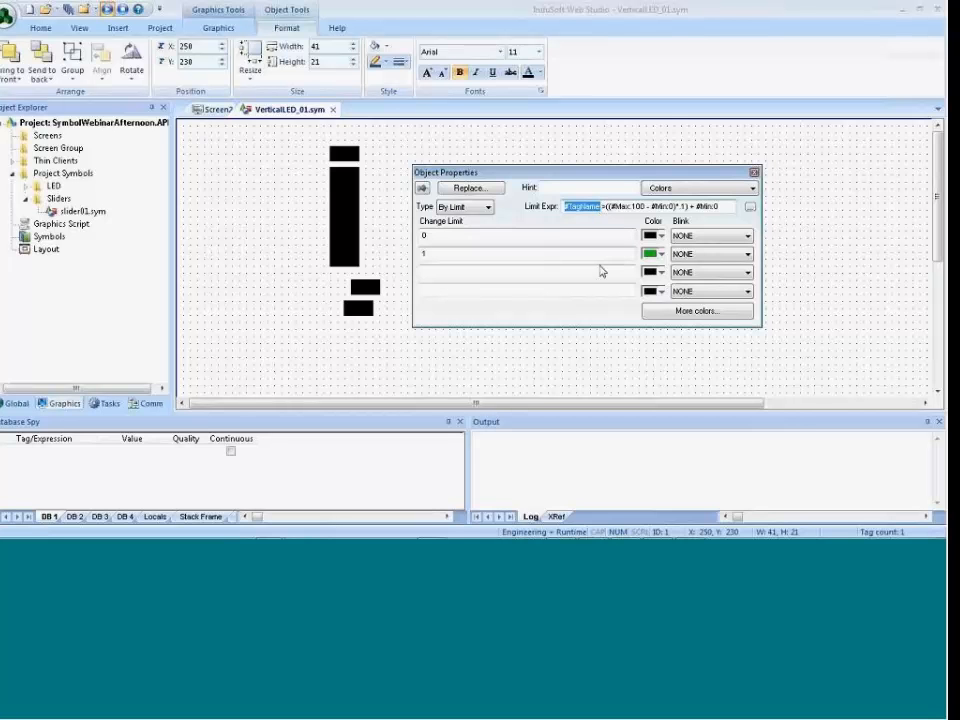
left_click(613, 207)
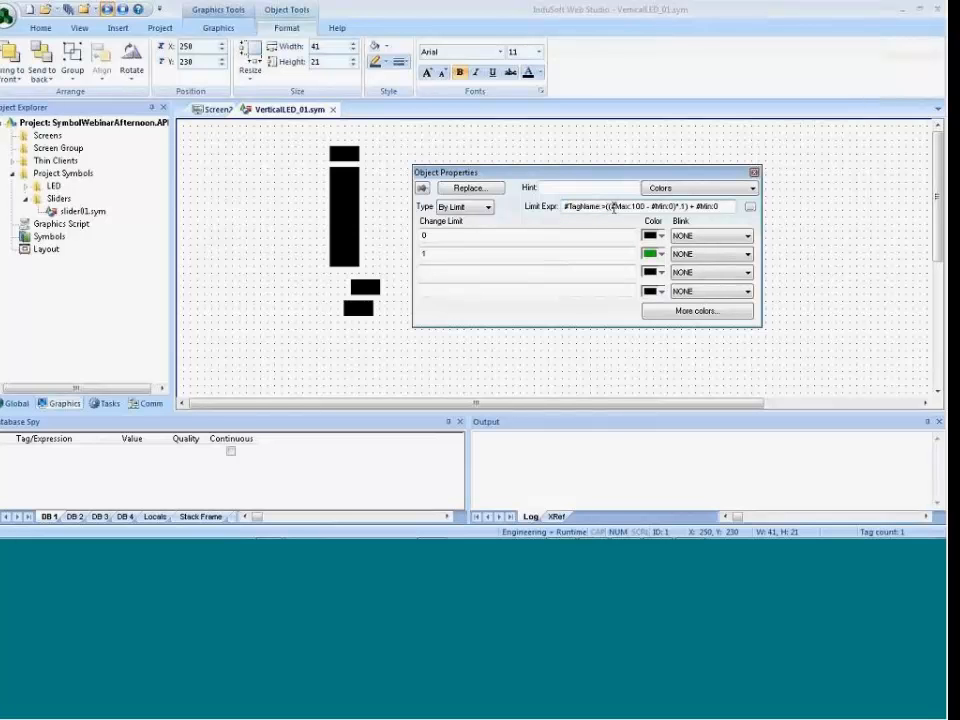
left_click_drag(610, 207, 683, 207)
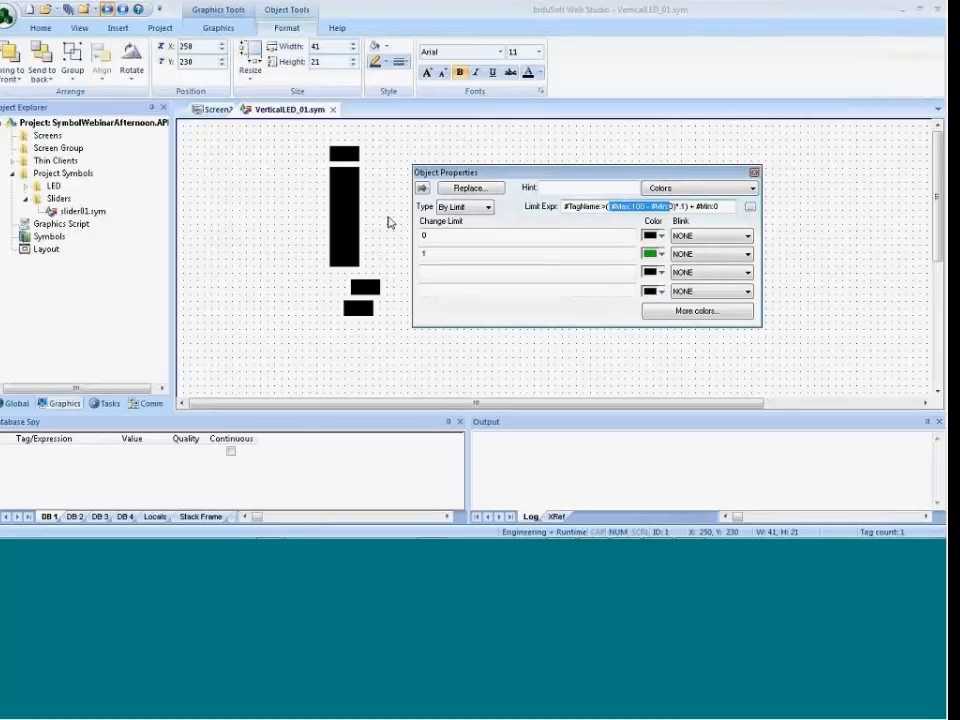
left_click(681, 207)
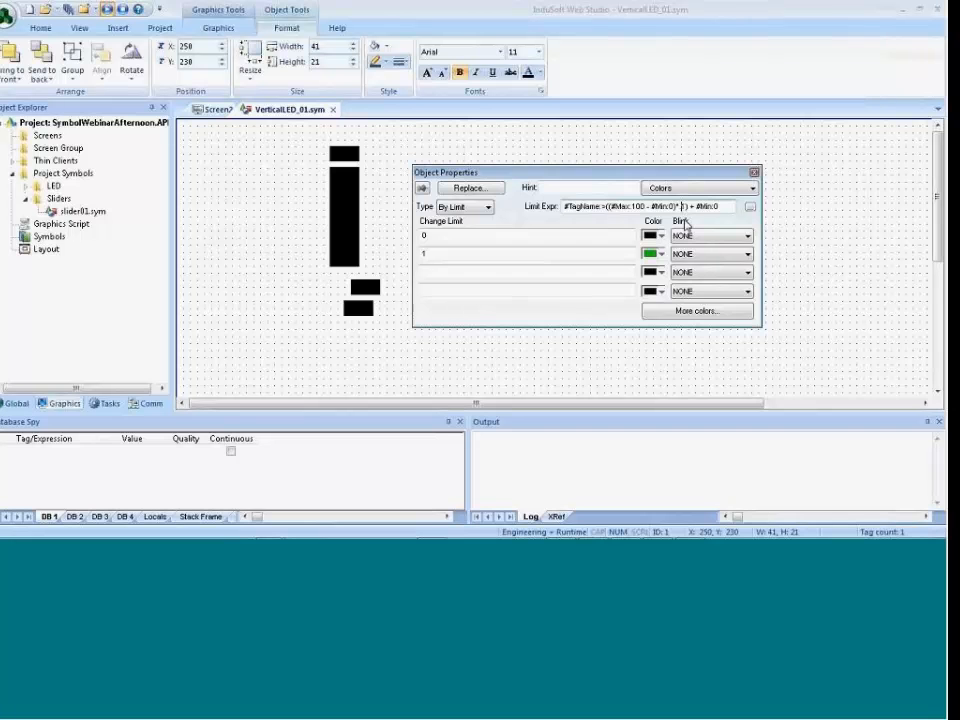
left_click(365, 288)
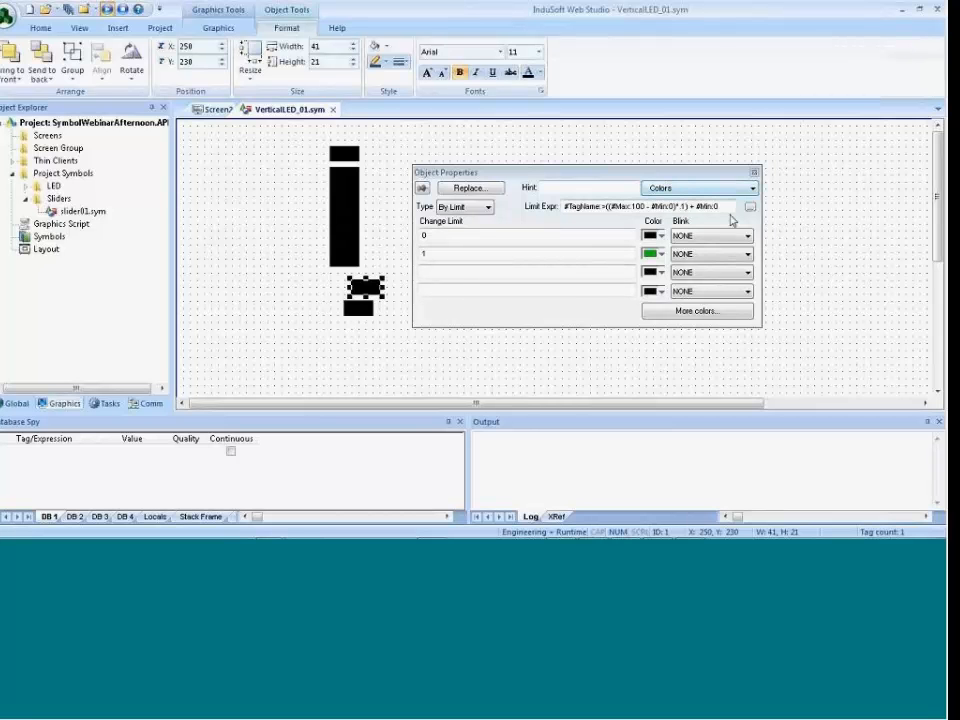
Copy the second-lowest rectangle's limit expression to the third rectangle from the bottom, with the multiplier set to .2.
left_click_drag(726, 206, 530, 208)
key("ctrl+c")
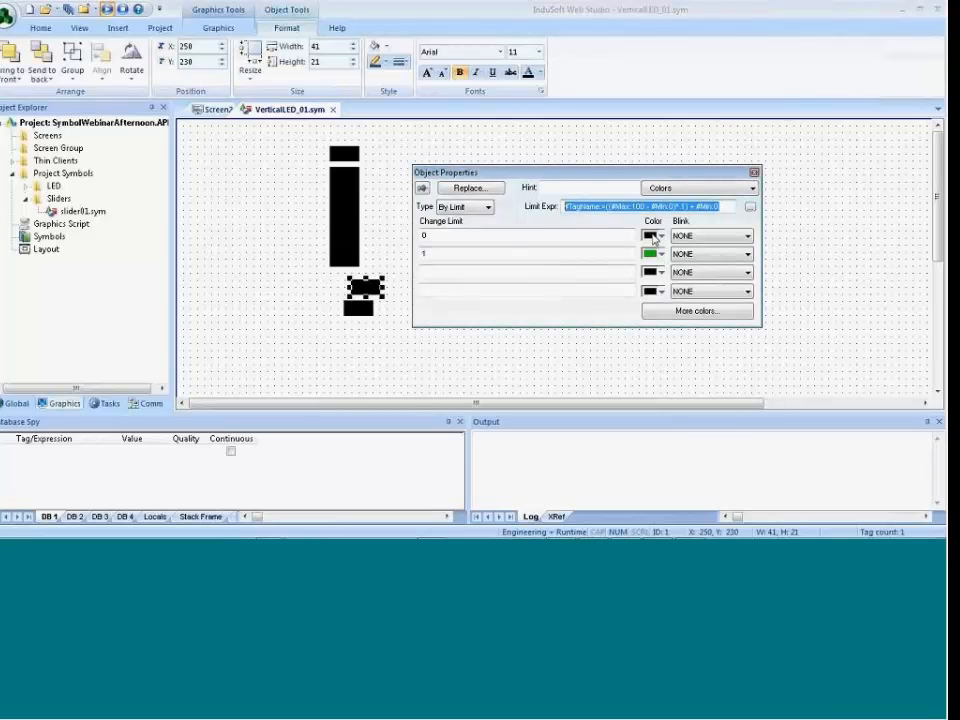
left_click(350, 259)
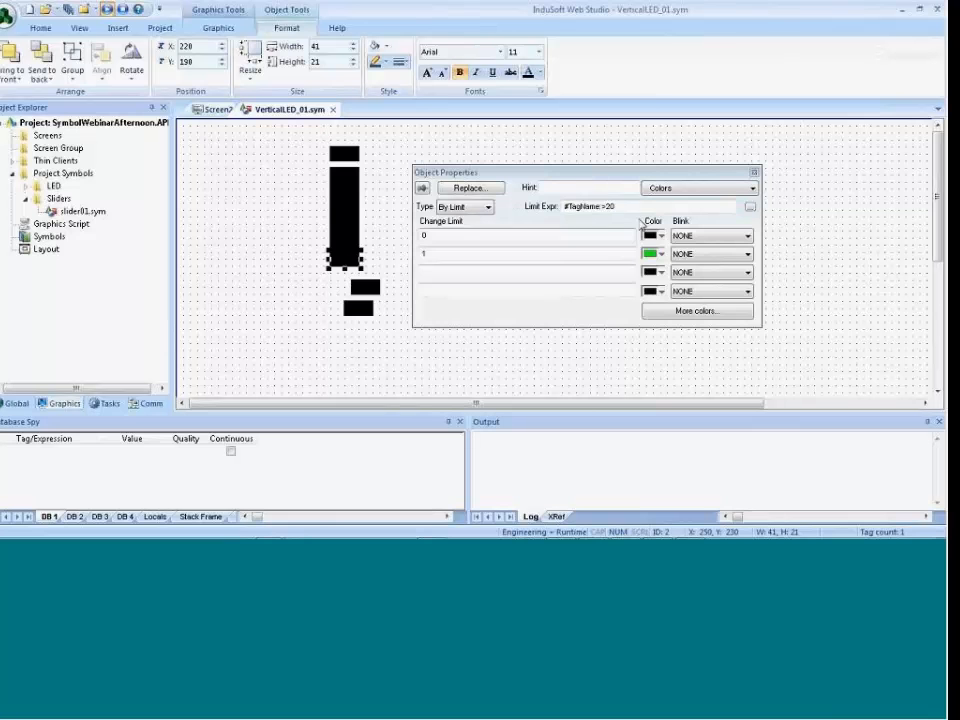
type("#TagName>((#Max:100 - #Min:0)*.1) + #Min:0")
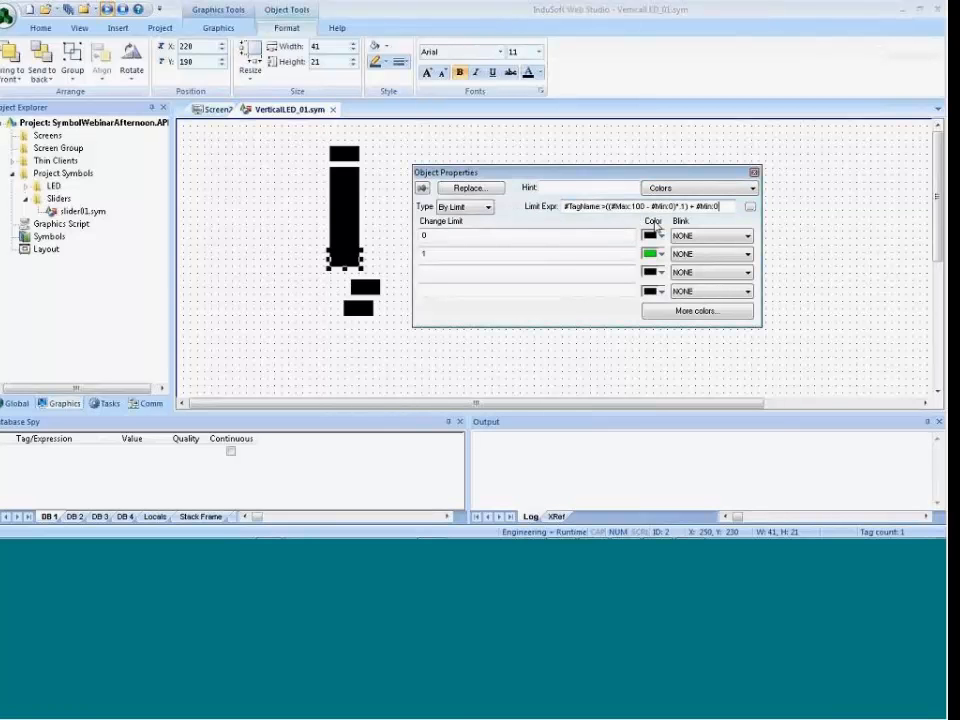
left_click_drag(681, 206, 685, 206)
type("2")
Replace the fourth rectangle's limit expression with the copied Min/Max expression, using a .3 multiplier.
left_click(348, 251)
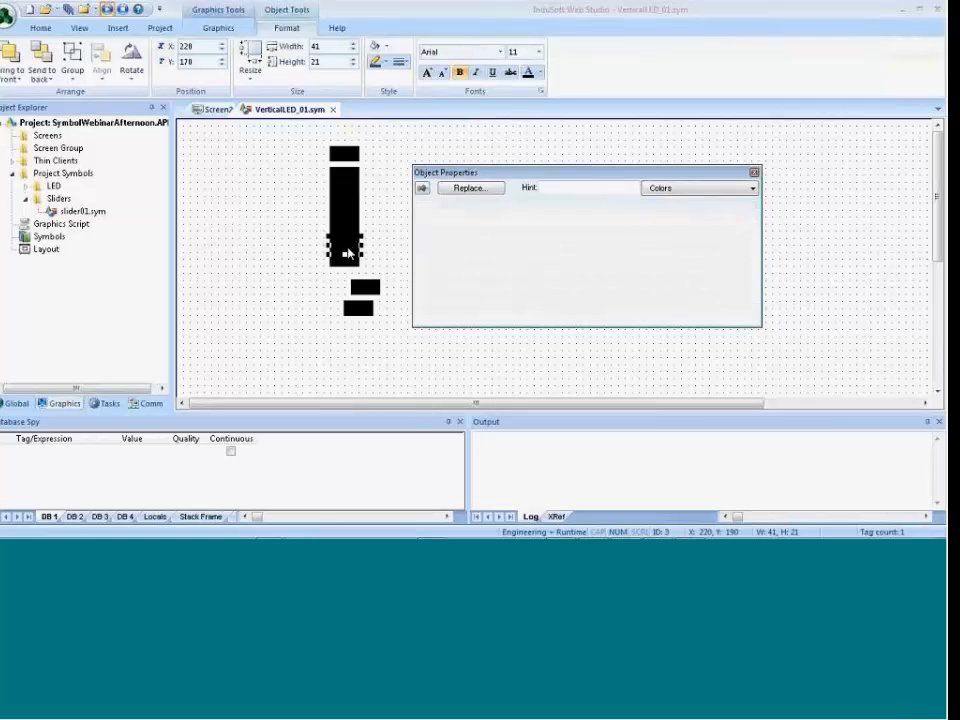
left_click_drag(677, 207, 563, 207)
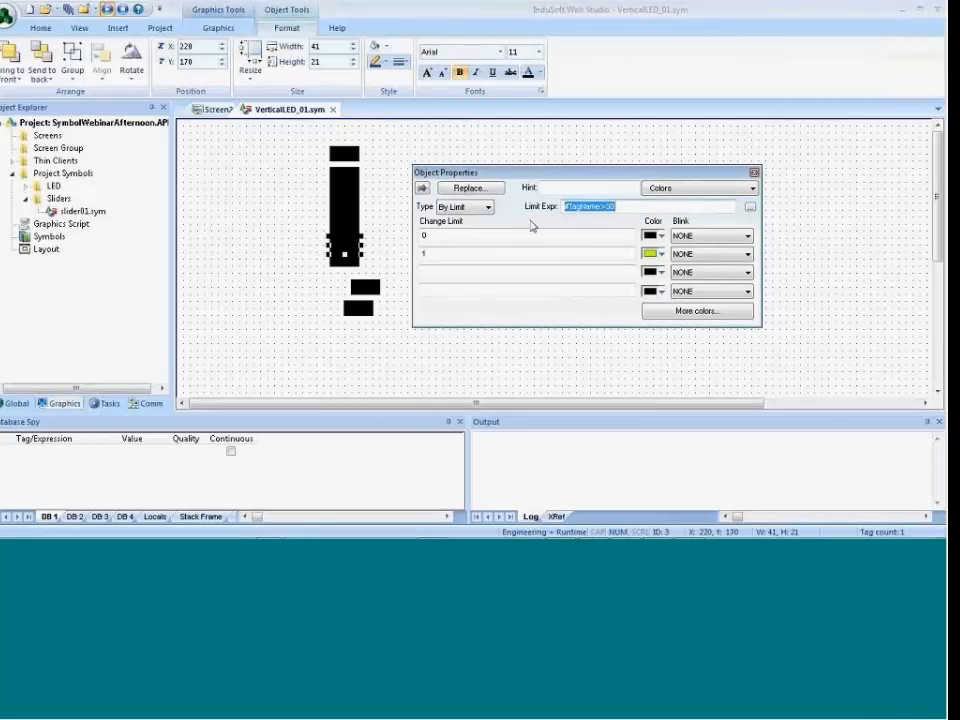
key("ctrl+v")
double_click(684, 206)
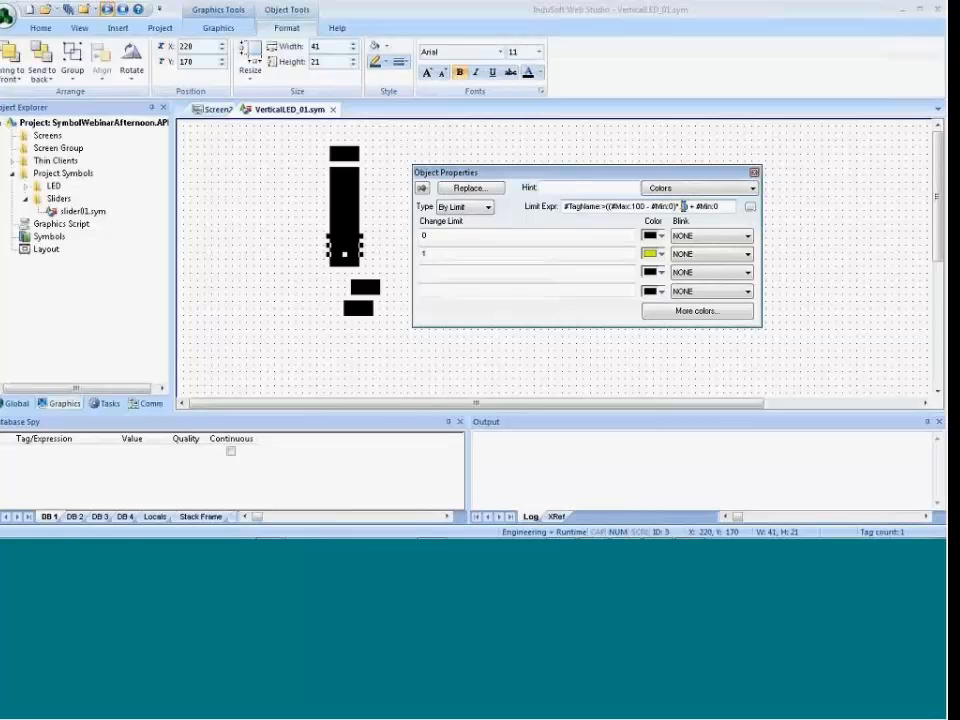
type("3")
Replace the fifth rectangle's limit expression with the copied Min/Max expression, using a .4 multiplier.
left_click(348, 238)
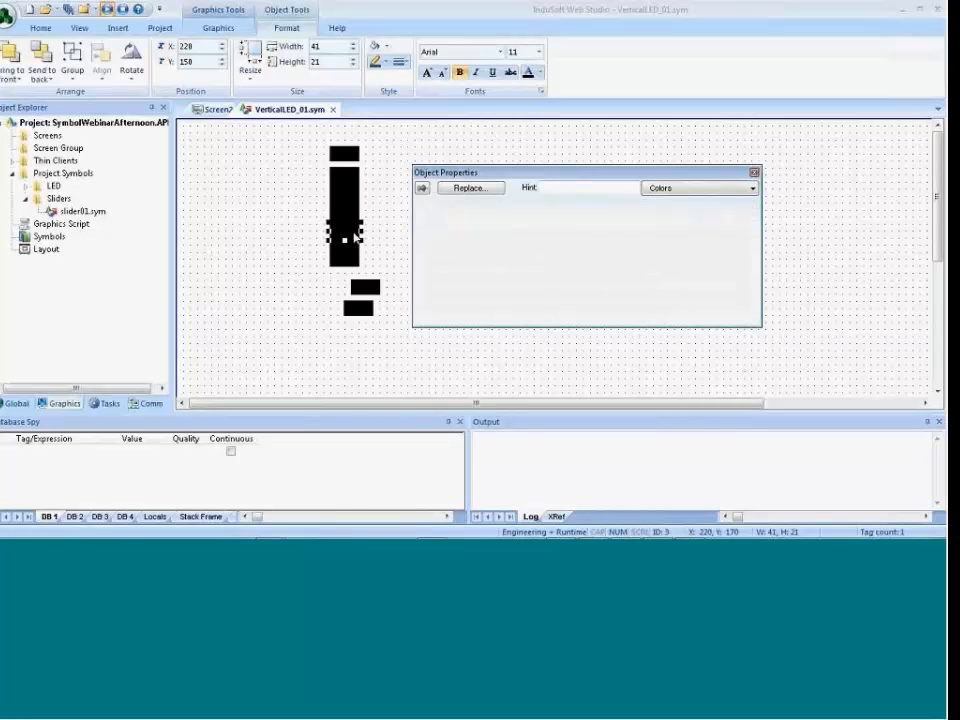
left_click_drag(623, 206, 499, 210)
key("ctrl+v")
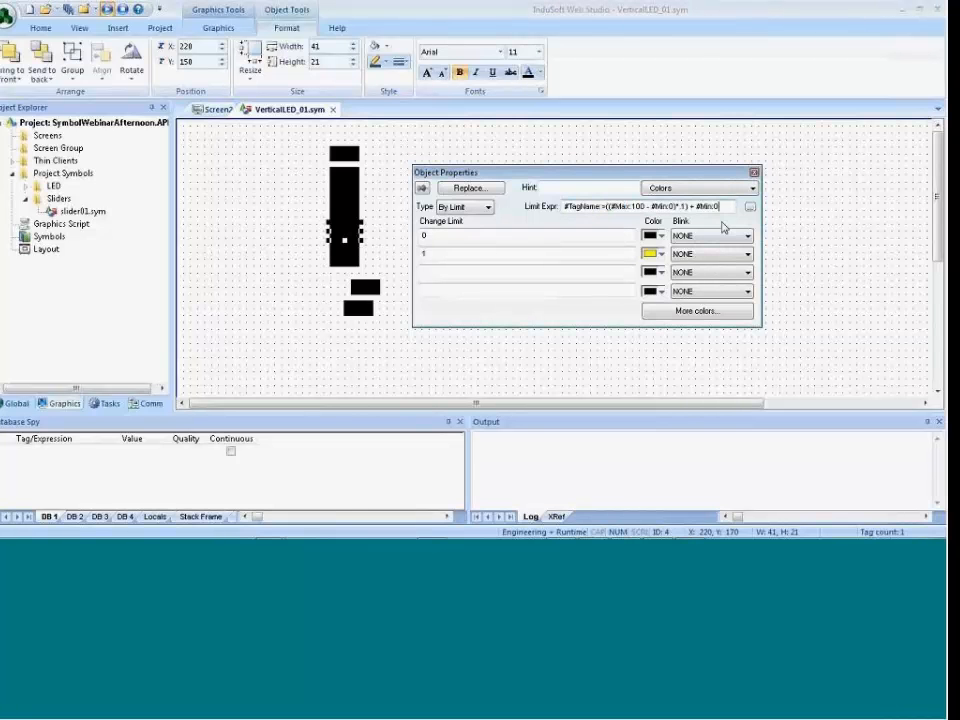
double_click(684, 206)
type("4")
Apply the copied Min/Max limit expression to the sixth and seventh rectangles from the bottom, using a .5 multiplier for the sixth.
left_click(356, 218)
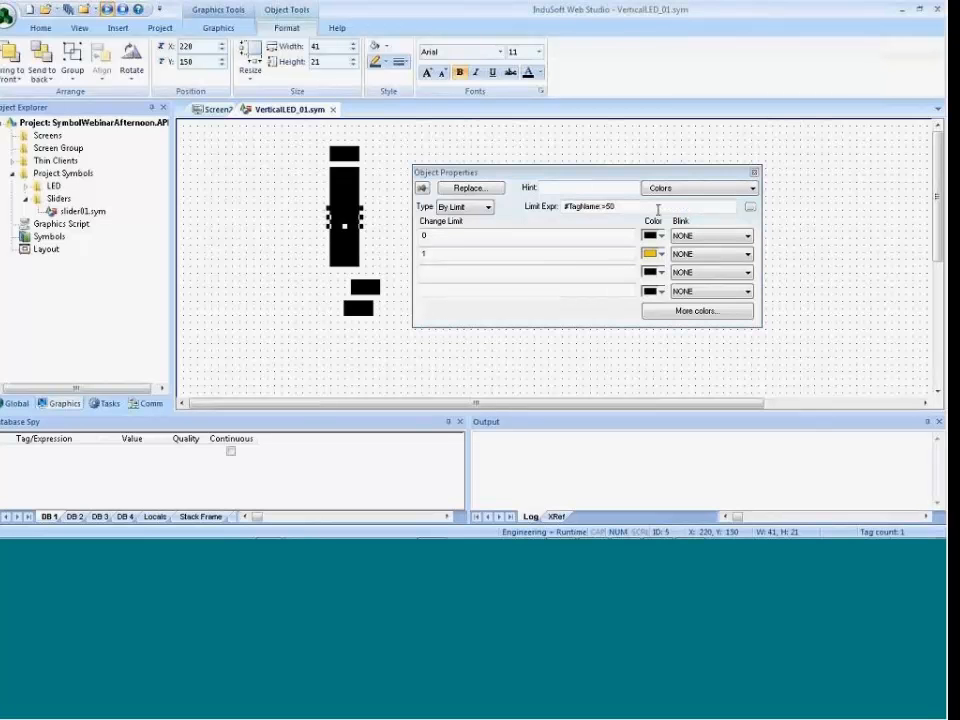
left_click_drag(658, 208, 484, 210)
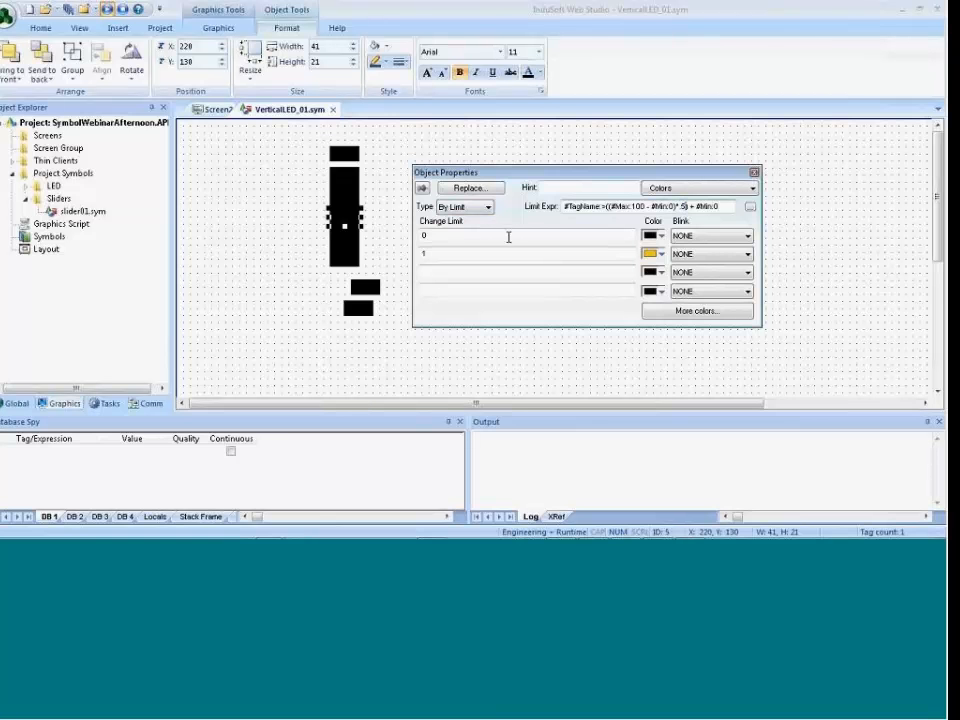
left_click(341, 207)
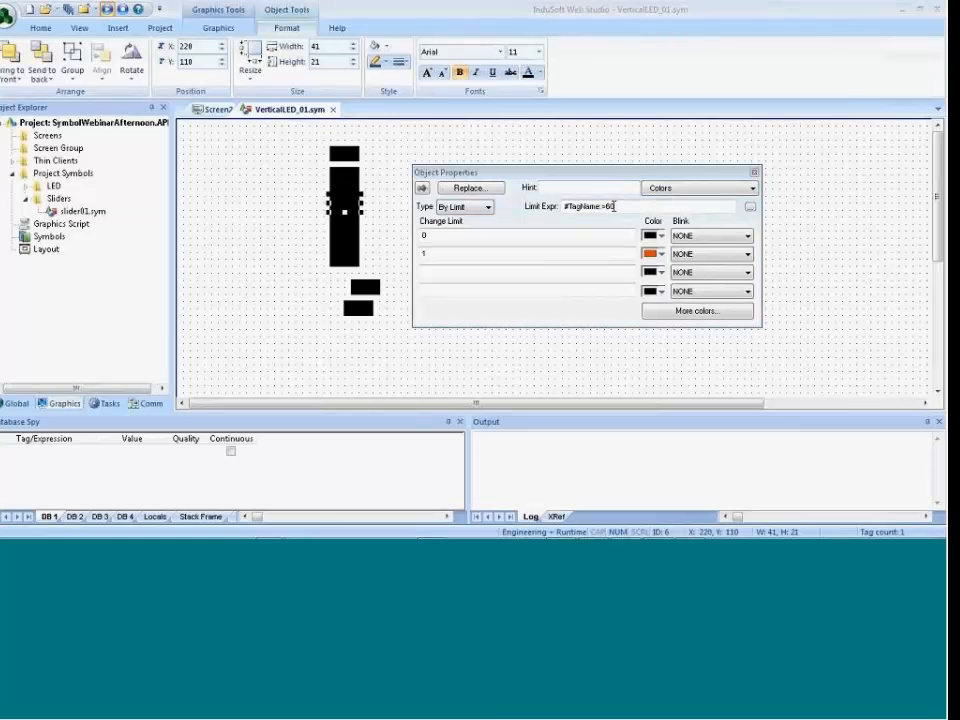
type("#TagName>((#Max:100 - #Min:0)*.1) + #Min:0")
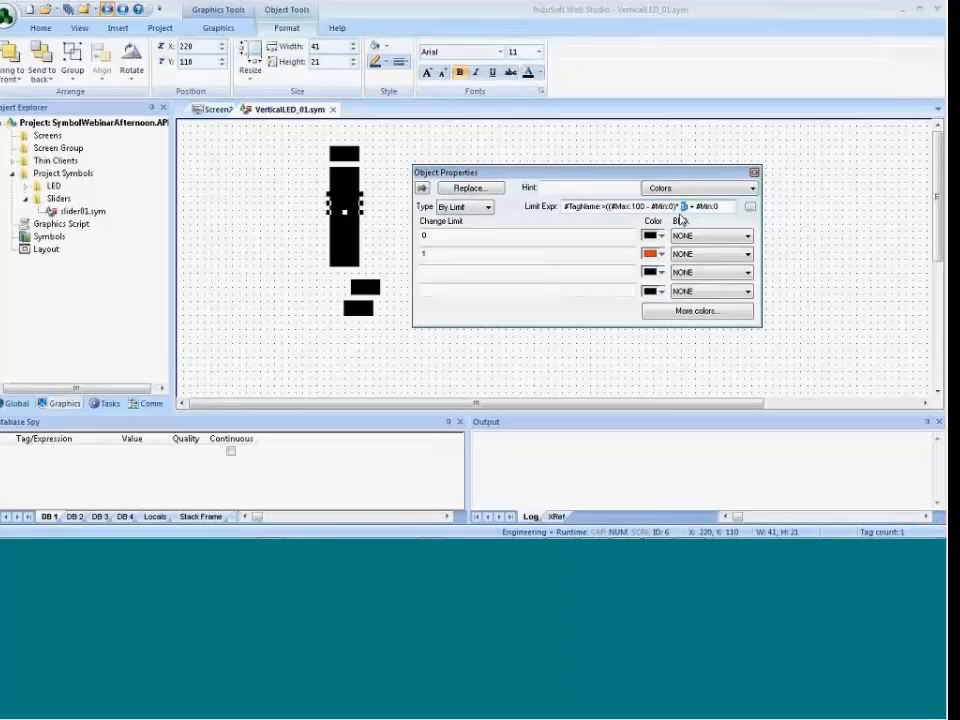
Replace the eighth rectangle's limit expression with the copied Min/Max expression, using a .7 multiplier.
left_click(345, 193)
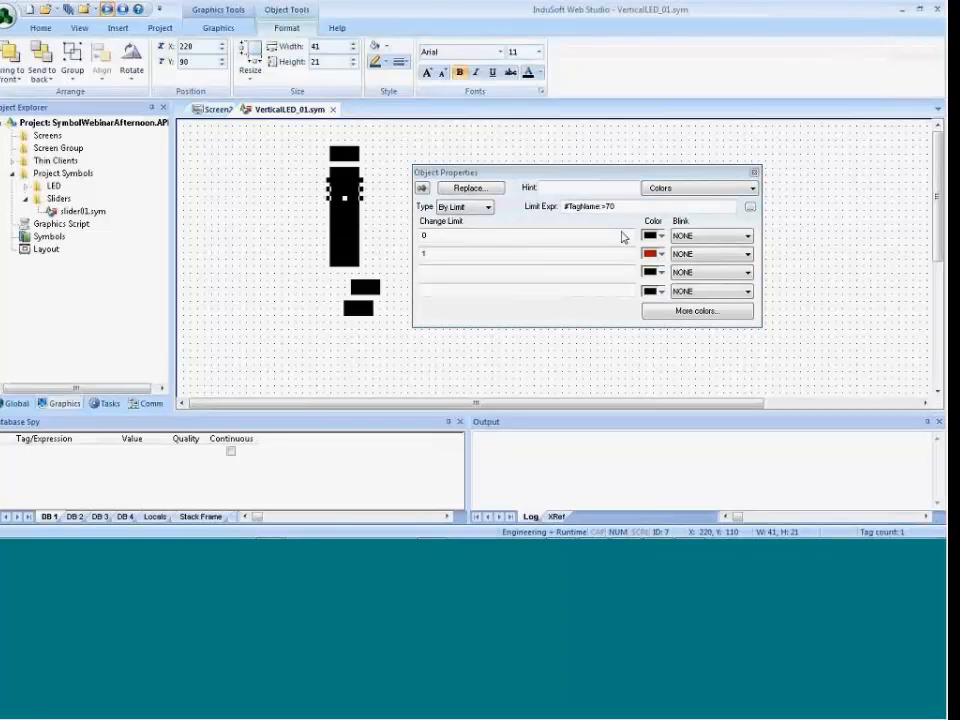
double_click(623, 206)
type("#TagName>((#Max:100 - #Min:0)*.1) + #Min:0")
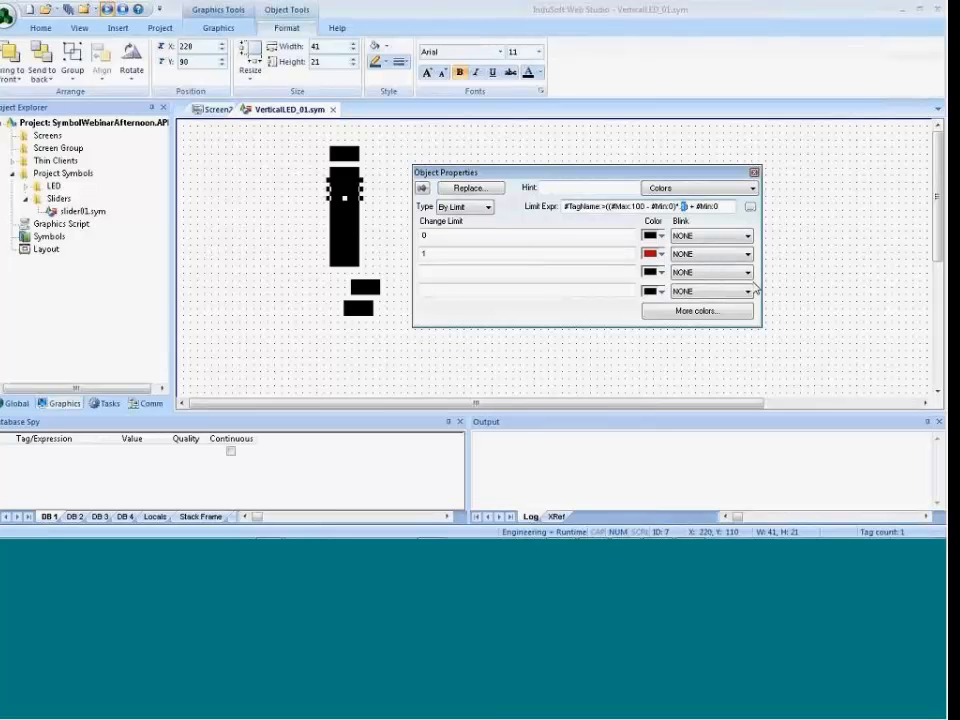
type("7")
Replace the limit expressions of the ninth and topmost rectangles with the copied Min/Max expression and adjust their multipliers.
left_click(346, 175)
left_click_drag(658, 208, 484, 209)
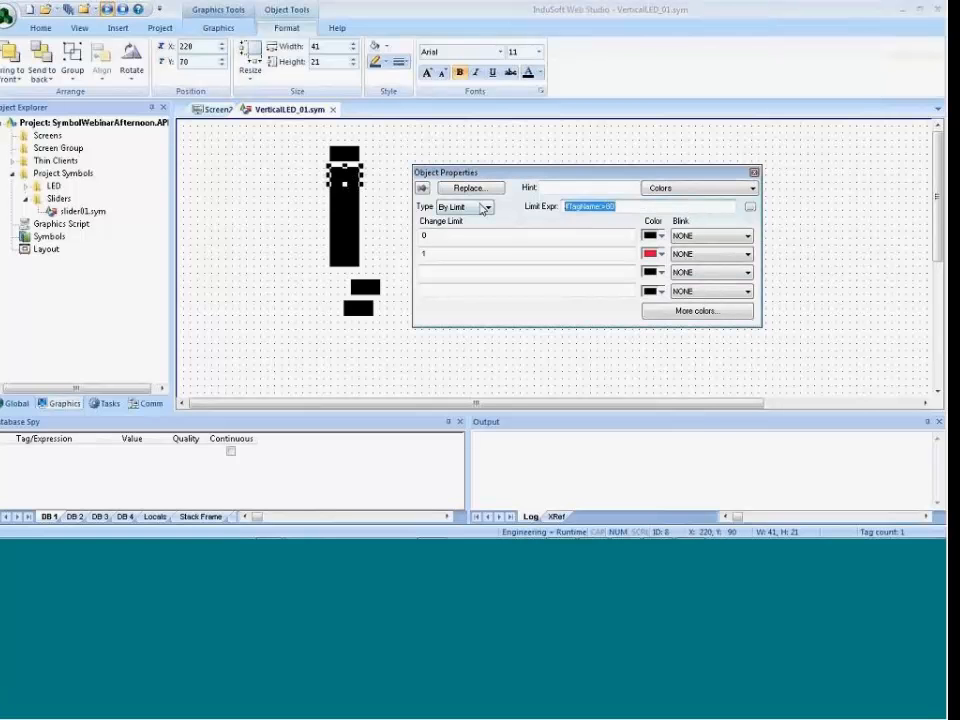
key("ctrl+v")
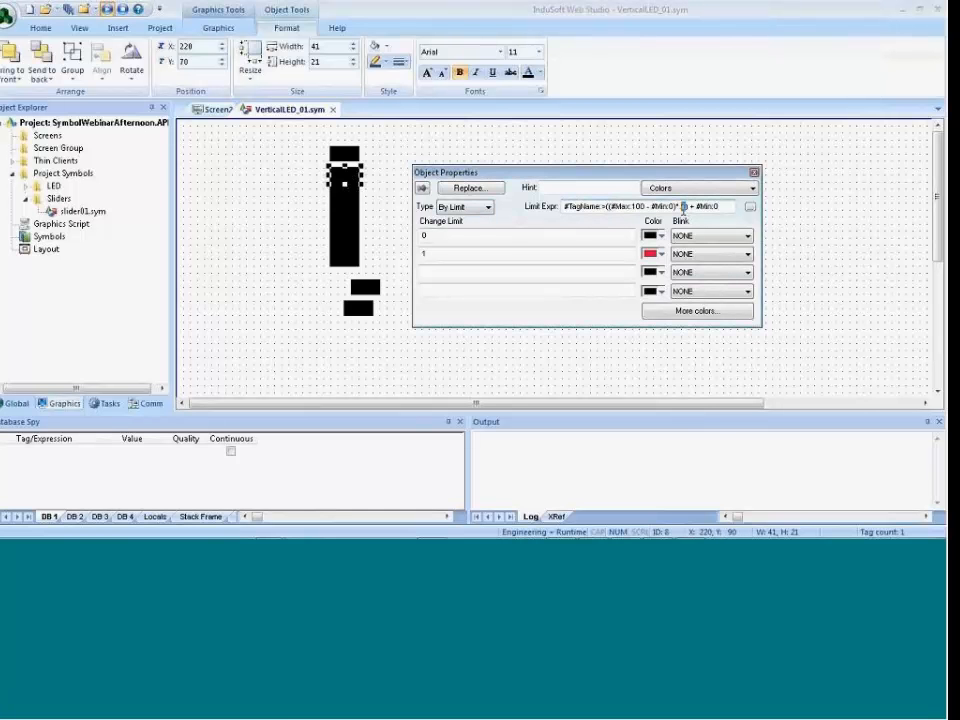
left_click(344, 152)
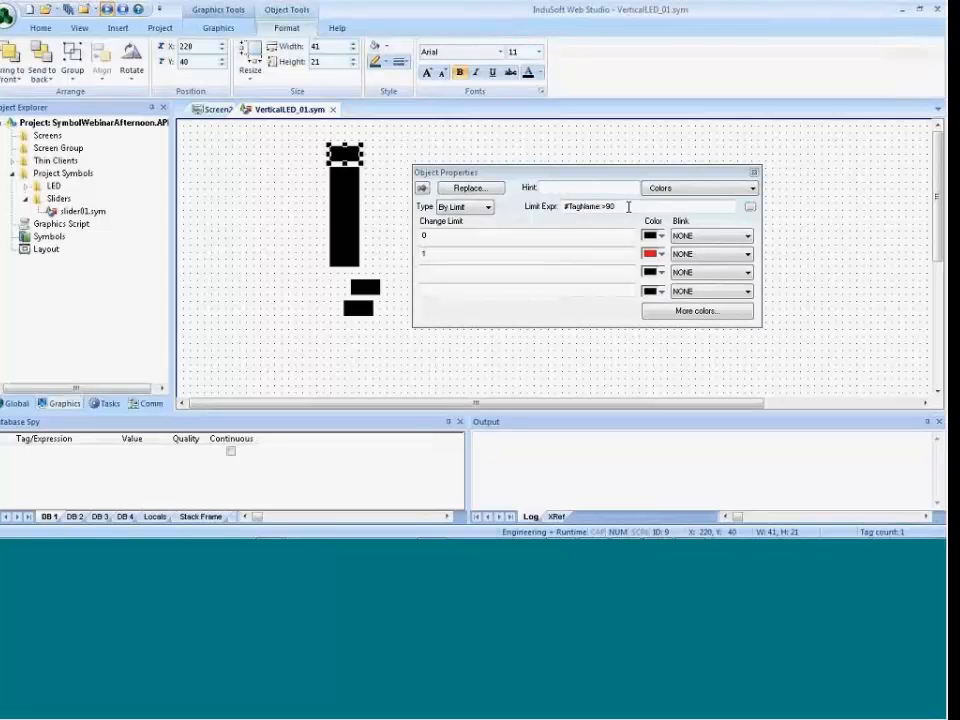
double_click(628, 206)
type("#TagName>=((#Max:100 - #Min:0)*.1) + #Min:0")
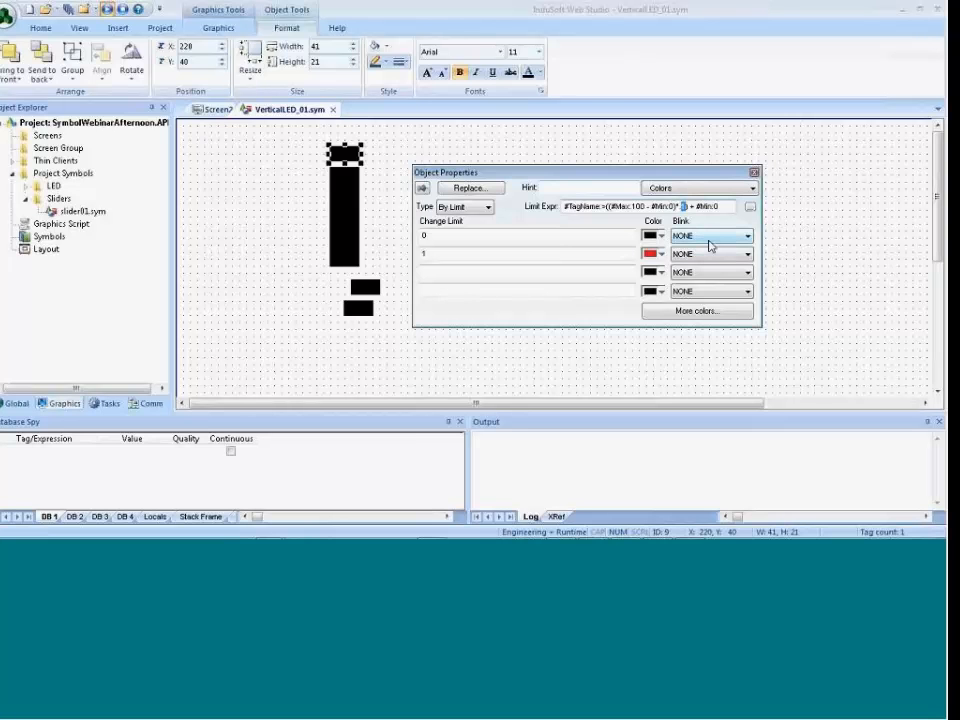
Move the stray rectangles and the top rectangle back into line so all ten segments form one continuous vertical bar.
left_click(388, 298)
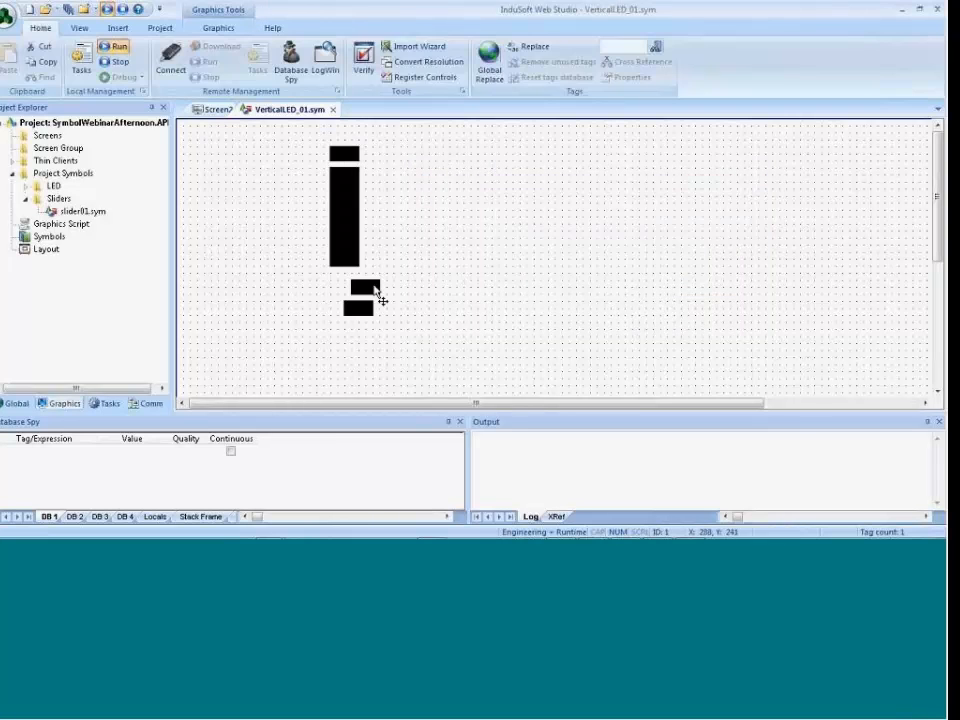
left_click_drag(374, 287, 350, 287)
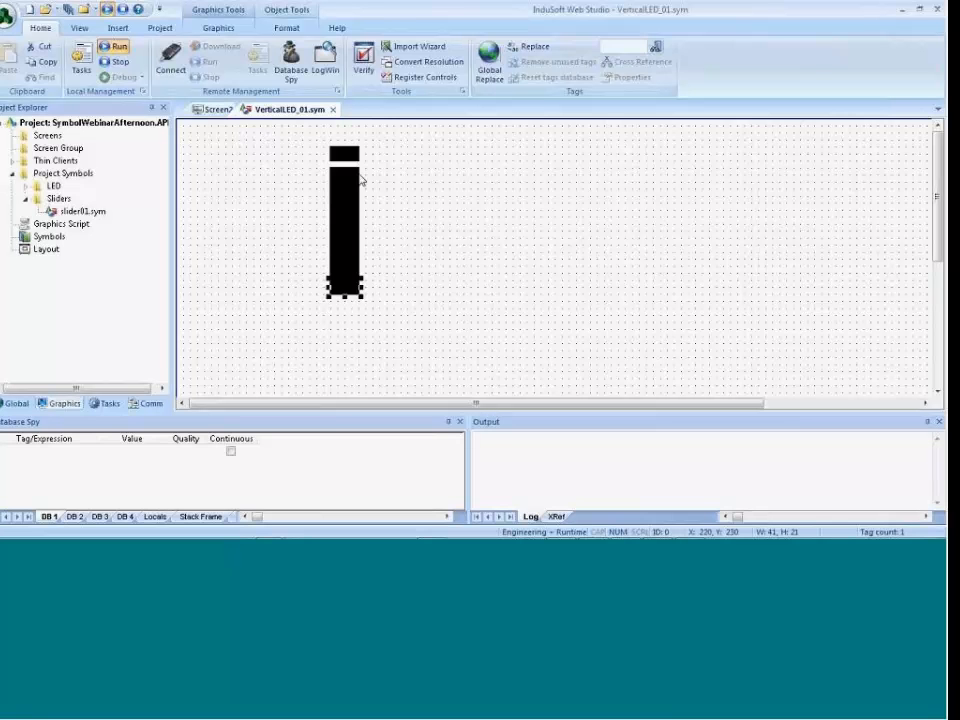
left_click_drag(354, 152, 353, 159)
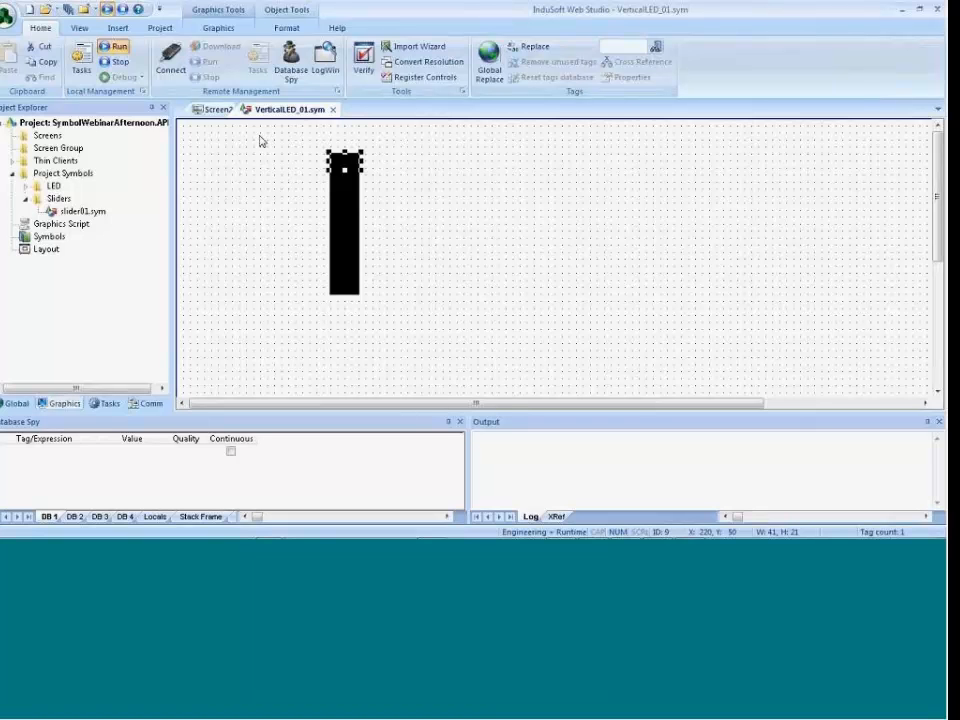
Save the edited symbol as VerticalLED_02.sym in the LED symbol folder and close it.
left_click(5, 18)
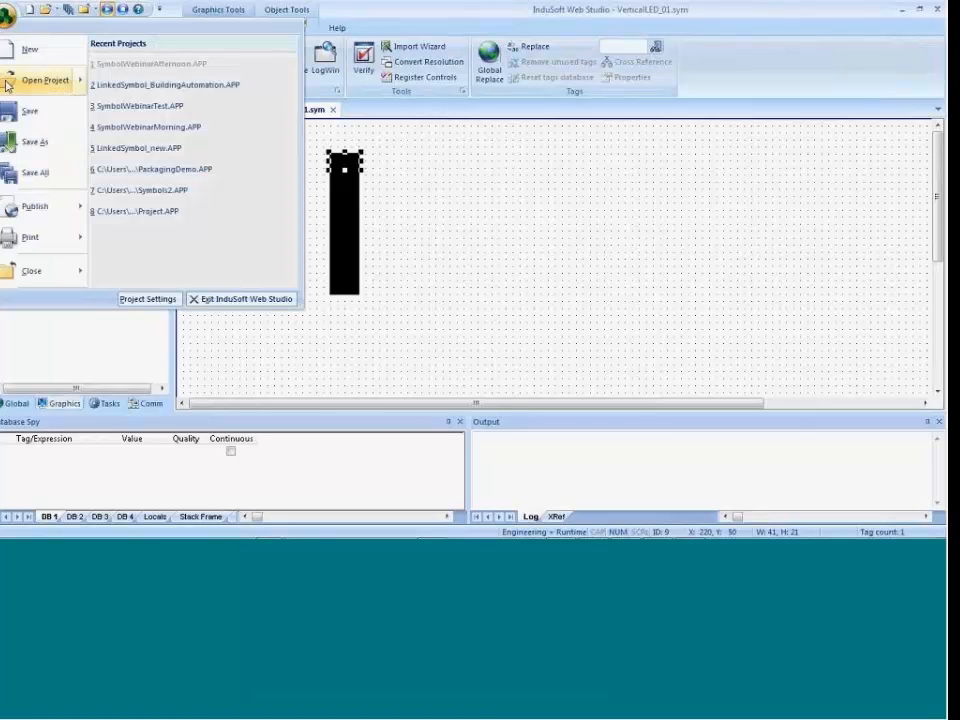
left_click(15, 143)
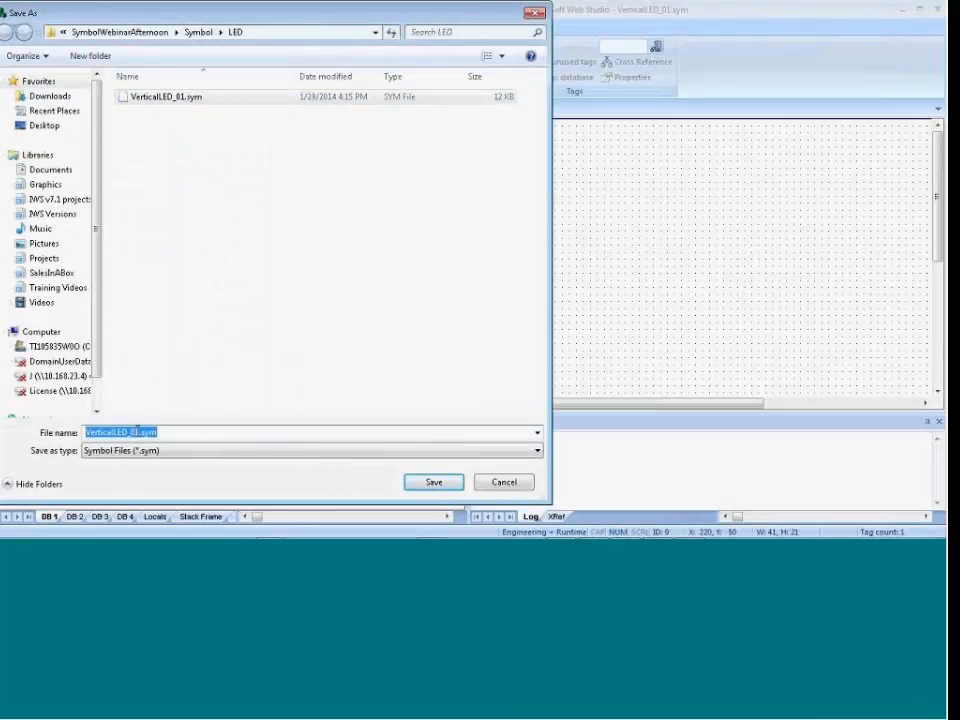
left_click(128, 431)
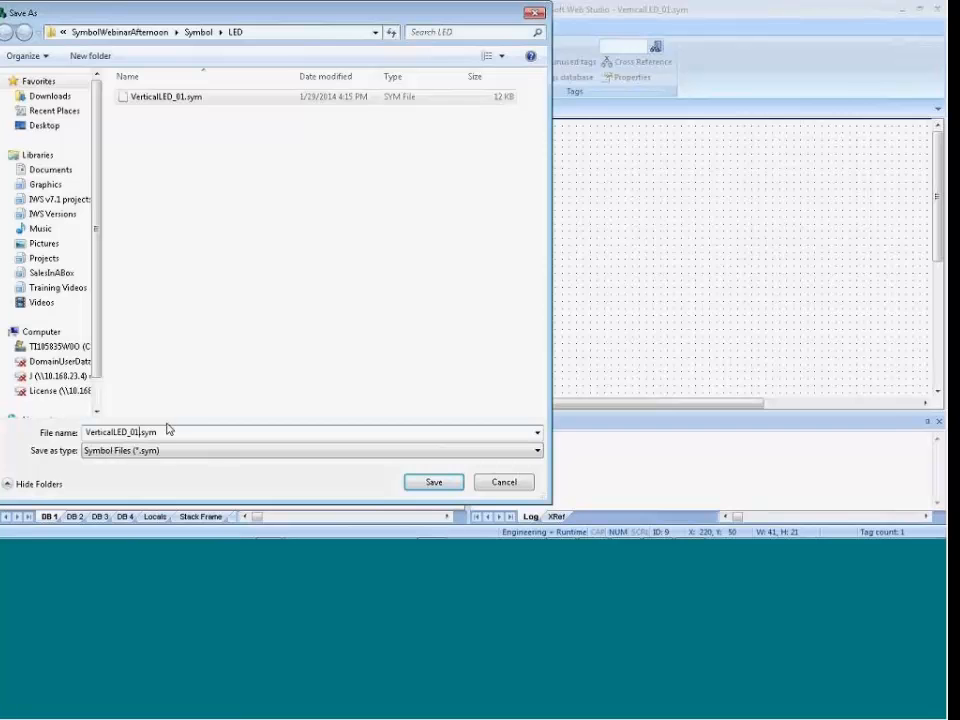
type("2")
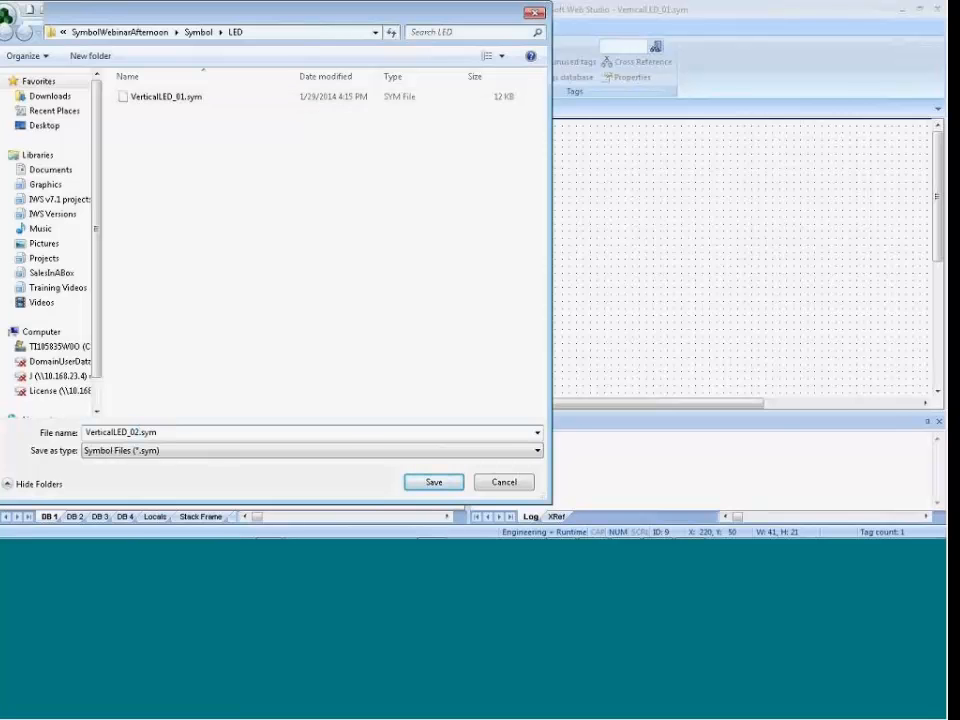
key("Return")
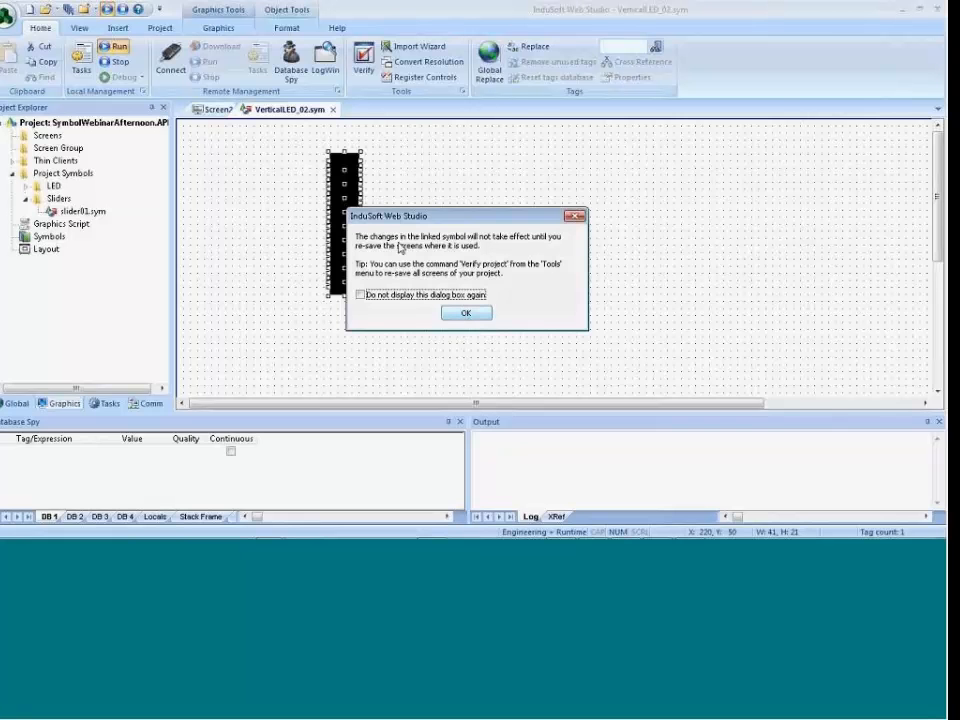
left_click(464, 313)
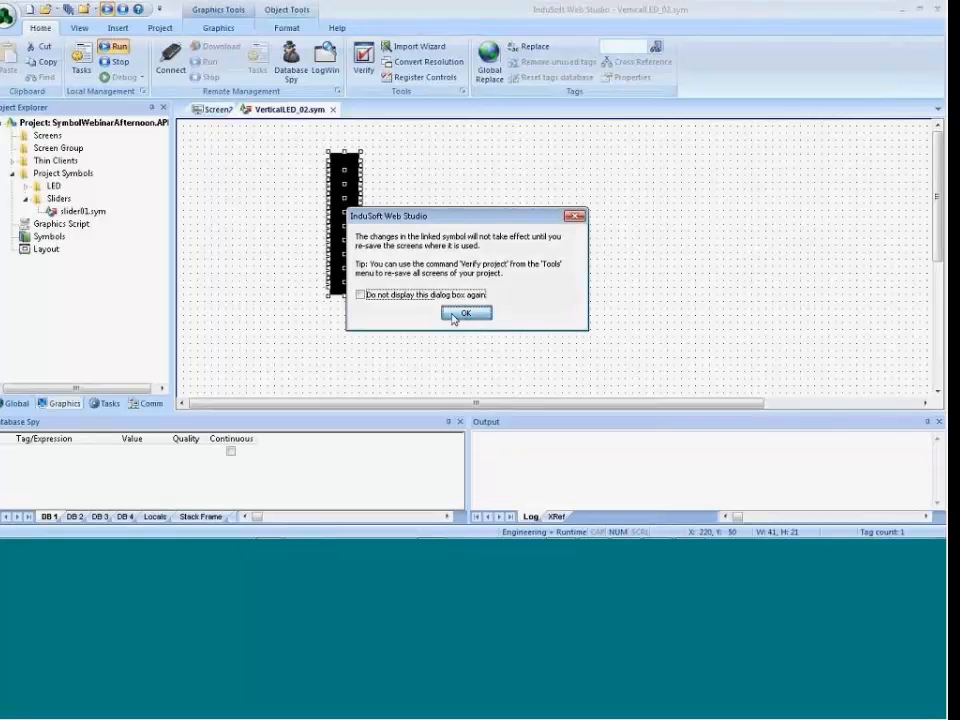
left_click(333, 109)
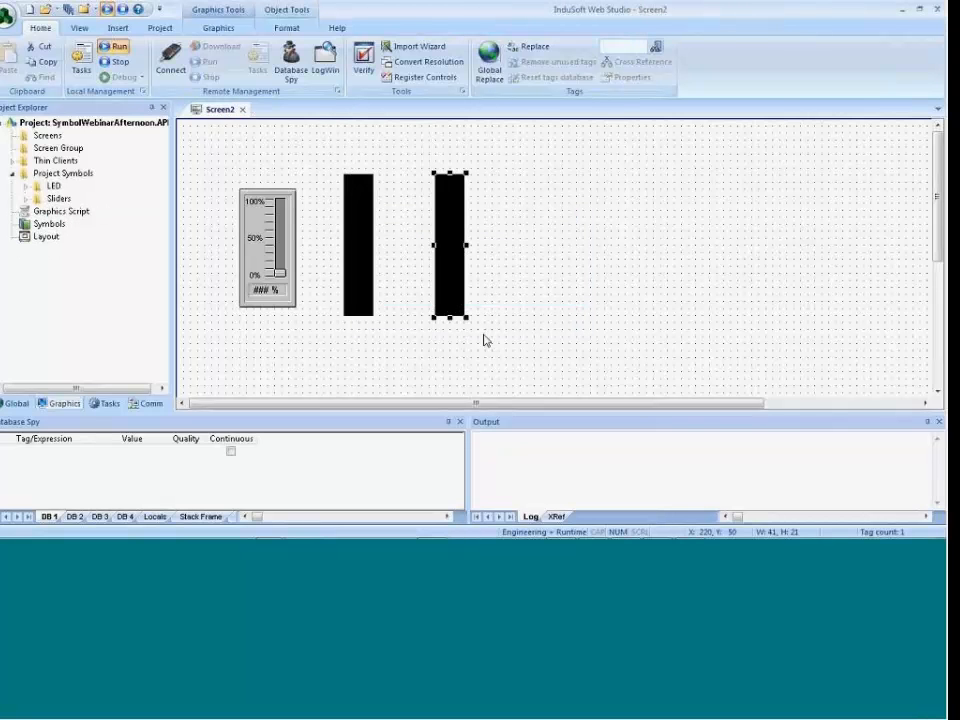
Check which symbol file both LED bars on Screen2 are linked to and delete the second bar.
double_click(373, 289)
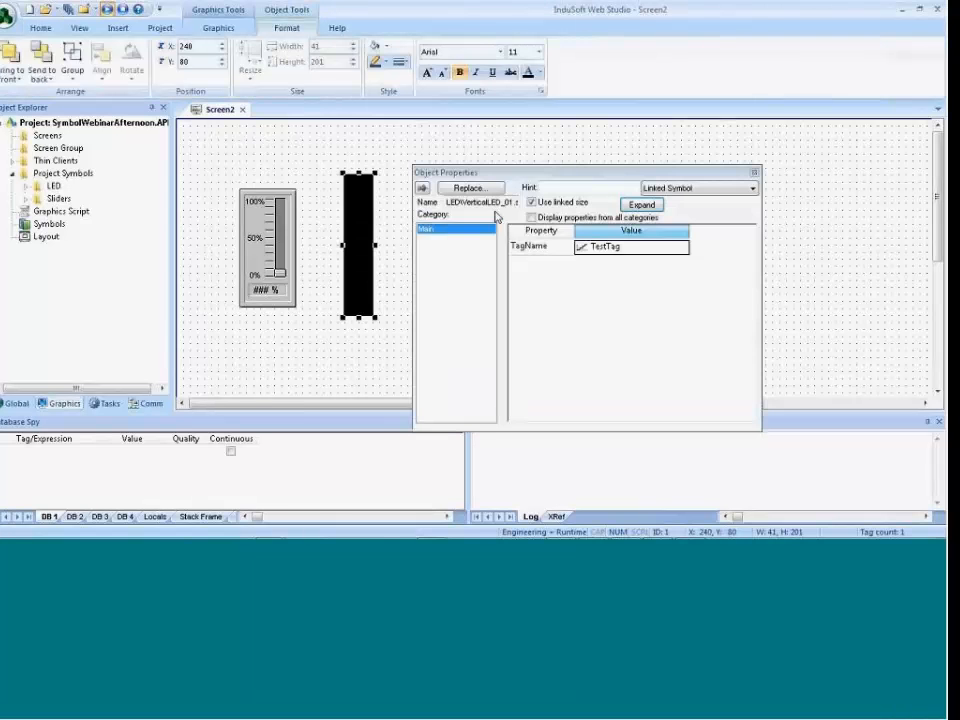
left_click_drag(487, 202, 515, 202)
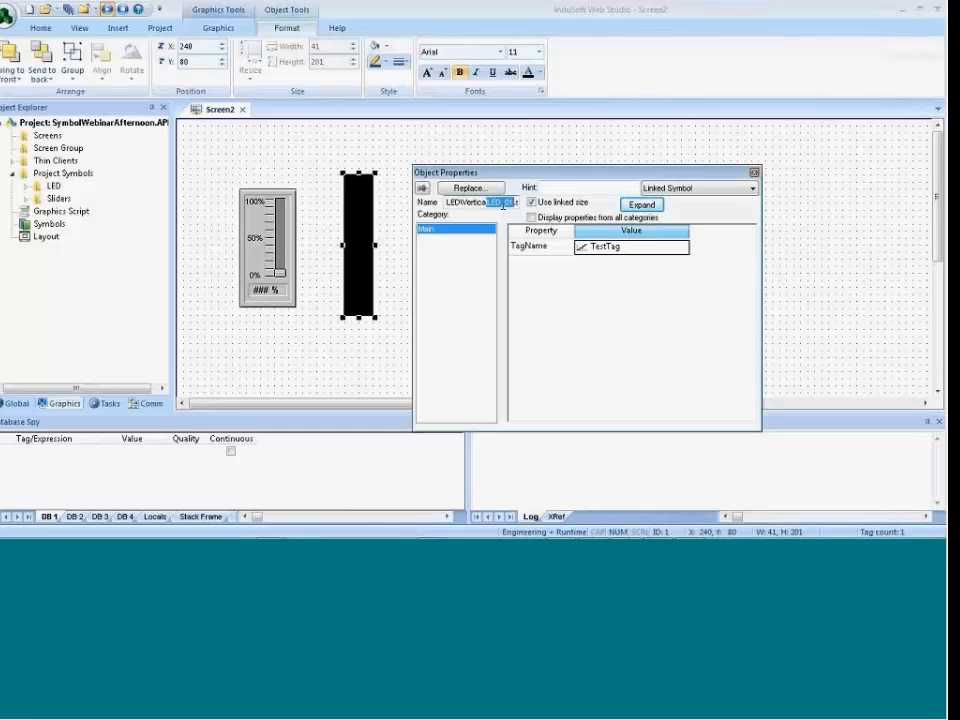
left_click(403, 300)
left_click(445, 271)
double_click(445, 271)
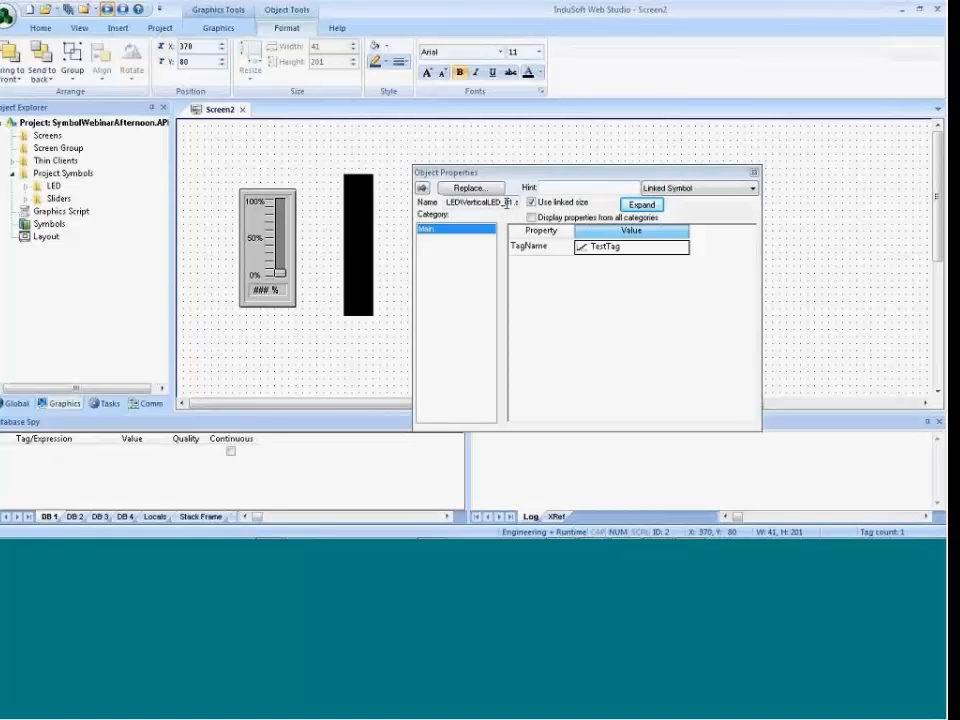
left_click_drag(606, 176, 728, 156)
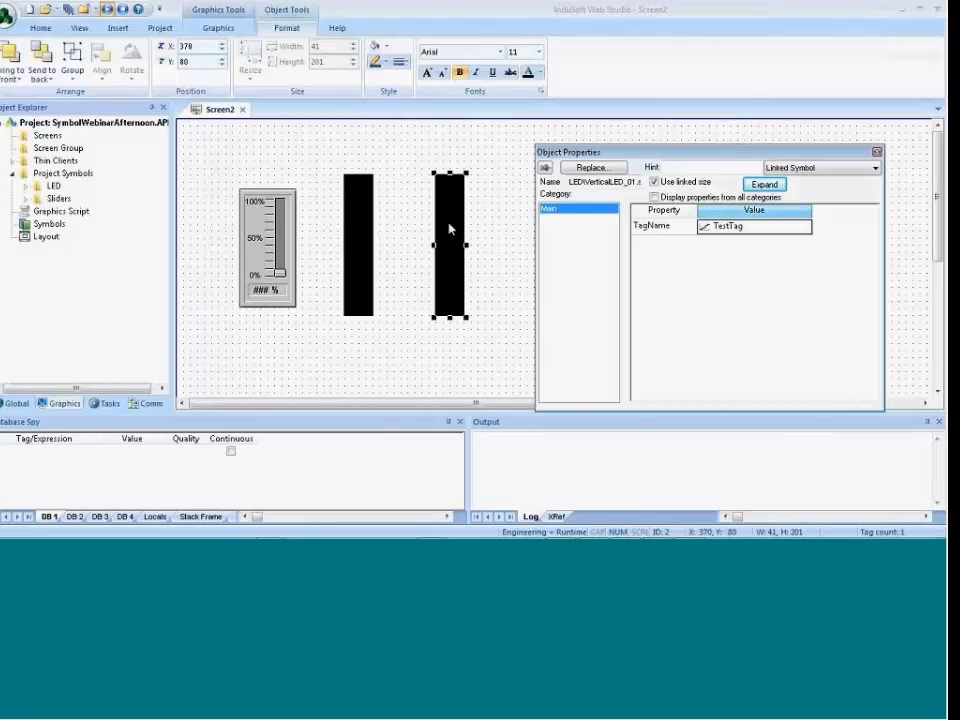
left_click(449, 257)
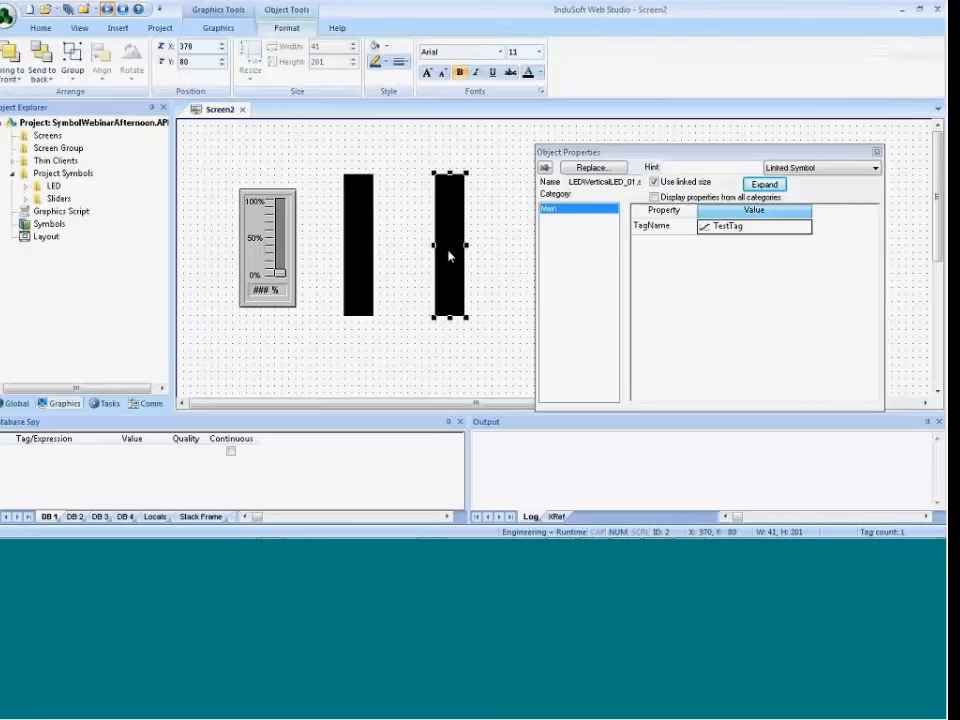
key("Delete")
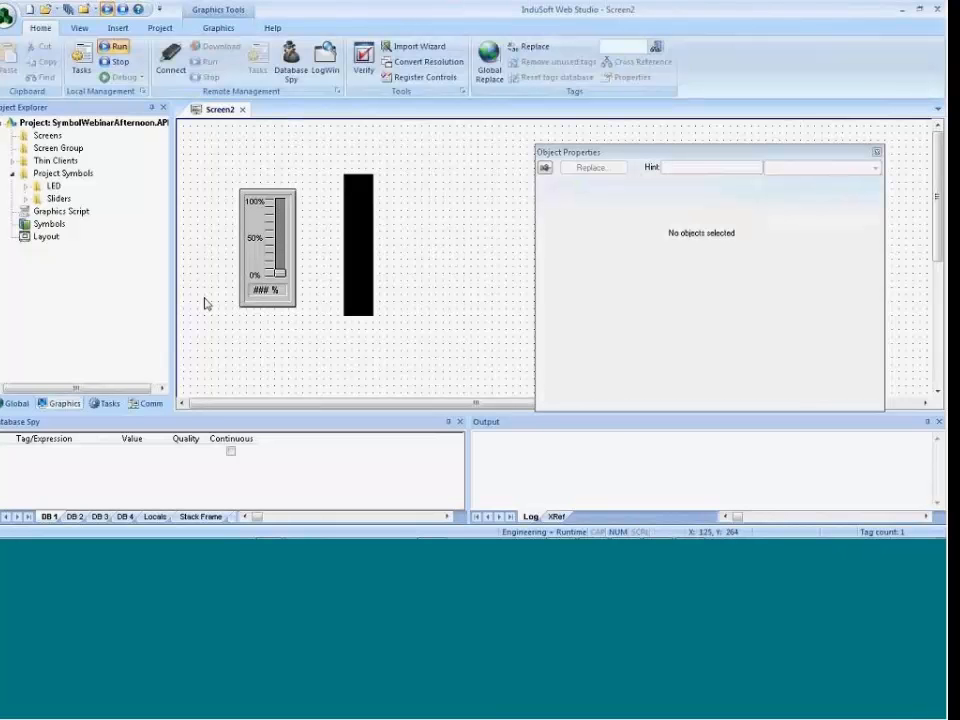
Insert VerticalLED_02.sym from the LED project symbols into Screen2 and place it to the right of the existing LED bar.
double_click(52, 187)
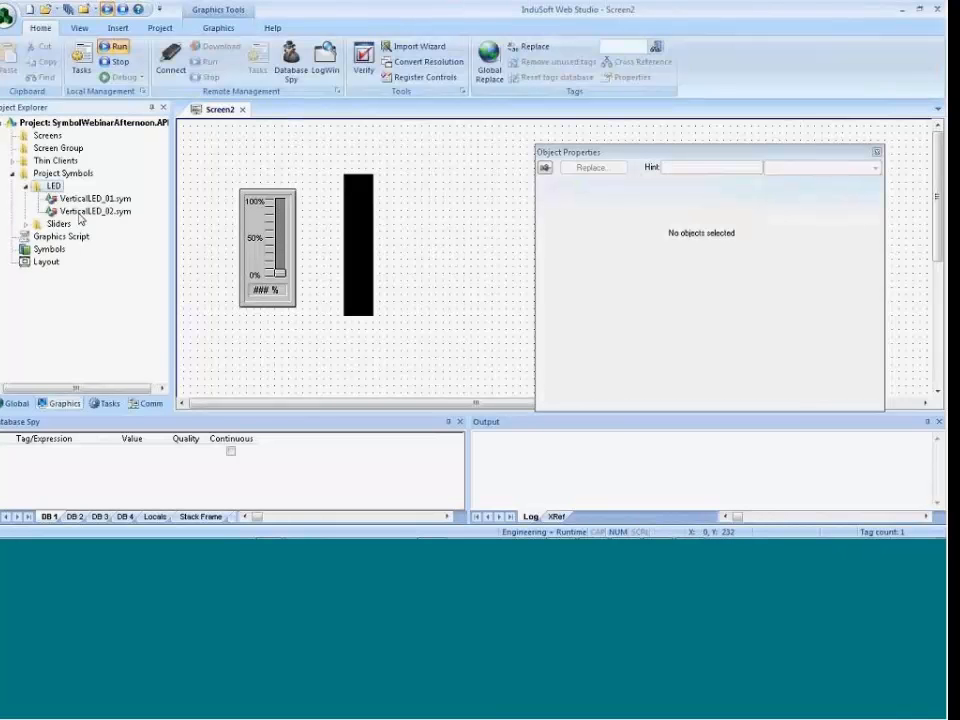
double_click(90, 212)
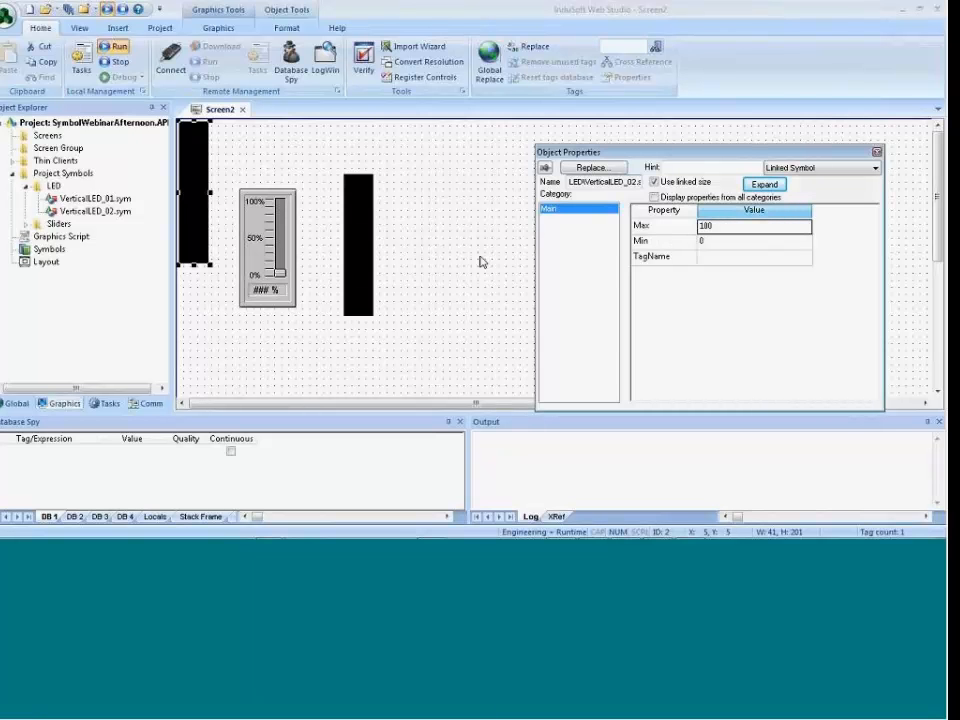
left_click_drag(183, 197, 476, 258)
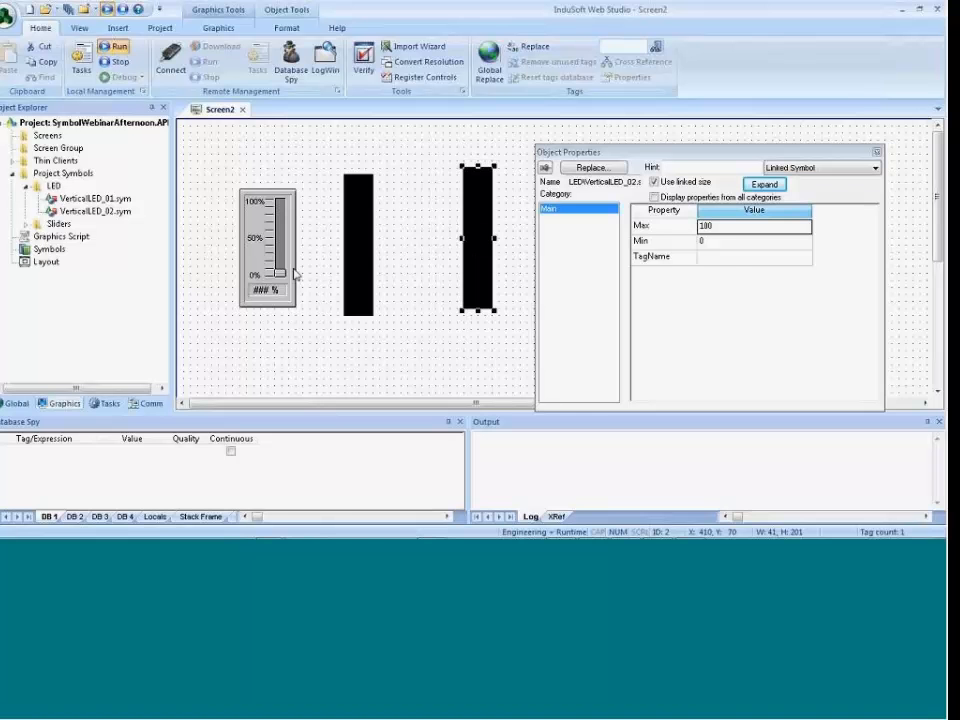
Set the new LED bar's TagName property to TestTag2 and create that tag with its default settings.
double_click(725, 258)
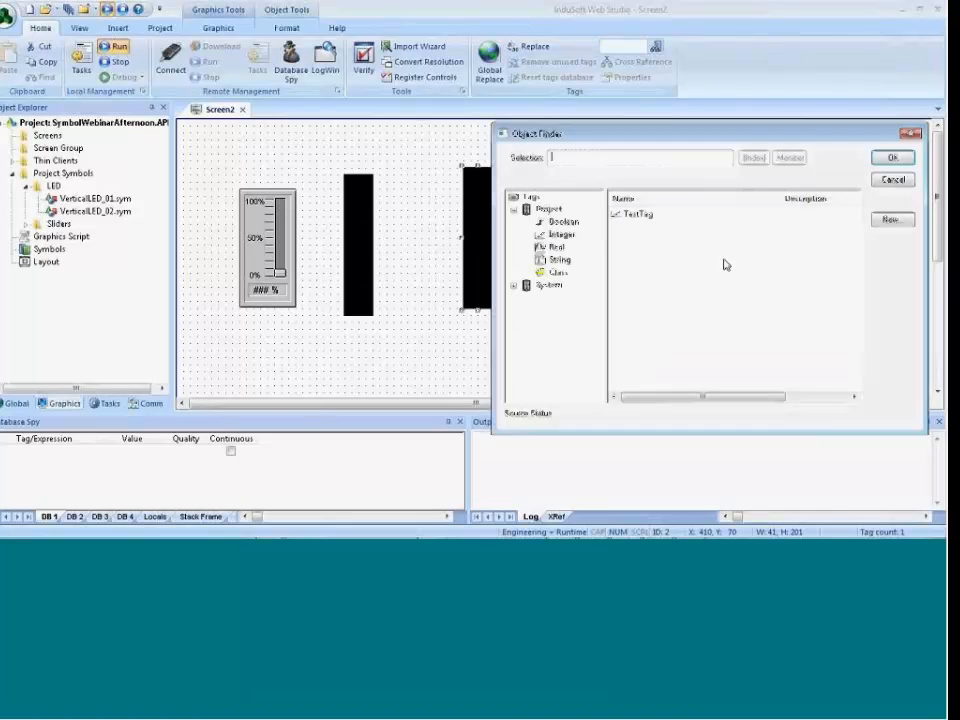
left_click(893, 180)
type("Tes")
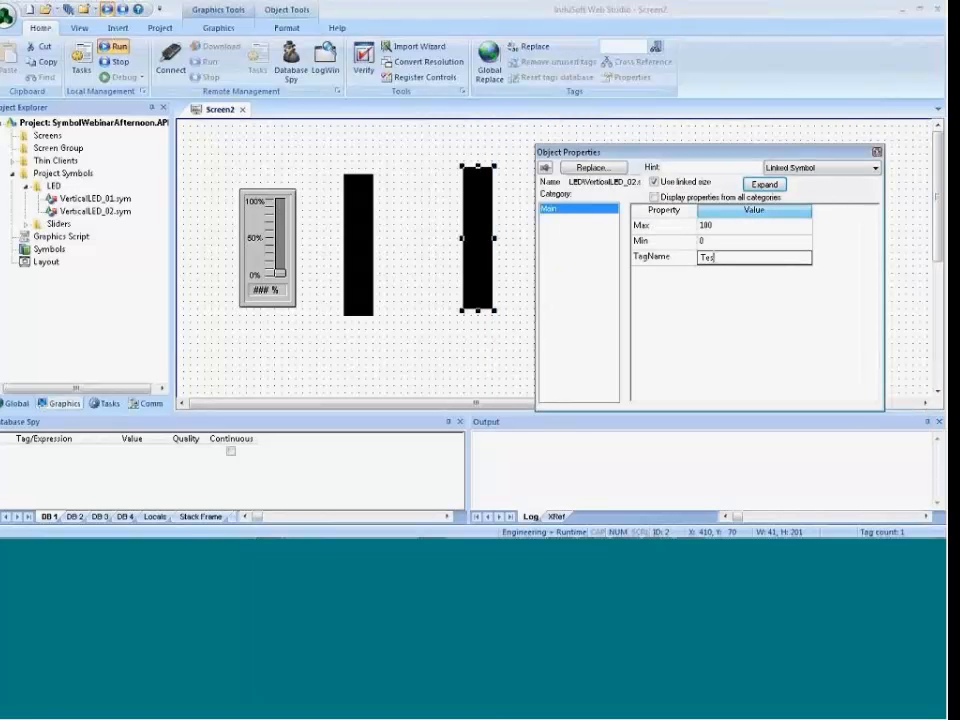
type("tTag2")
key("Return")
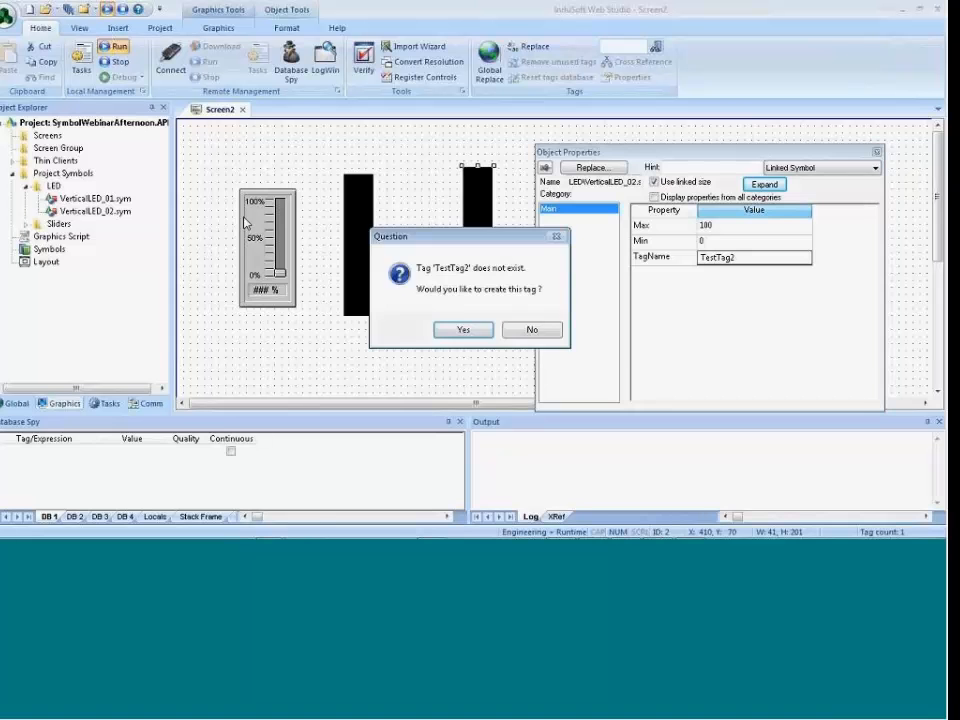
left_click(465, 329)
left_click(679, 341)
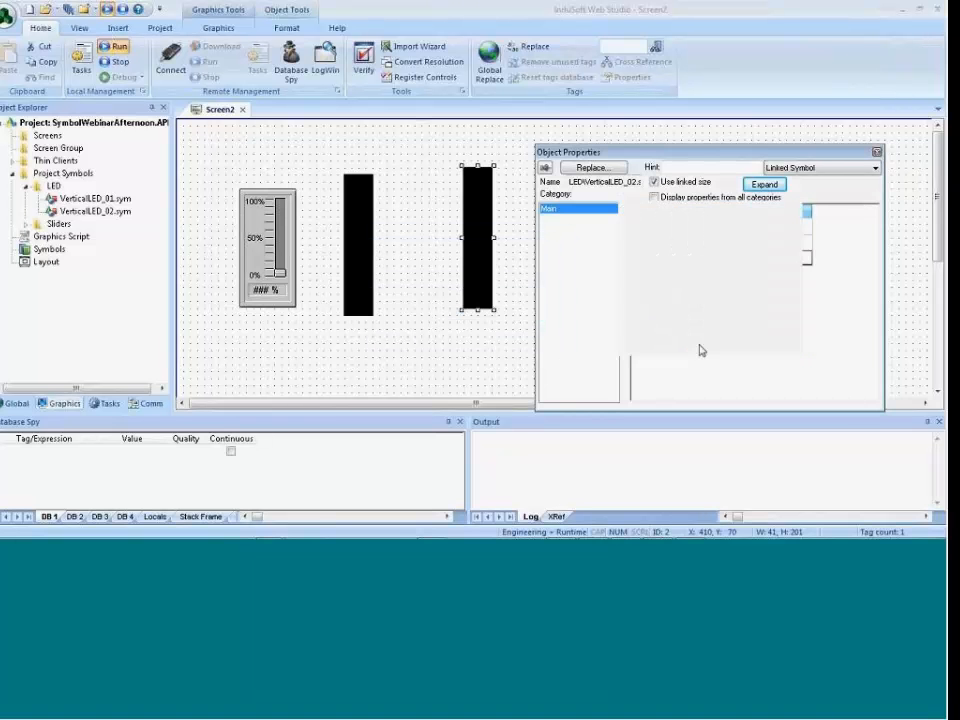
Duplicate the slider below the new LED bar and move that bar up to make room for it.
left_click(267, 274)
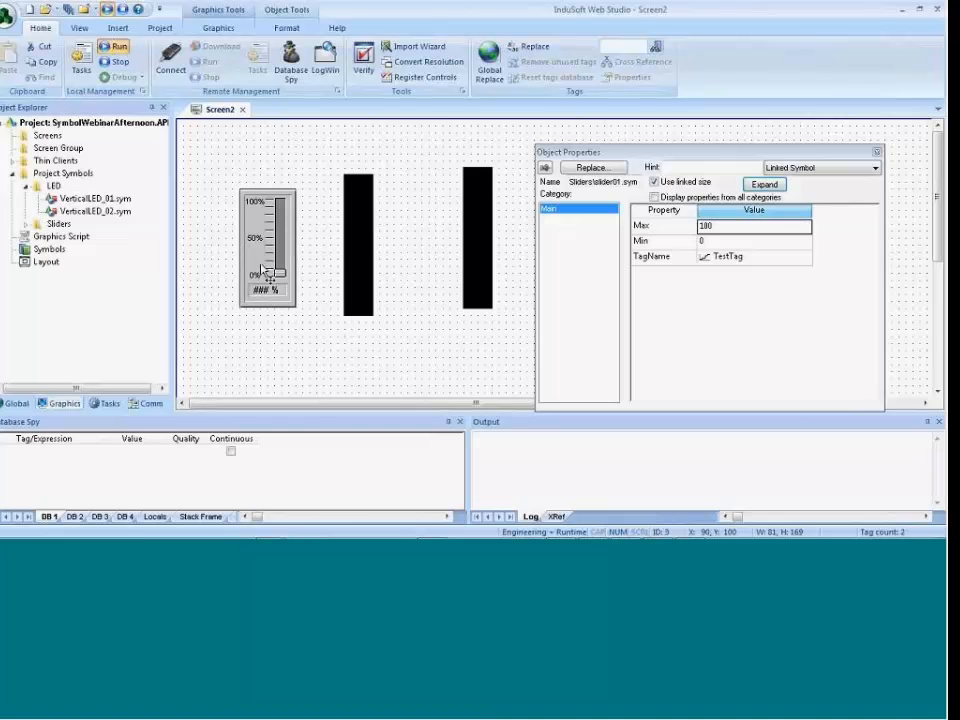
left_click_drag(261, 265, 470, 363)
left_click_drag(476, 251, 476, 216)
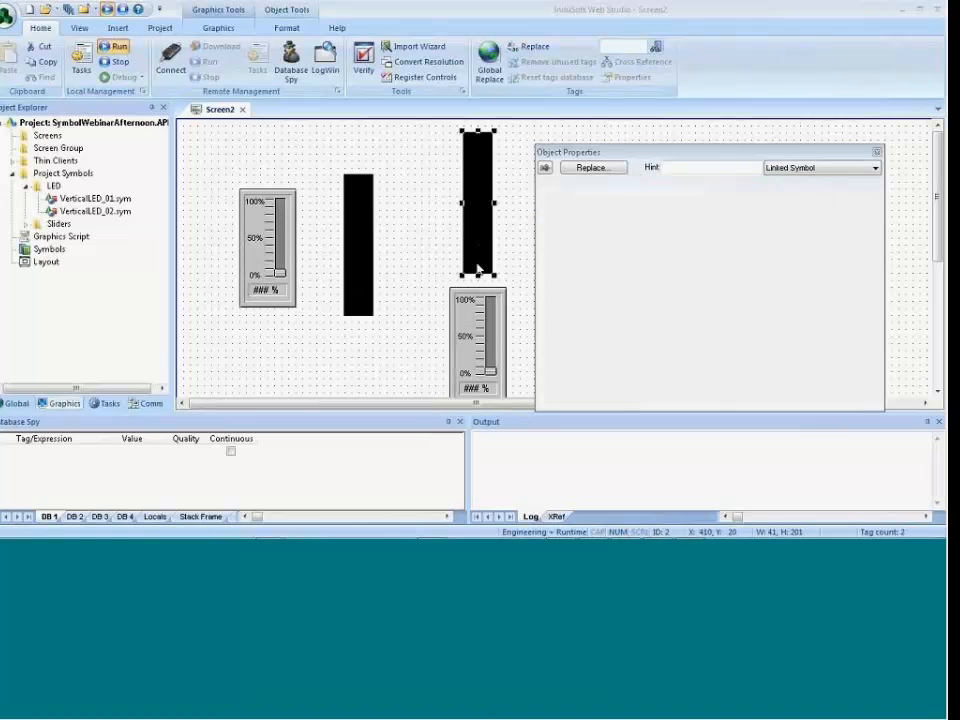
Set the duplicated slider's TagName property to the existing tag TestTag2.
left_click(486, 327)
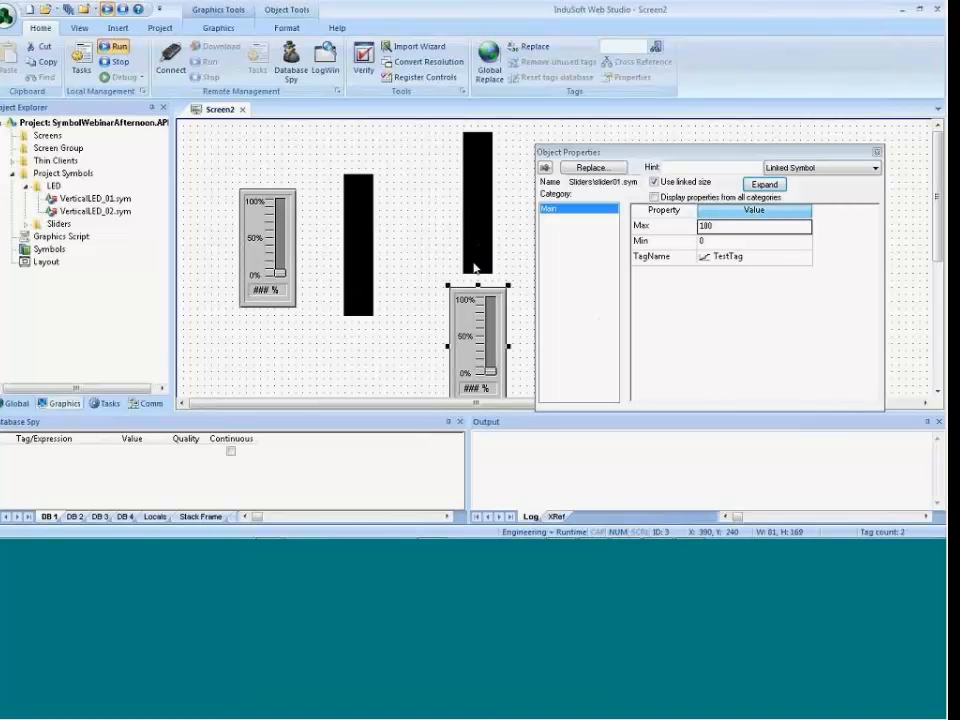
left_click(739, 257)
double_click(739, 262)
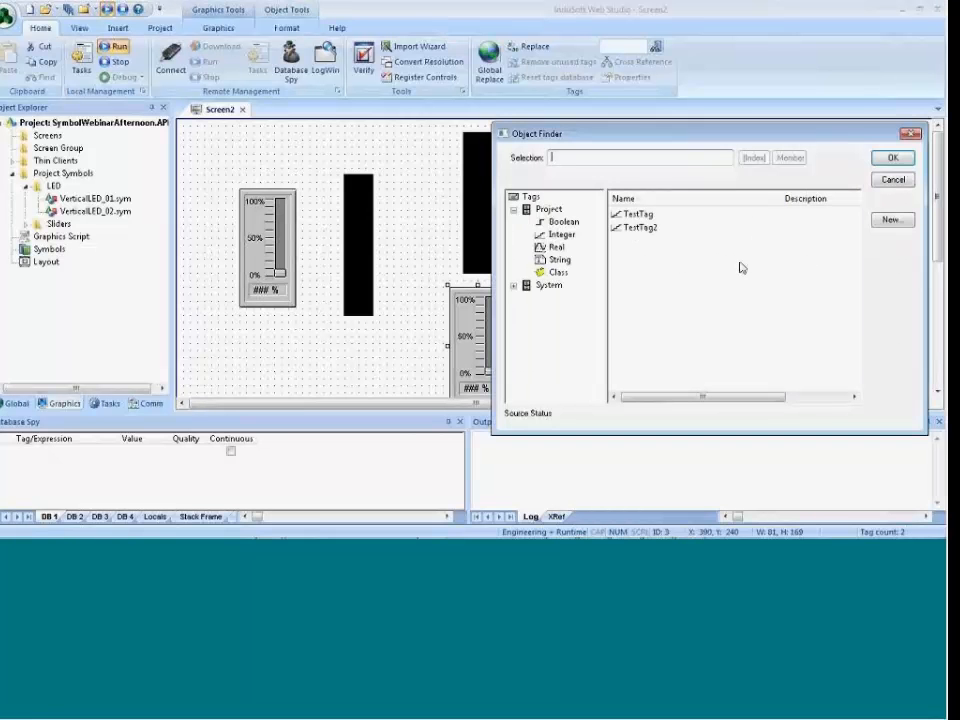
left_click(650, 228)
left_click(900, 165)
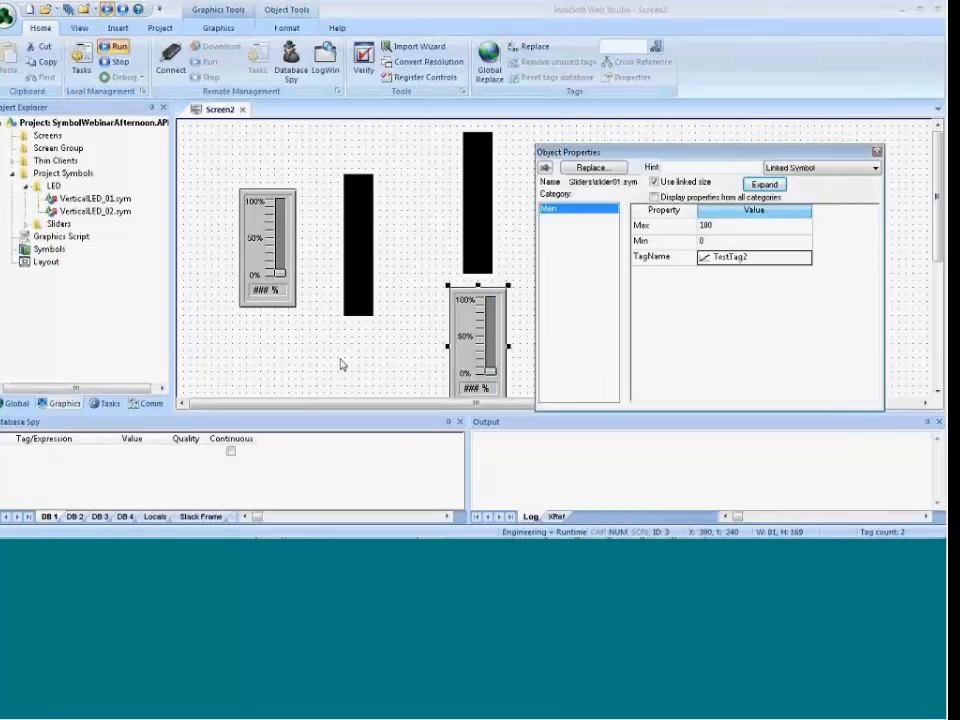
Test the new LED bar in the running screen by raising its slider to about 5%, and return to the Screen2 editor.
left_click(339, 364)
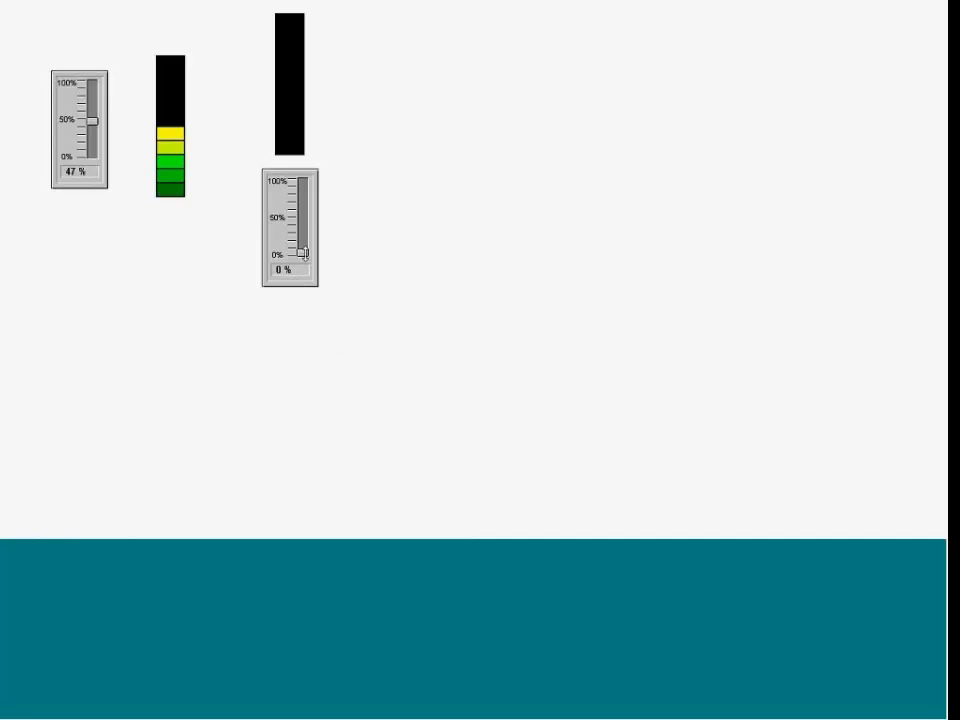
mouse_move(302, 250)
left_mouse_down()
mouse_move(303, 184)
mouse_move(302, 250)
left_mouse_up()
key("alt+Tab")
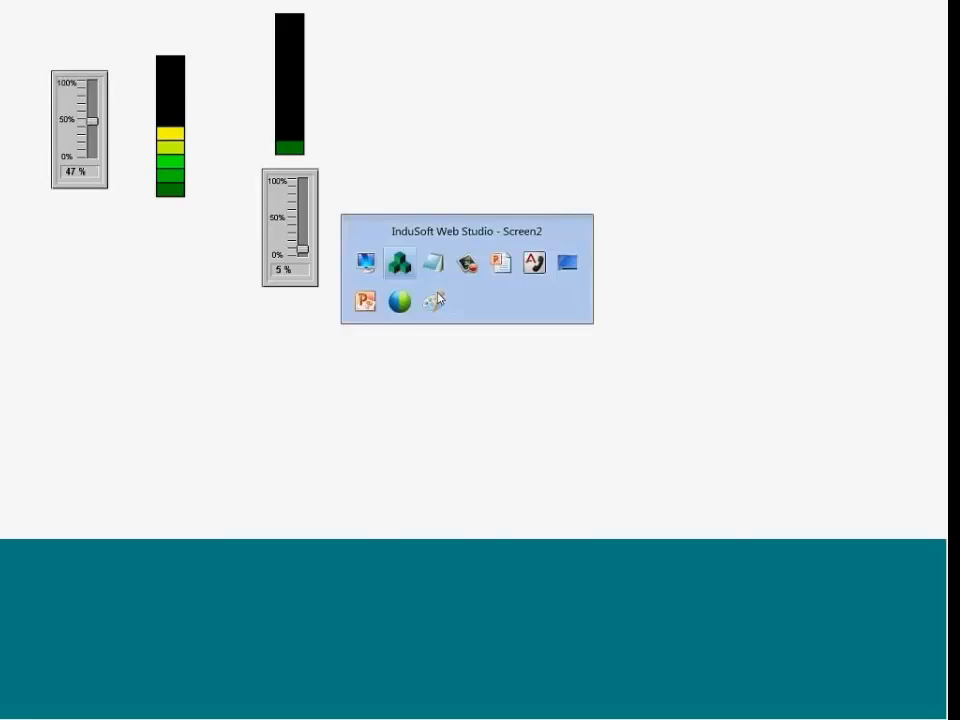
Set the Min property of the VerticalLED_02 bar to -100.
left_click(480, 250)
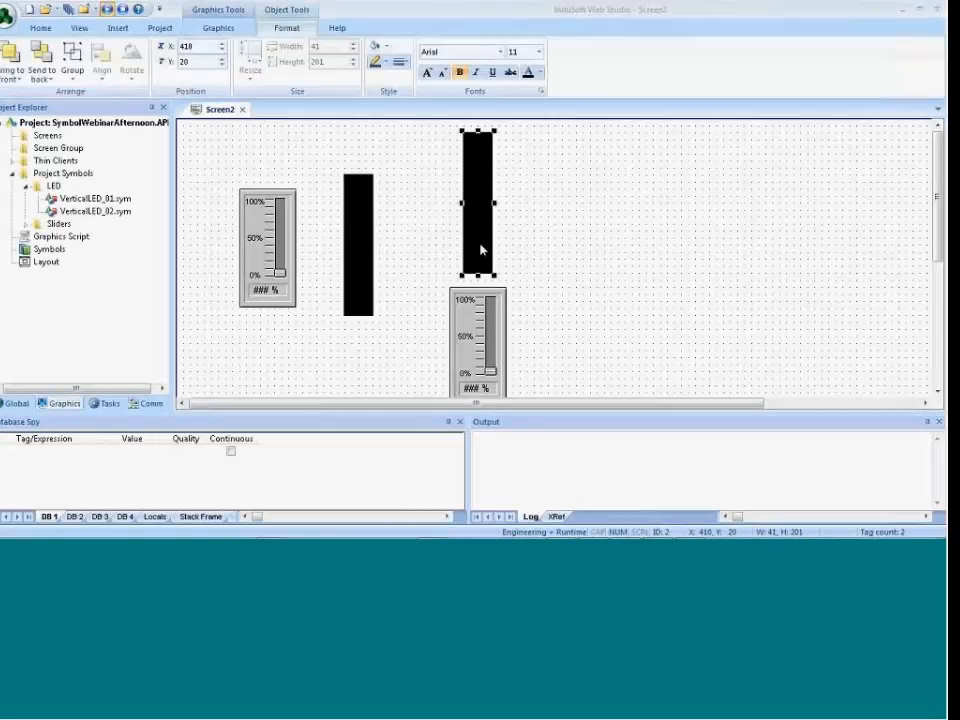
double_click(480, 250)
left_click(712, 241)
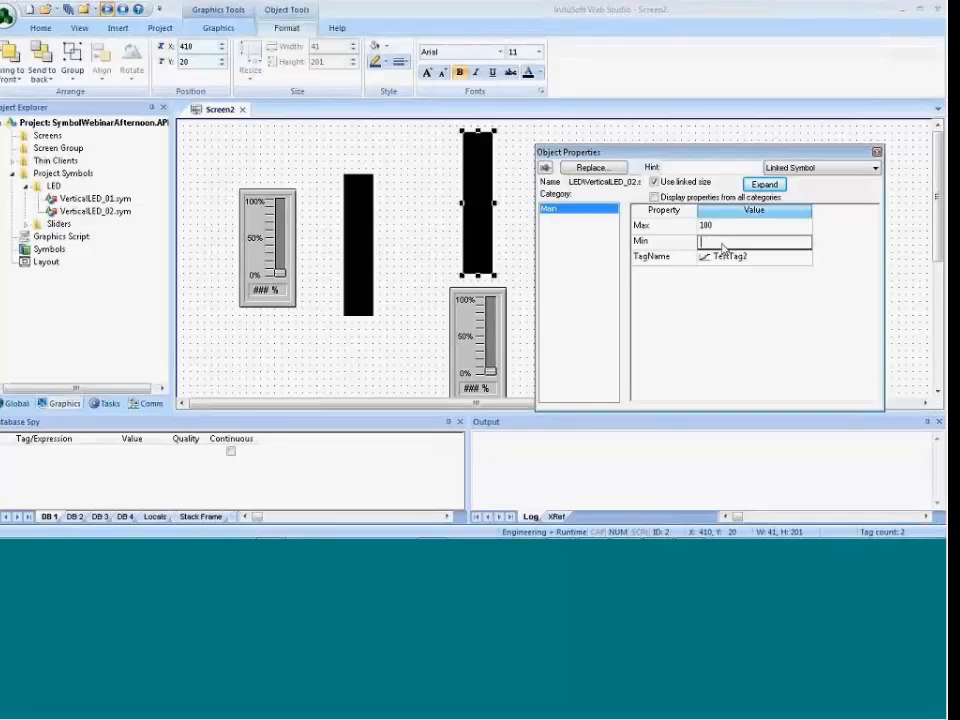
type("-100")
Set the Min property of the slider below the VerticalLED_02 bar to -100.
left_click(478, 330)
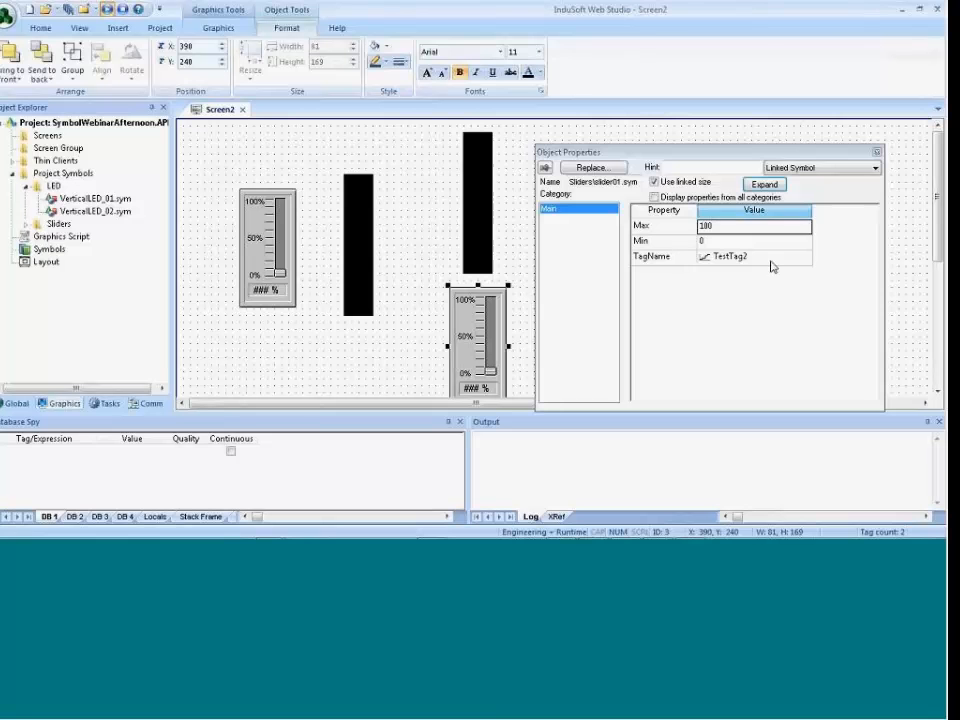
left_click(714, 243)
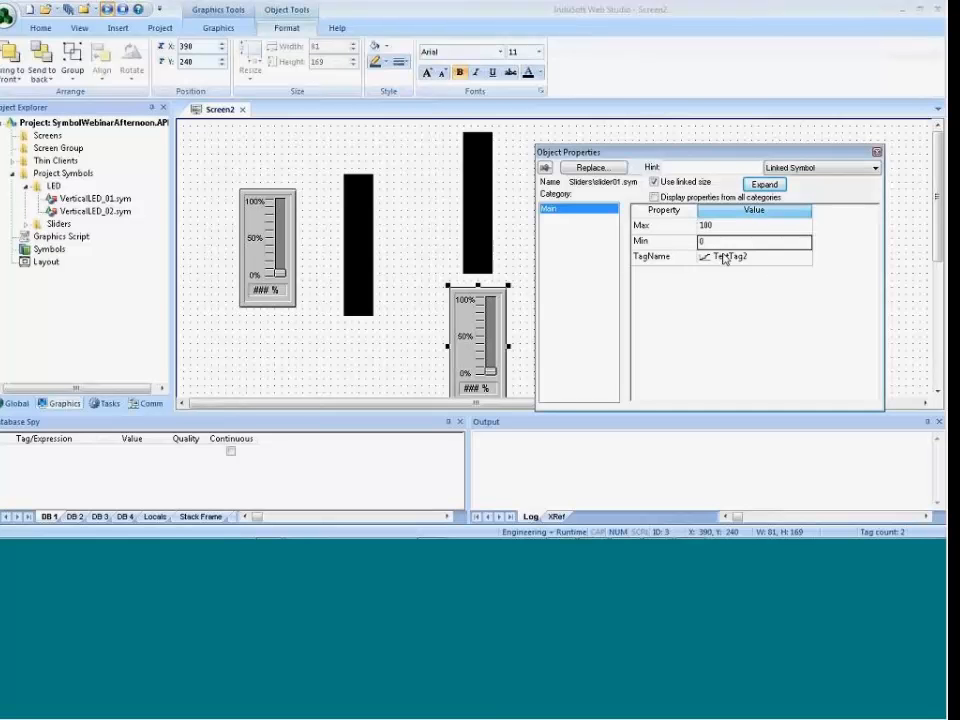
type("-100")
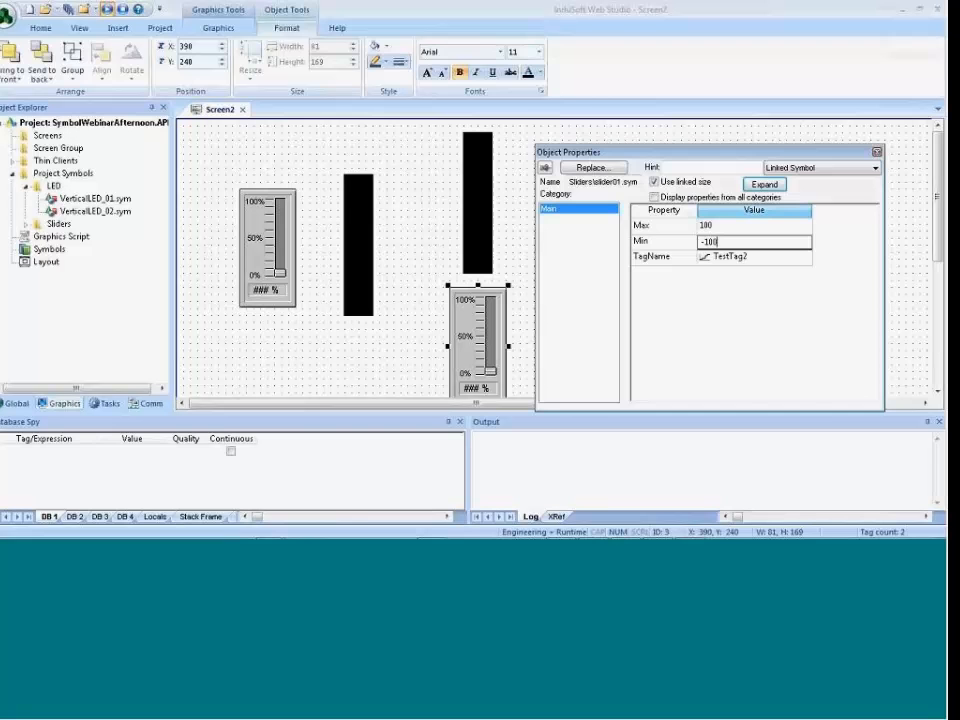
Test the second LED bar in the running screen by moving its slider through the -100 to 100 range, and return to the Screen2 editor.
left_click(523, 263)
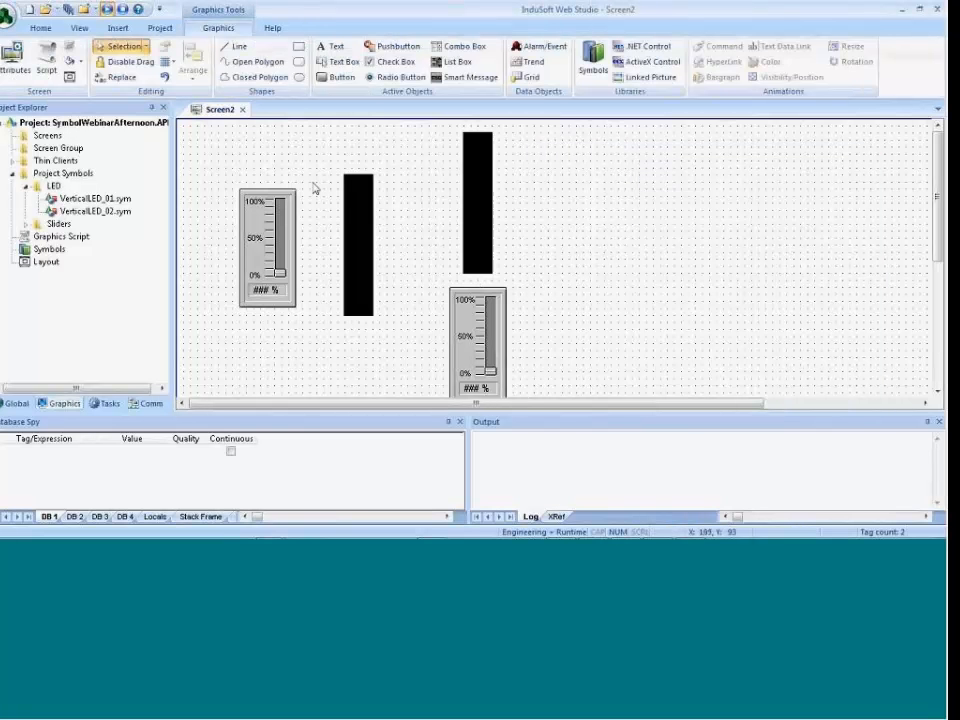
left_click(109, 11)
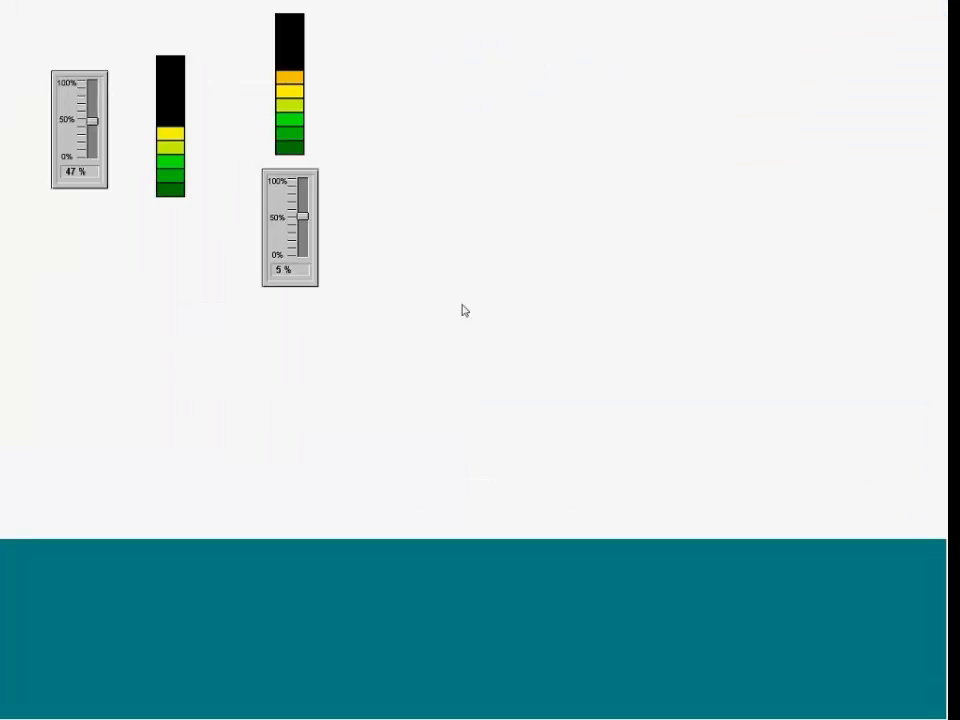
mouse_move(302, 216)
left_mouse_down()
mouse_move(298, 269)
mouse_move(302, 180)
mouse_move(301, 251)
mouse_move(297, 185)
mouse_move(302, 216)
left_mouse_up()
key("alt+Tab")
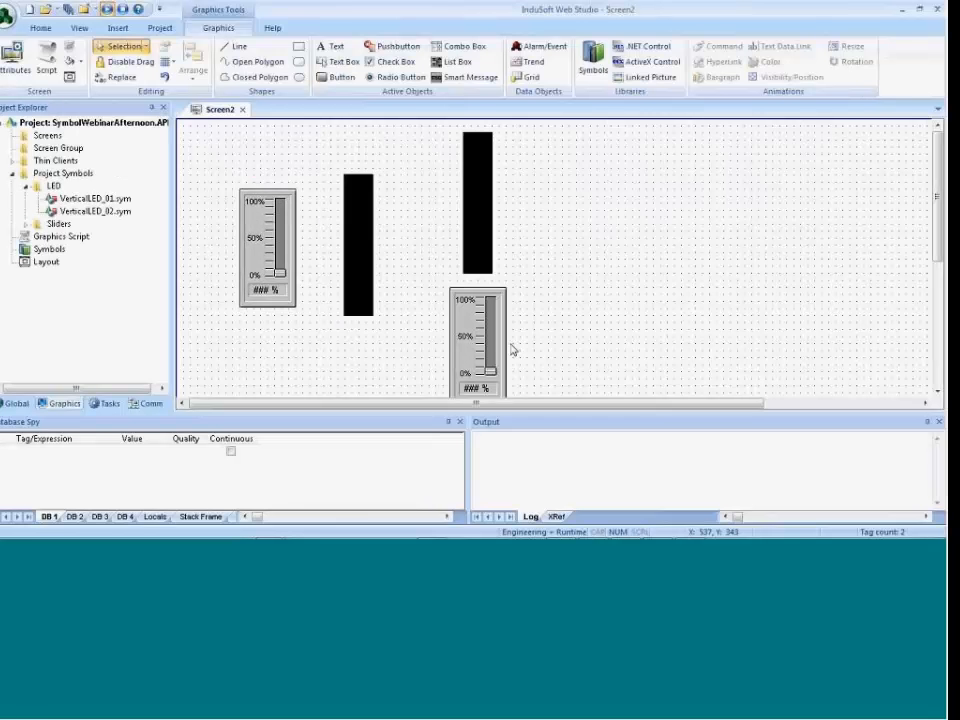
Review the Max, Min and TagName properties of the VerticalLED_02 bar and close its properties.
left_click(505, 345)
double_click(471, 230)
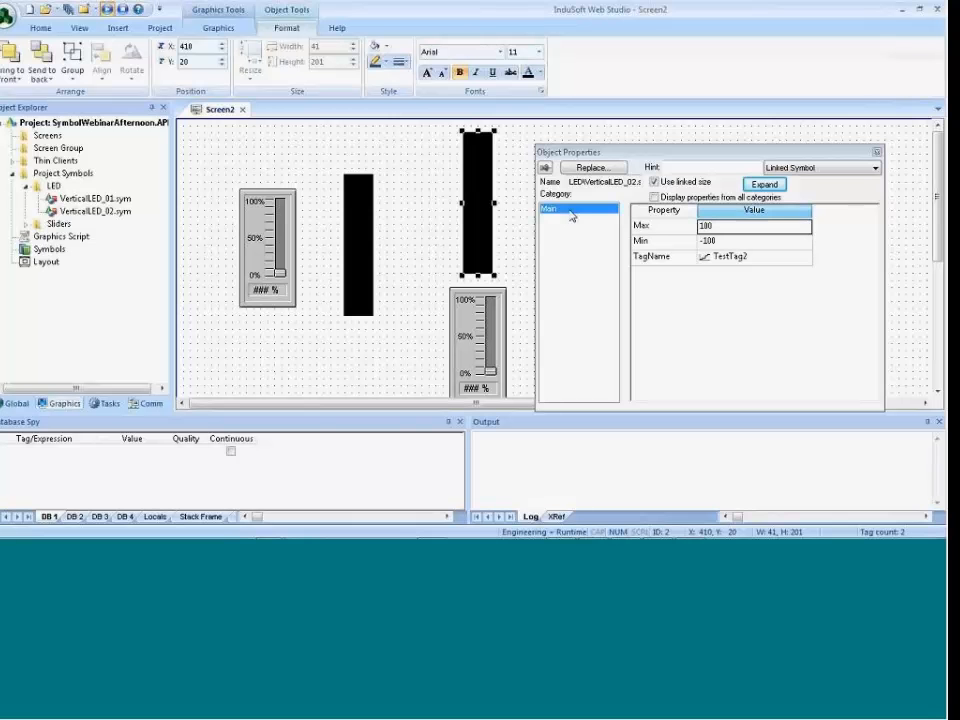
left_click_drag(622, 155, 316, 231)
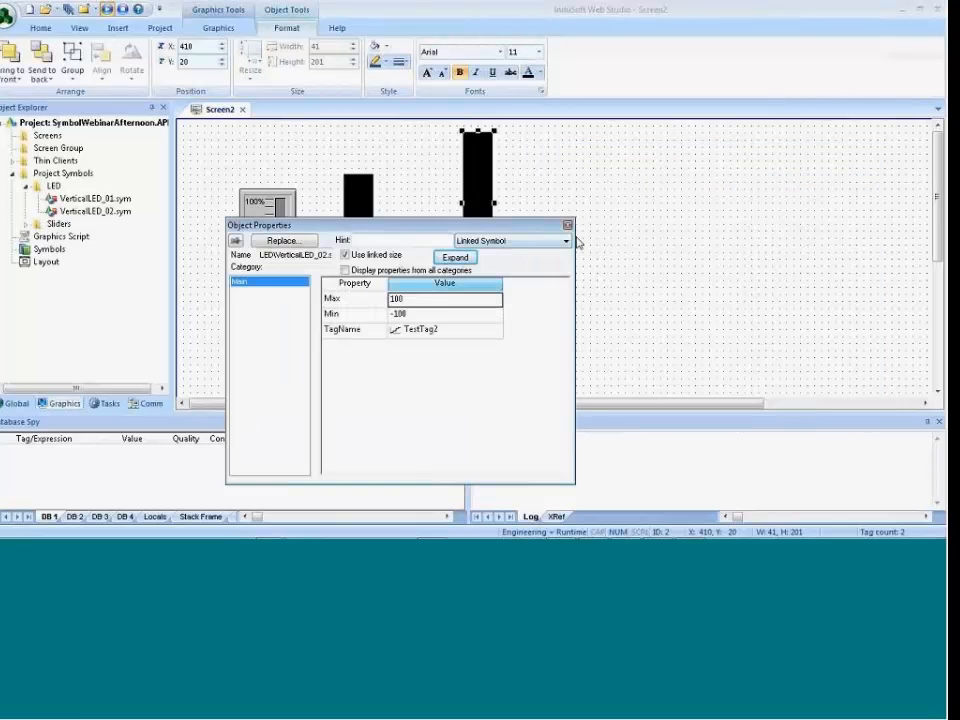
left_click(570, 225)
Open the linked symbol VerticalLED_02 for editing and move the whole LED bar about 200 right and 30 down.
right_click(487, 236)
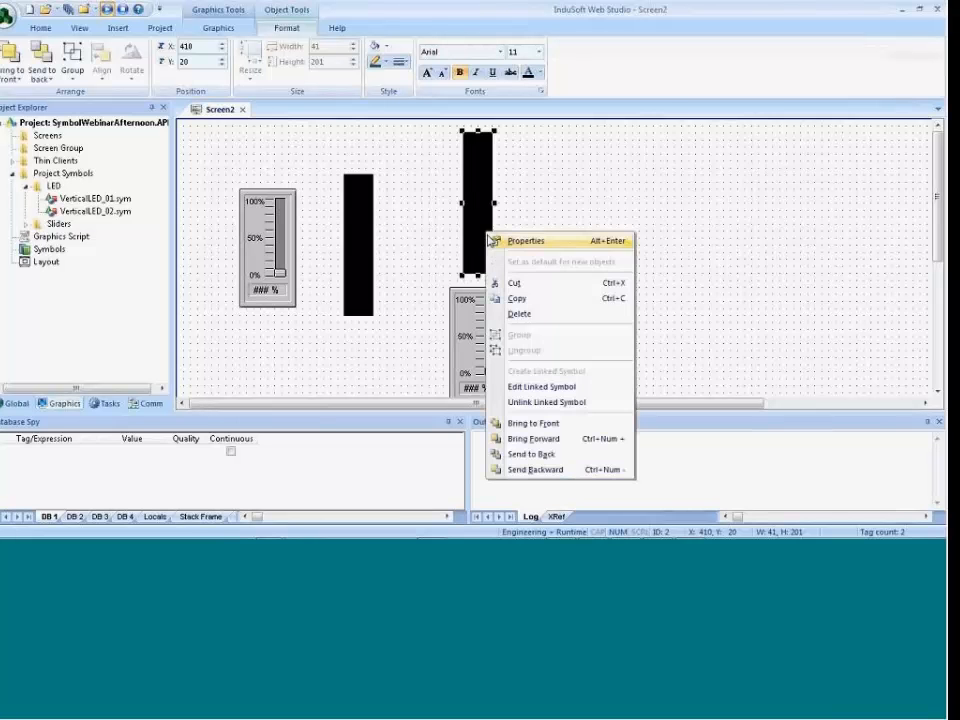
left_click(515, 386)
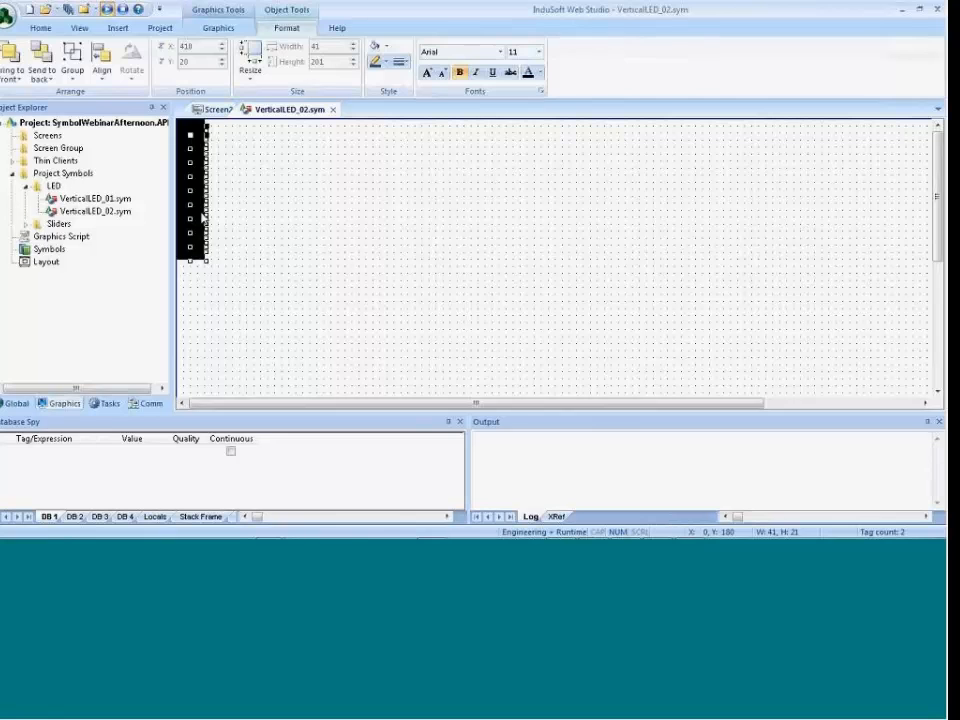
left_click_drag(246, 297, 341, 236)
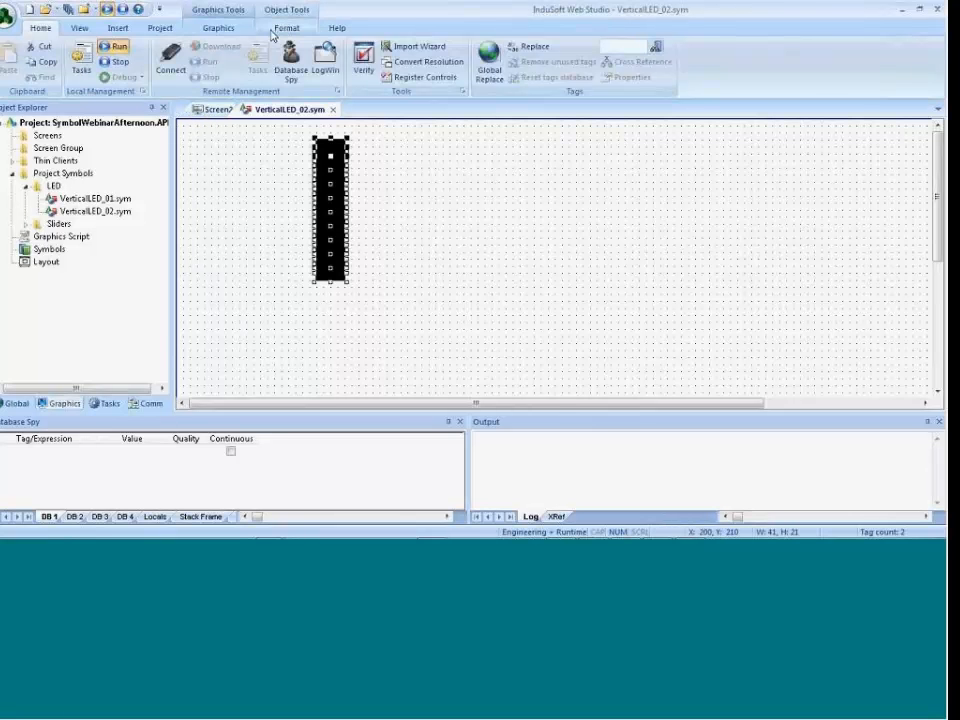
Draw a rectangle about 111 wide and 261 high over the LED bar, starting at about X 170, Y 20.
left_click(210, 28)
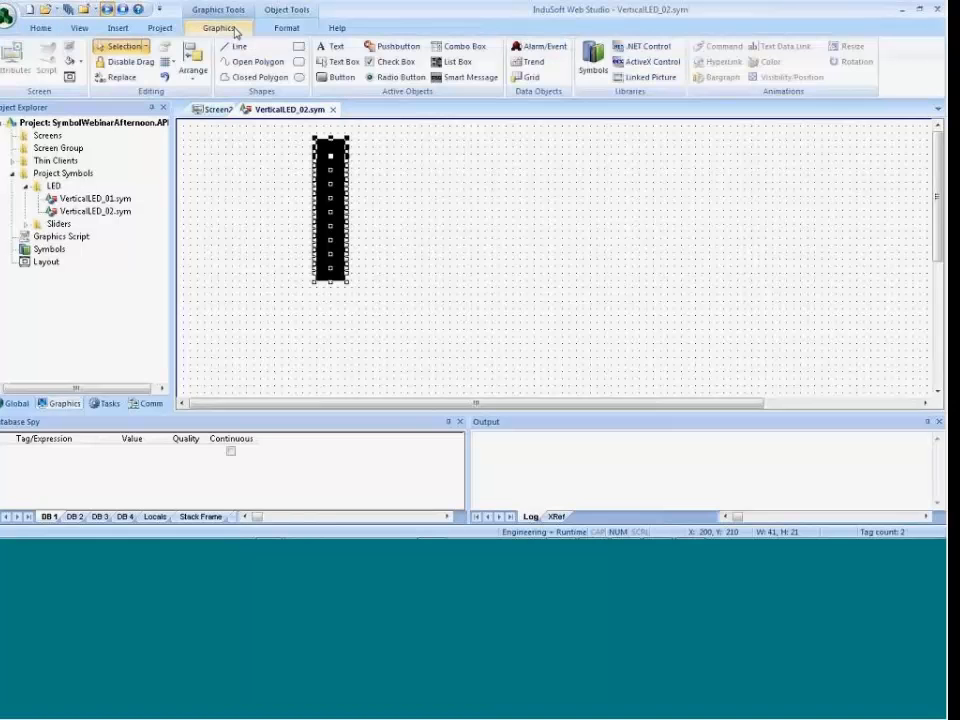
left_click(297, 47)
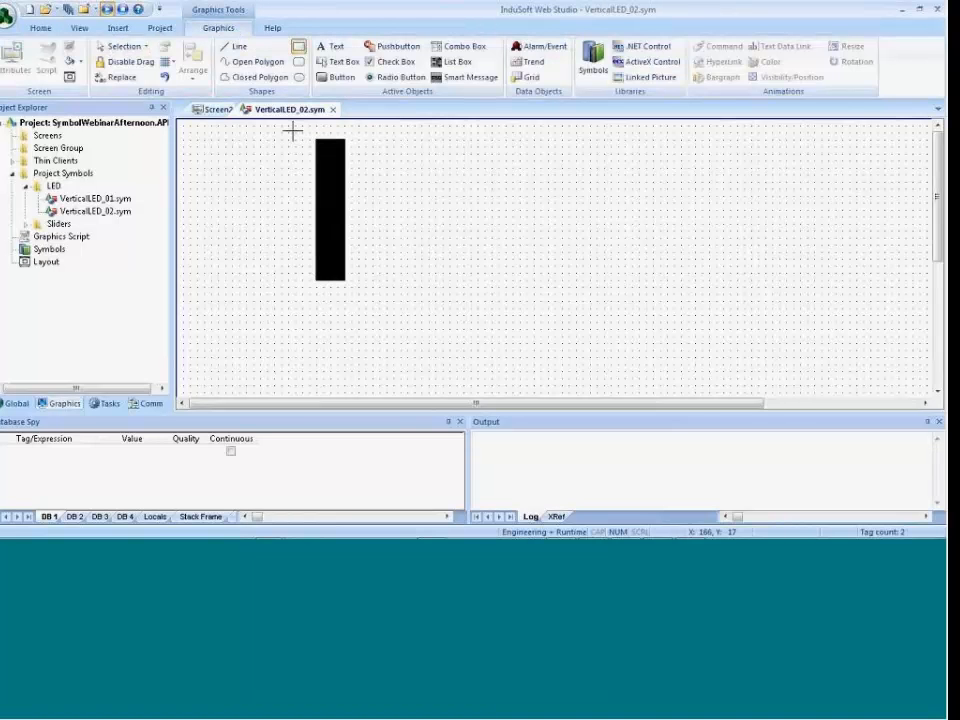
left_click_drag(293, 132, 372, 314)
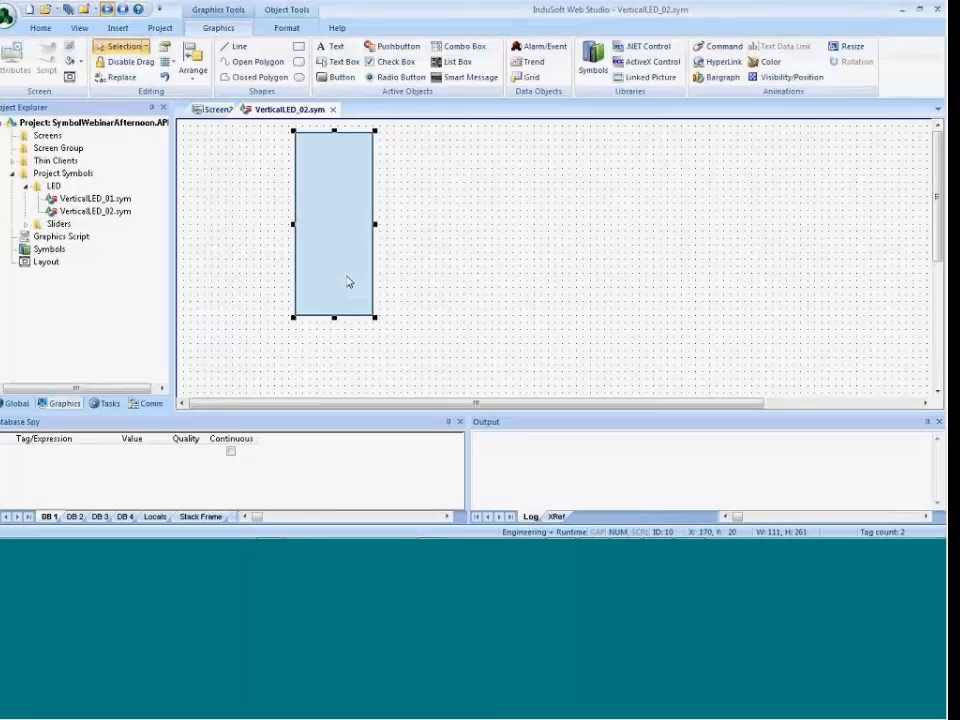
Give the new rectangle a Raised border and a gray background fill.
double_click(348, 281)
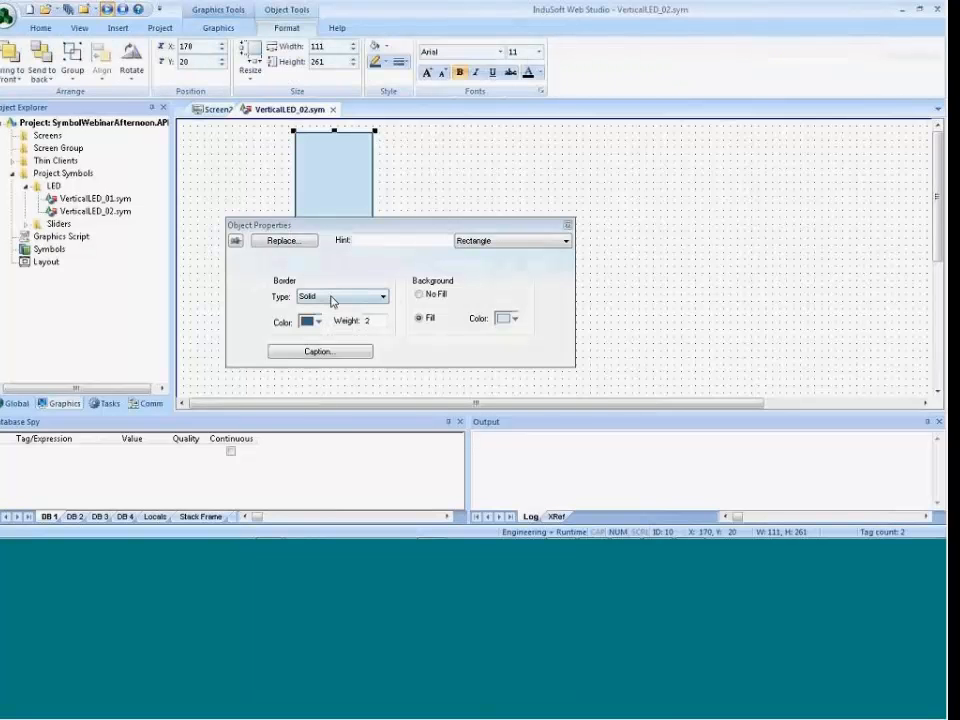
left_click(330, 298)
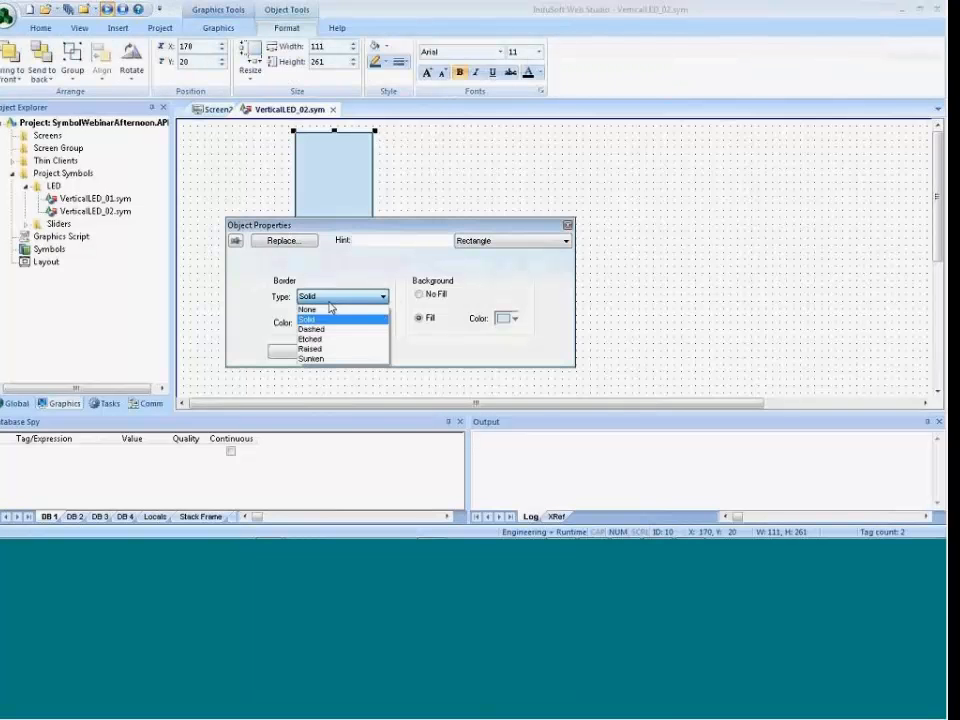
left_click(318, 349)
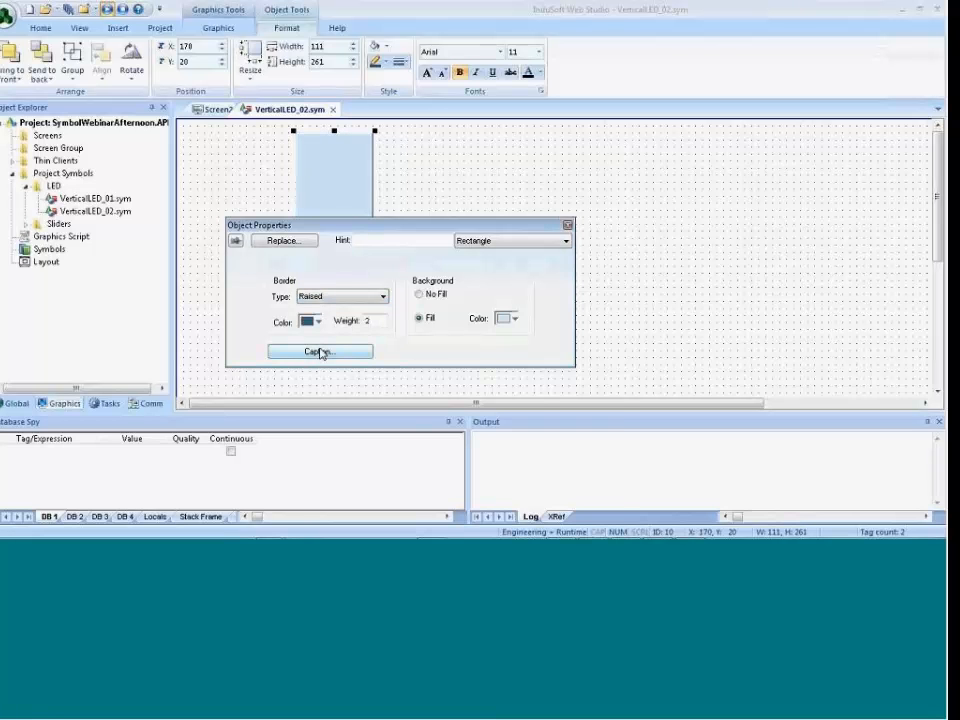
left_click(505, 318)
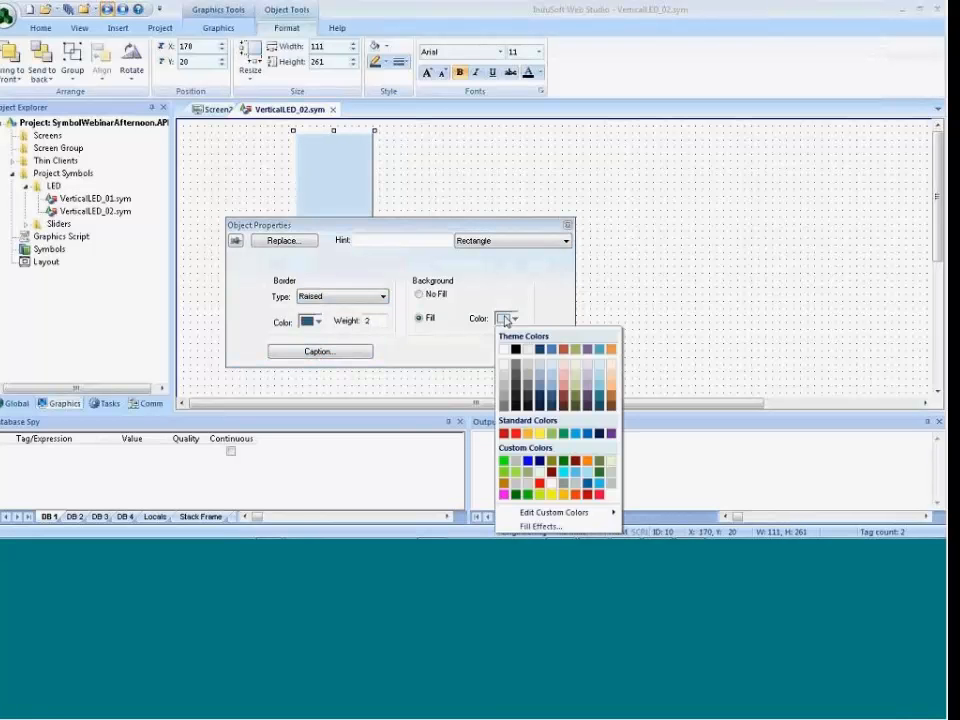
left_click(503, 392)
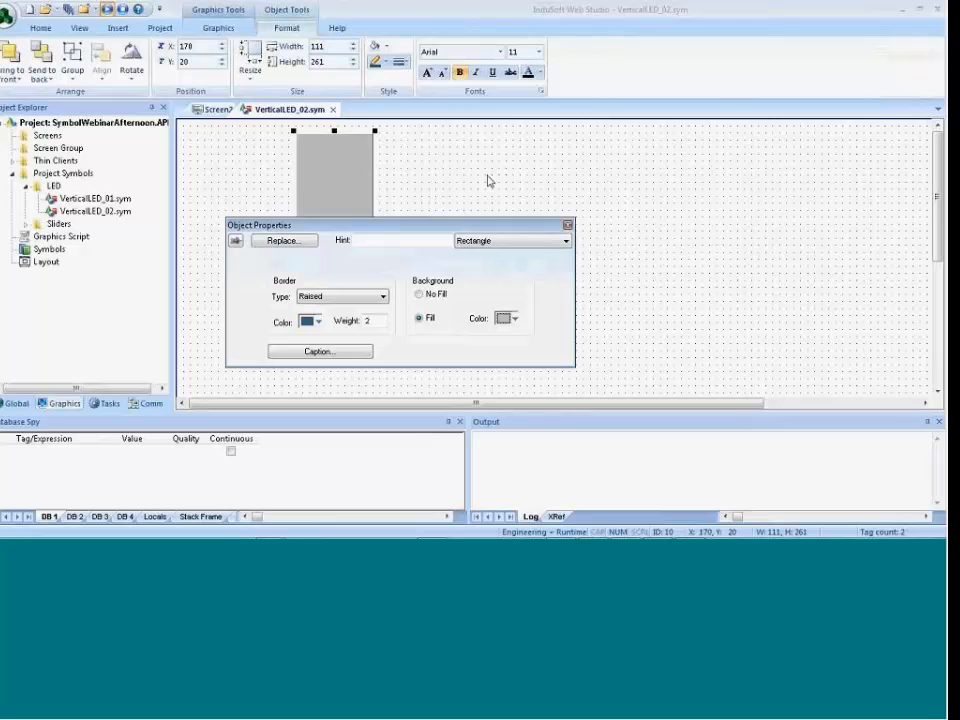
left_click(434, 204)
Duplicate the gray panel at about X 190, Y 30 and shrink the copy to about 76 by 178.
left_click(358, 251)
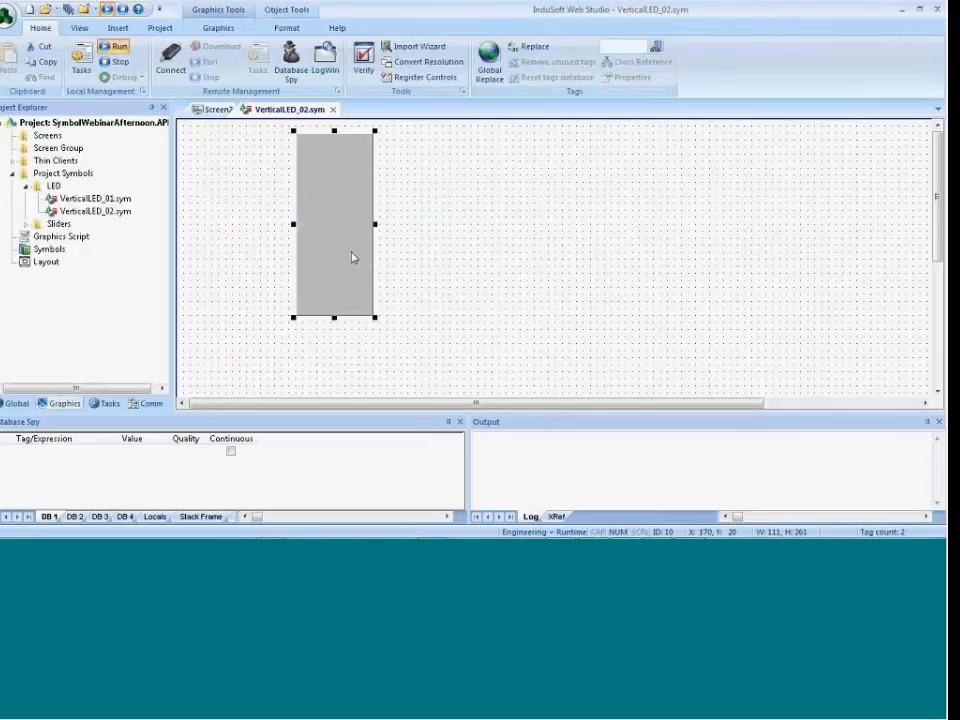
left_click_drag(354, 257, 363, 269)
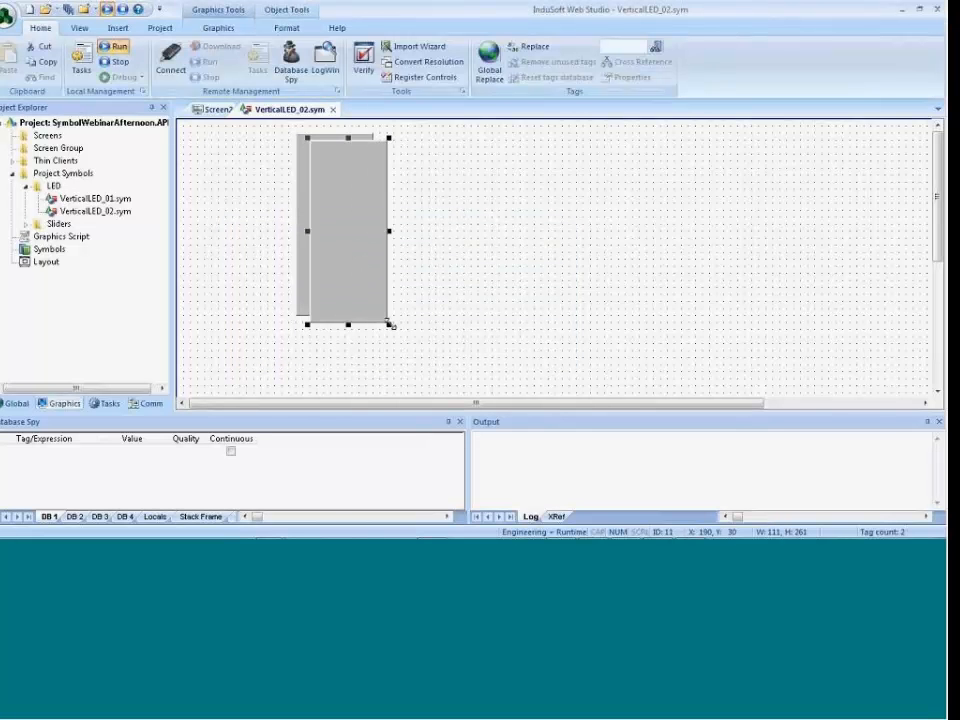
left_click_drag(391, 325, 366, 317)
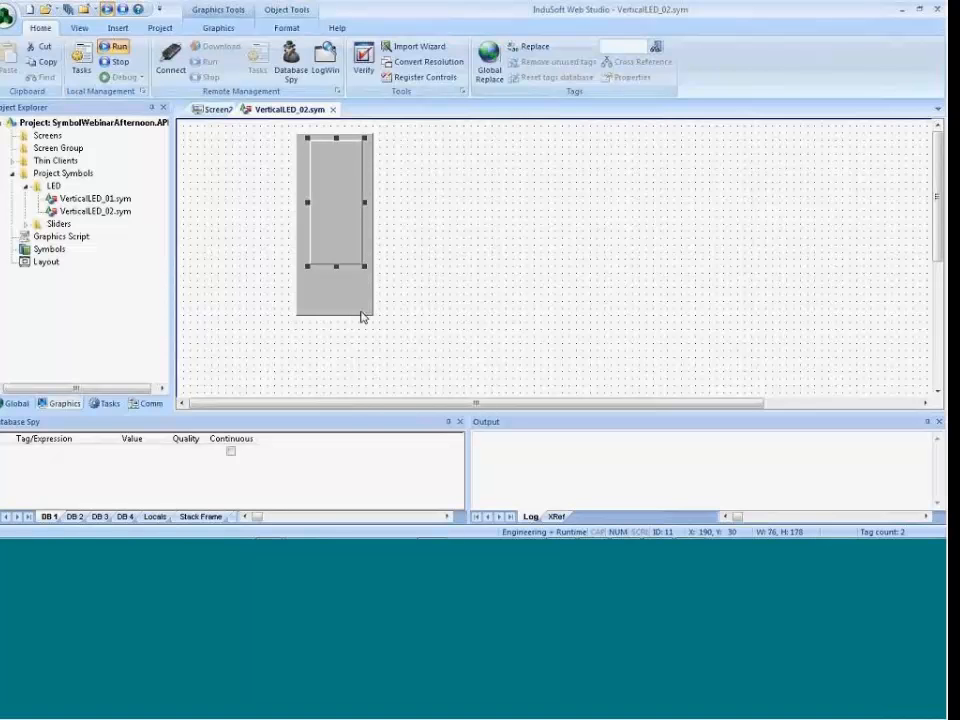
Change the border type of the smaller inner rectangle to Sunken.
double_click(349, 209)
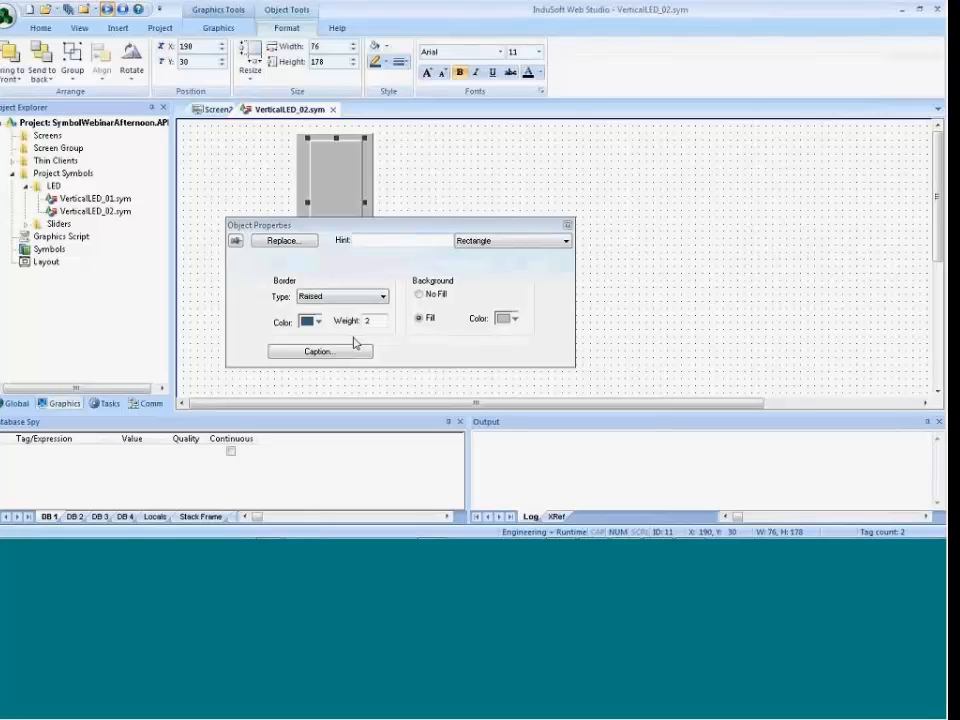
left_click(340, 296)
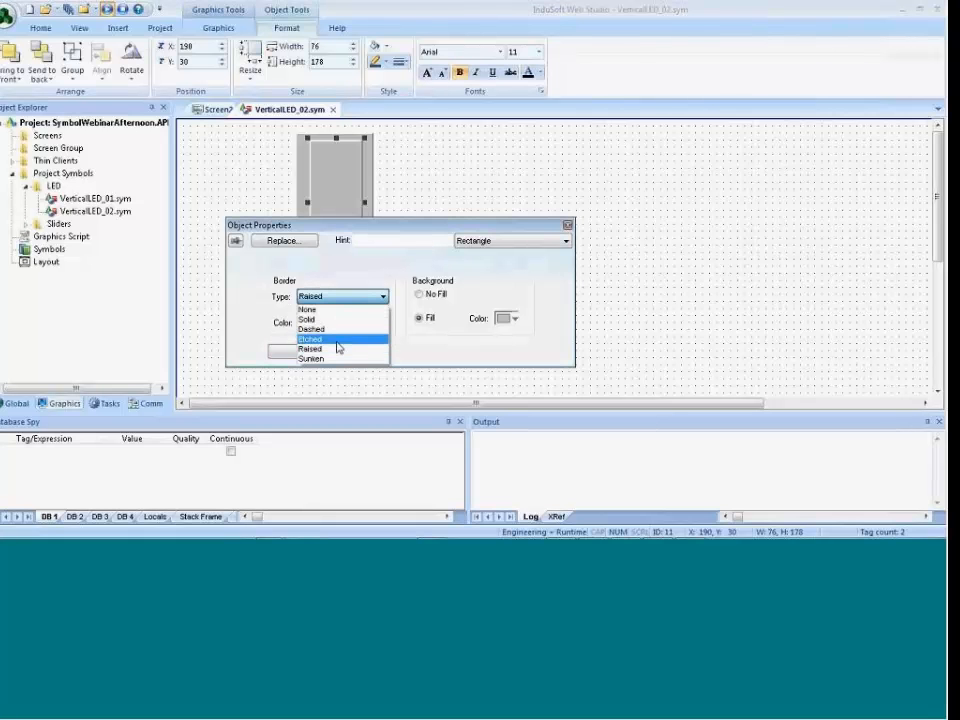
left_click(336, 346)
left_click(400, 198)
left_click(364, 218)
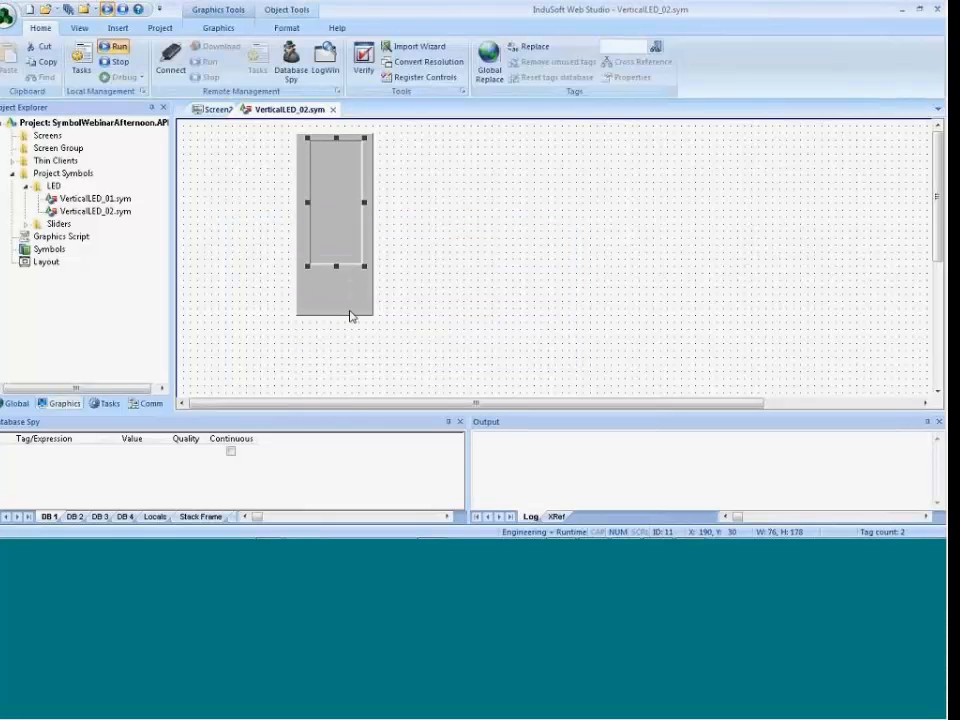
Send both gray rectangles to the back, behind the LED bar.
left_click(344, 299, "shift")
right_click(344, 299)
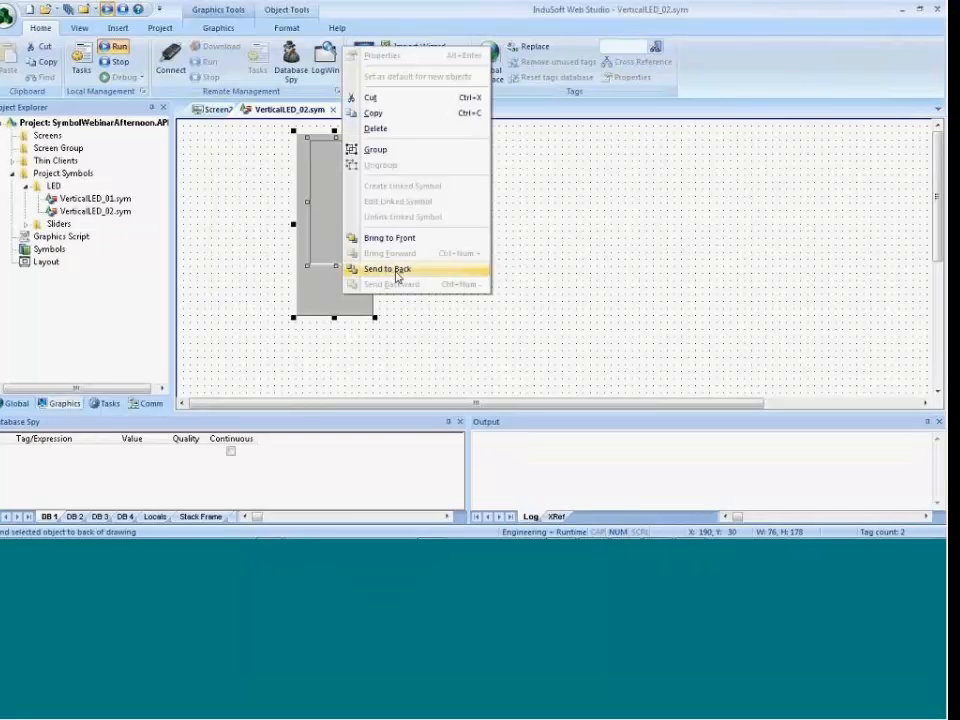
left_click(402, 268)
left_click(439, 317)
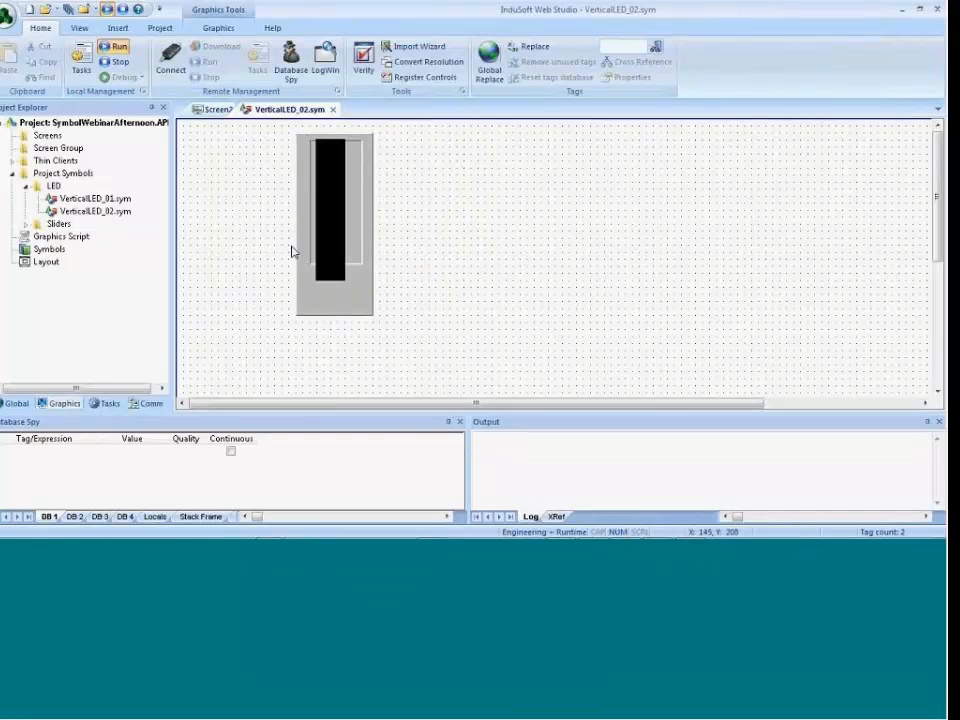
Extend the outer gray panel upward to Y 10, making it 271 high.
left_click(354, 240)
left_click(366, 238)
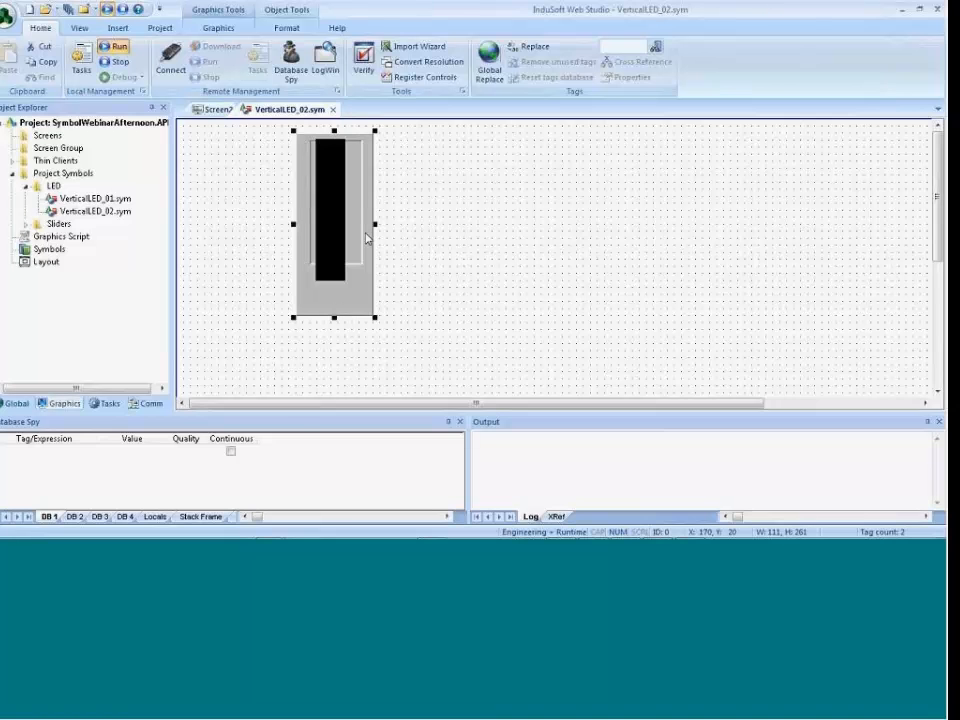
left_click(336, 137)
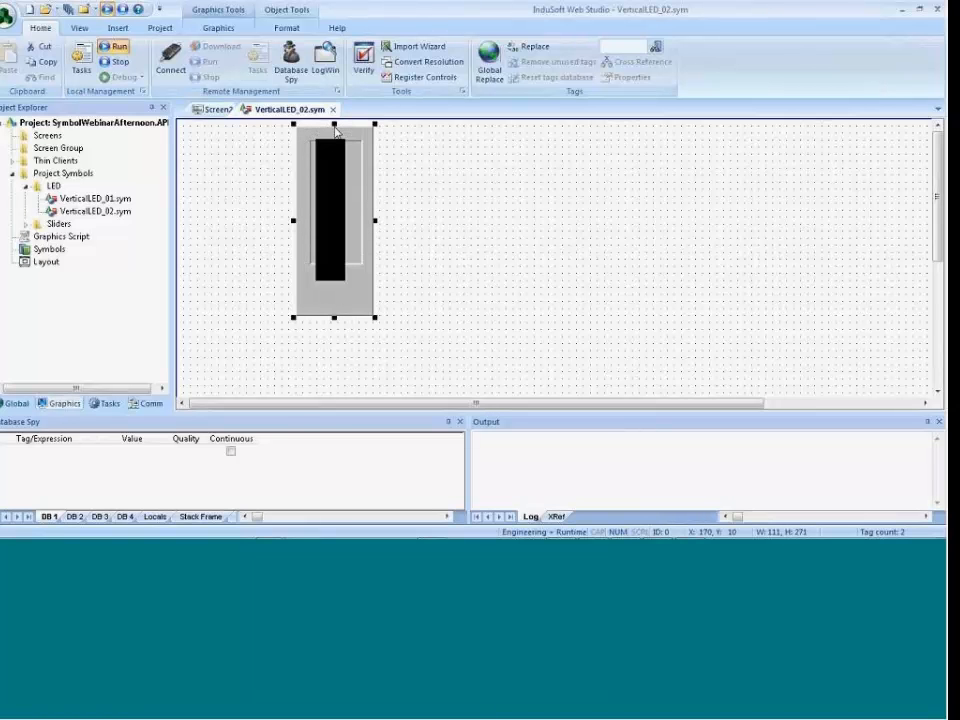
Fit the inner sunken frame around the LED bar, with its top at Y 20, width 61 and bottom edge just below the bar.
left_click_drag(335, 135, 335, 129)
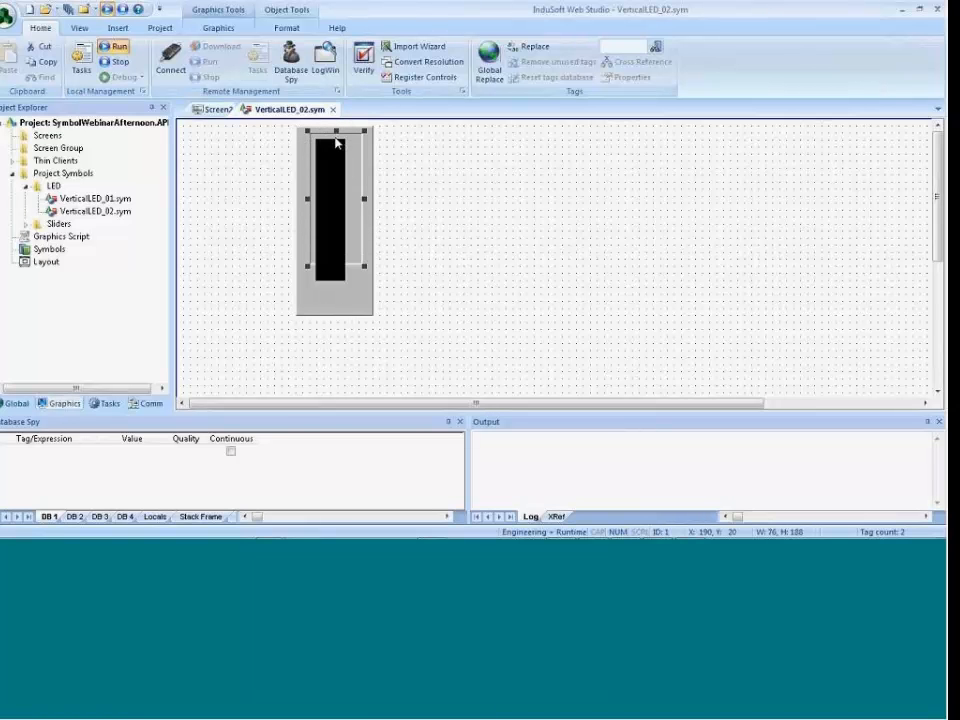
left_click_drag(364, 198, 354, 199)
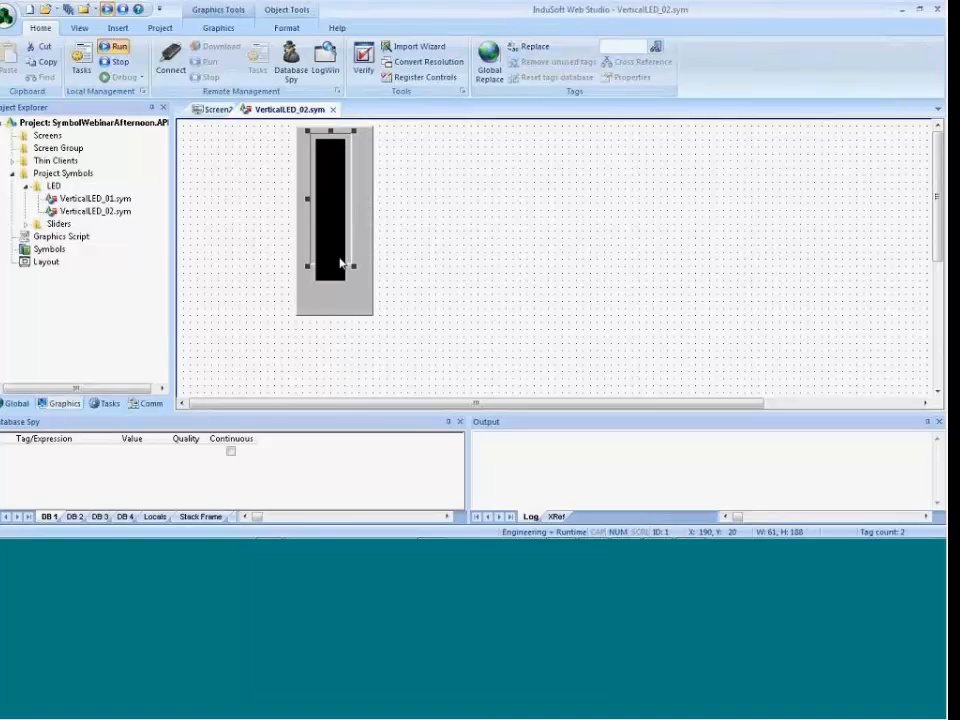
left_click_drag(331, 266, 331, 287)
left_click(405, 285)
Narrow the outer gray panel to a width of 101 so its margins around the inner frame are even.
left_click(372, 226)
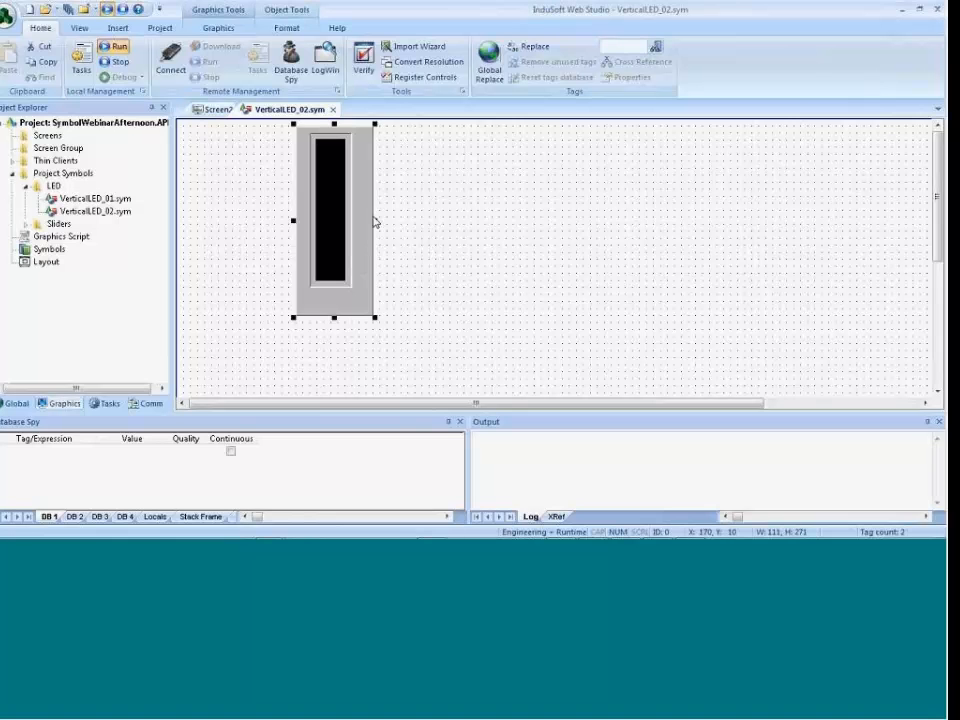
left_click_drag(375, 219, 367, 219)
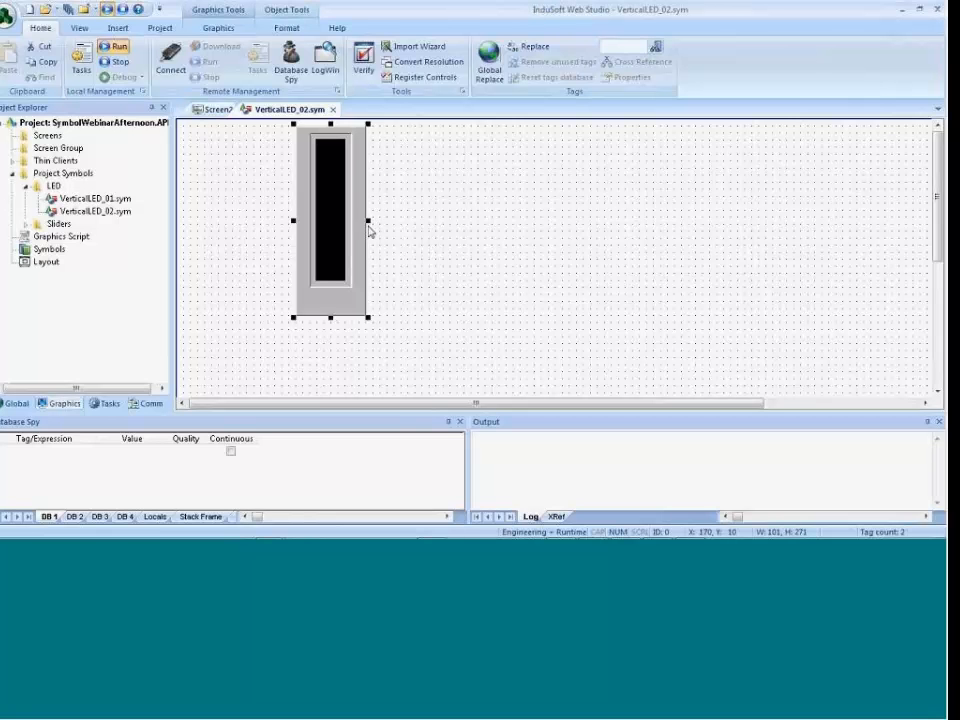
left_click(457, 297)
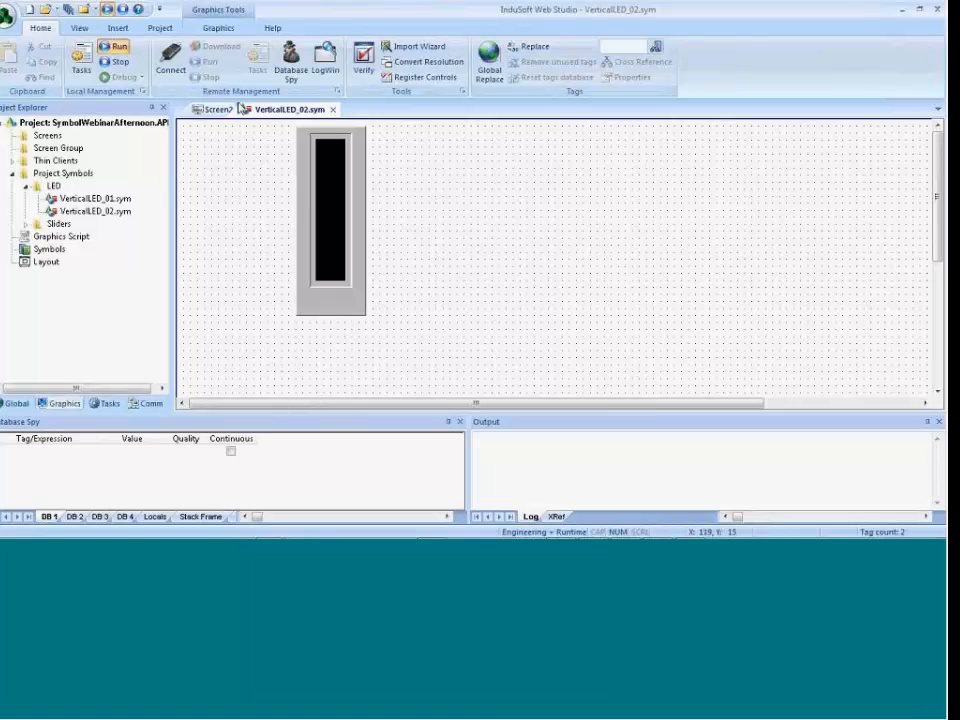
Draw a rectangle about 81 by 21 at X 180, Y 250, in the panel area below the LED bar.
left_click(218, 28)
left_click(298, 46)
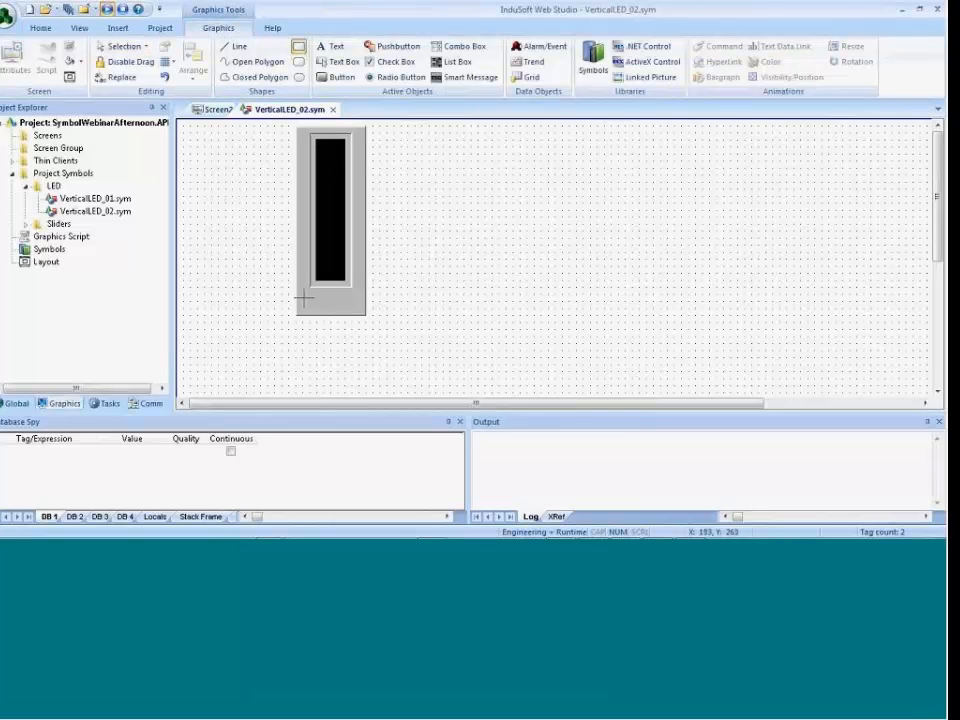
left_click_drag(300, 292, 362, 312)
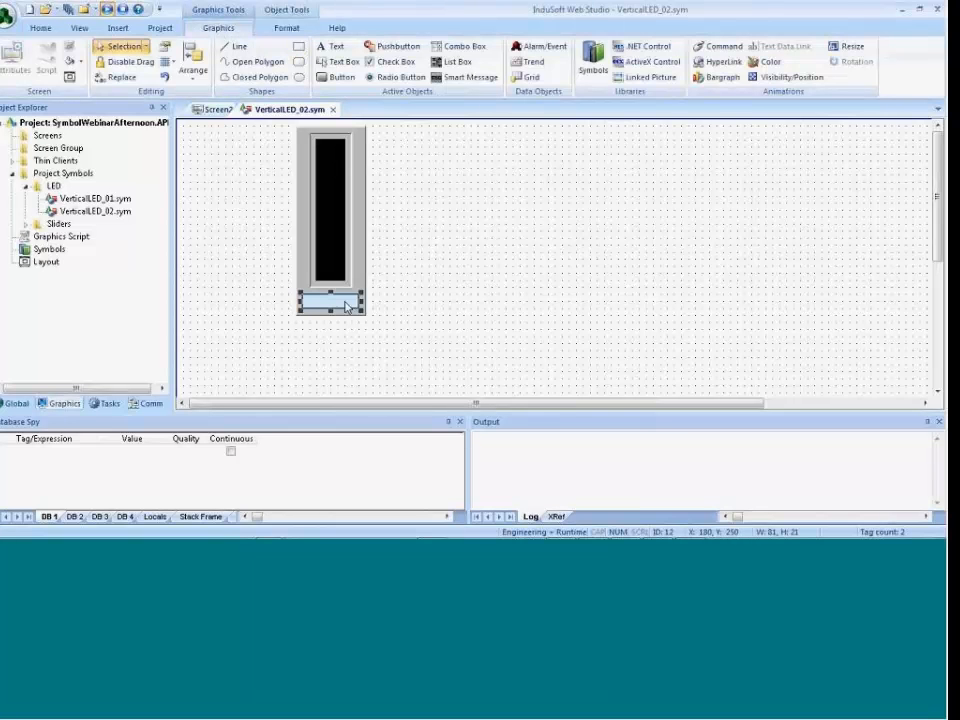
Set the small lower rectangle's border type to None and its background to No Fill.
double_click(348, 306)
left_click(333, 298)
left_click(329, 309)
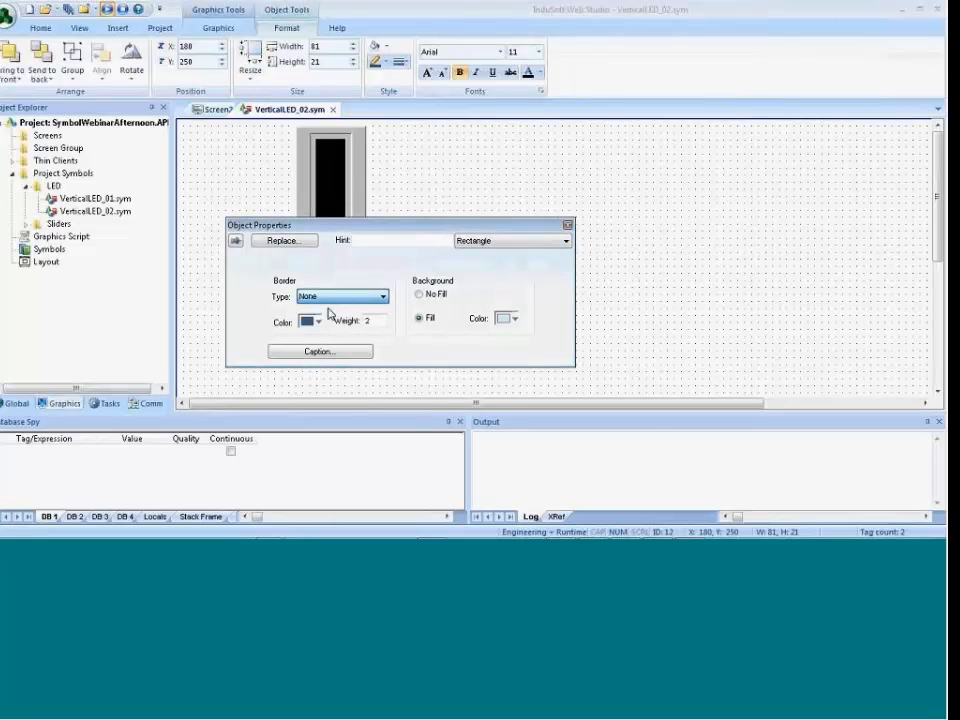
left_click(419, 294)
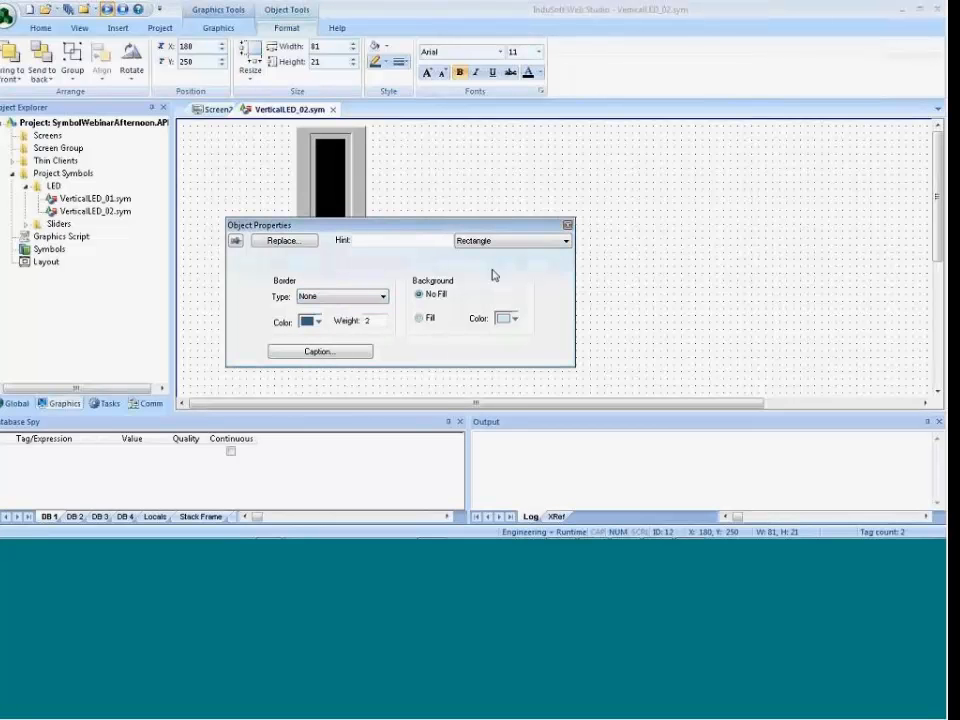
Give the borderless lower rectangle a caption that uses the #TagName: custom property.
left_click(344, 356)
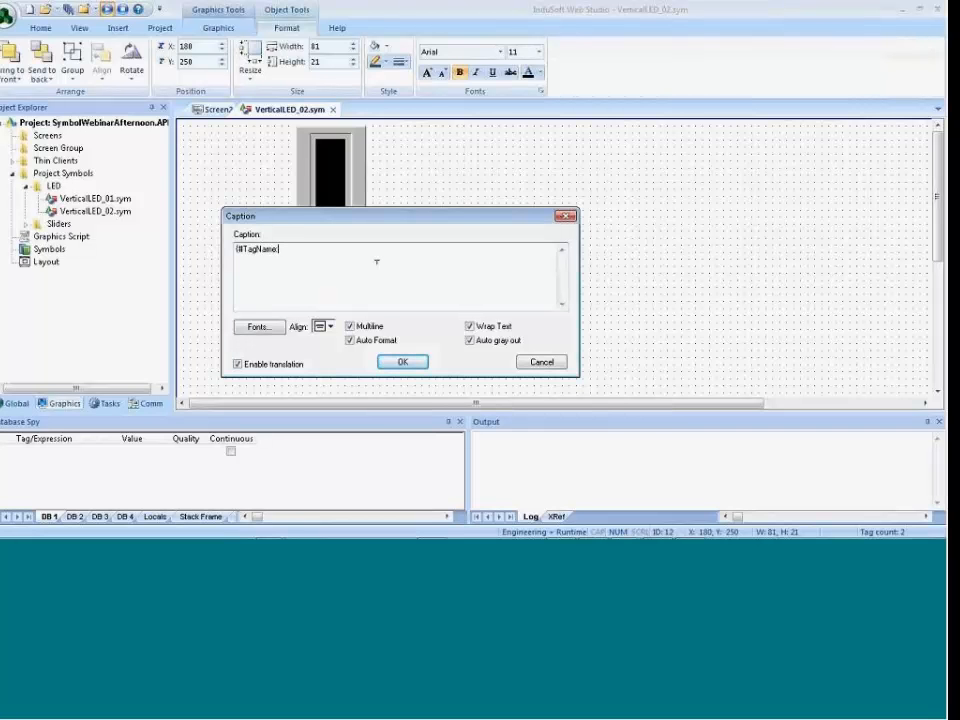
left_click(400, 363)
left_click(478, 181)
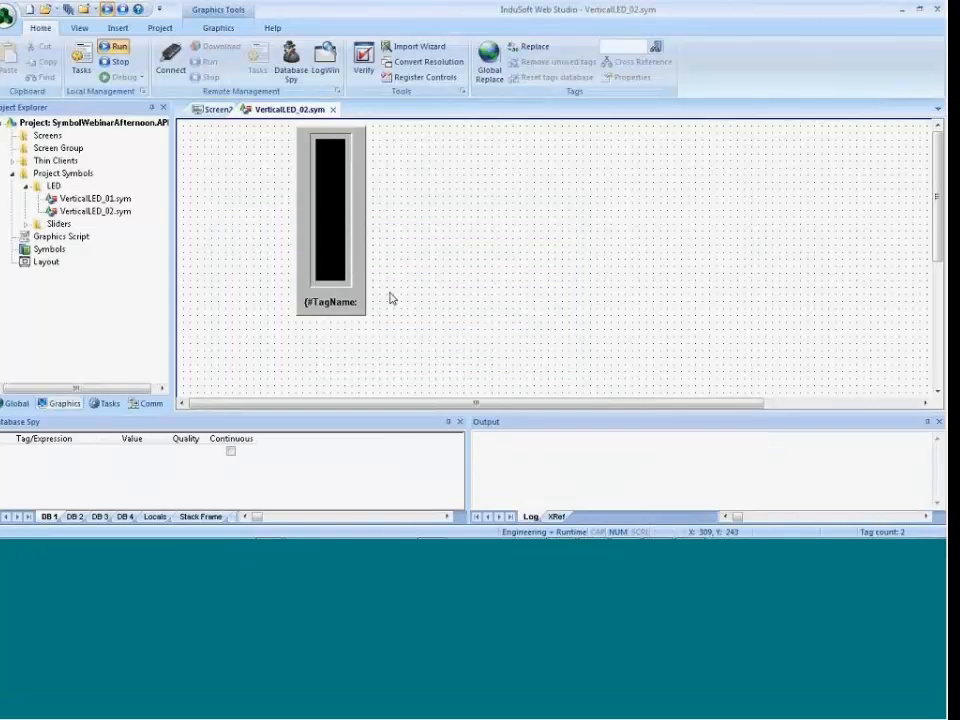
Close the VerticalLED_02 symbol with its changes saved and acknowledge the linked-symbol notice.
left_click(326, 308)
left_click(332, 109)
left_click(438, 323)
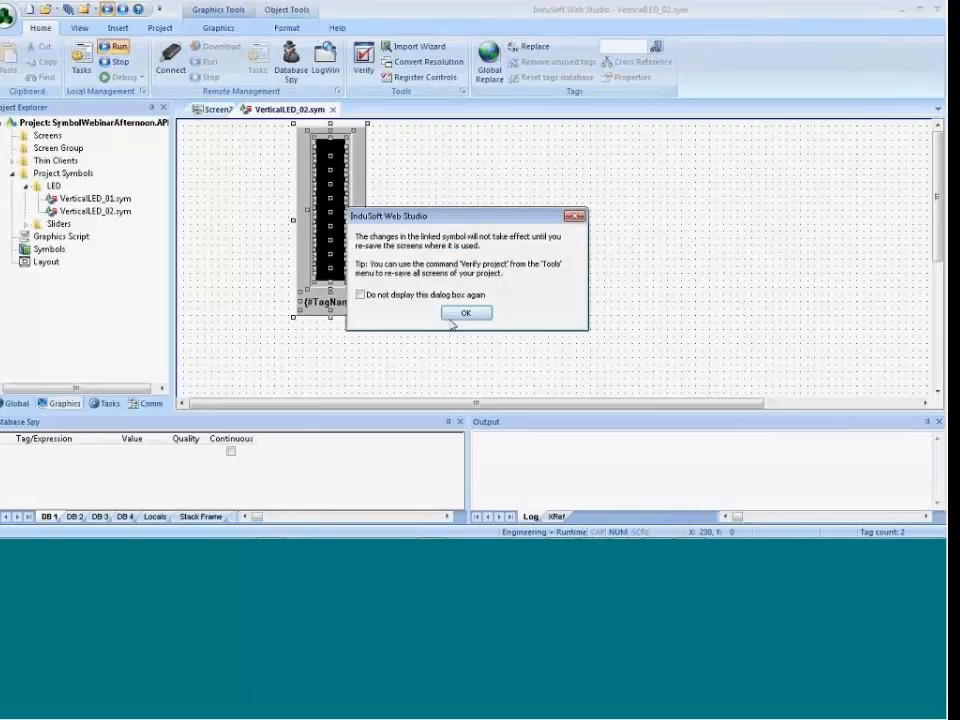
left_click(461, 313)
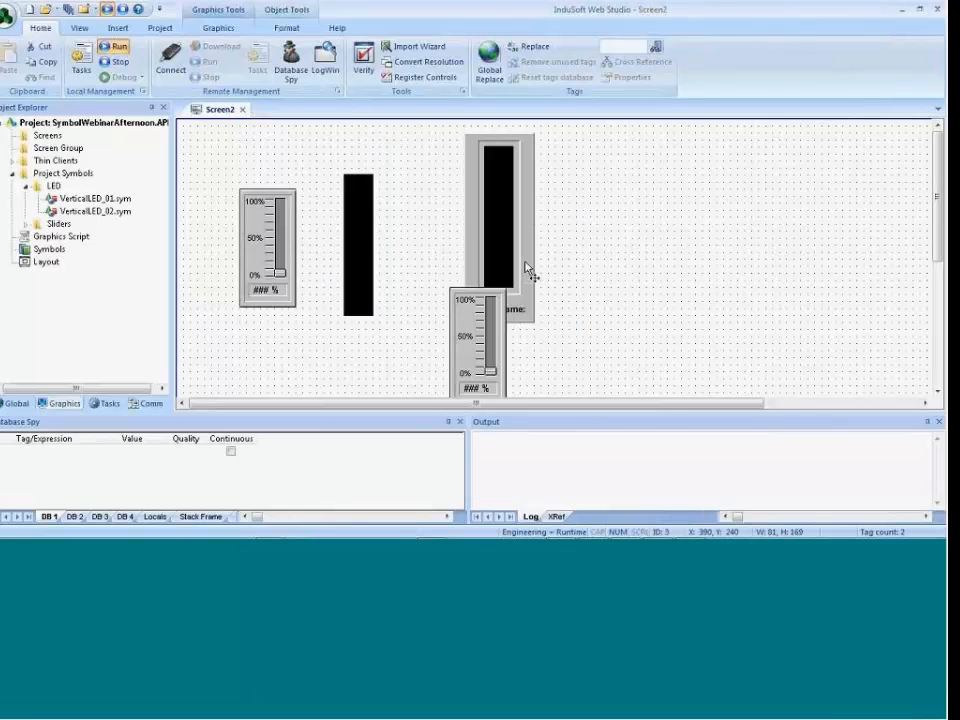
Move the second slider beside the framed LED at X 520, Y 40, and test it at runtime by raising it to 86%.
left_click_drag(471, 310, 562, 170)
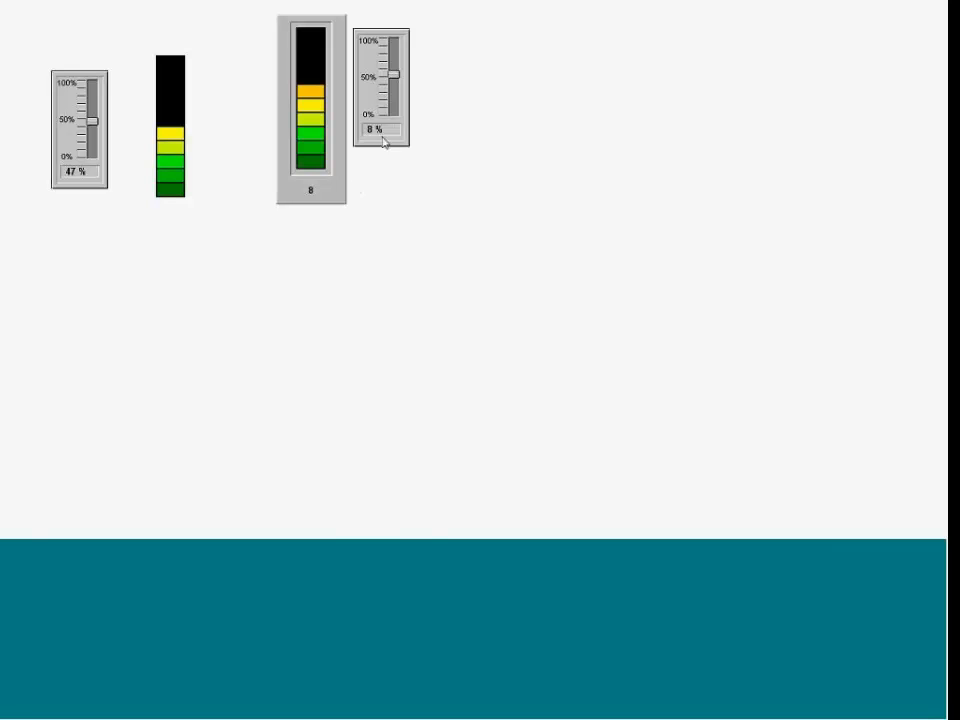
left_click_drag(394, 74, 393, 45)
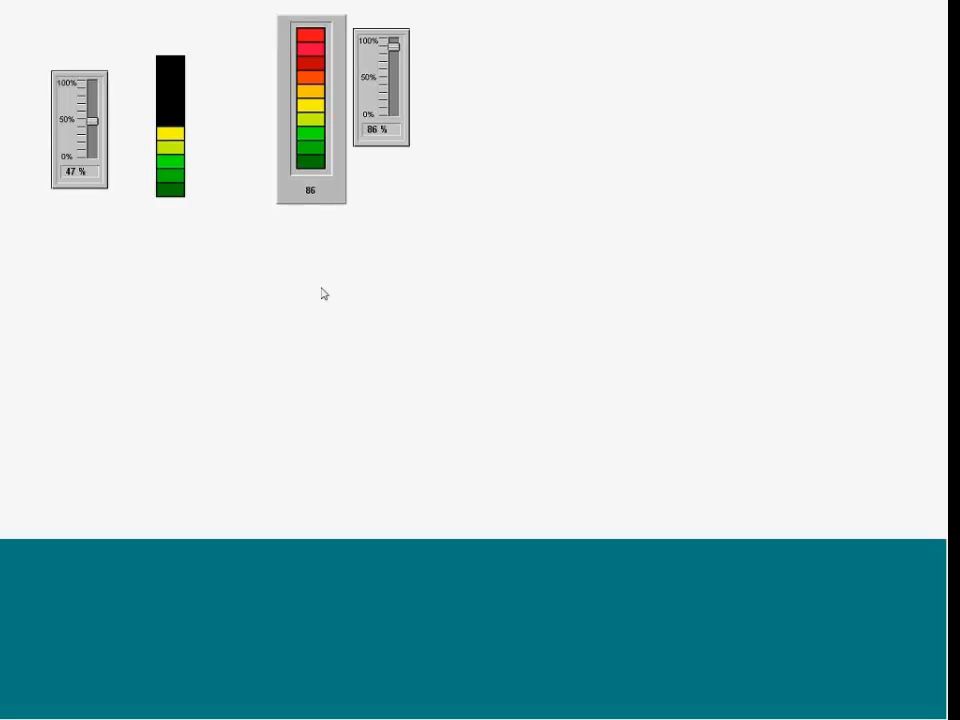
key("alt+Tab")
key("alt+Tab")
key("alt+Tab")
key("alt+Tab")
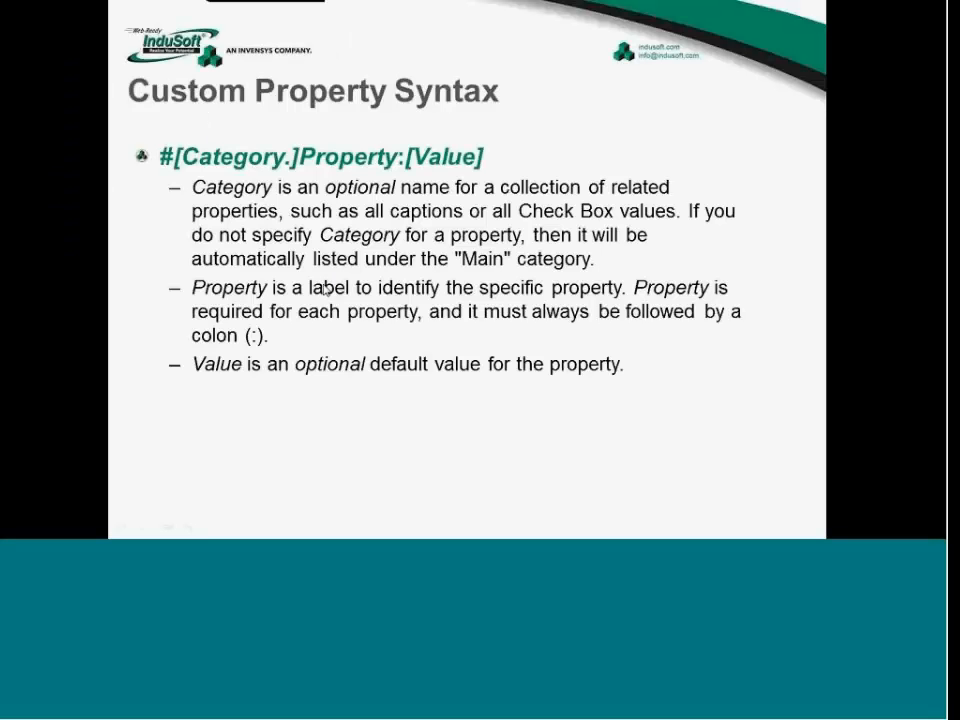
left_click(327, 289)
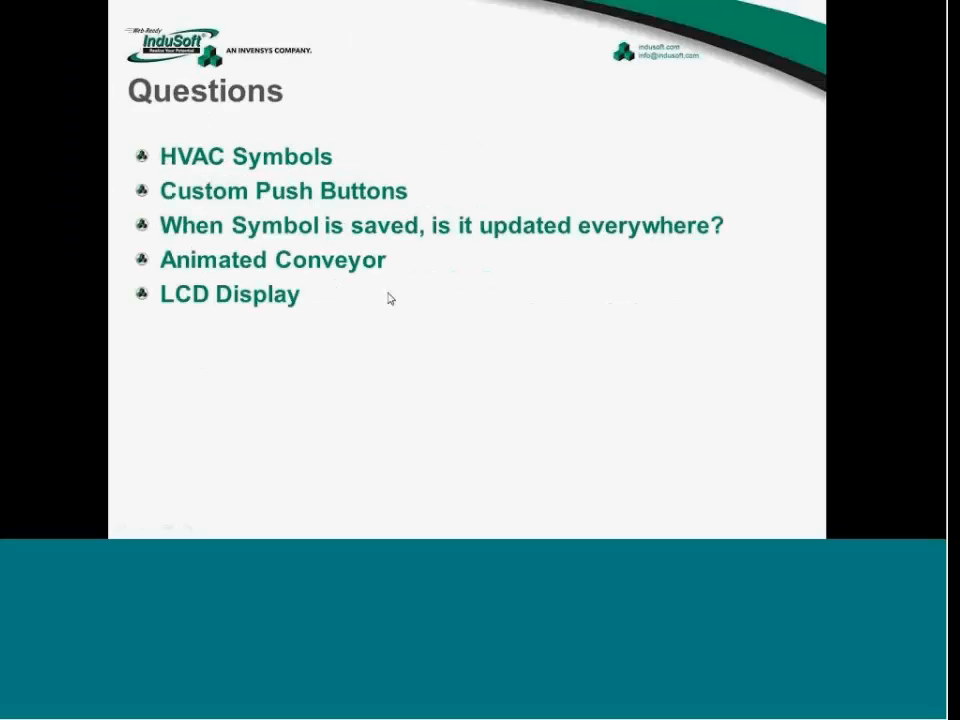
key("Left")
key("Left")
key("Left")
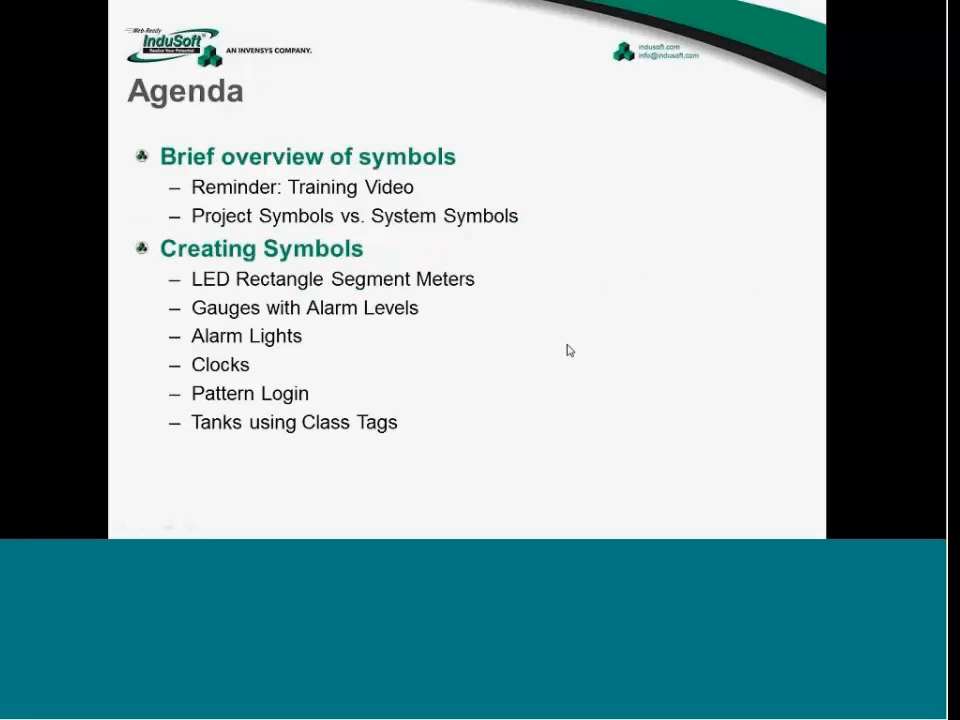
Switch back to InduSoft Web Studio, save the screen as LED and close it.
key("alt+Tab")
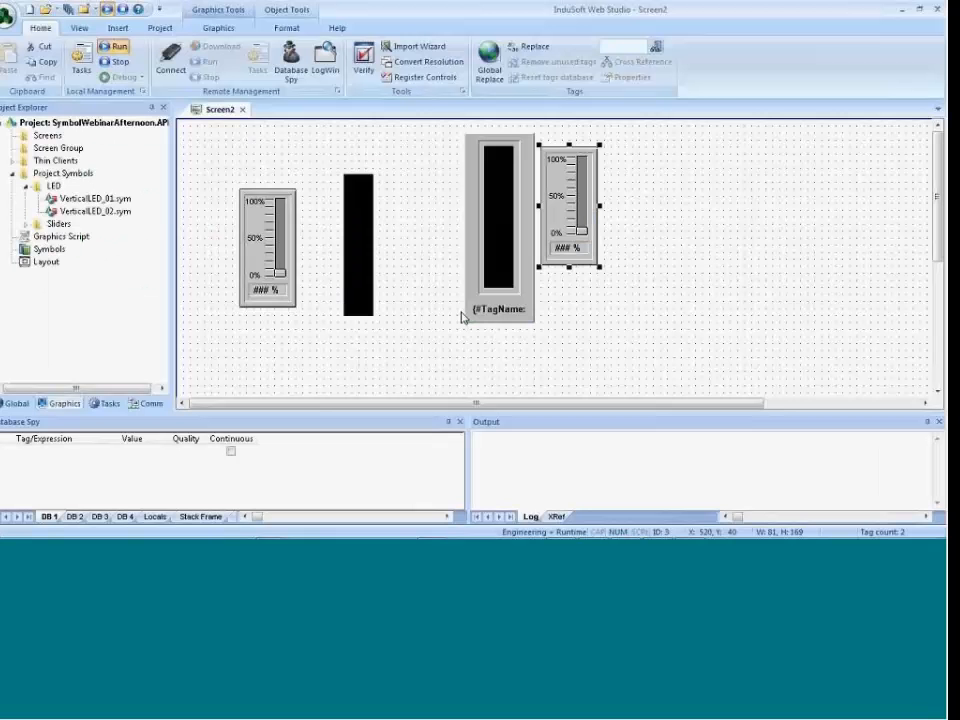
right_click(230, 112)
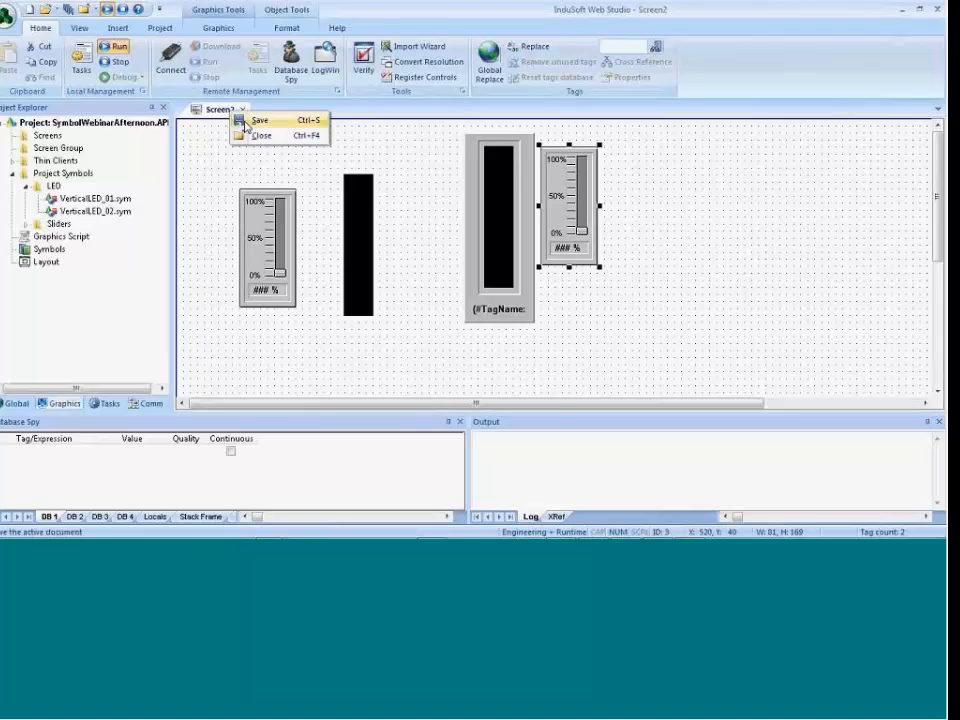
left_click(257, 120)
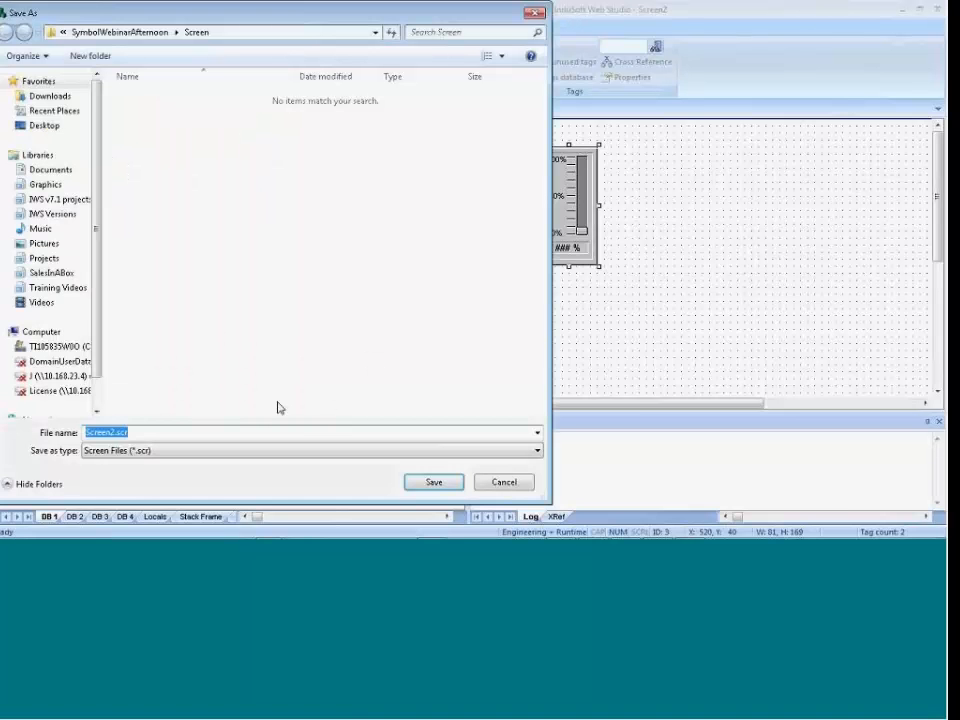
type("LED")
key("Return")
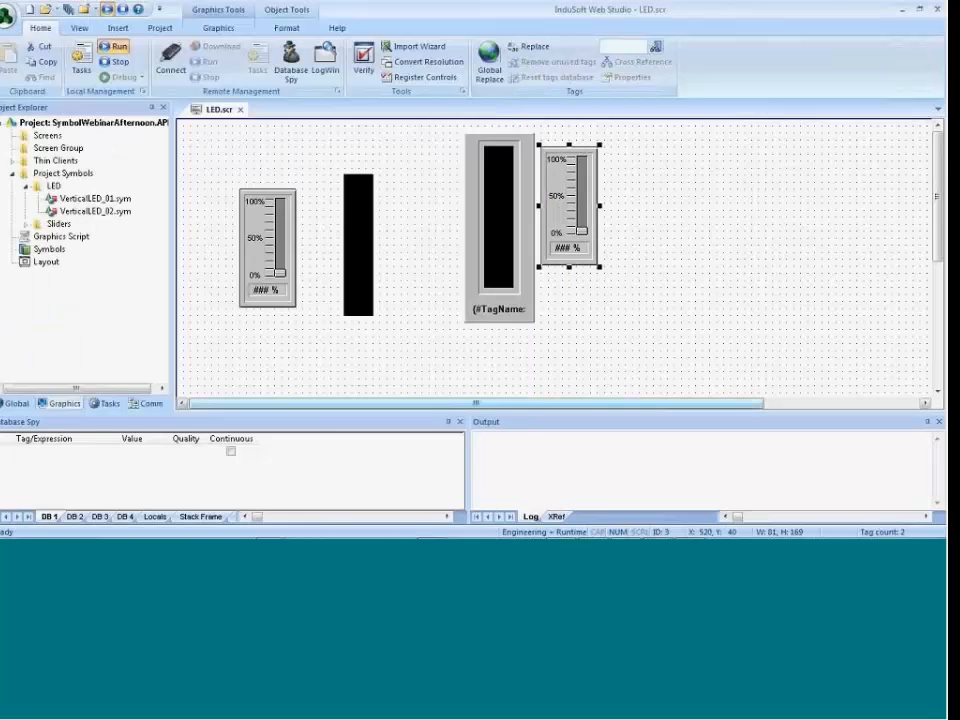
left_click(241, 111)
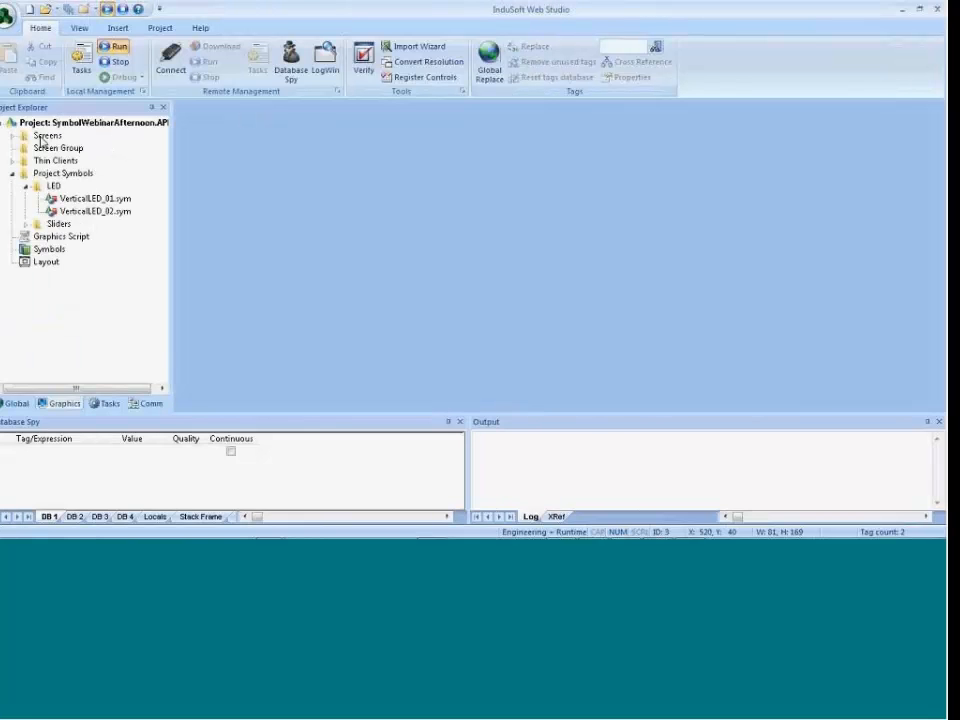
Create a new screen, keeping the default attributes of 1366 by 768.
right_click(48, 135)
left_click(68, 143)
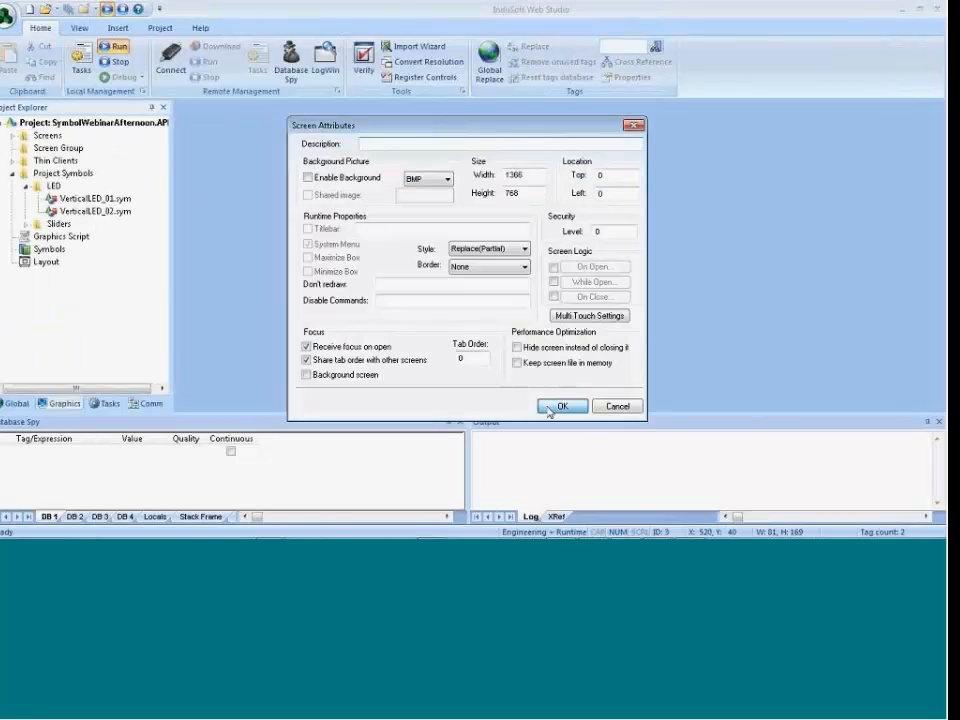
left_click(561, 406)
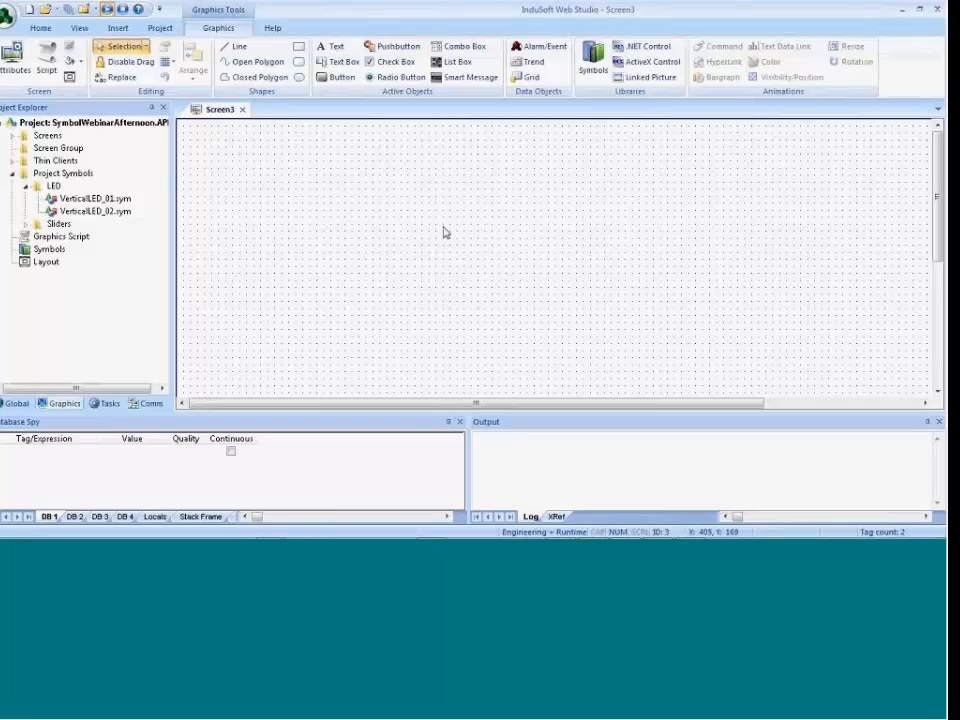
Draw an ellipse at X 270, Y 80 on the blank screen and set its width and height to 256.
left_click(302, 78)
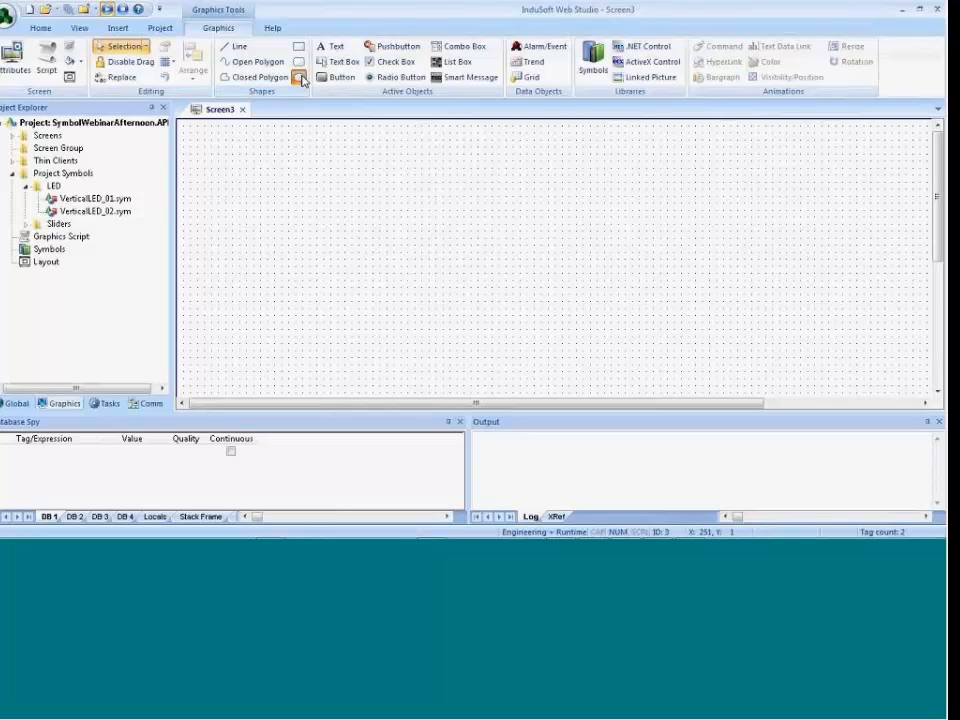
left_click_drag(366, 173, 522, 325)
left_click(290, 28)
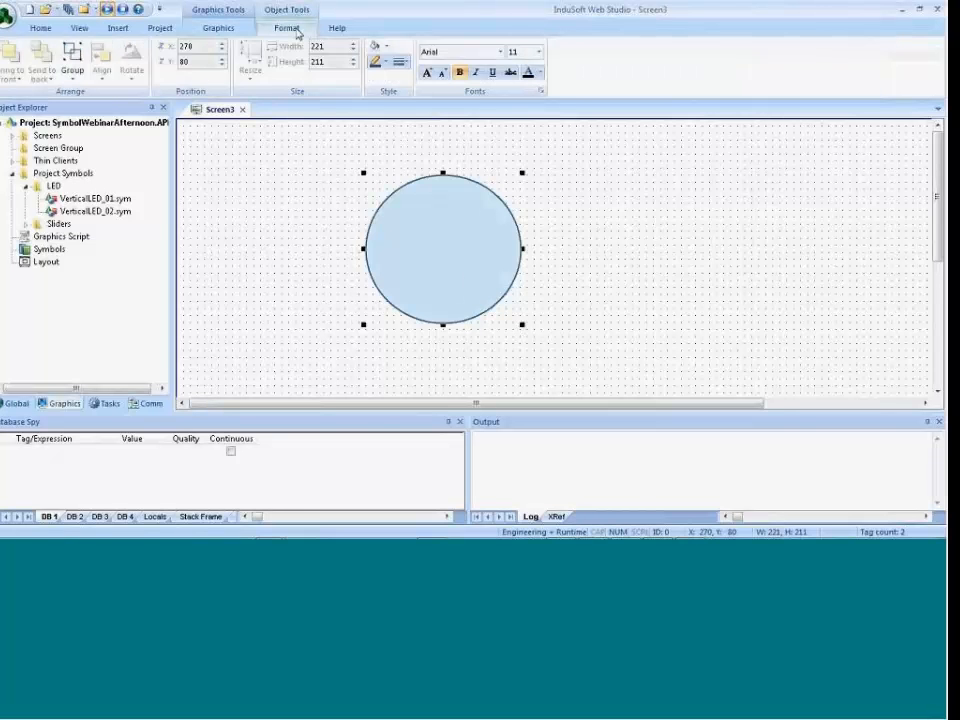
double_click(318, 46)
type("256")
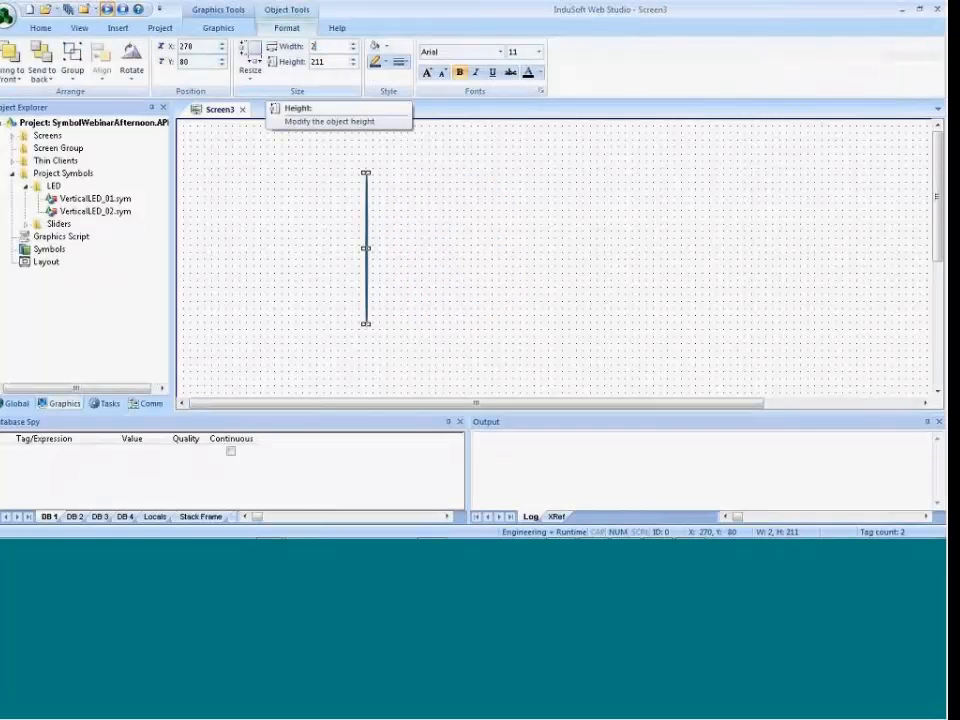
double_click(307, 61)
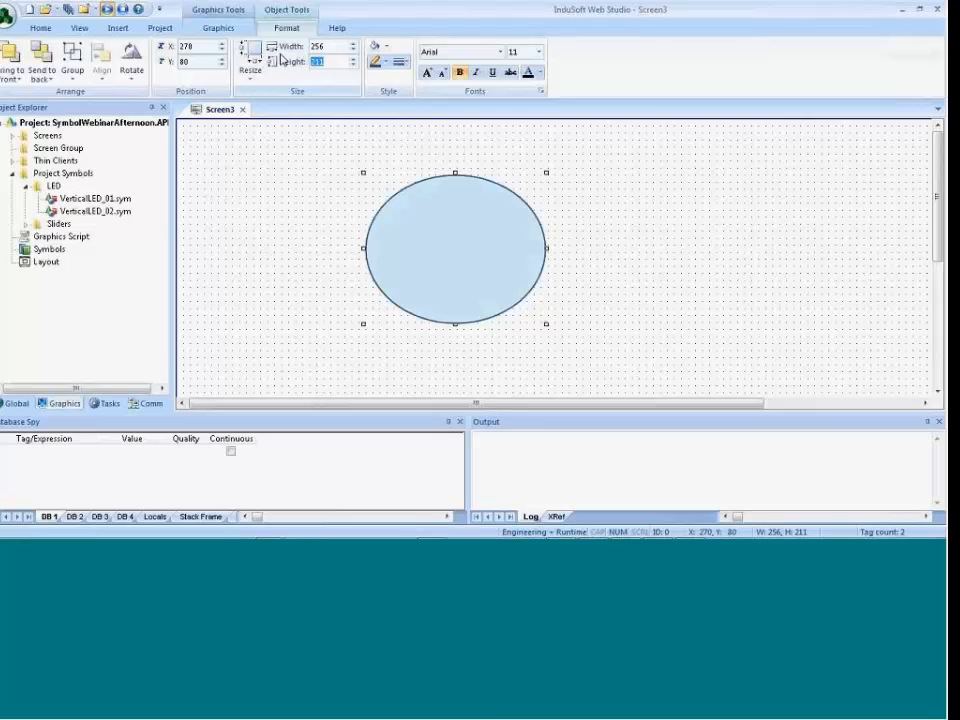
type("256")
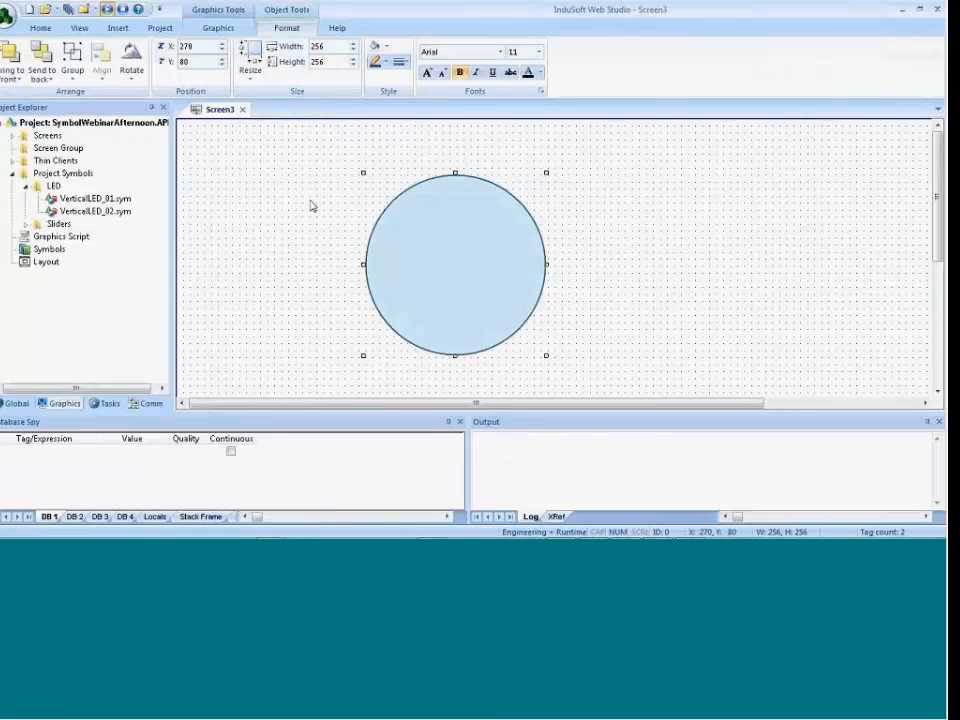
Remove the circle's border and fill it with a From center gradient, light gray start color, using the round variant with the gray center.
double_click(463, 298)
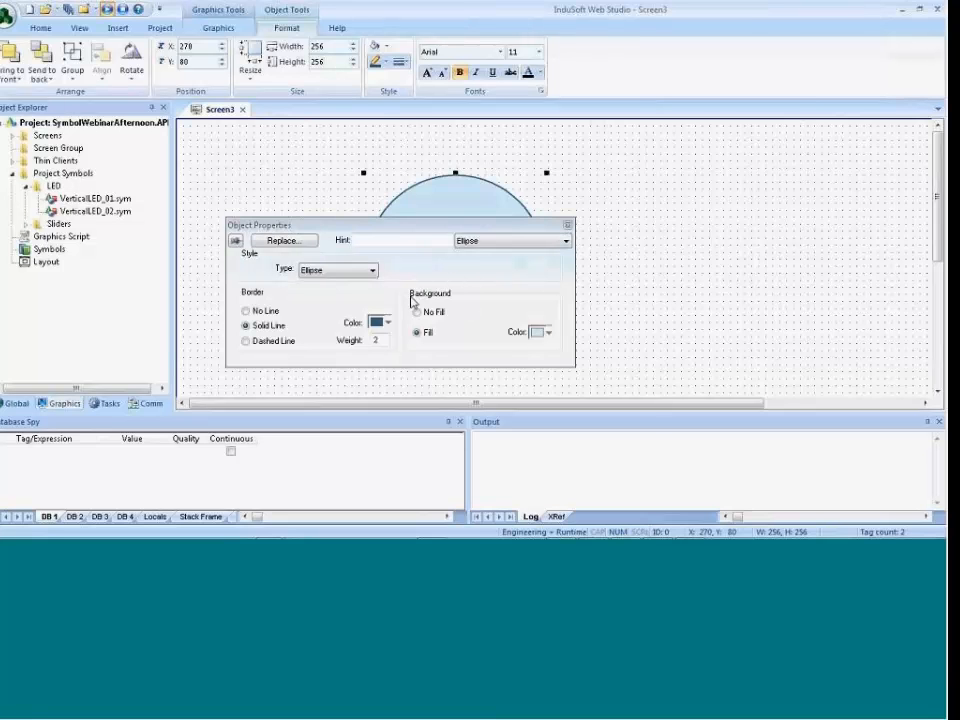
left_click(266, 311)
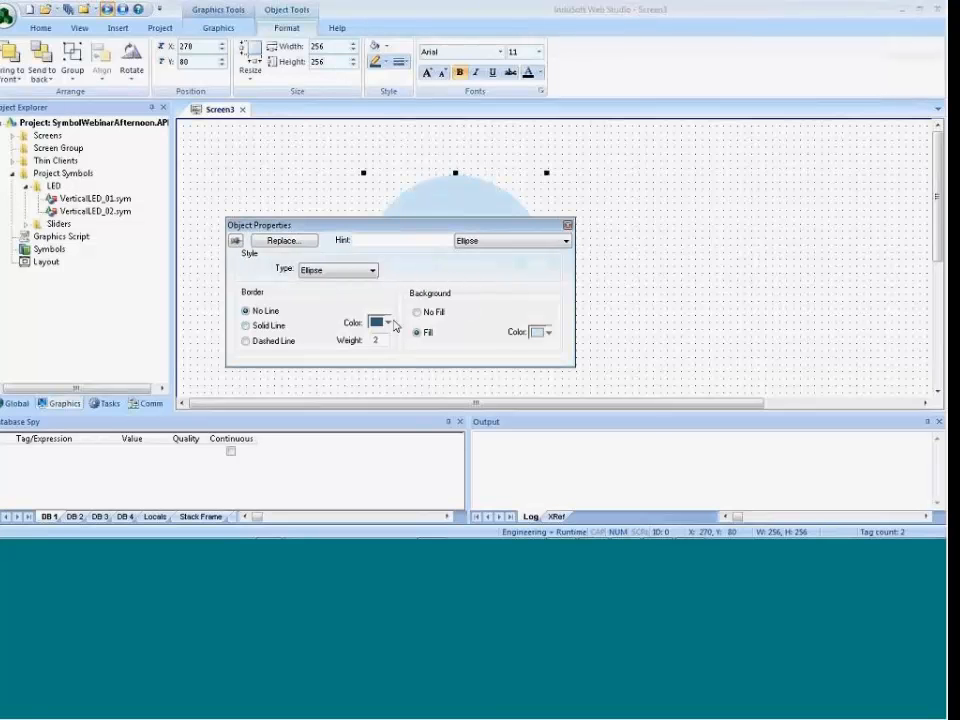
left_click(547, 333)
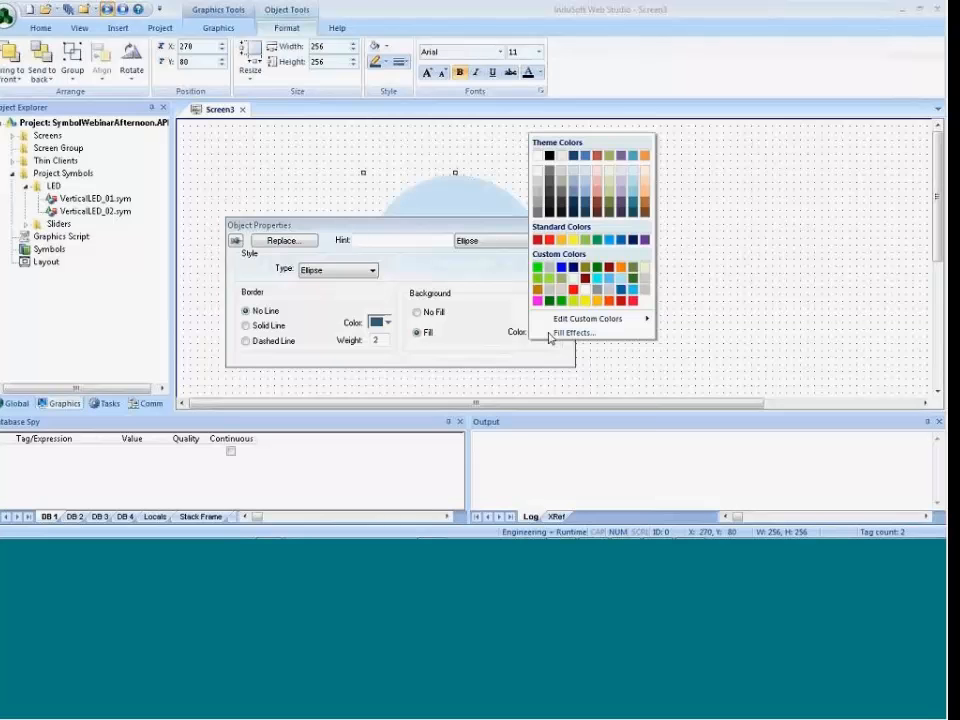
left_click(570, 334)
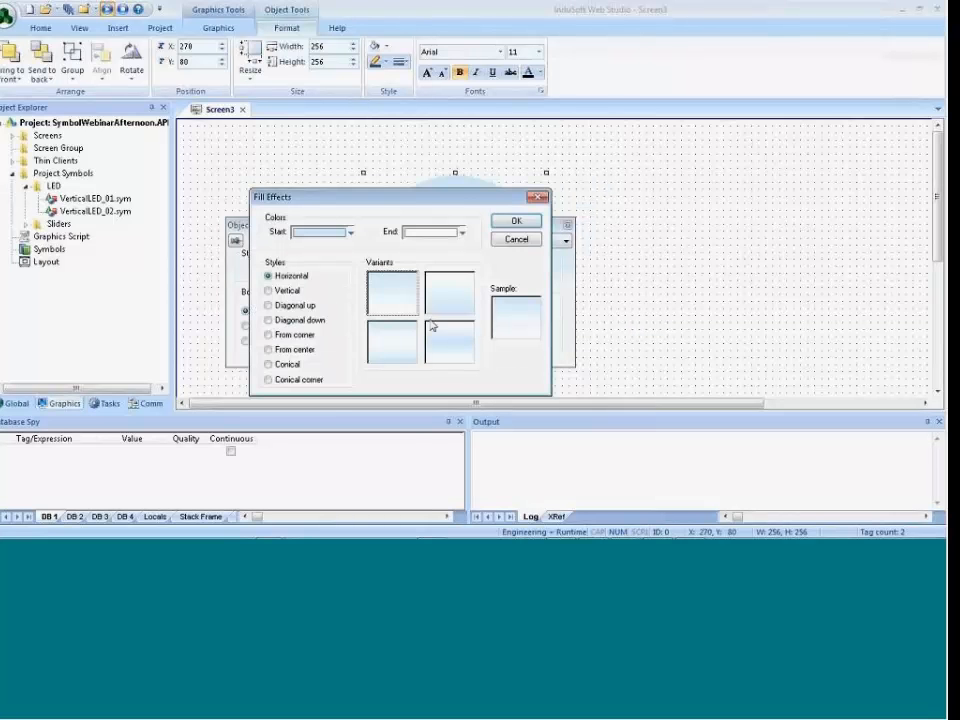
left_click(351, 233)
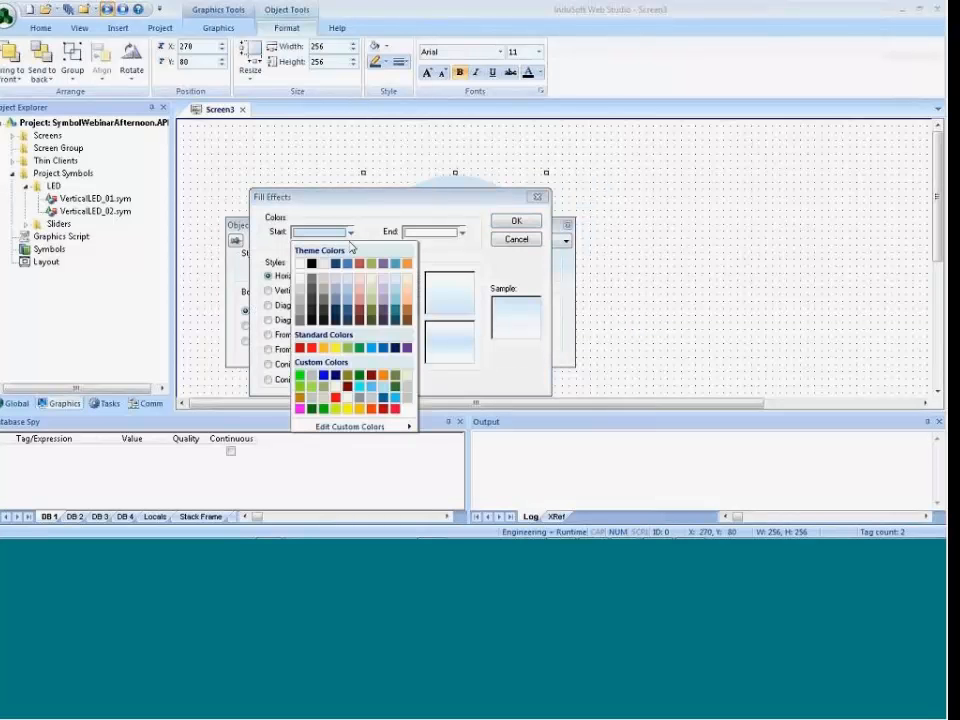
left_click(301, 303)
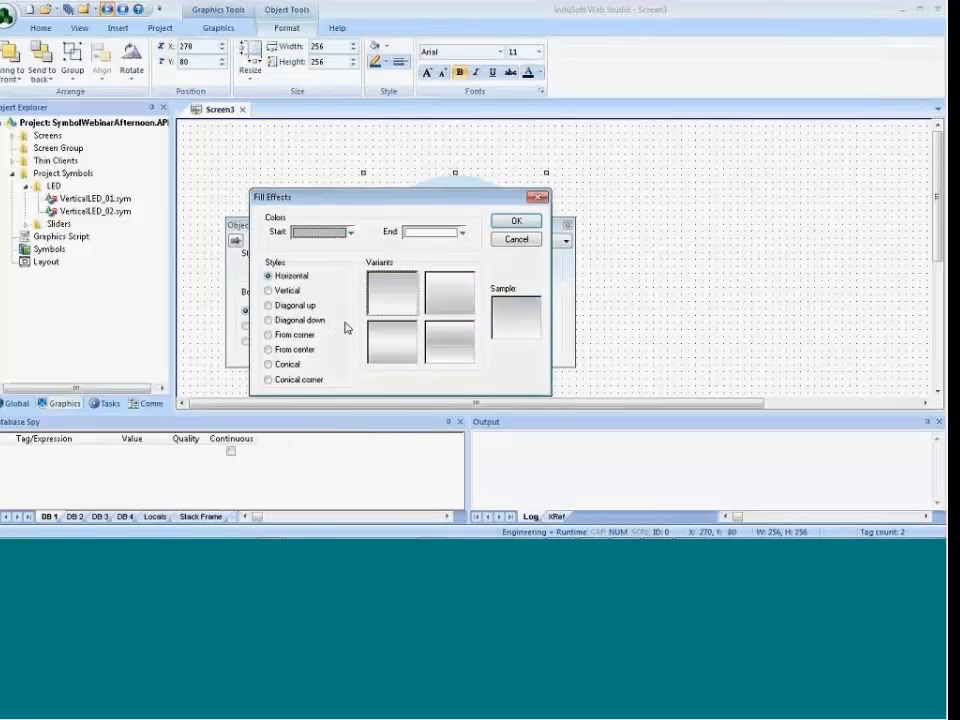
left_click(286, 350)
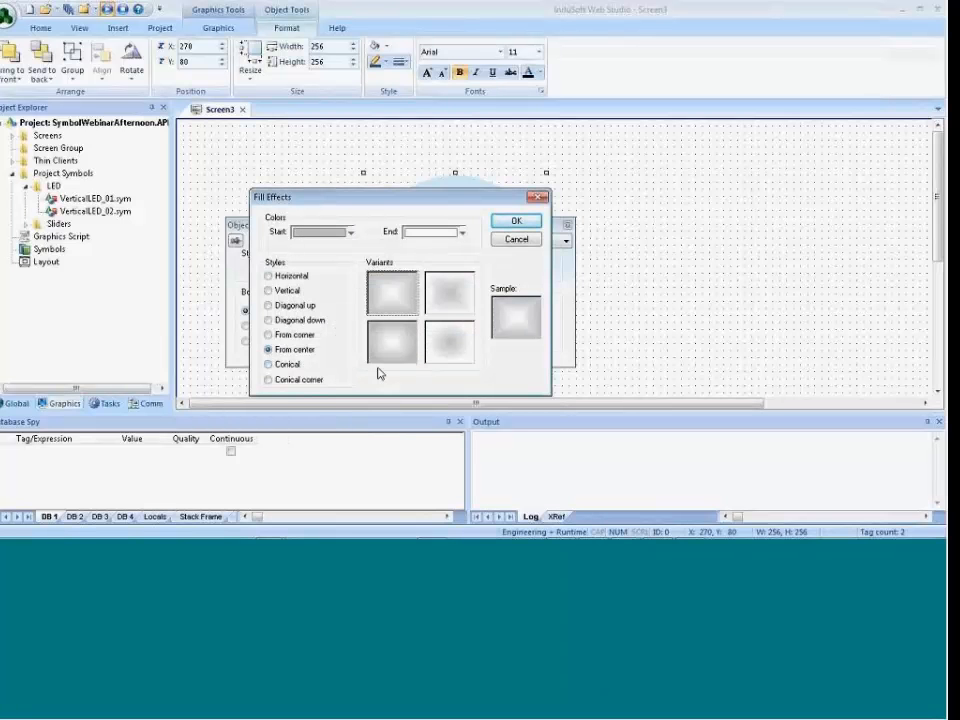
left_click(350, 232)
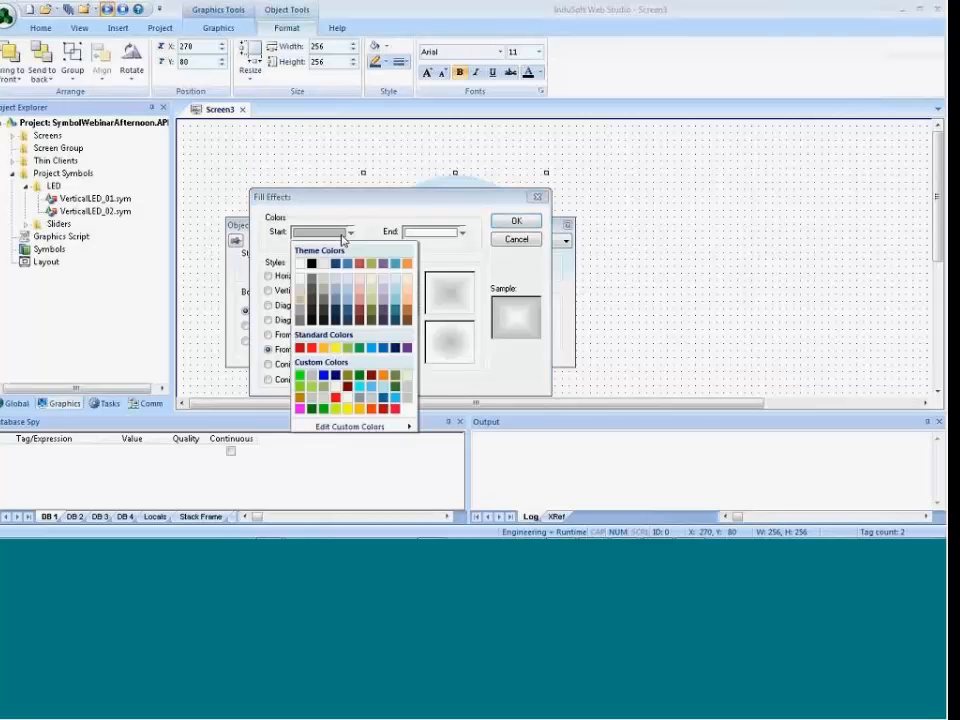
left_click(299, 287)
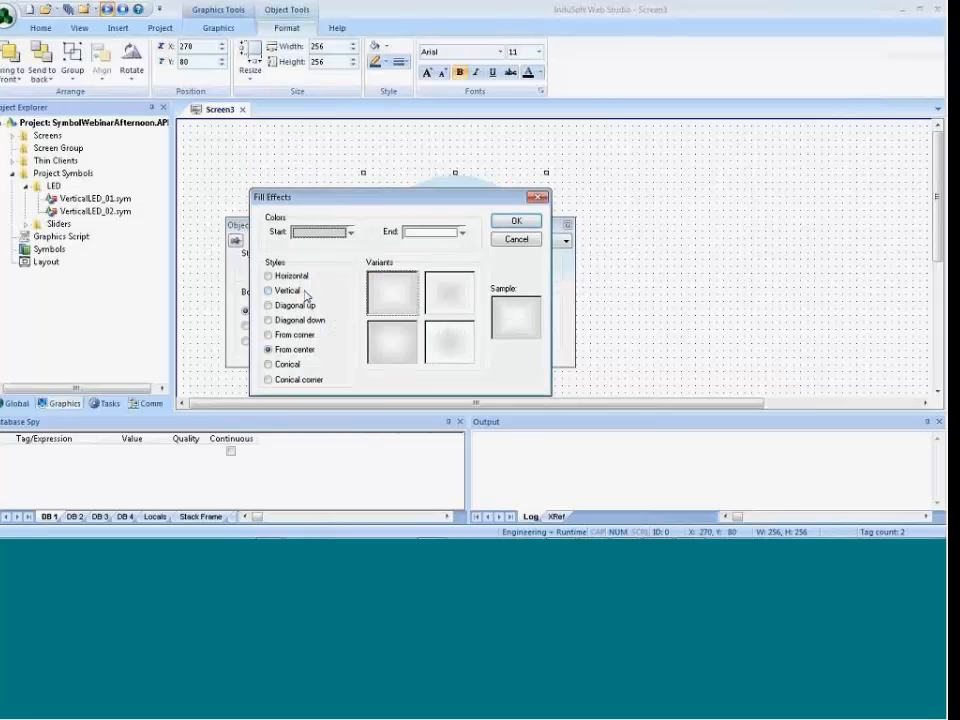
left_click(439, 351)
left_click(516, 221)
left_click(568, 225)
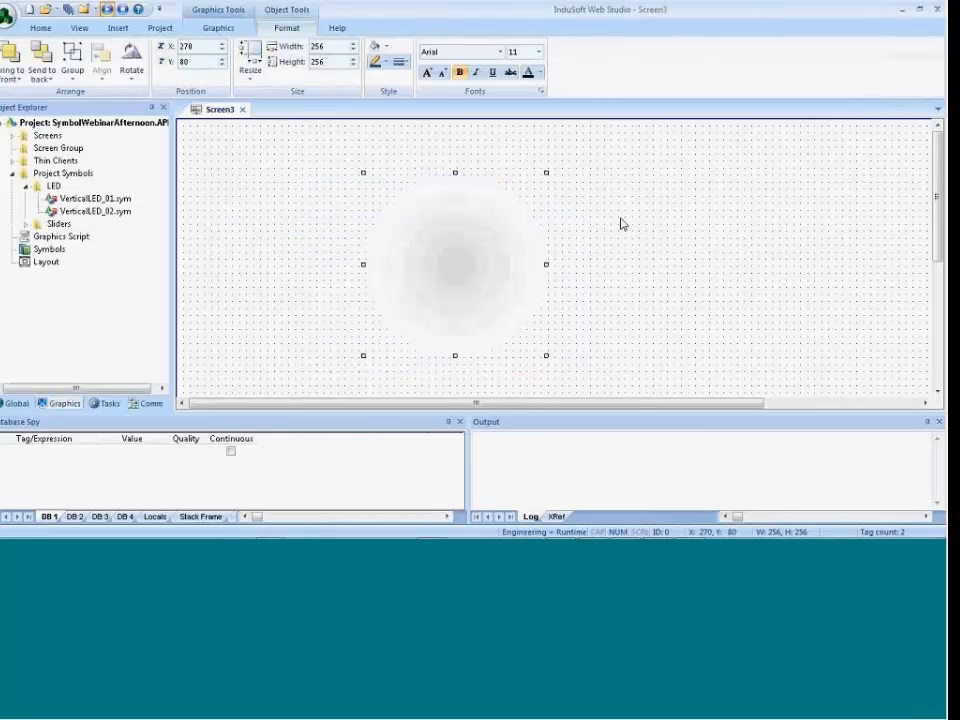
Duplicate the light circle and set the copy's width and height to 266.
left_click(621, 219)
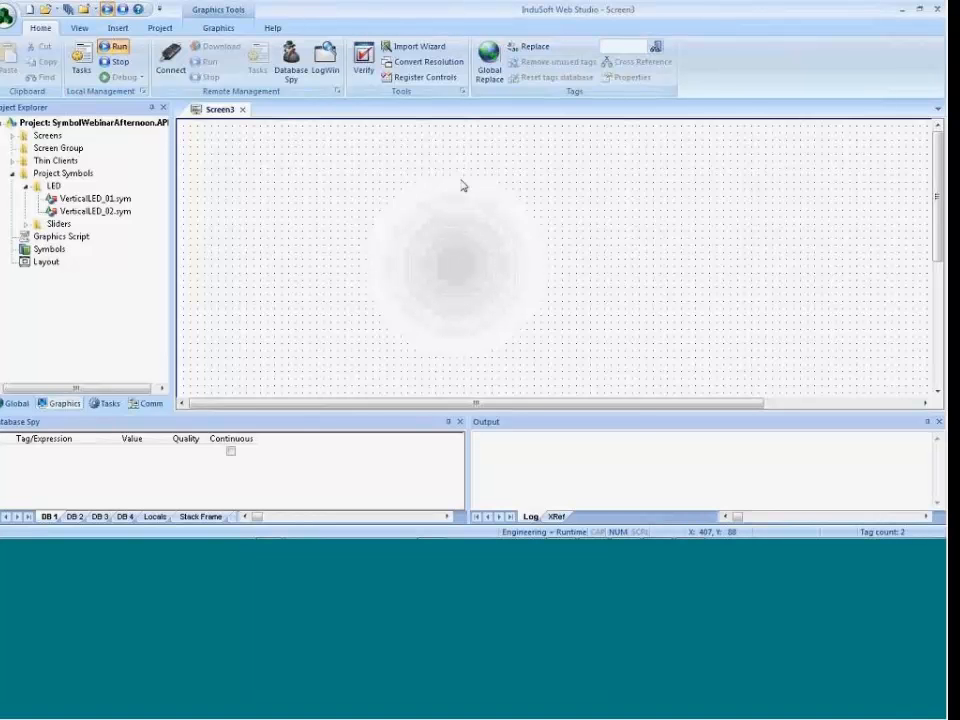
left_click_drag(490, 293, 576, 306)
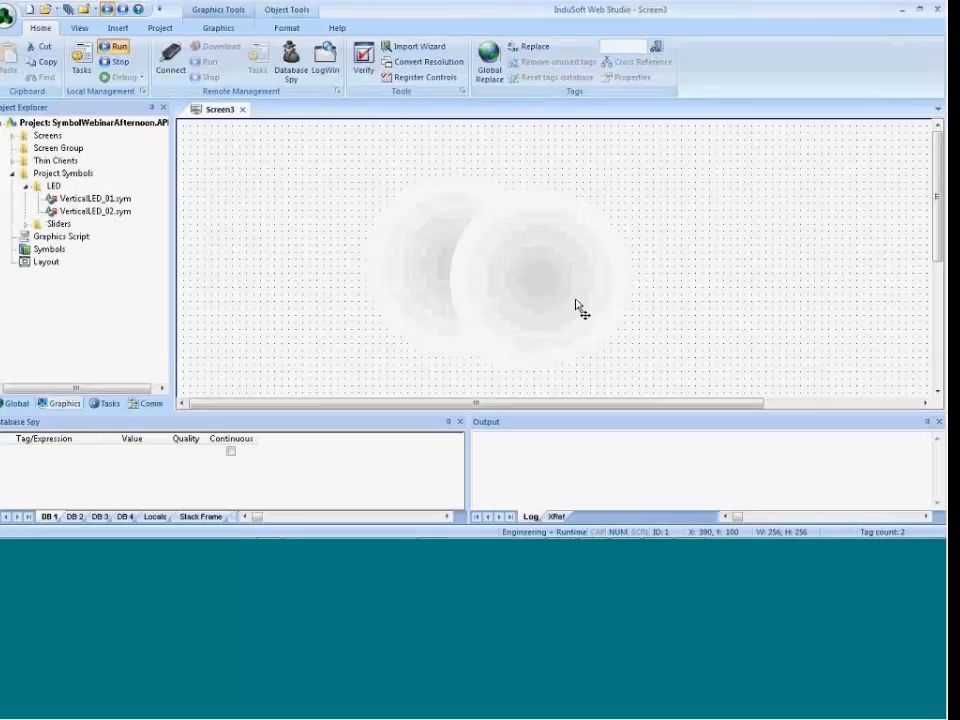
double_click(566, 301)
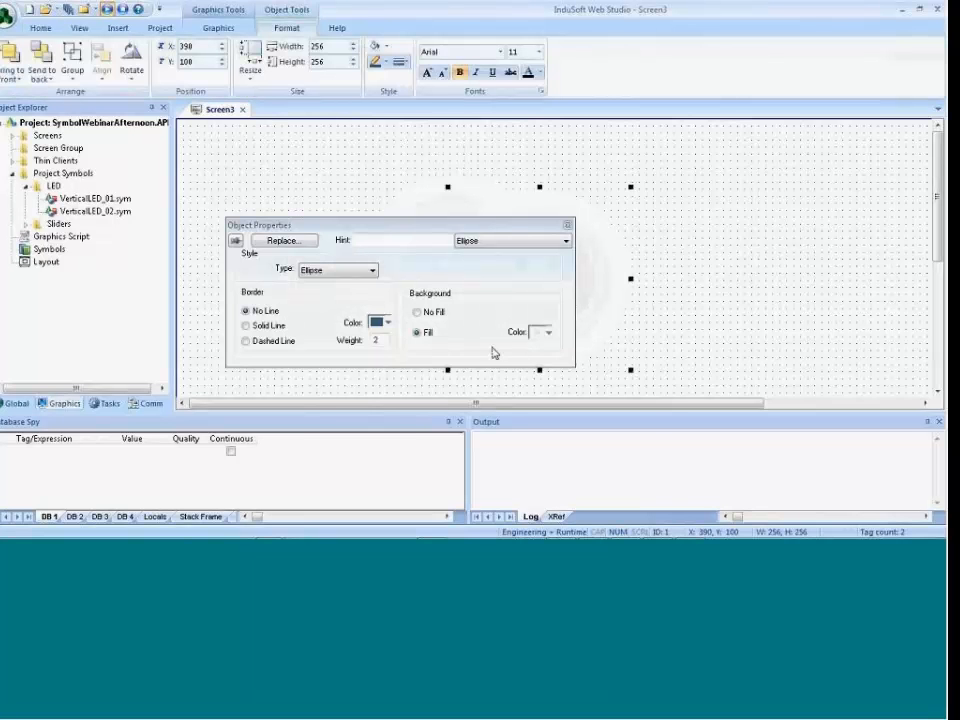
left_click(330, 46)
type("266")
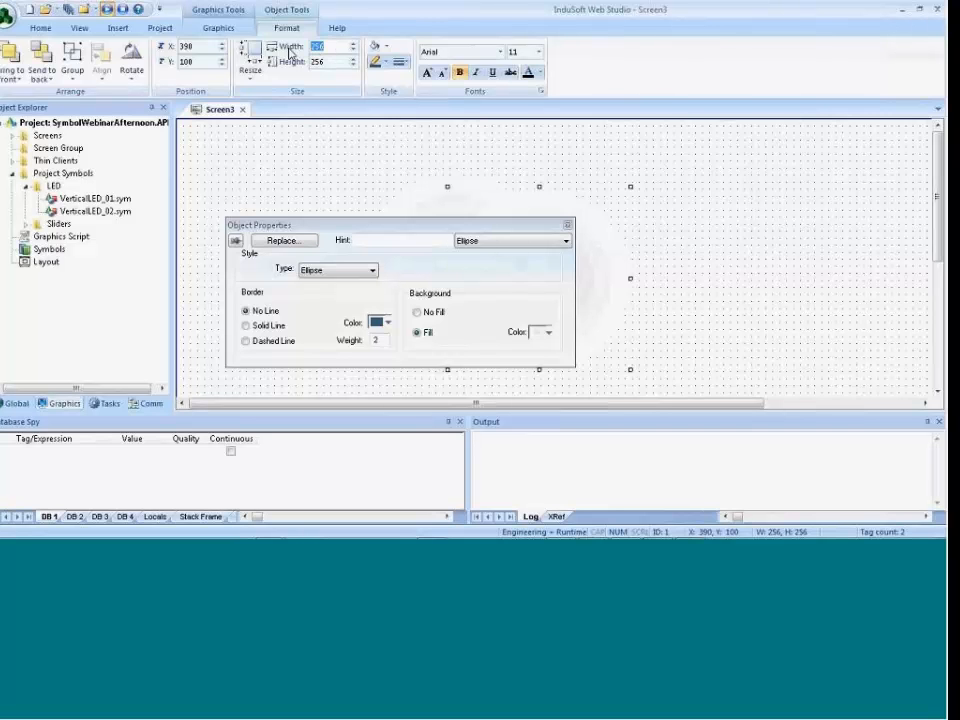
key("Tab")
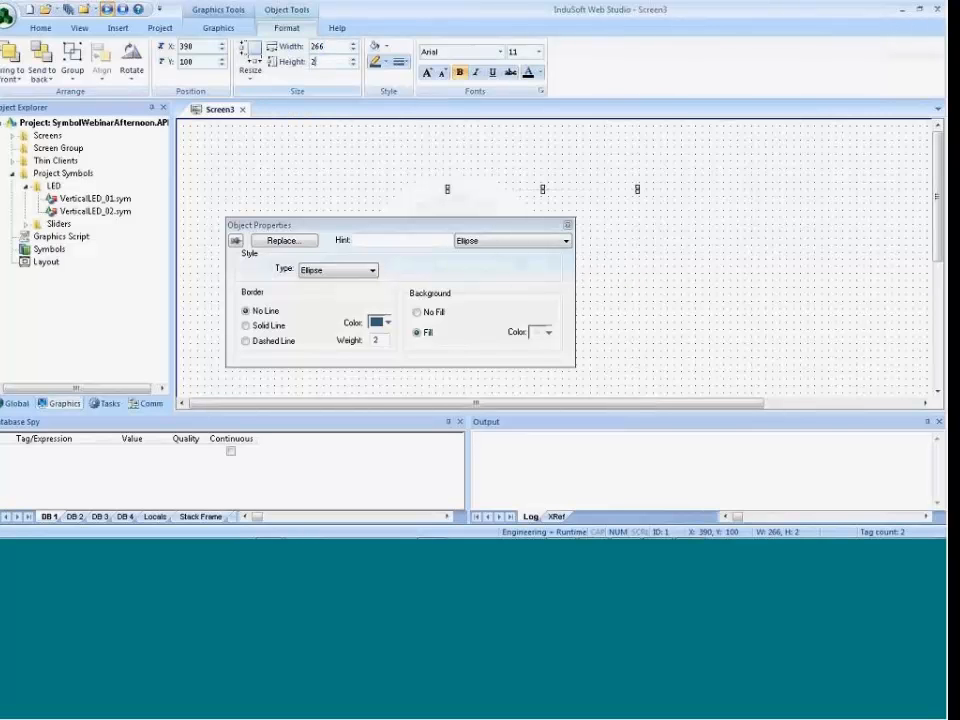
type("266")
key("Return")
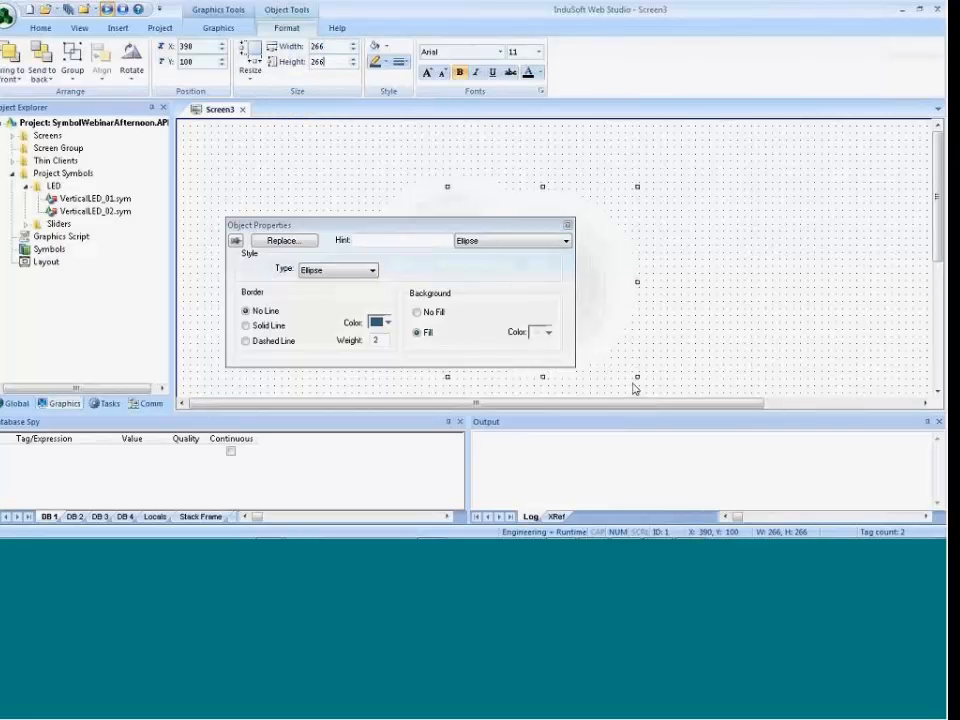
Fill the larger circle with a black-start Diagonal up gradient, using the variant that darkens toward the lower-right.
left_click(549, 334)
left_click(577, 307)
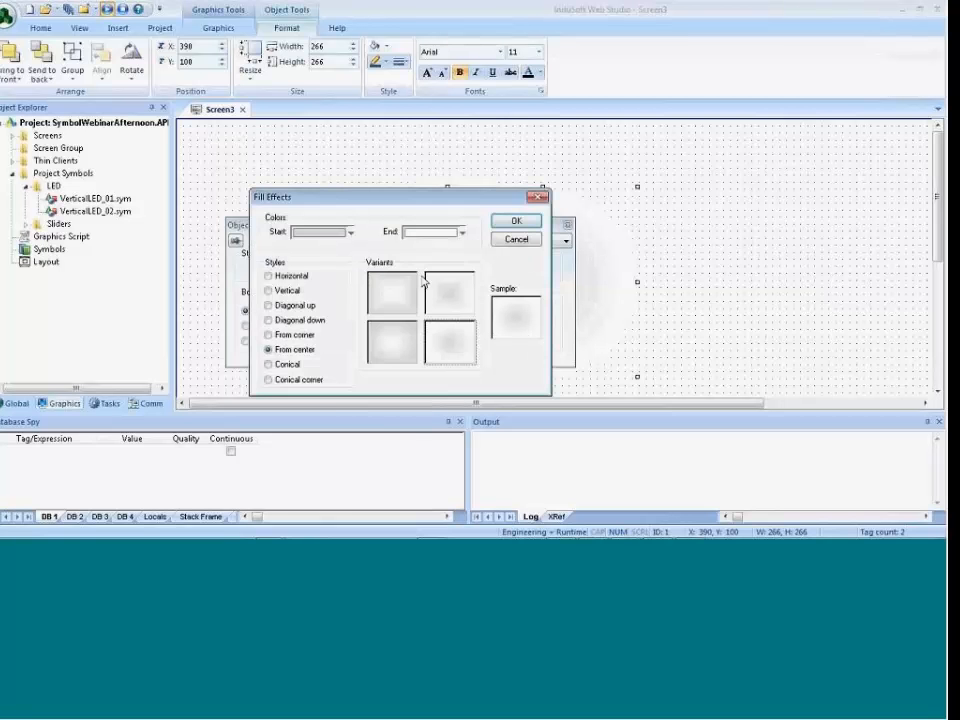
left_click(350, 232)
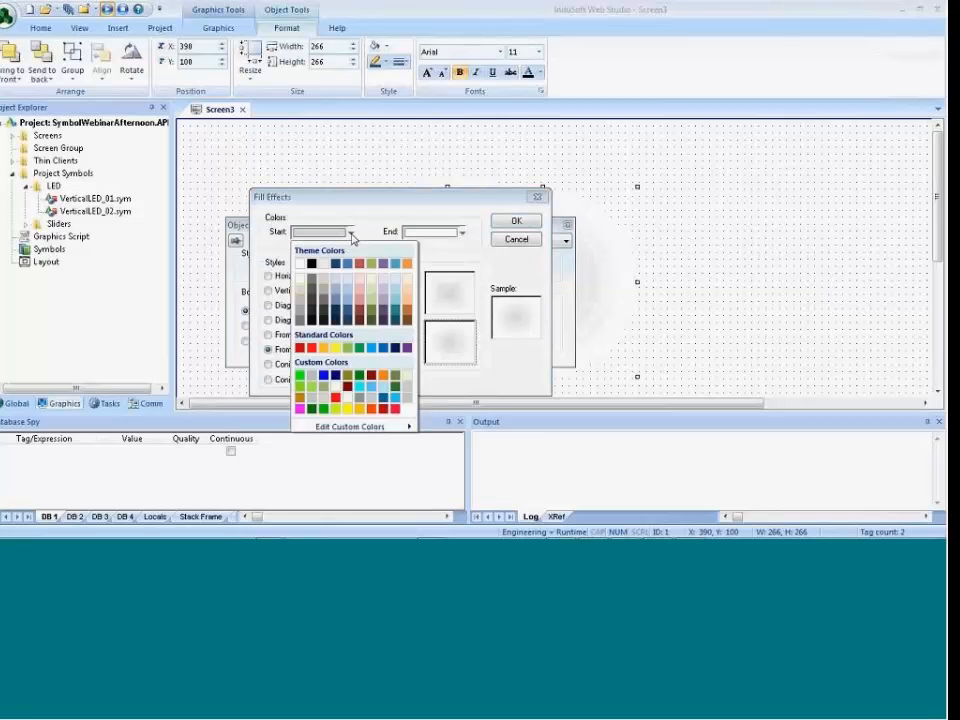
left_click(311, 264)
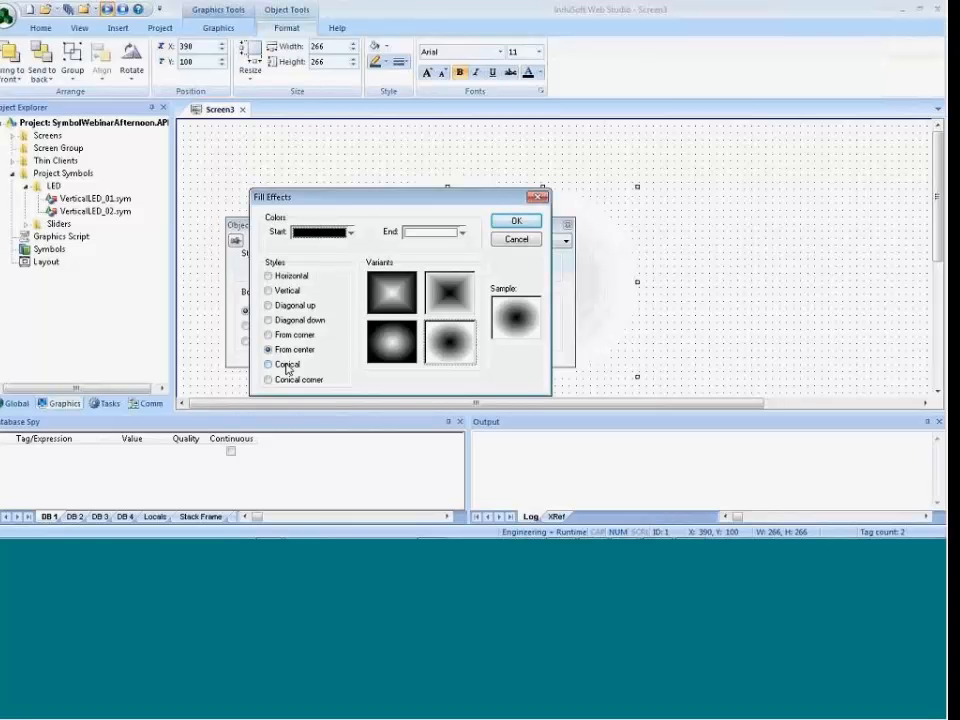
left_click(284, 307)
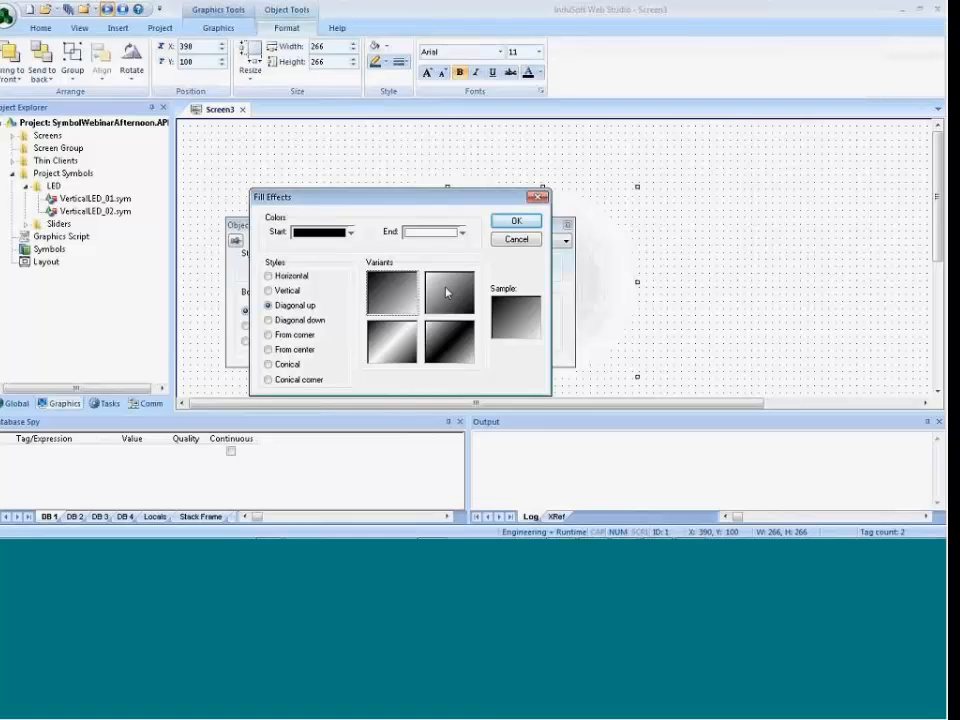
left_click(435, 282)
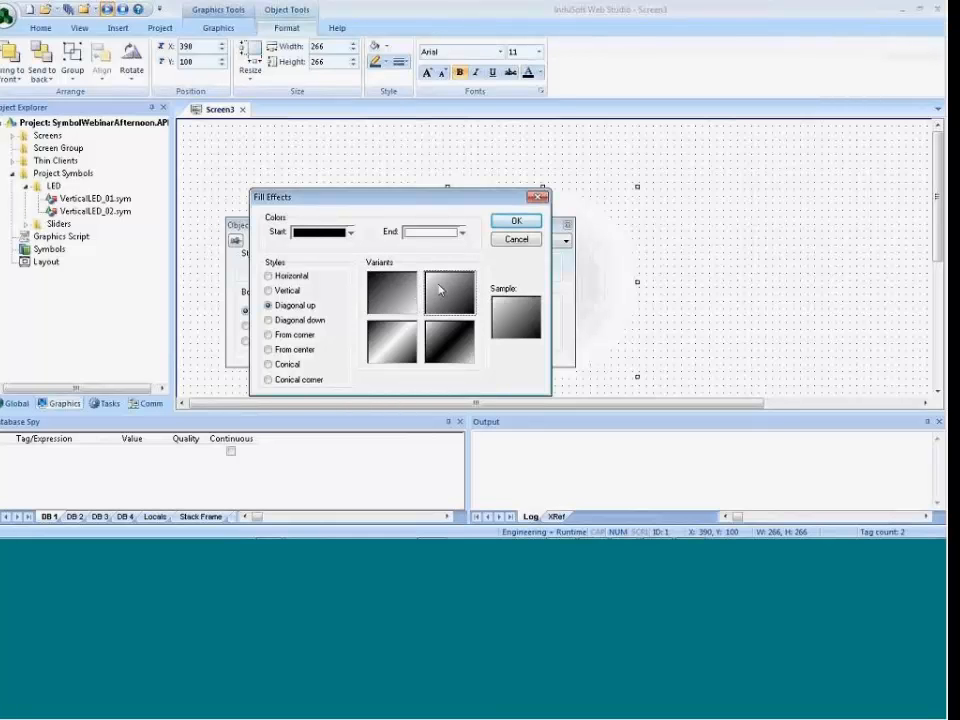
left_click(516, 220)
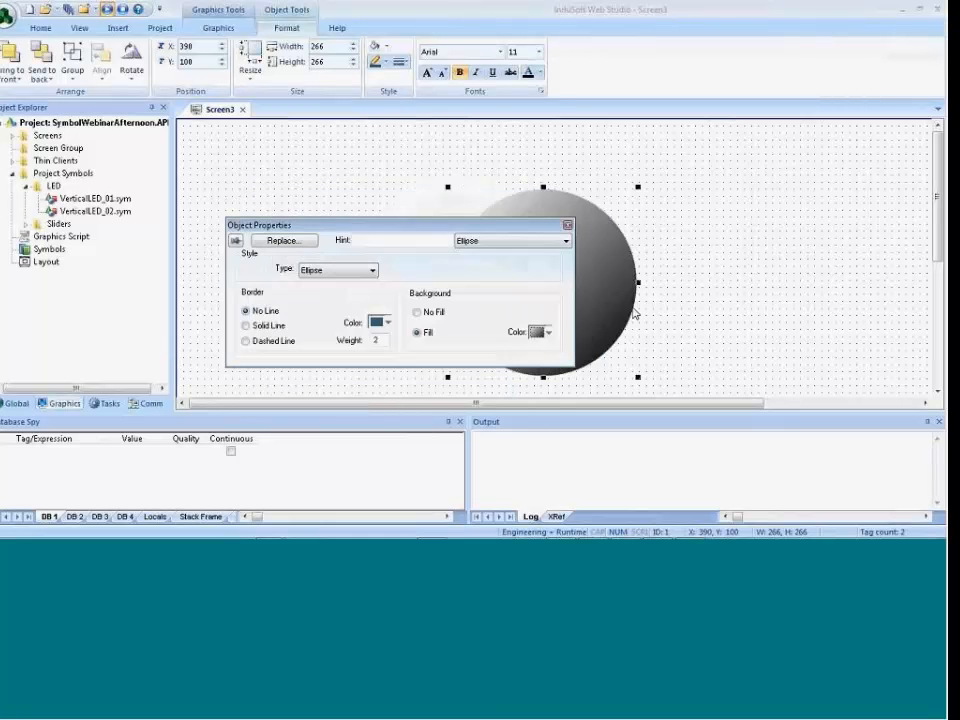
Duplicate the dark circle to X 520, Y 130 and reverse the copy's gradient with the variant that is dark at the upper-left.
left_click_drag(611, 304, 720, 322)
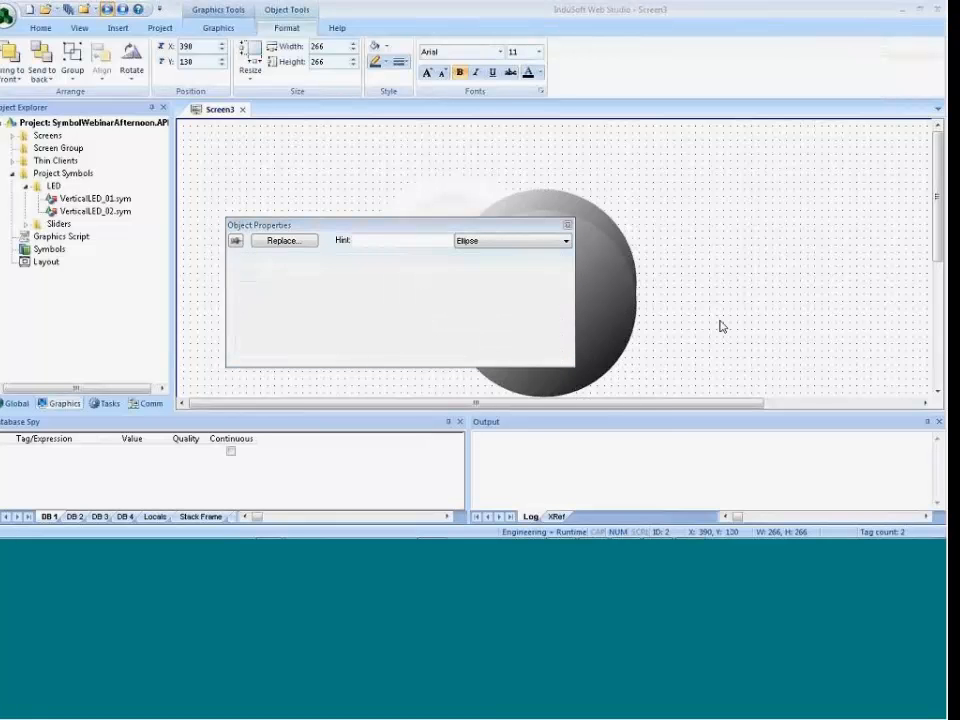
left_click_drag(625, 327, 718, 338)
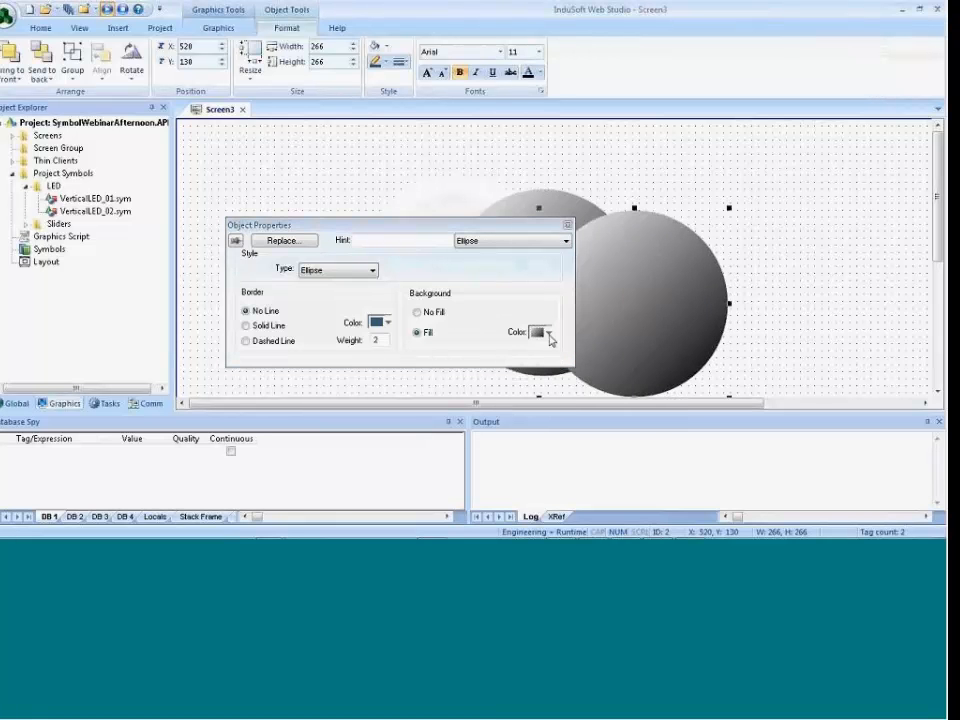
left_click(545, 333)
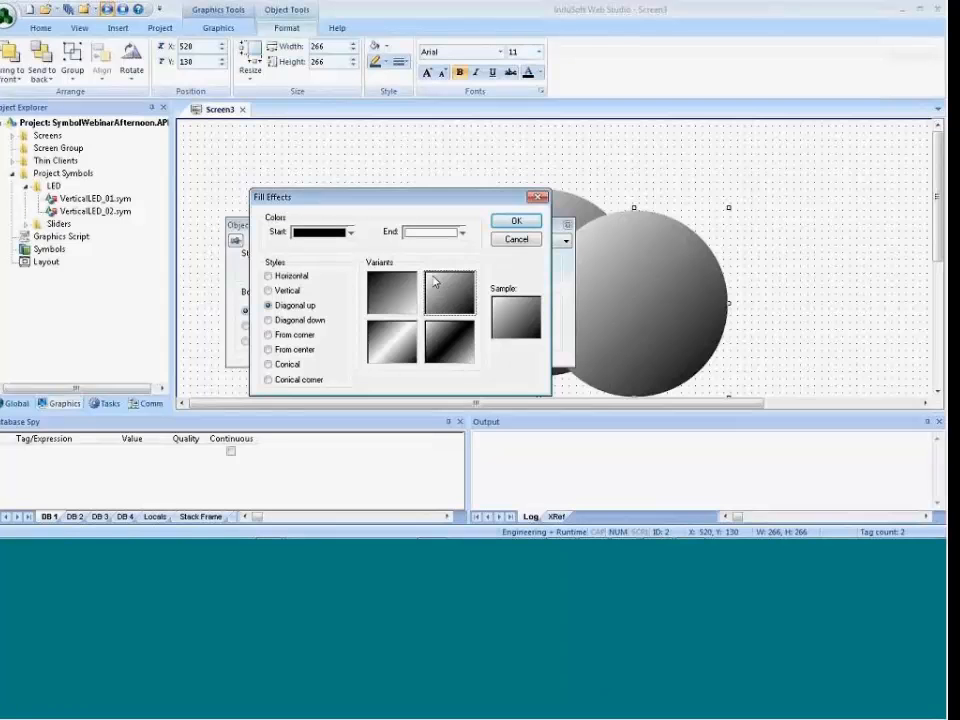
left_click(386, 291)
left_click(512, 222)
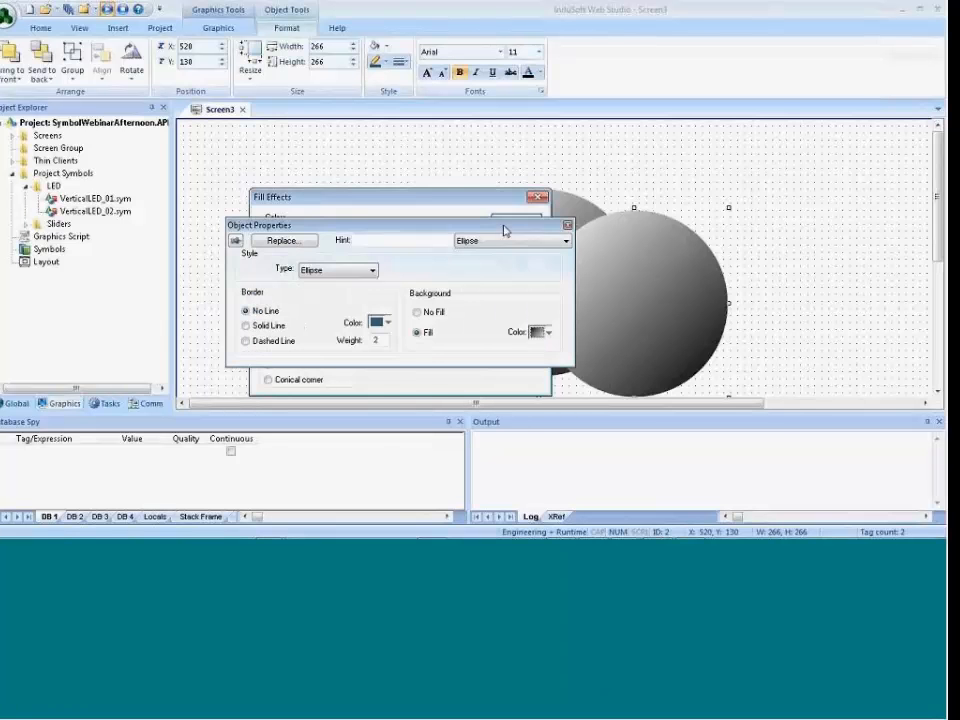
left_click_drag(495, 228, 388, 251)
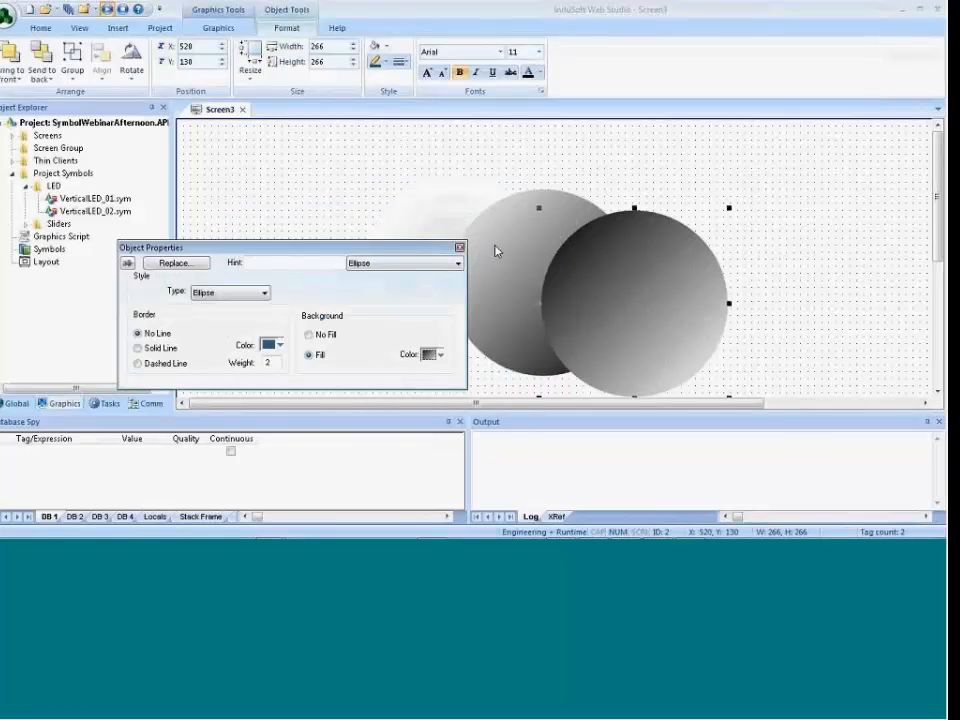
left_click(460, 247)
Send the reversed-gradient circle to the back and bring the small light circle to the front.
left_click(624, 287)
right_click(624, 286)
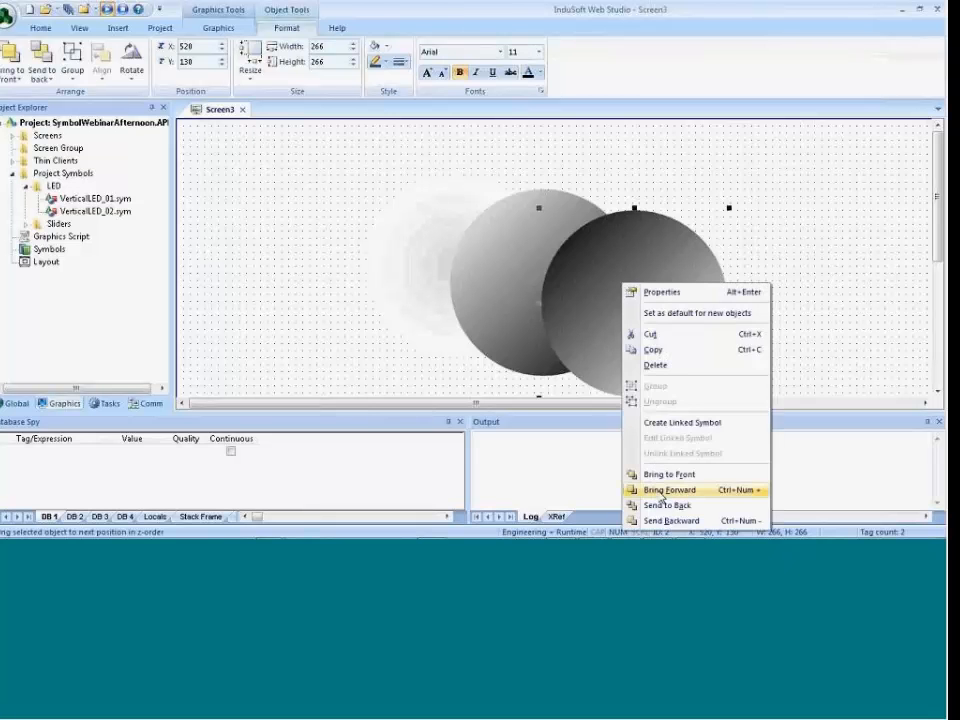
left_click(665, 506)
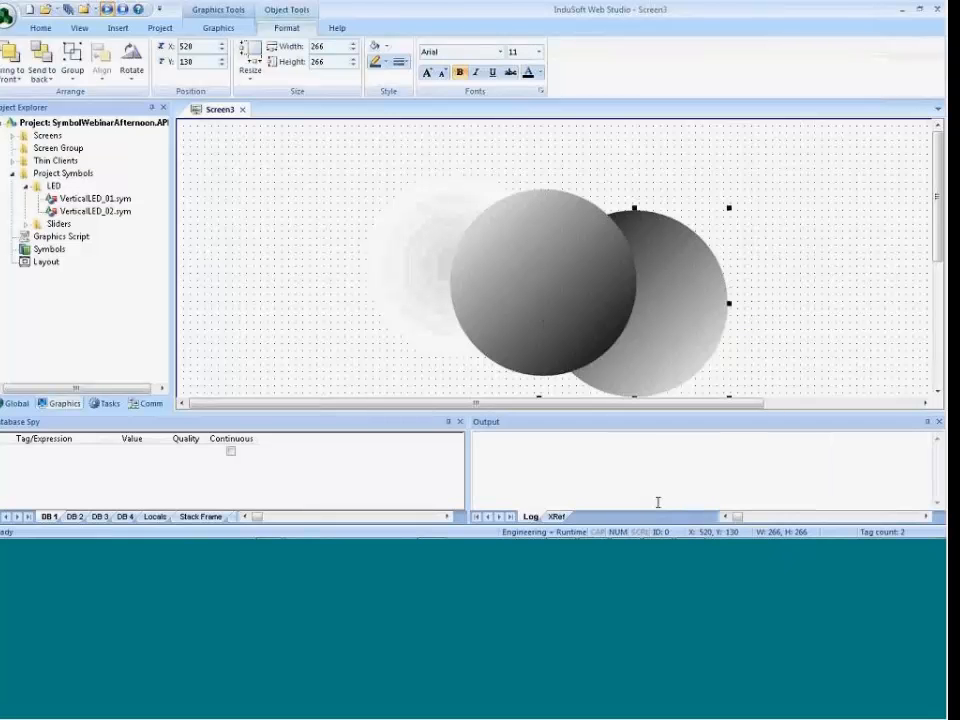
left_click(424, 268)
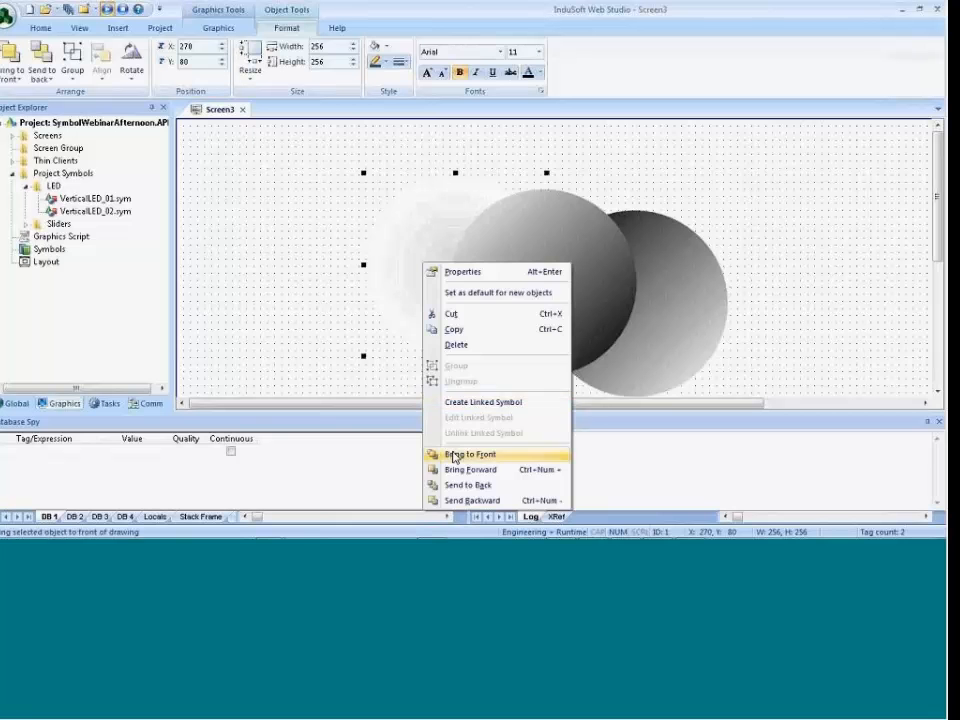
left_click(454, 454)
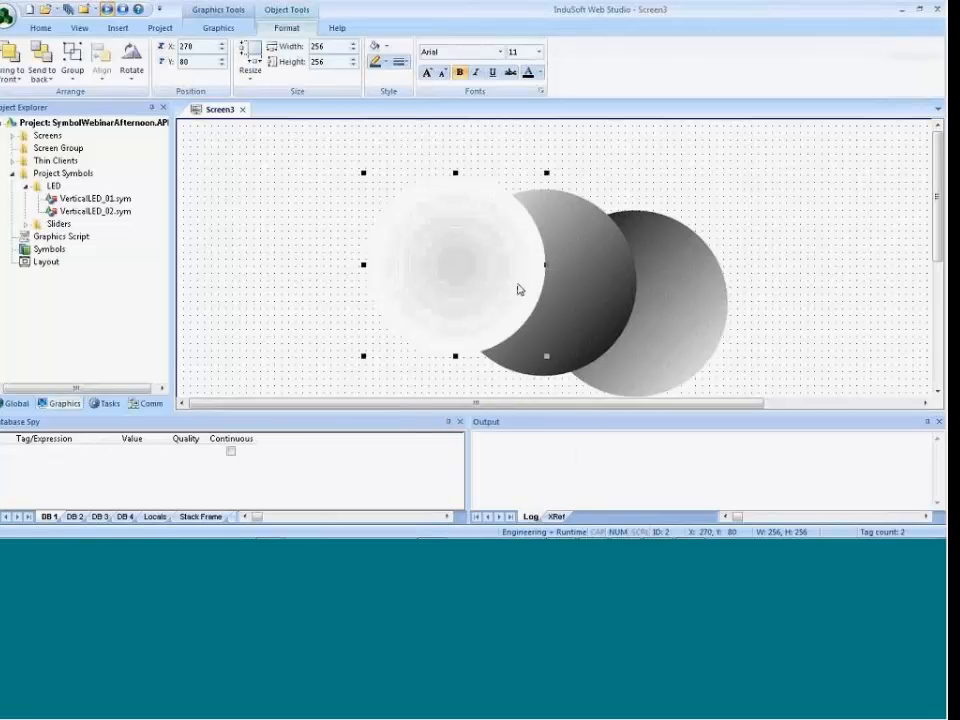
Select all three circles and align them by their horizontal centers and vertical middles.
left_click_drag(588, 320, 555, 312)
left_click(669, 328)
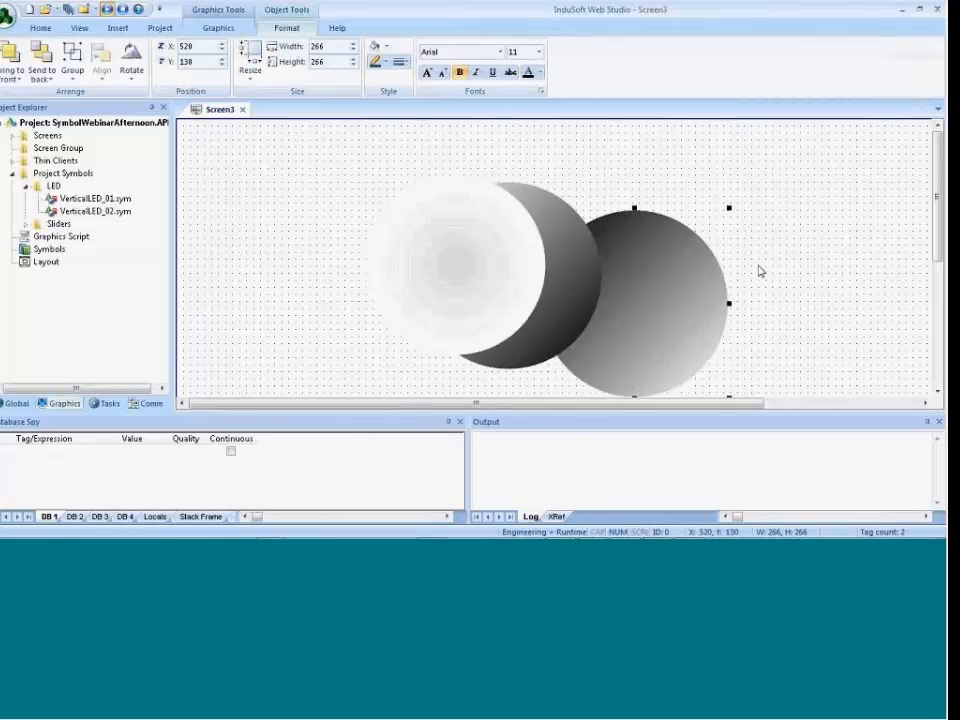
left_click(761, 270)
left_click(681, 315)
left_click(574, 309, "shift")
left_click(487, 282, "shift")
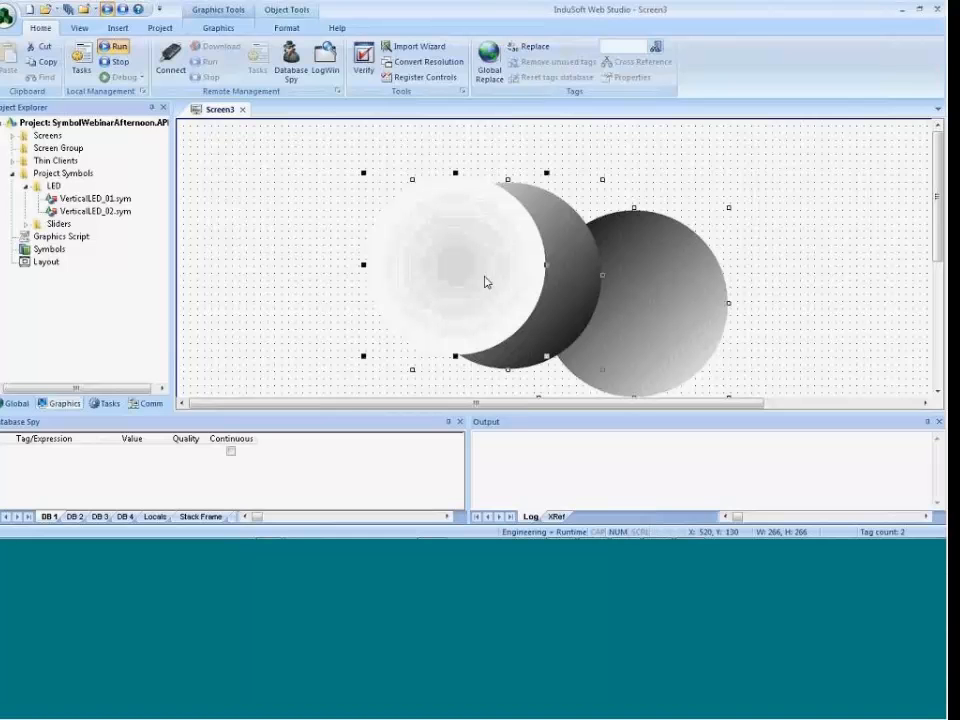
left_click(287, 27)
left_click(104, 78)
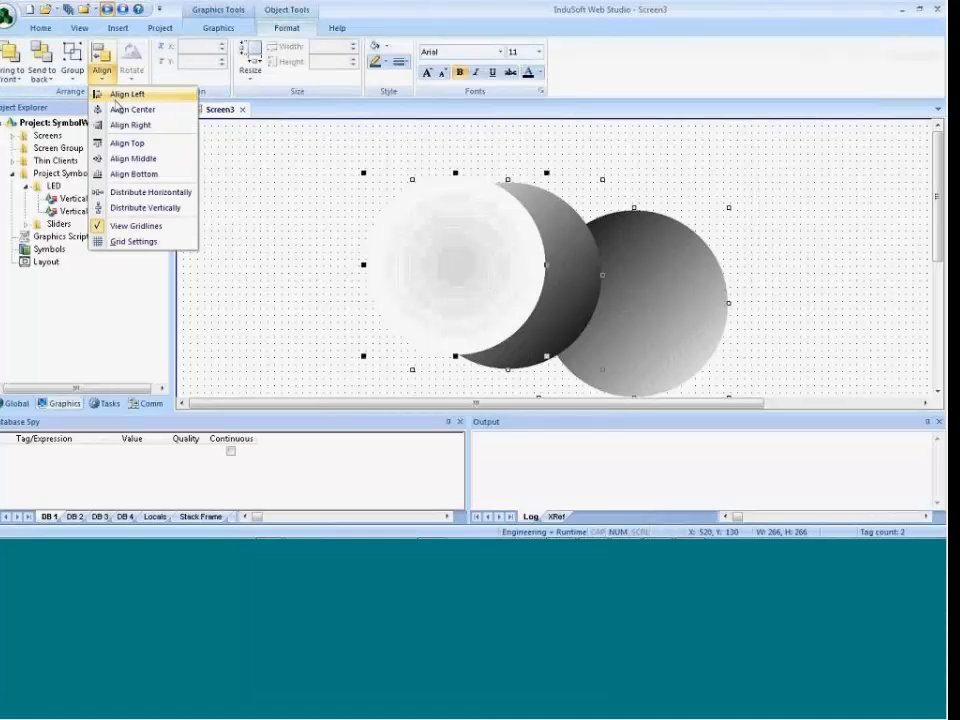
left_click(106, 110)
left_click(104, 78)
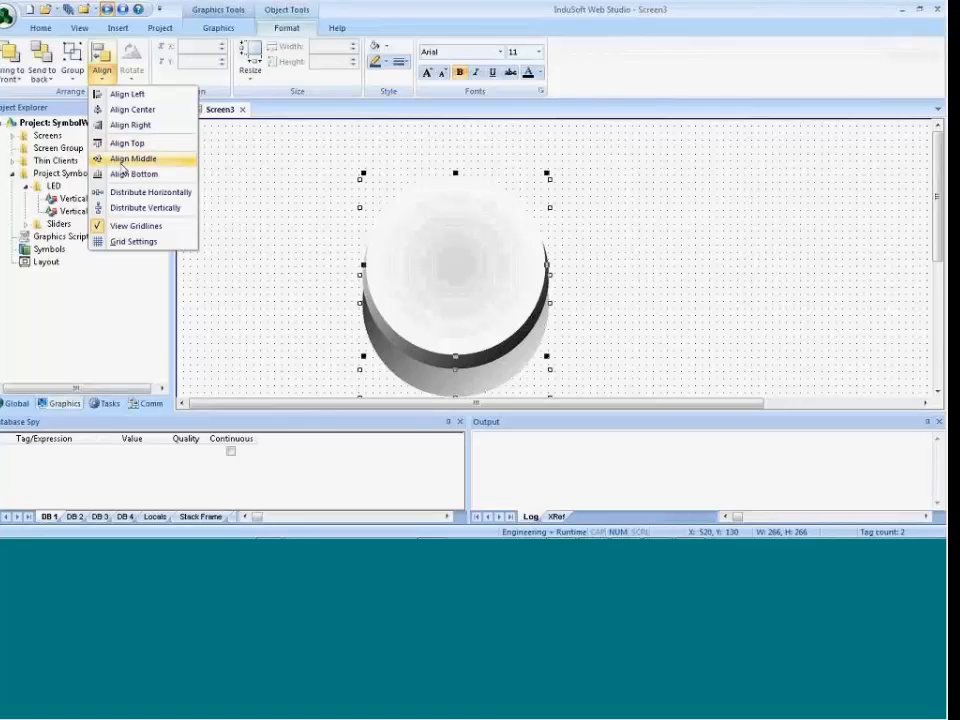
left_click(125, 158)
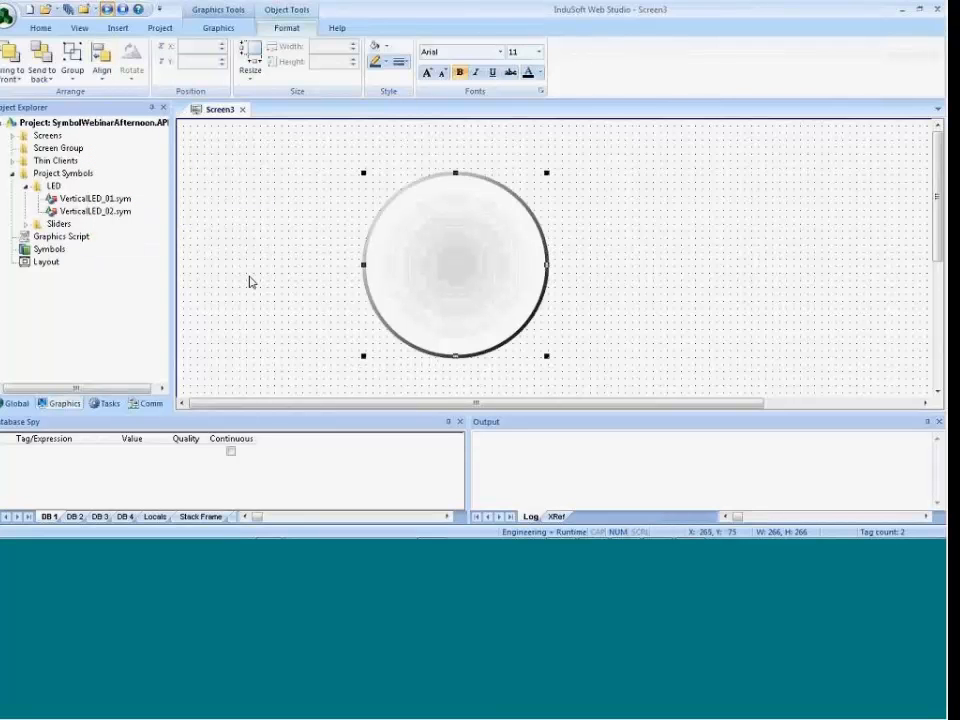
Spread the stacked circles apart horizontally and set the rearmost circle's width and height to 276.
left_click(250, 279)
mouse_move(430, 250)
left_mouse_down()
mouse_move(508, 252)
mouse_move(438, 260)
left_mouse_up()
left_click(372, 260)
left_click(287, 28)
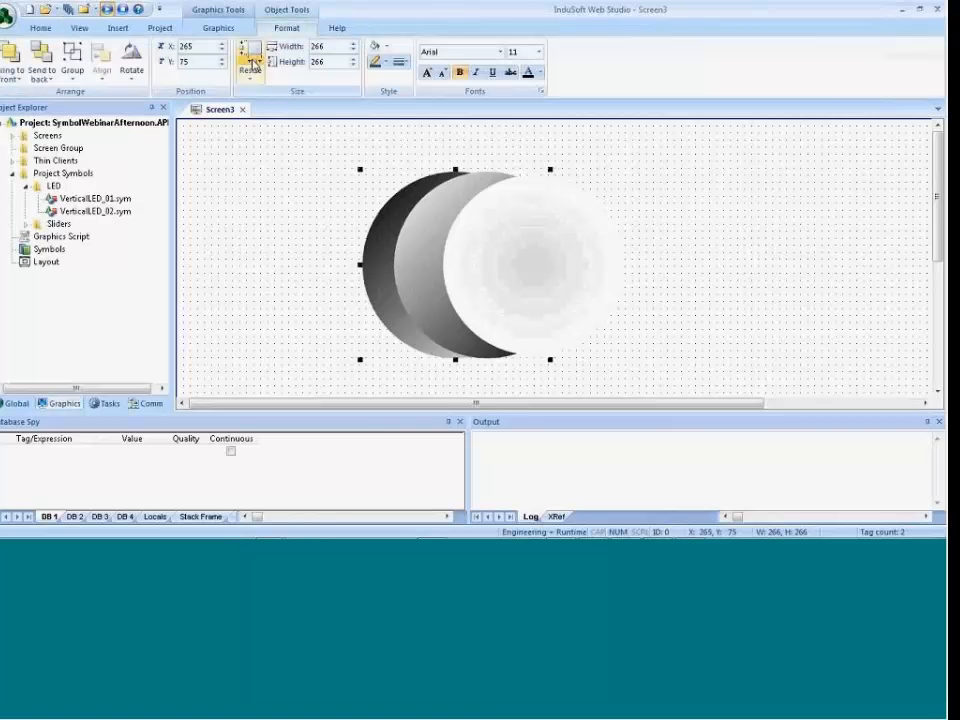
left_click_drag(331, 47, 306, 47)
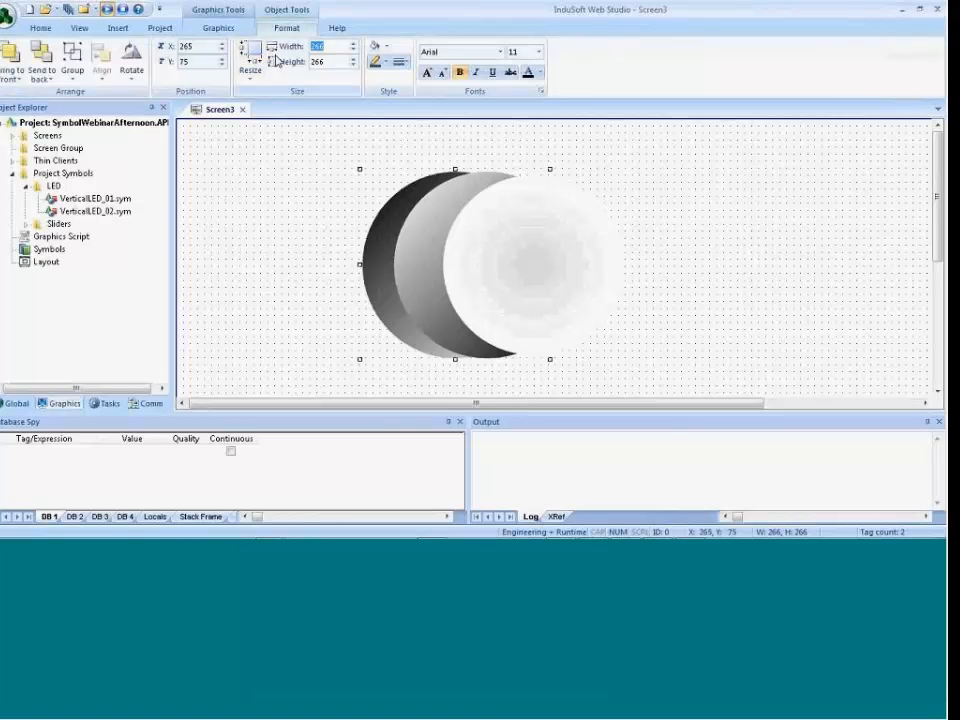
type("276")
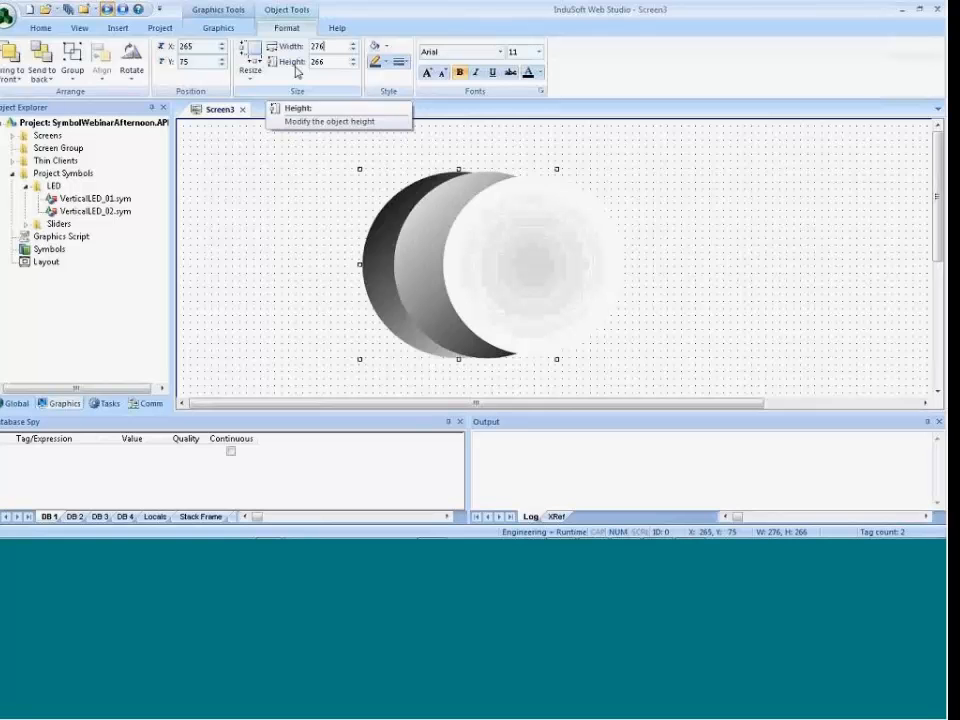
key("Tab")
type("2")
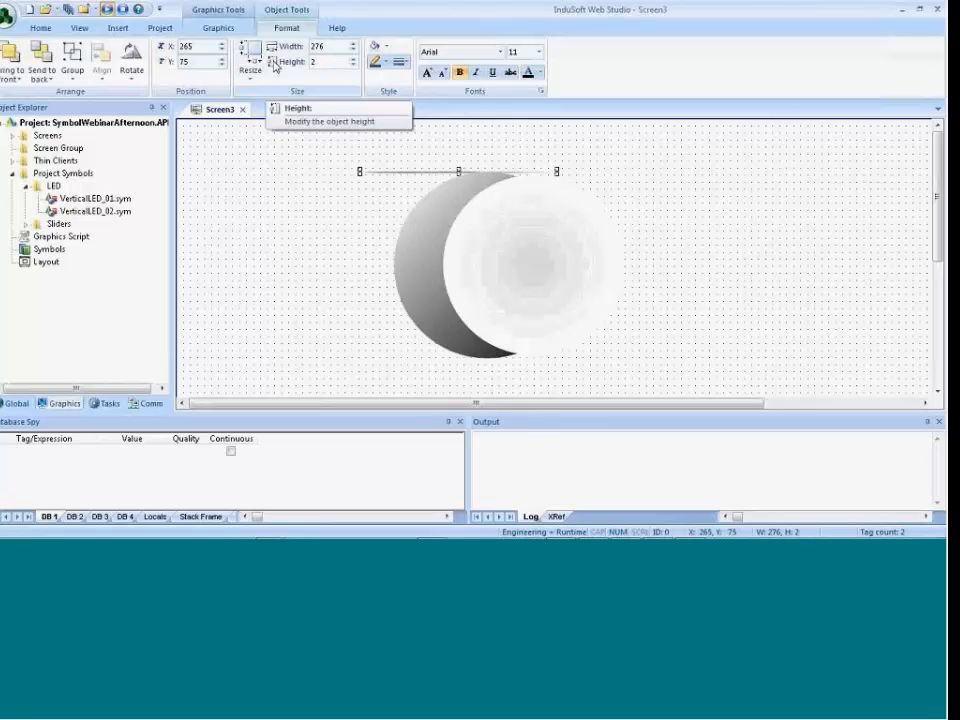
type("76")
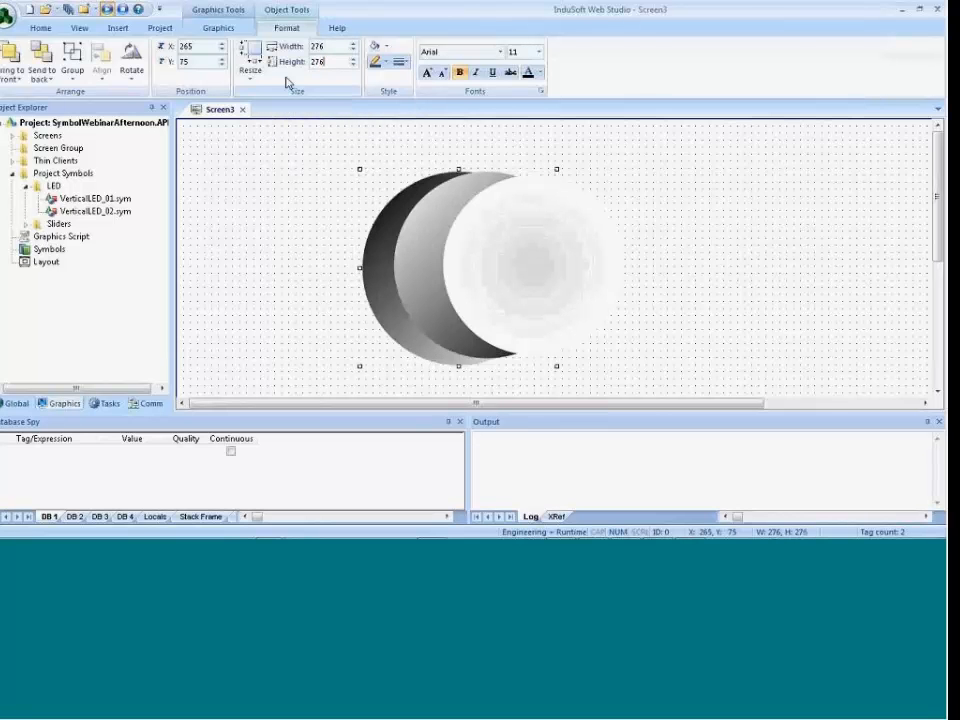
Align all three circles by their horizontal centers and vertical middles so they form concentric rings.
left_click(328, 311)
left_click_drag(294, 127, 716, 384)
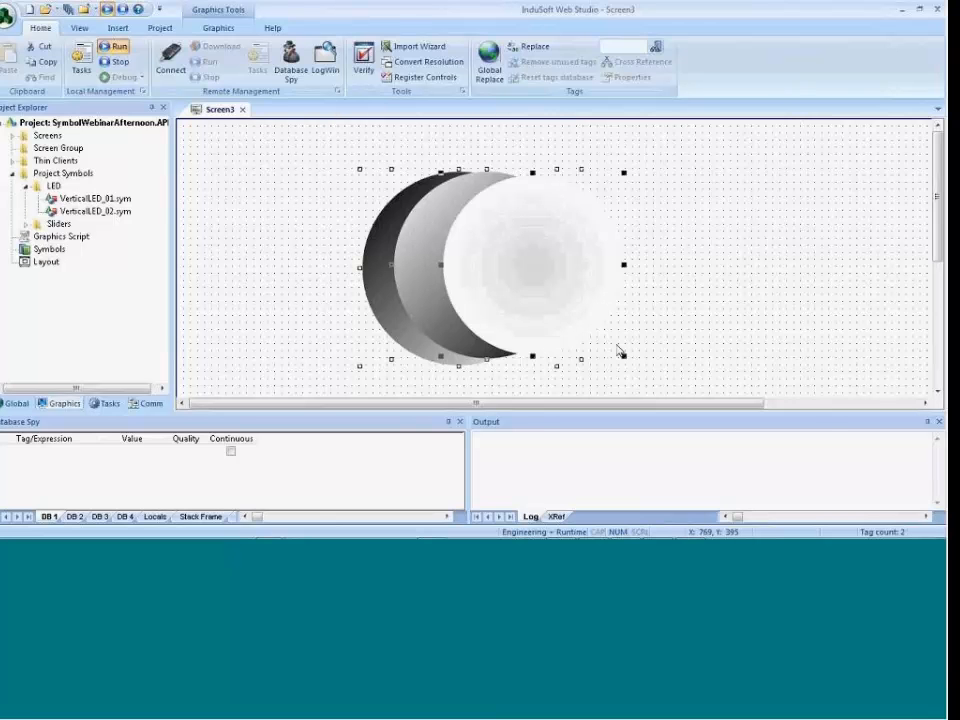
left_click(287, 27)
left_click(102, 68)
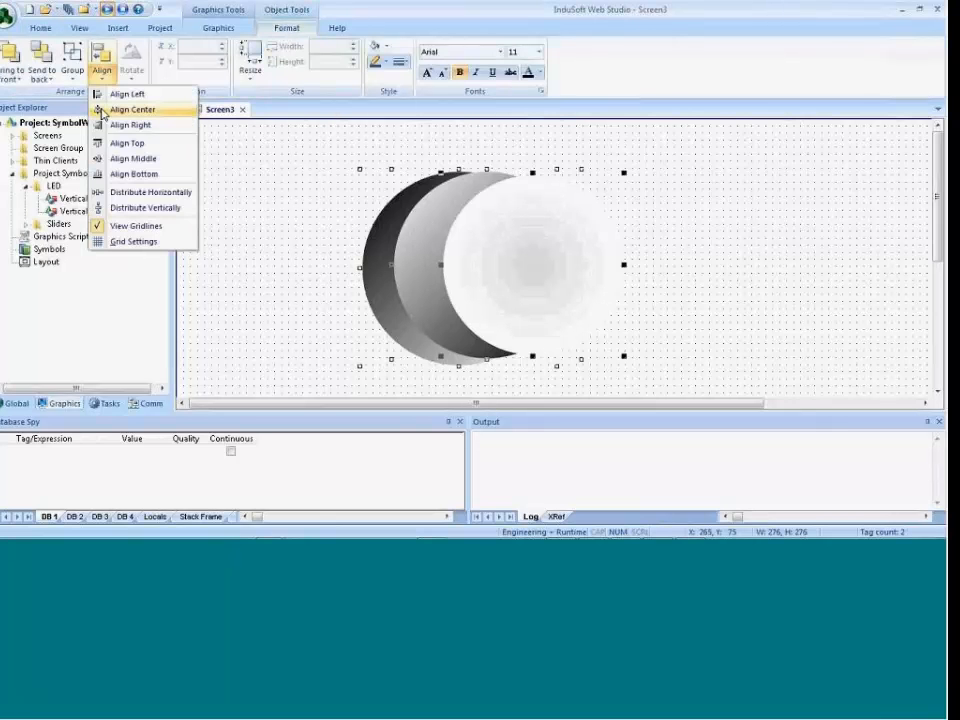
left_click(133, 109)
left_click(102, 68)
left_click(127, 143)
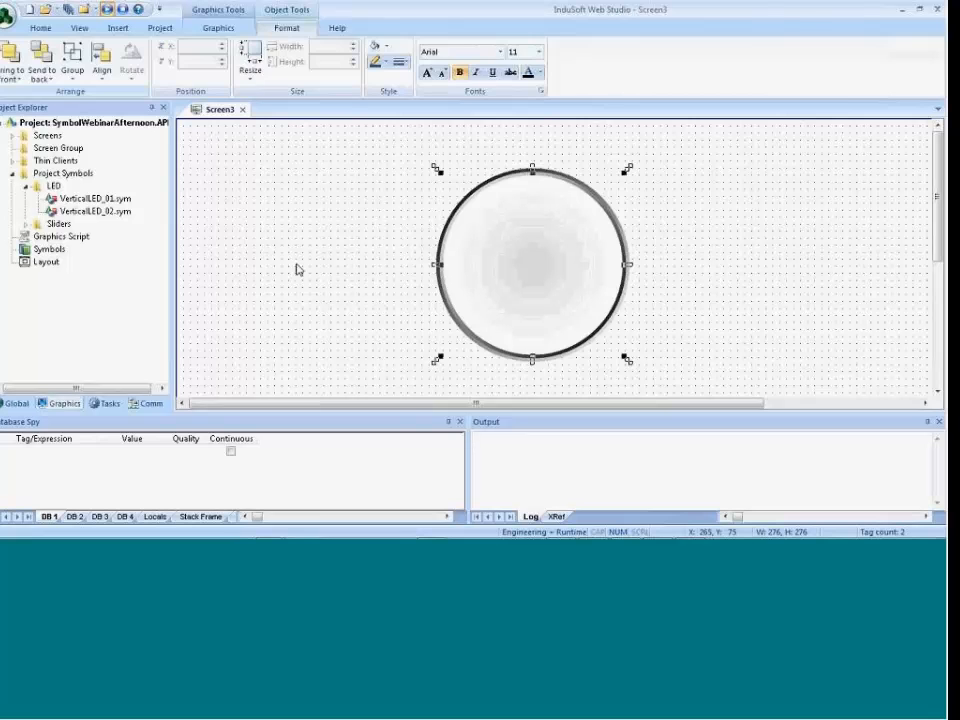
left_click(310, 210)
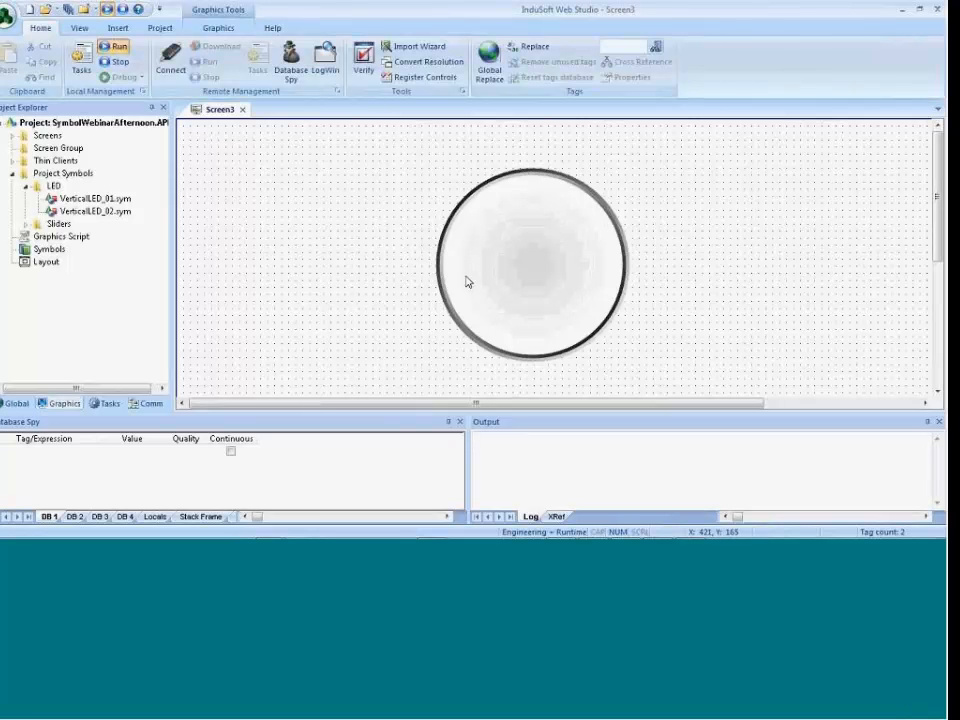
Move the concentric circles together to X 250, Y 50 and group them into one object.
left_click_drag(385, 141, 590, 360)
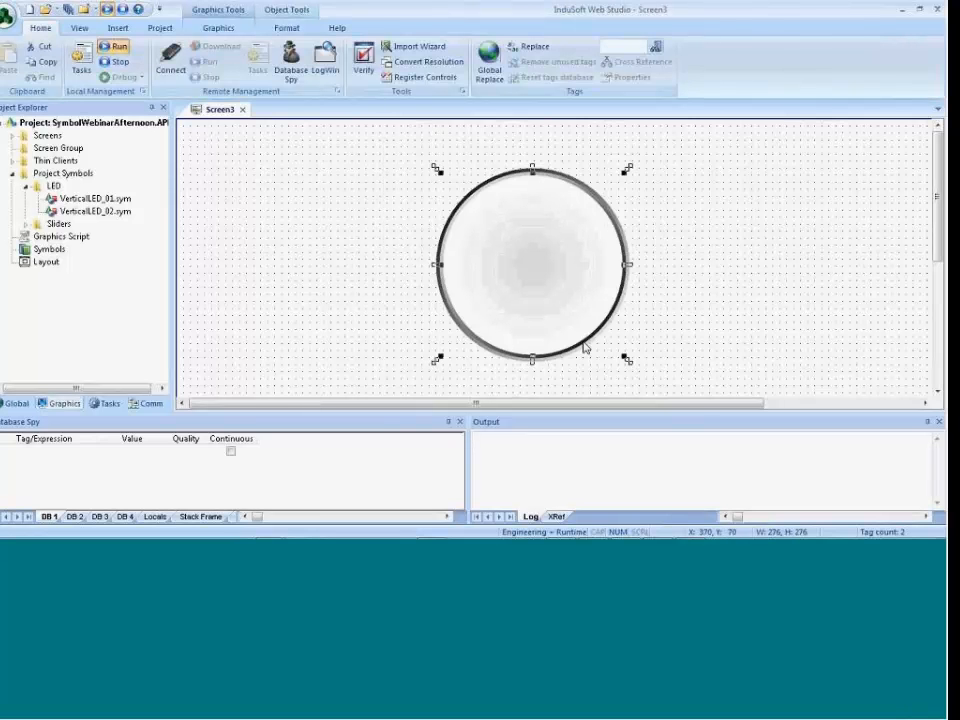
left_click_drag(542, 314, 454, 298)
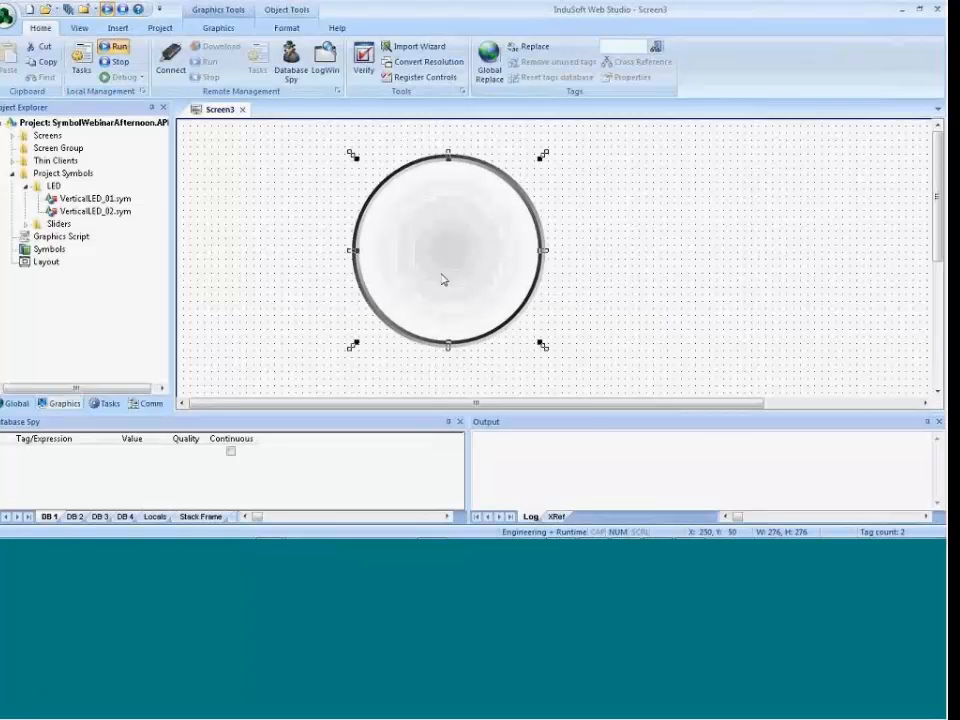
right_click(440, 277)
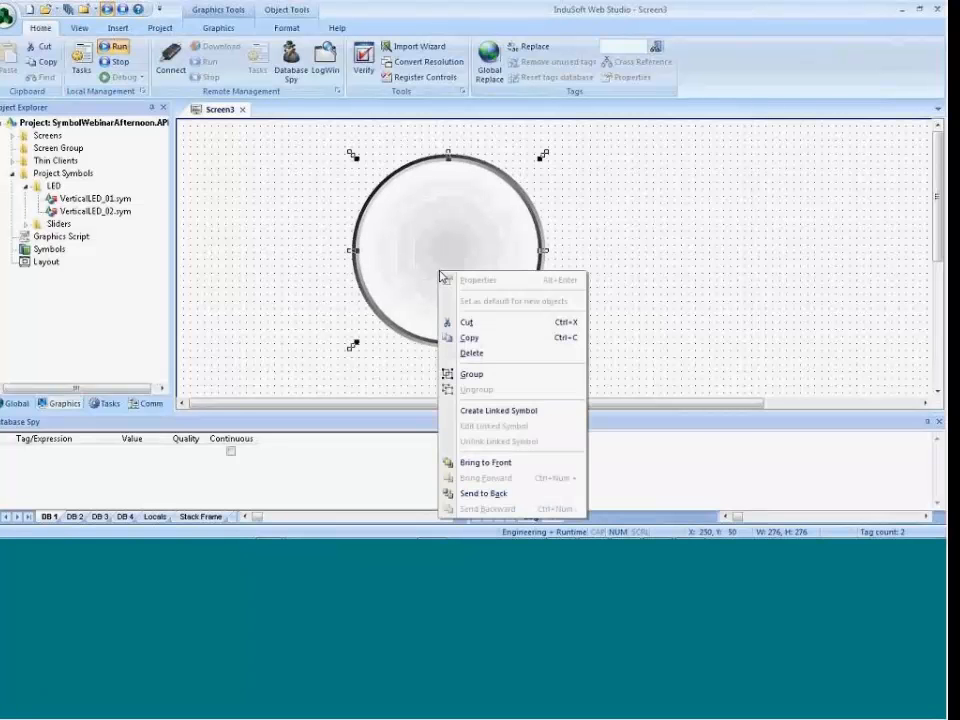
left_click(491, 376)
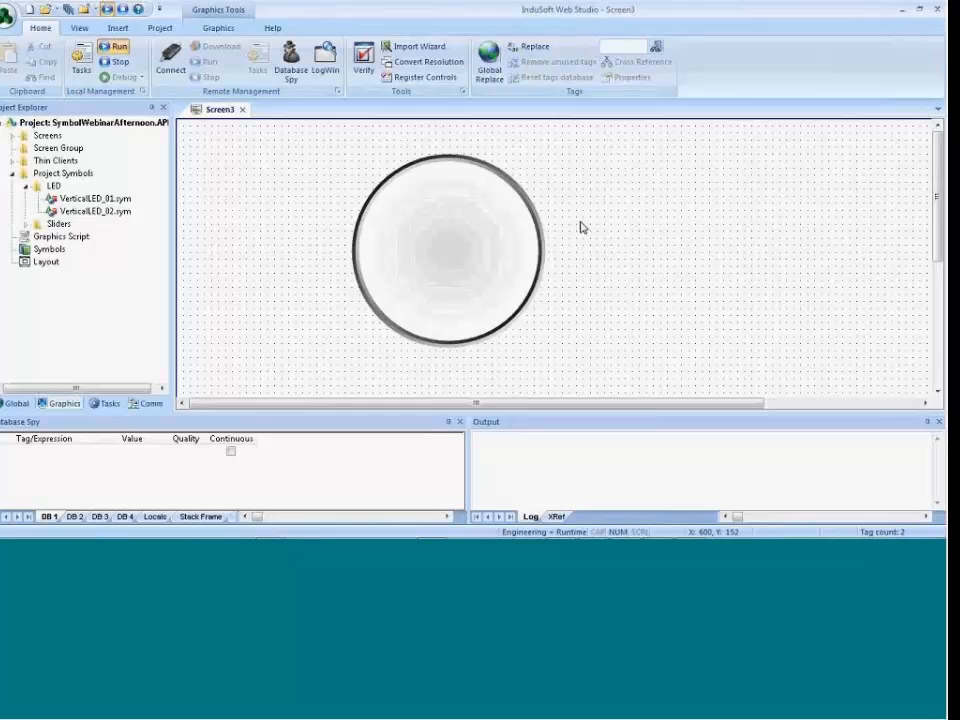
Draw a vertical line about 117 high from the dial's inner top edge down towards its center.
left_click(219, 30)
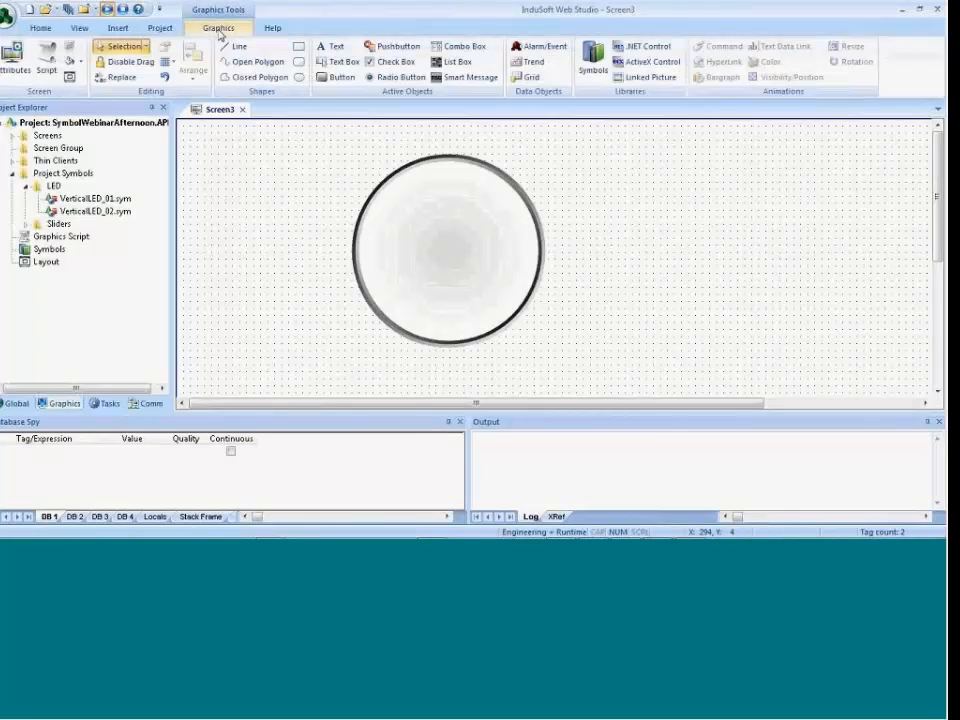
left_click(234, 47)
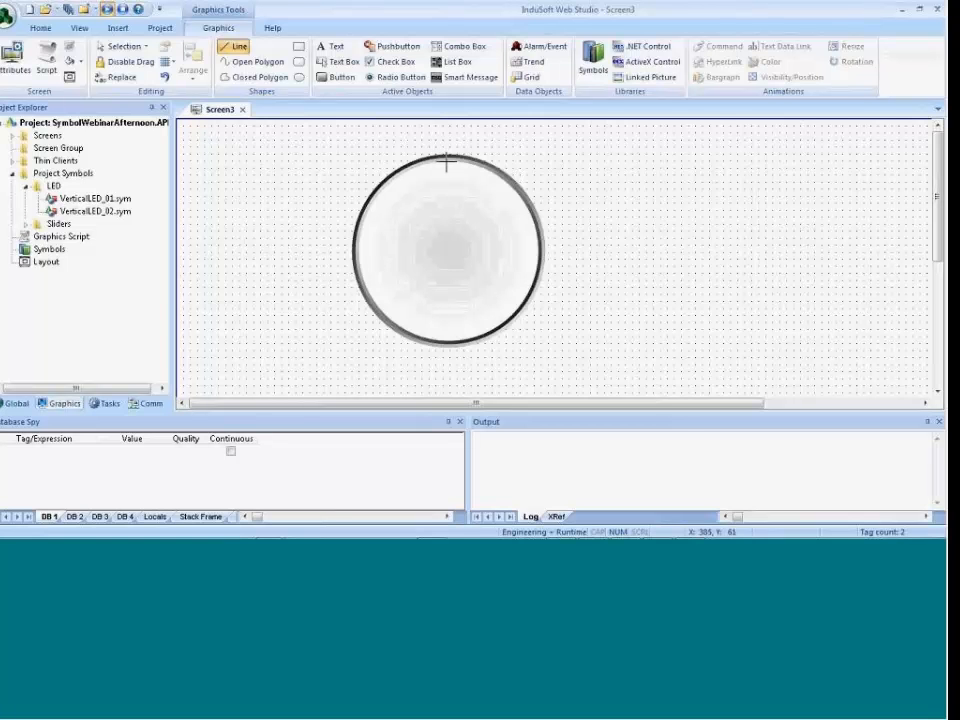
left_click_drag(446, 162, 447, 241)
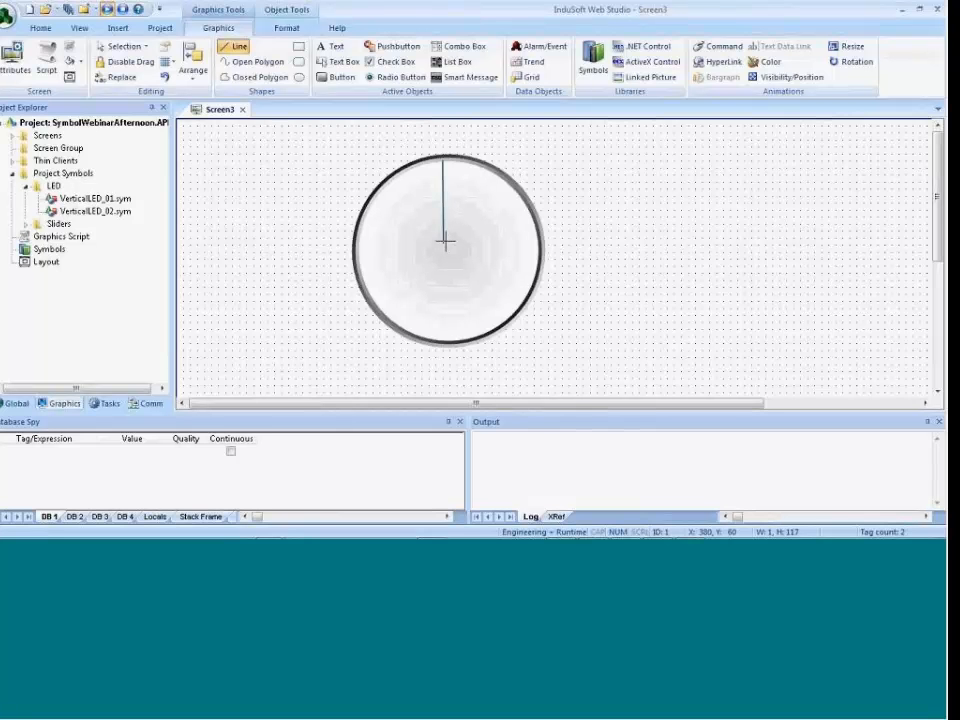
Set the vertical line's color to red in its object properties.
right_click(443, 241)
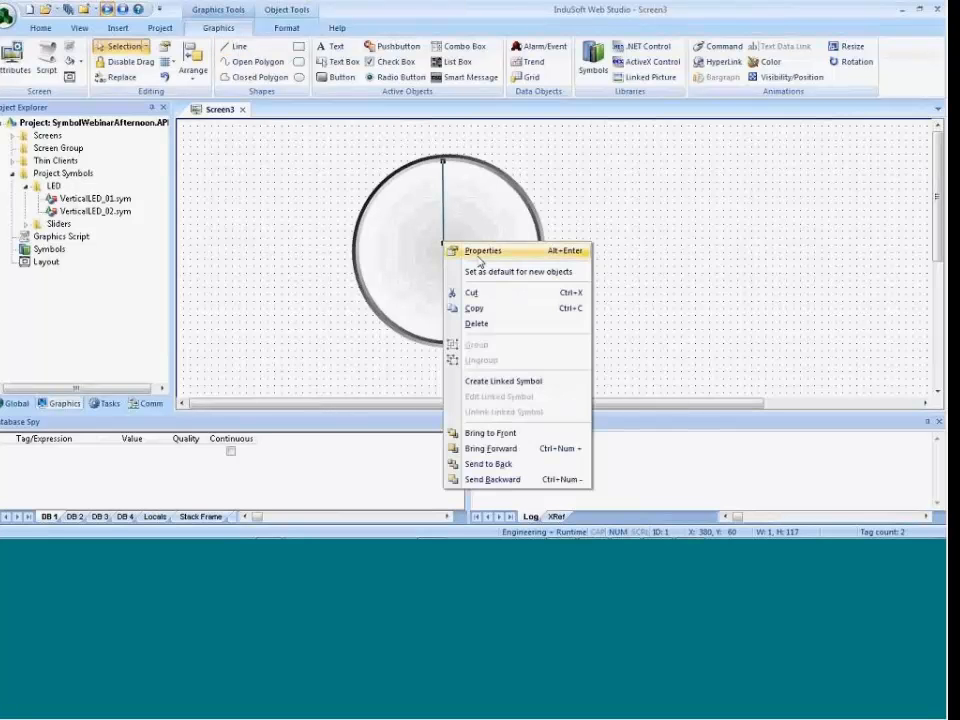
left_click(480, 252)
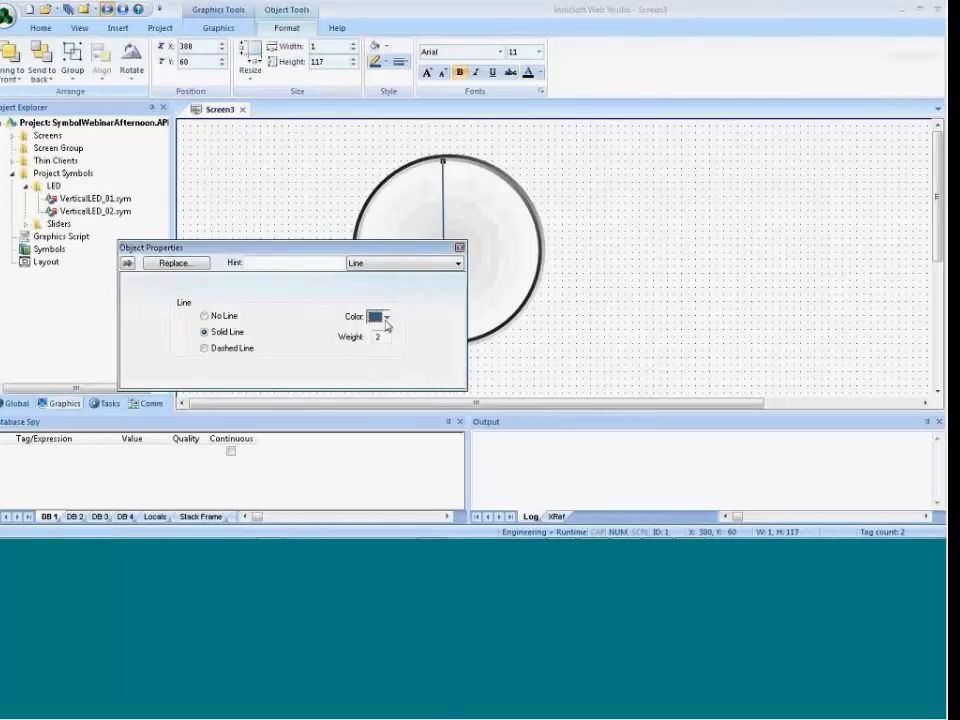
left_click(384, 317)
left_click(389, 432)
left_click(540, 370)
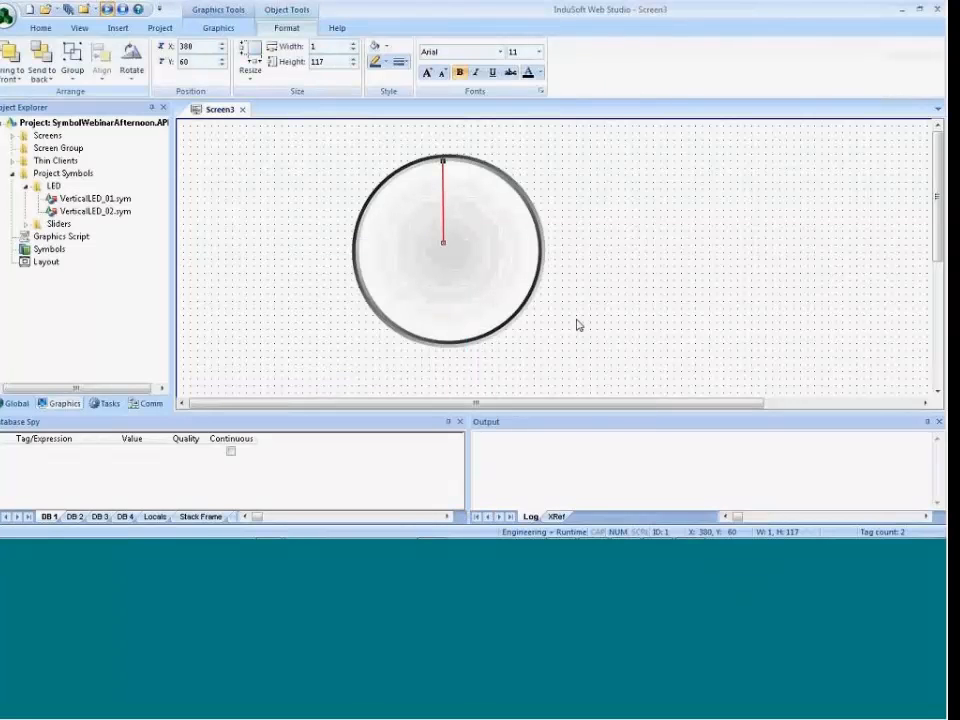
Align the red line with the grouped circles by their horizontal centers.
left_click(446, 214)
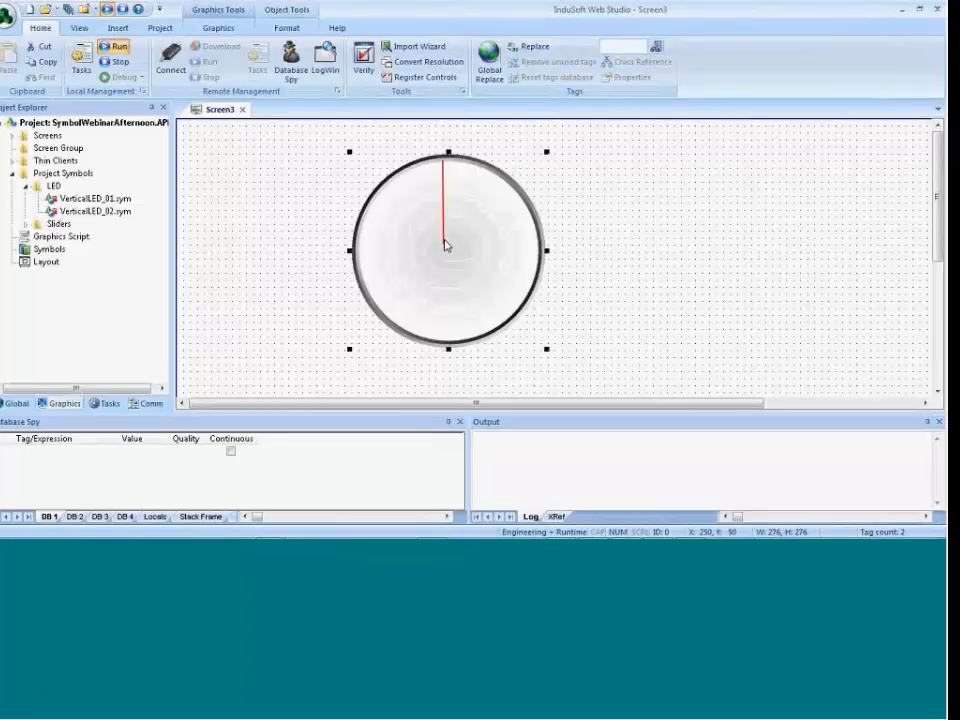
left_click_drag(411, 128, 459, 253)
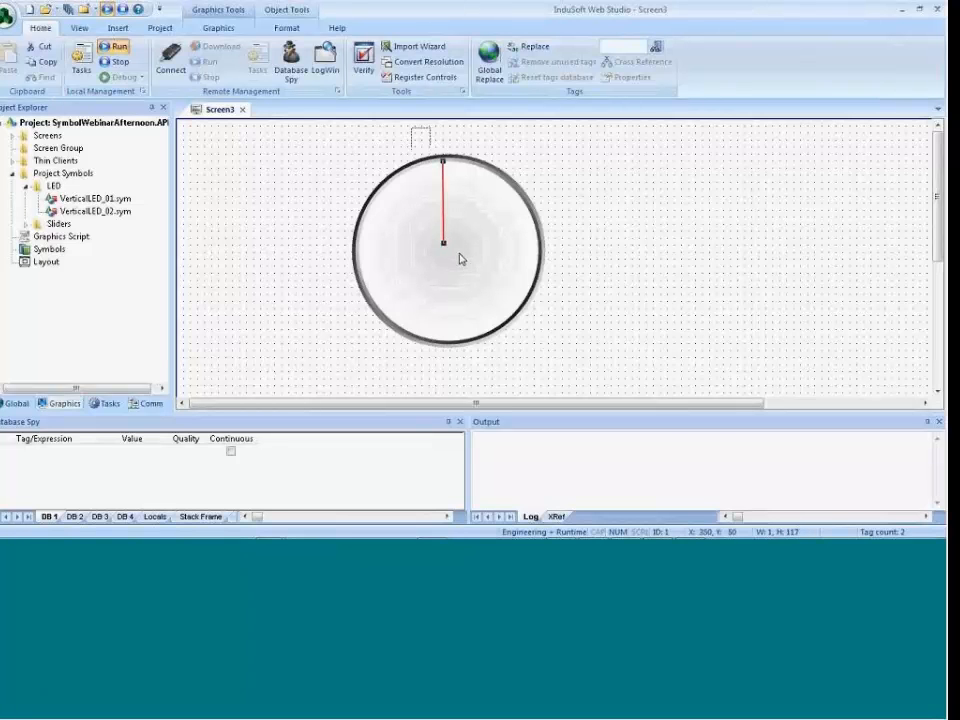
left_click(469, 259, "shift")
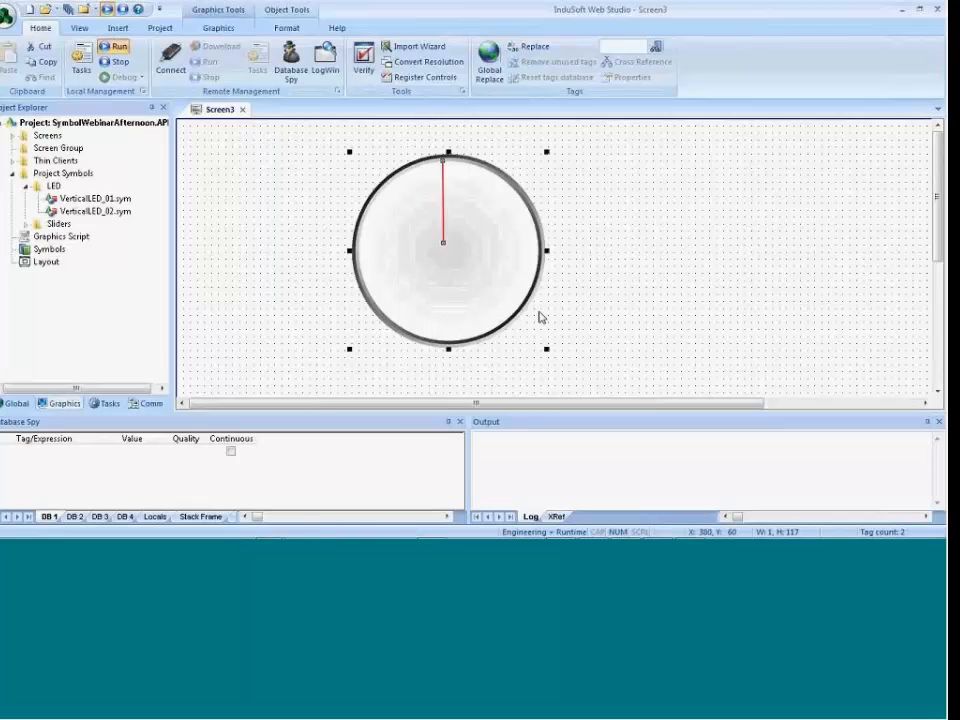
left_click(288, 33)
left_click(101, 68)
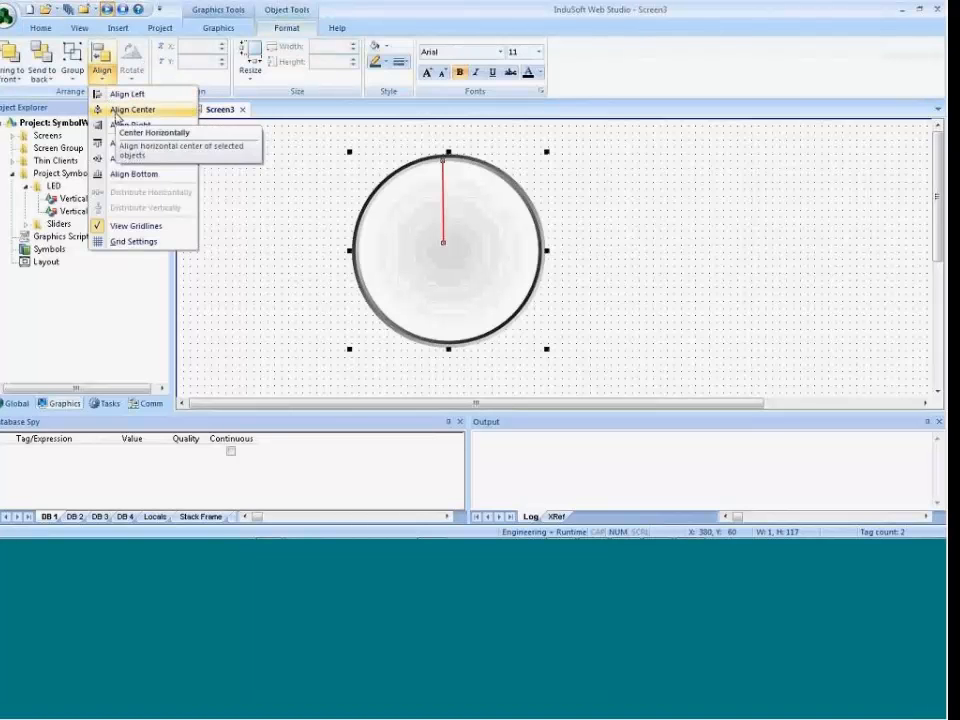
left_click(117, 110)
left_click(278, 252)
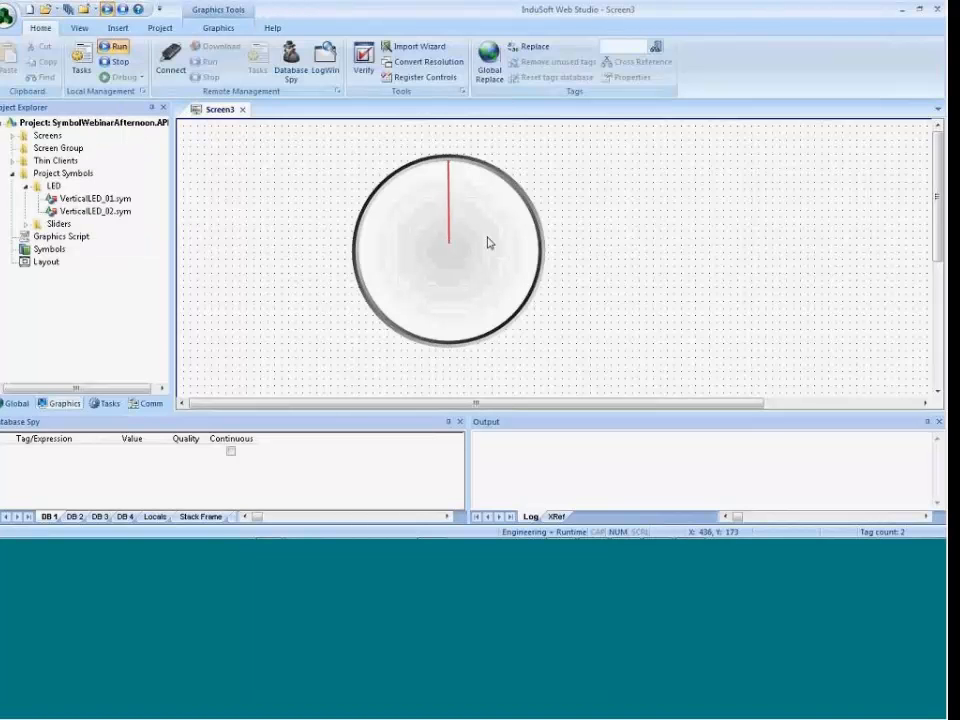
Add a Rotation animation to the red needle line and assign it the tag TestTag.
left_click_drag(424, 146, 469, 259)
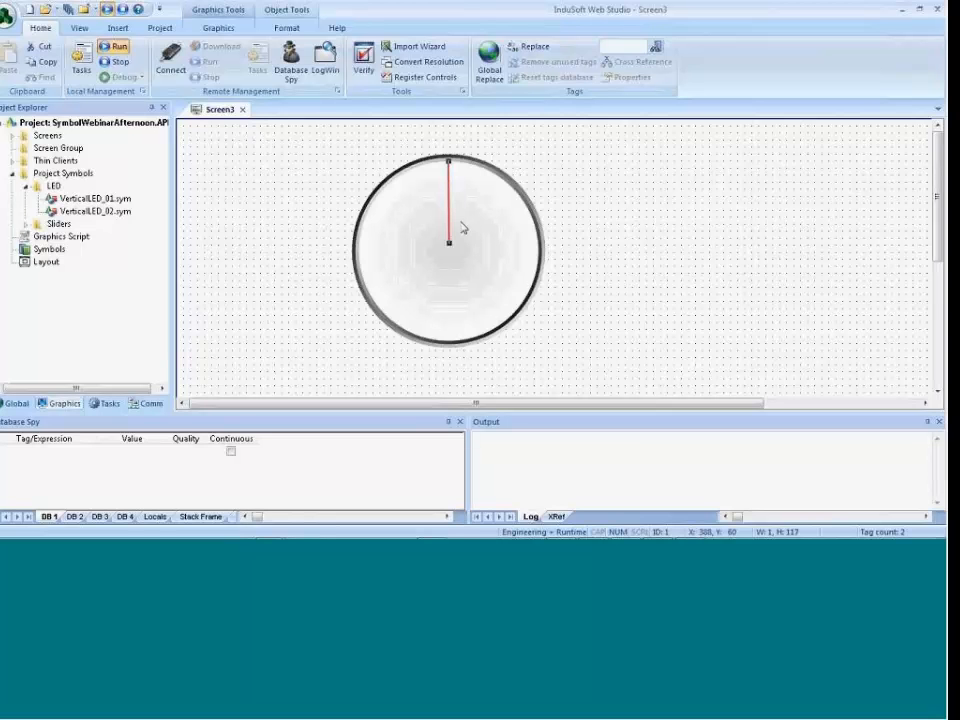
left_click(220, 28)
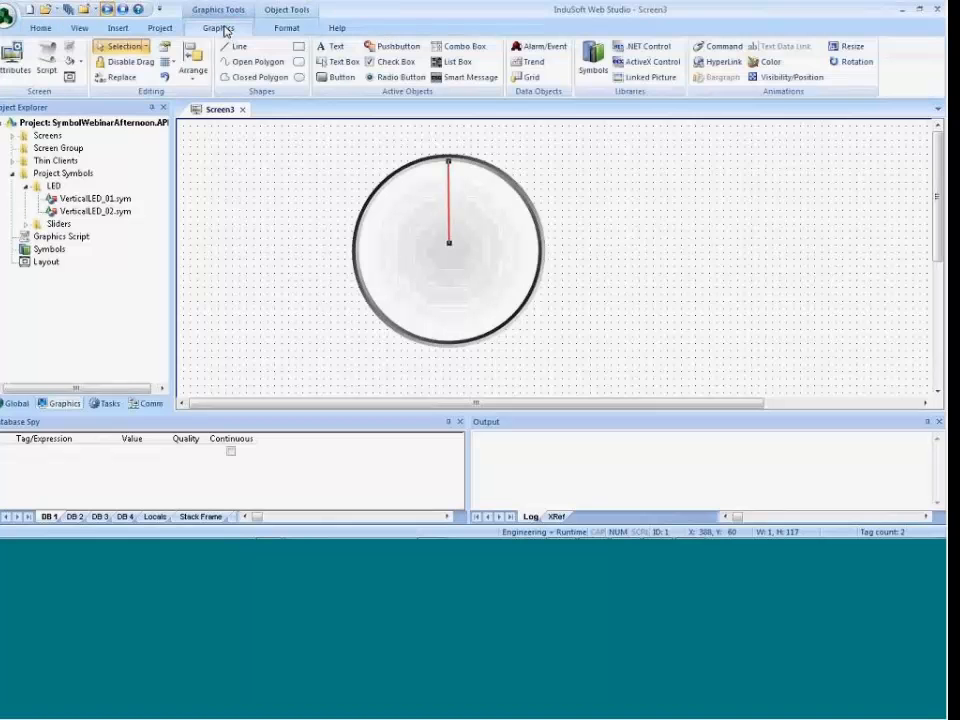
left_click(851, 61)
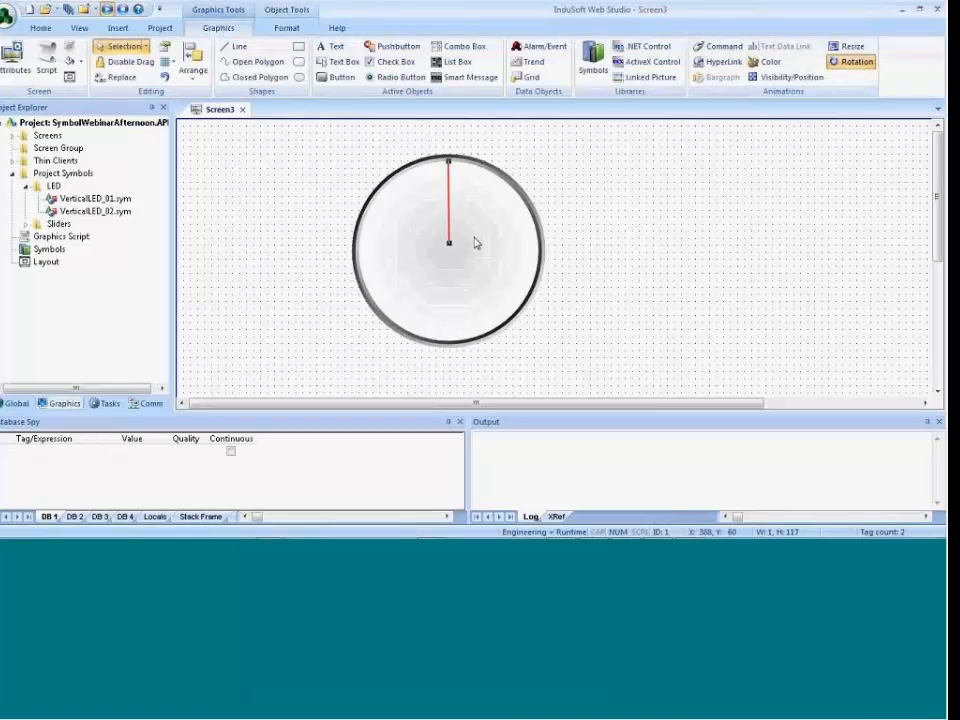
key("alt+Return")
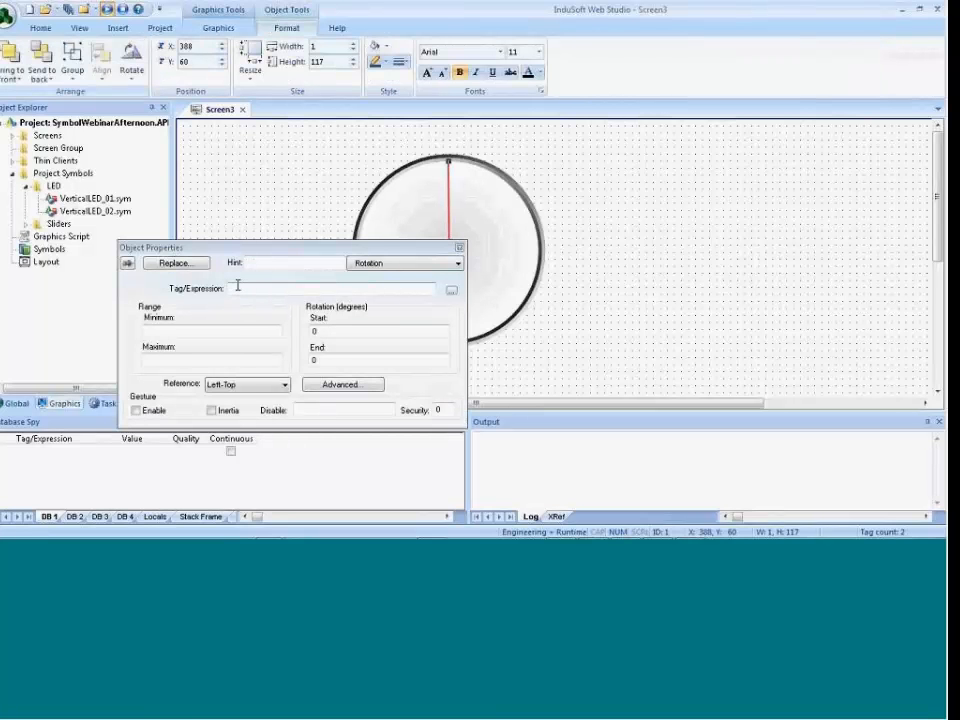
left_click(241, 287)
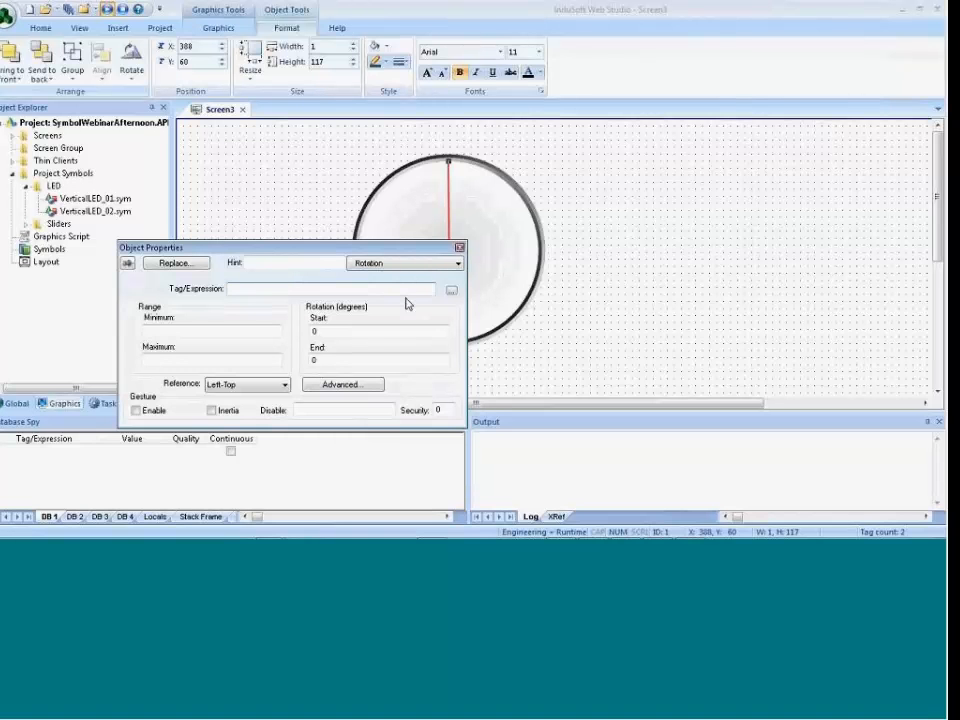
left_click(451, 291)
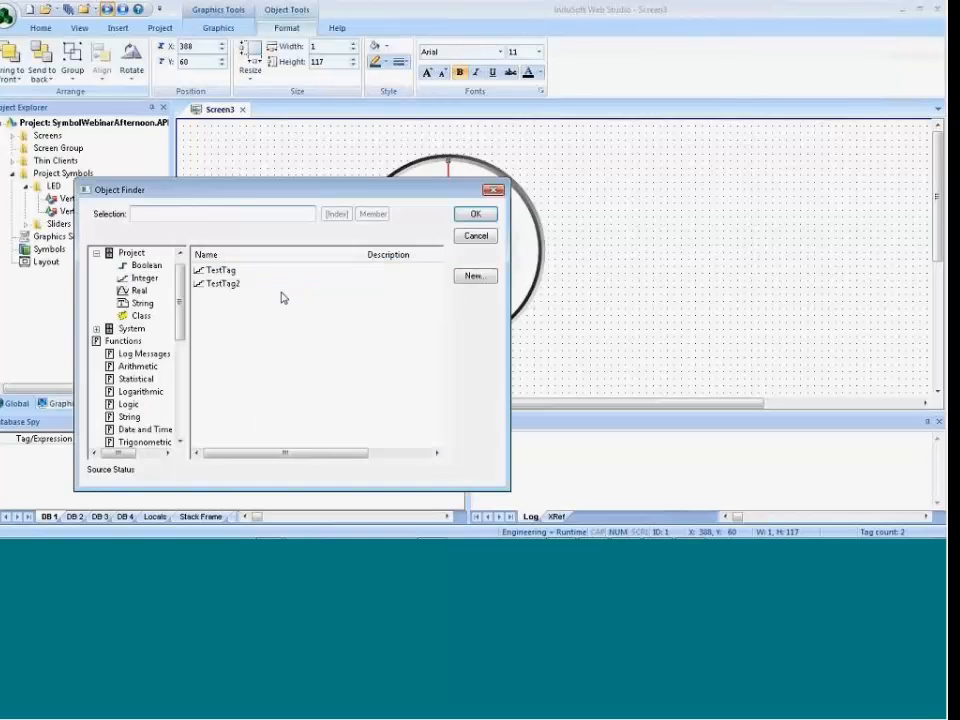
left_click(220, 270)
left_click(476, 214)
left_click(672, 244)
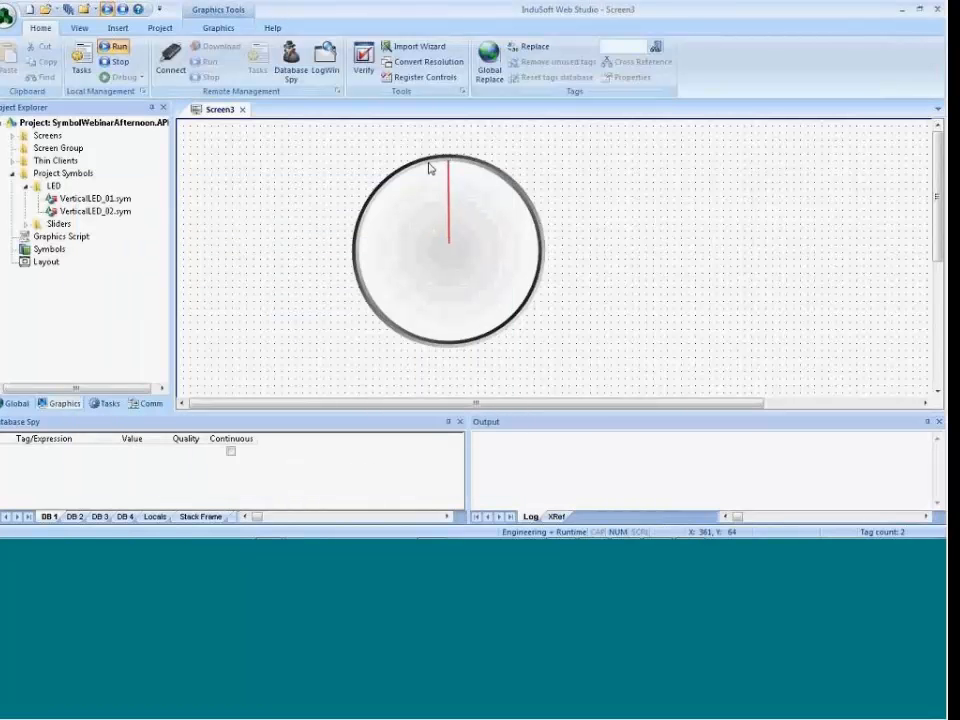
Set the red needle's rotation reference point to Left-Bottom in its object properties.
left_click_drag(426, 159, 477, 253)
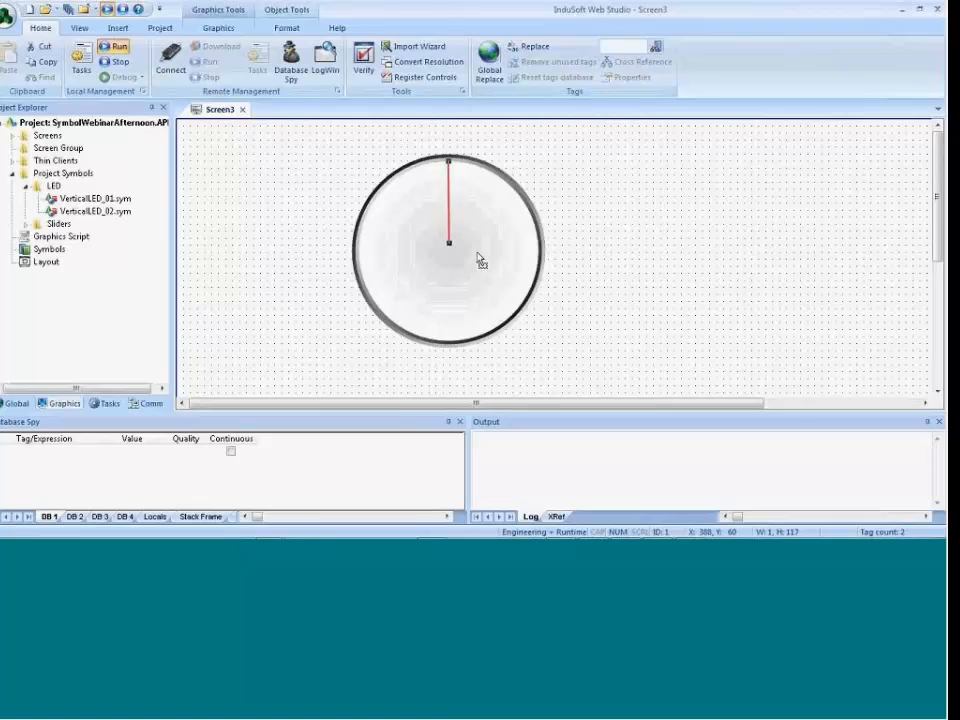
key("alt+Return")
left_click_drag(398, 249, 432, 288)
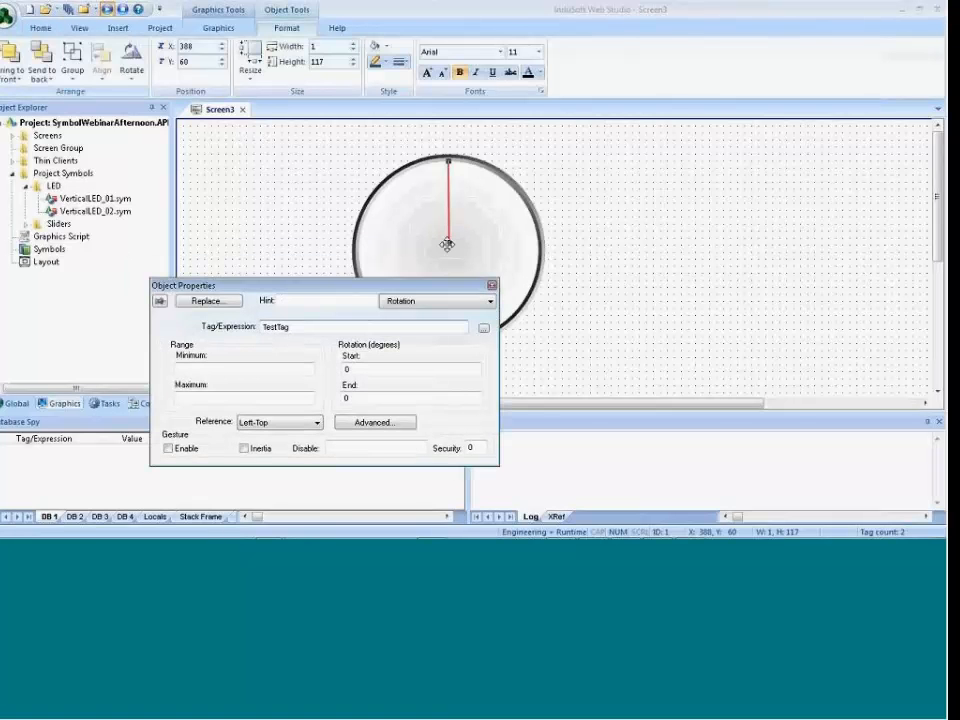
left_click(276, 425)
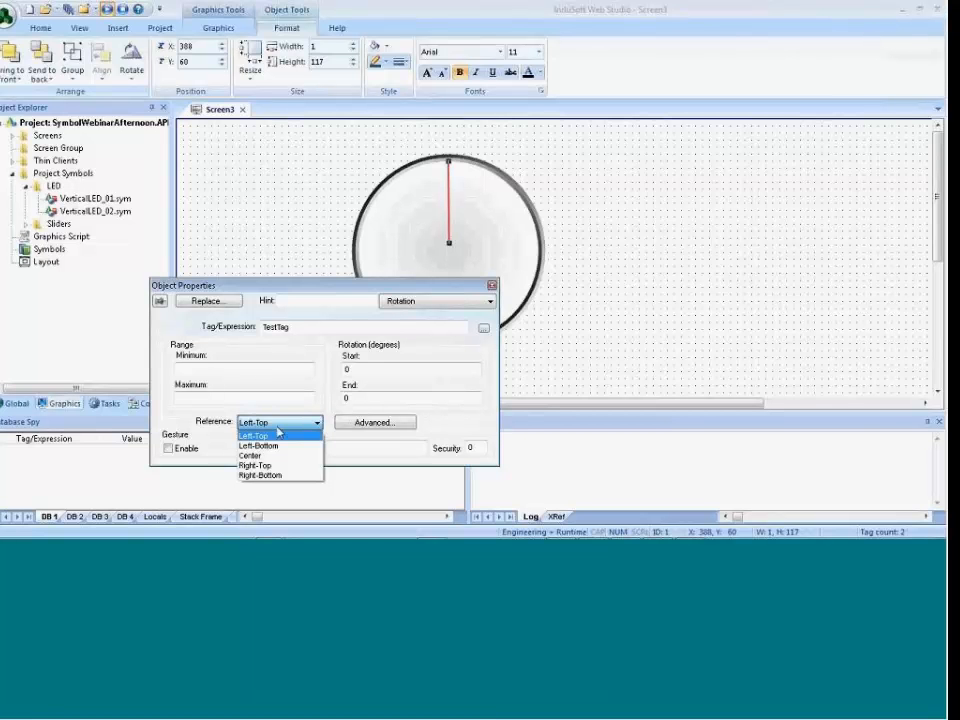
left_click(262, 446)
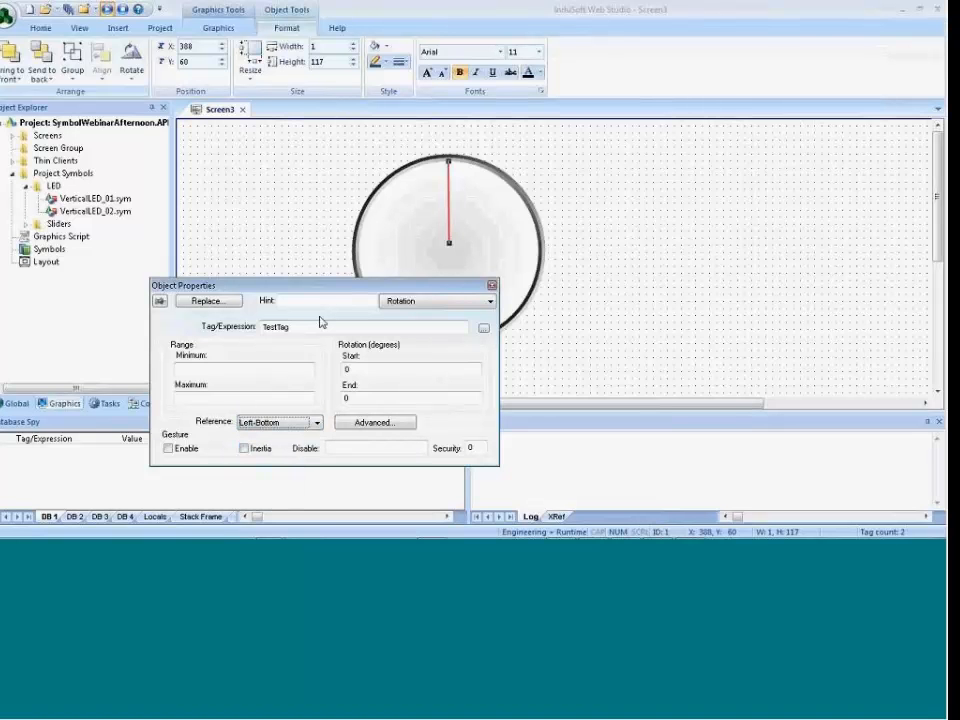
Set the needle's rotation range to minimum 0 and maximum 100, with start -135 and end 135 degrees.
left_click(238, 372)
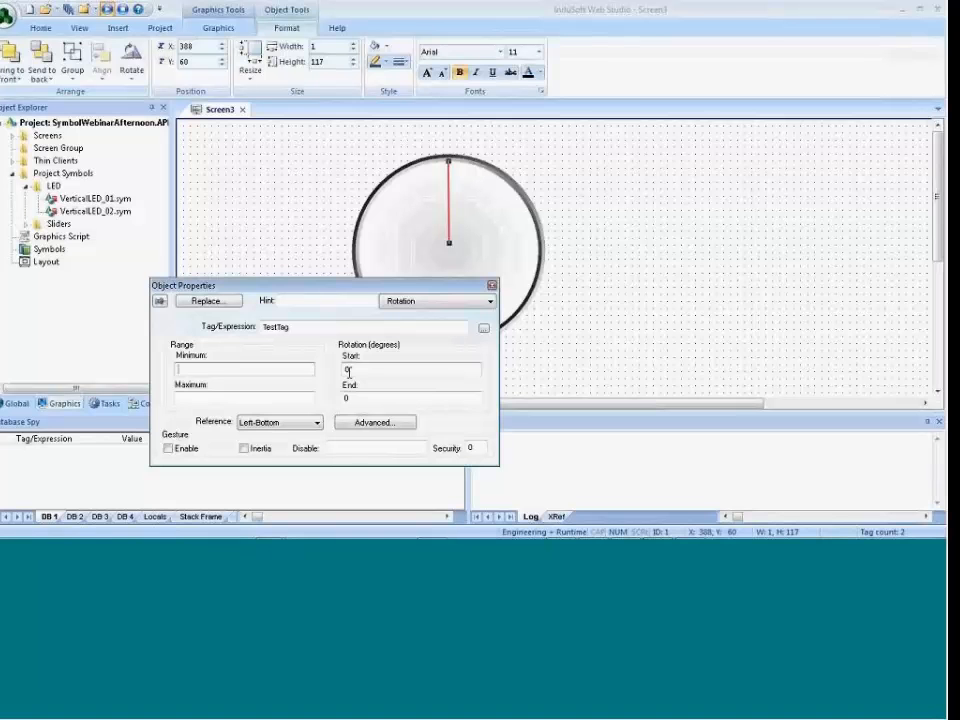
left_click(233, 398)
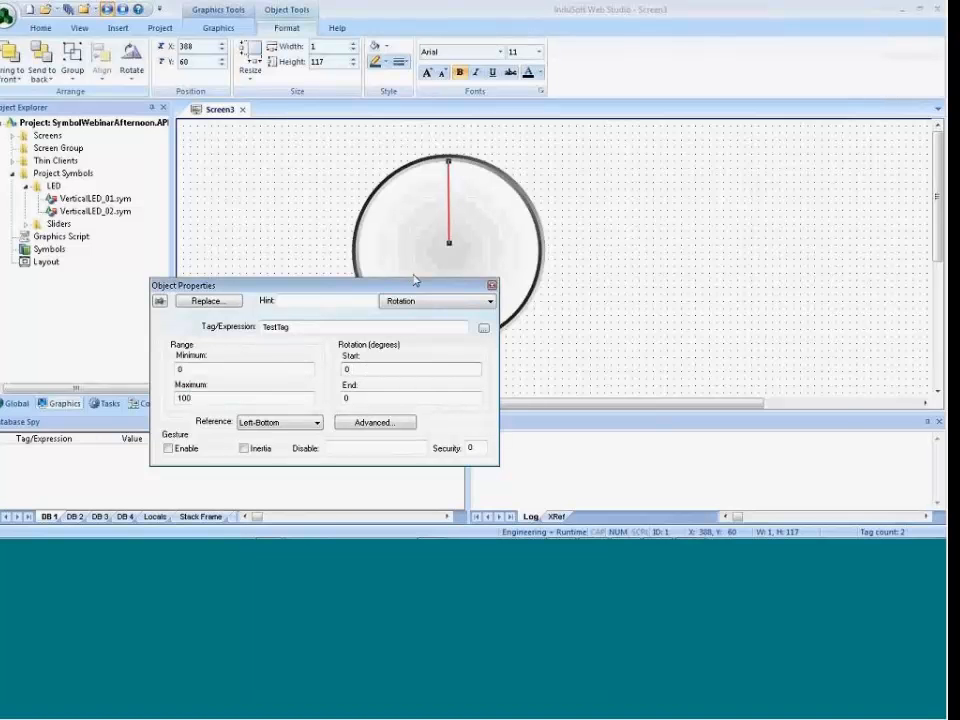
left_click_drag(422, 285, 838, 189)
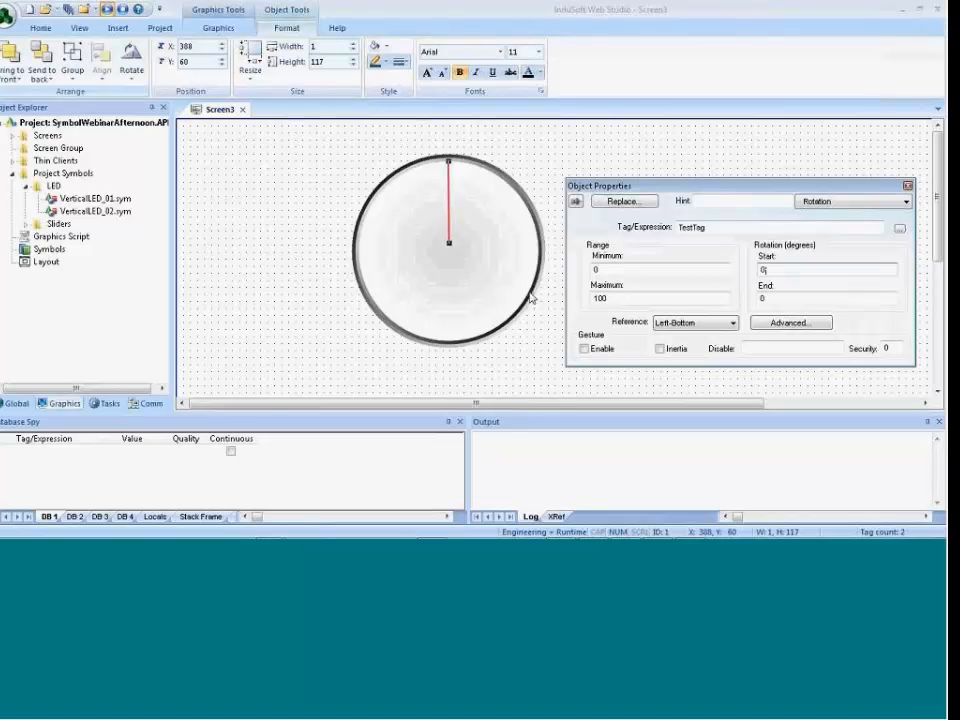
double_click(762, 269)
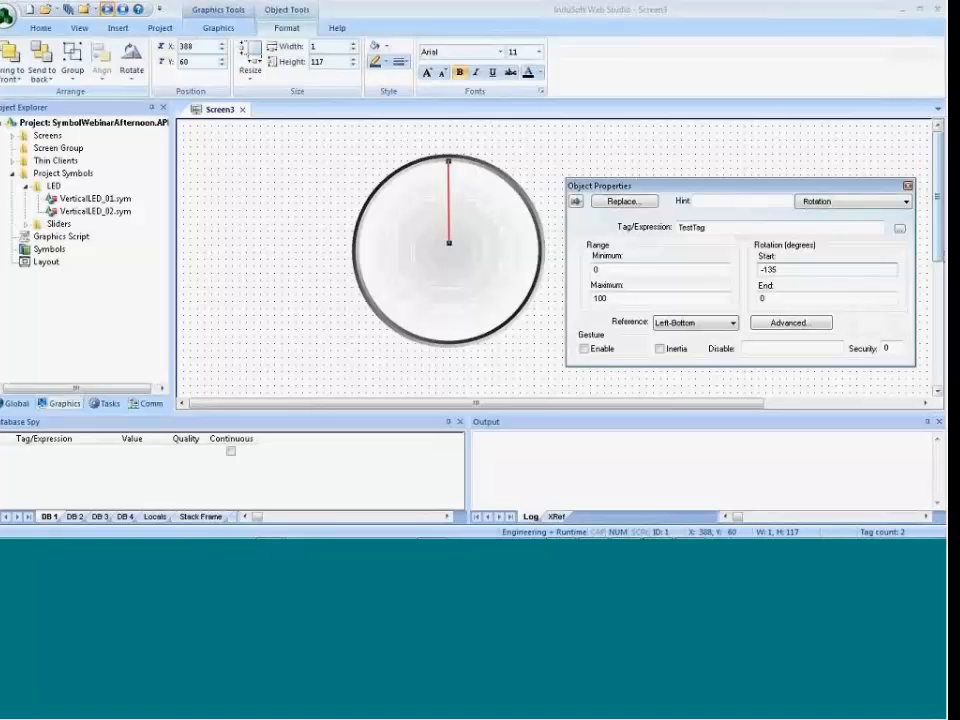
key("Tab")
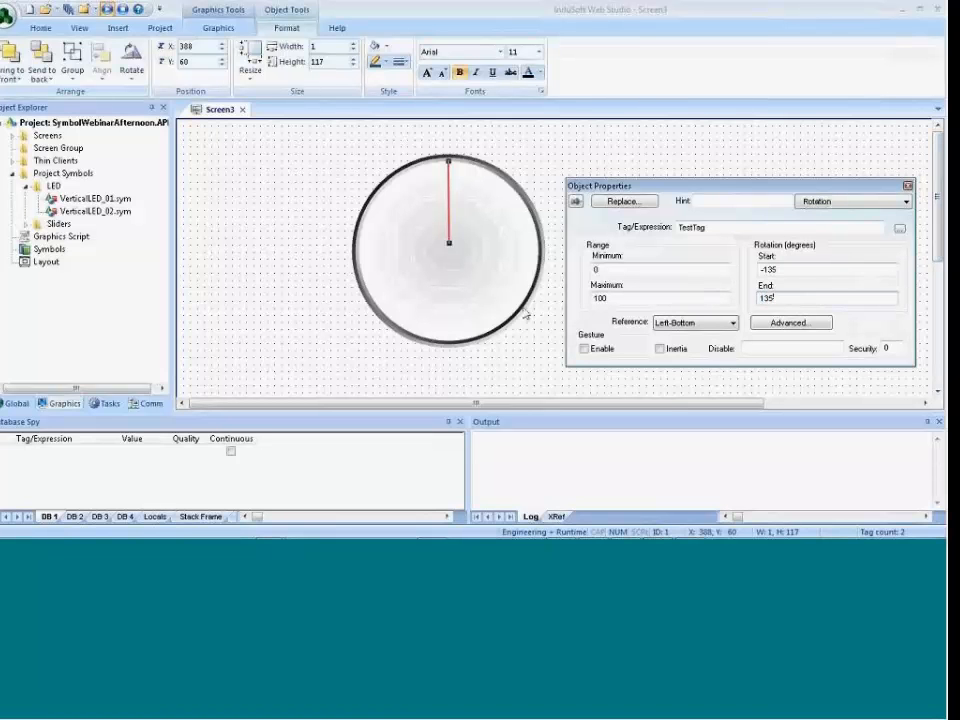
left_click(517, 377)
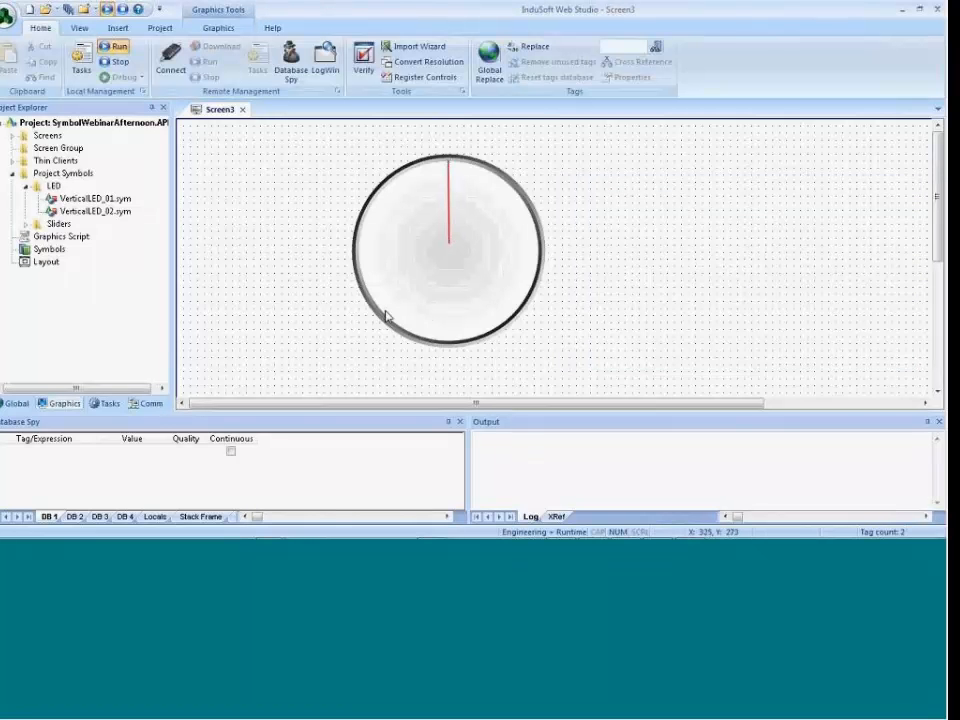
Place the slider01 symbol from the Sliders library on Screen3, beside the lower left of the gauge.
double_click(51, 250)
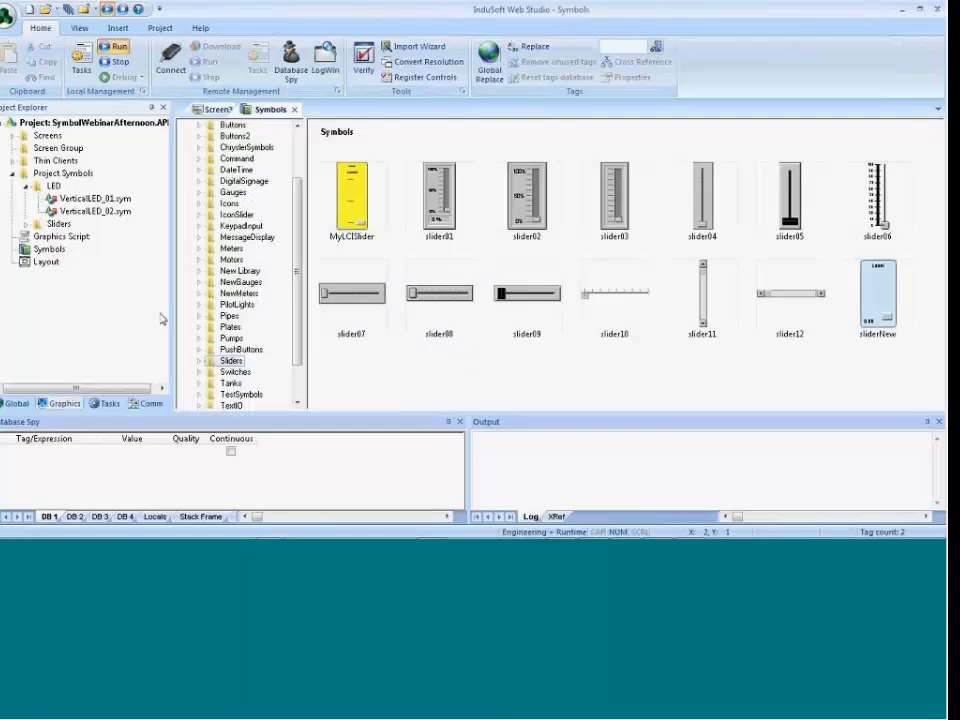
double_click(454, 213)
left_click(250, 268)
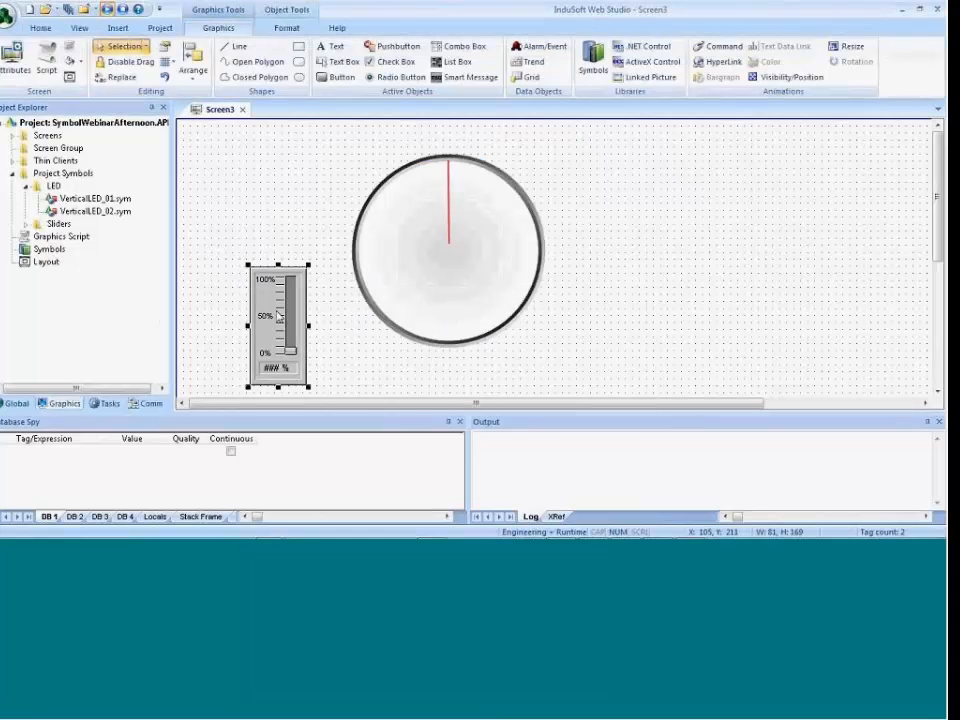
Link the placed slider symbol to the tag TestTag in its object properties.
double_click(278, 315)
double_click(785, 291)
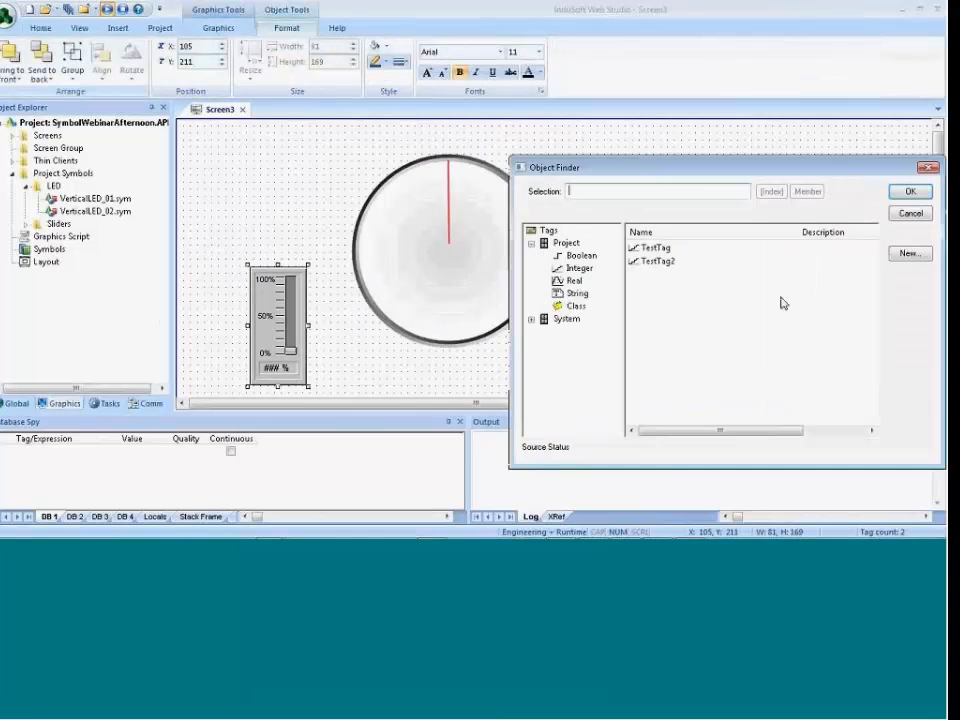
left_click(656, 247)
left_click(910, 191)
left_click(561, 188)
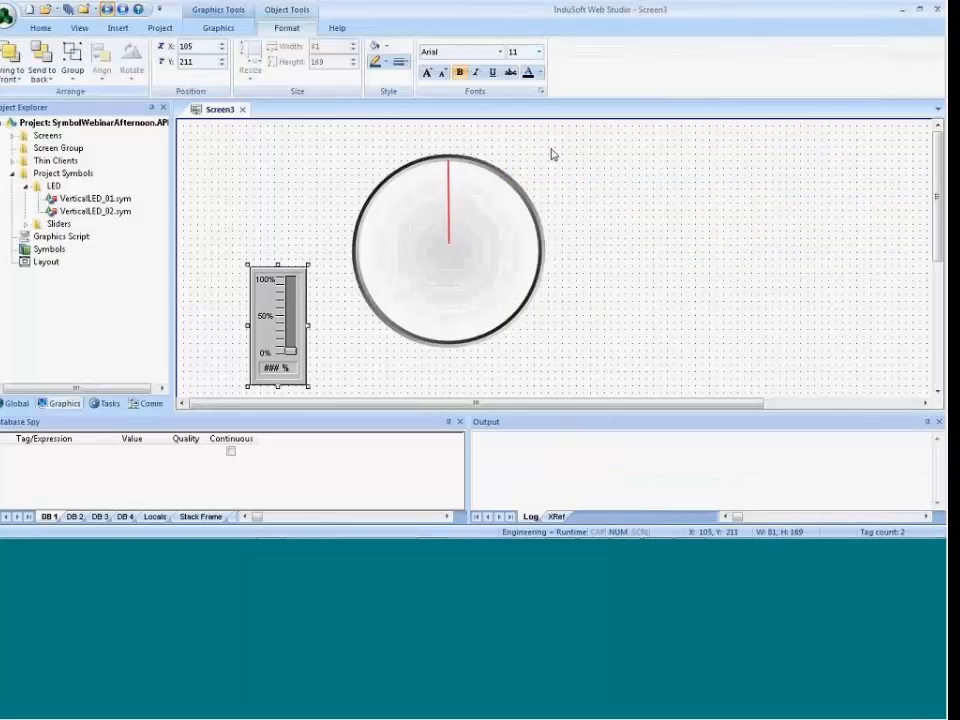
Run the project, test the needle by moving the slider to 0% and up to 100%, and return to the editor.
left_click(113, 49)
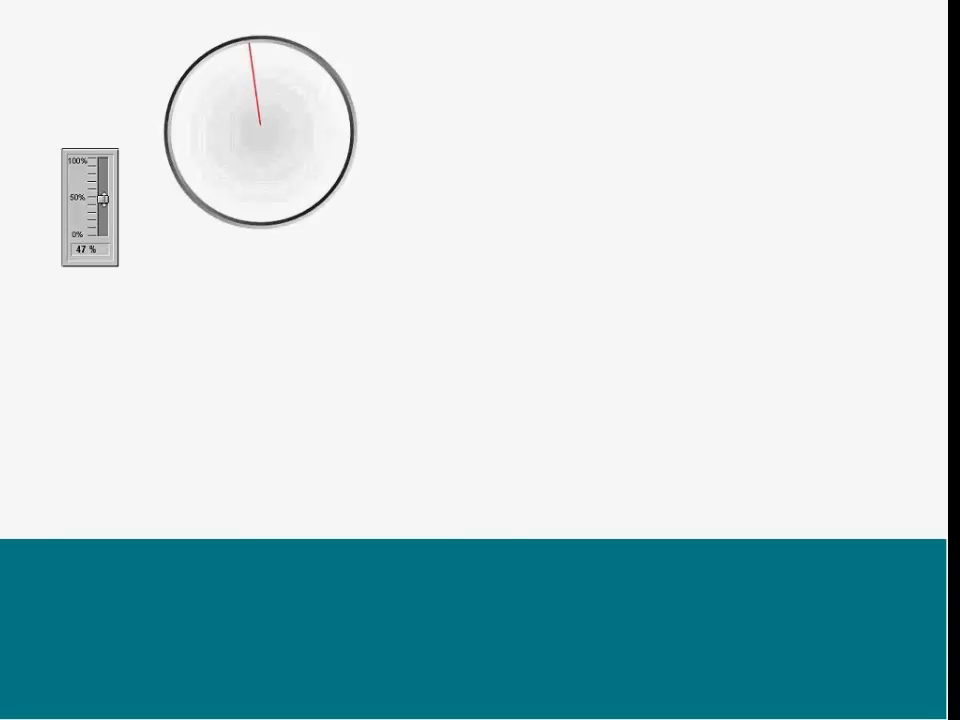
left_click_drag(102, 198, 102, 229)
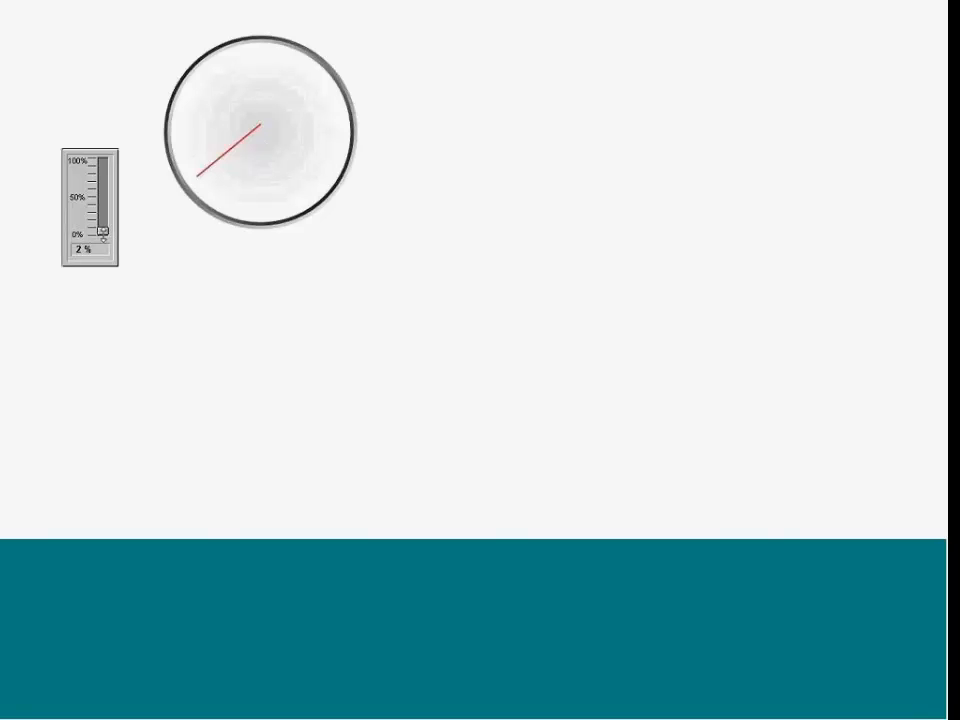
left_click_drag(102, 231, 99, 258)
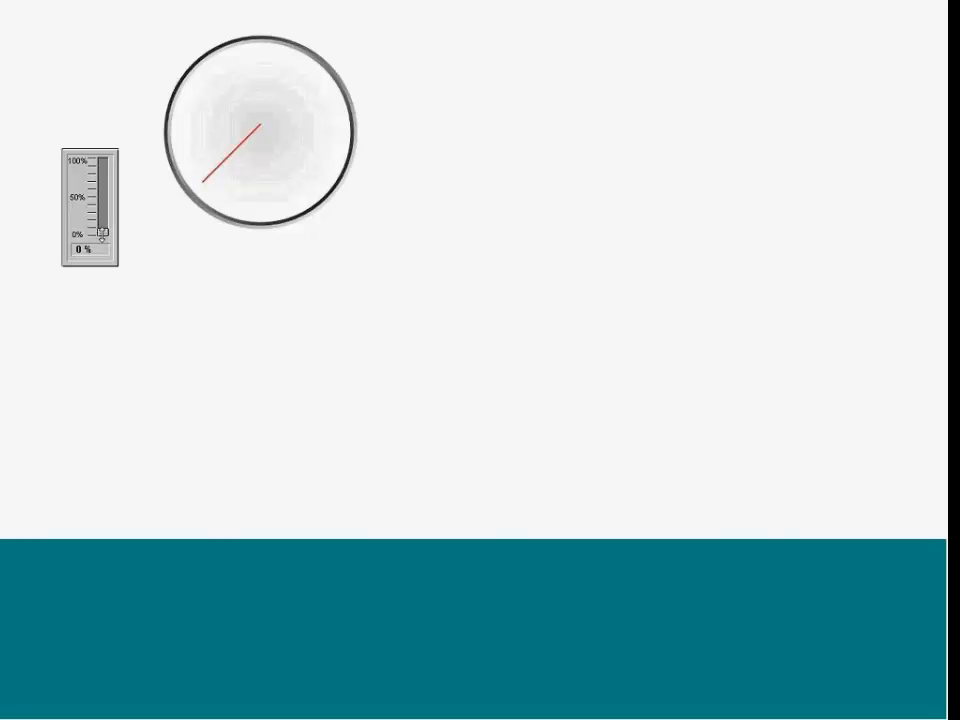
left_click_drag(102, 233, 123, 157)
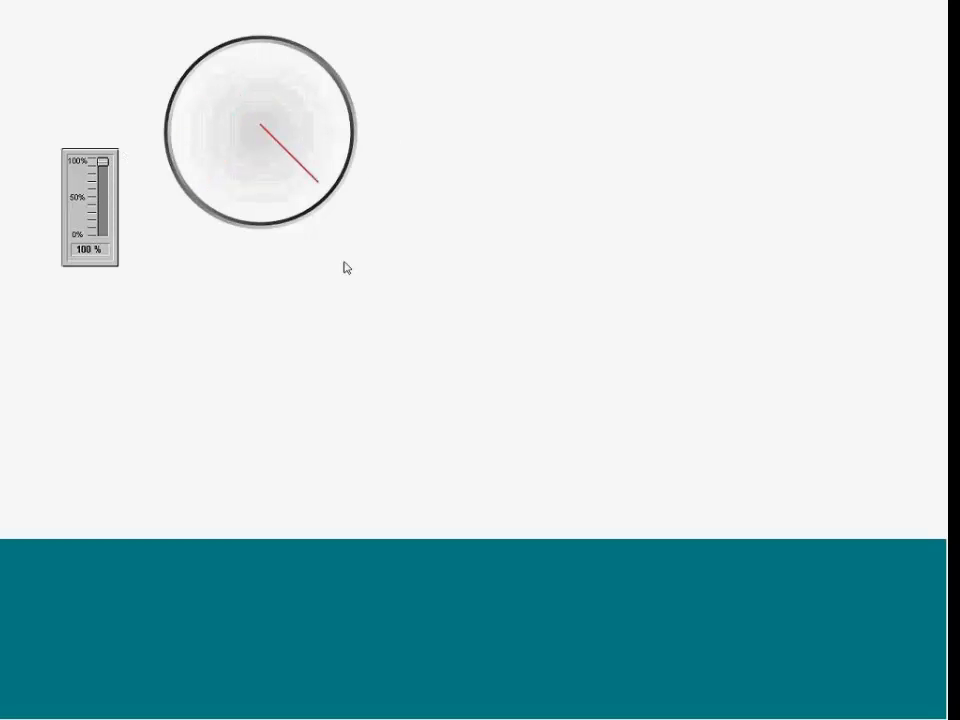
key("alt+Tab")
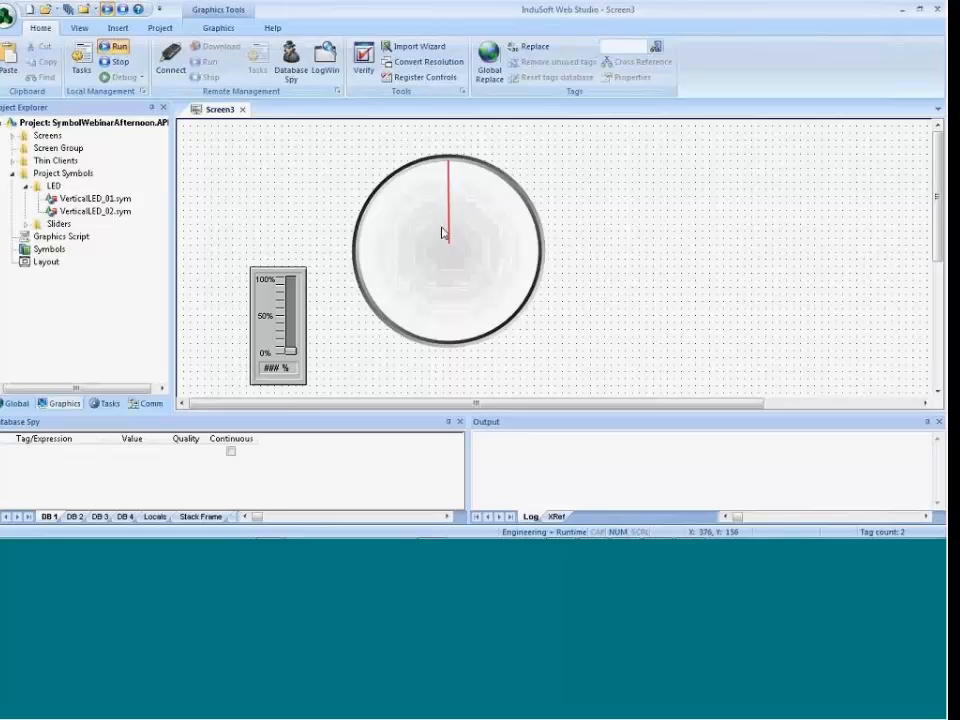
Create a linked symbol from the dial and red needle, adding a new folder named Gauge to save it in.
left_click(451, 237)
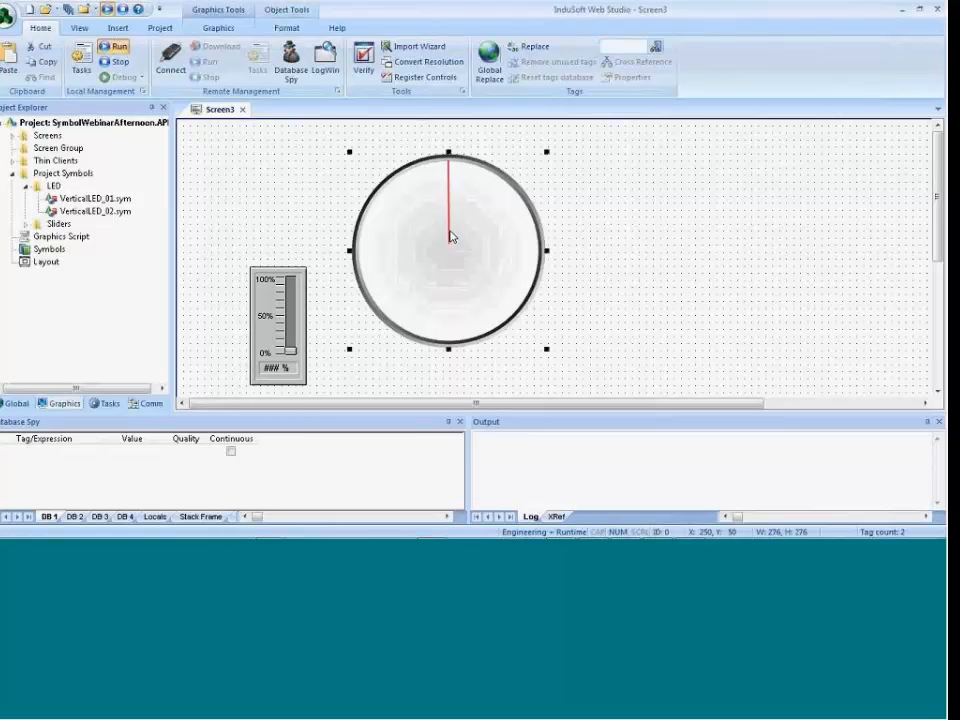
left_click(589, 231)
left_click_drag(308, 141, 596, 369)
right_click(480, 282)
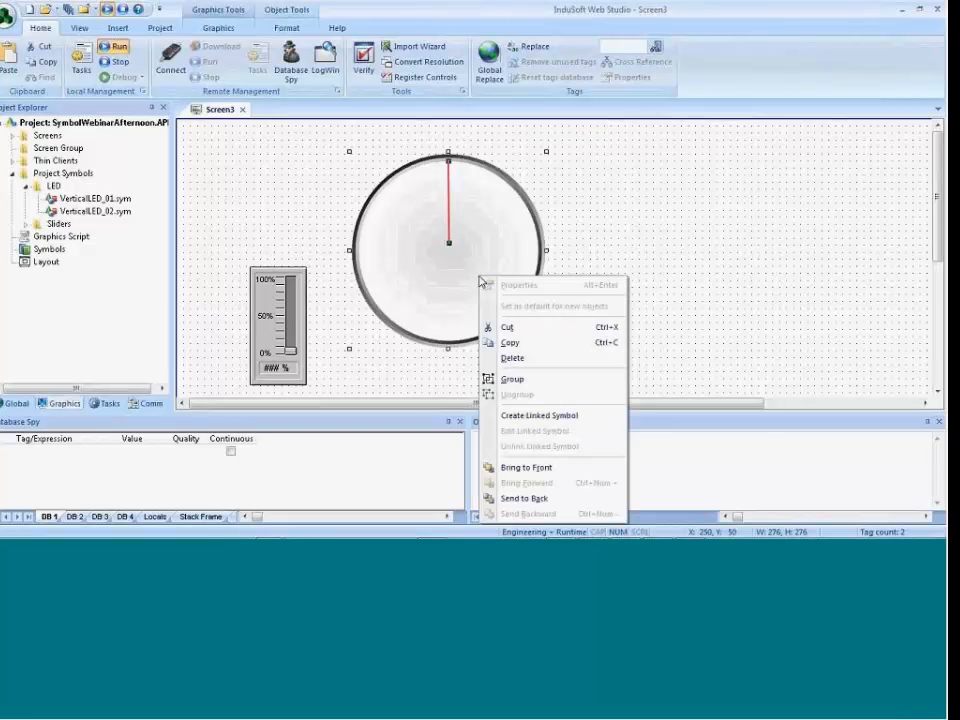
left_click(537, 416)
left_click(96, 56)
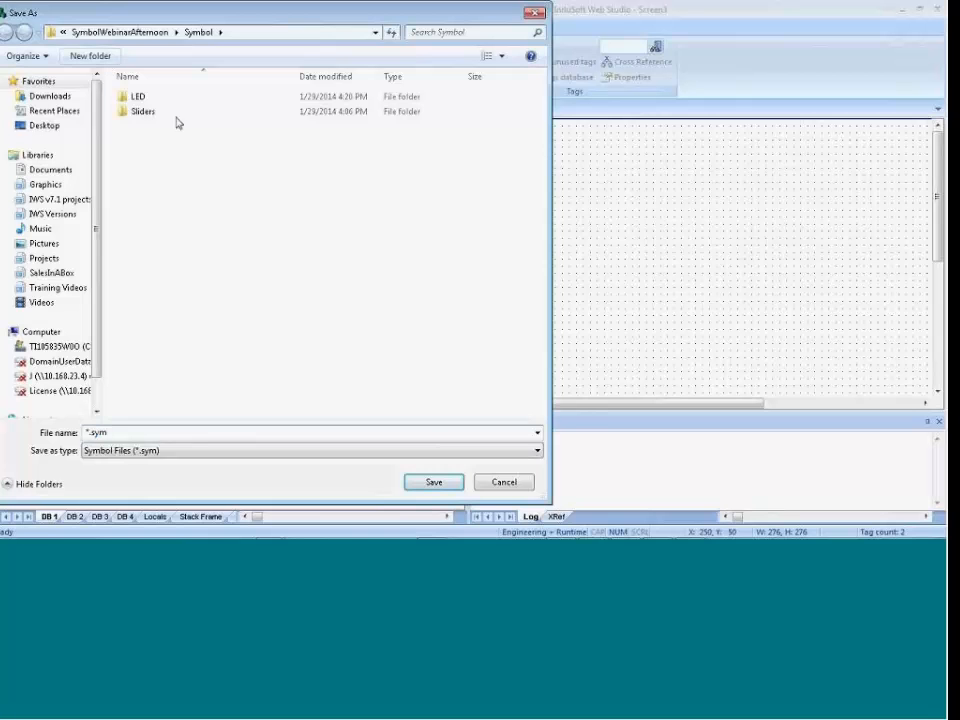
type("Gauge")
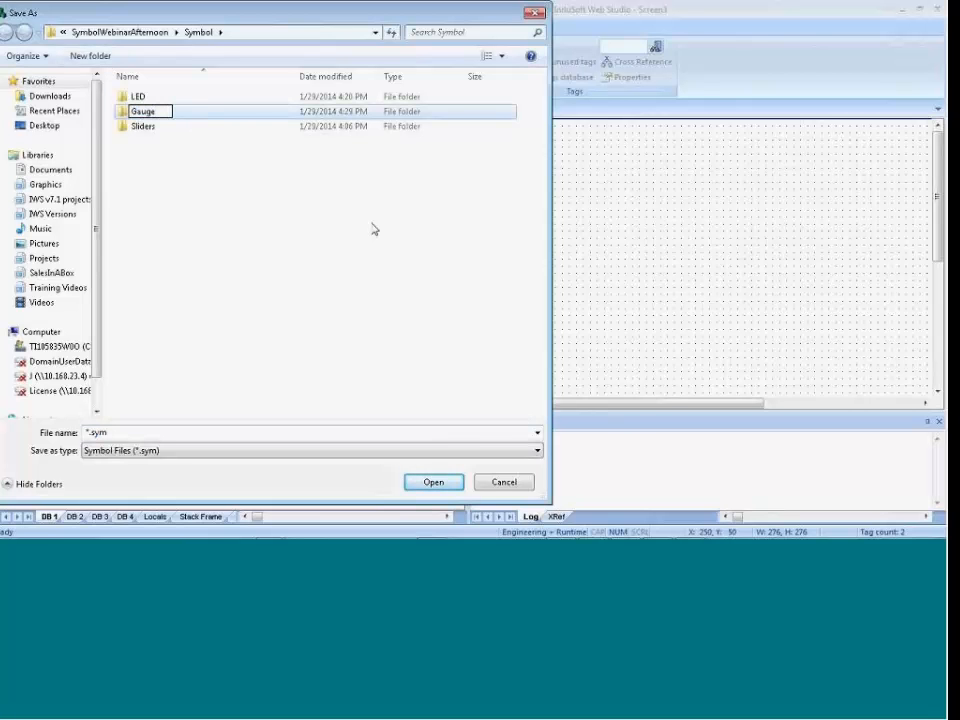
key("Return")
key("Return")
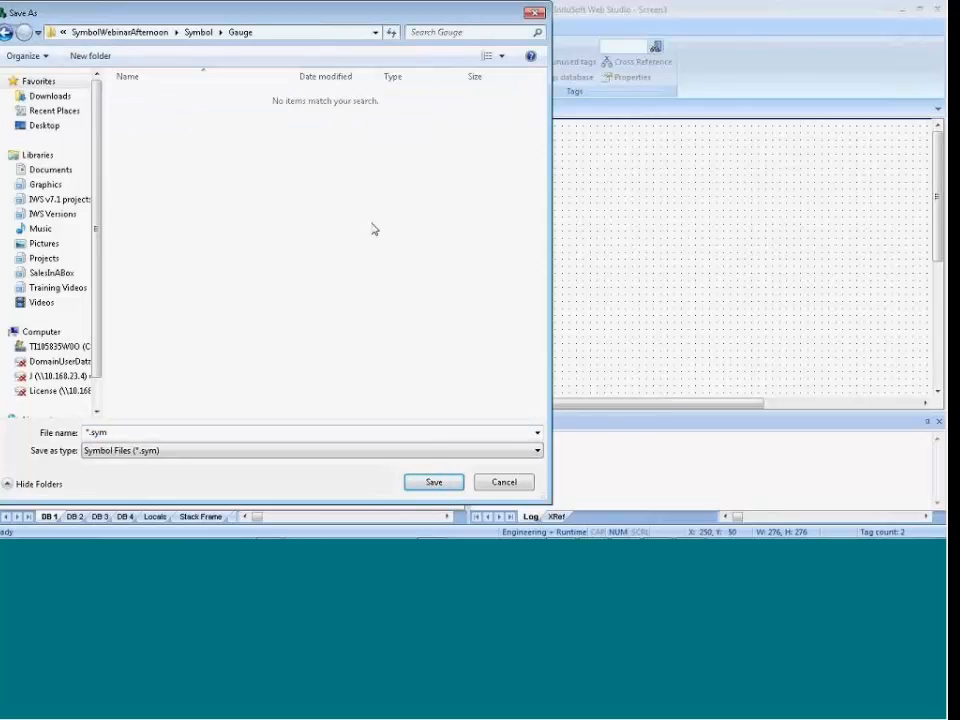
Save the linked symbol in the Gauge folder under the file name Gauge.sym.
double_click(87, 432)
left_click_drag(90, 433, 84, 433)
type("Gauge1")
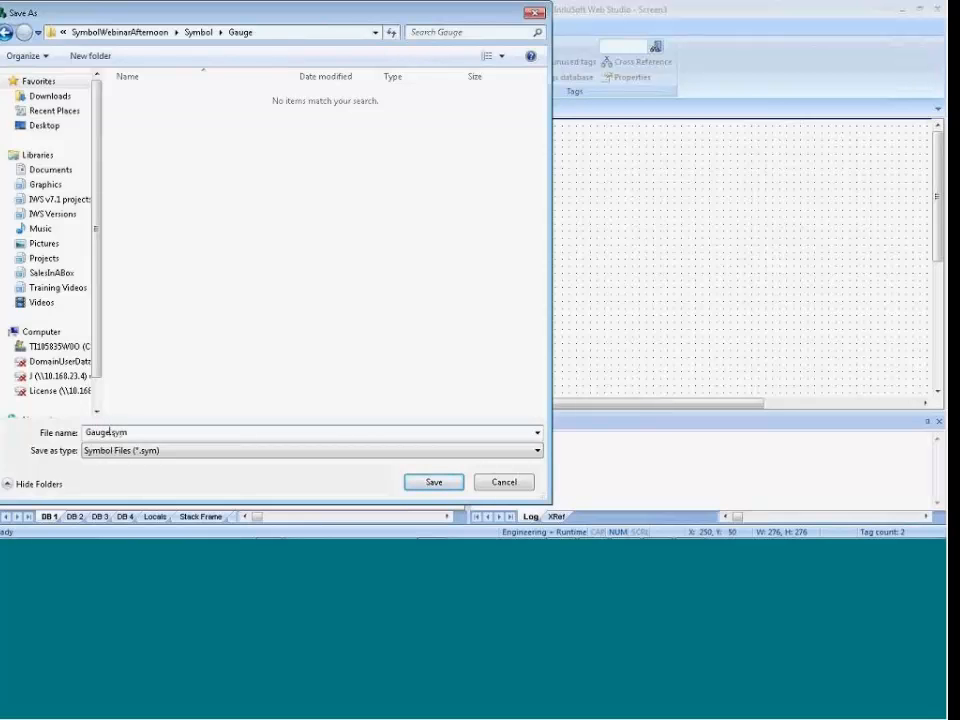
key("Return")
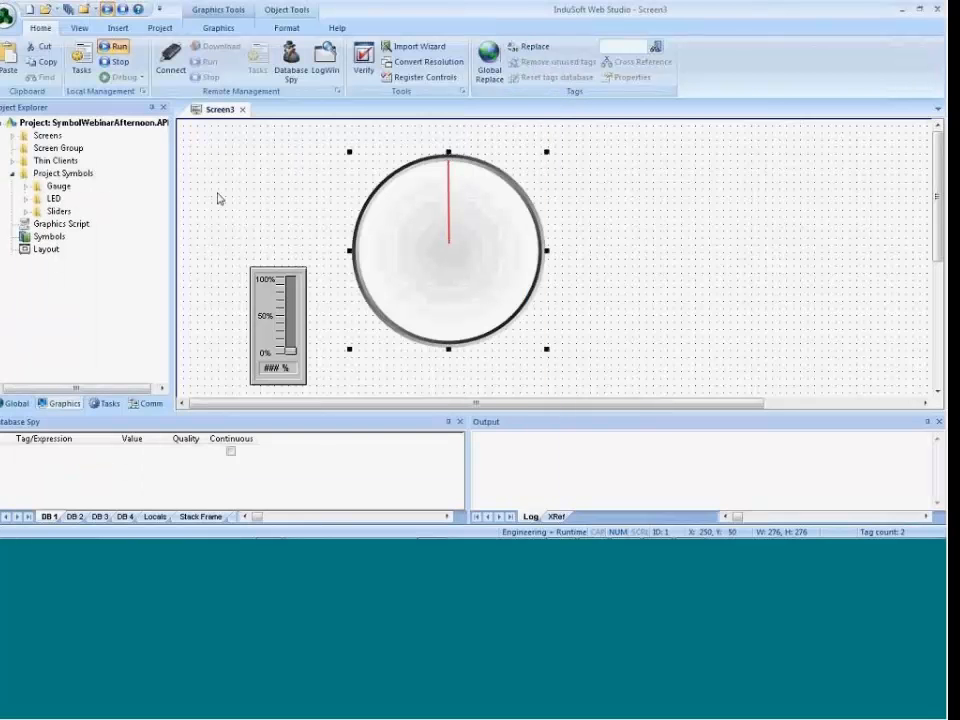
Close Screen3 and save its changes under the file name Gauge.
left_click(221, 218)
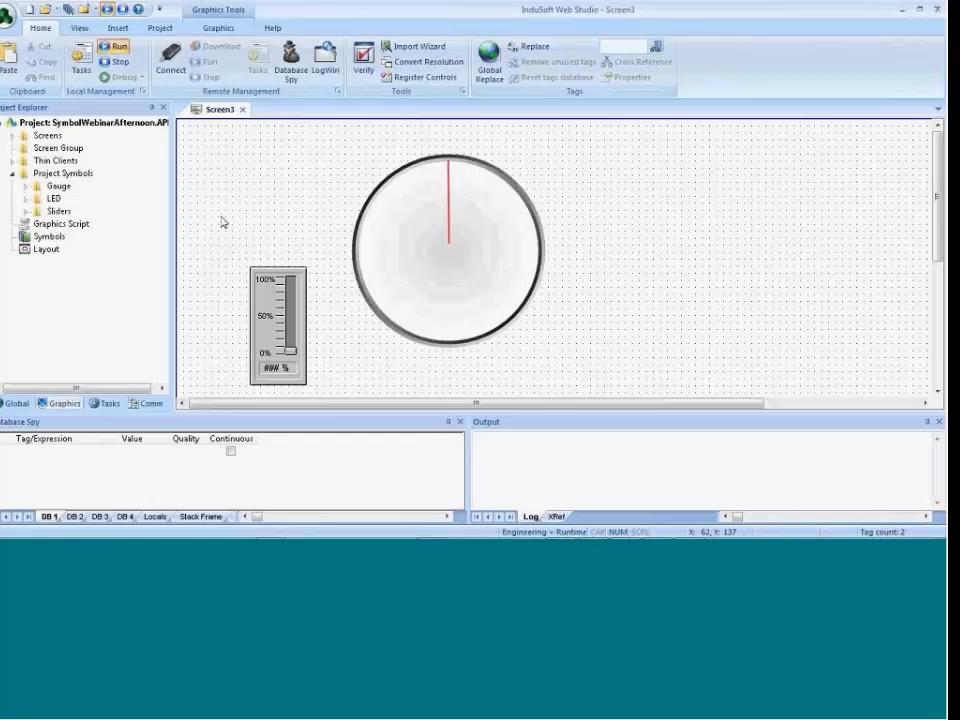
left_click(242, 110)
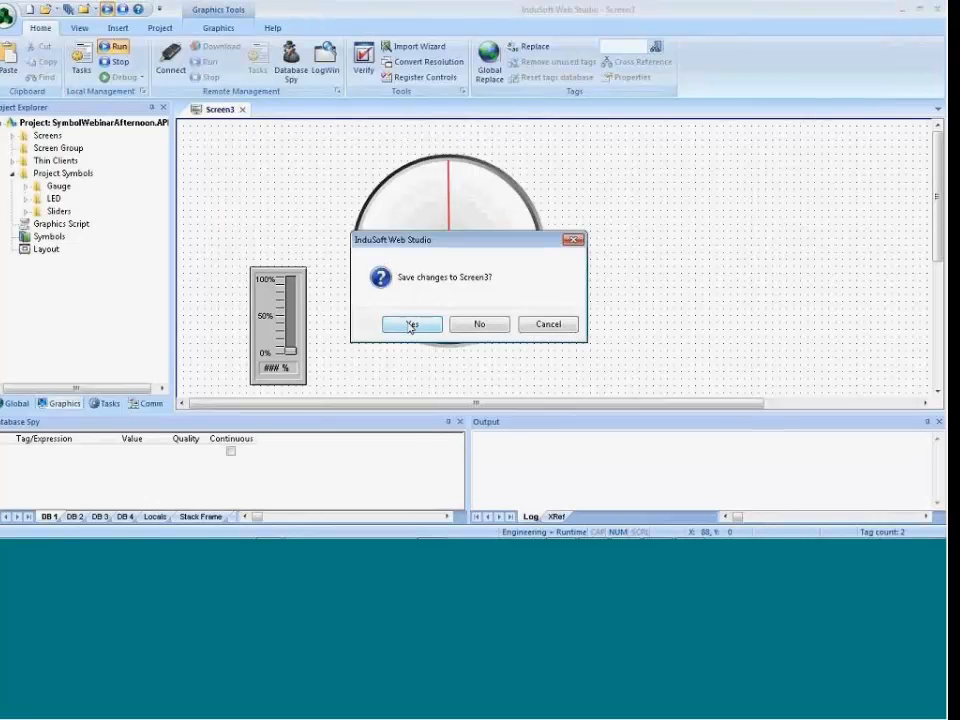
left_click(411, 324)
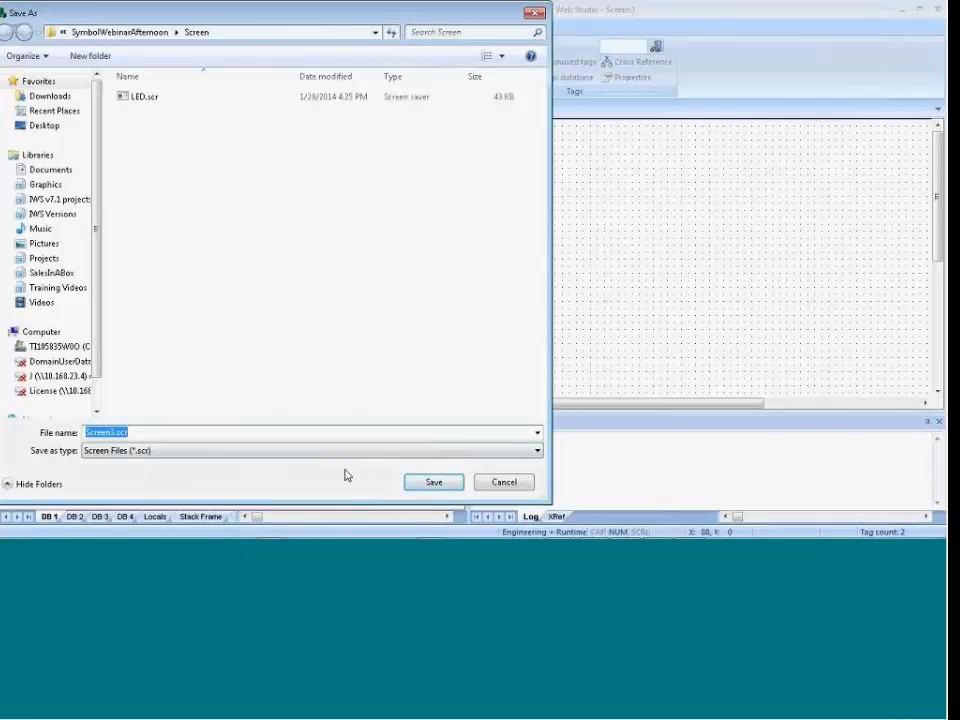
type("Gauge")
key("Return")
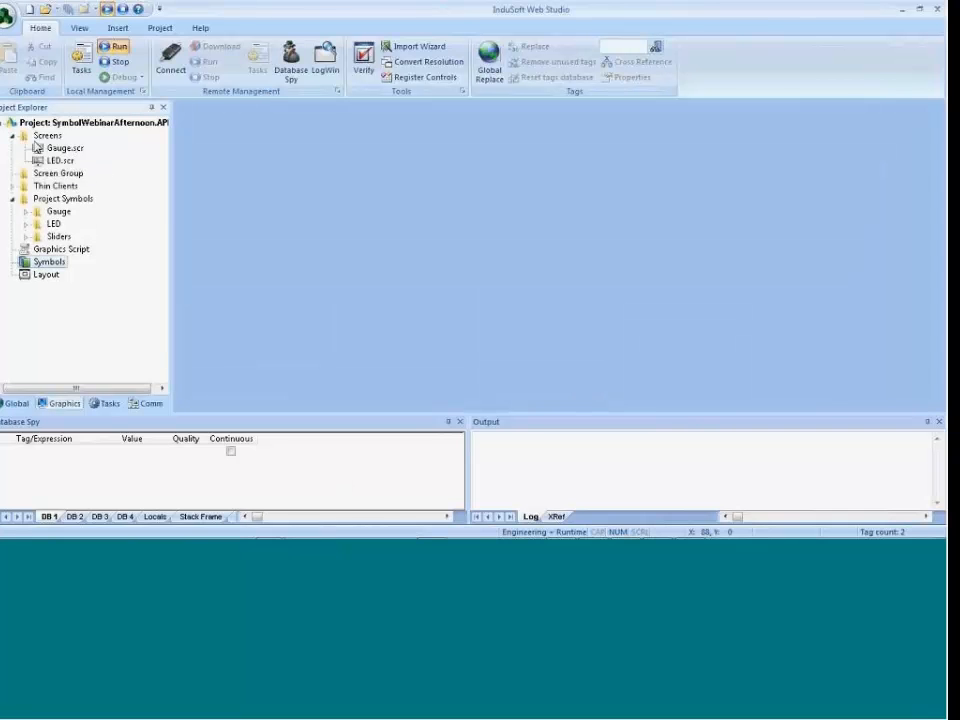
Open the LED.scr screen and edit the linked symbol of its standalone vertical LED bar.
double_click(57, 162)
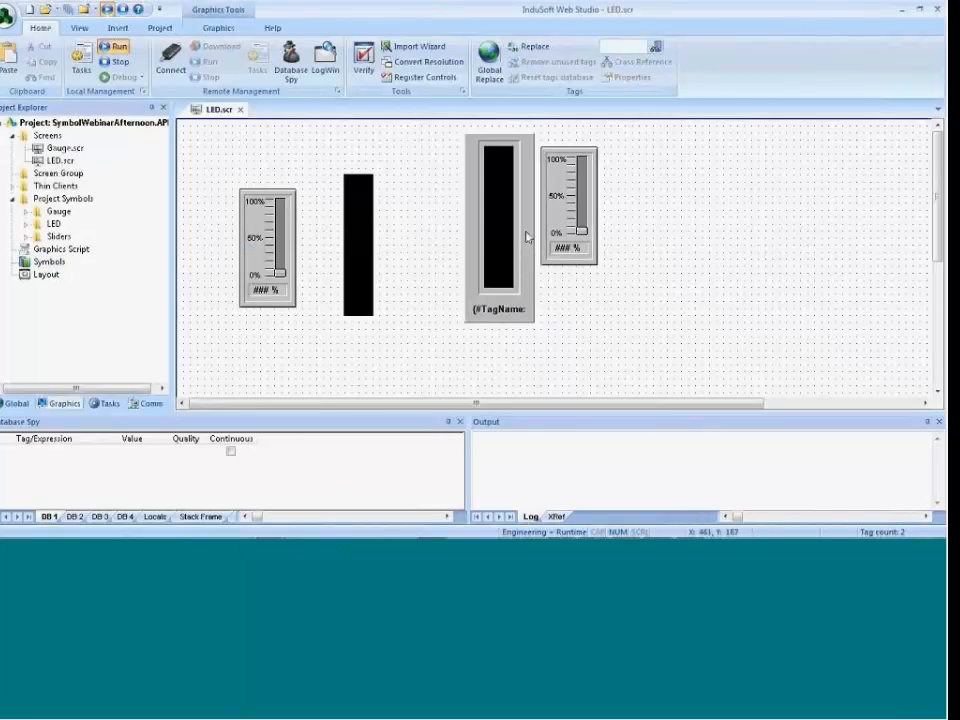
left_click(365, 270)
right_click(365, 270)
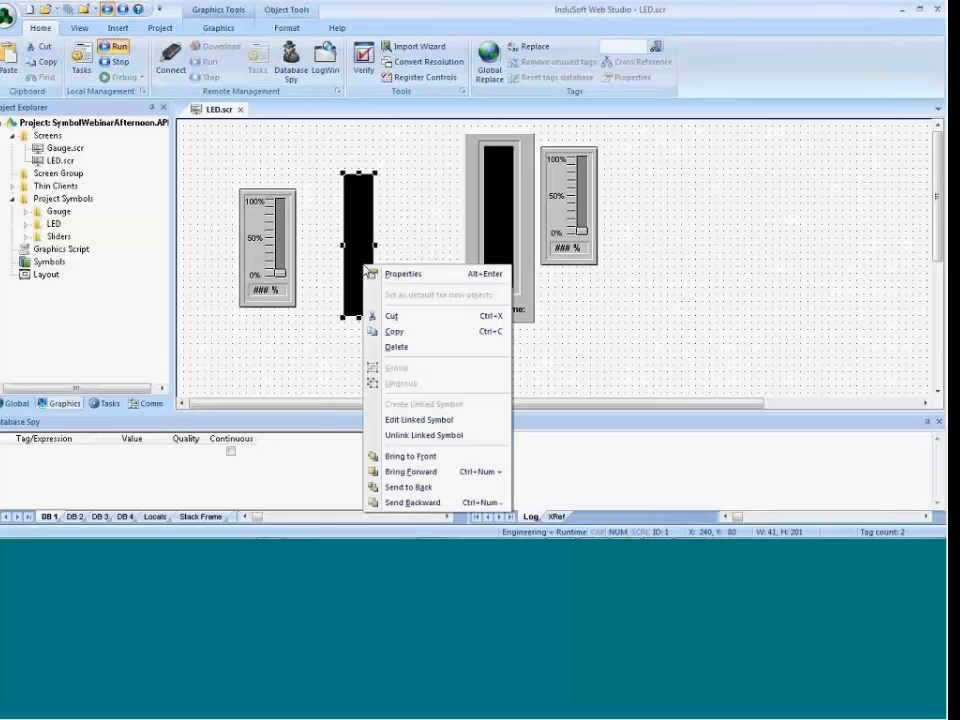
left_click(407, 421)
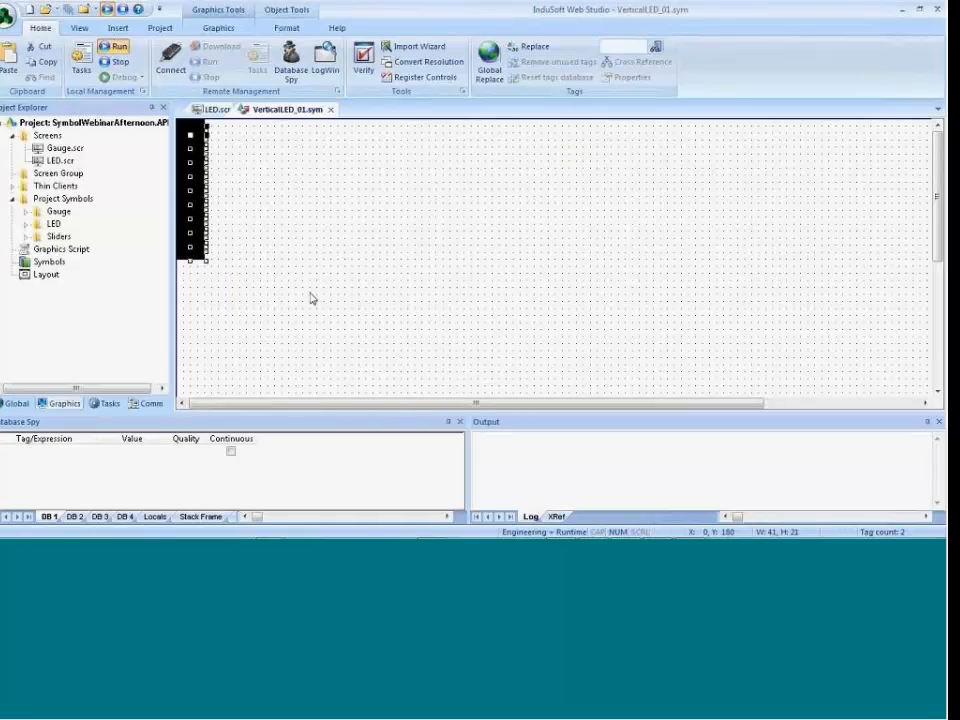
Rearrange the stacked LED segments one by one, from the lowest up, into a continuous horizontal row below the original bar.
left_click_drag(189, 251, 245, 271)
left_click_drag(207, 230, 270, 277)
left_click_drag(196, 210, 302, 285)
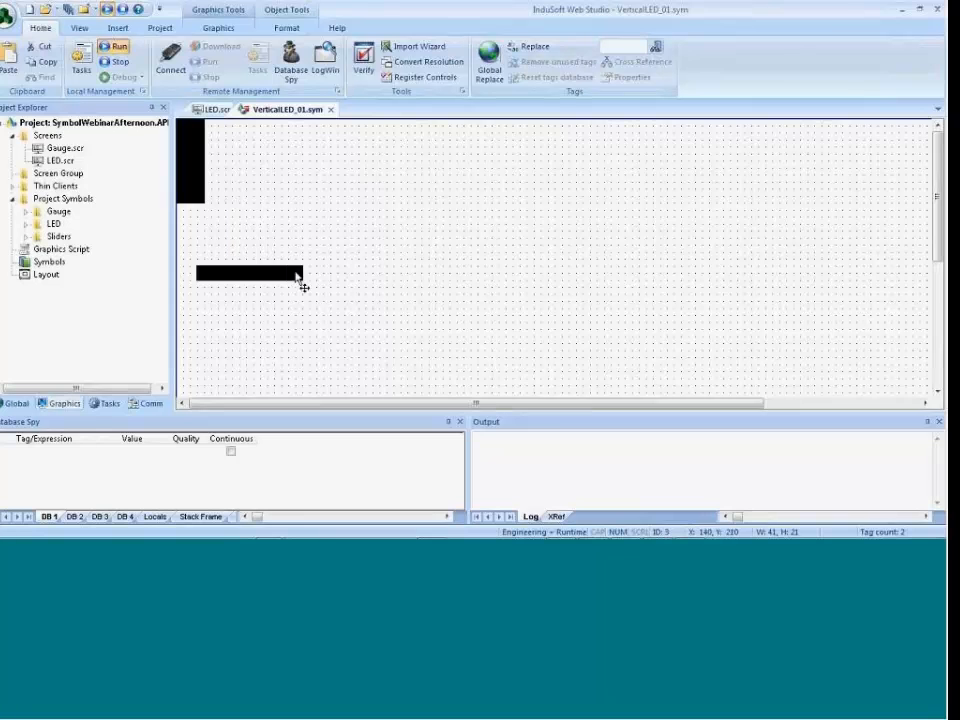
left_click_drag(197, 205, 326, 281)
left_click_drag(197, 190, 358, 283)
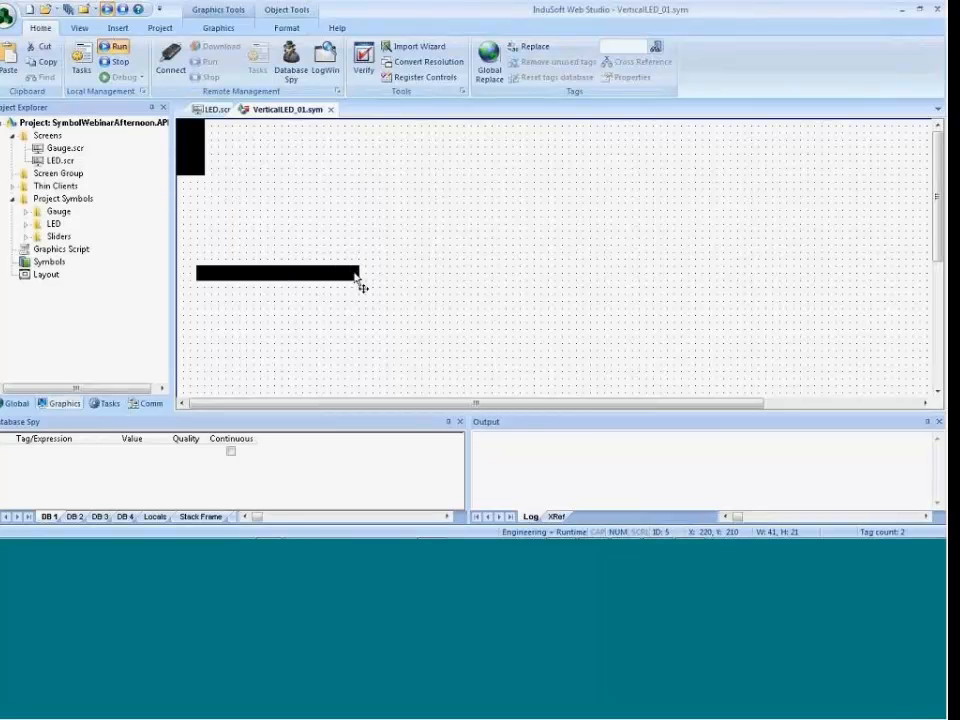
left_click_drag(210, 176, 384, 273)
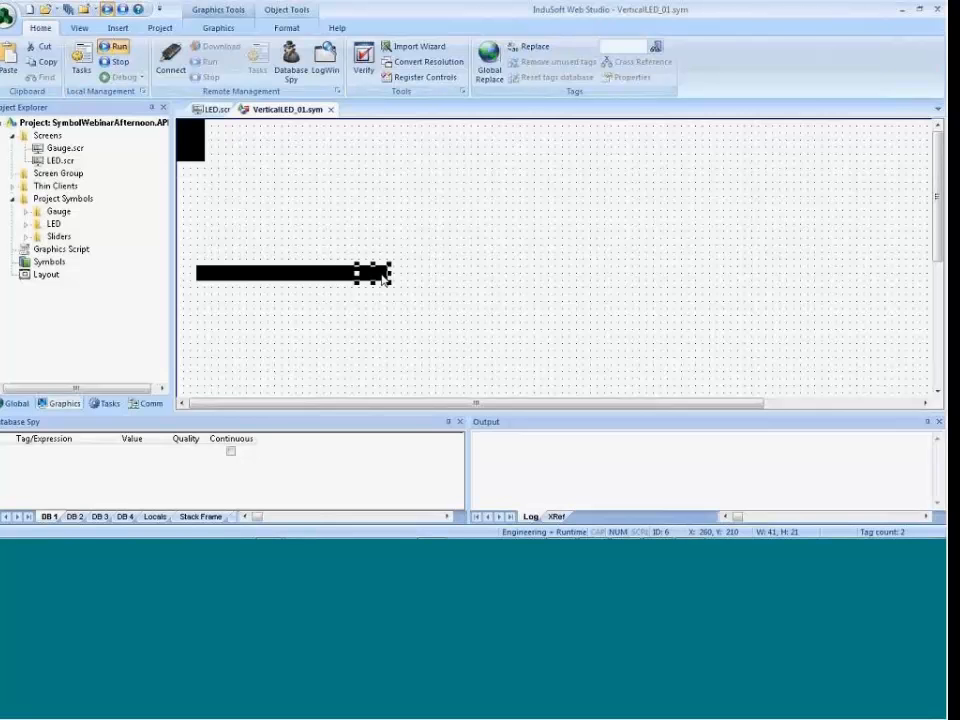
left_click_drag(191, 158, 405, 279)
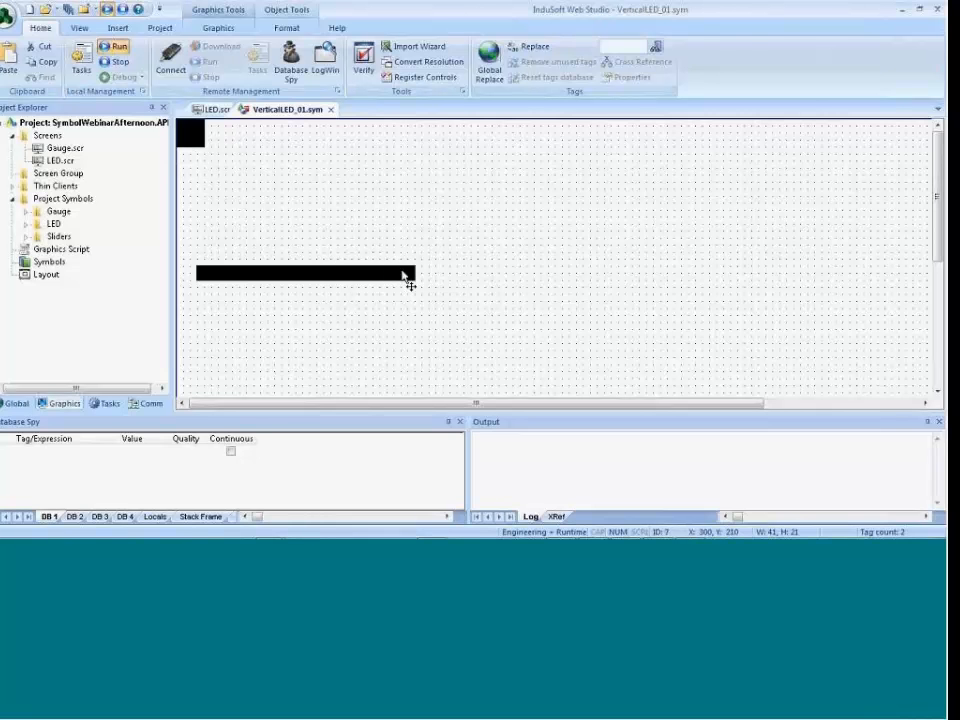
left_click_drag(186, 153, 422, 287)
left_click_drag(190, 126, 470, 276)
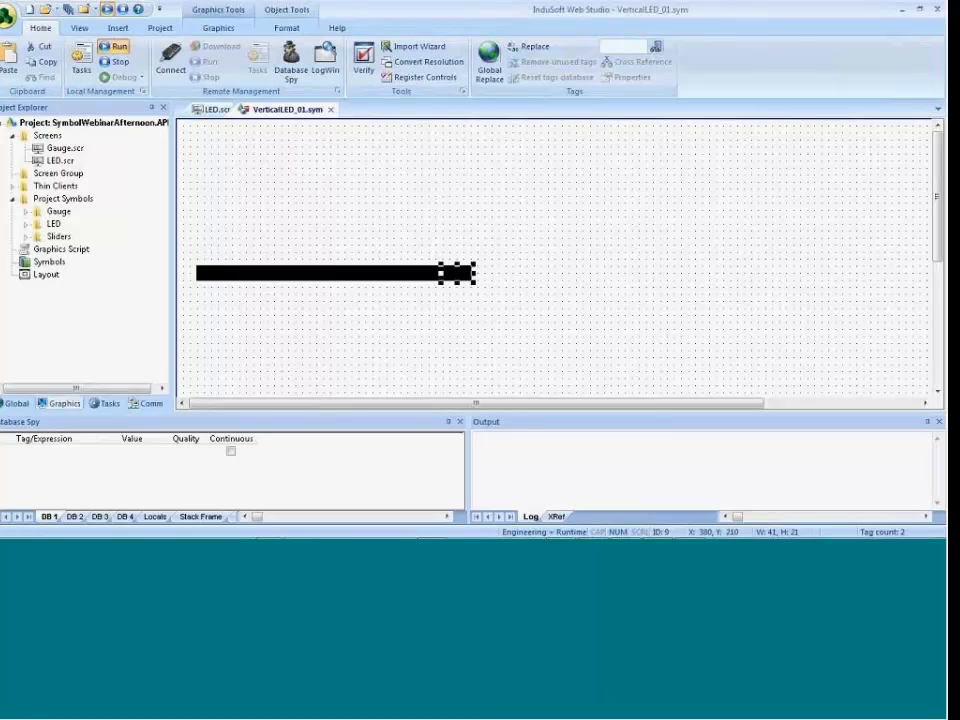
Save the rearranged symbol in the LED folder as HorizontalLED_01.sym and close it.
left_click(5, 15)
left_click(32, 150)
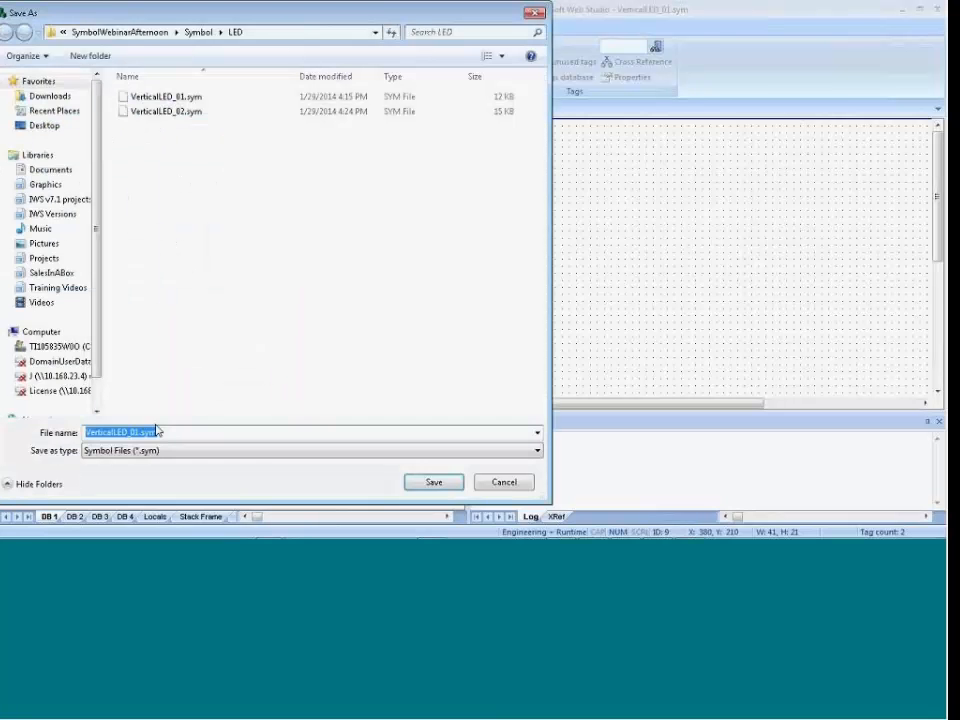
left_click(116, 433)
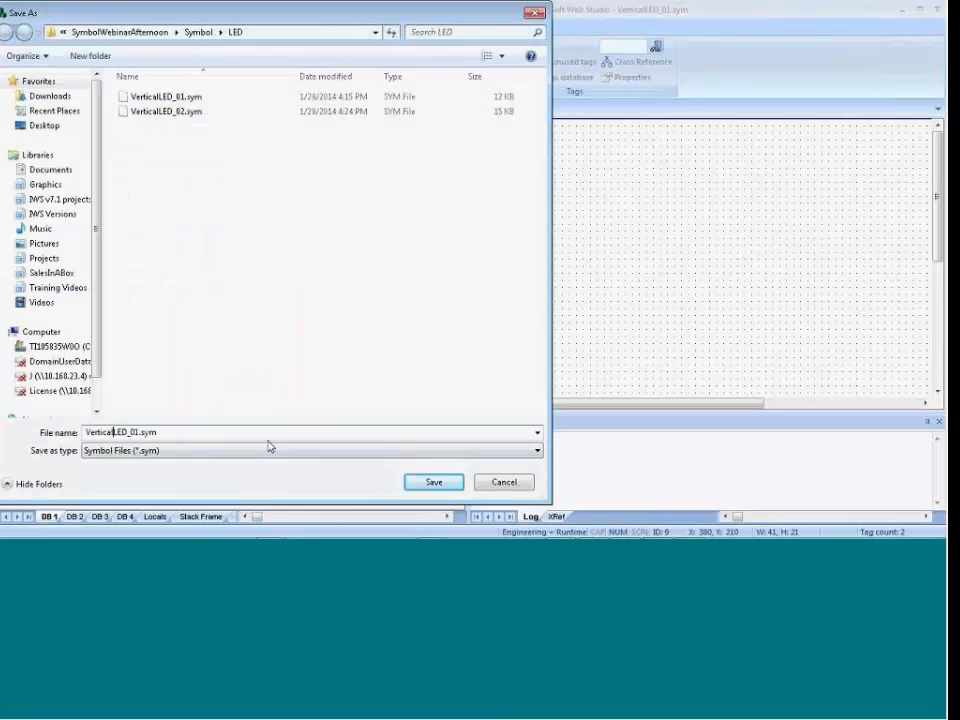
key("shift+Left")
key("shift+Left")
key("shift+Left")
key("shift+Left")
key("shift+Left")
key("shift+Left")
key("shift+Left")
key("shift+Left")
type("Horizontal")
left_click(414, 487)
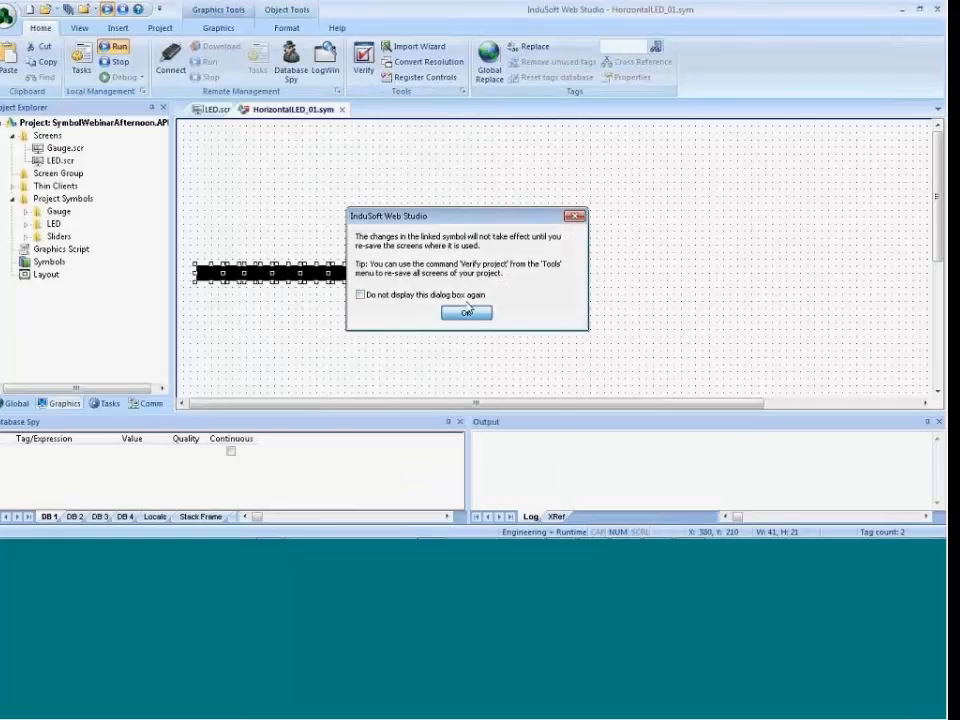
left_click(463, 311)
left_click(343, 109)
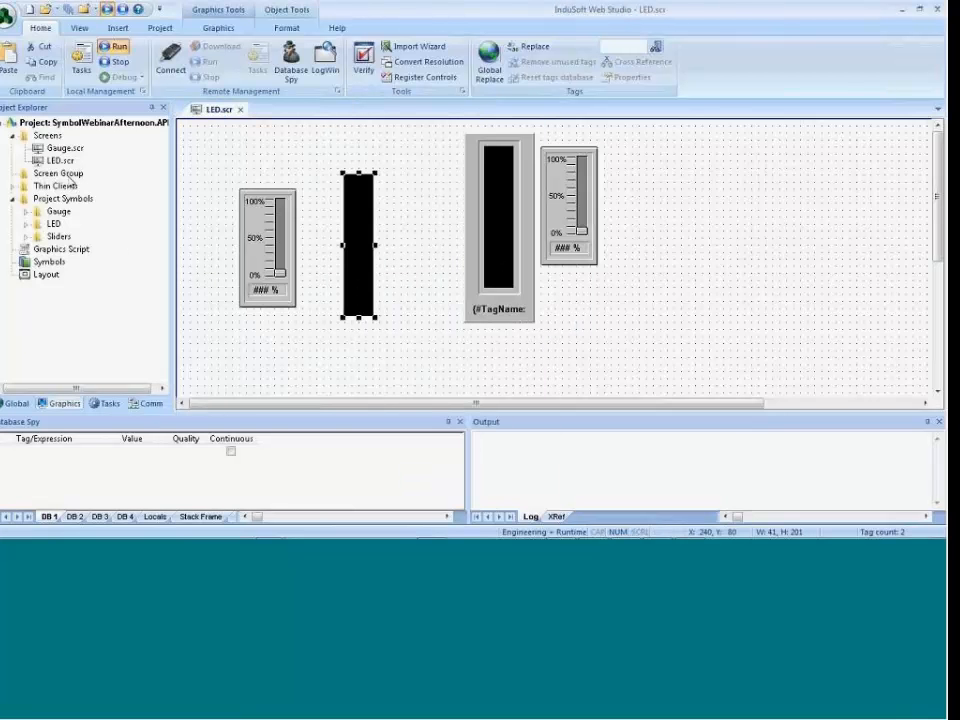
Place the HorizontalLED_01 symbol along the upper edge of the LED screen and link its TagName to TestTag.
left_click(26, 224)
left_click_drag(60, 236, 246, 148)
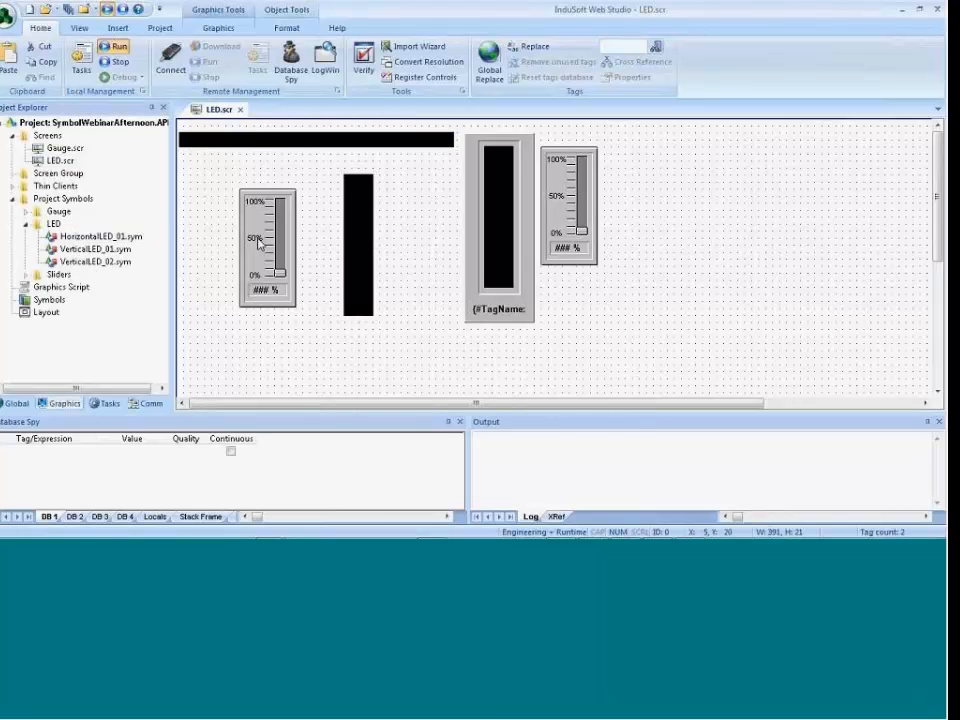
double_click(257, 272)
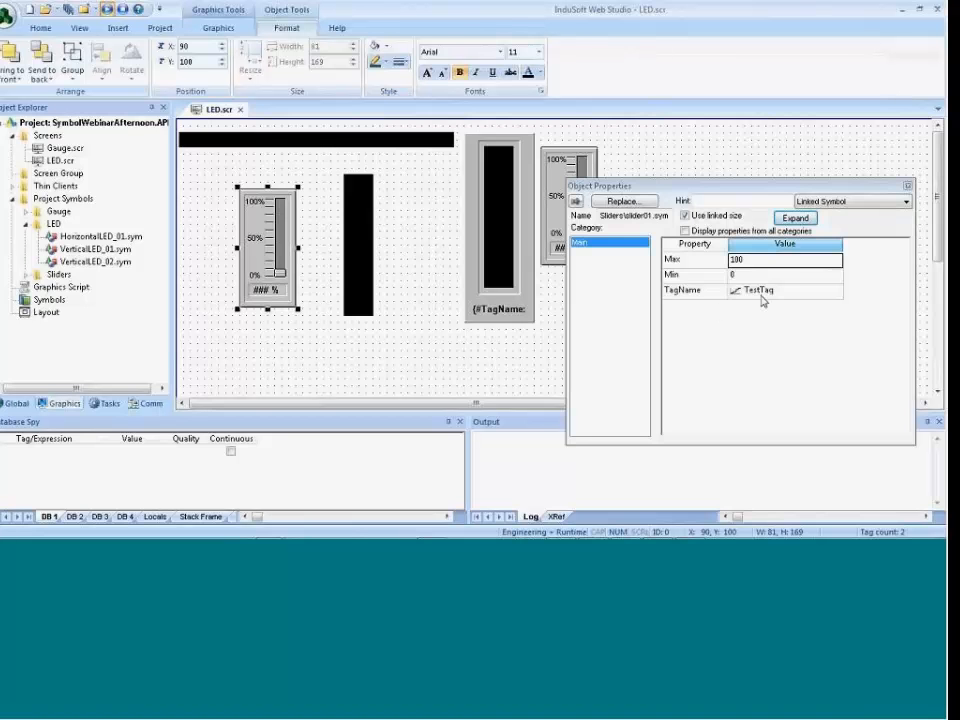
left_click(317, 140)
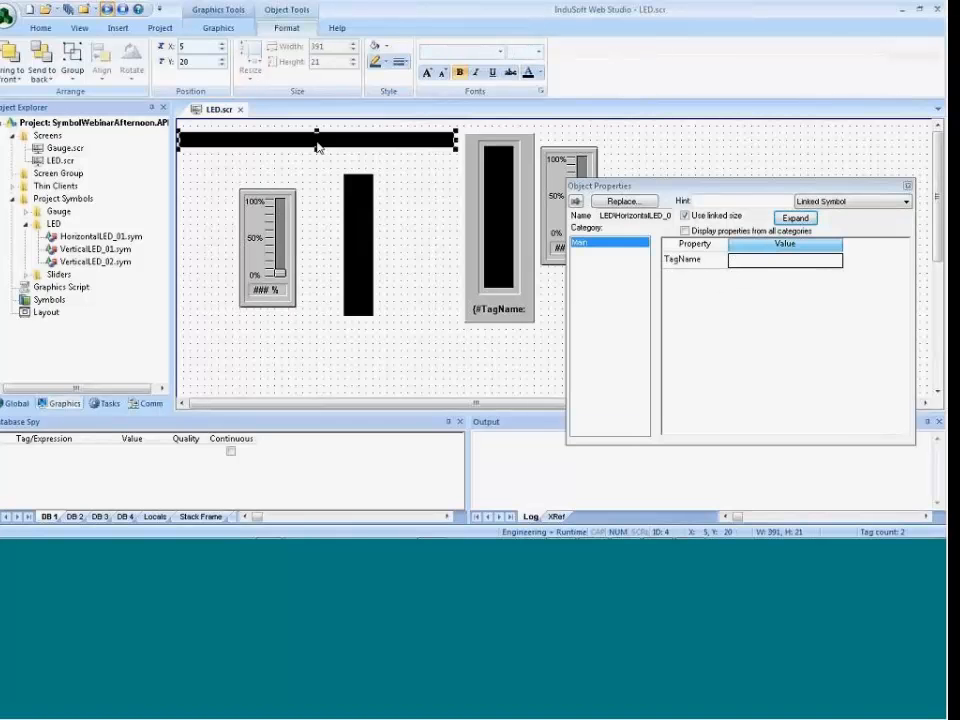
double_click(705, 262)
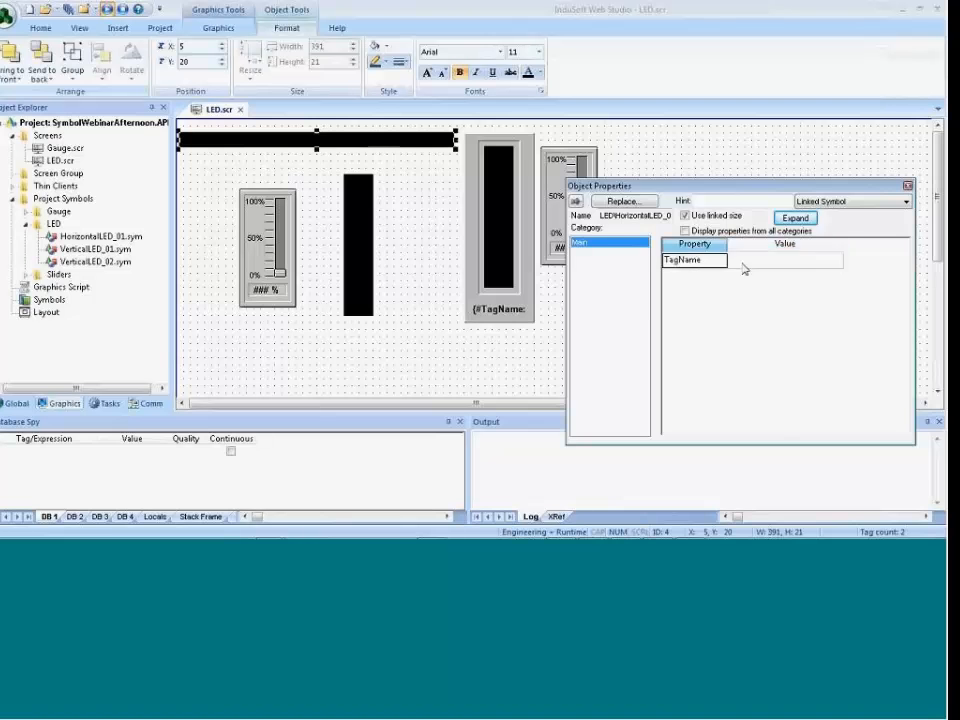
left_click(655, 247)
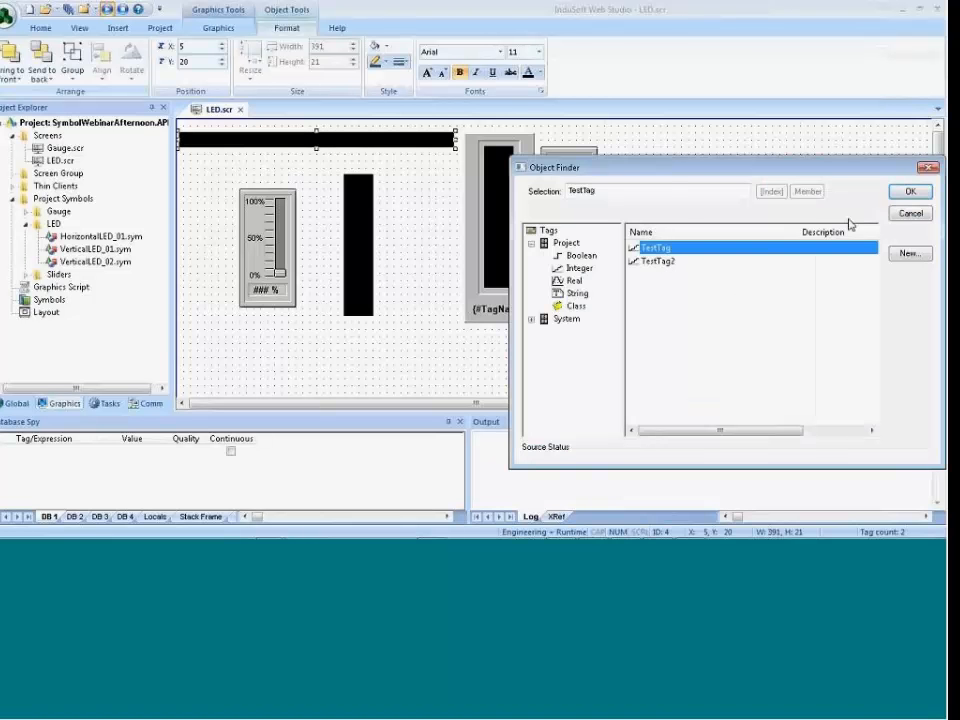
left_click(909, 191)
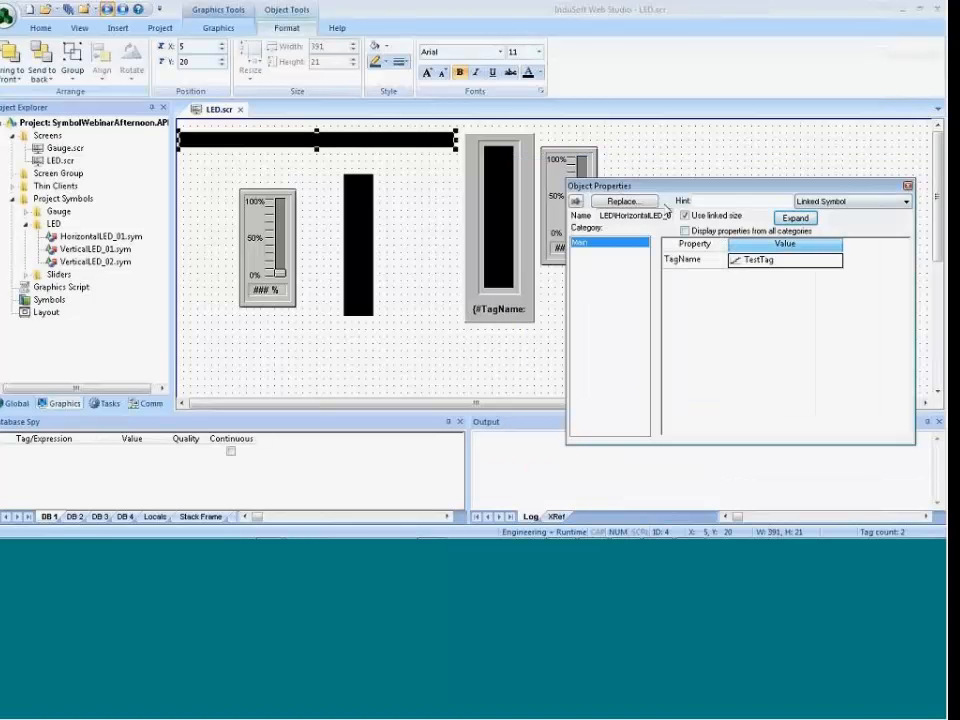
left_click(907, 186)
Run the project, test the LED bars by moving the first slider to 53%, and return to the editor.
left_click(107, 12)
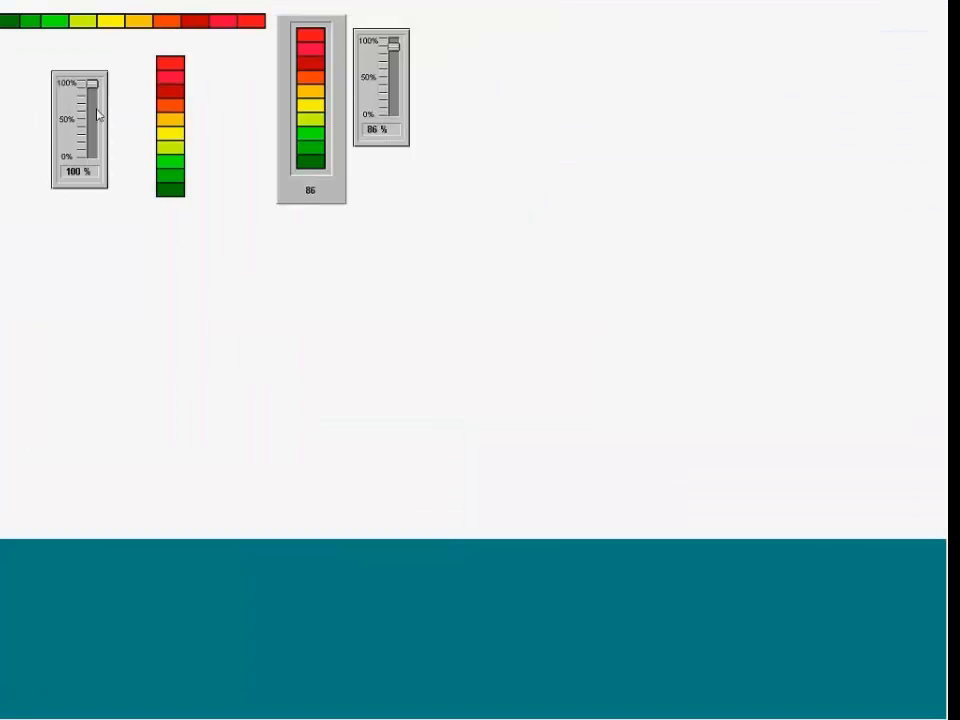
left_click_drag(92, 84, 92, 117)
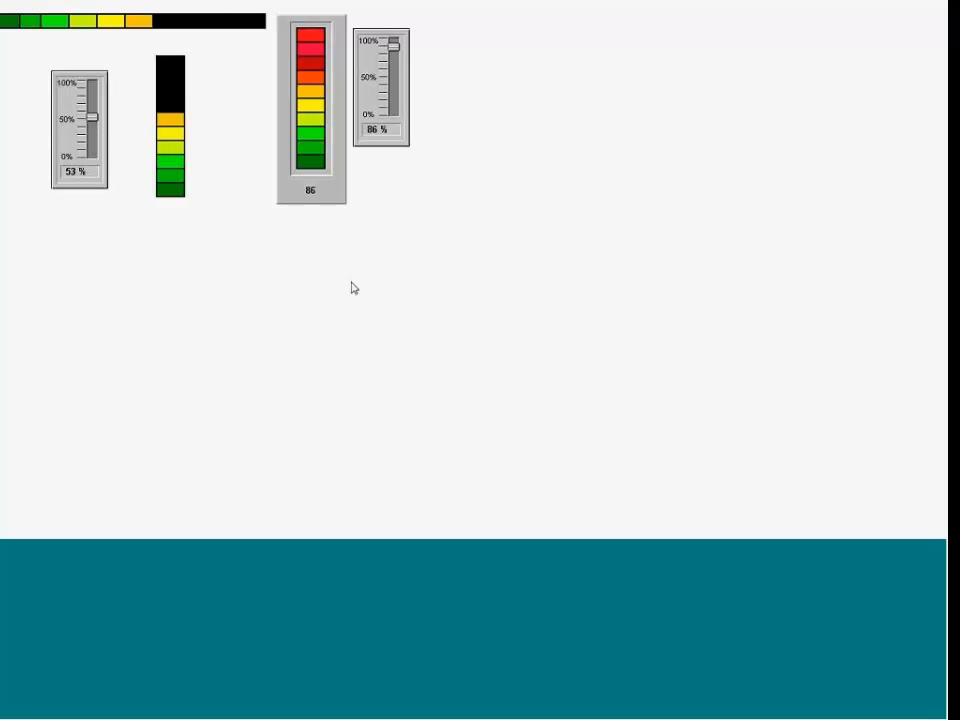
key("alt+Tab")
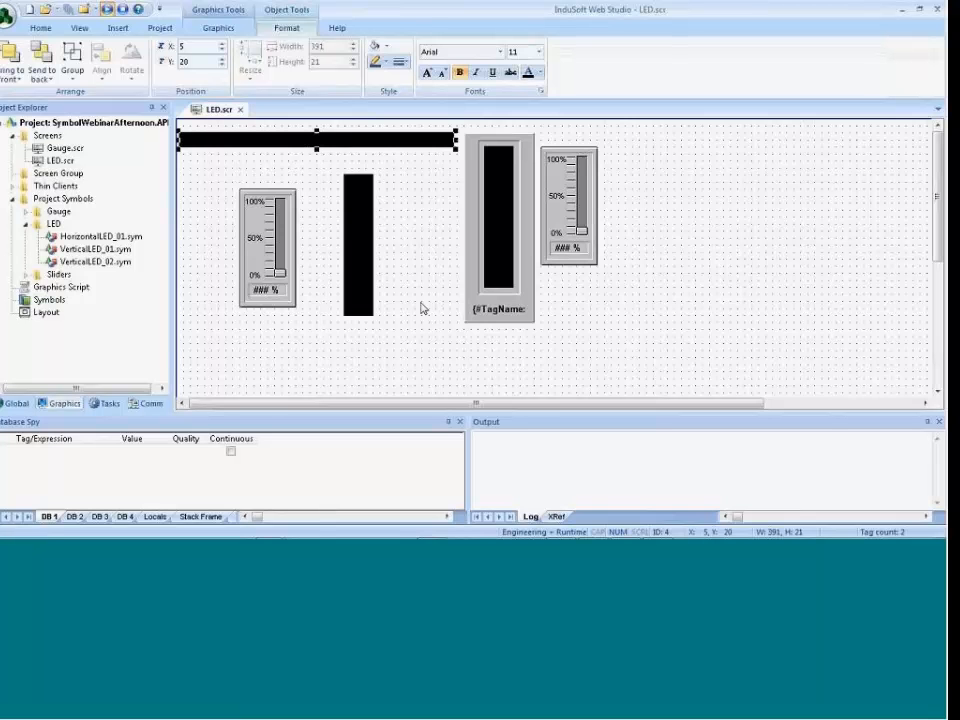
Close the LED screen, open Gauge.scr, and edit the linked symbol of its round gauge.
left_click(240, 109)
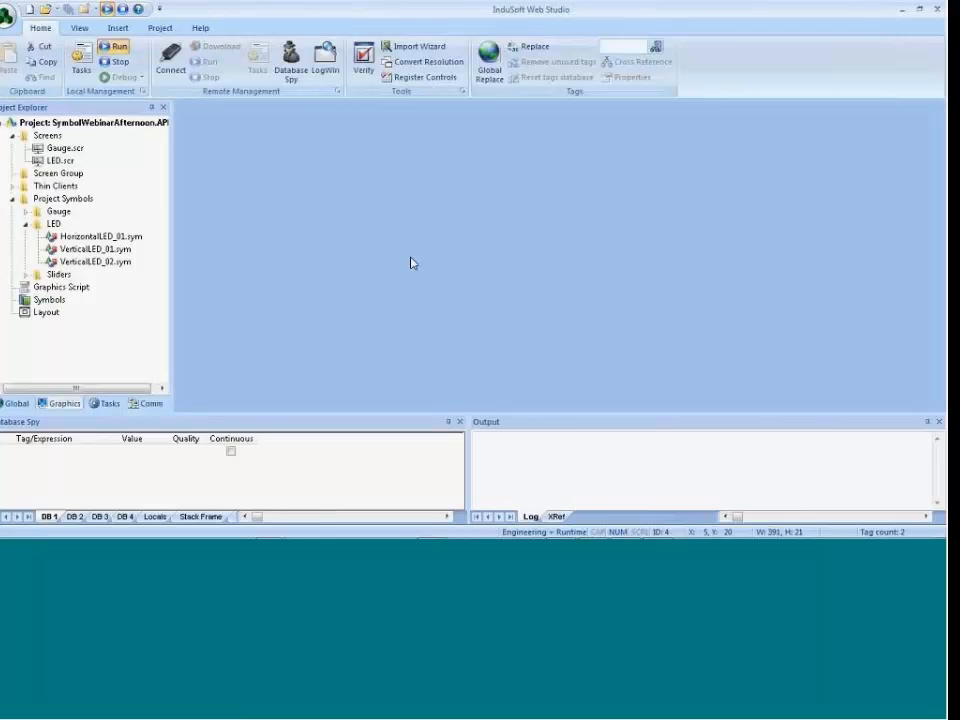
double_click(64, 148)
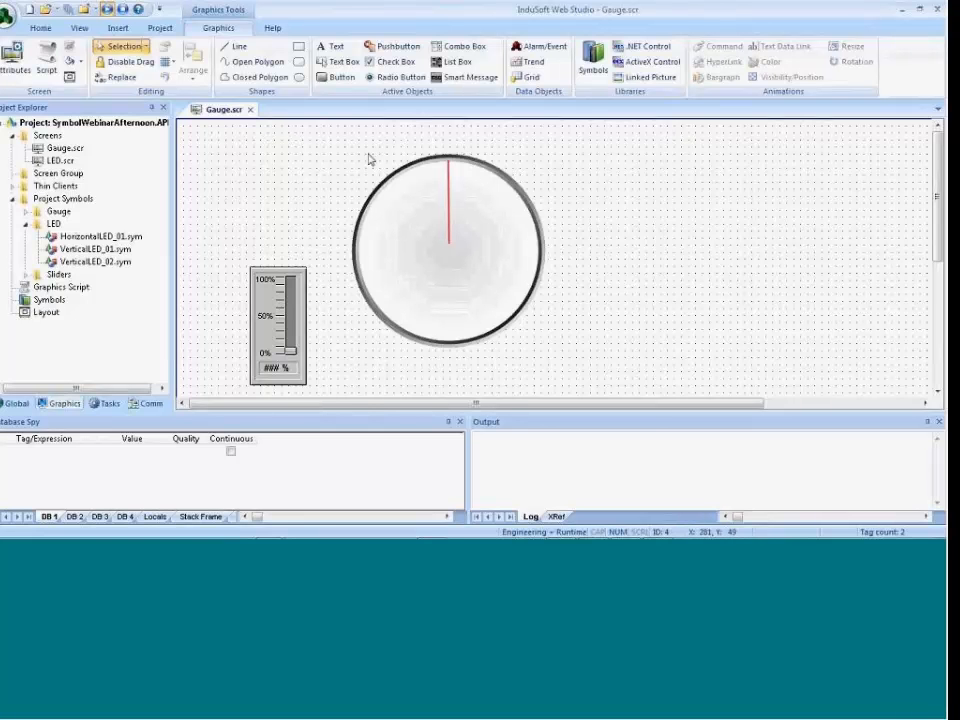
left_click(428, 219)
right_click(428, 219)
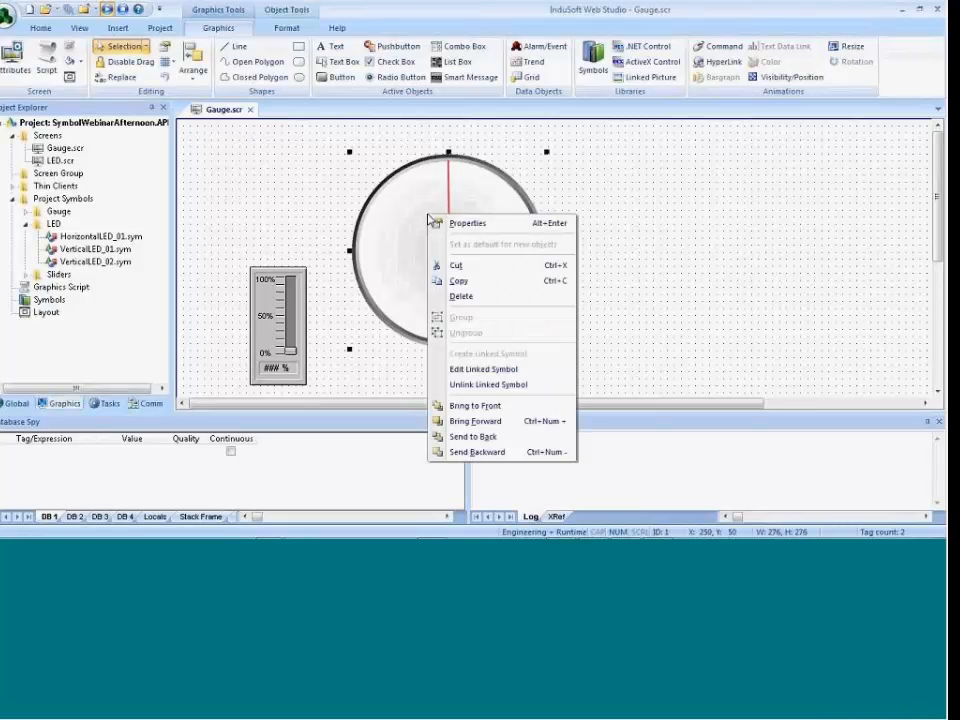
left_click(467, 370)
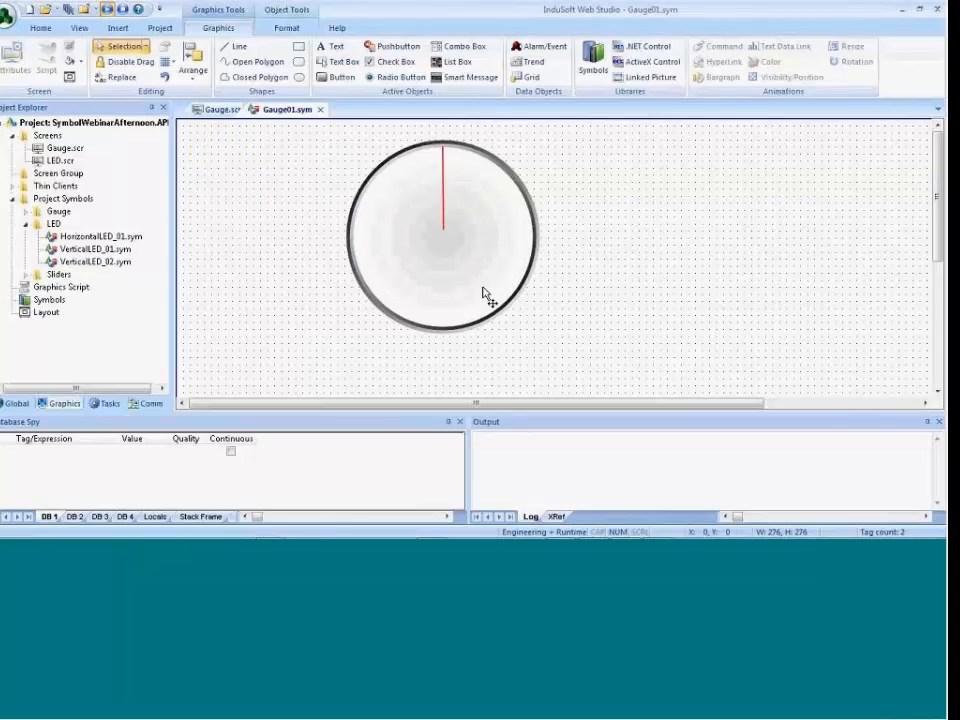
left_click_drag(483, 289, 483, 289)
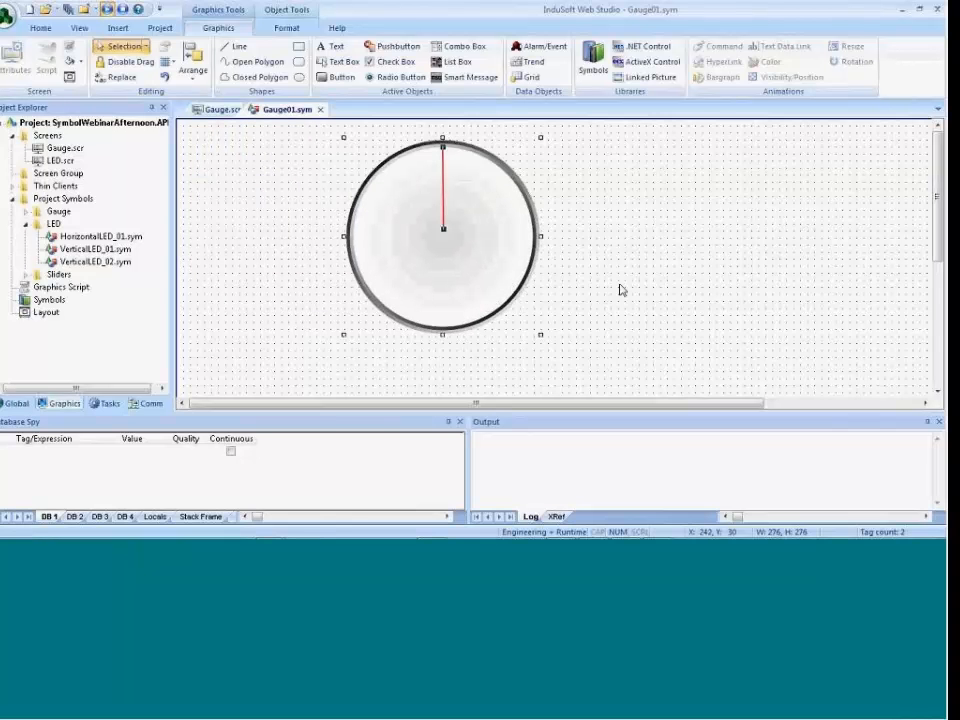
Draw a rectangle about 61 by 21 in the lower-left part of the dial, with no border and no fill.
left_click(299, 49)
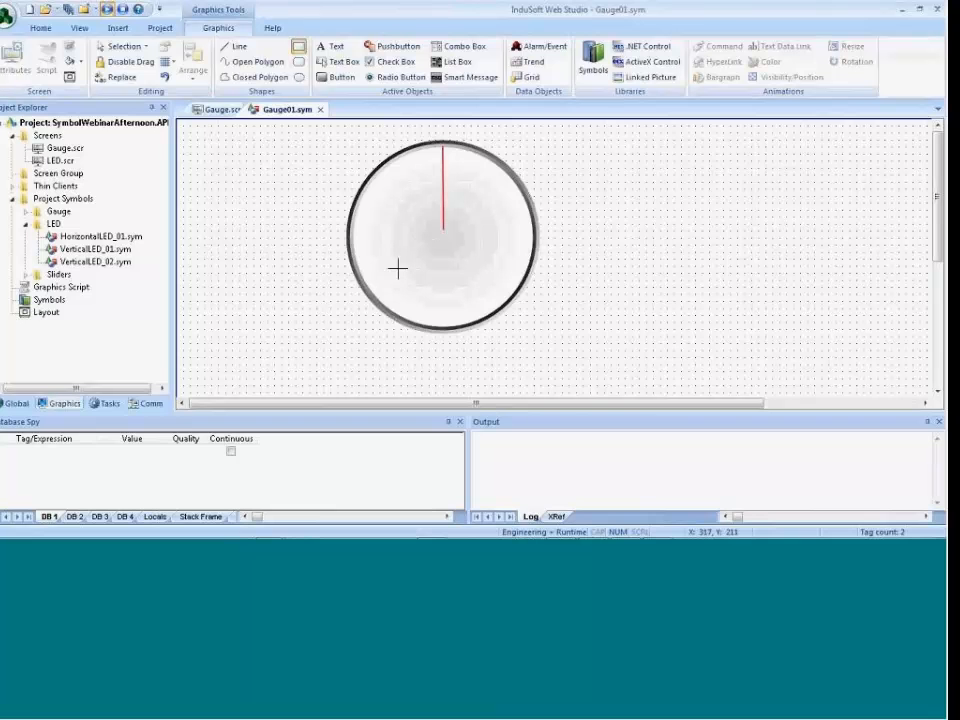
left_click_drag(365, 266, 409, 281)
double_click(398, 280)
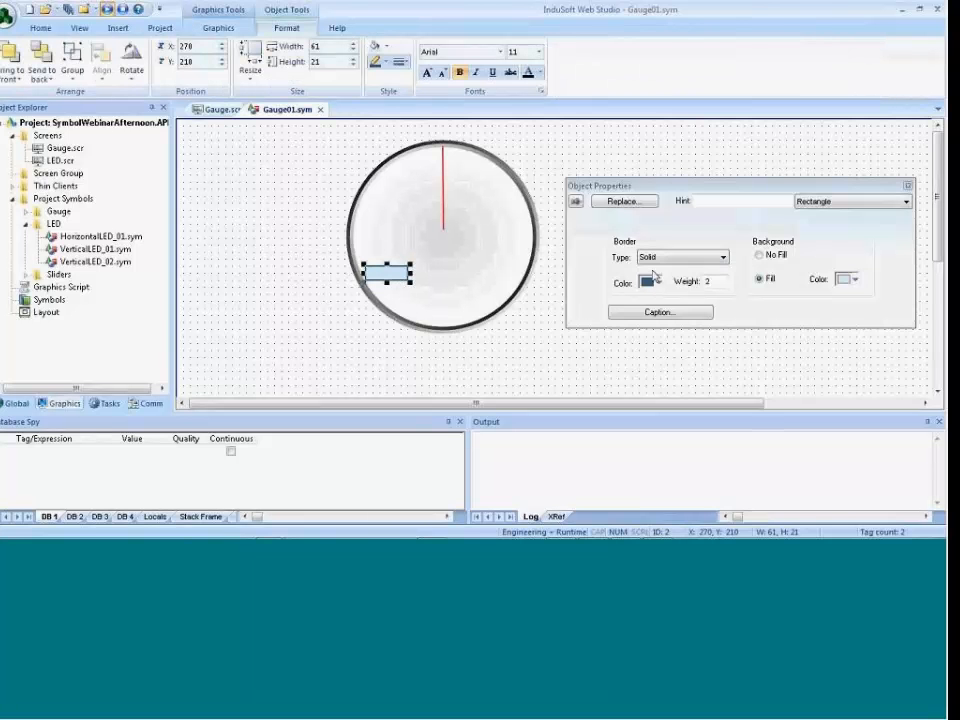
left_click(665, 257)
left_click(665, 275)
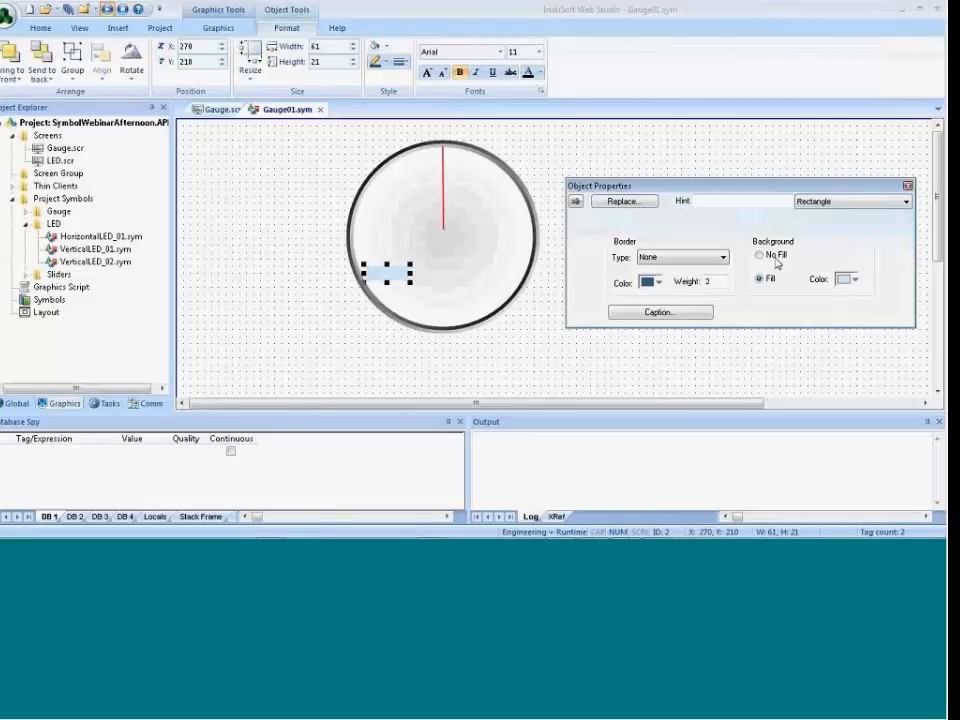
left_click(760, 255)
Set the rectangle's caption to {Trunc(#Min:0)}.
left_click(661, 313)
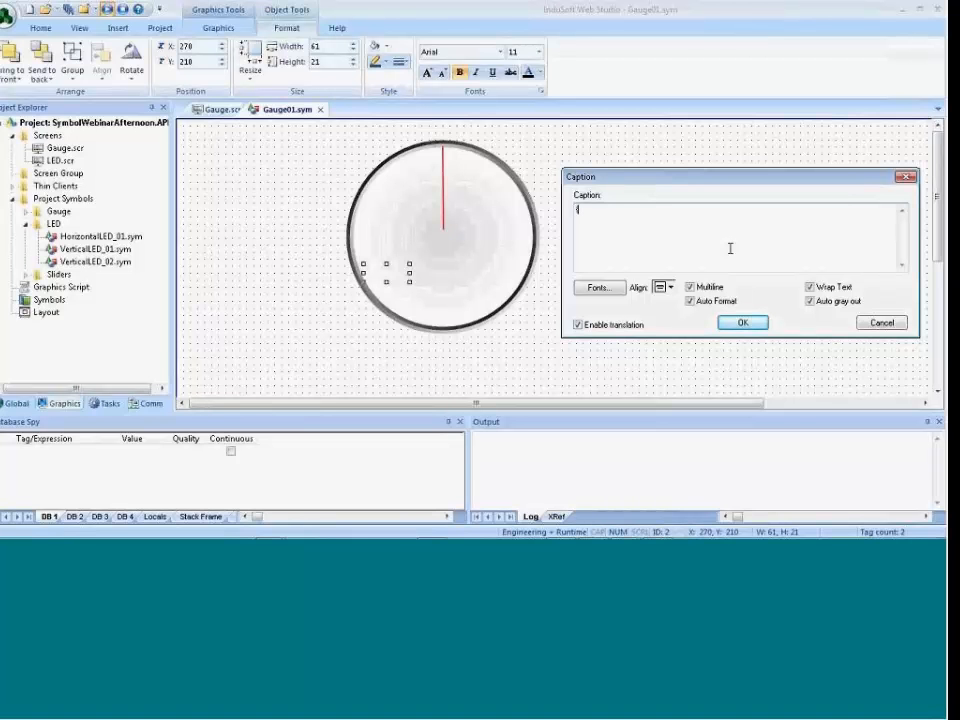
type("{#TagName")
key("BackSpace")
key("BackSpace")
key("BackSpace")
key("BackSpace")
key("BackSpace")
key("BackSpace")
key("BackSpace")
type("M")
type("in:0)}")
type("T")
type("runc")
type("(")
left_click(741, 323)
left_click(557, 328)
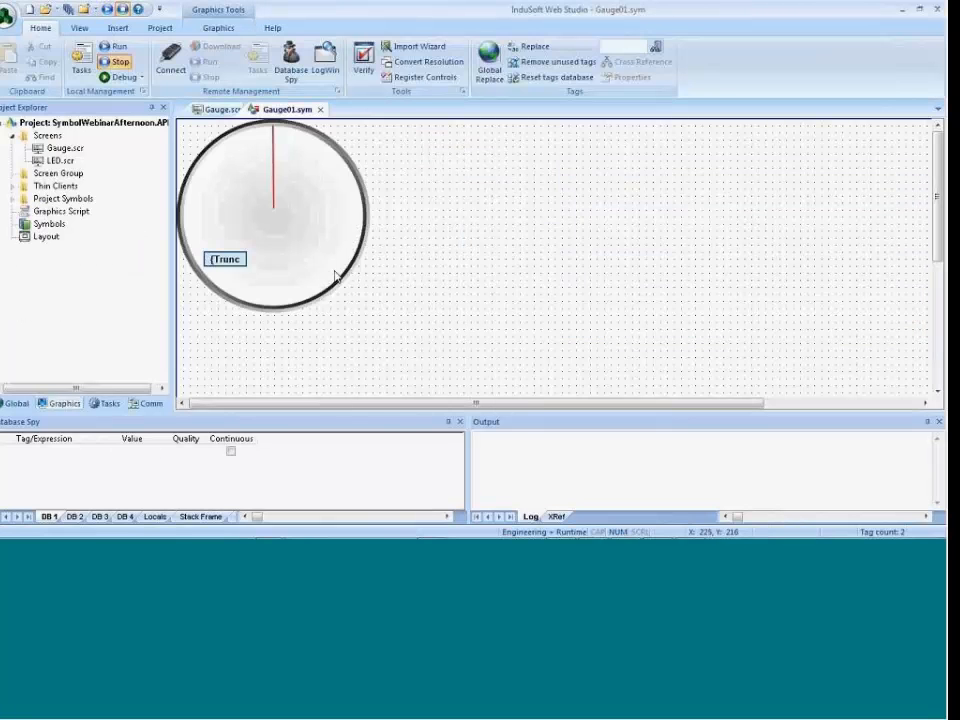
Save and close Gauge01.sym and check the linked gauge's custom properties on the Gauge screen.
left_click(321, 109)
left_click(424, 326)
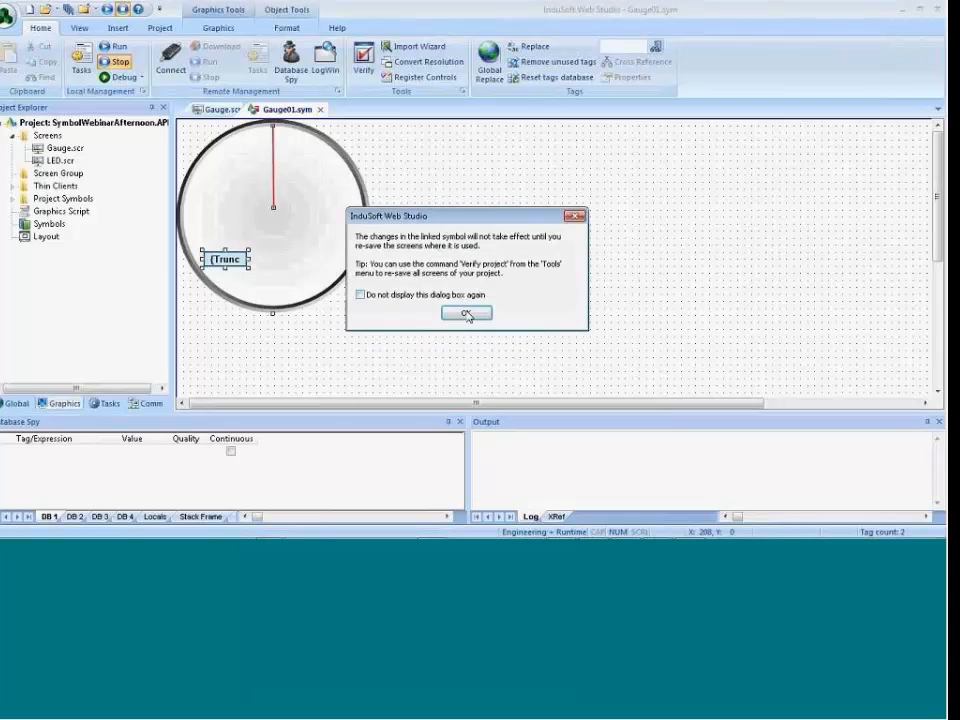
left_click(466, 314)
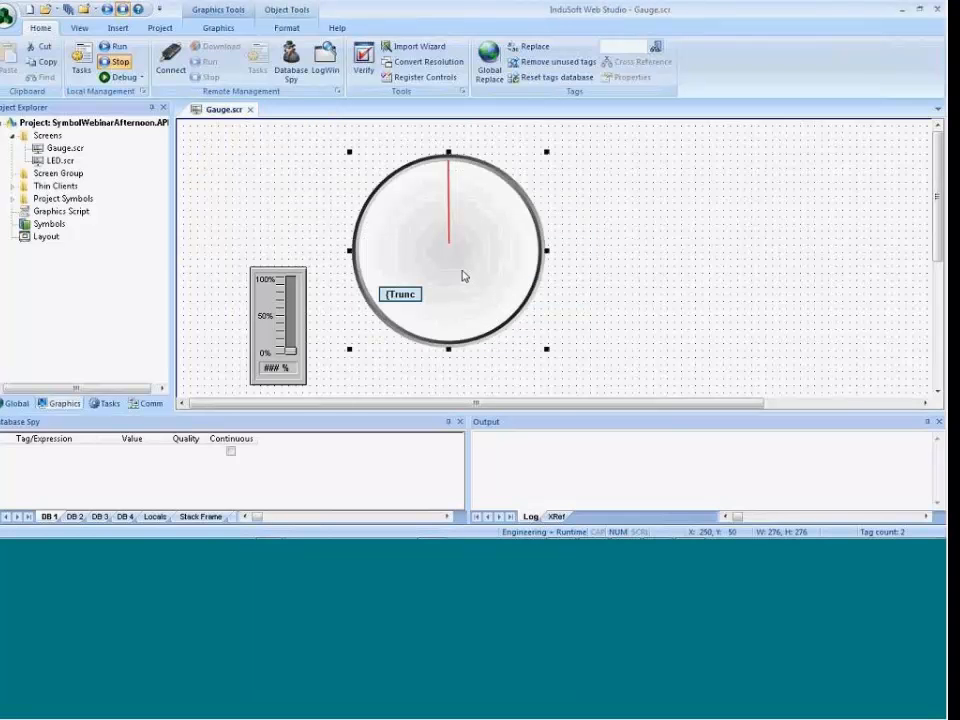
double_click(463, 276)
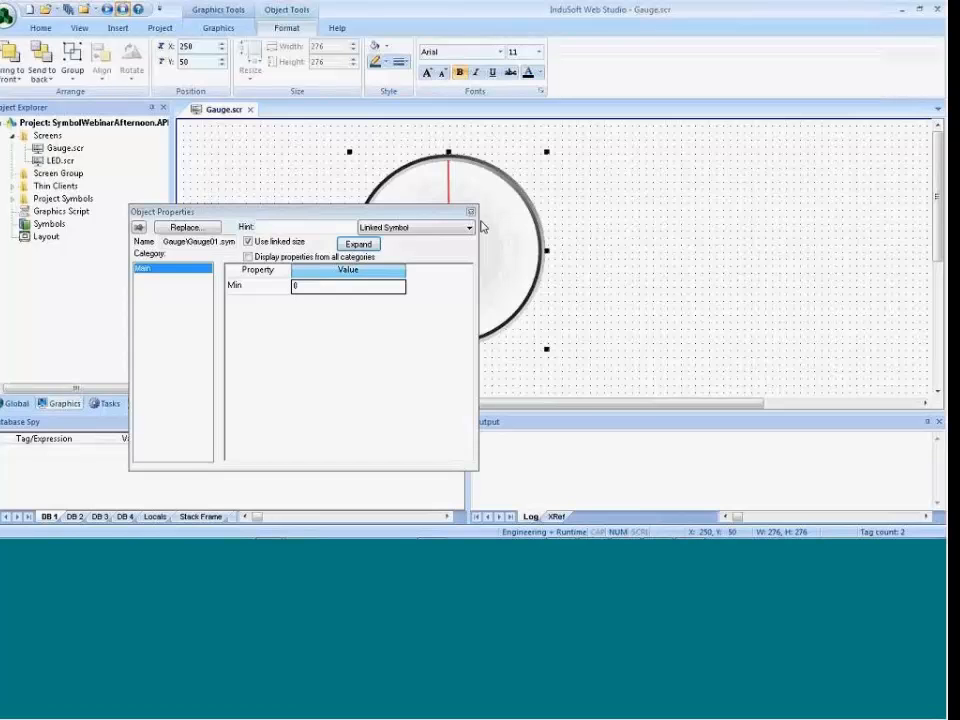
left_click(471, 212)
Edit the gauge's linked symbol again and set the tag expression of the needle's rotation to #TagName.
right_click(492, 250)
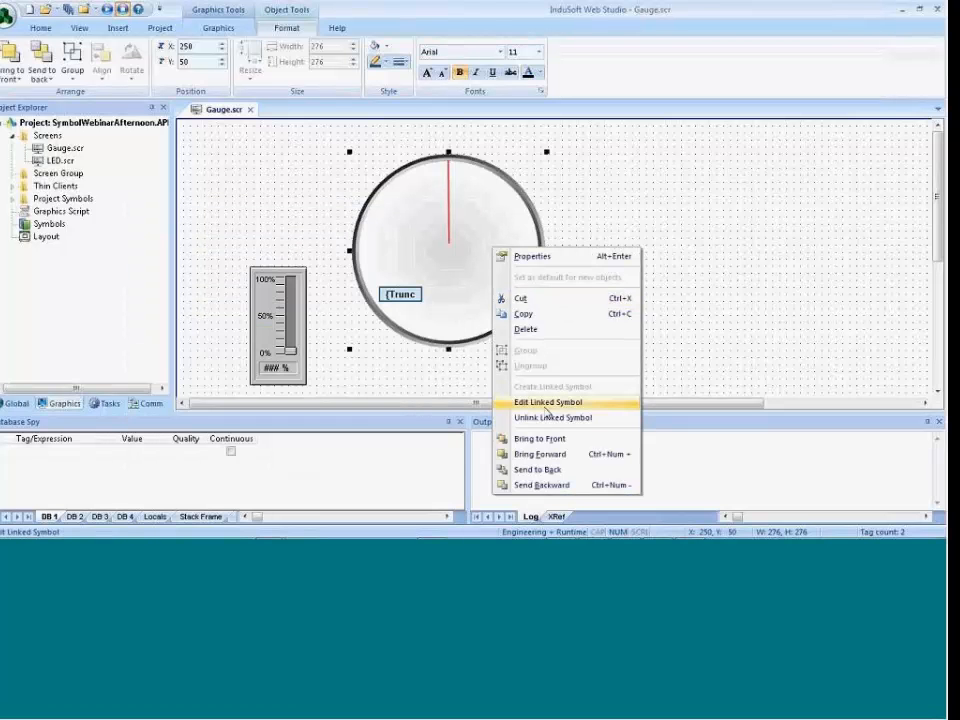
left_click(548, 402)
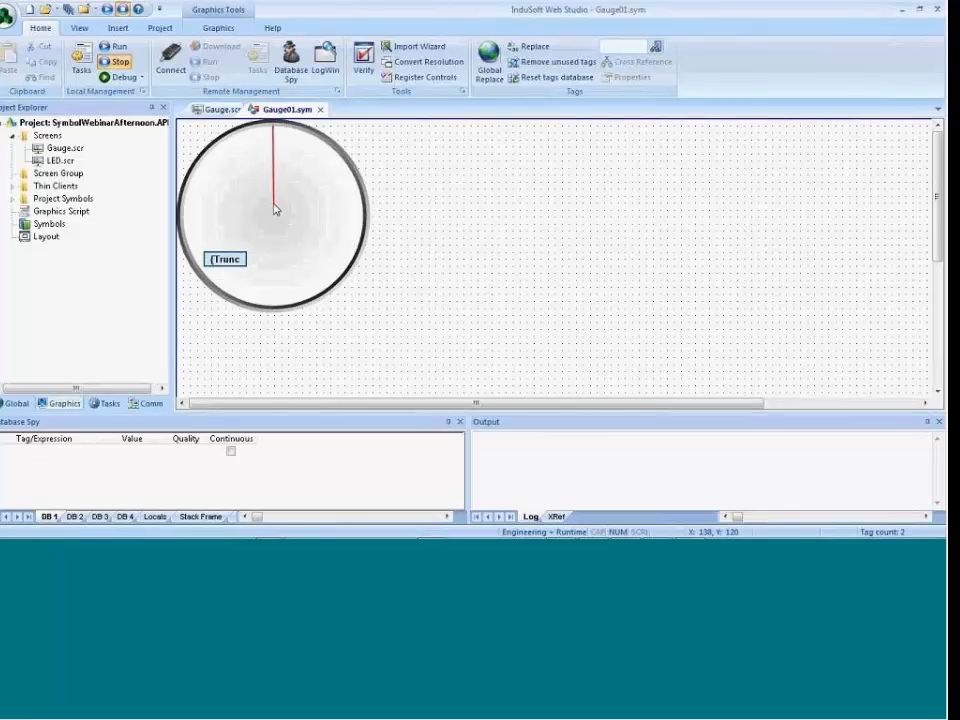
left_click(275, 209)
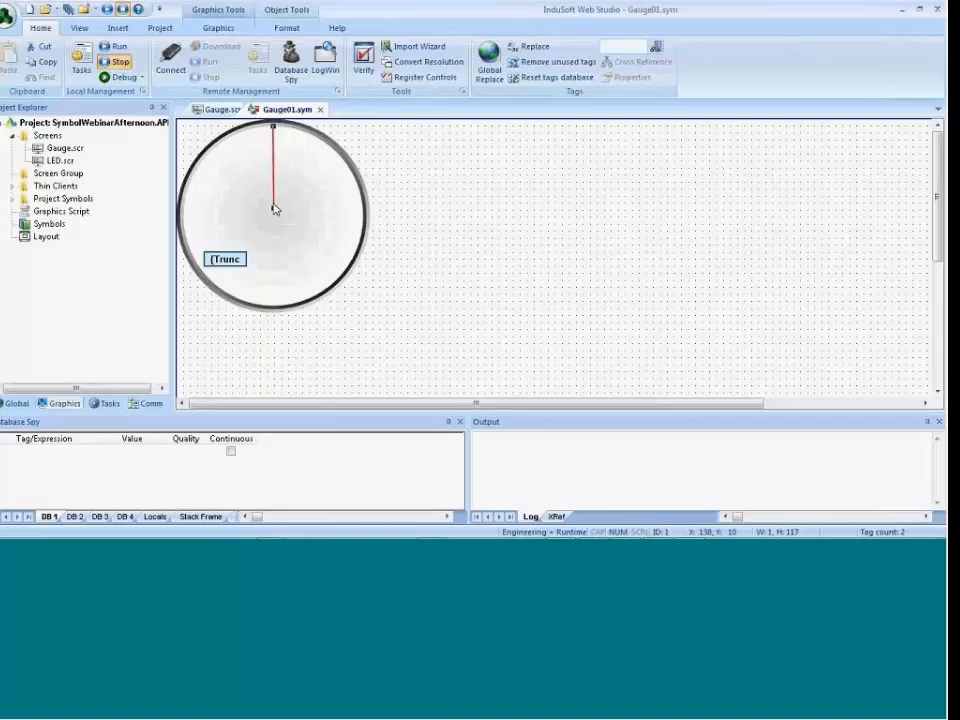
double_click(275, 209)
double_click(274, 253)
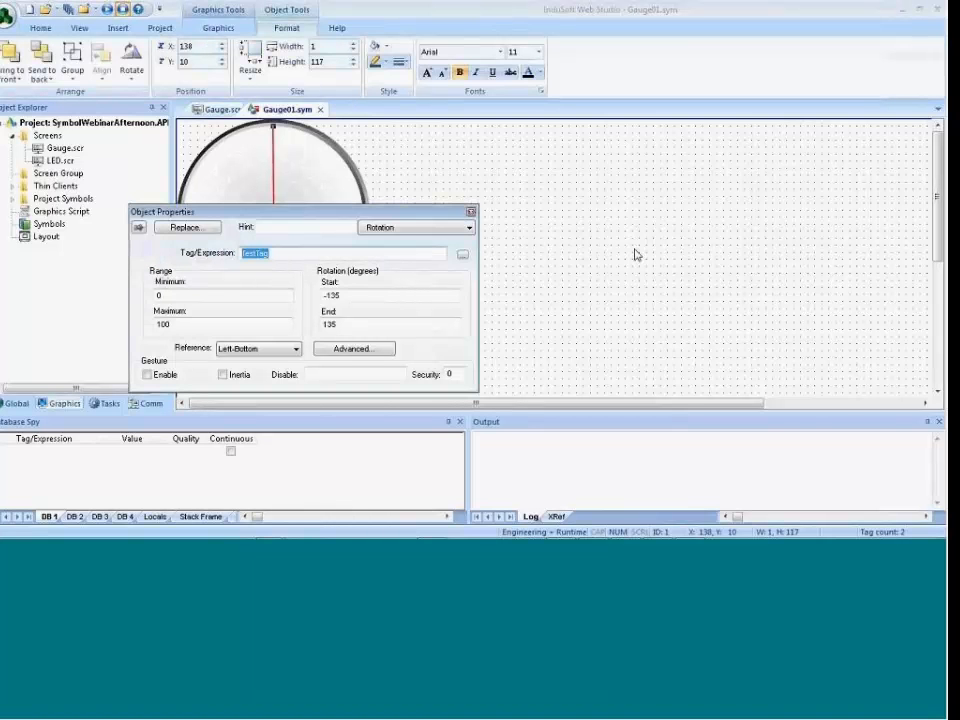
type("#")
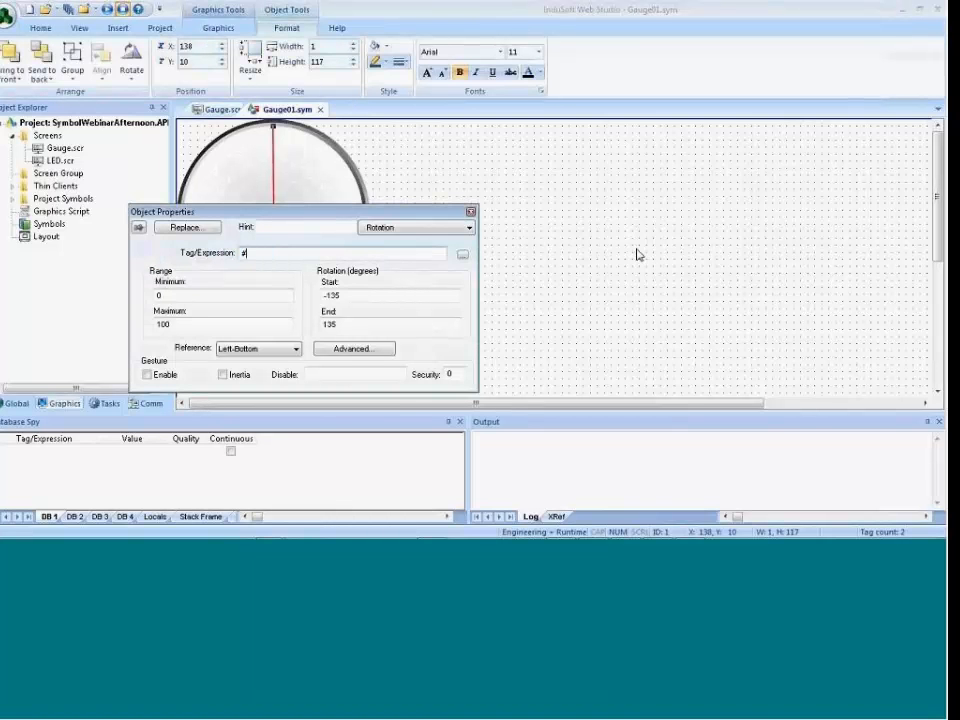
type("TagName")
Set the needle's rotation range to a minimum of #Min:0 and a maximum of #Max:100.
double_click(169, 297)
type("4")
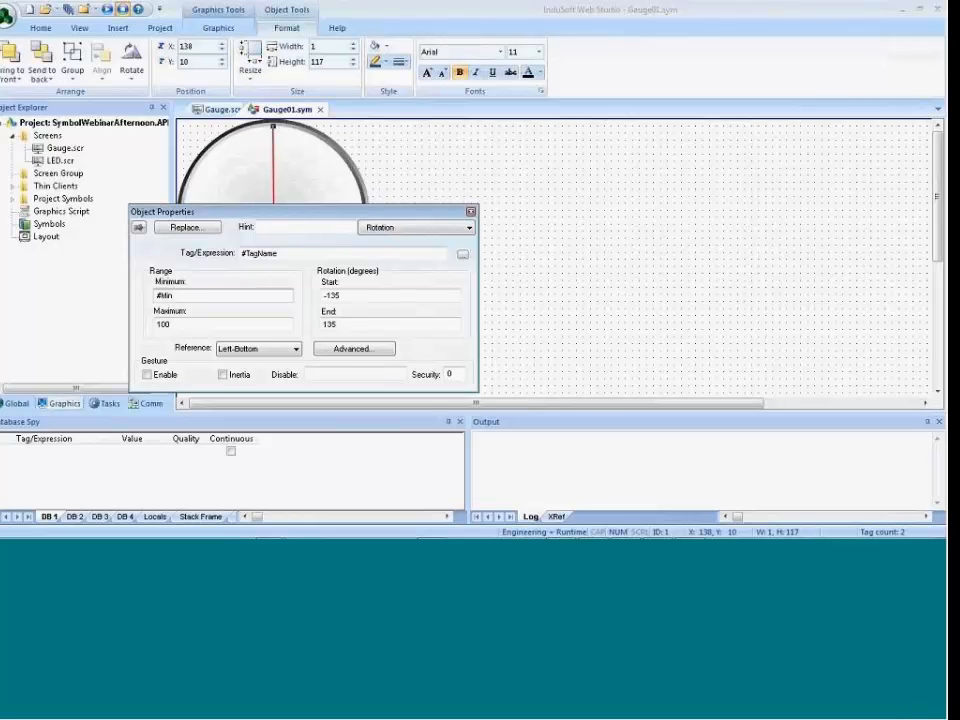
left_click(157, 324)
type("#Max")
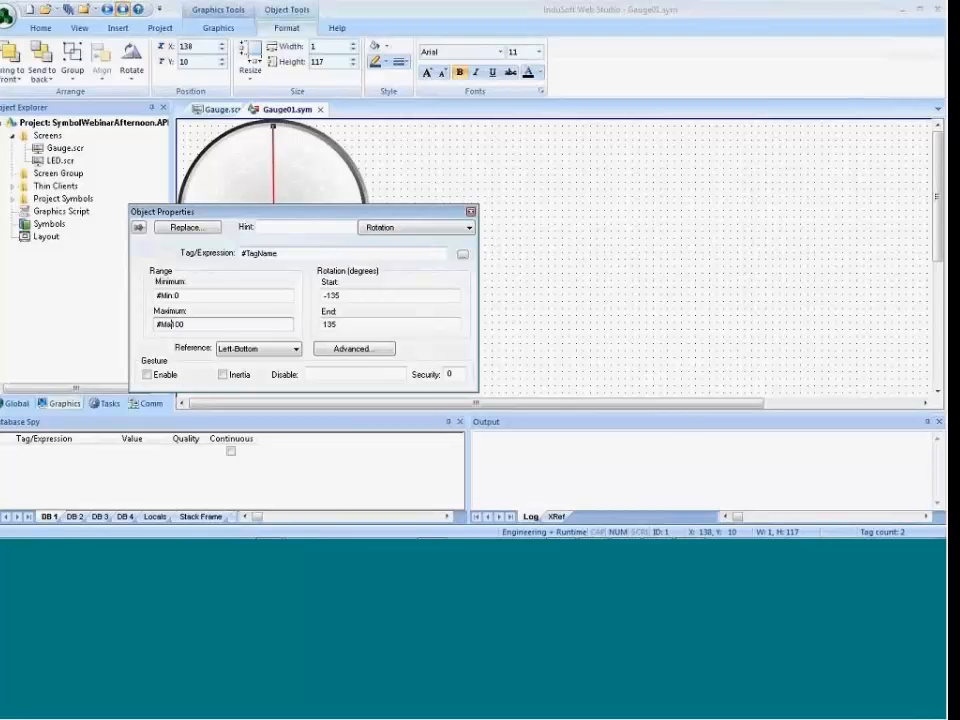
type(":")
left_click(540, 334)
Remove the border and fill of the minimum-label rectangle and move it slightly left to X 30, Y 190.
left_click(240, 265)
double_click(240, 265)
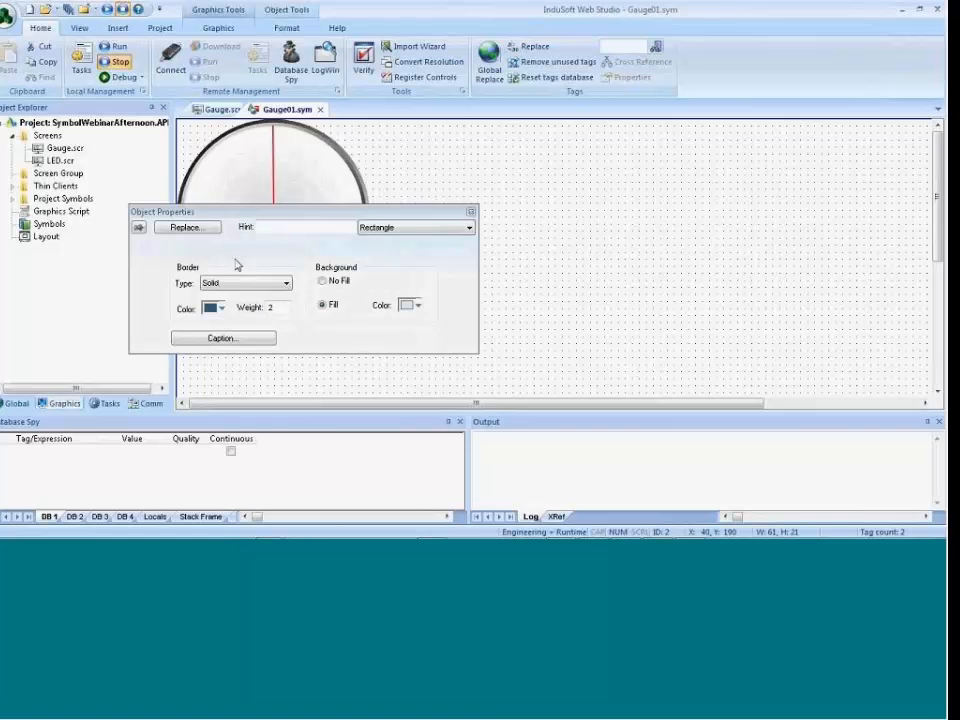
left_click(242, 283)
left_click(224, 304)
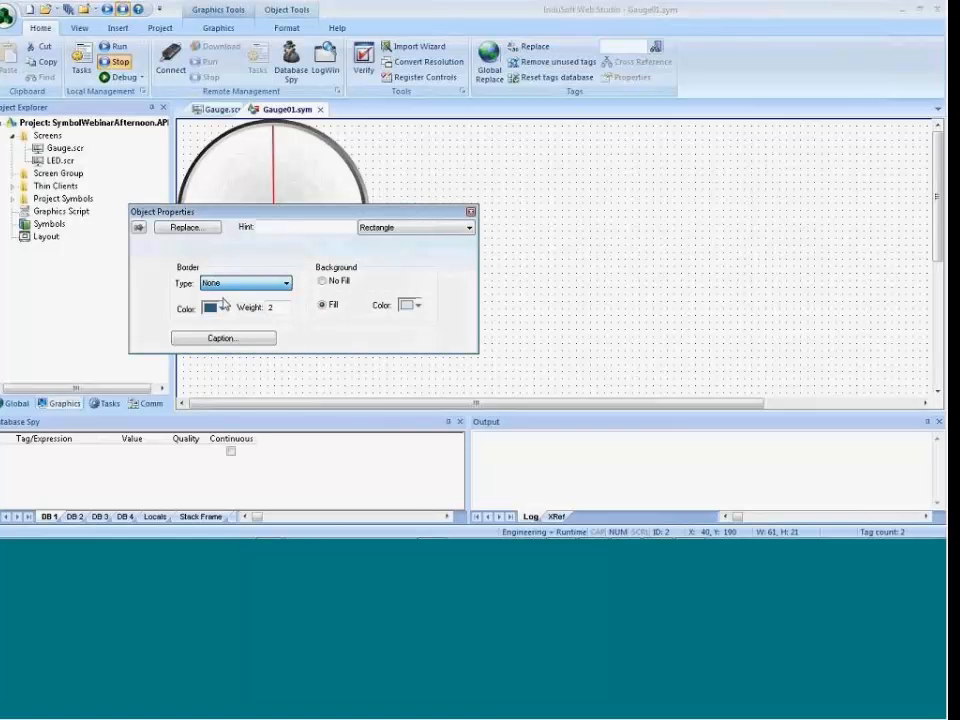
left_click(322, 281)
left_click(492, 309)
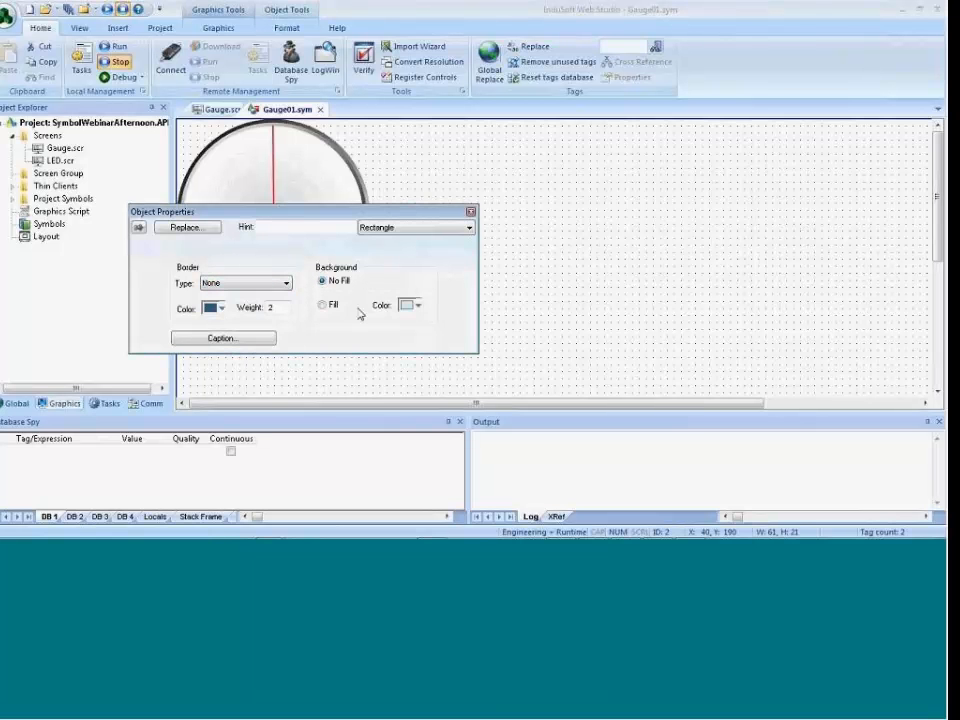
left_click_drag(229, 265, 224, 264)
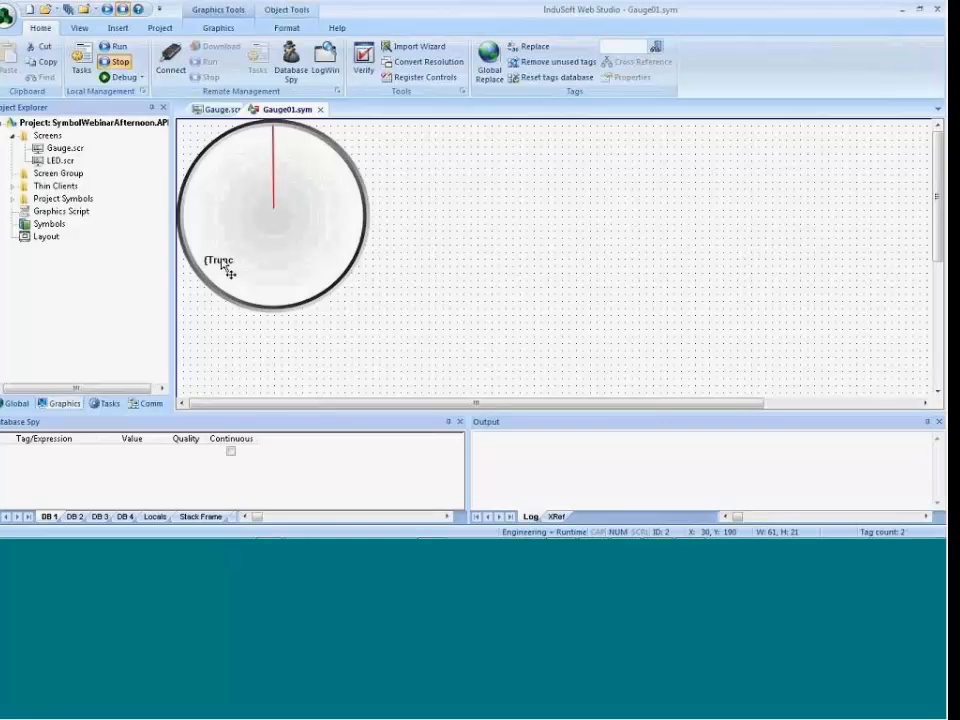
left_click(224, 266)
Save and close the gauge symbol and check which custom properties the linked gauge exposes.
left_click(320, 109)
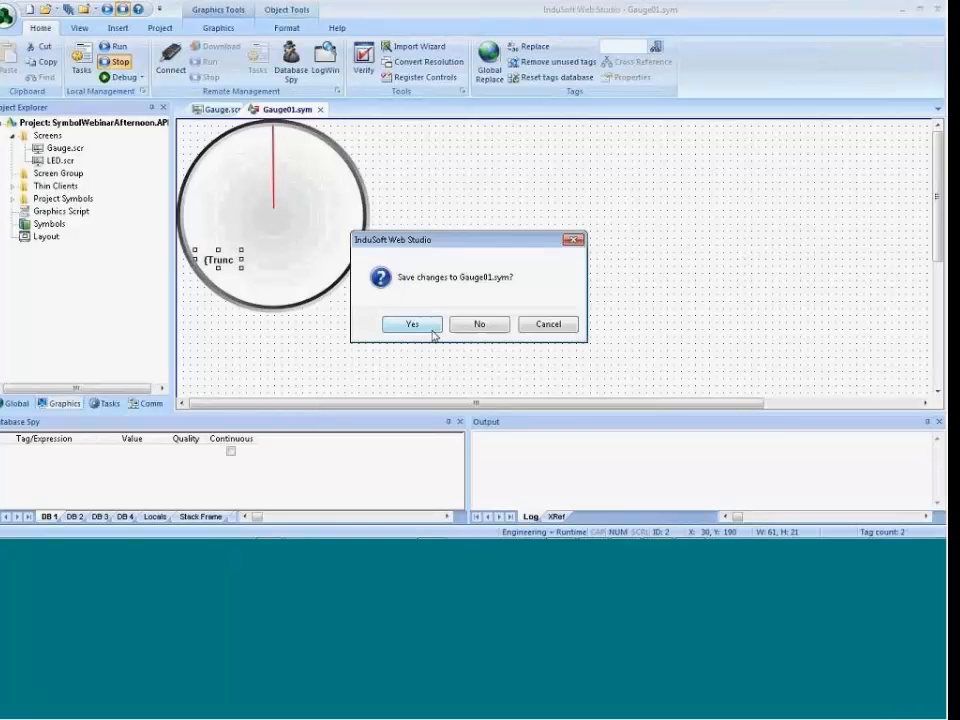
left_click(431, 331)
left_click(465, 313)
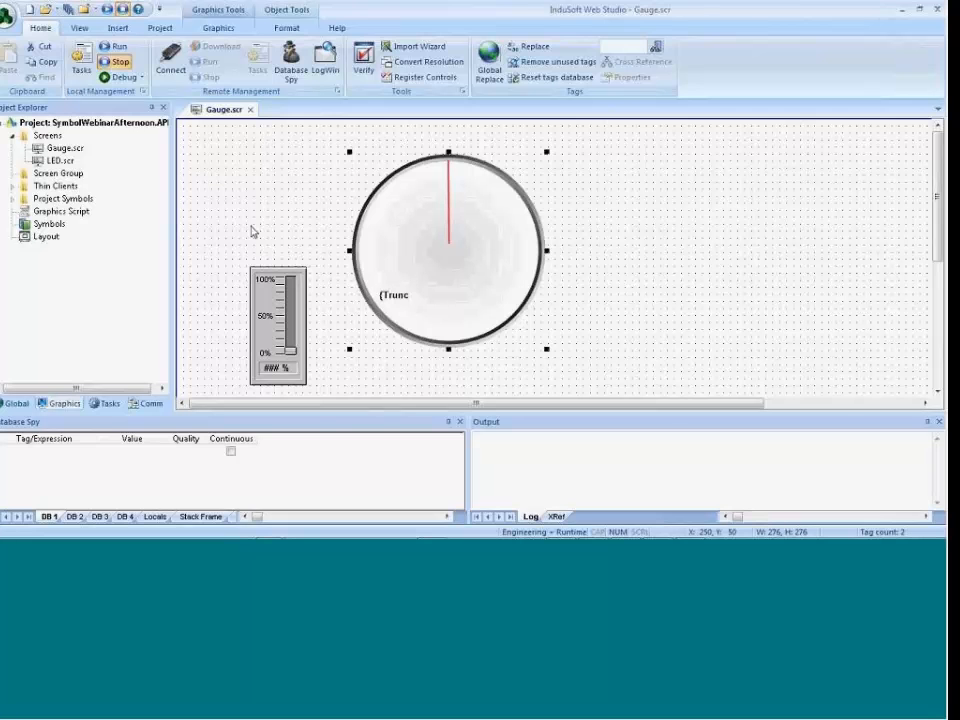
double_click(416, 276)
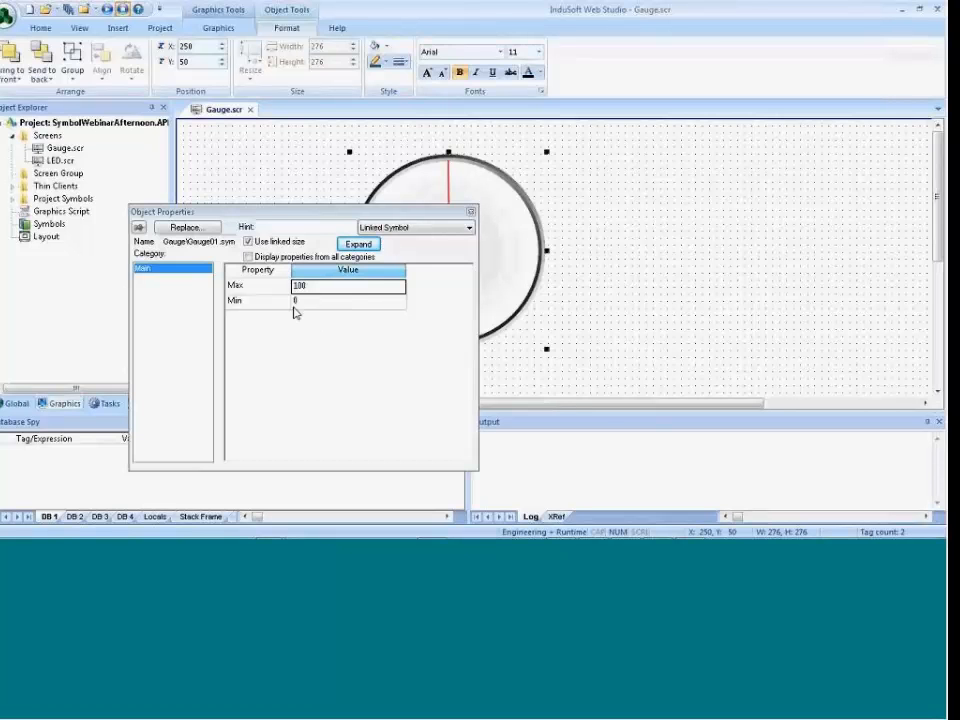
left_click(574, 302)
Reopen the linked gauge symbol and correct the needle's rotation tag expression so TagName is exposed as a custom property.
right_click(452, 238)
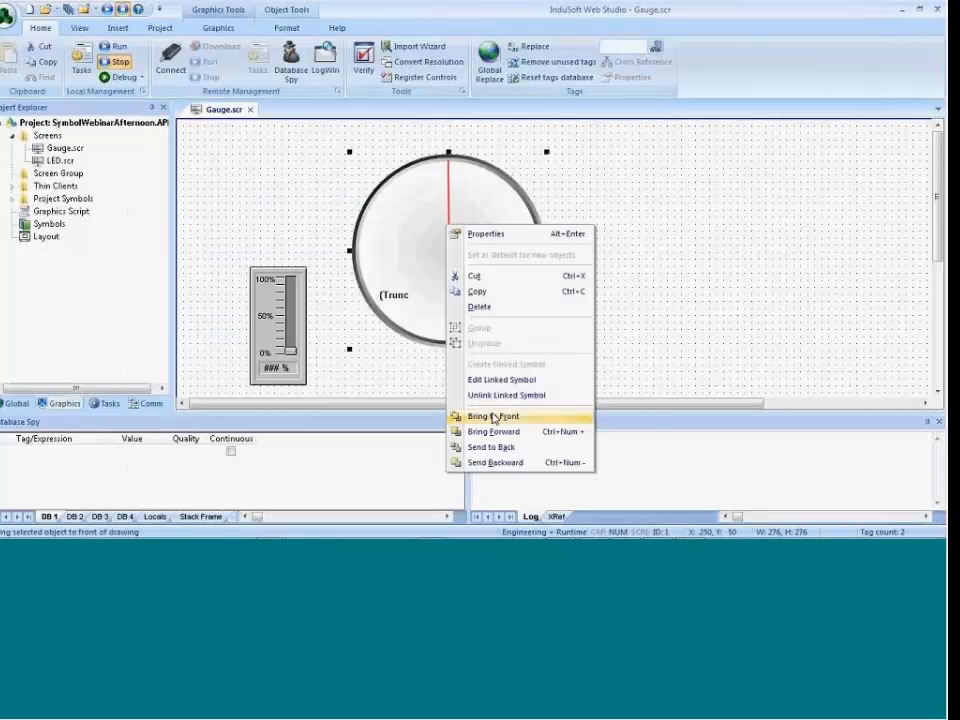
left_click(487, 380)
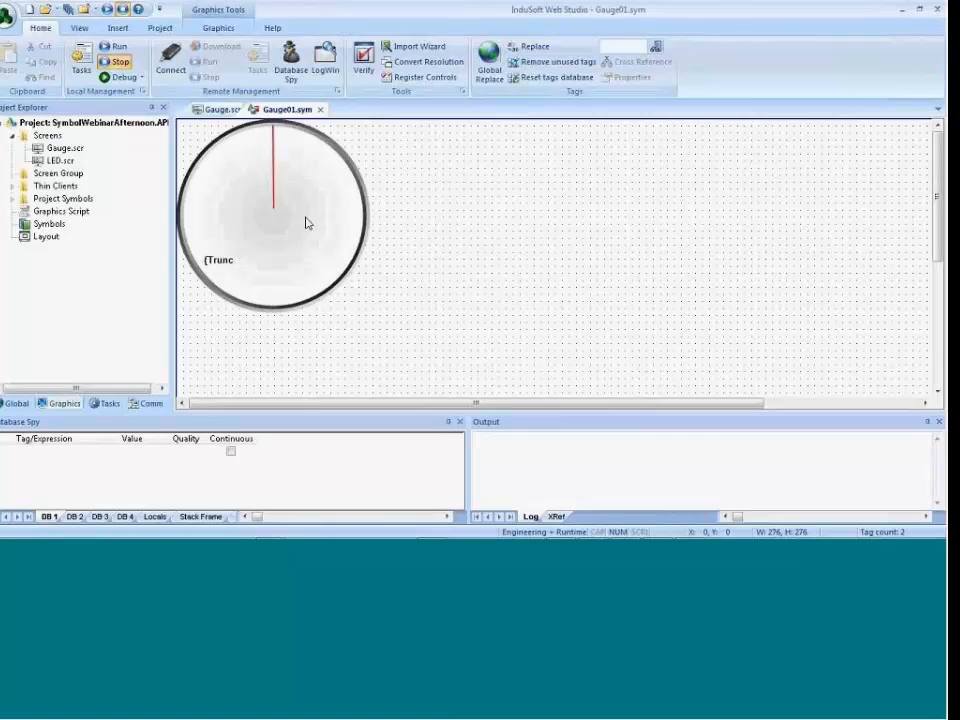
left_click(275, 207)
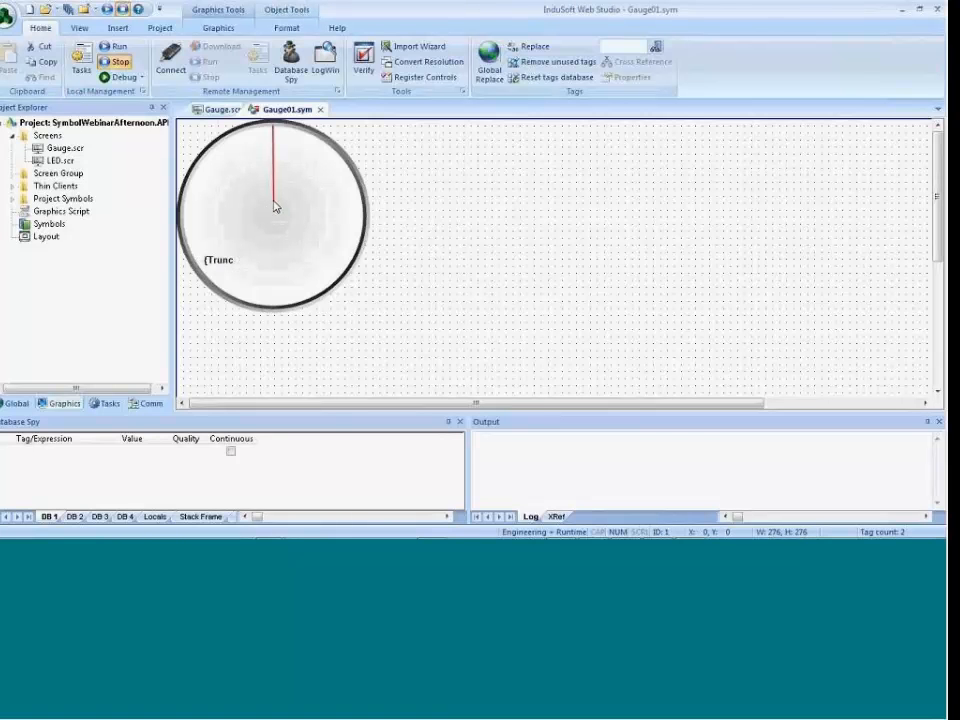
double_click(276, 207)
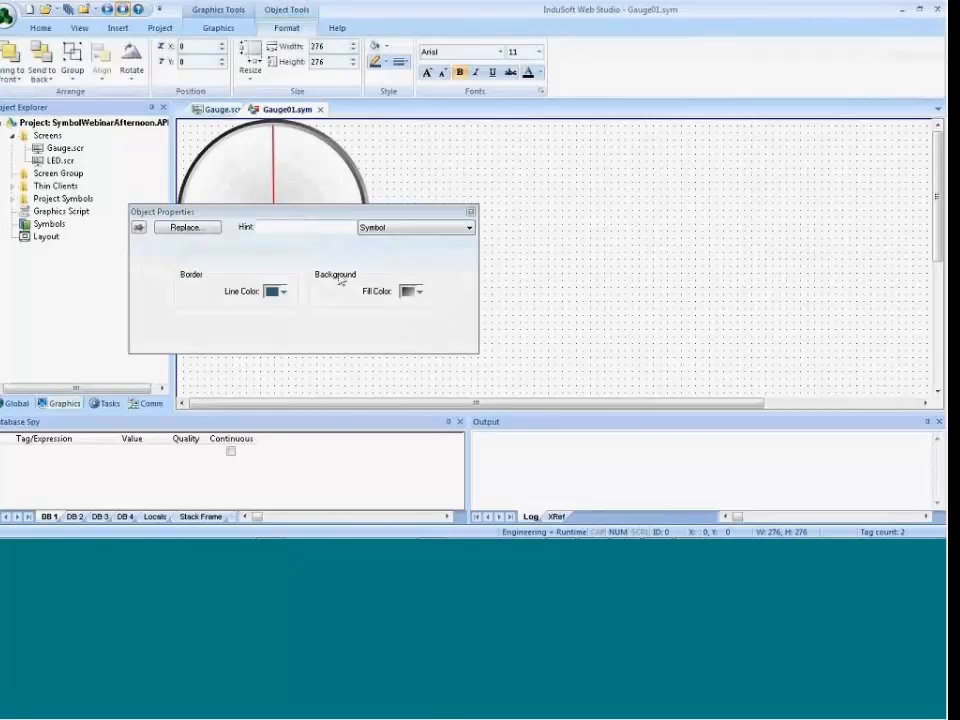
left_click(368, 236)
left_click_drag(386, 229, 230, 139)
double_click(236, 143)
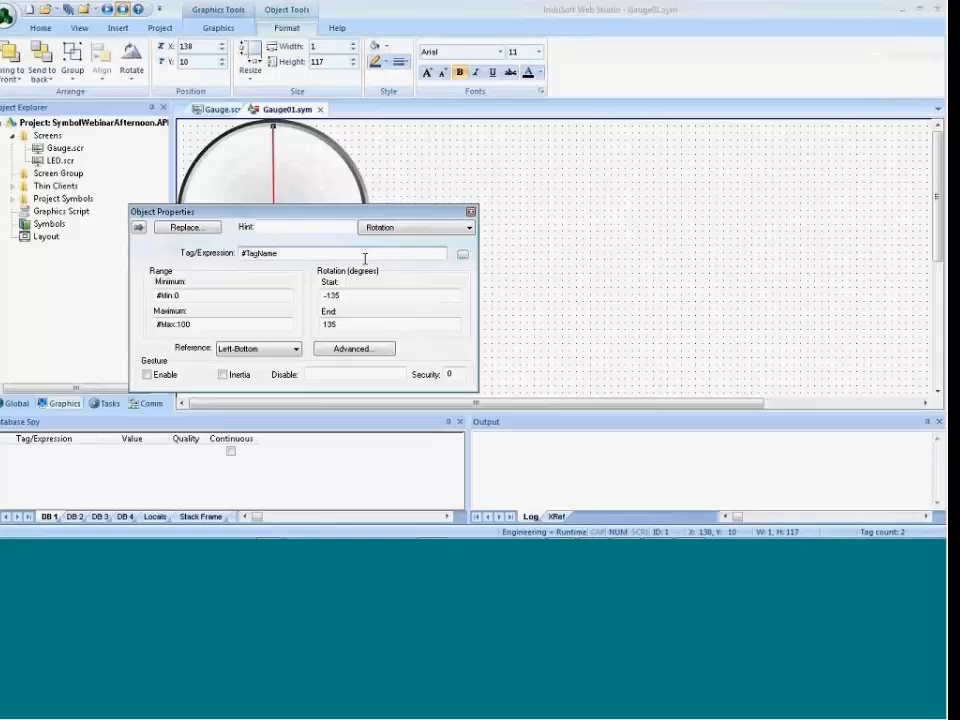
left_click(549, 227)
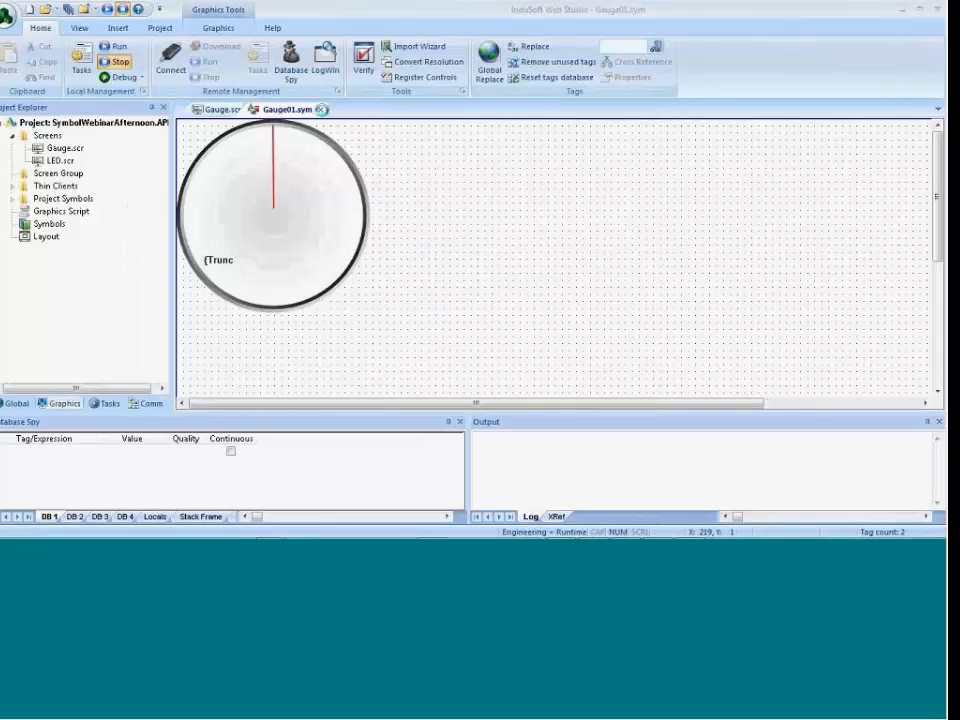
Save and close the gauge symbol and open the linked gauge's properties on the Gauge screen.
left_click(320, 109)
left_click(418, 326)
left_click(462, 315)
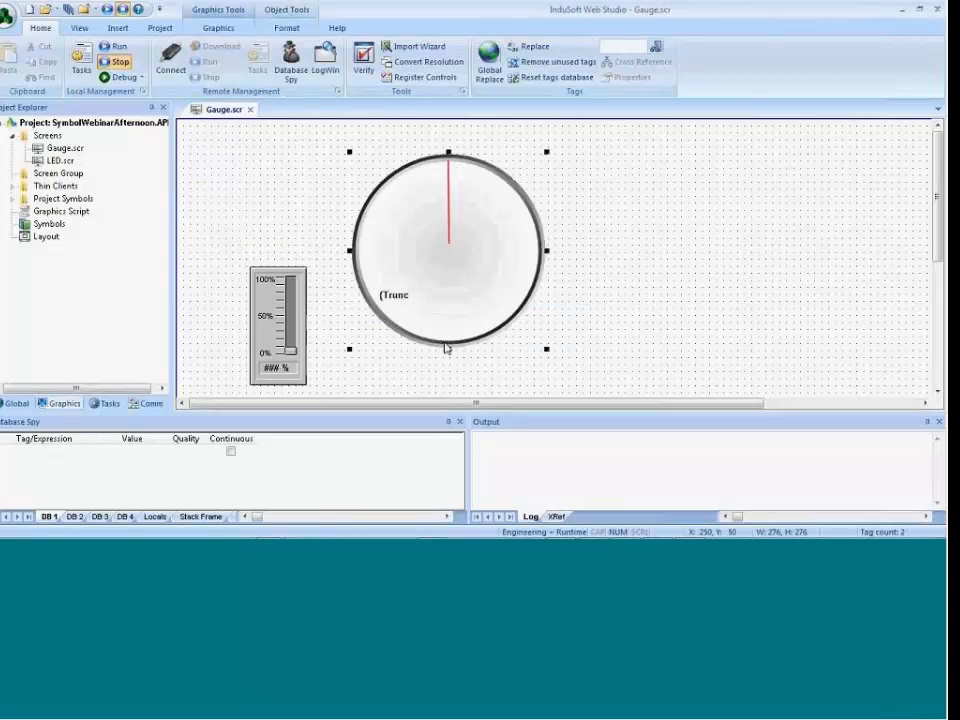
double_click(459, 272)
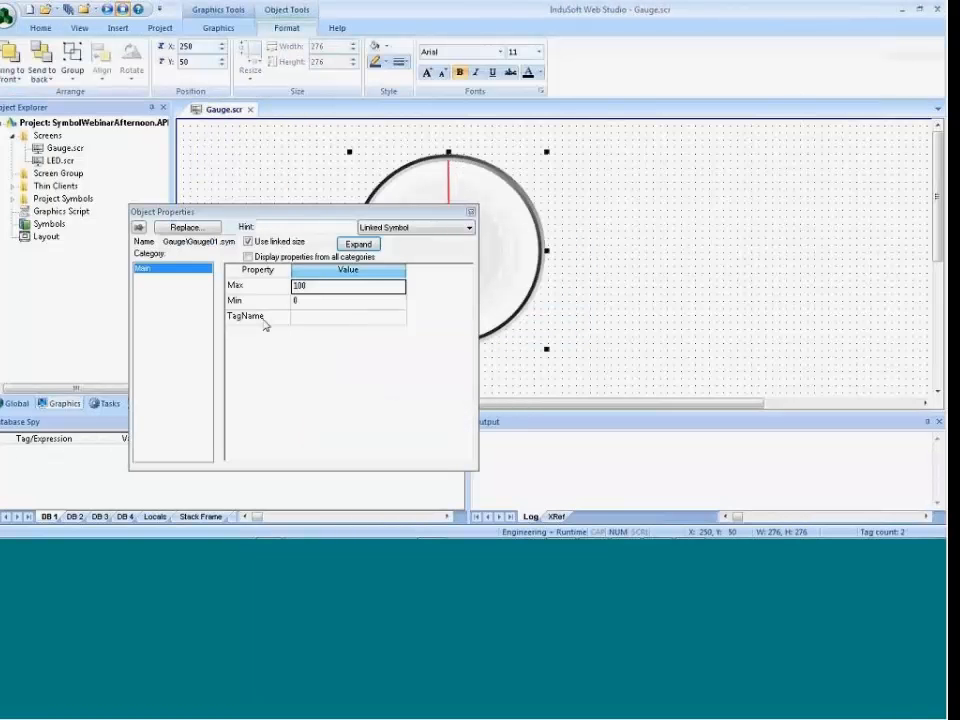
double_click(331, 316)
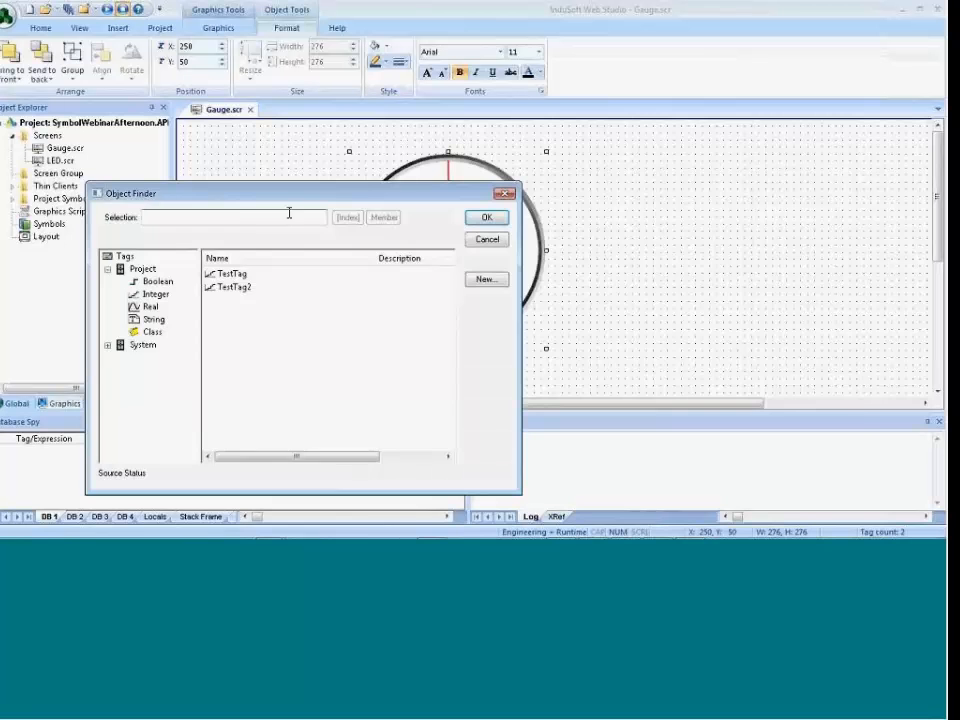
left_click_drag(289, 194, 691, 162)
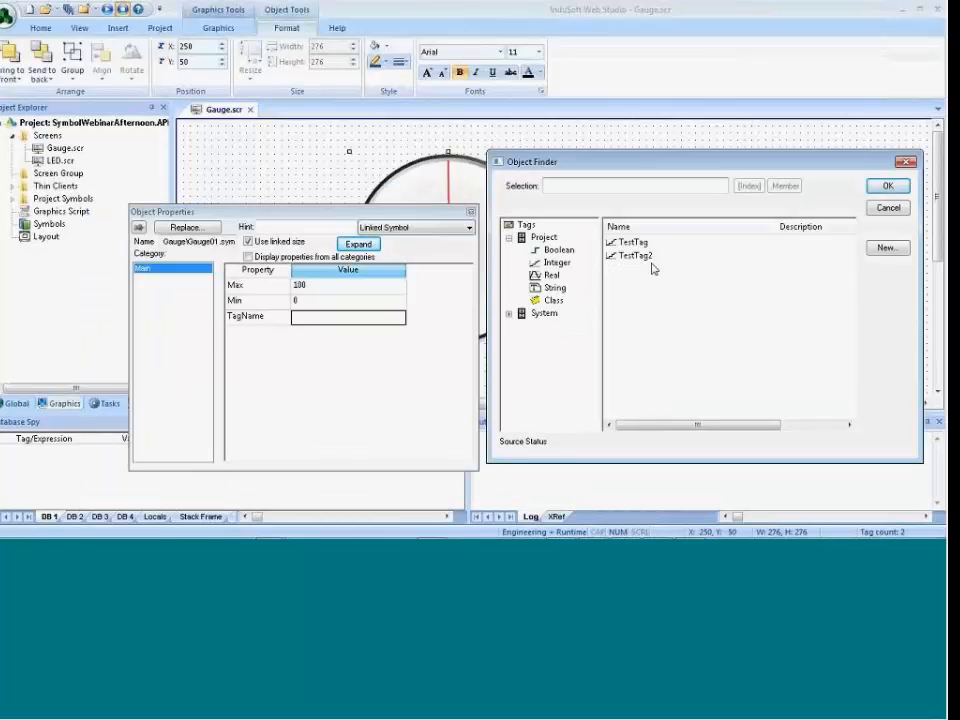
left_click(880, 210)
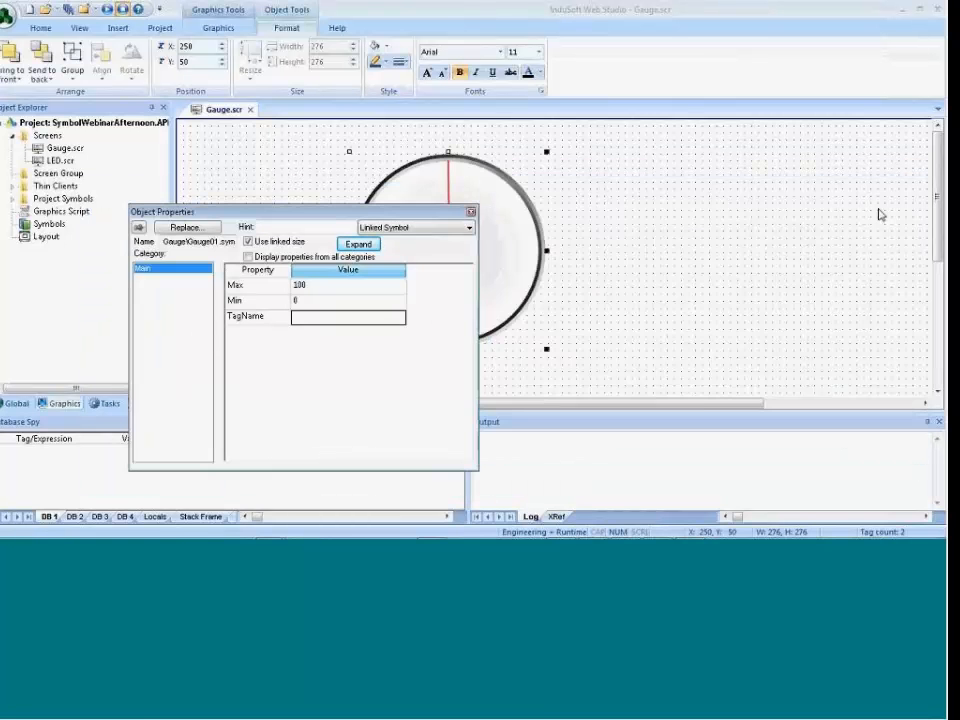
Check which tag the slider uses and assign TestTag to the gauge's TagName property.
left_click_drag(390, 213, 748, 196)
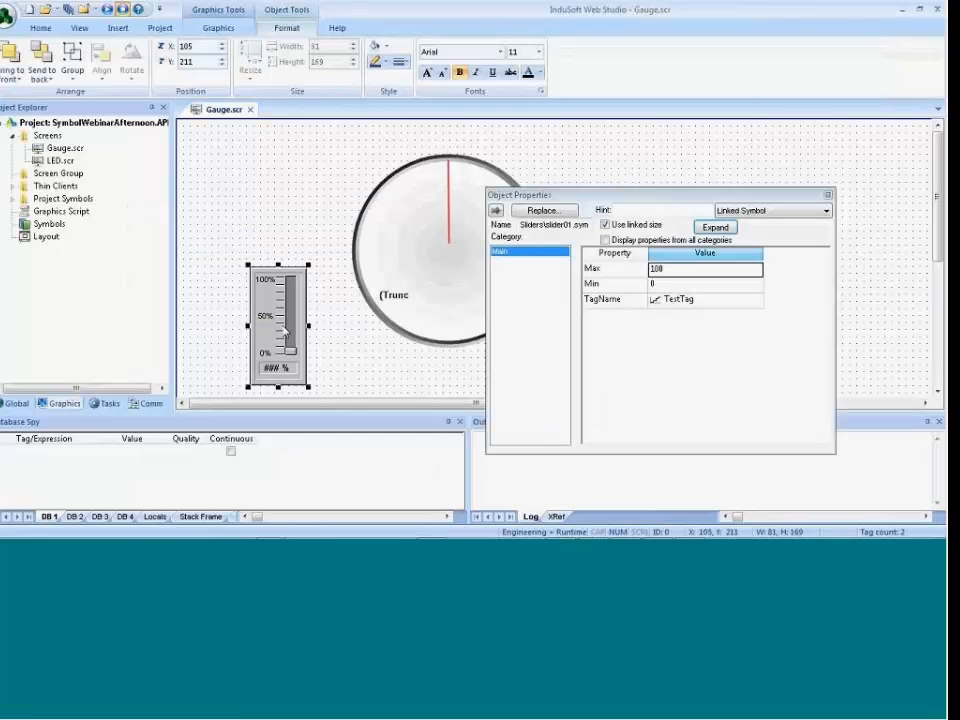
left_click(455, 238)
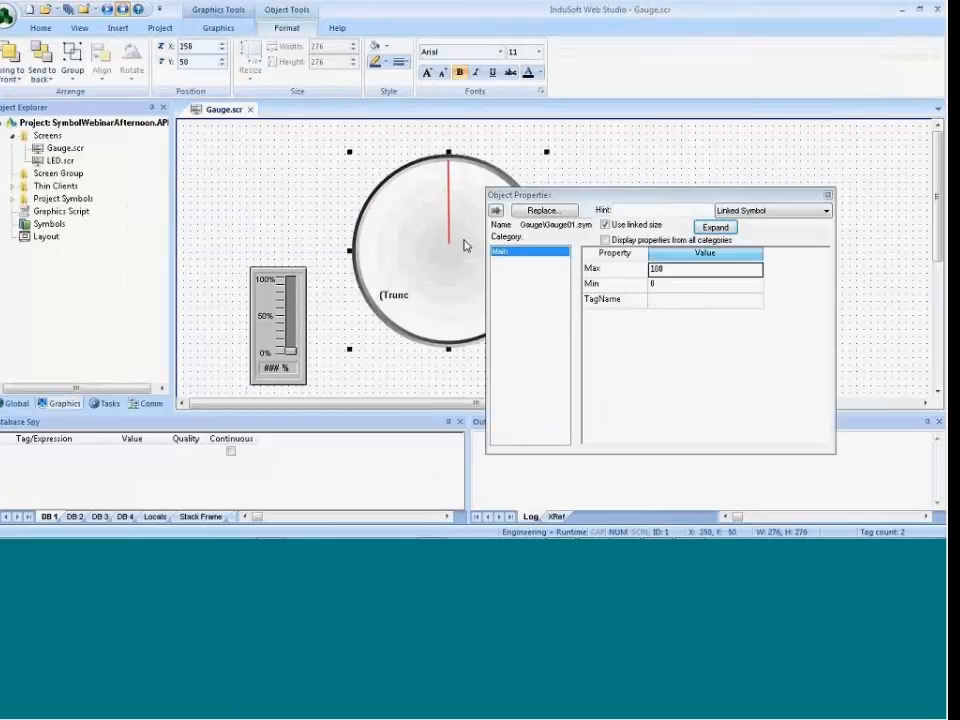
double_click(664, 302)
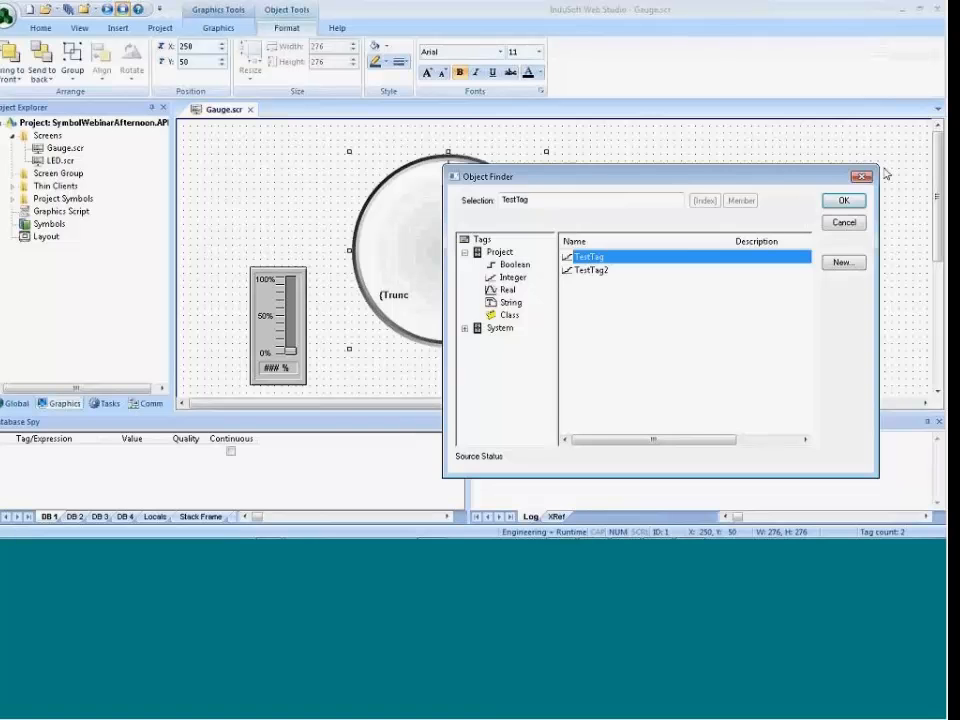
left_click(843, 200)
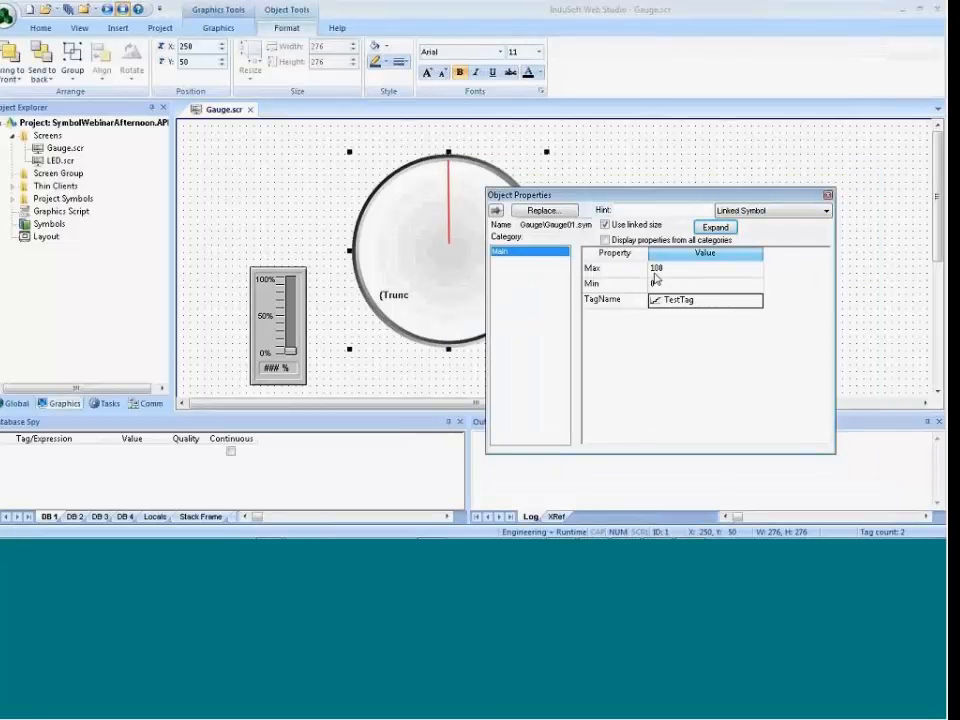
left_click(636, 163)
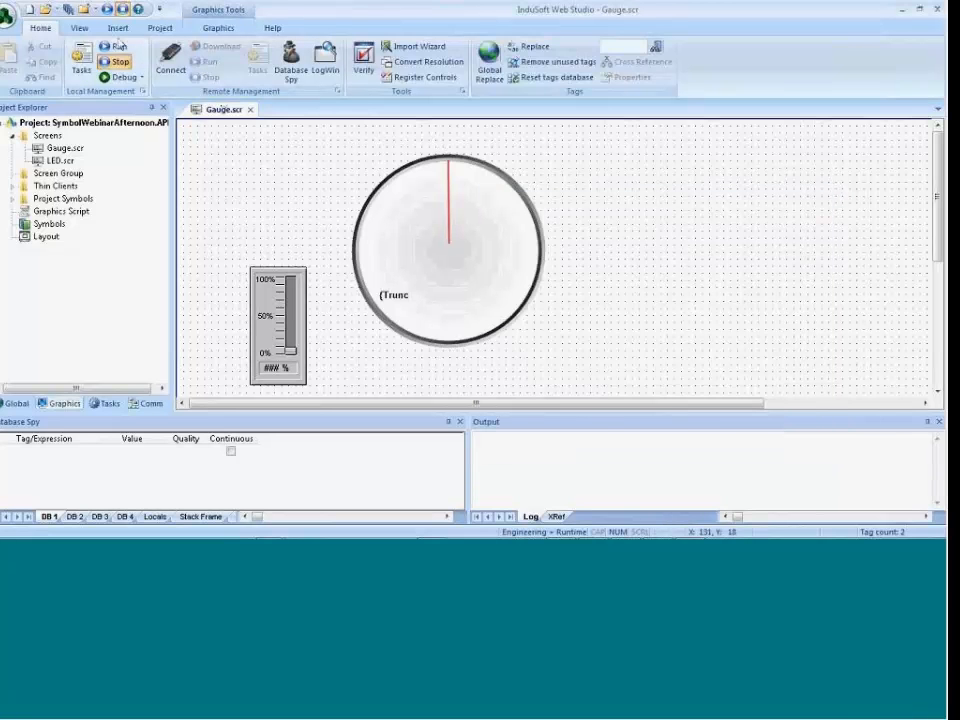
Run the project, test the gauge needle with the slider, return to the editor, and select the gauge.
left_click(119, 46)
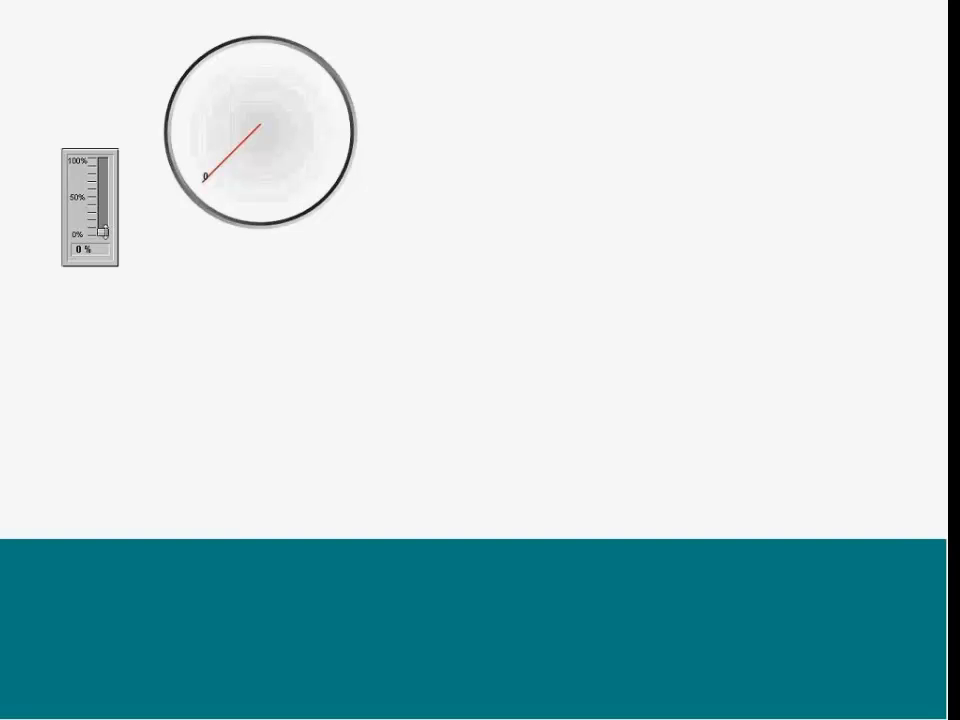
mouse_move(103, 232)
left_mouse_down()
mouse_move(102, 160)
mouse_move(102, 235)
left_mouse_up()
key("alt+Tab")
left_click(394, 302)
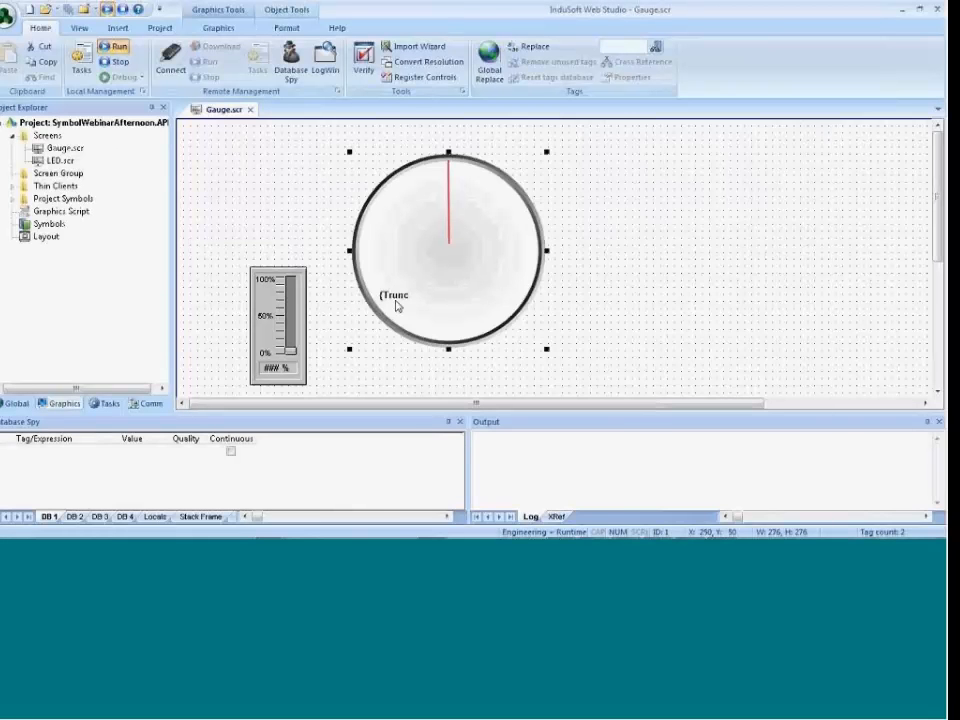
Open the linked gauge symbol for editing and copy its scale label around the dial to make six labels.
right_click(466, 271)
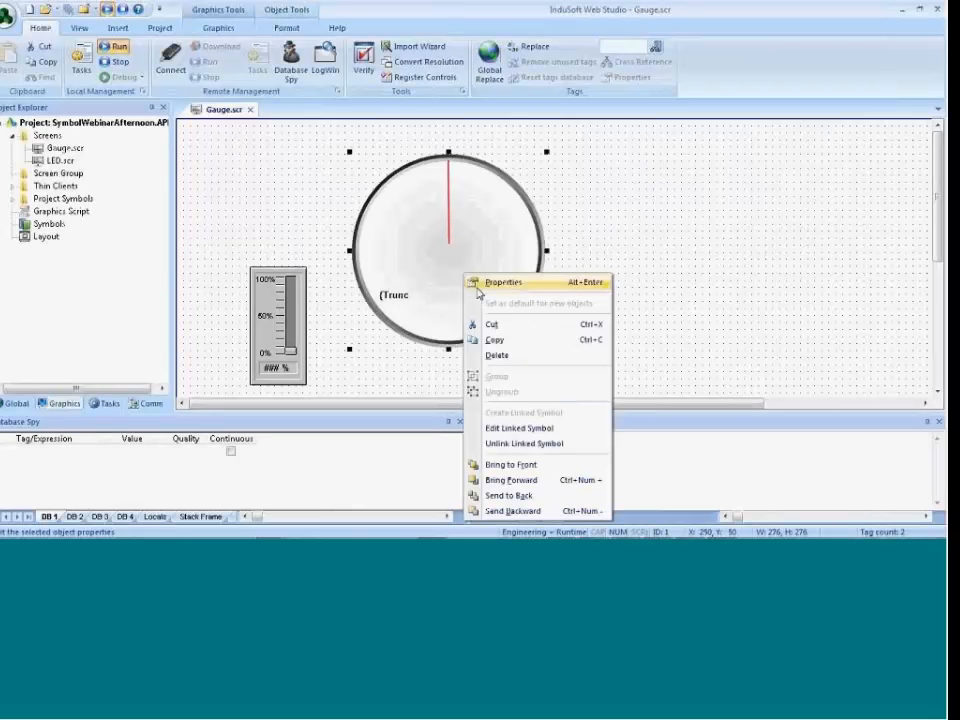
left_click(521, 427)
left_click(502, 315)
left_click(217, 265)
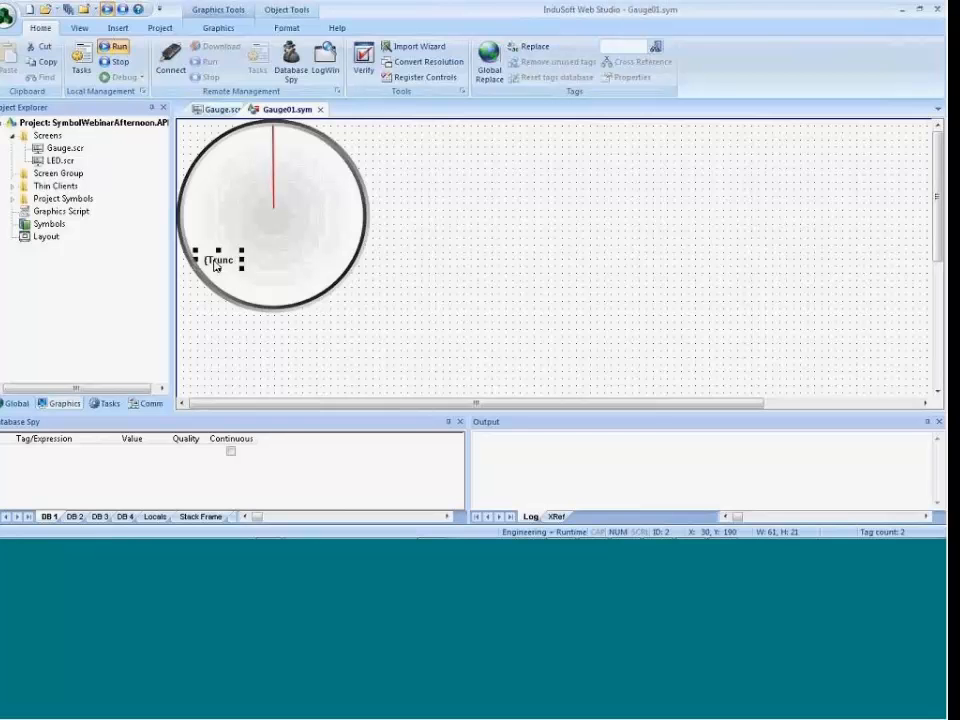
left_click_drag(217, 265, 332, 260)
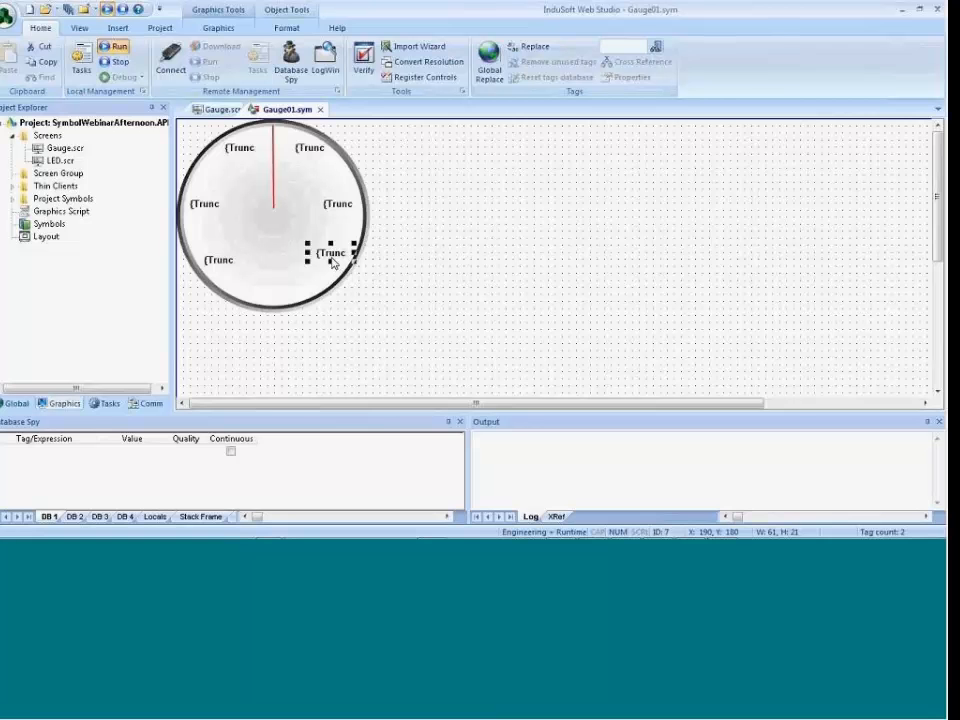
left_click(519, 281)
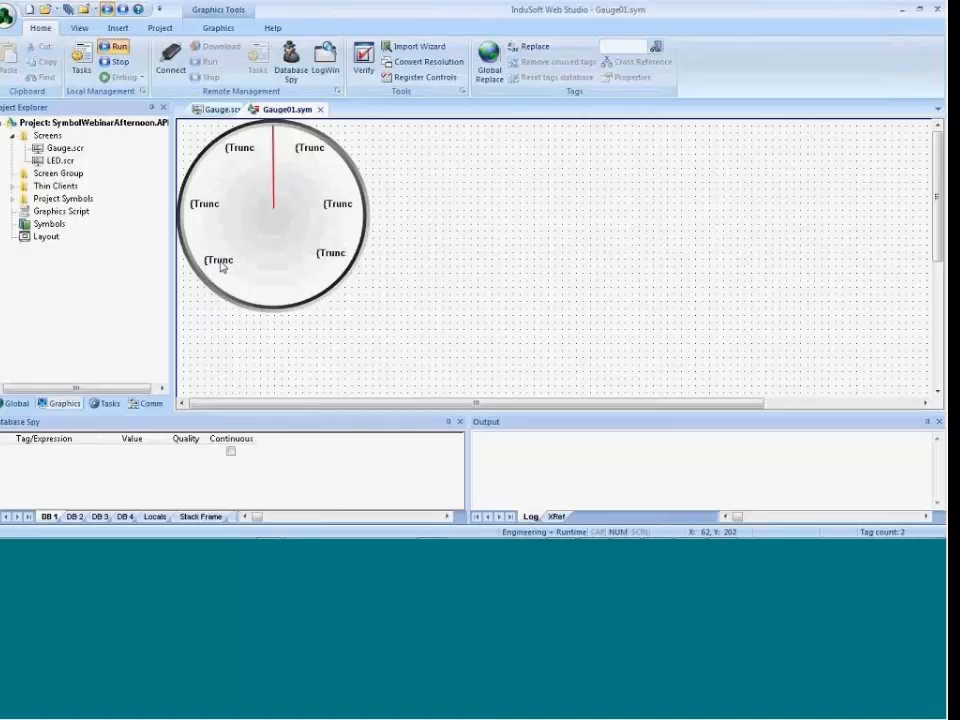
Set the middle-left scale label's caption to {Trunc((#Max:100 - #Min:0)*.2 + #Min:0)} and copy the expression for reuse.
left_click(210, 218)
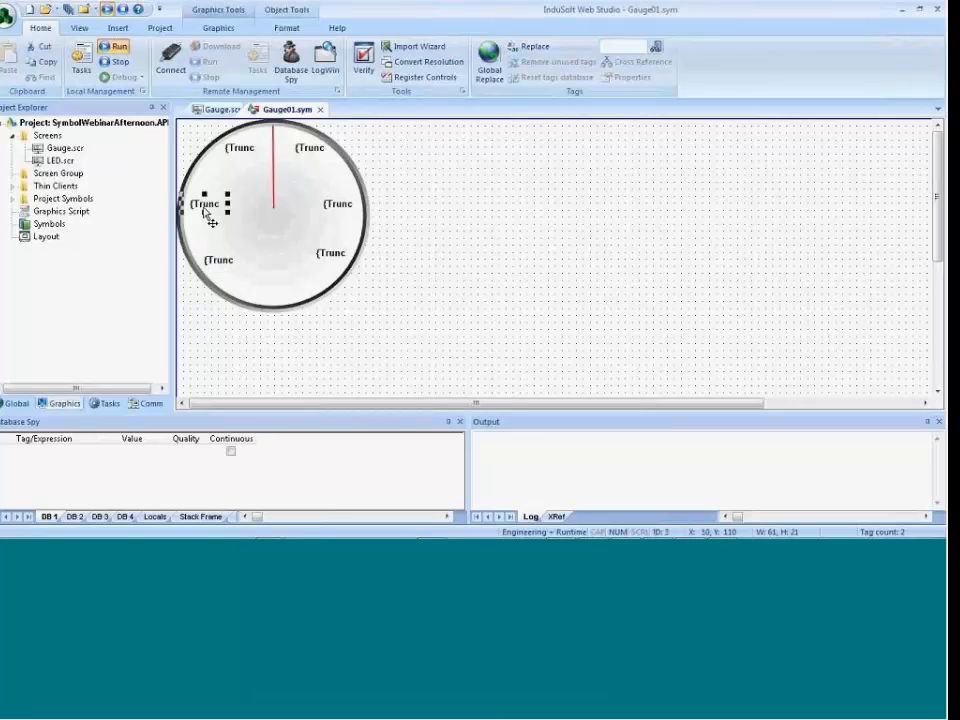
double_click(210, 219)
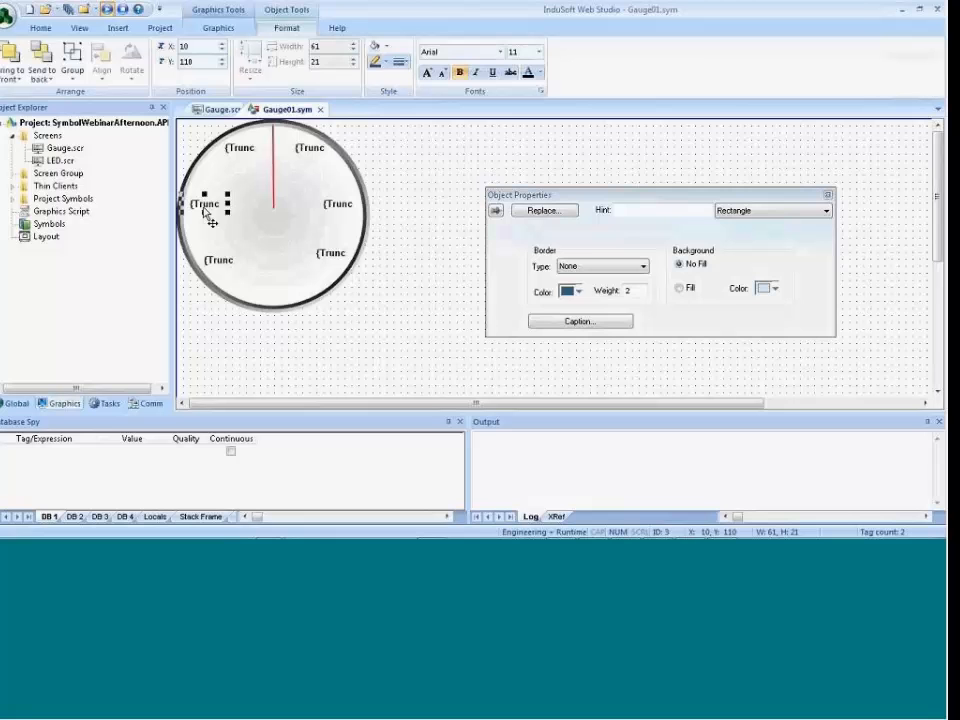
left_click(613, 320)
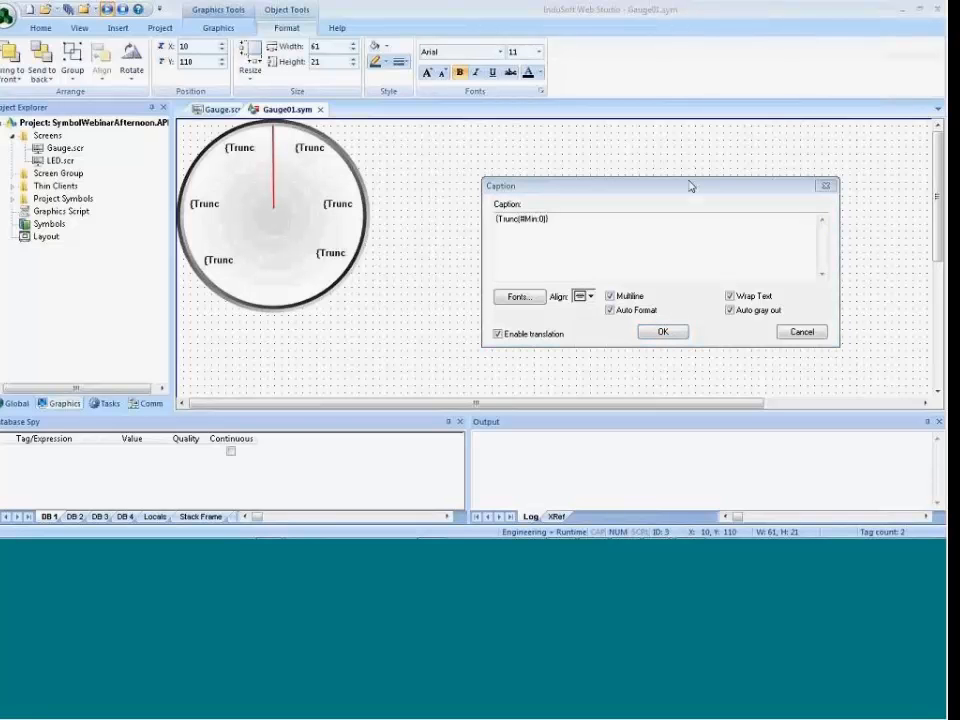
left_click_drag(561, 227, 446, 216)
type("{Trunc((#Max:100-#Min:0)*.2 + #Min:0)}")
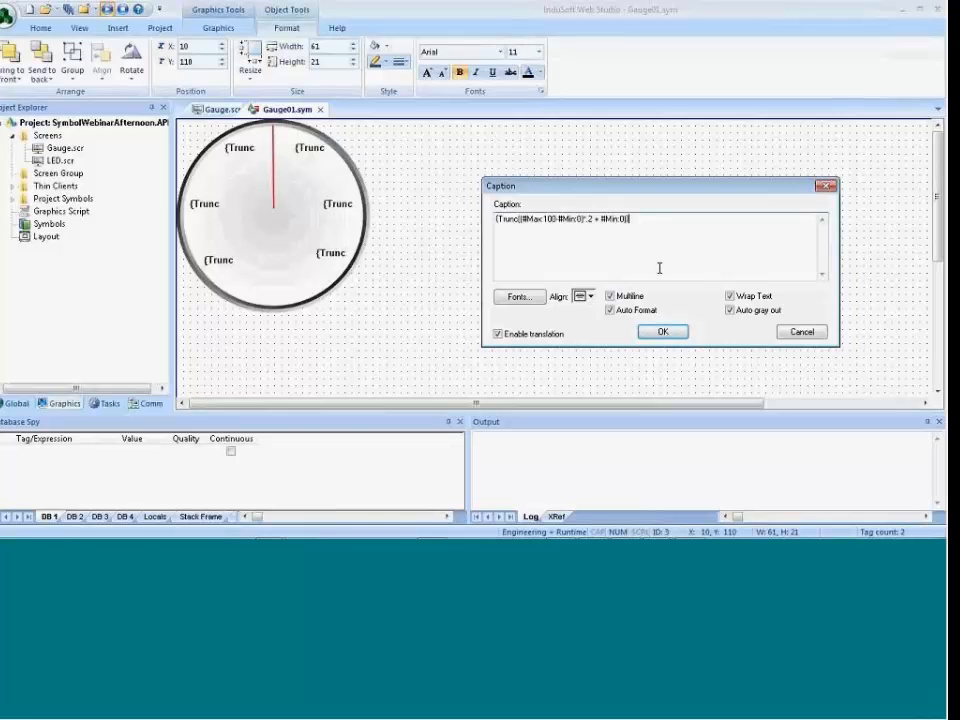
left_click(558, 221)
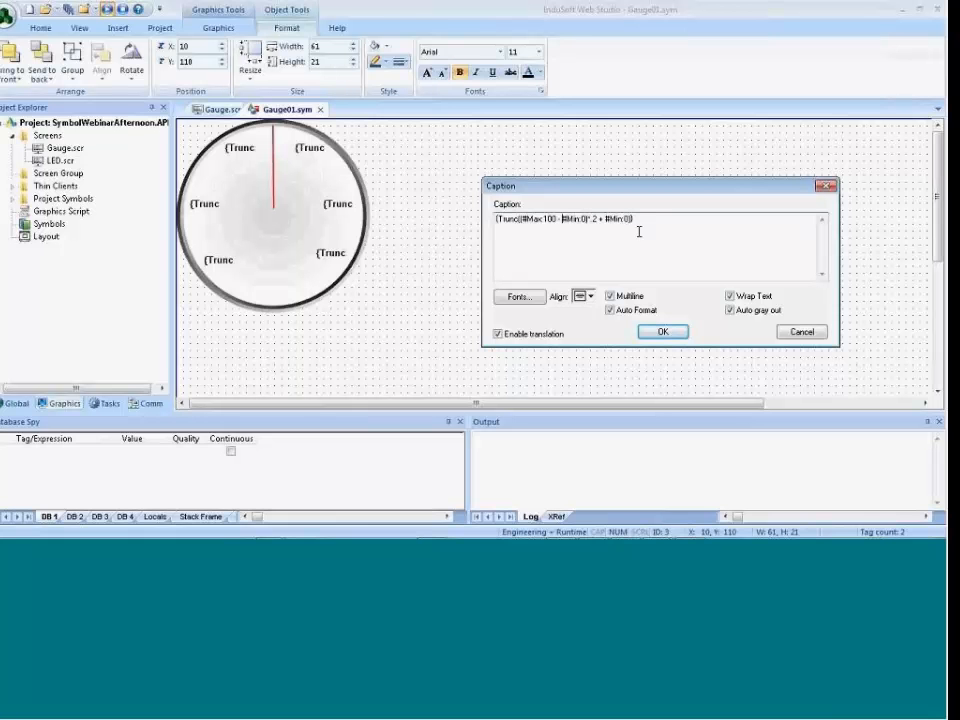
left_click_drag(636, 218, 464, 213)
key("ctrl+c")
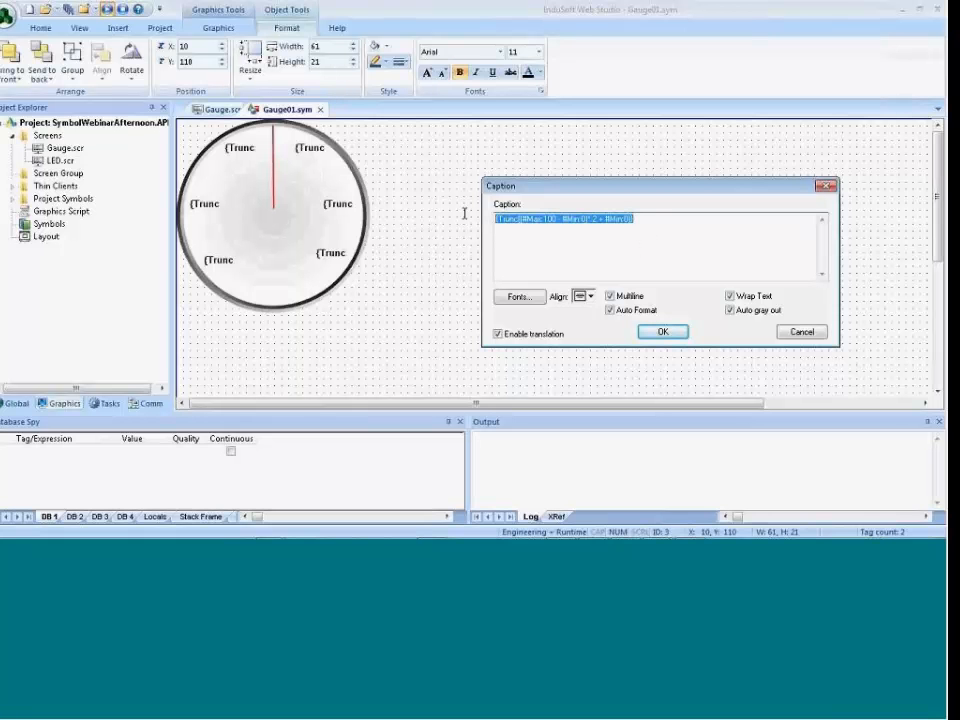
left_click(664, 332)
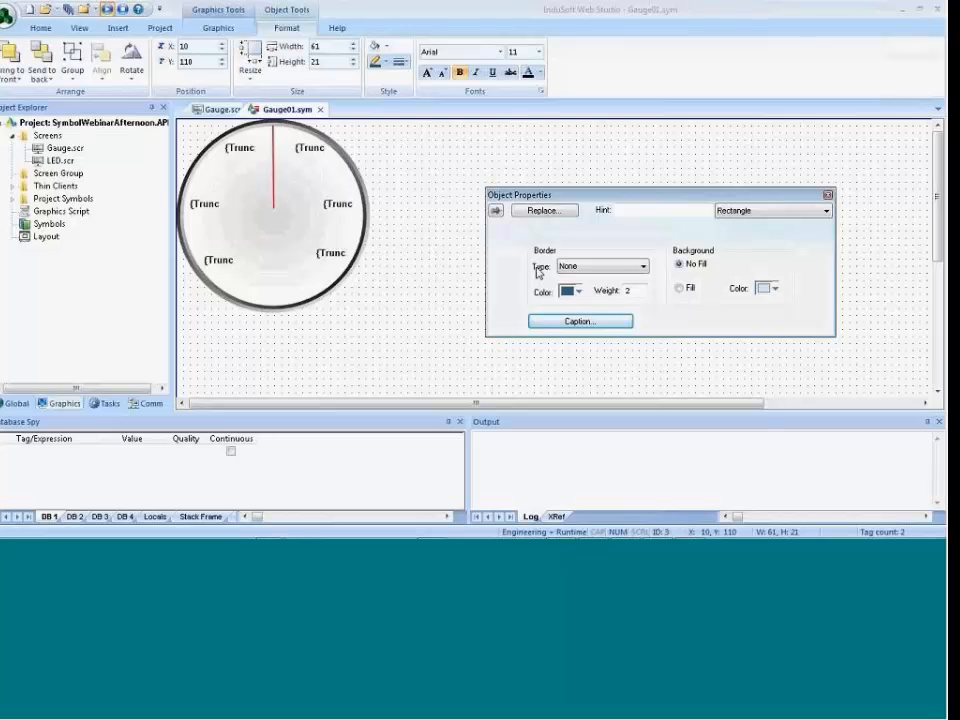
Replace the upper-left scale label's caption with the copied expression, changing its multiplier to .4.
key("Tab")
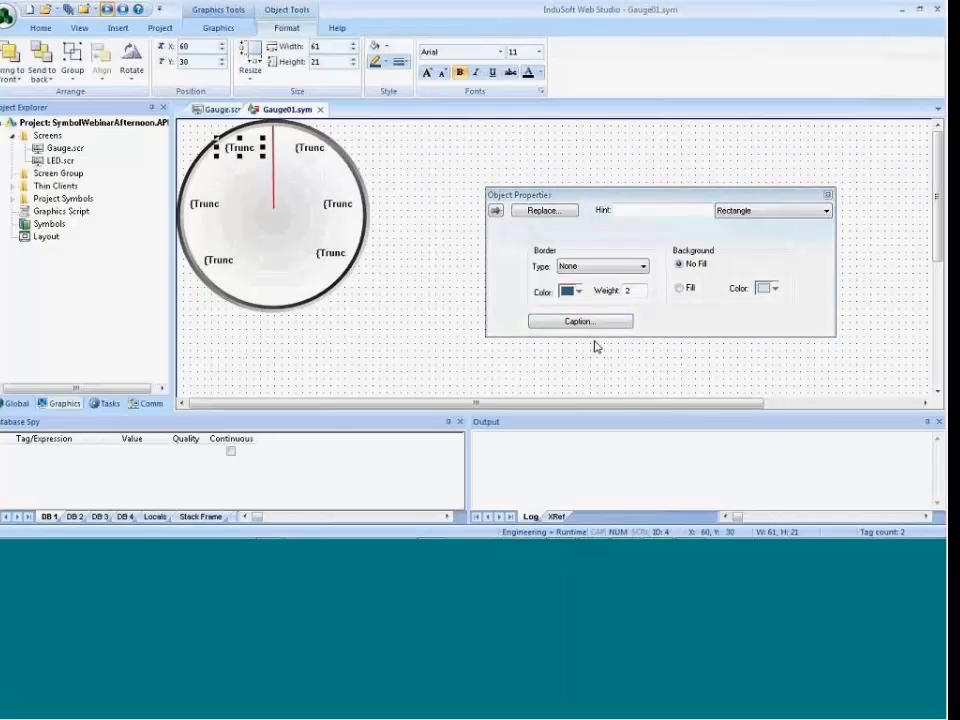
left_click(585, 321)
left_click_drag(587, 223, 437, 223)
key("ctrl+v")
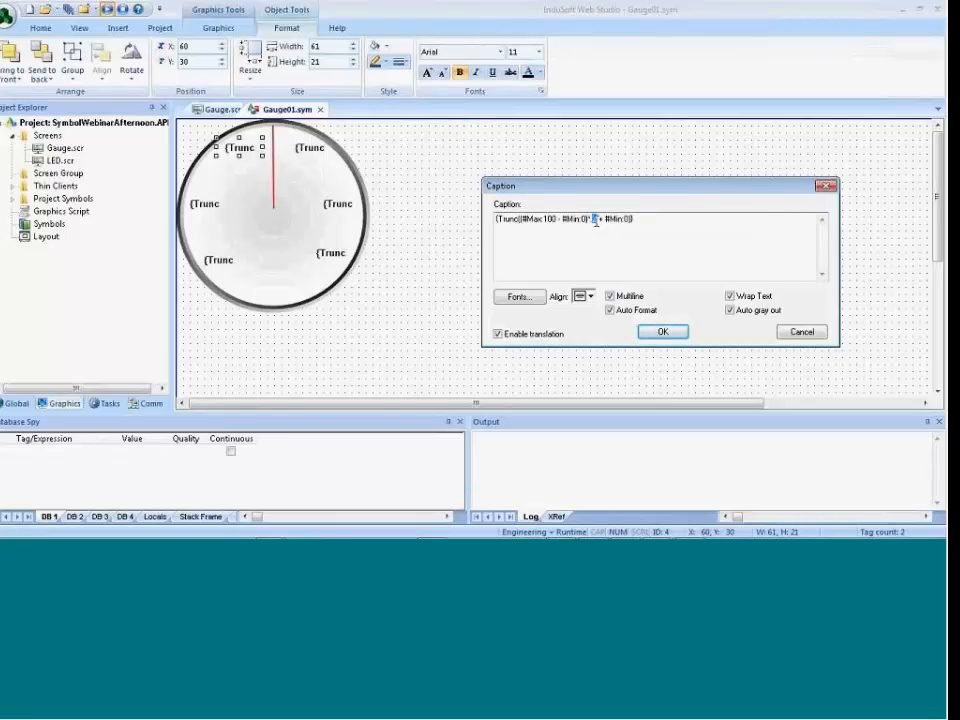
left_click(667, 333)
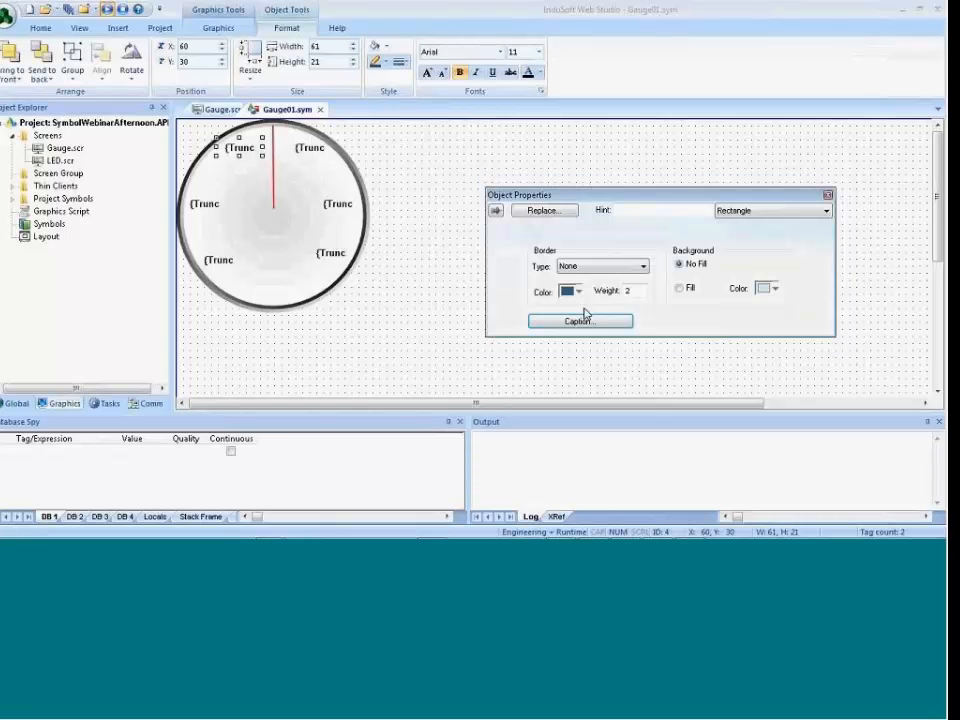
Replace the upper-right scale label's caption with the copied expression, changing its multiplier to .6.
left_click(310, 147)
left_click(580, 321)
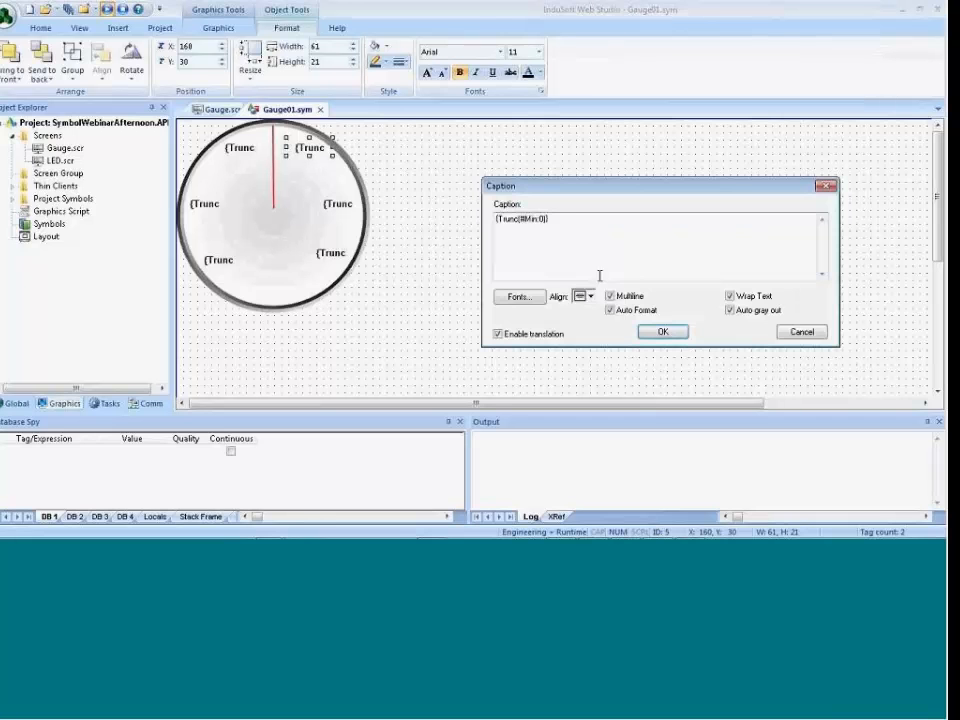
left_click_drag(546, 222, 443, 221)
key("ctrl+v")
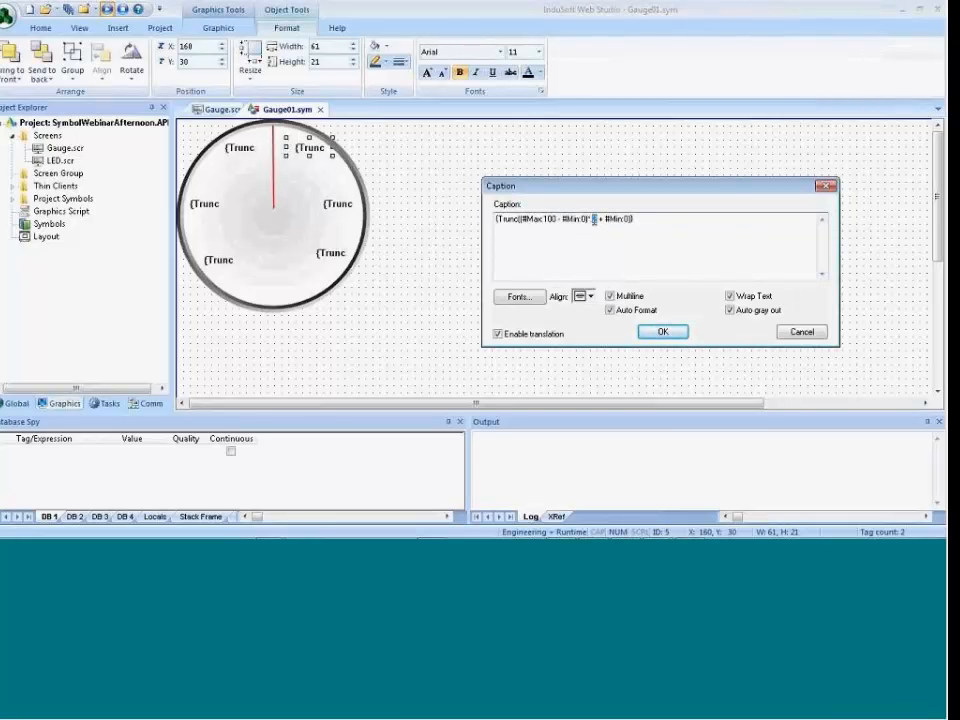
left_click(660, 332)
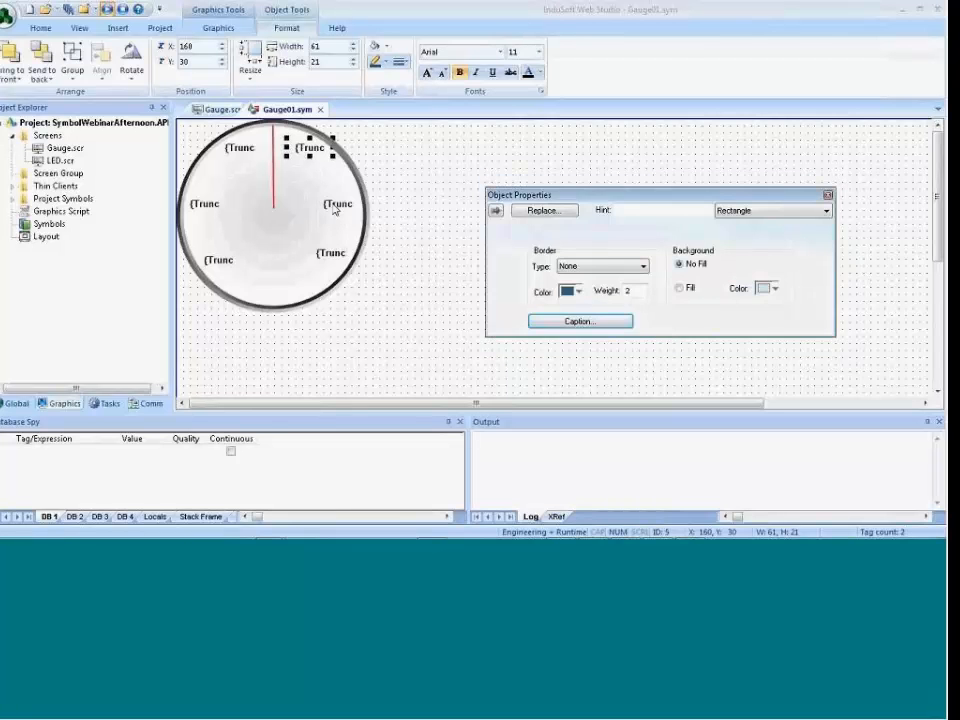
Set the middle-right scale label's caption to {Trunc((#Max:100 - #Min:0)*.8 + #Min:0)}.
left_click(340, 208)
left_click(580, 321)
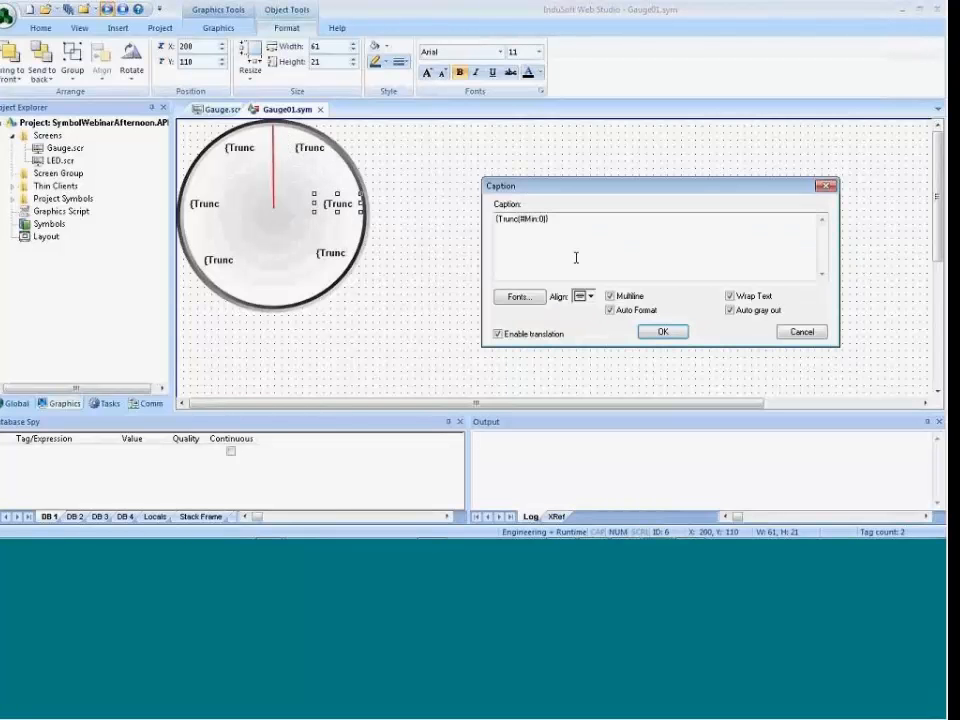
key("ctrl+v")
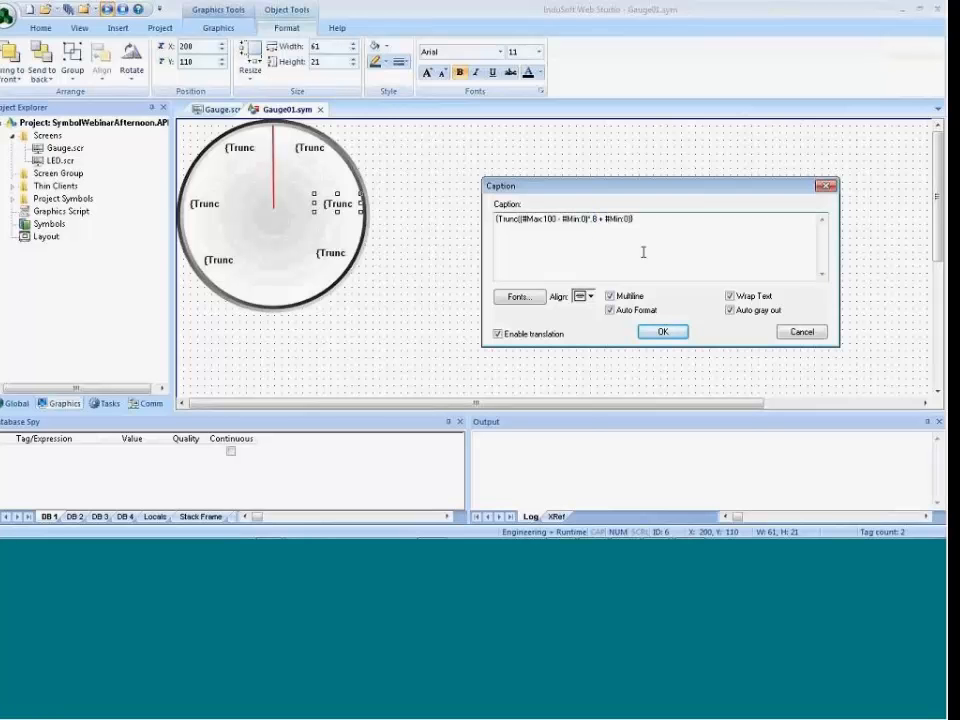
left_click(660, 333)
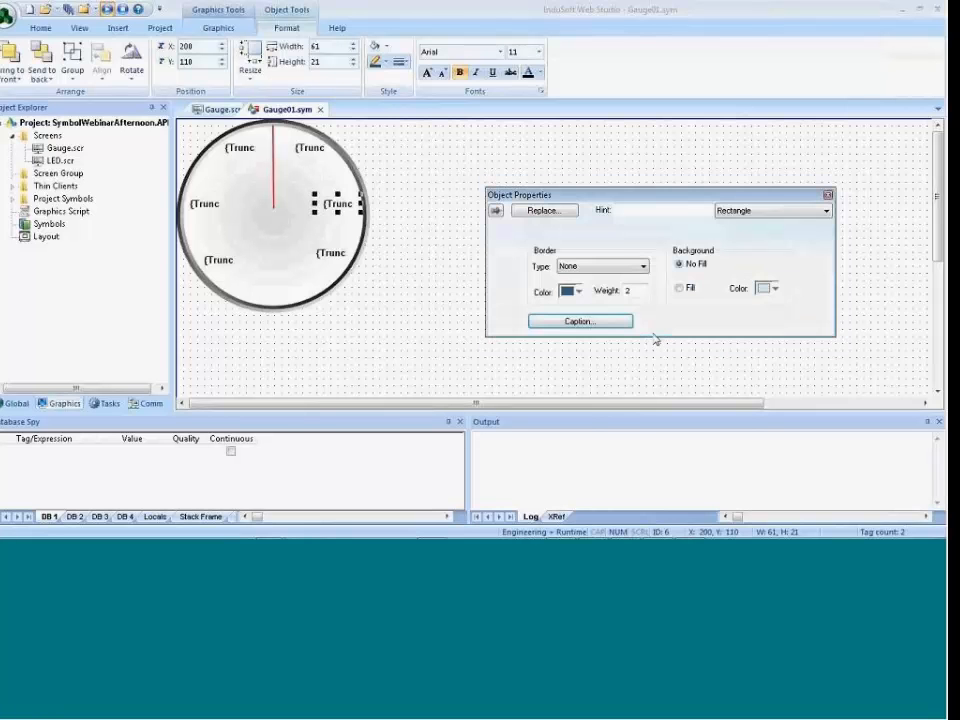
Change the lower-right scale label's caption to use #Max:100 instead of #Min:0, and save and close the gauge symbol.
left_click(330, 252)
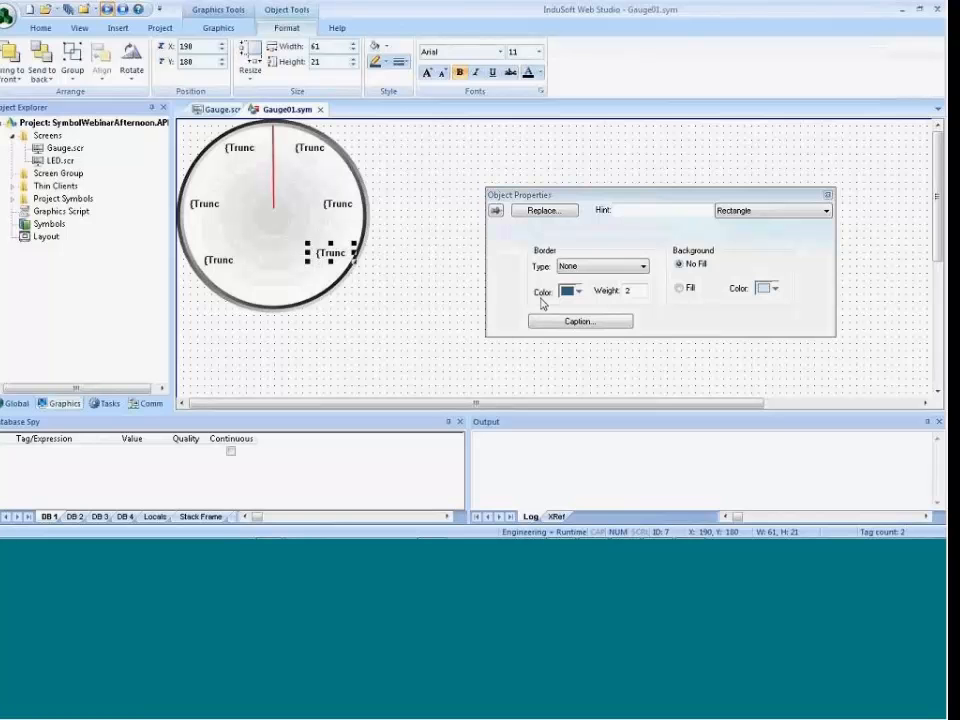
left_click(589, 325)
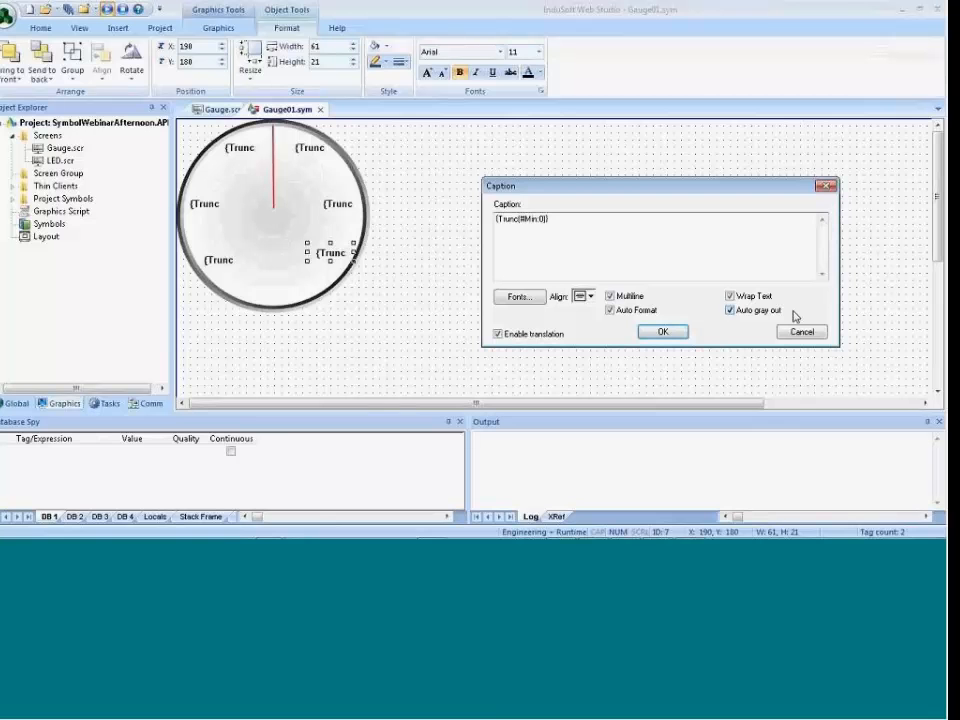
type("ax:100")
left_click(662, 331)
left_click(349, 125)
left_click(320, 110)
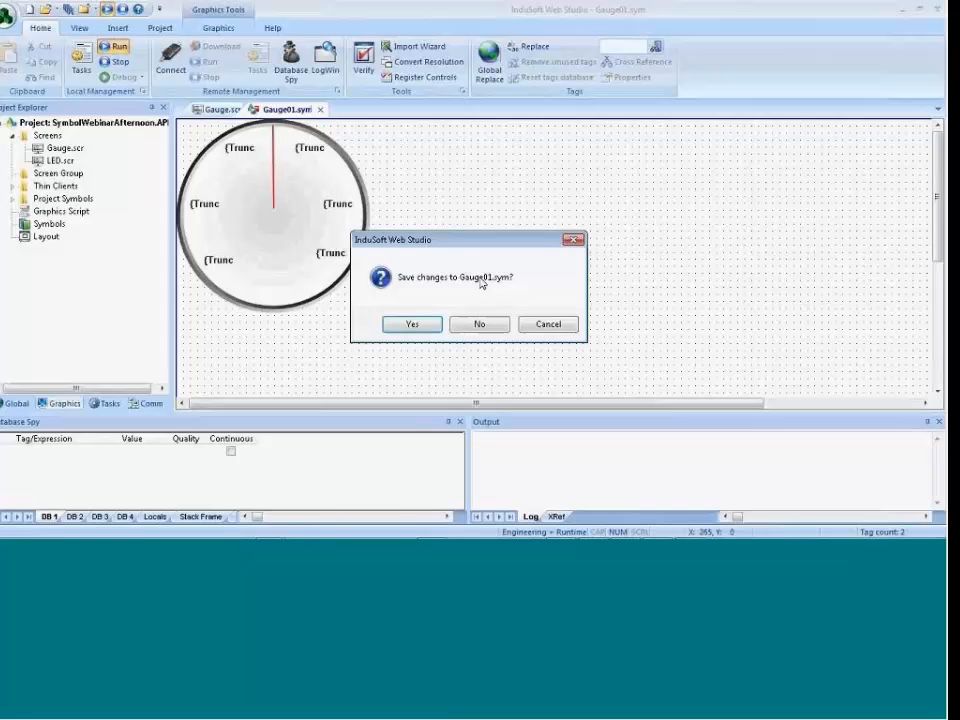
left_click(424, 324)
Open the linked gauge's properties, then run the project and test the needle against the scale labels by moving the slider to 100%.
left_click(466, 313)
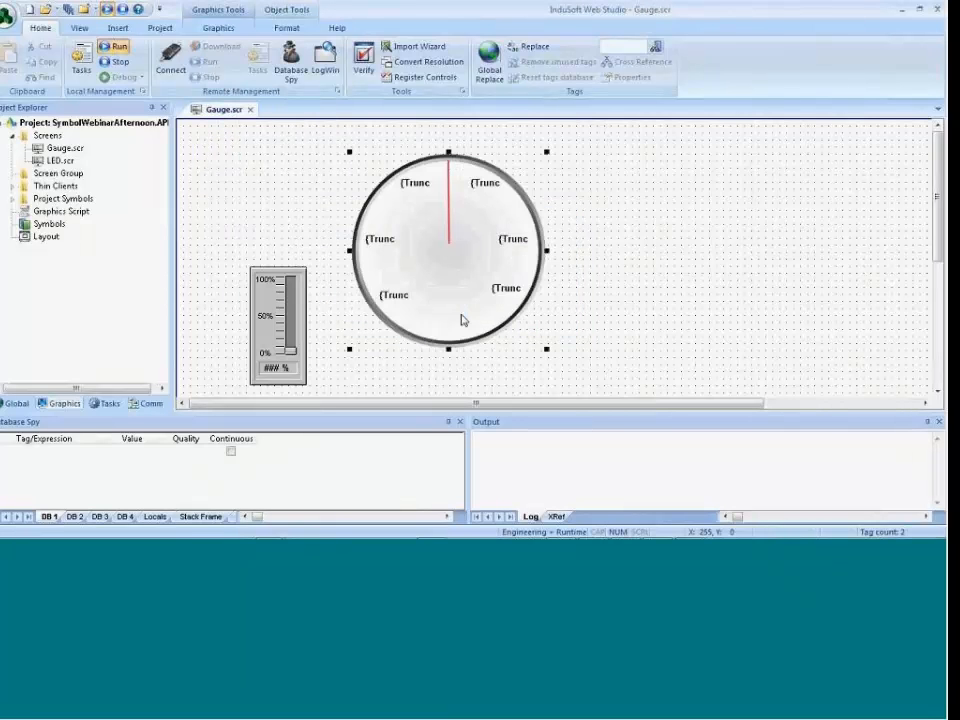
double_click(467, 300)
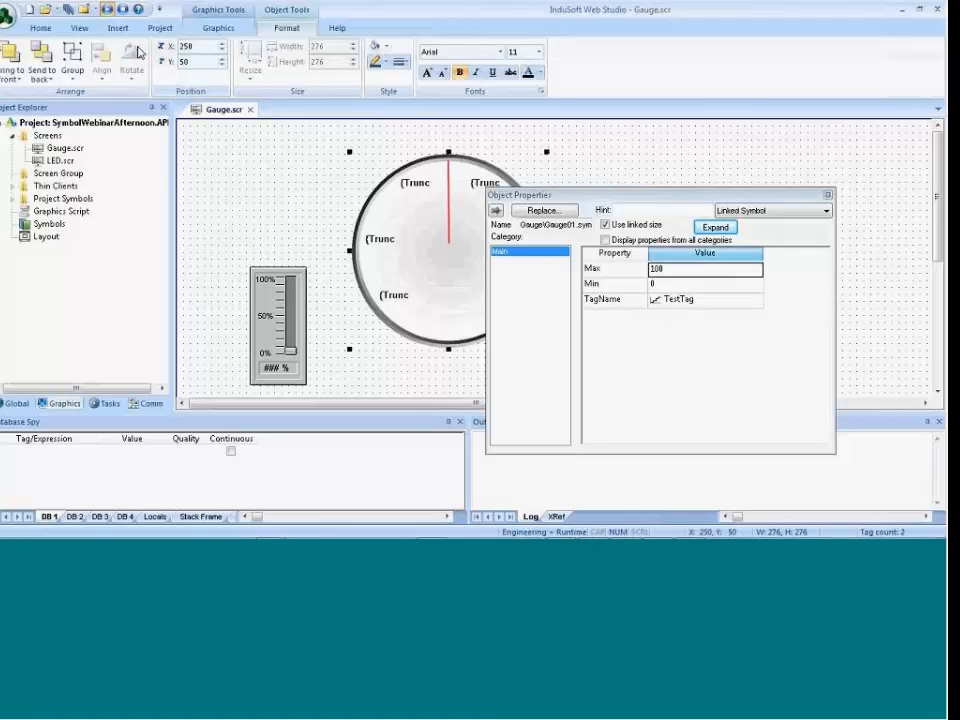
left_click(108, 11)
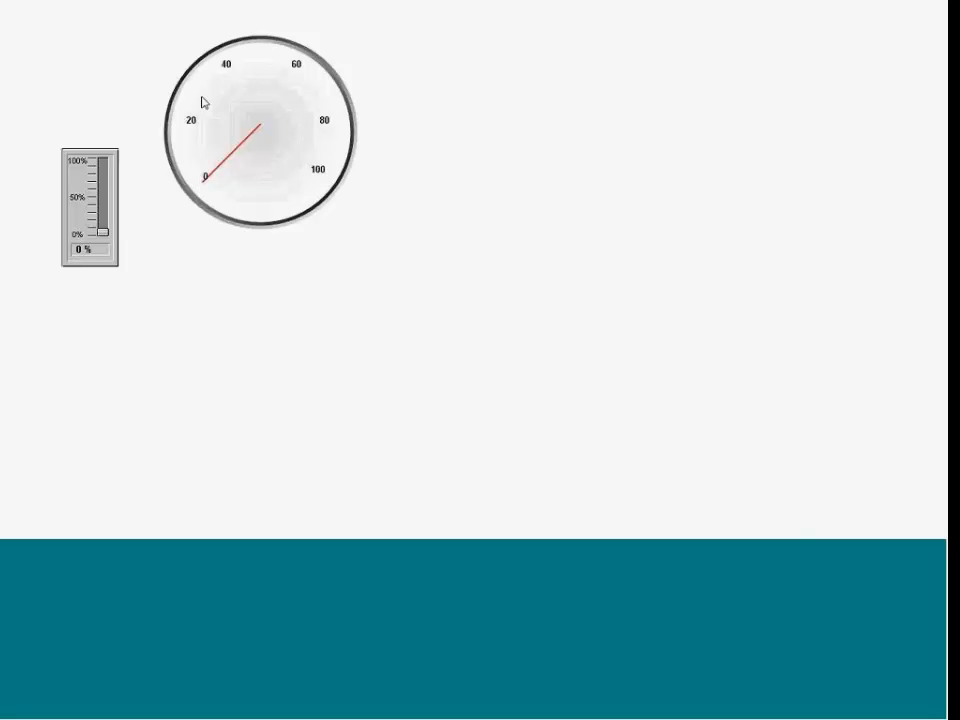
left_click_drag(101, 231, 107, 158)
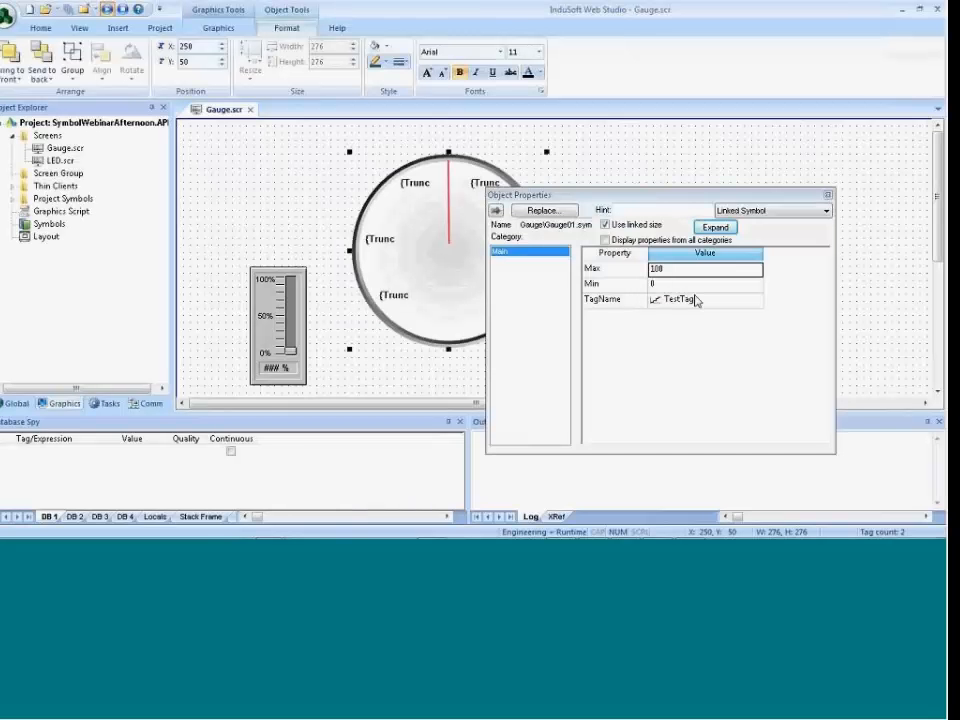
Set the linked gauge's Min property to 50 and Max to 200, and close its properties.
left_click(655, 284)
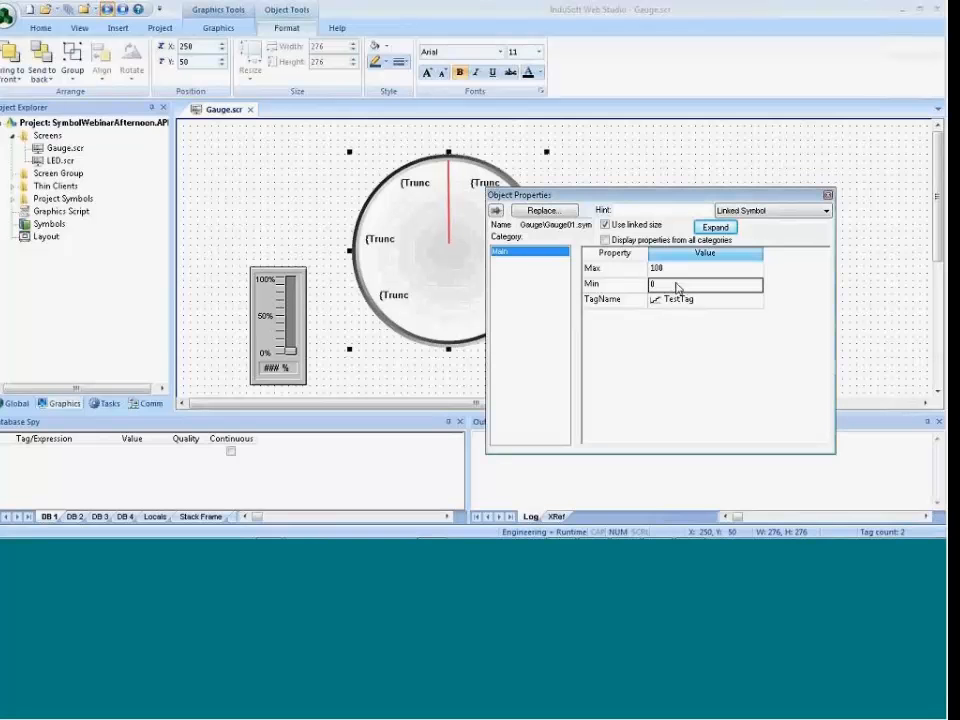
double_click(652, 284)
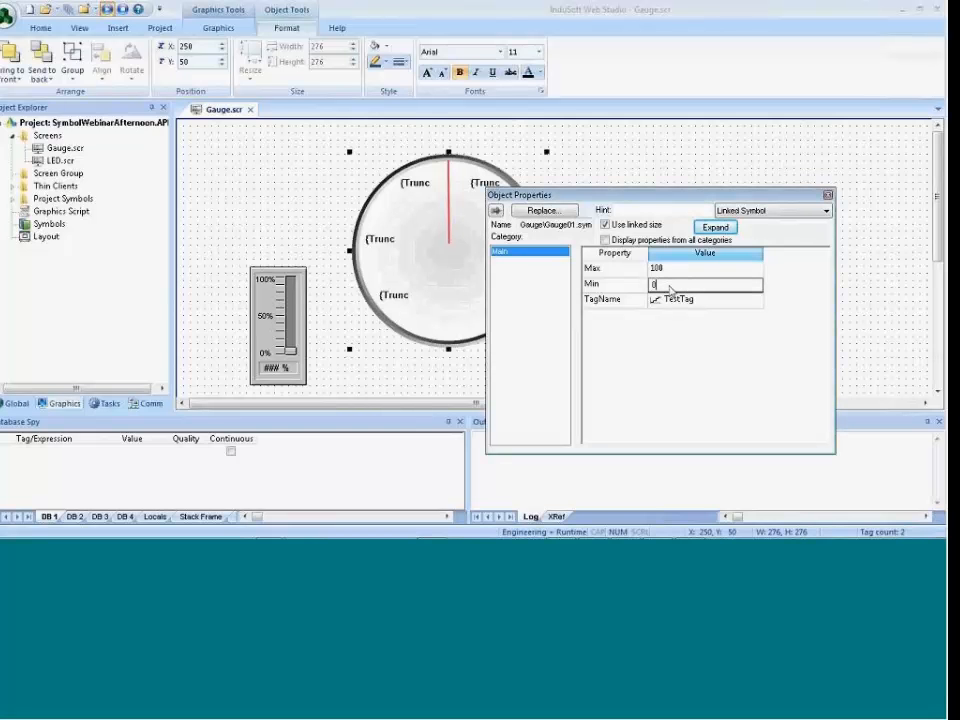
type("50")
left_click(681, 267)
left_click(613, 270)
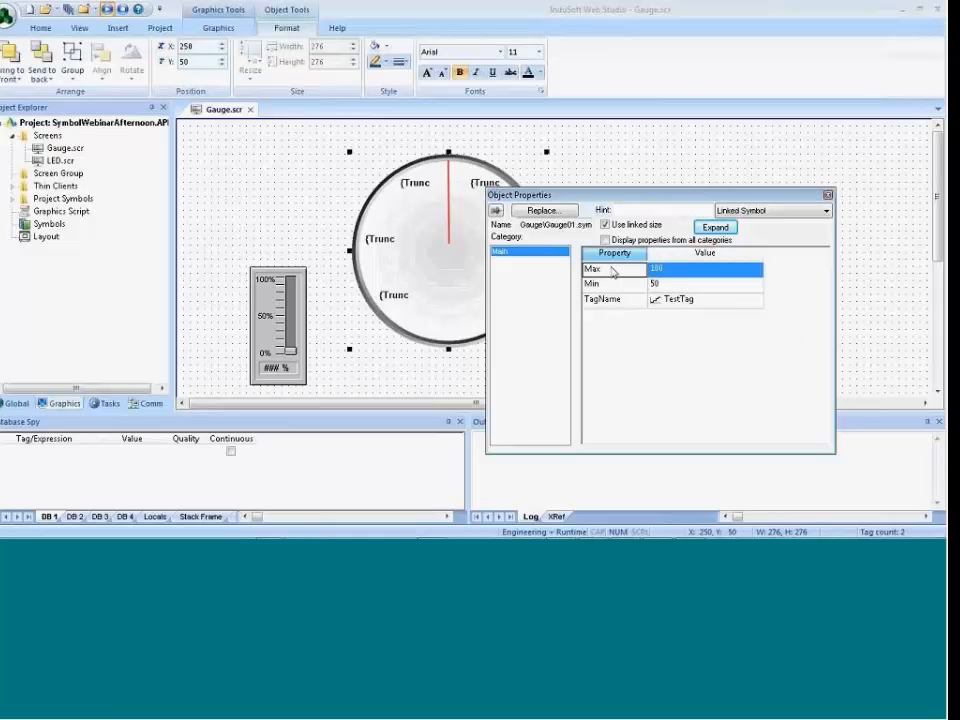
left_click(671, 270)
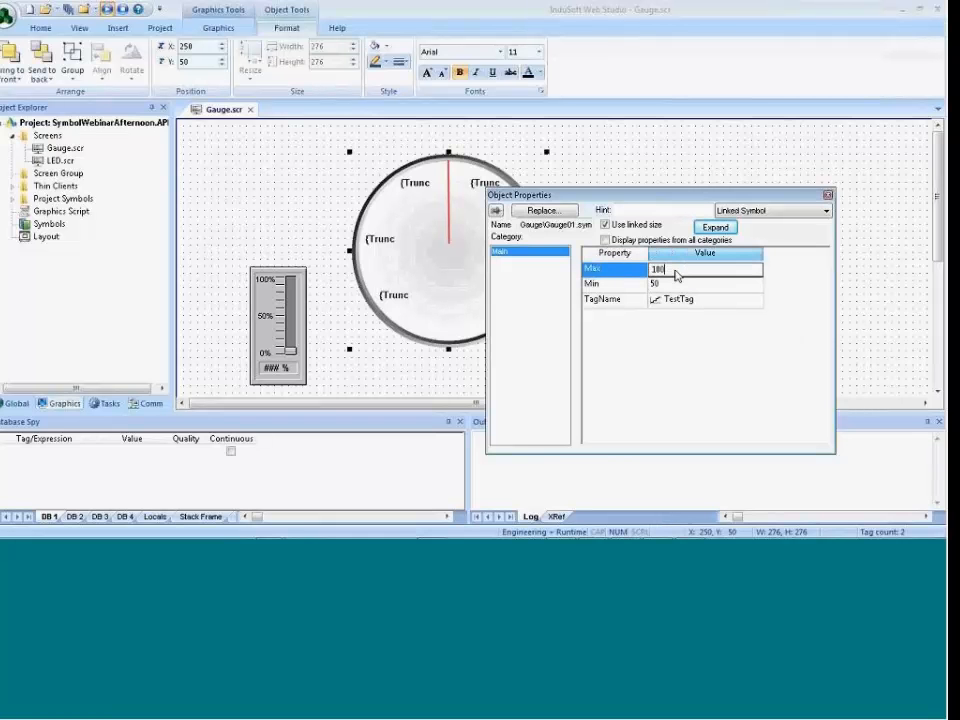
left_click(619, 272)
type("200")
left_click(632, 171)
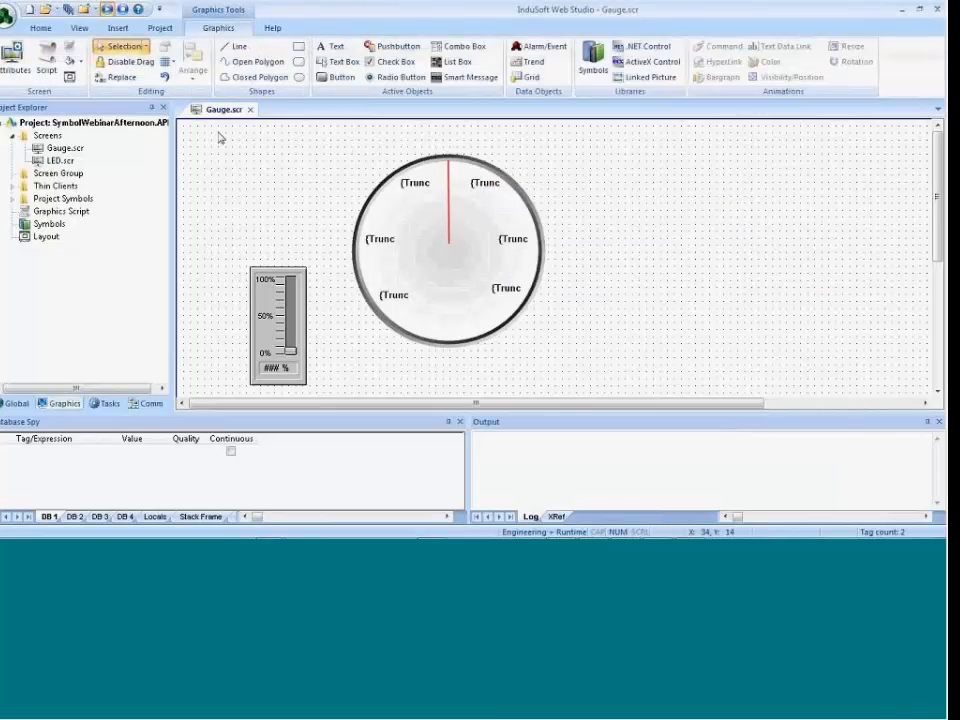
Check the gauge's scale labels in the running project and open the linked gauge symbol for editing.
left_click(82, 9)
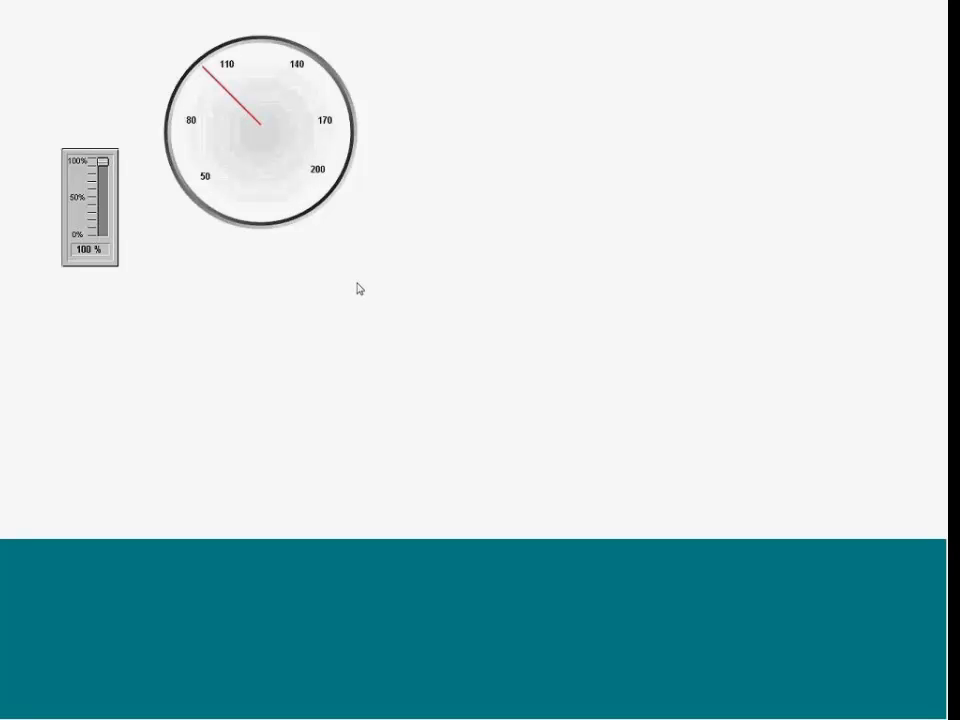
key("alt+Tab")
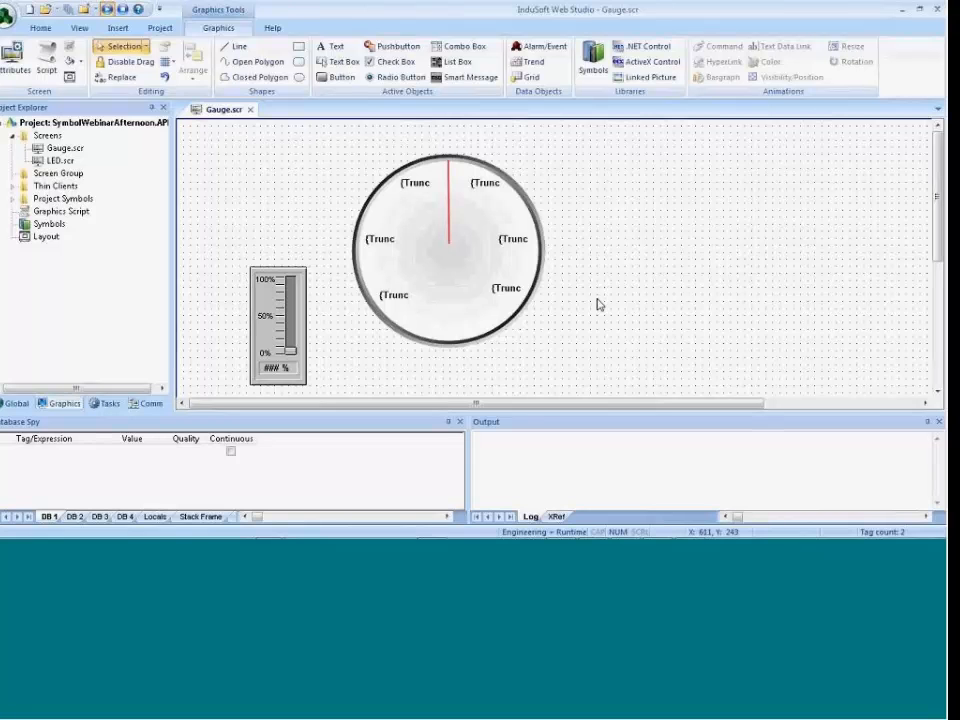
right_click(481, 283)
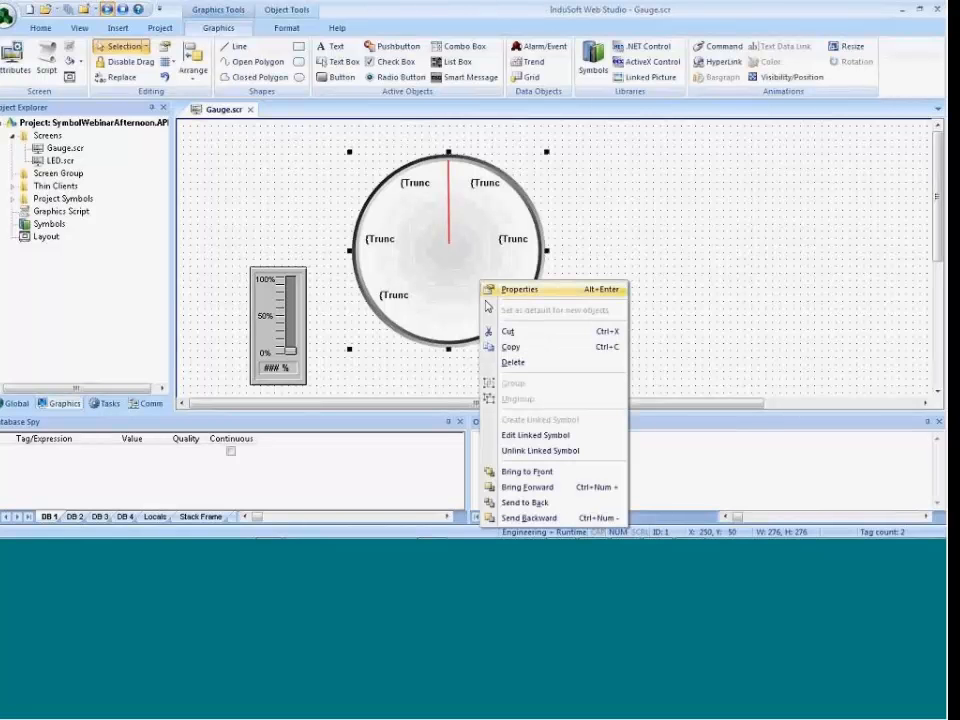
left_click(518, 437)
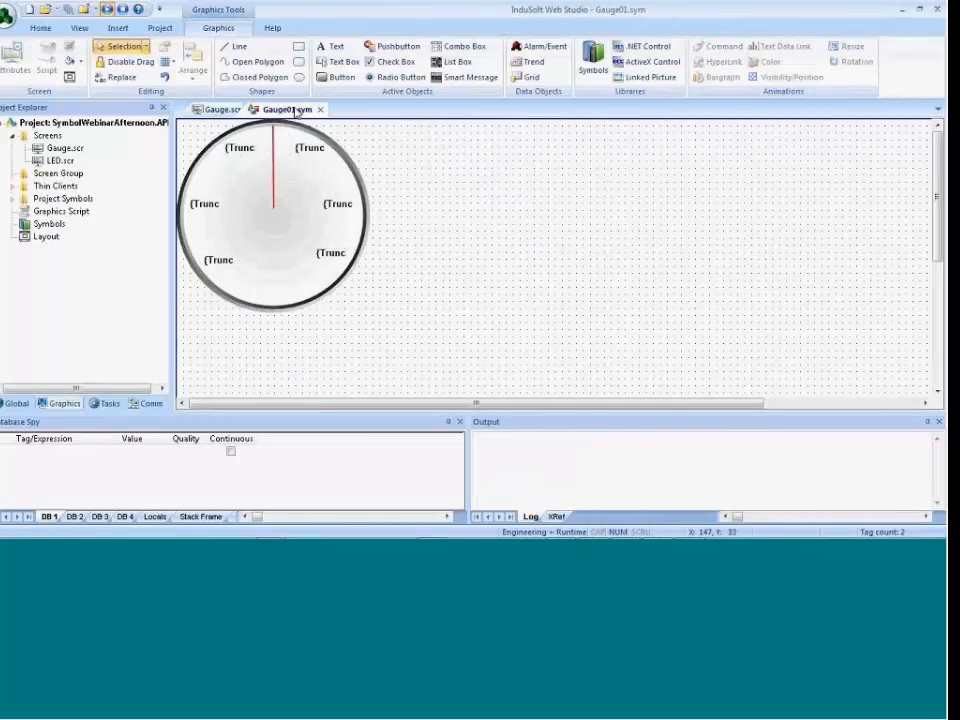
Draw a rectangle about 71 by 21 near the gauge's lower edge, with a Sunken border and gray fill.
left_click(298, 46)
left_click_drag(254, 281, 305, 296)
double_click(278, 288)
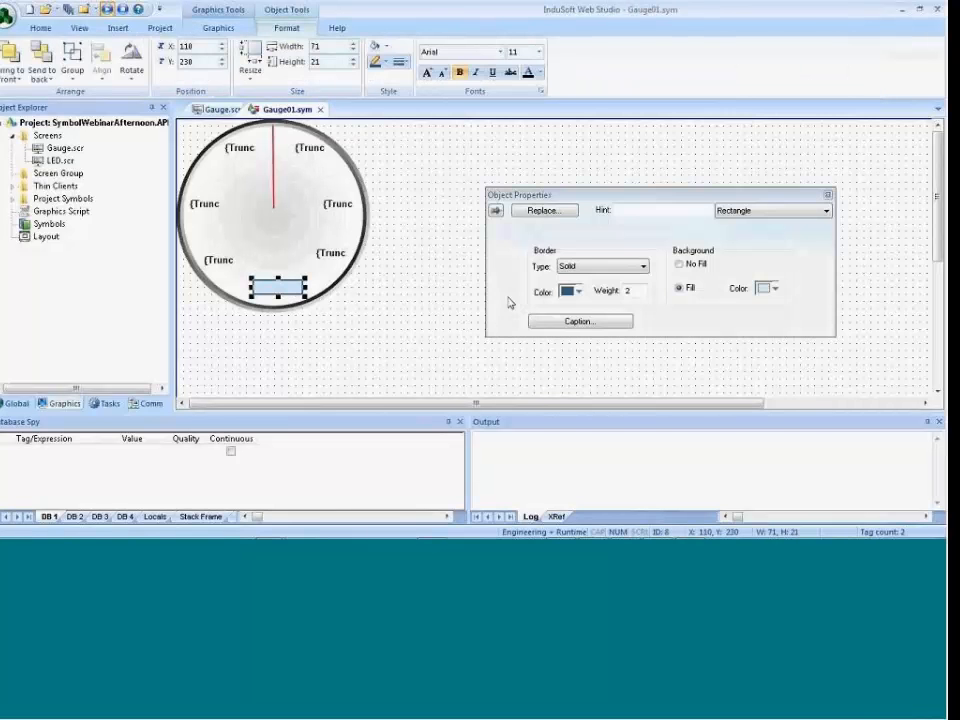
left_click(579, 268)
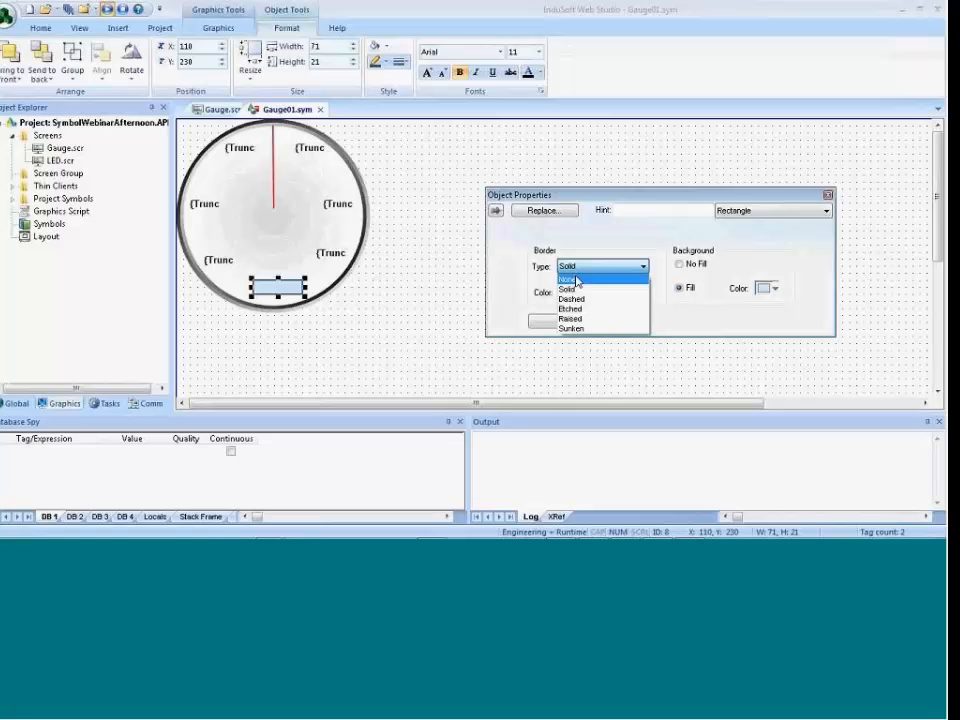
left_click(575, 328)
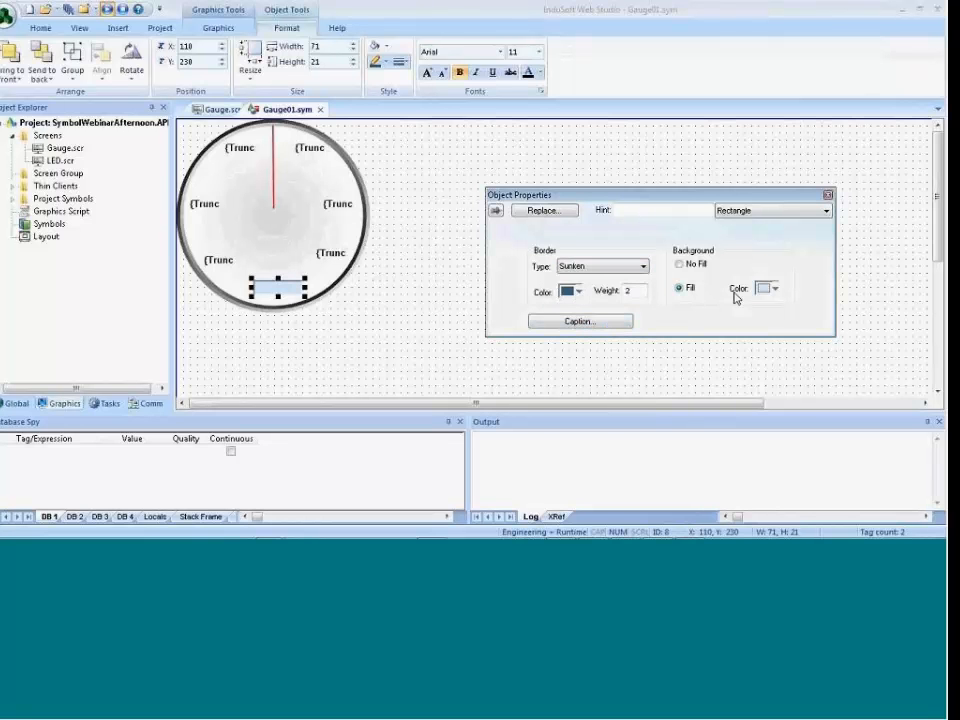
left_click(768, 288)
left_click(774, 334)
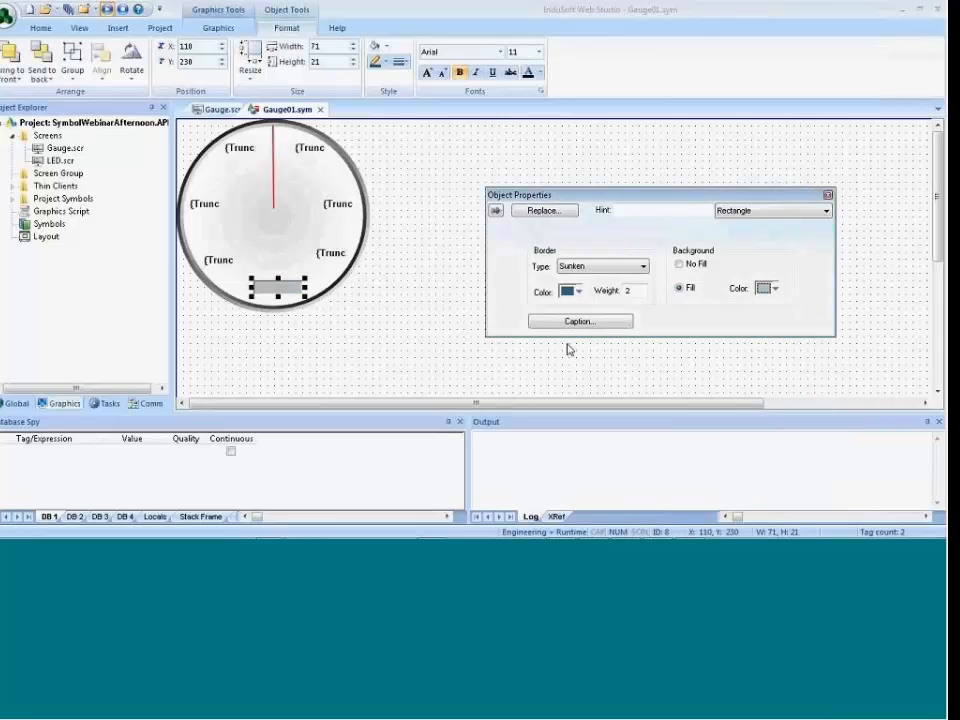
Set the gray rectangle's caption to {#TagName:}.
left_click(602, 322)
left_click(539, 228)
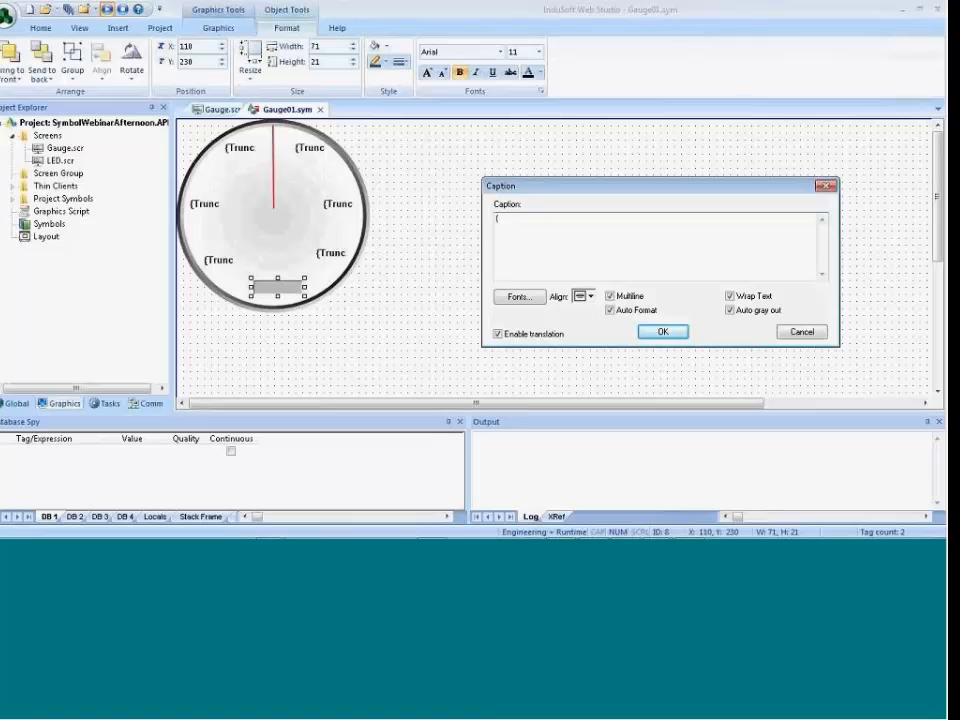
type("{#TagName:}")
left_click(662, 331)
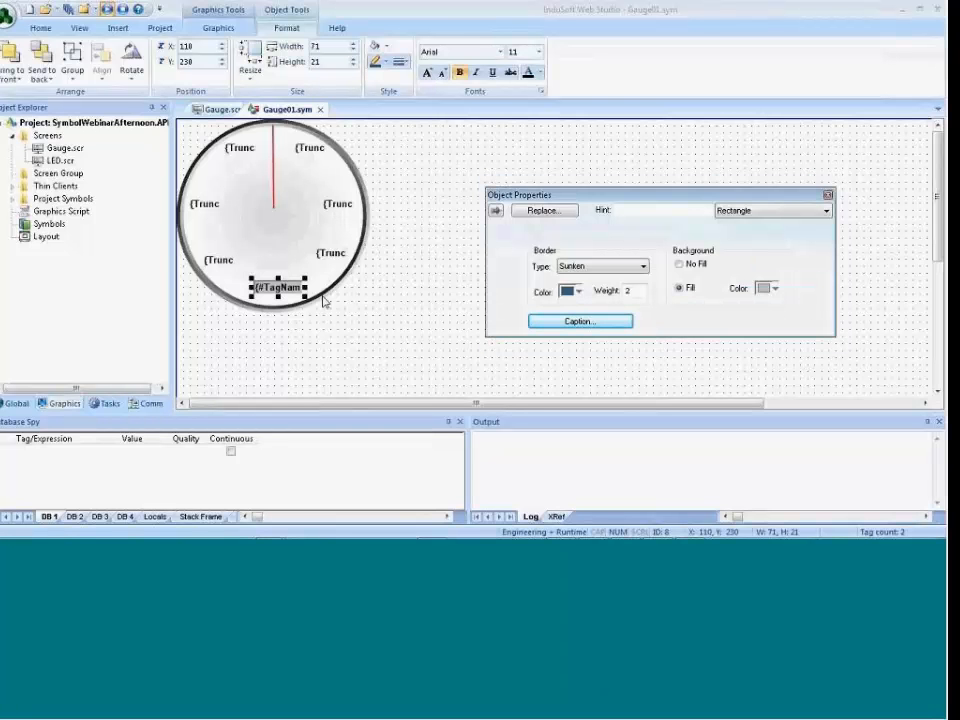
Place a copy of the gray box directly above it, about 111 by 21, with the caption {#Label:"Label"}.
left_click_drag(286, 294, 239, 272)
left_click_drag(308, 273, 321, 273)
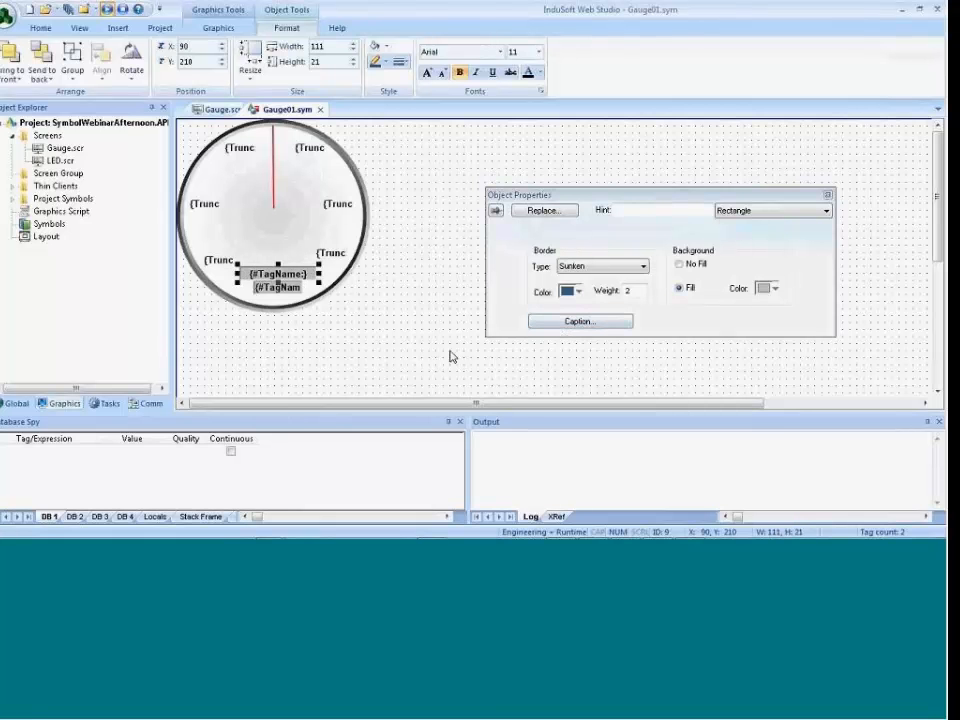
left_click(580, 323)
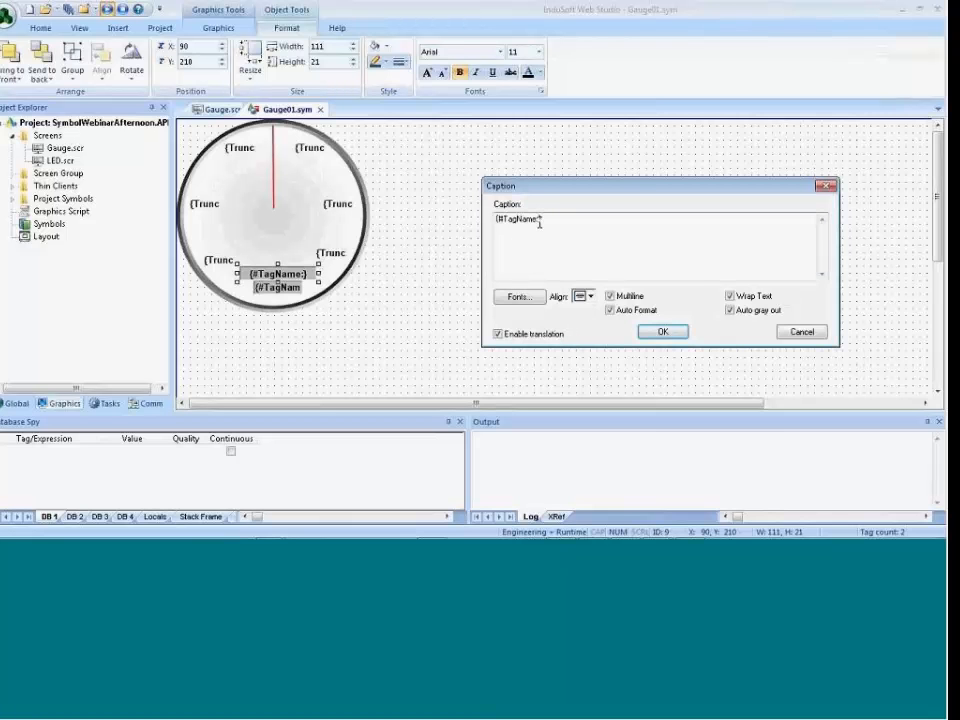
left_click_drag(538, 221, 503, 219)
type("Label:\"Label")
left_click(655, 341)
left_click(388, 212)
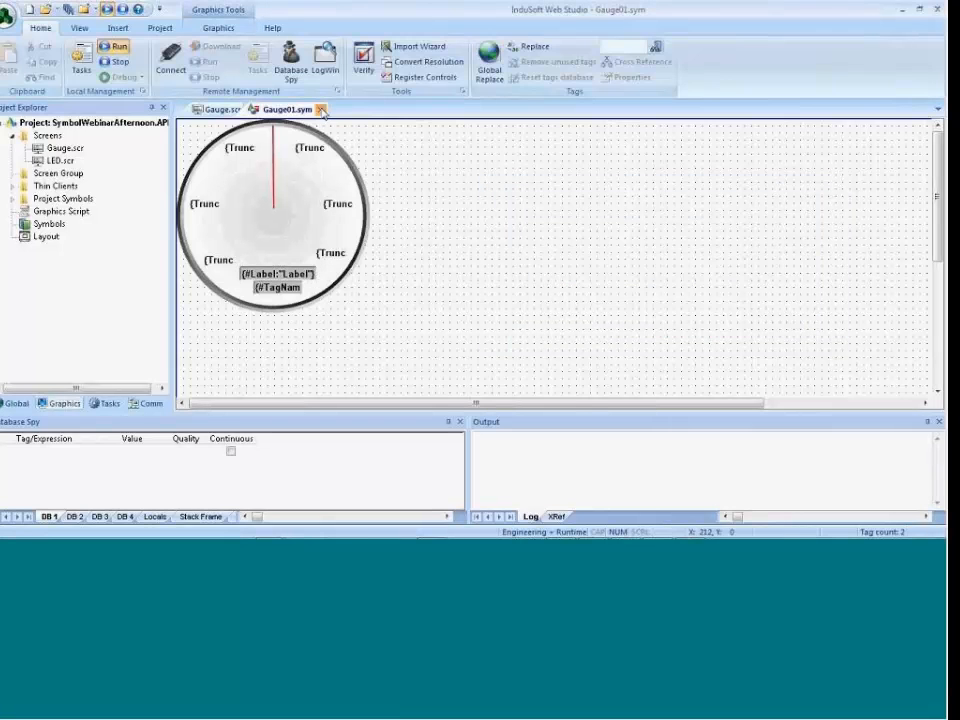
Save and close the edited gauge symbol, acknowledging the linked-symbol notice.
left_click(322, 110)
left_click(425, 324)
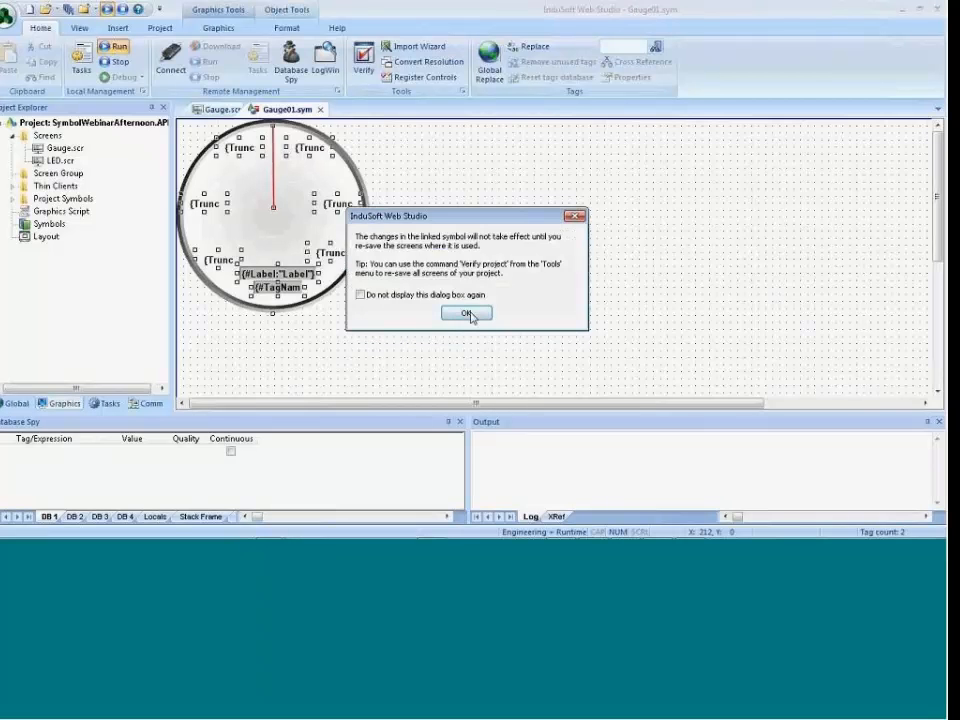
left_click(467, 314)
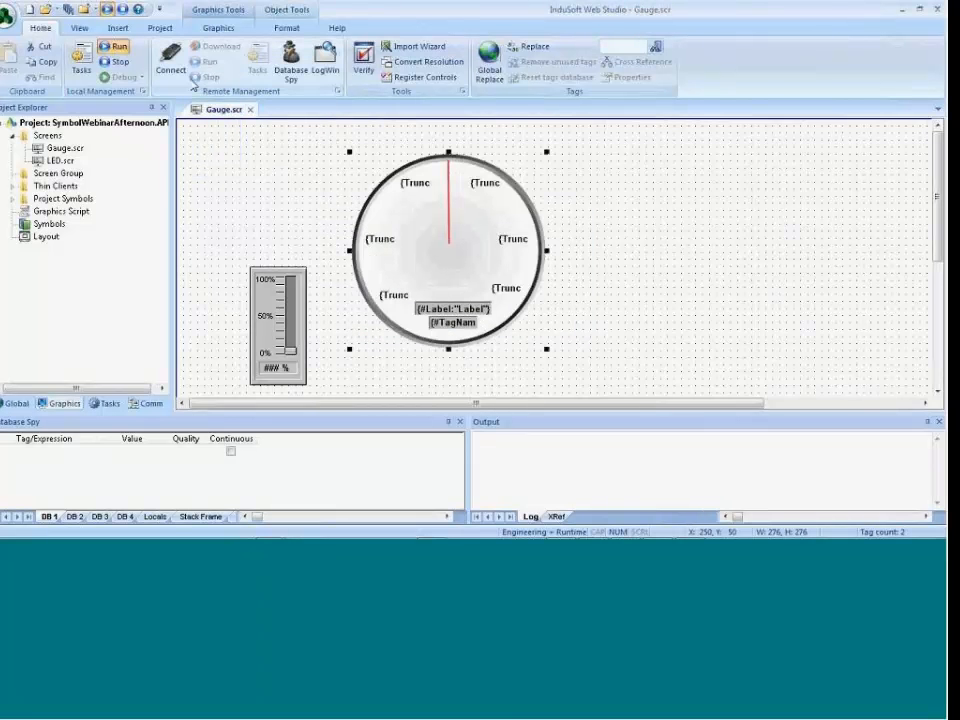
Set the linked gauge's Label property to "Temperature".
double_click(486, 312)
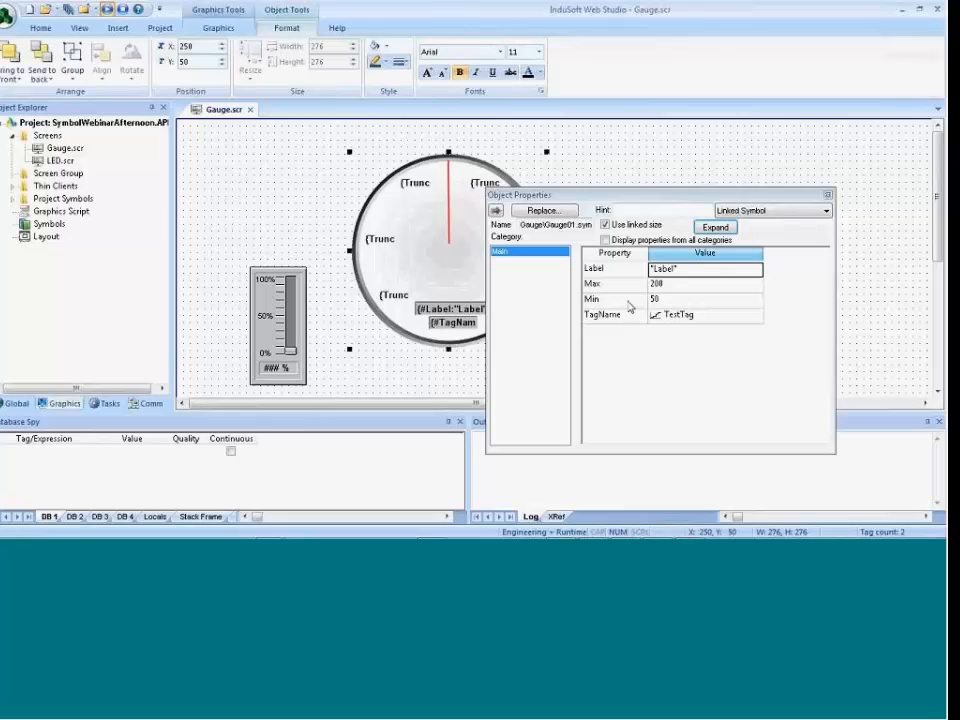
left_click(674, 271)
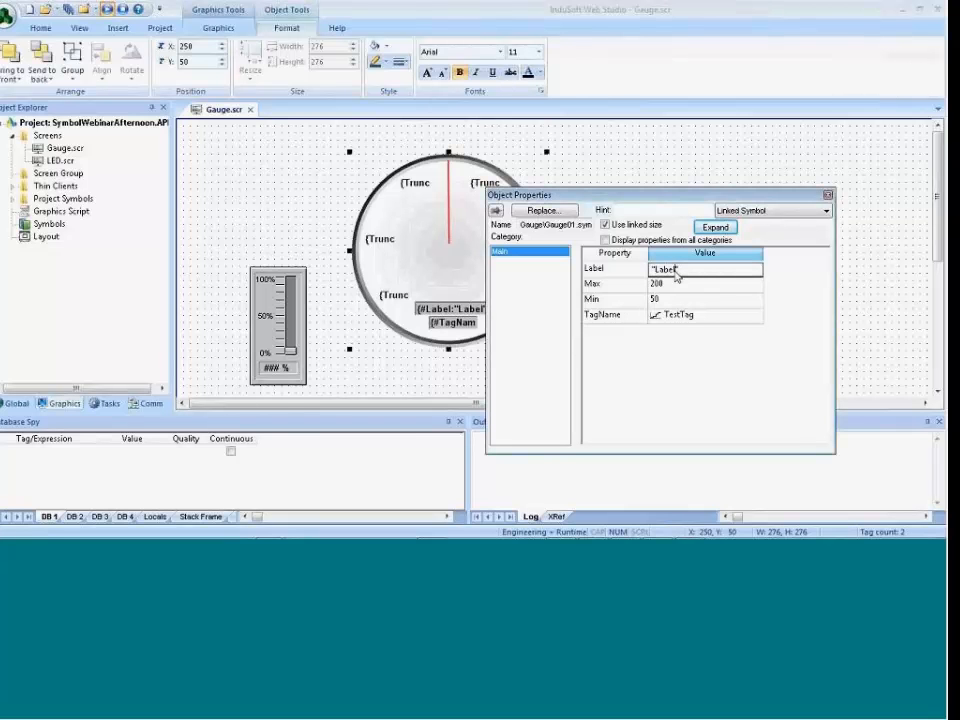
double_click(676, 274)
type("Temperature")
left_click(874, 287)
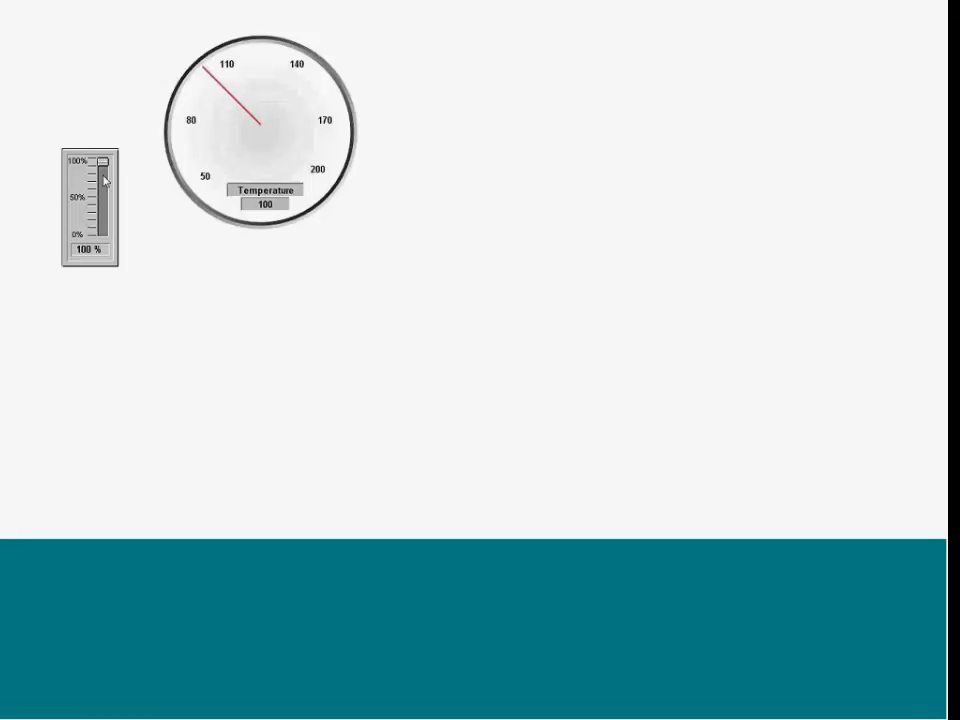
Test the gauge's label and value boxes in the running project by moving the slider to 88%, and return to the editor.
mouse_move(103, 176)
left_mouse_down()
mouse_move(102, 186)
mouse_move(102, 163)
mouse_move(102, 190)
mouse_move(107, 171)
left_mouse_up()
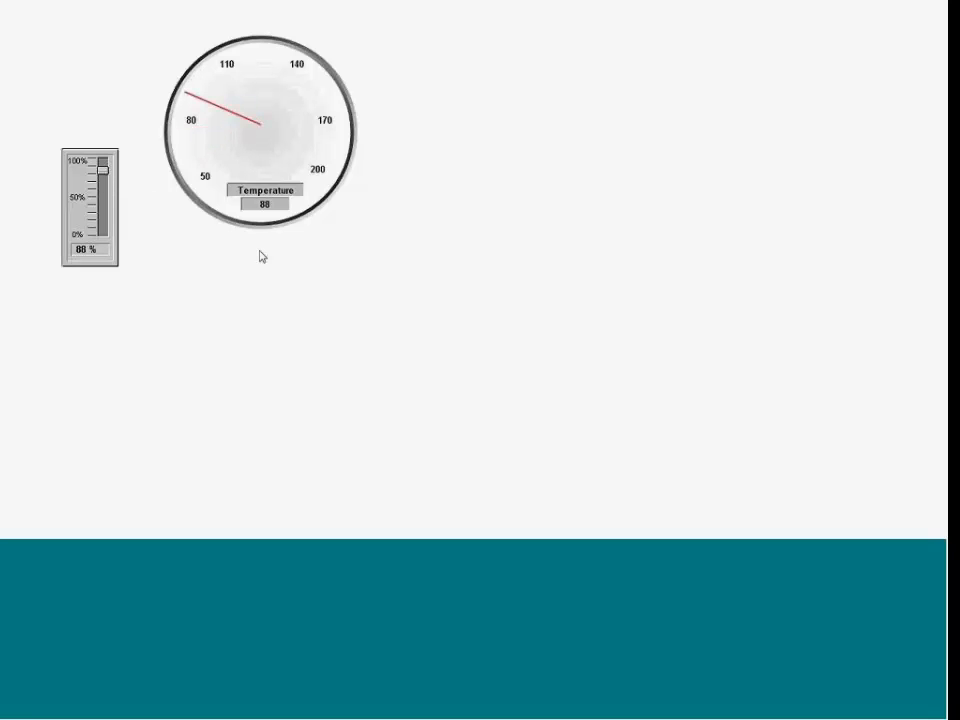
key("alt+Tab")
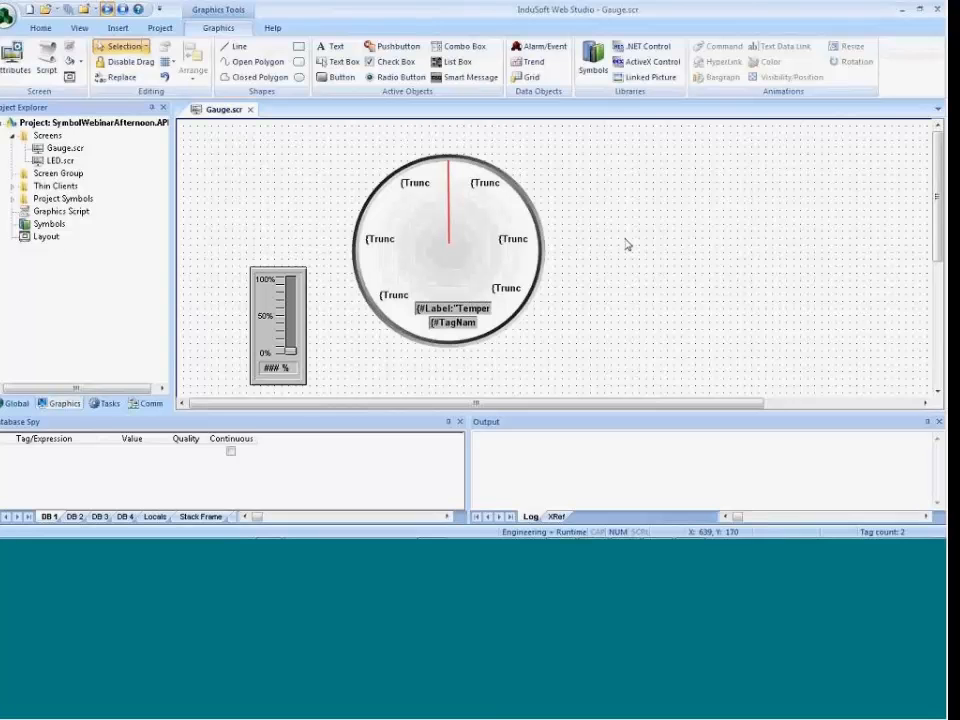
Examine the alarm limit entries such as LoLimit and their read/write access in the Technical Reference's "List of tag properties".
left_click(271, 30)
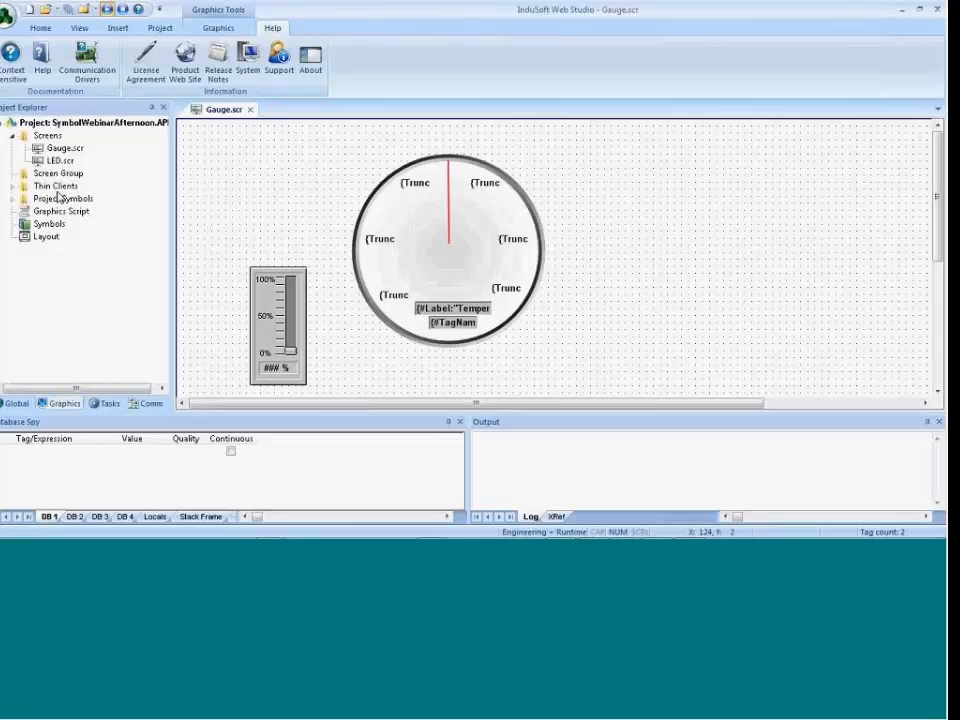
left_click(99, 78)
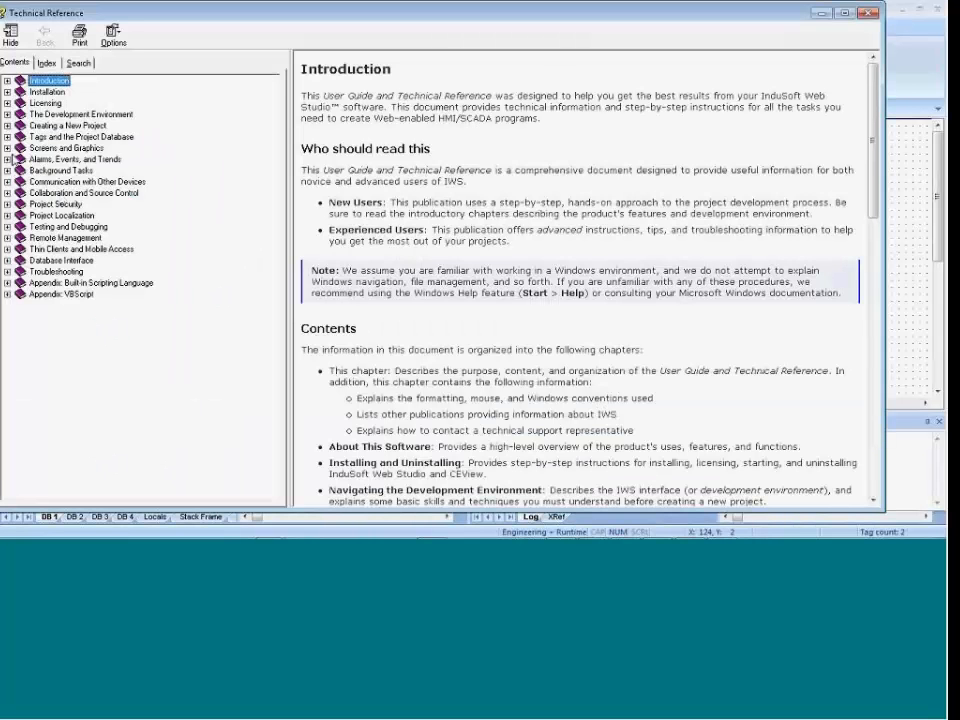
left_click(7, 137)
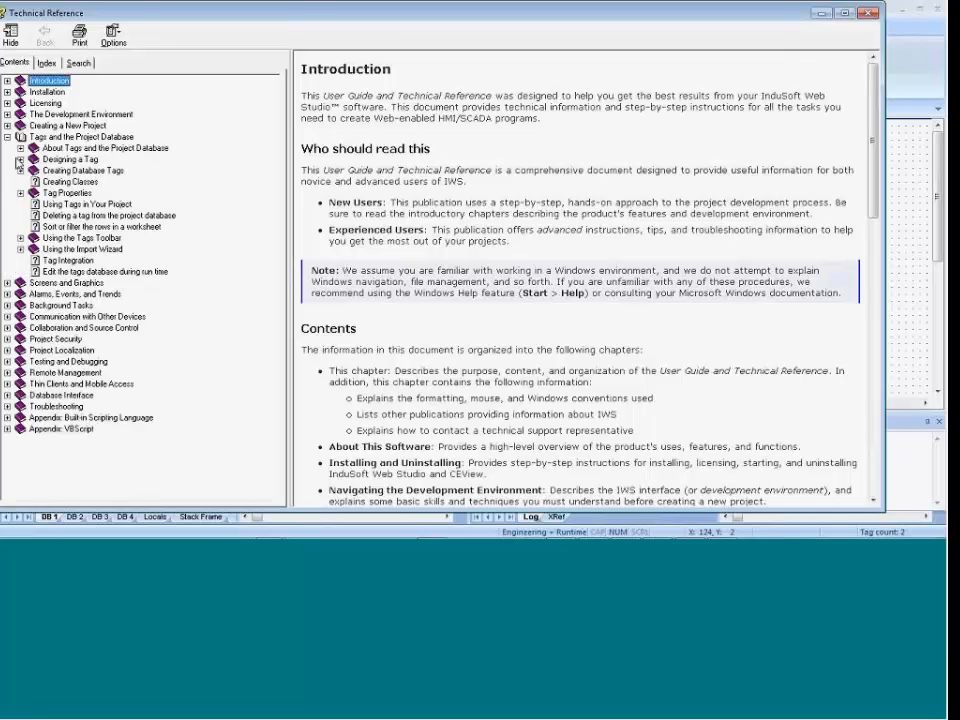
left_click(21, 193)
left_click(57, 240)
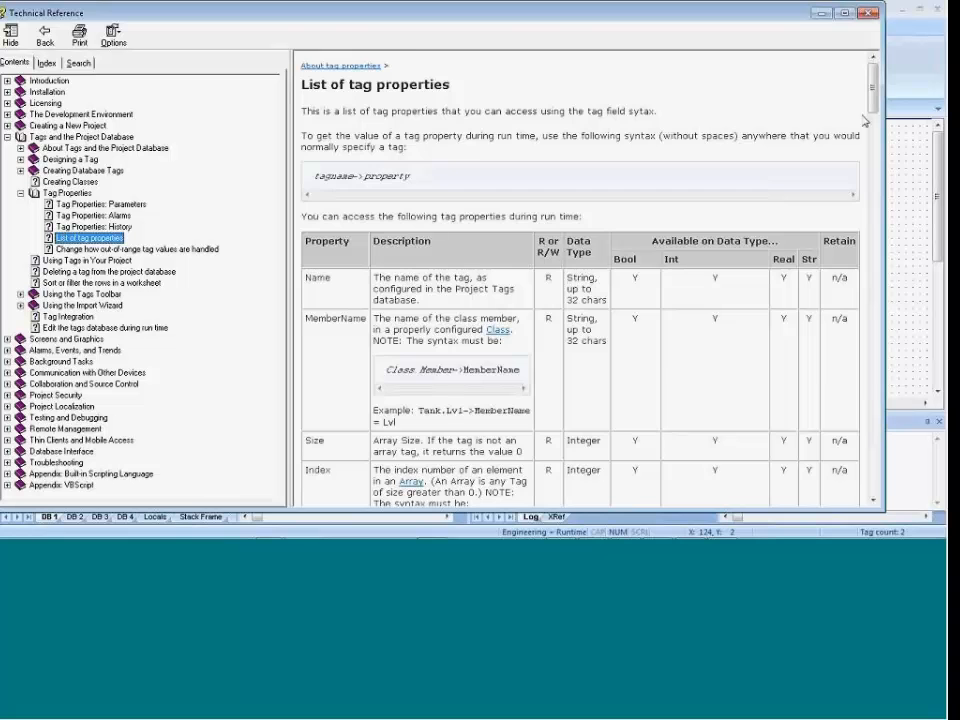
left_click_drag(867, 122, 878, 318)
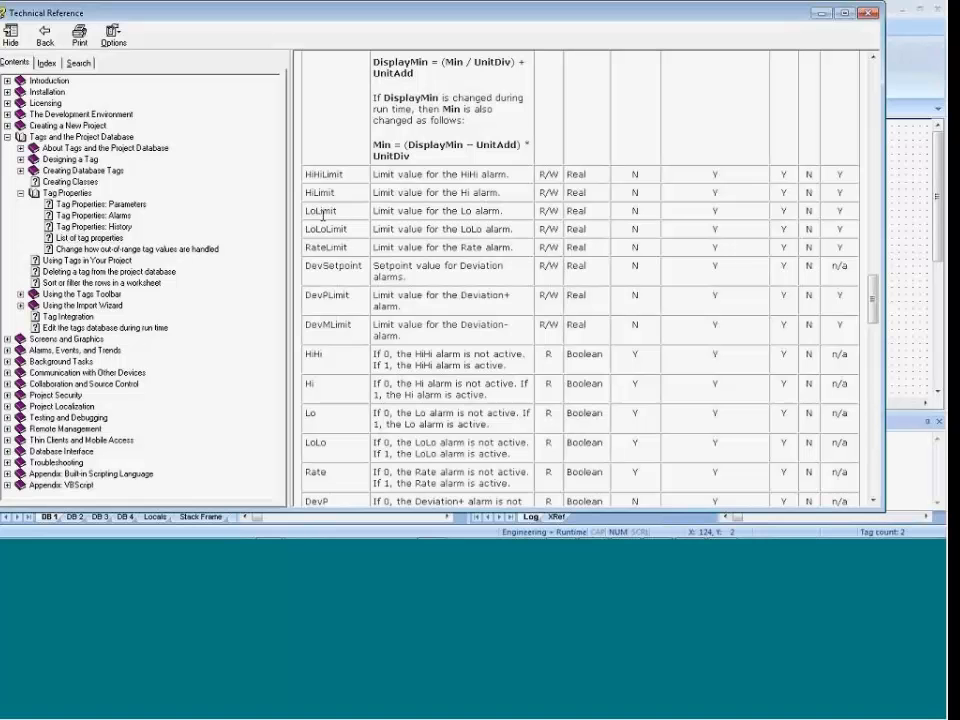
double_click(313, 218)
left_click(316, 222)
double_click(545, 211)
left_click(869, 15)
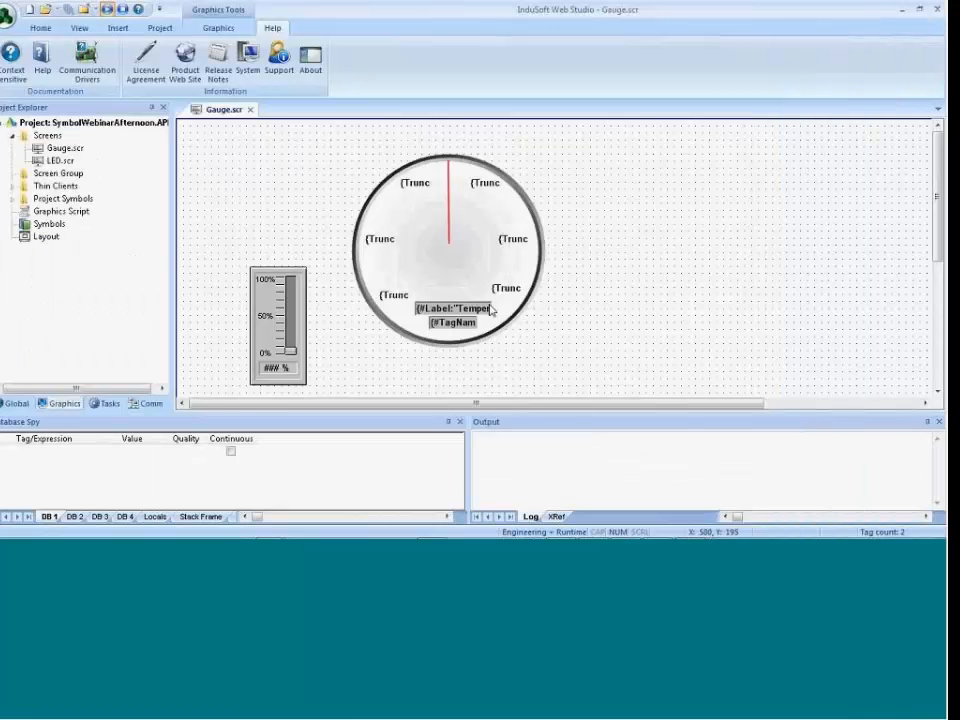
Review the tagname->property syntax in the "List of tag properties" help topic, and close the Technical Reference.
left_click(44, 62)
left_click(40, 138)
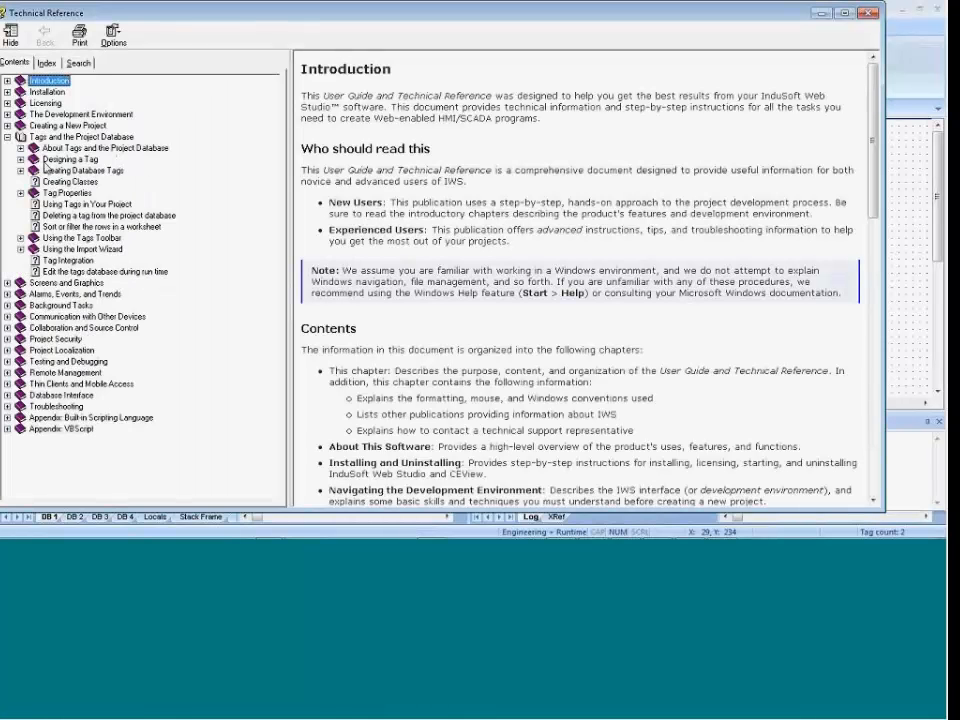
left_click(20, 193)
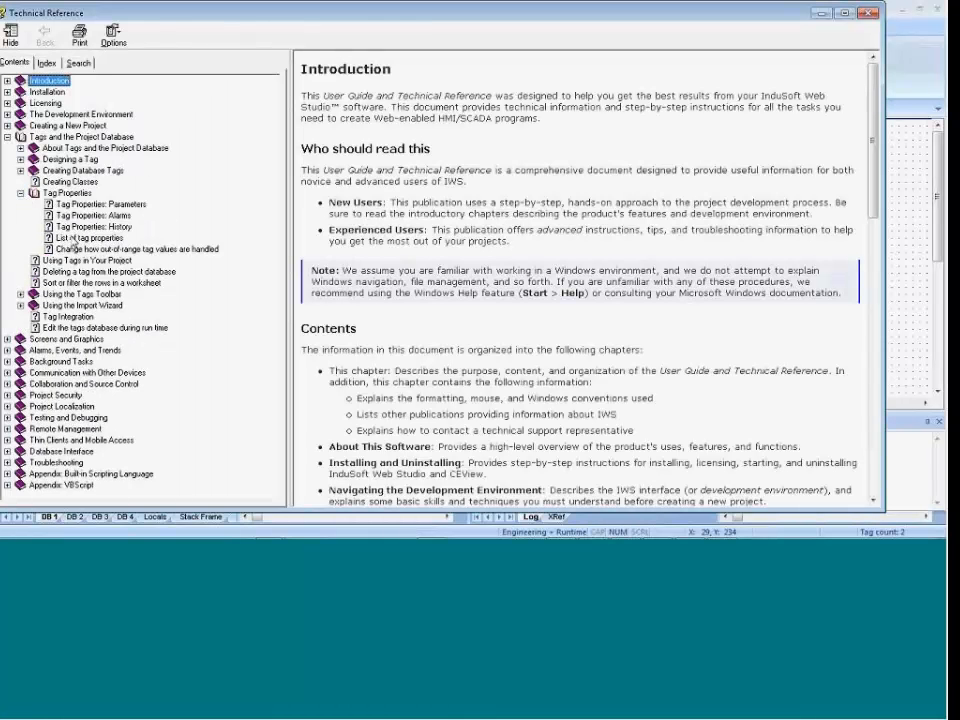
left_click(74, 239)
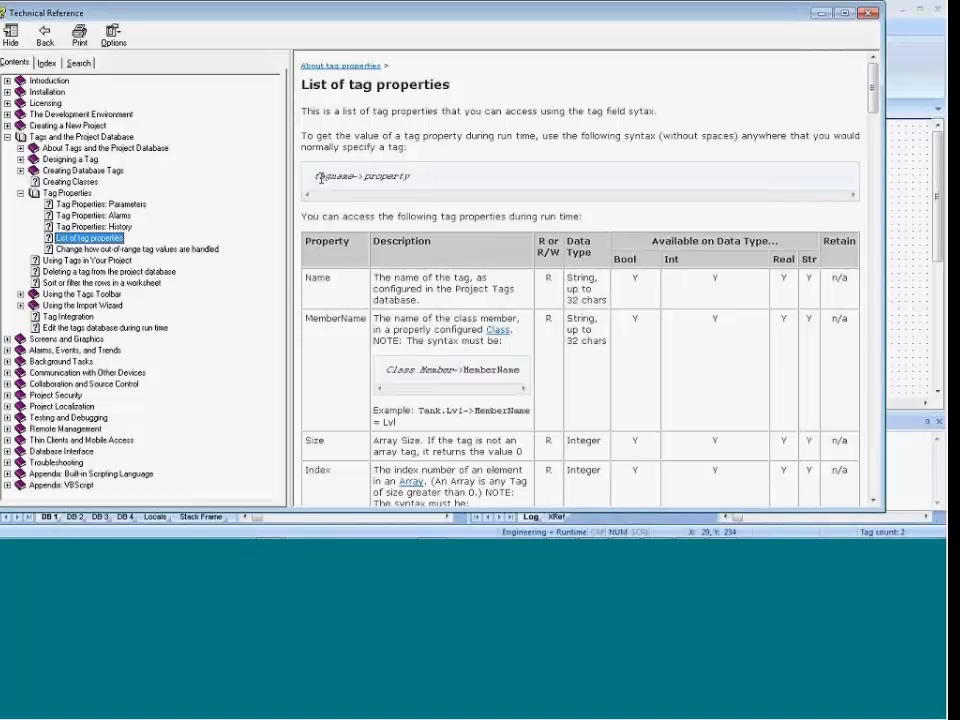
left_click_drag(316, 176, 354, 176)
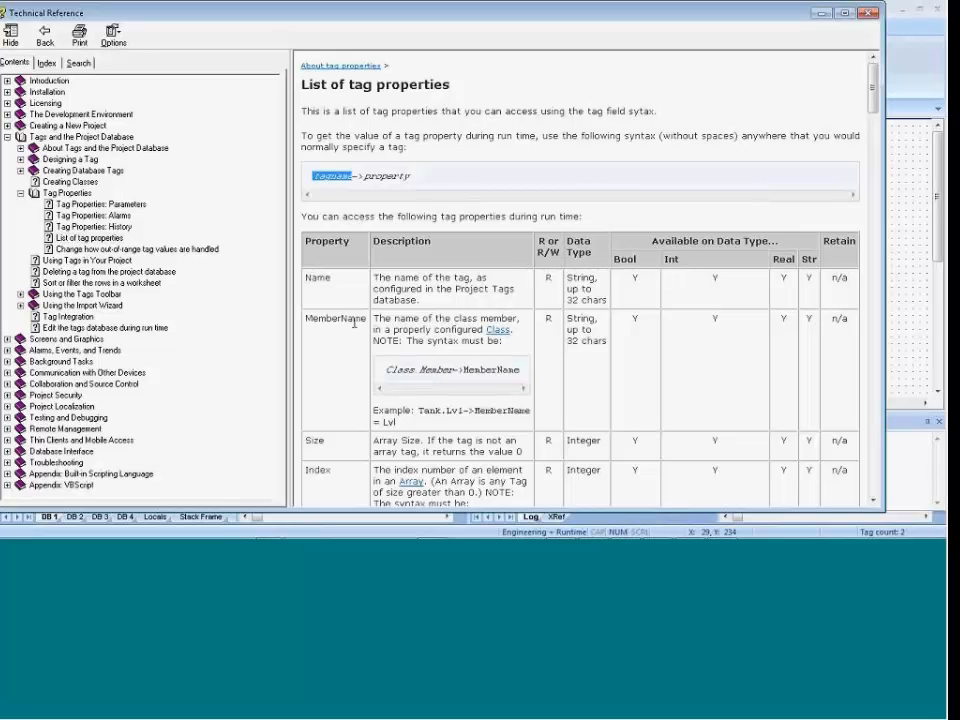
left_click(872, 15)
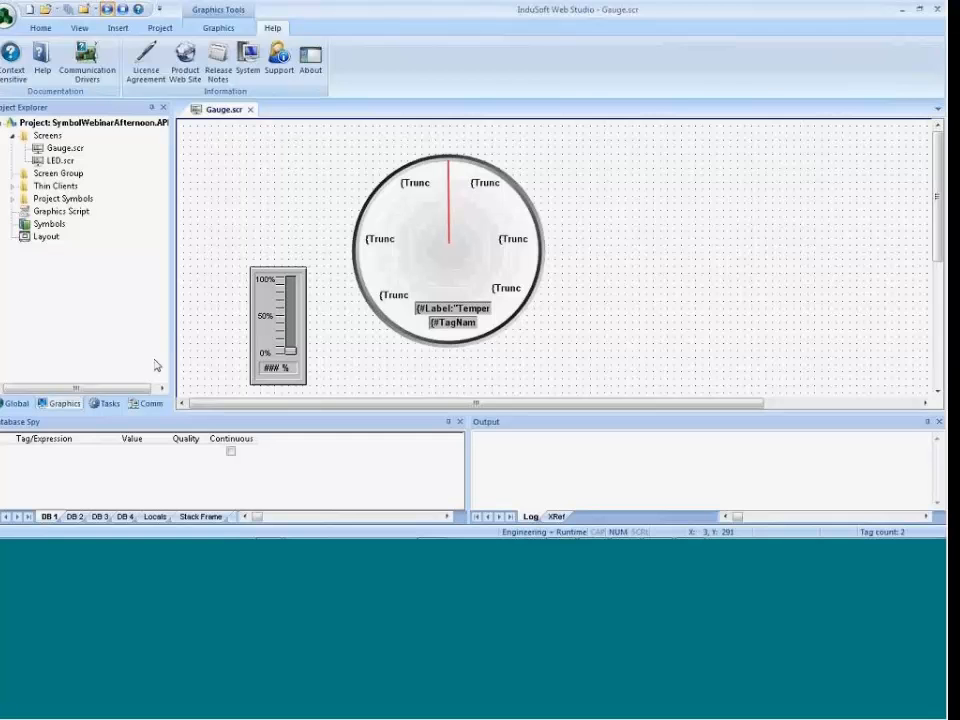
Insert a new alarm worksheet in the project's tasks and assign TestTag to its first row.
left_click(108, 404)
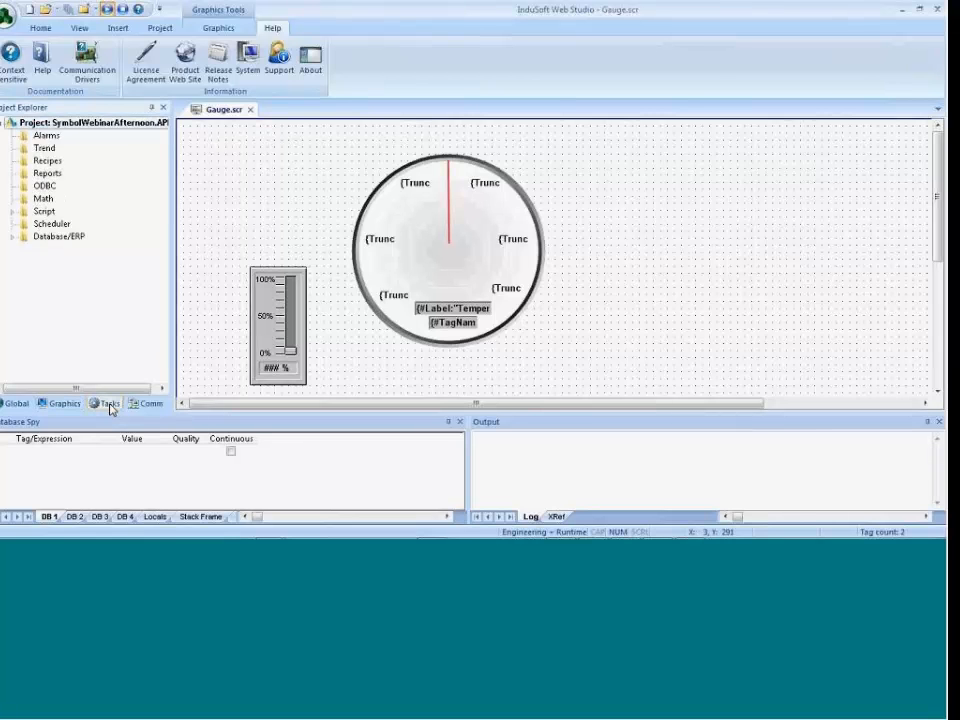
right_click(40, 140)
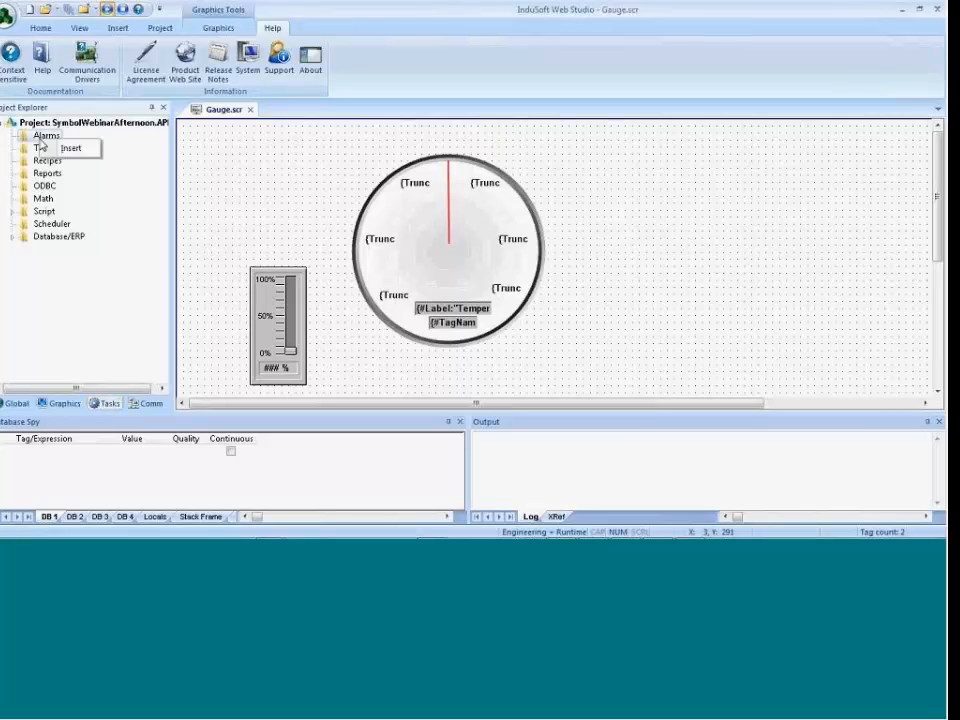
left_click(66, 150)
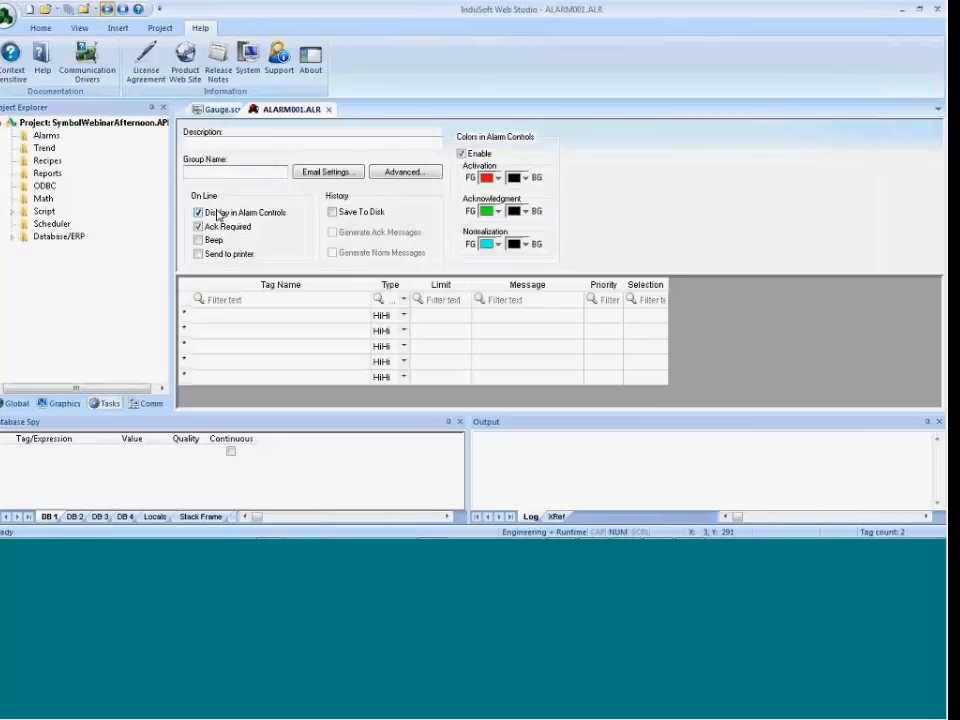
double_click(233, 321)
left_click(396, 205)
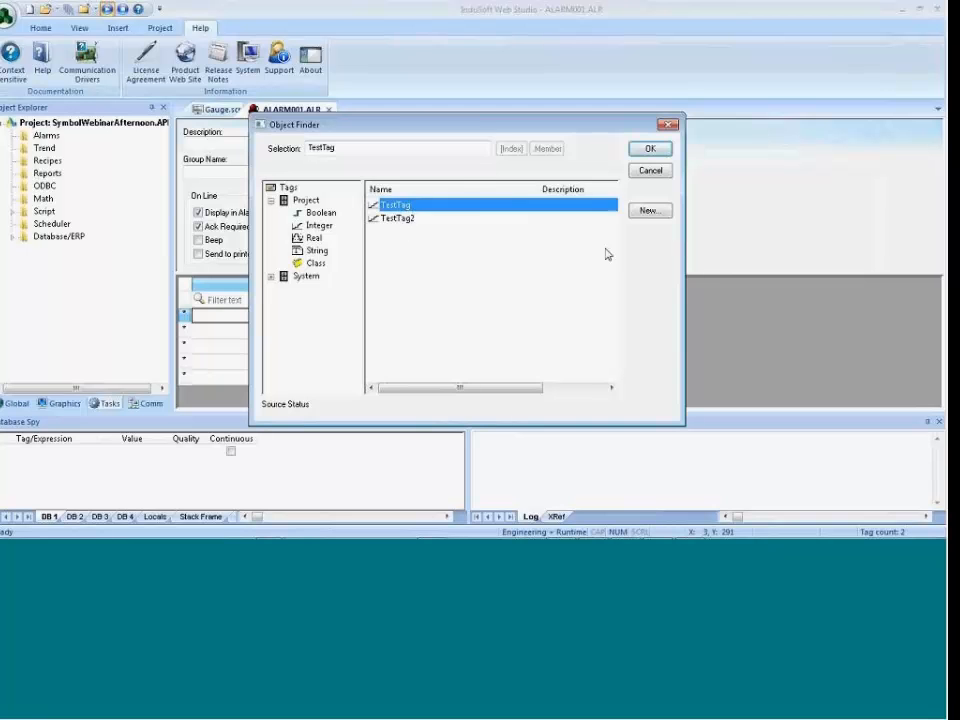
left_click(647, 149)
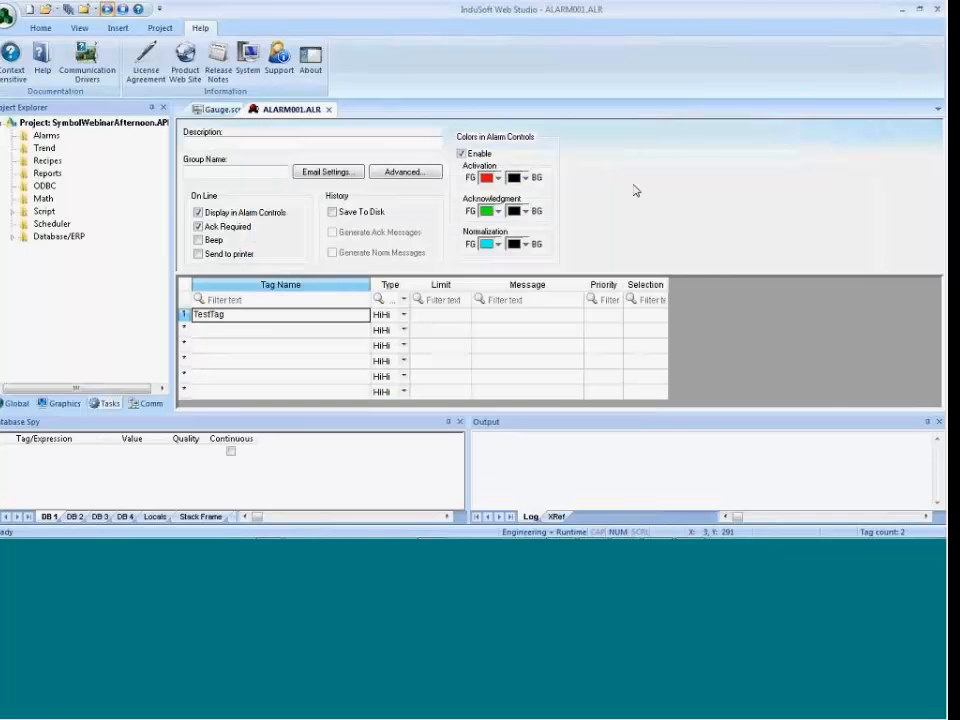
Set the TestTag alarm's type to Lo with a limit of 20.
left_click(404, 316)
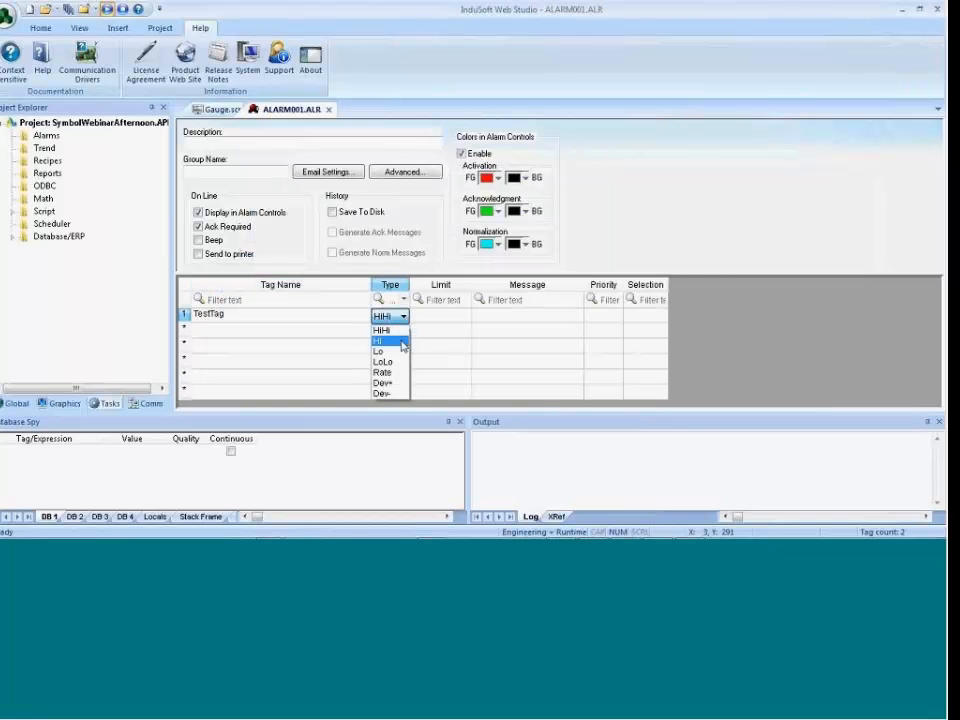
left_click(388, 347)
left_click(446, 314)
type("20")
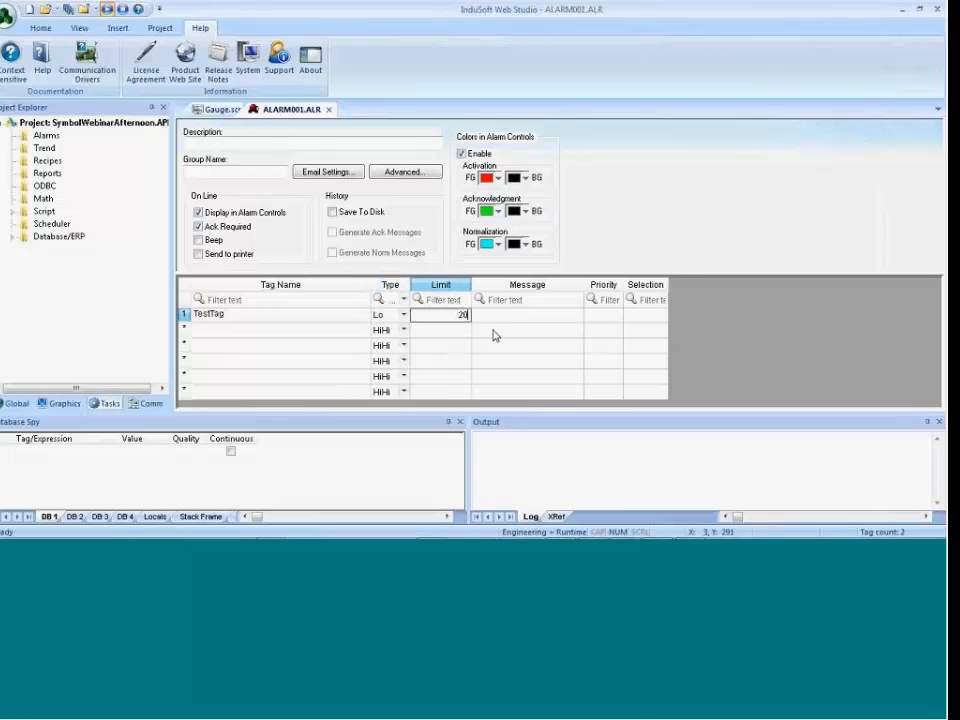
key("Return")
key("Tab")
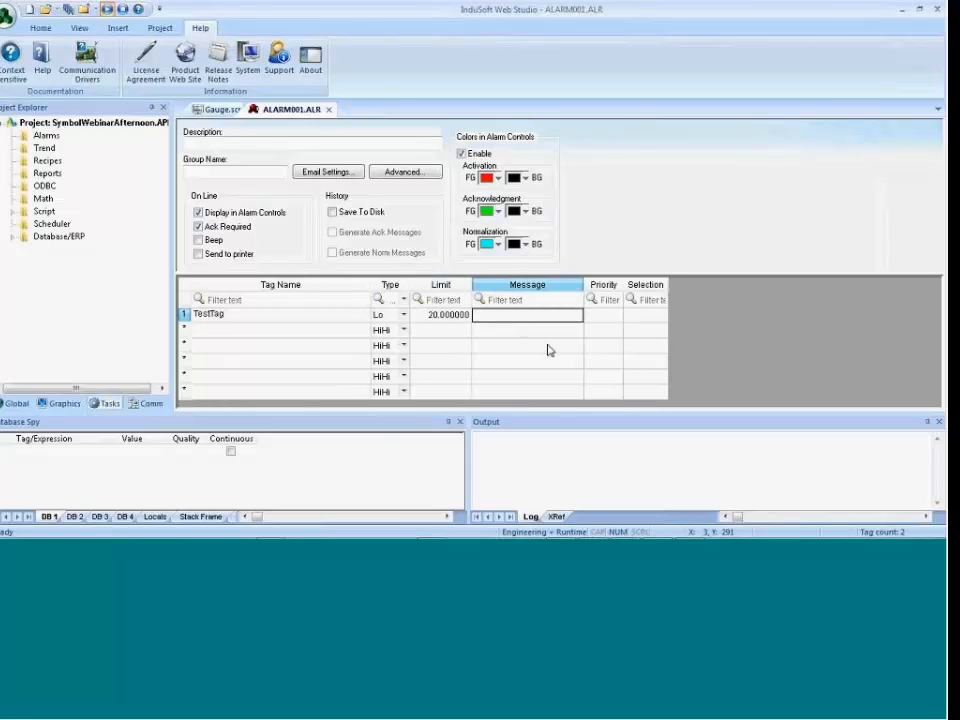
Enter "Low Limit" as the TestTag alarm message, then save and close the ALARM001.ALR worksheet.
type("Low Limi")
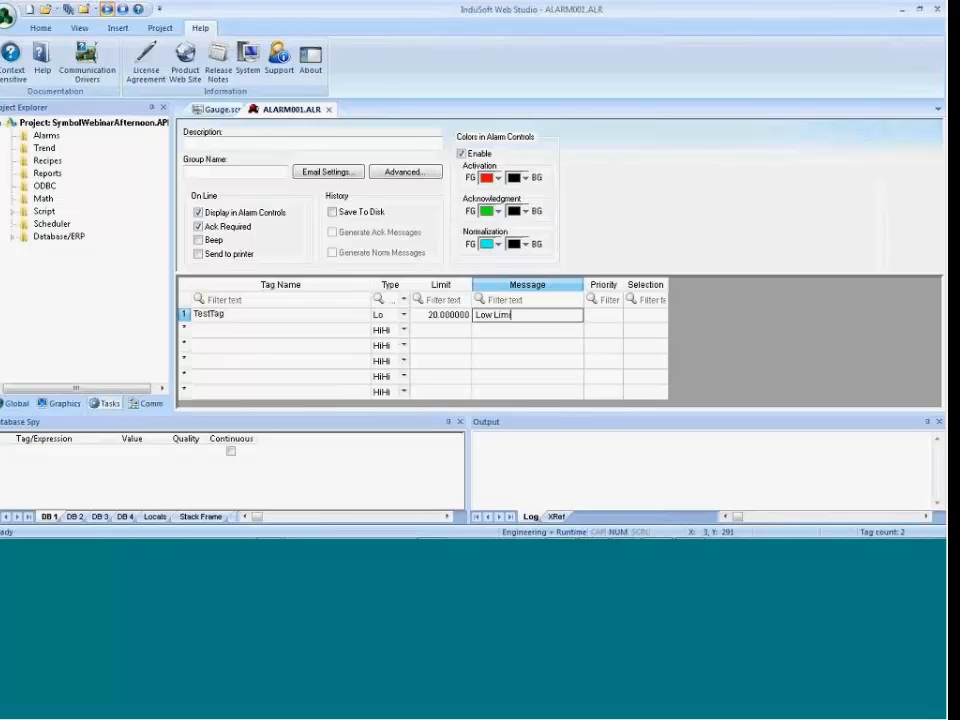
type("t rea")
key("BackSpace")
key("BackSpace")
key("BackSpace")
left_click(329, 110)
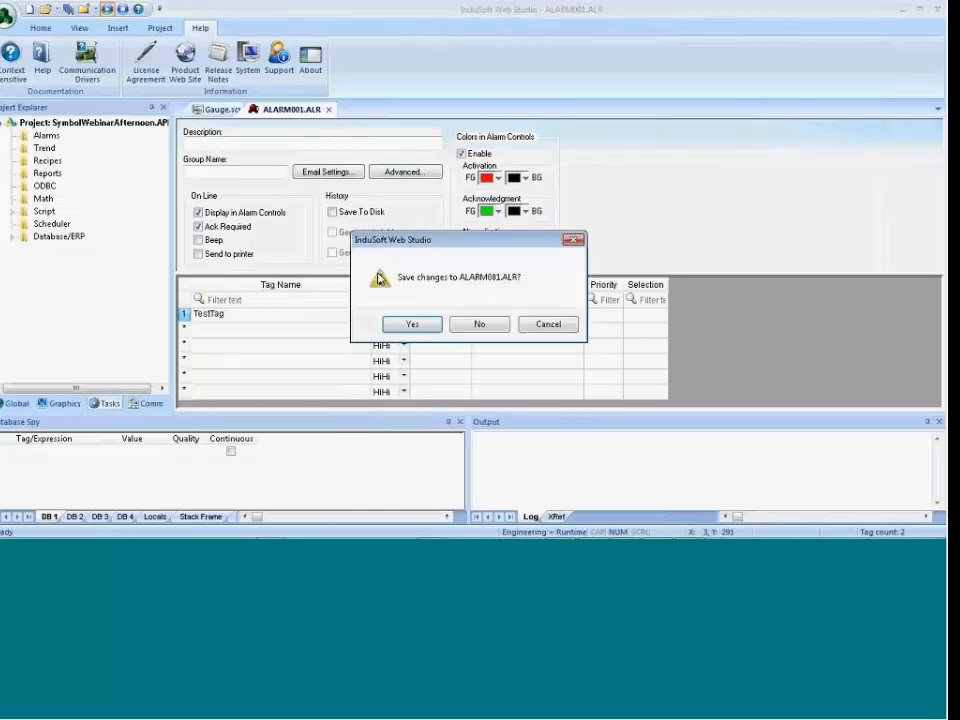
left_click(404, 326)
left_click(437, 290)
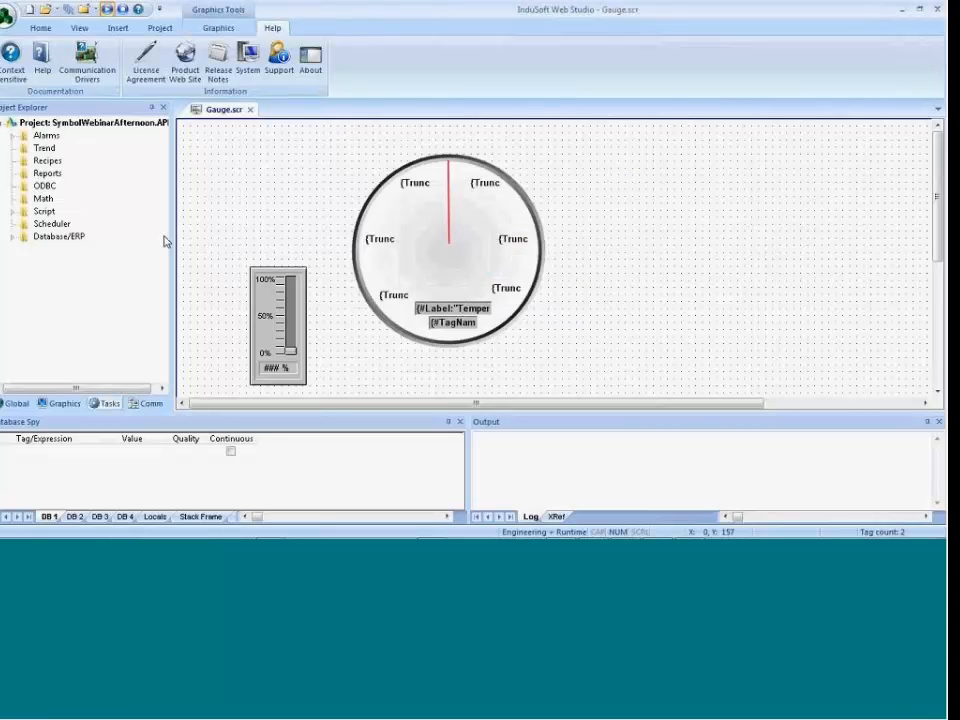
Check the Lo alarm's limit and message in TestTag's tag properties.
left_click(42, 29)
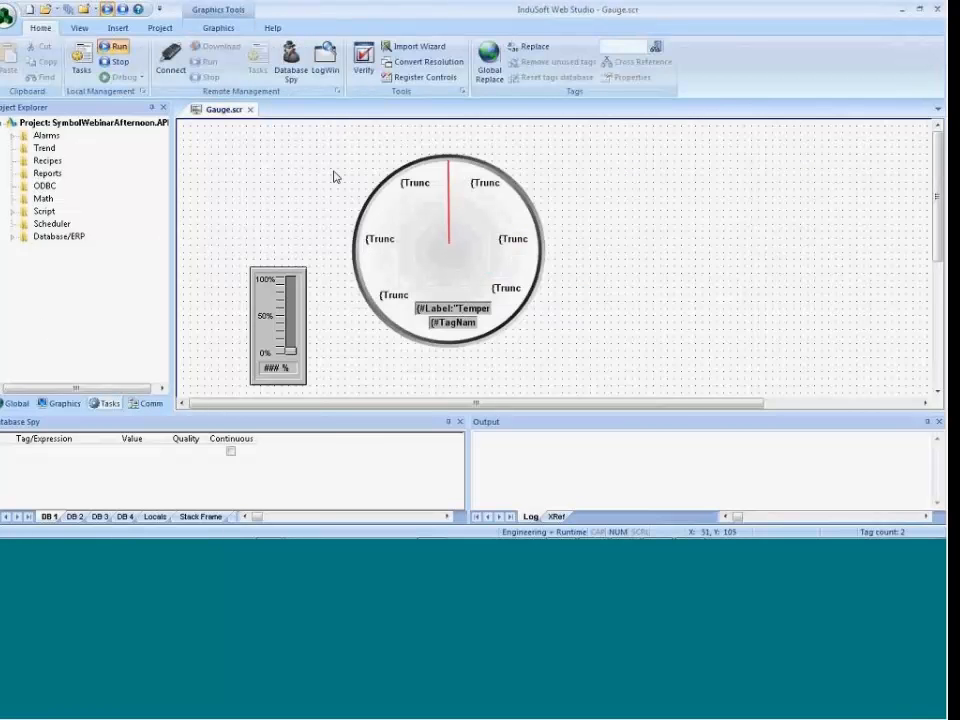
left_click(656, 47)
left_click(402, 206)
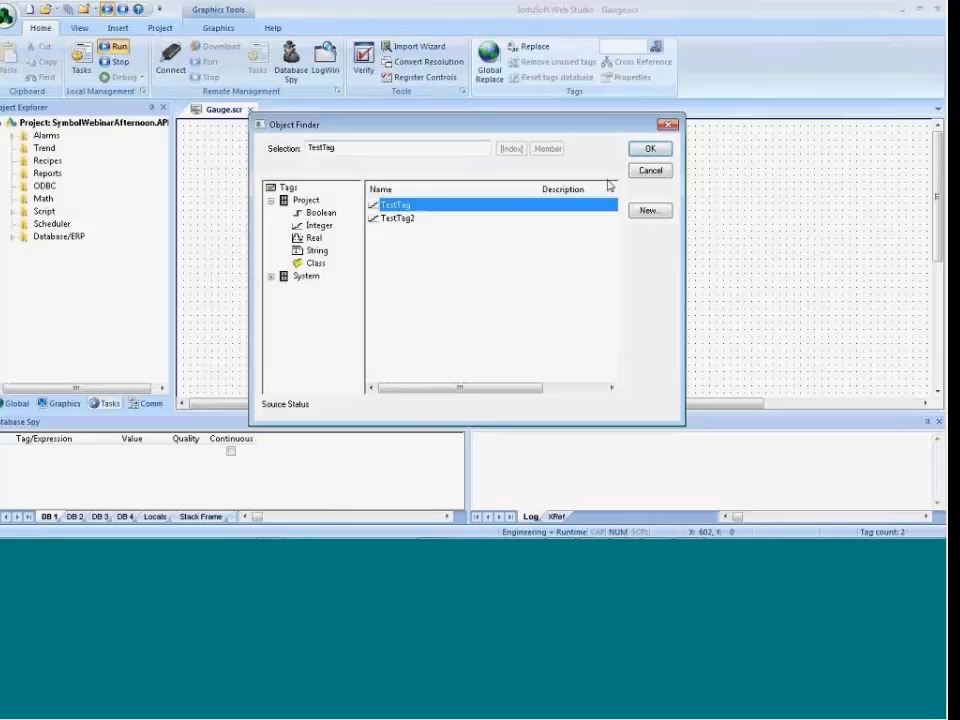
left_click(648, 150)
left_click(630, 78)
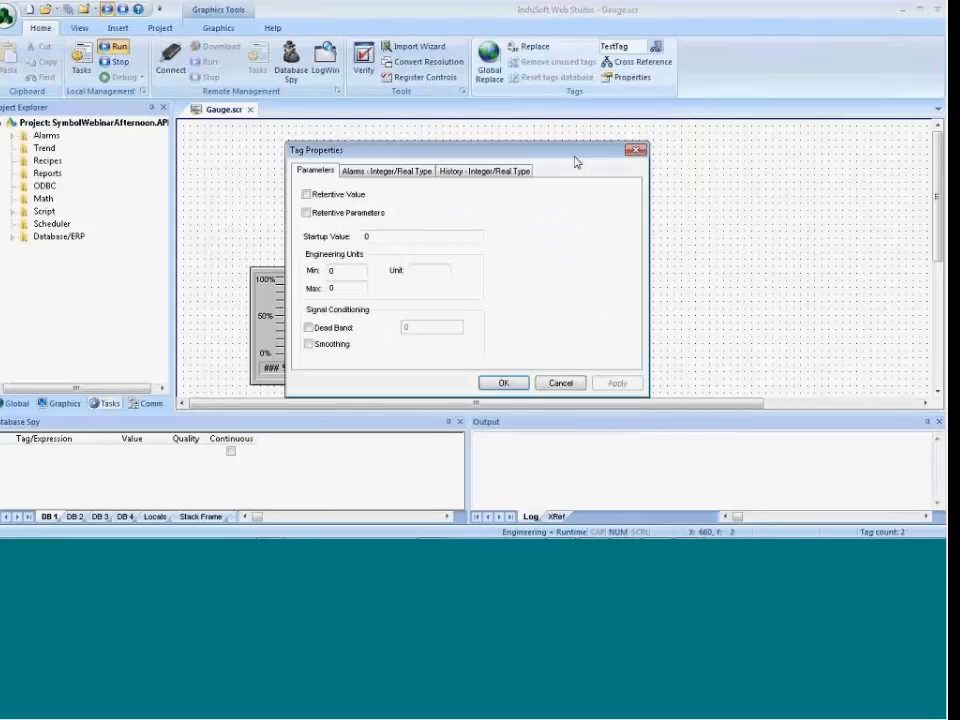
left_click(385, 171)
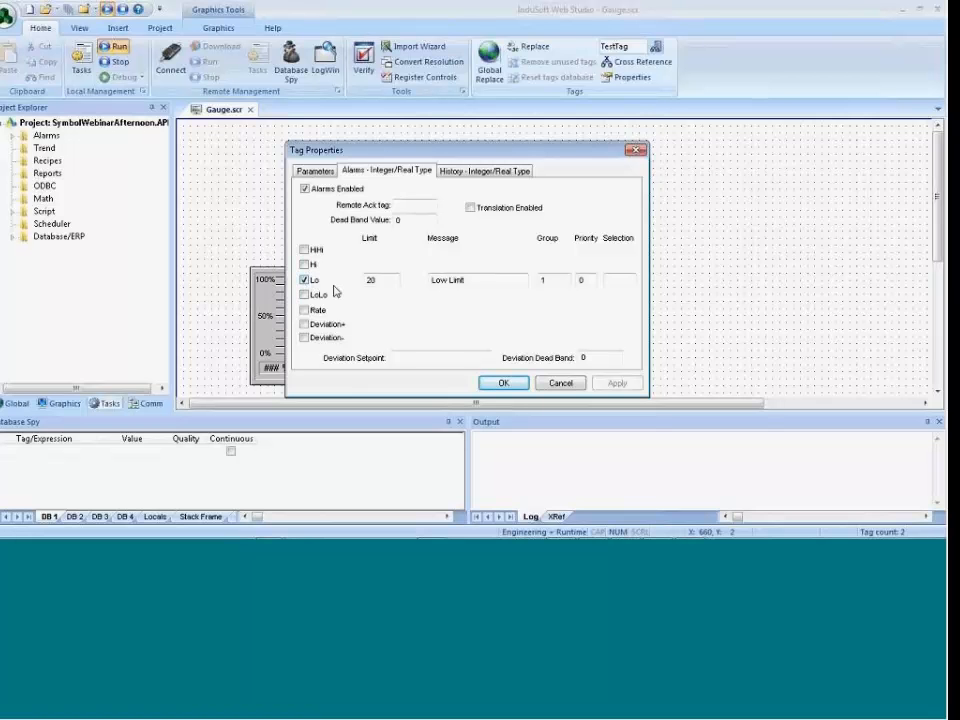
left_click(507, 383)
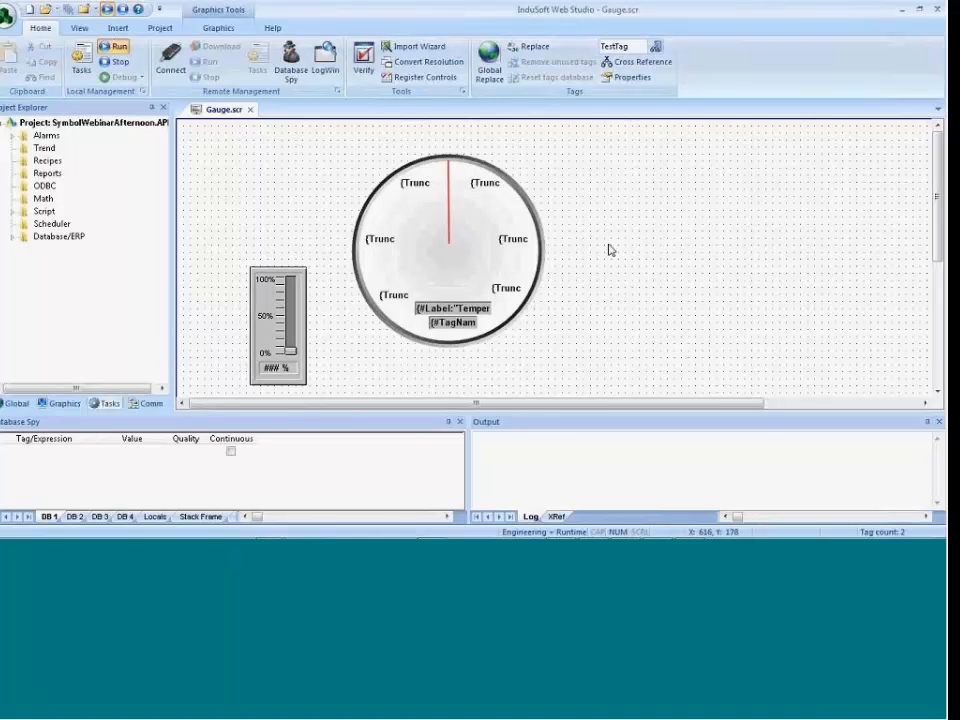
Draw a five-sided closed polygon pointing downward beside the gauge, about 51 wide and 84 high.
left_click(218, 28)
left_click(258, 77)
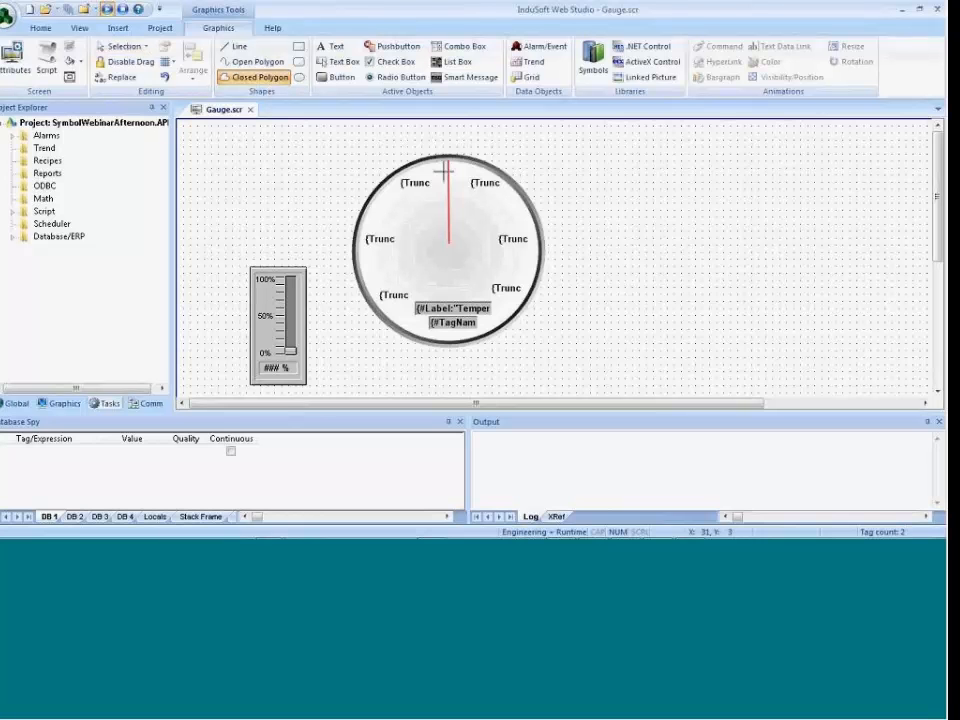
left_click(640, 202)
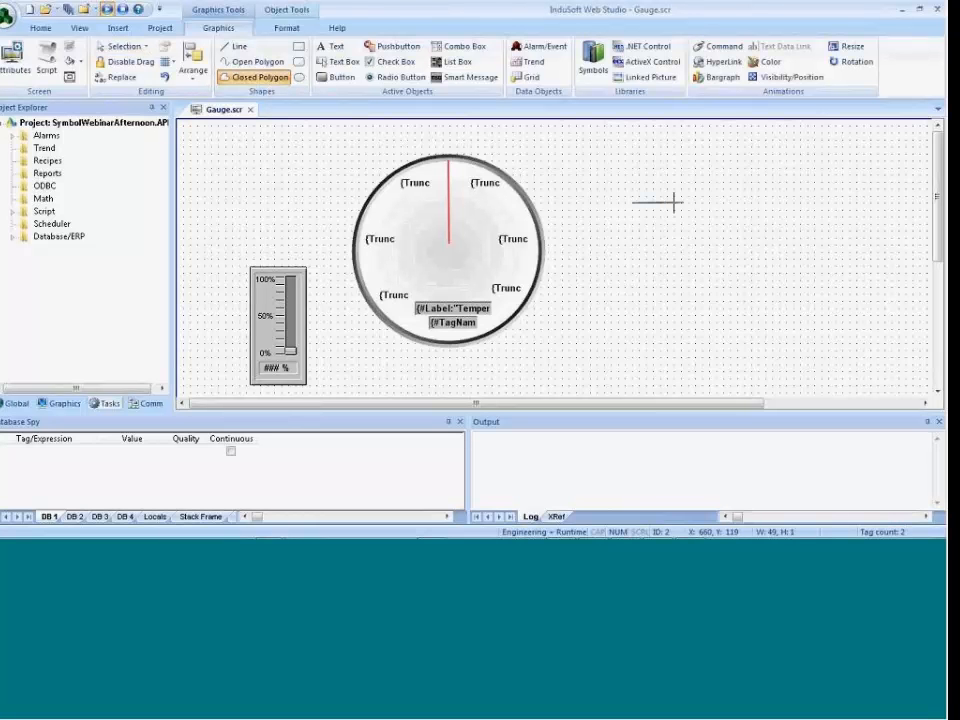
left_click(673, 202)
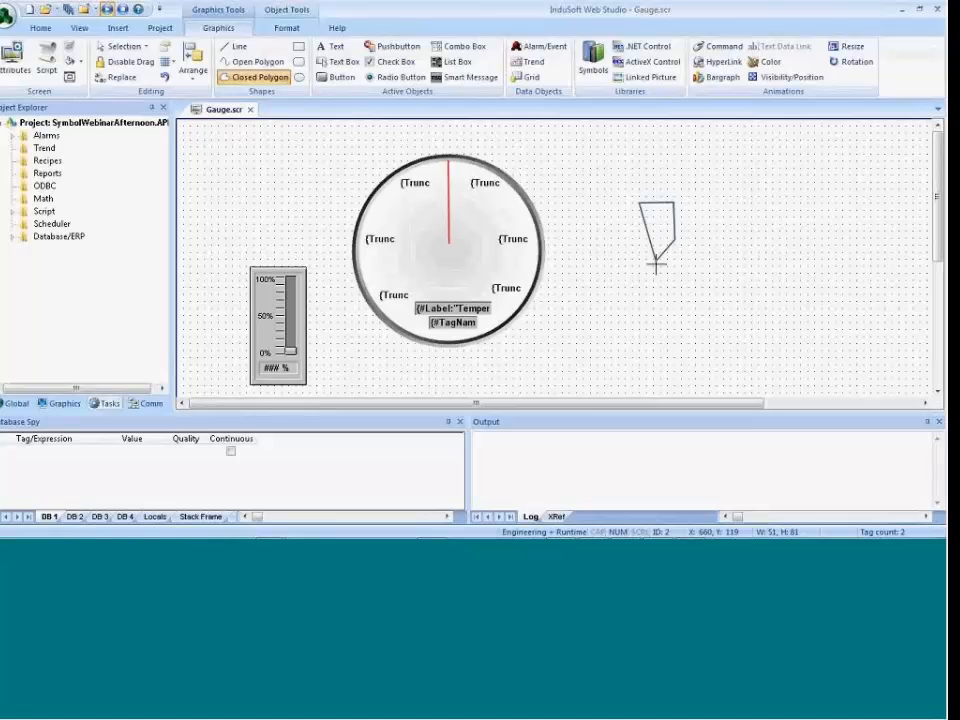
left_click(656, 261)
Give the polygon a solid black border and a yellow fill.
right_click(640, 240)
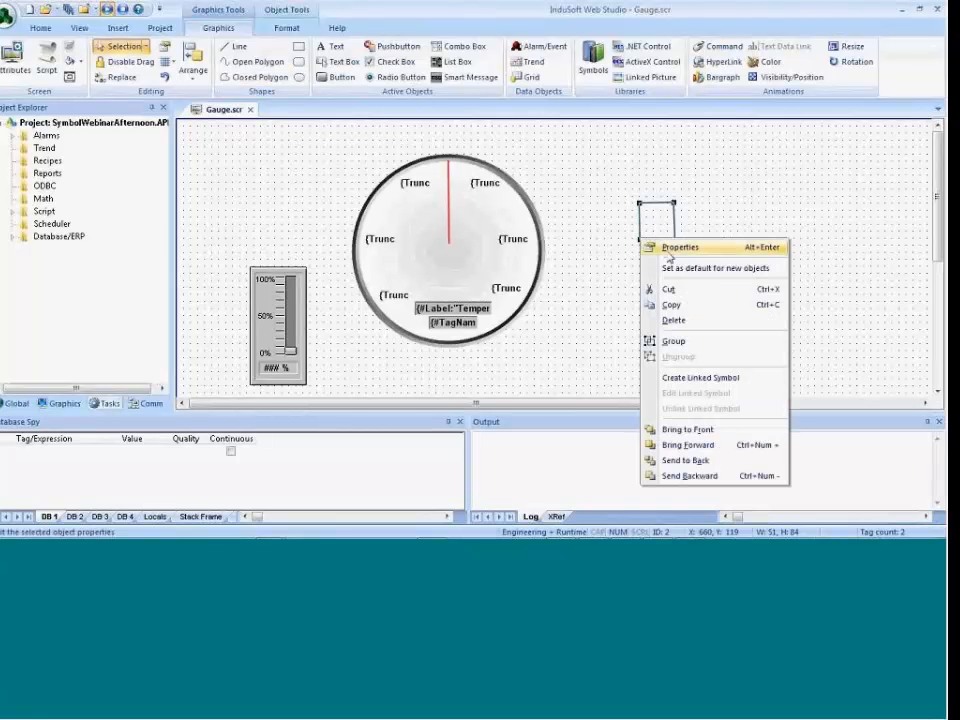
left_click(690, 249)
left_click(603, 266)
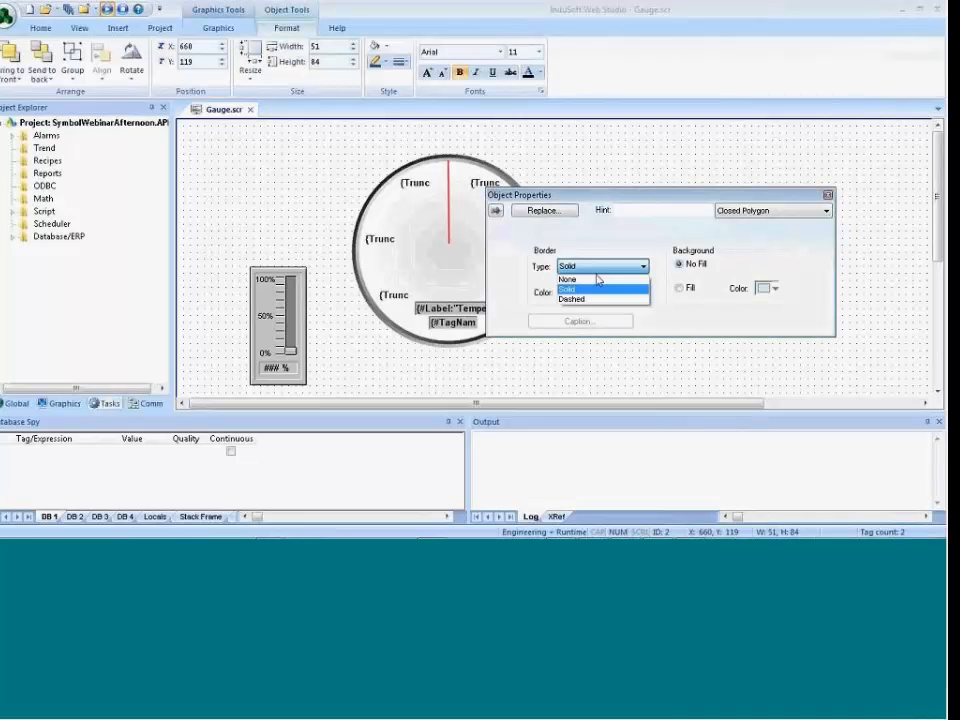
left_click(586, 290)
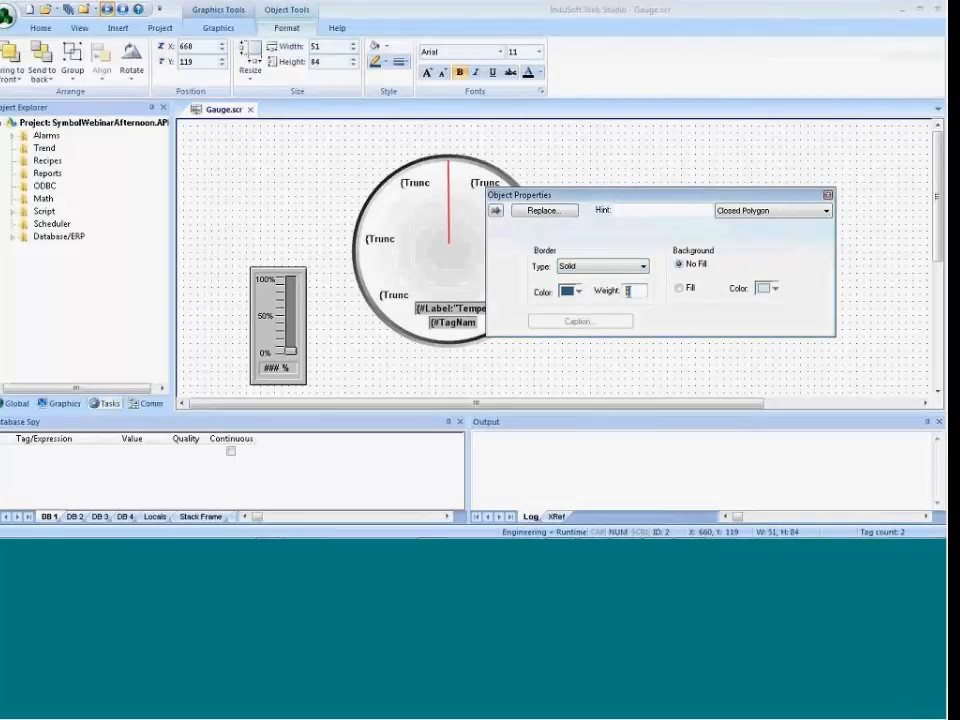
left_click(570, 291)
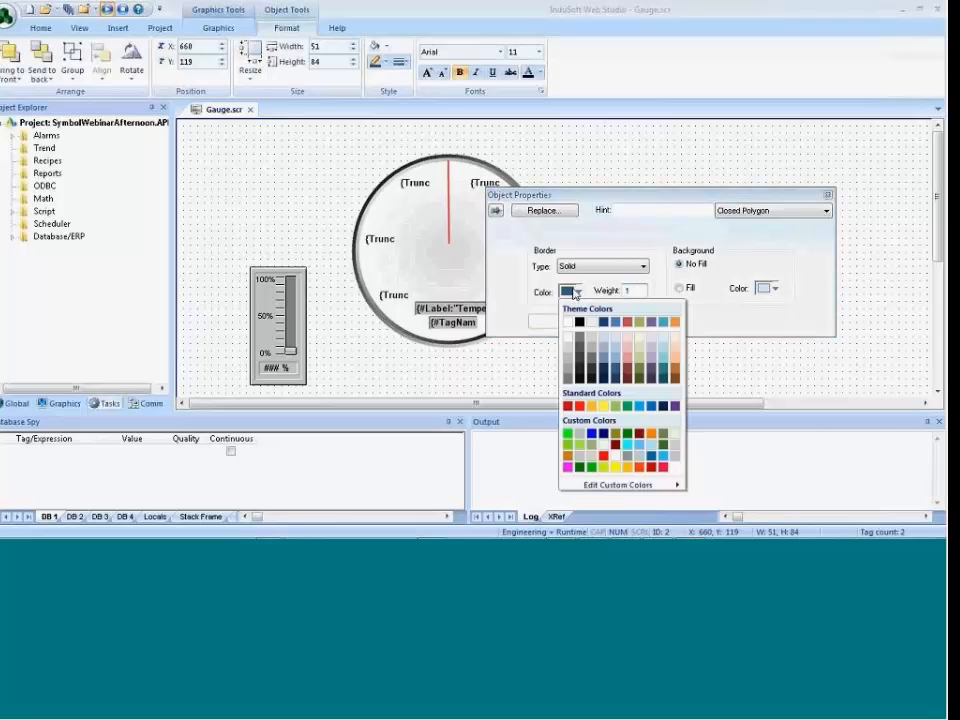
left_click(582, 325)
left_click(680, 288)
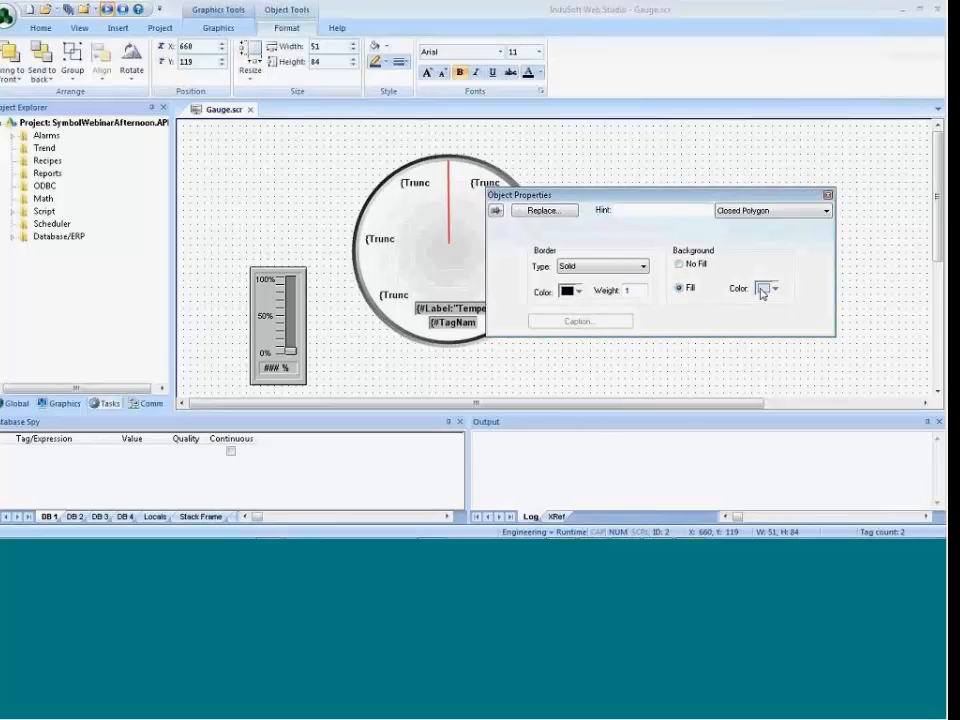
left_click(774, 288)
left_click(802, 403)
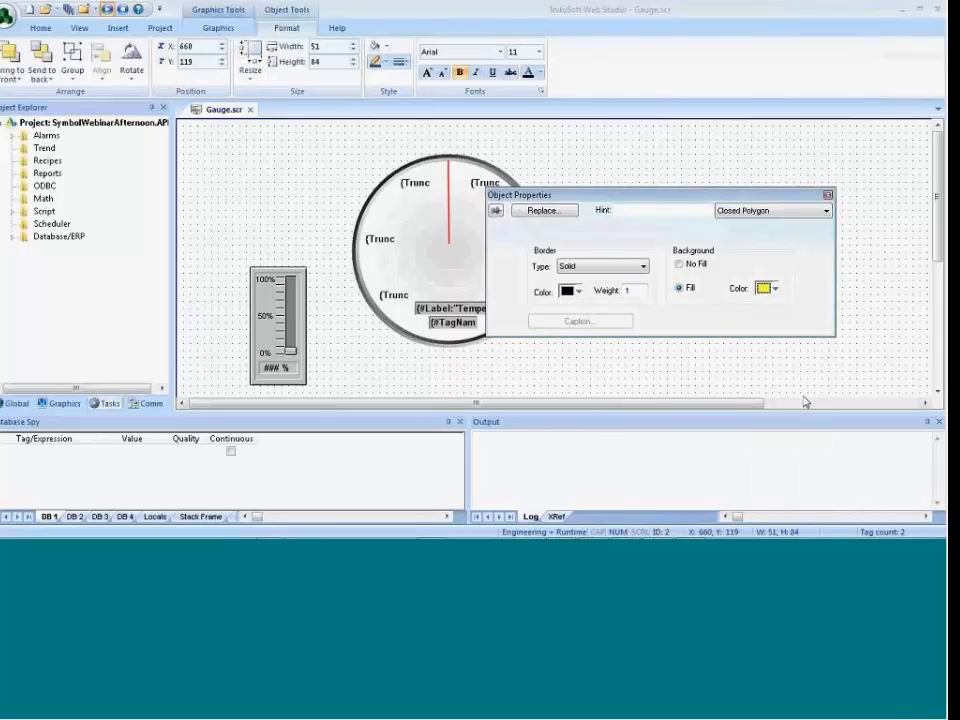
left_click(868, 283)
Group the yellow pointer and shrink it to about 11 wide by 17 high in the empty area beside the gauge.
left_click(672, 244)
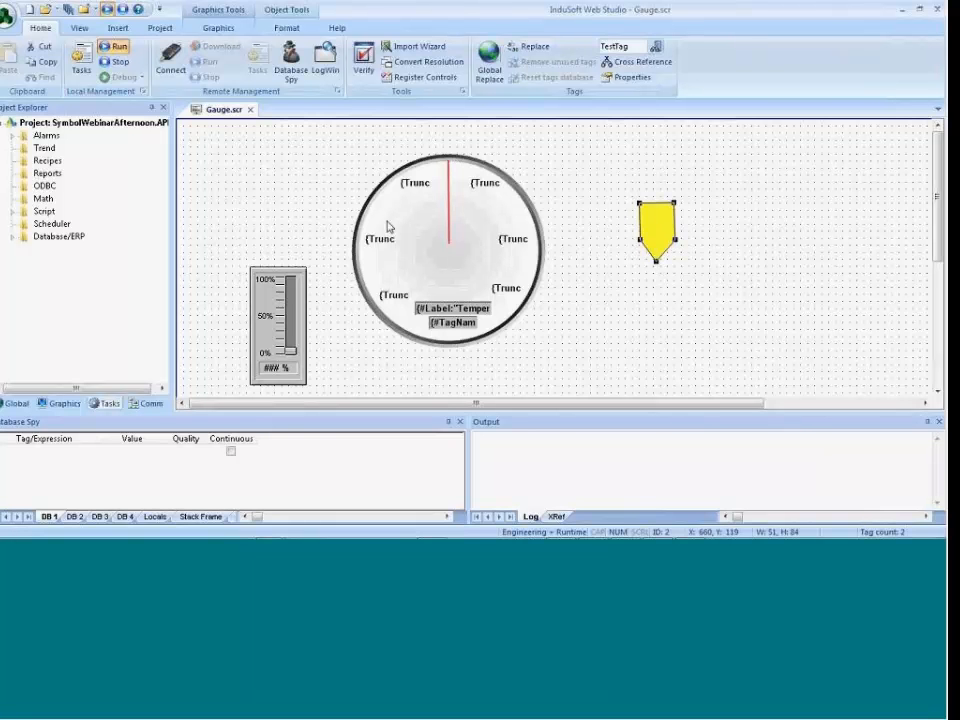
right_click(660, 234)
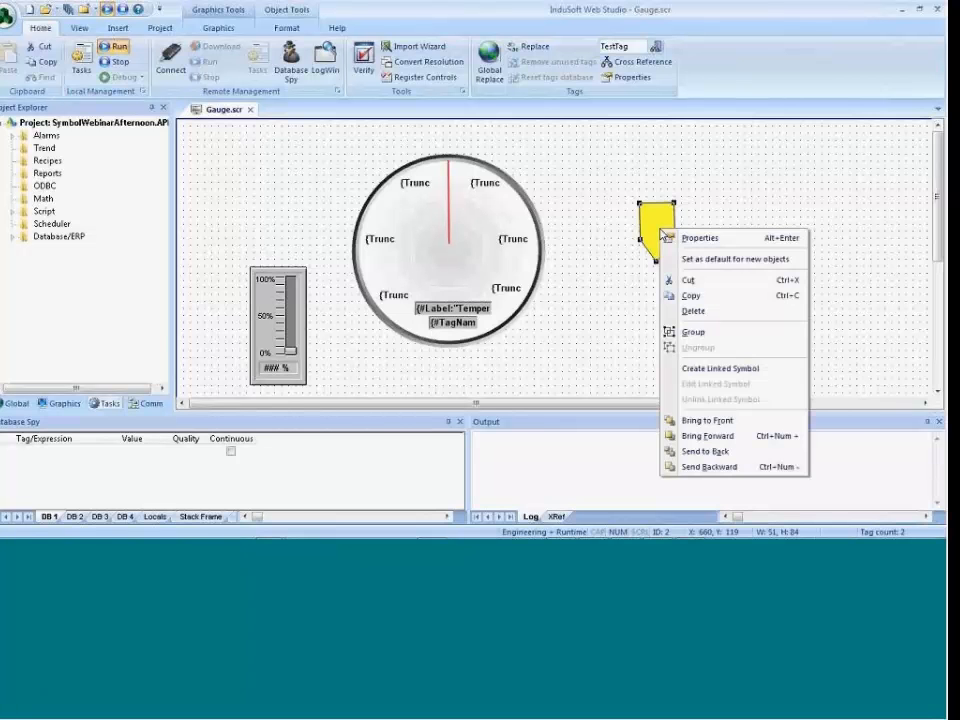
left_click(689, 334)
left_click(677, 261)
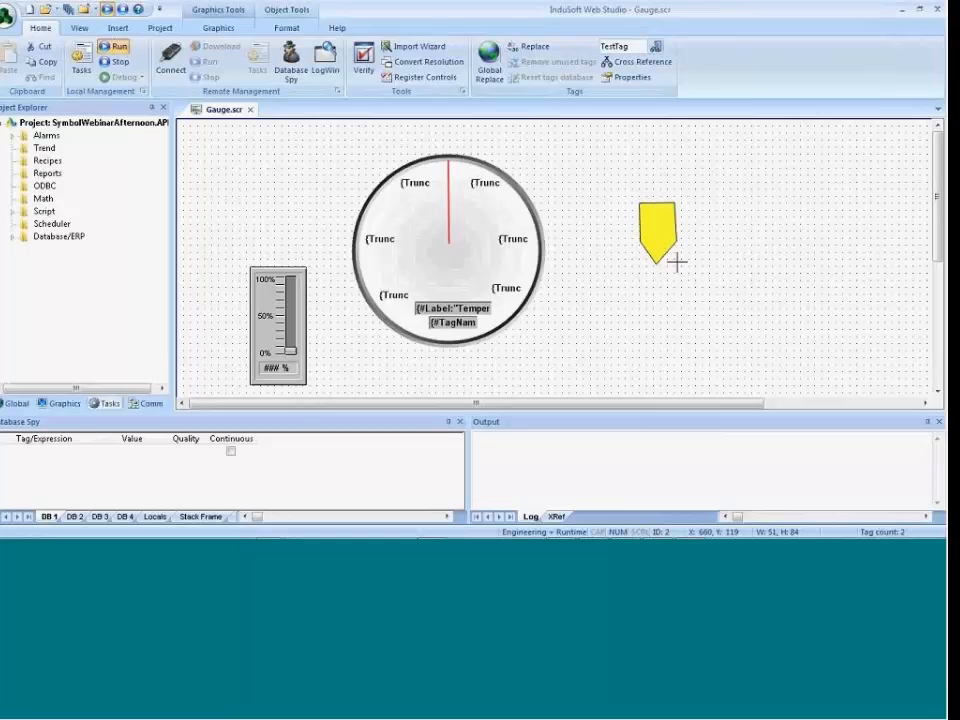
left_click_drag(667, 250, 648, 228)
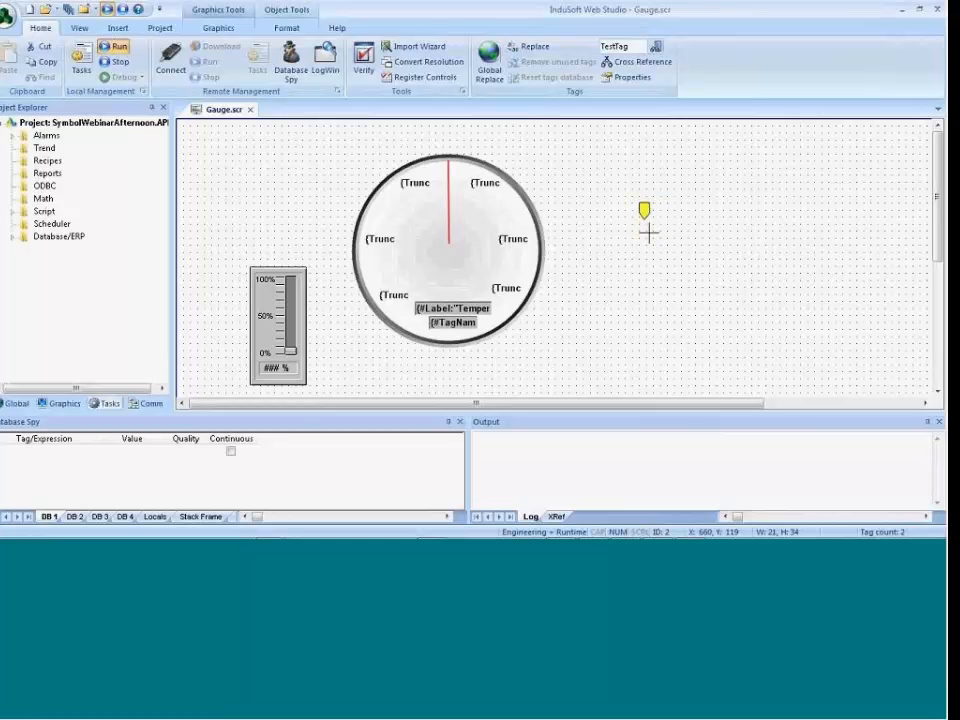
left_click(661, 288)
left_click(643, 208)
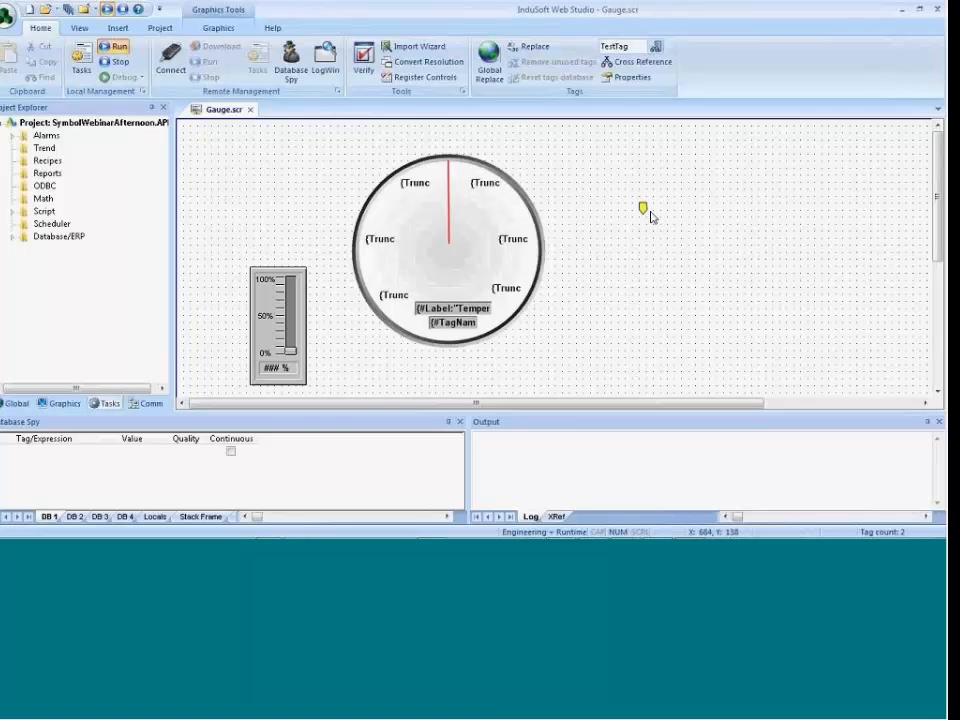
mouse_move(645, 210)
left_mouse_down()
mouse_move(489, 189)
mouse_move(455, 170)
mouse_move(650, 196)
left_mouse_up()
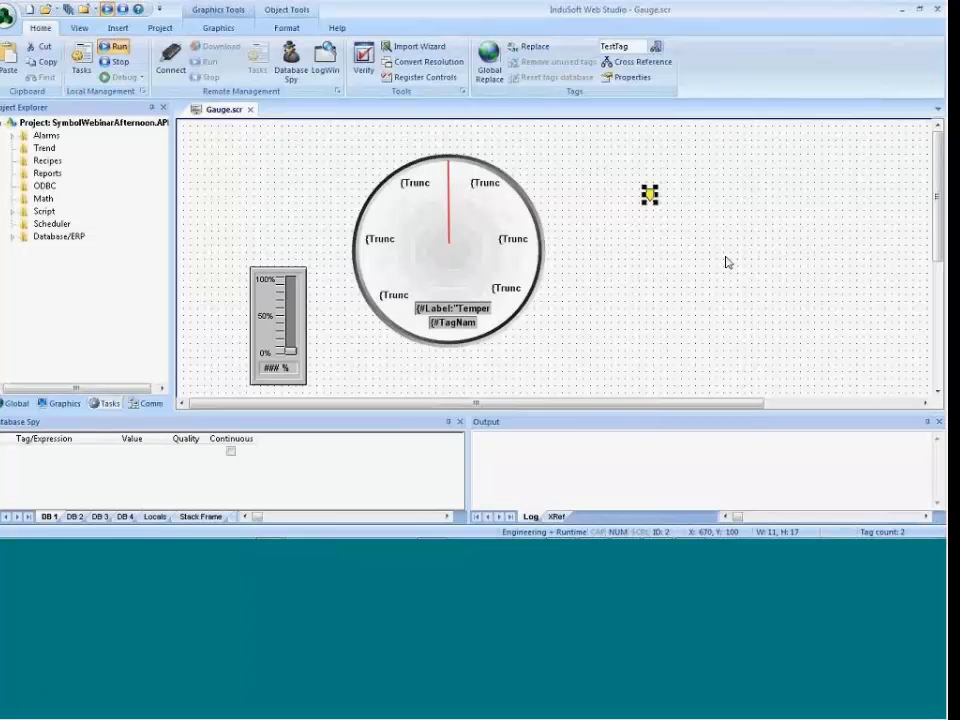
Open the linked gauge symbol for editing, paste the yellow pointer into it and place it at the needle's tip, at about X 130, Y 10.
right_click(477, 230)
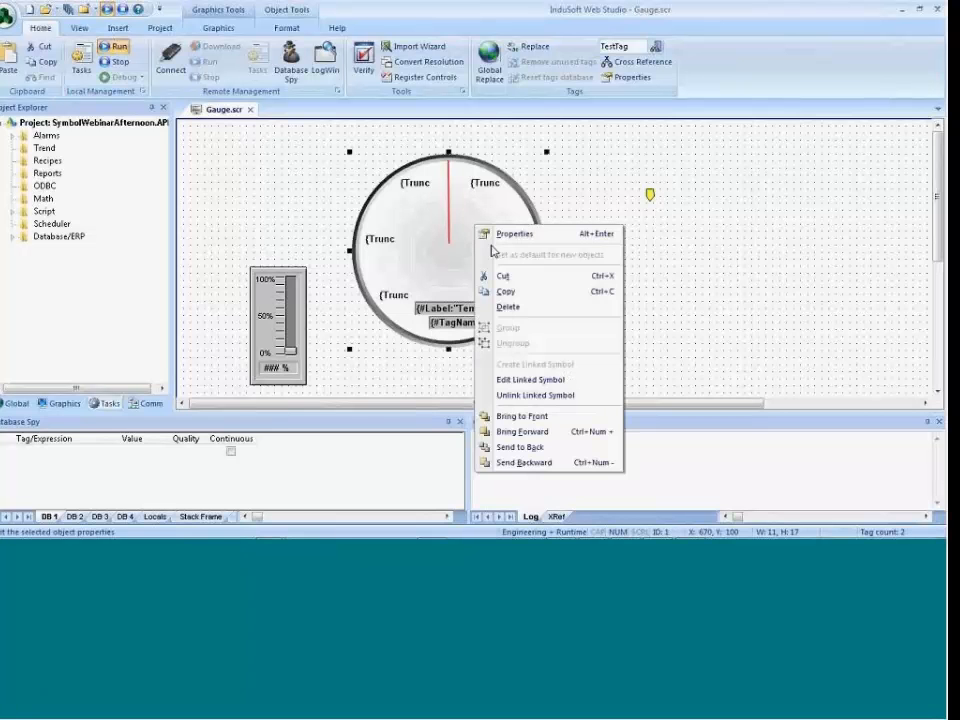
left_click(512, 385)
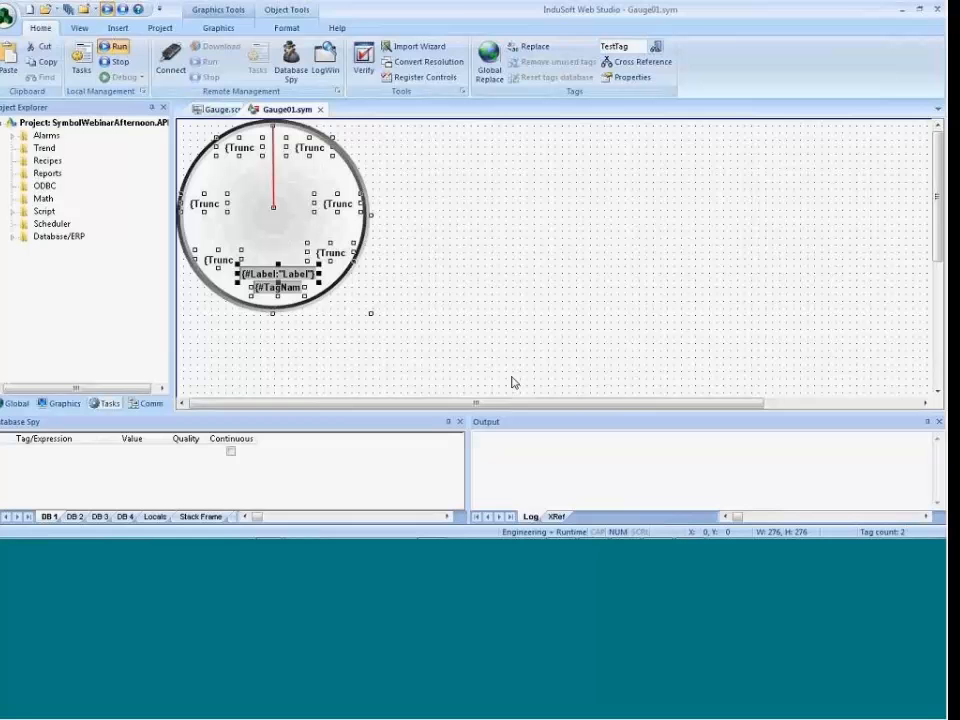
left_click(471, 319)
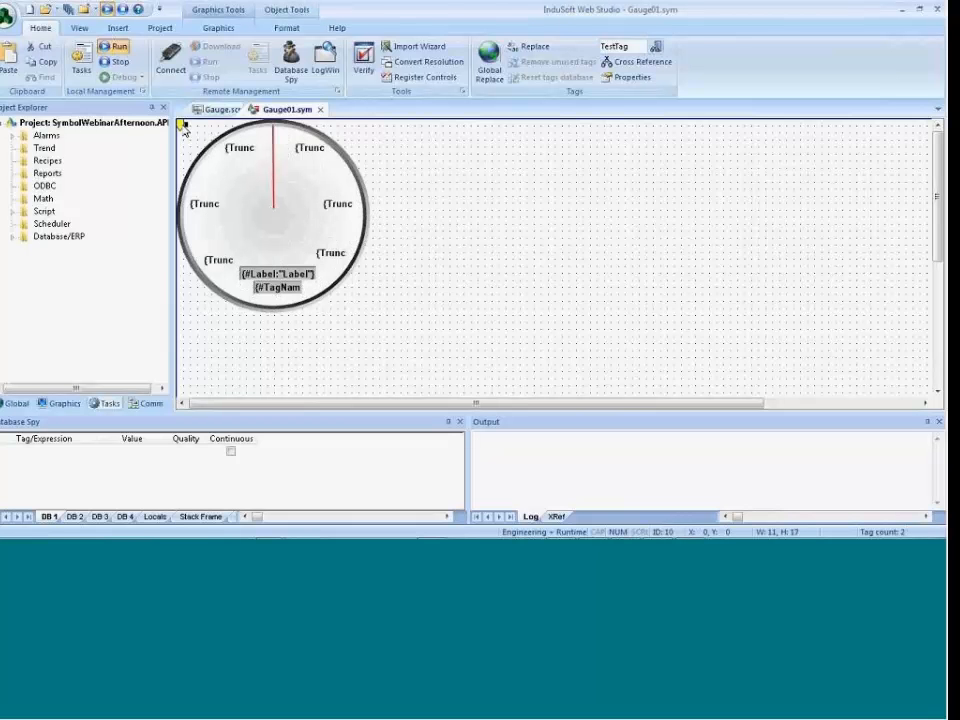
left_click_drag(183, 126, 276, 135)
left_click(311, 182)
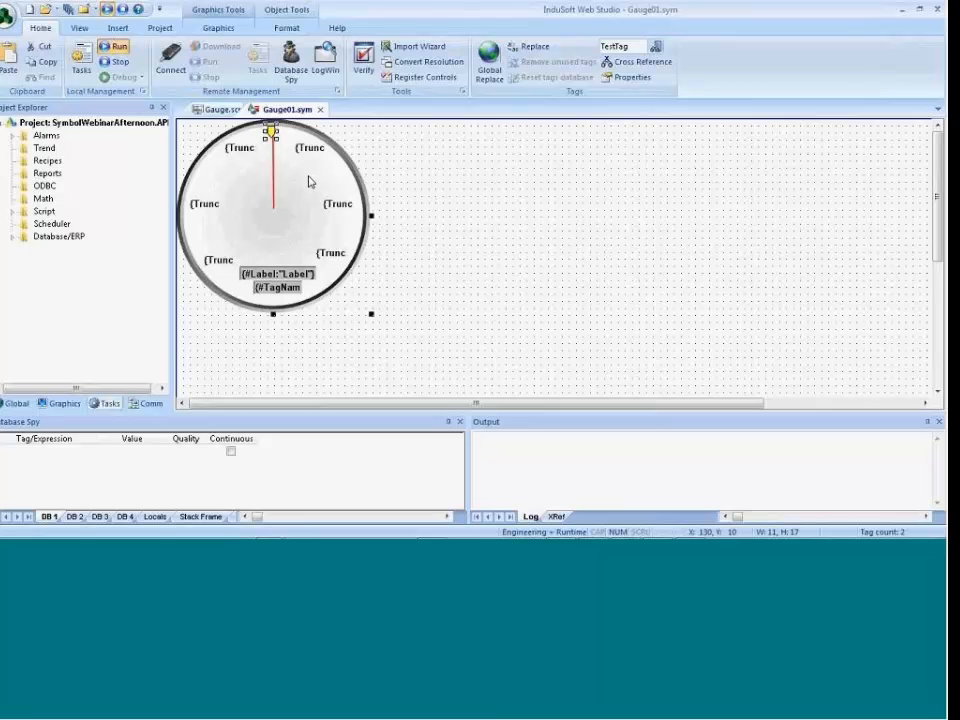
Center the yellow pointer horizontally on the gauge dial, at X 133, Y 10.
left_click(275, 30)
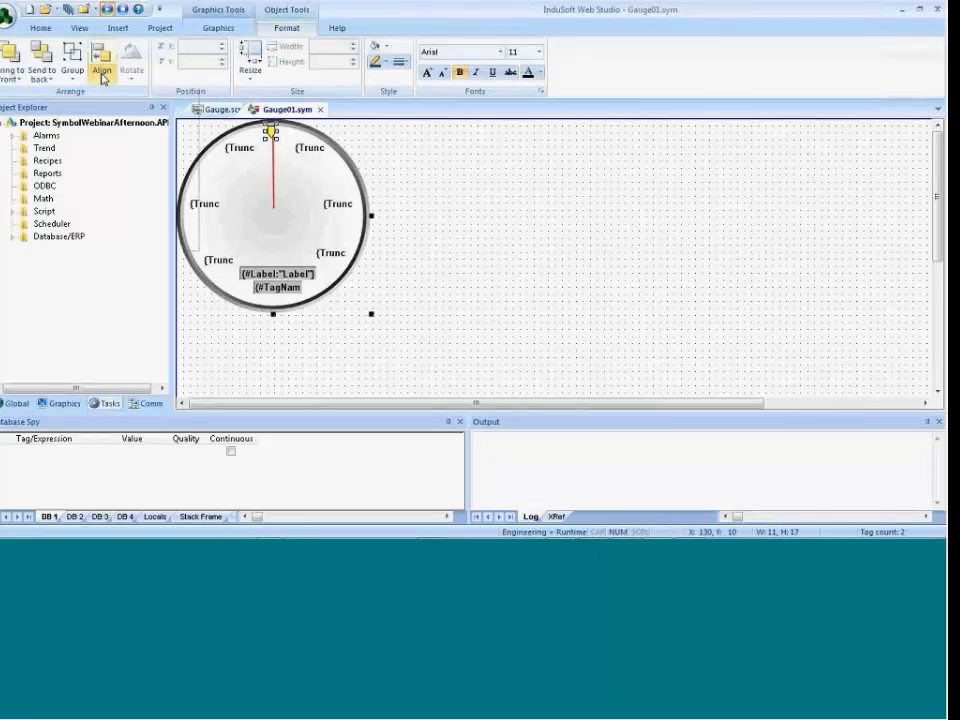
left_click(102, 60)
left_click(117, 109)
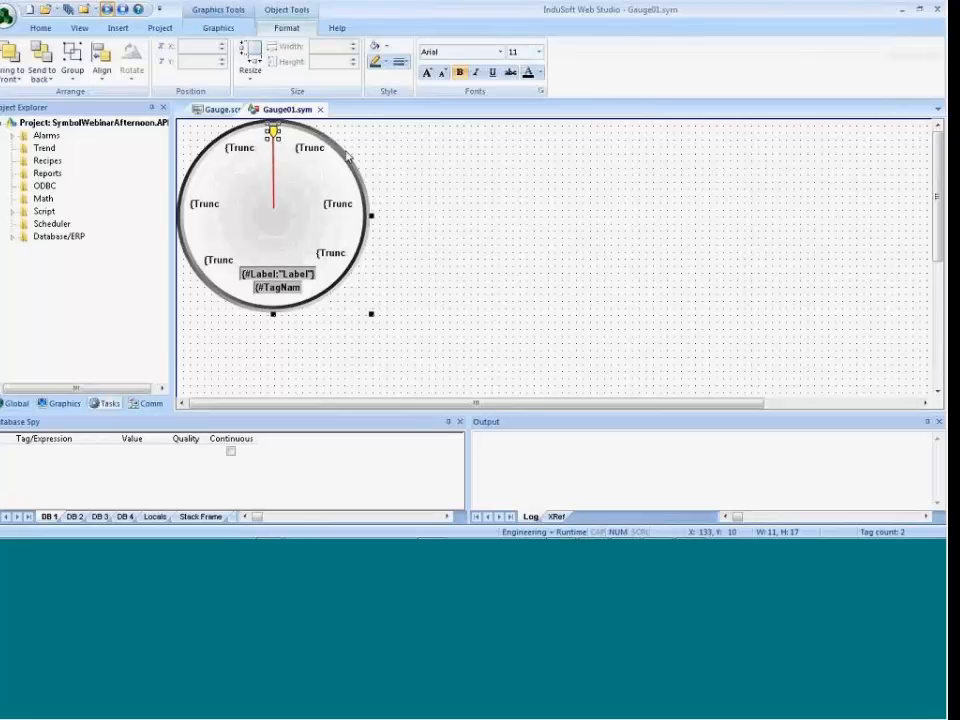
left_click(445, 196)
left_click(273, 132)
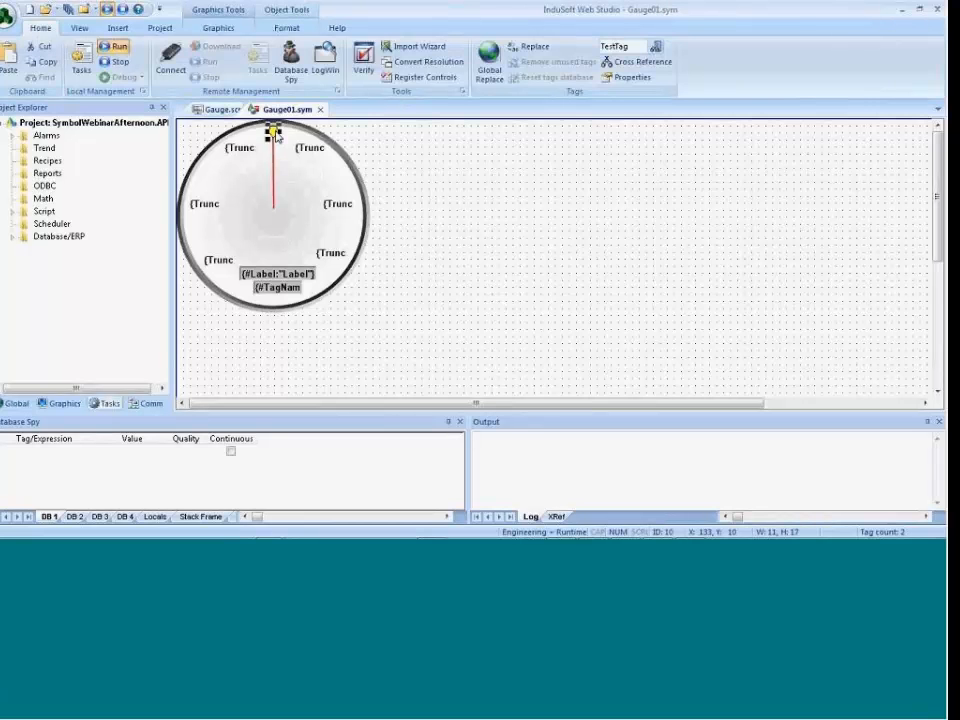
Ungroup the yellow pointer, add a Rotation animation to it and open the animation's properties.
left_click(217, 28)
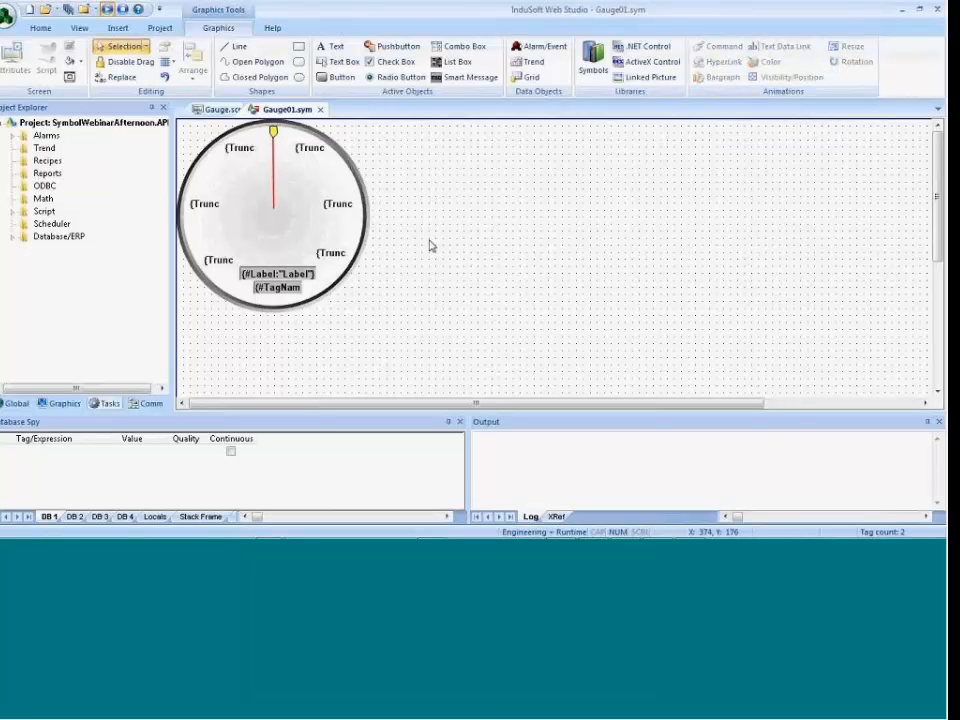
right_click(282, 147)
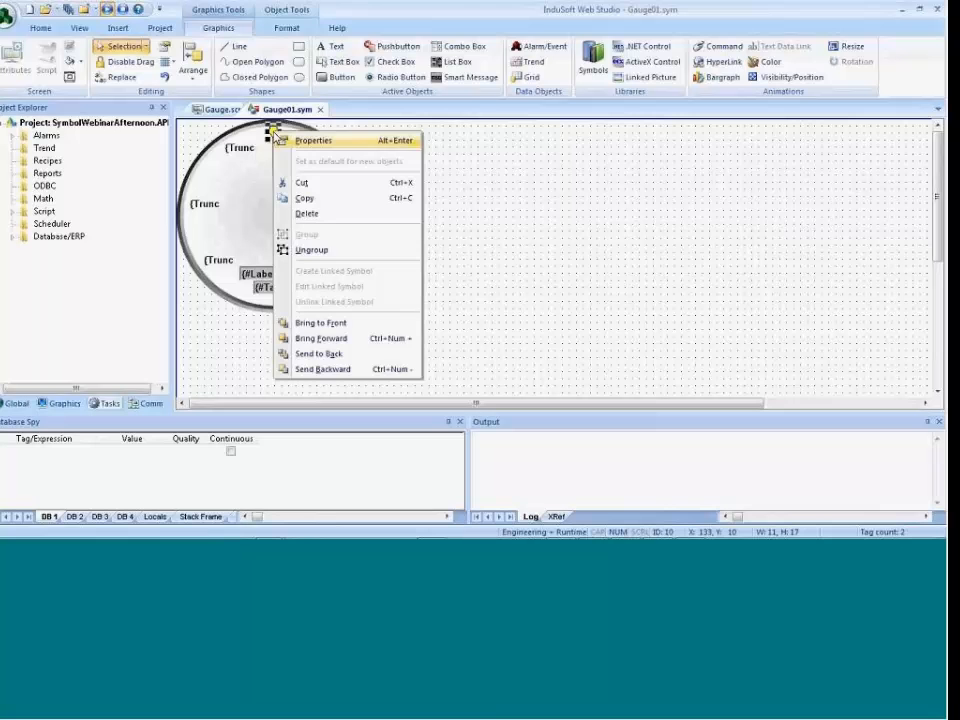
left_click(311, 249)
left_click(274, 132)
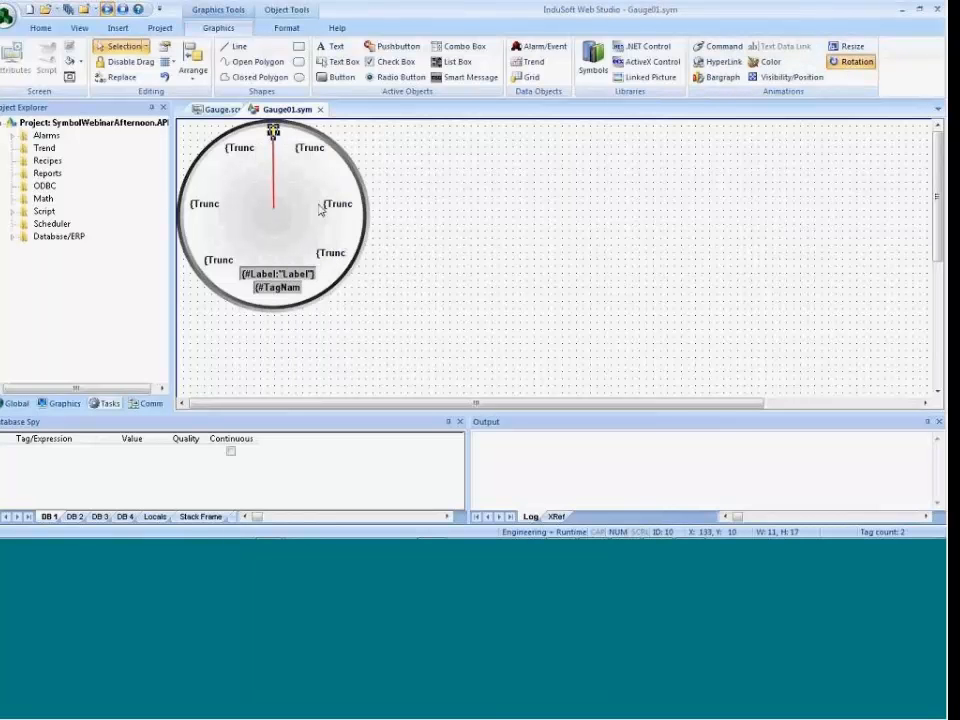
double_click(274, 132)
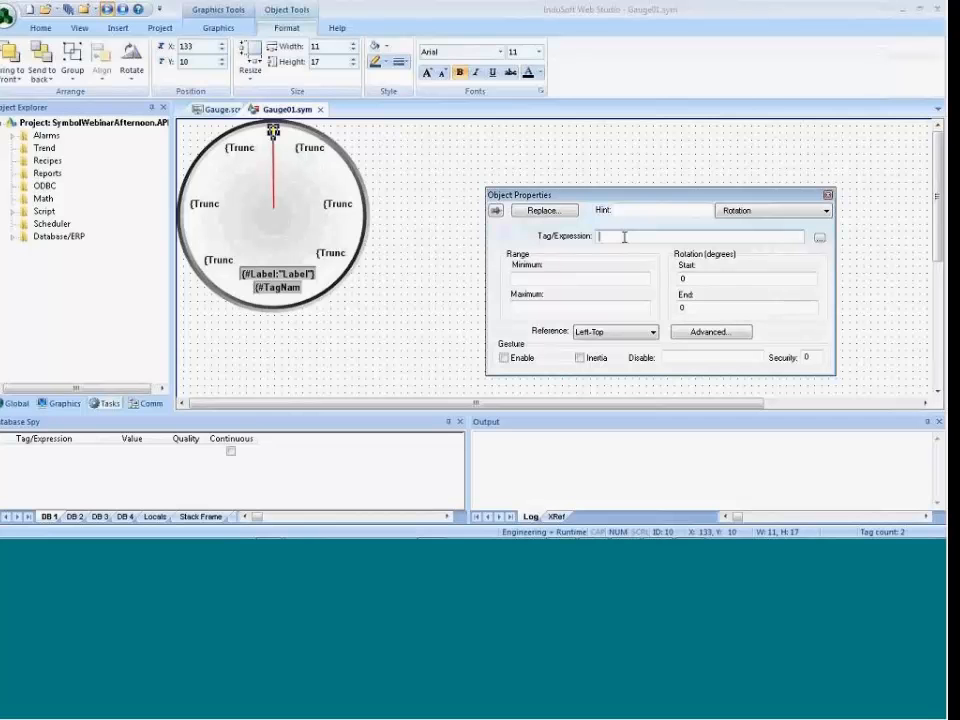
Set the tag expression of the pointer's rotation to the custom property #TagAlarmLo.
type("#T")
type("A")
key("BackSpace")
type("agA")
key("BackSpace")
key("BackSpace")
type("larmLo")
Set the pointer rotation's range to minimum #Min:0 and maximum #Max:100.
left_click(516, 279)
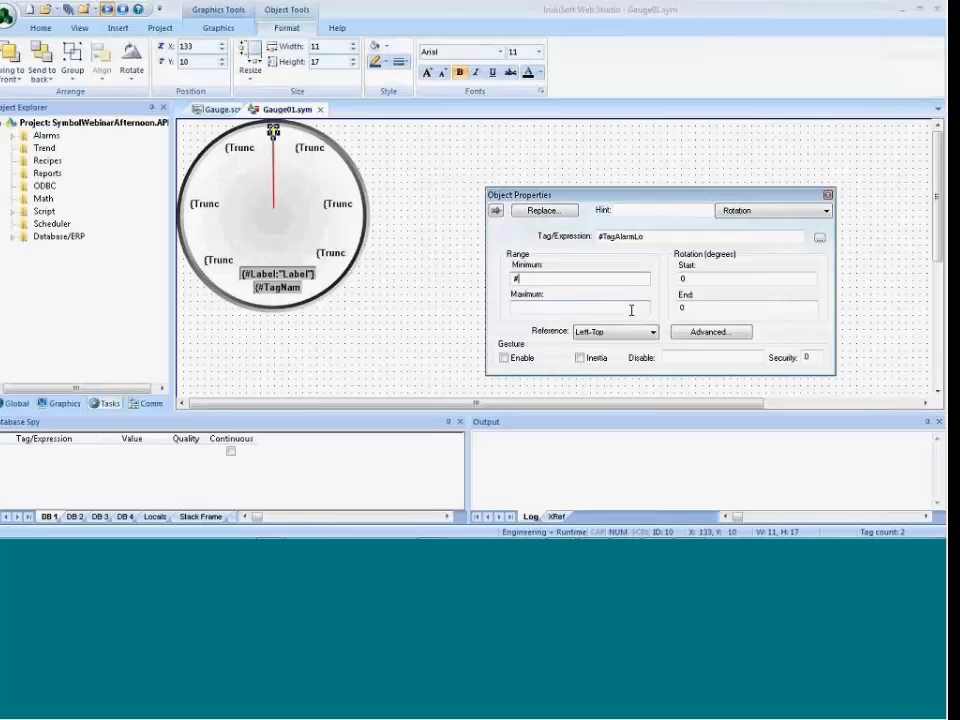
type("#Min:0")
left_click(613, 307)
type("#")
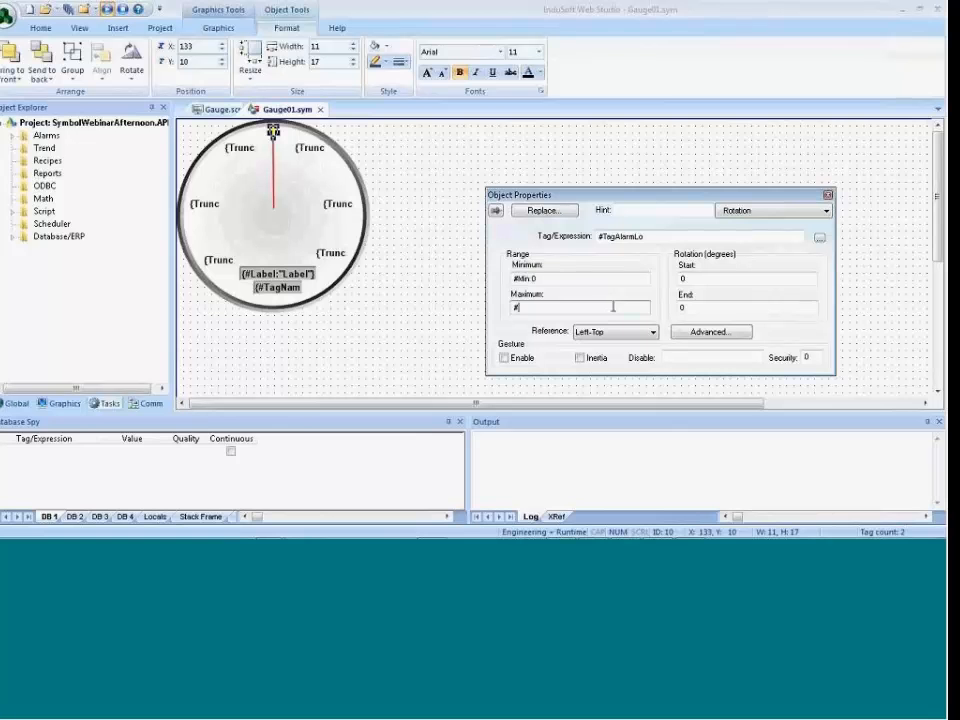
type("Max:100")
Set the pointer's rotation to start at -135 degrees and end at 135 degrees.
double_click(684, 279)
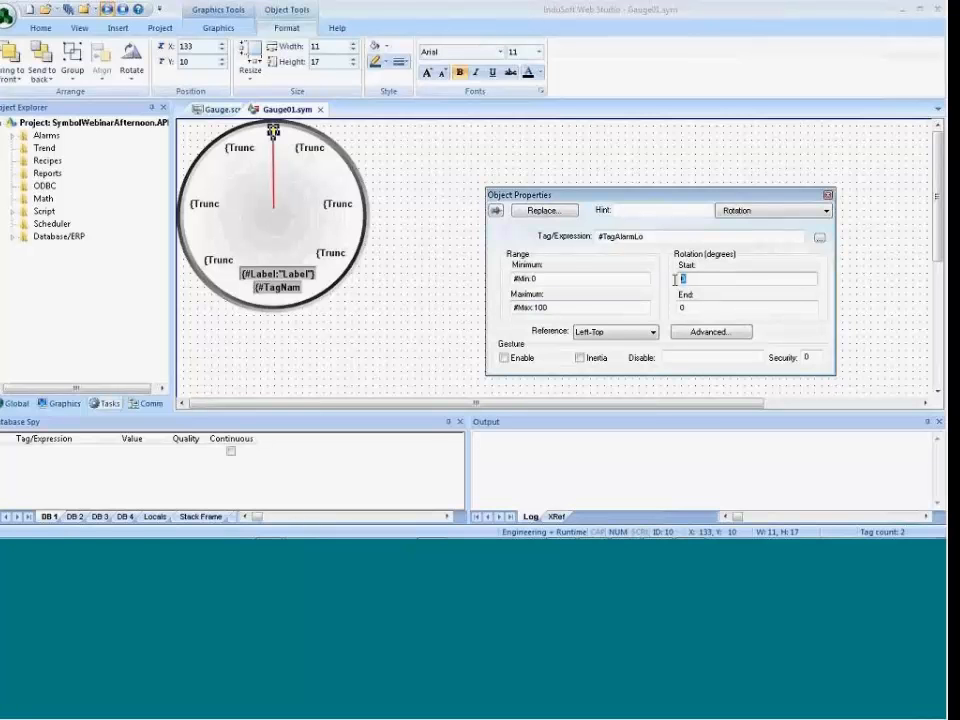
type("-135")
double_click(703, 312)
type("135")
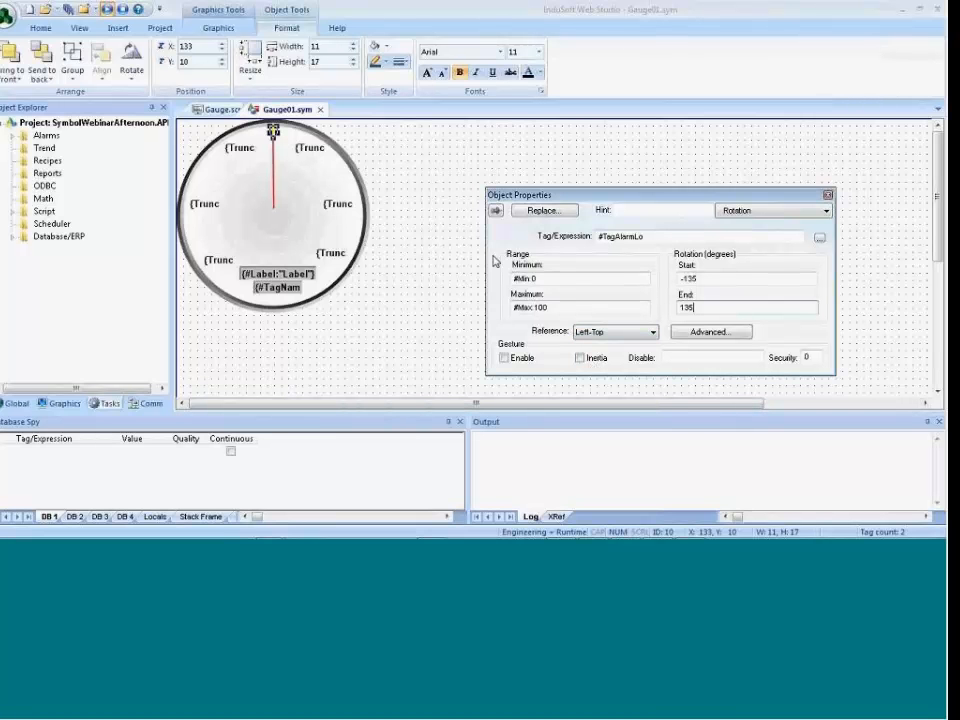
Offset the pointer's rotation center by 5 pixels on the X axis and 128 pixels on the Y axis.
left_click(685, 331)
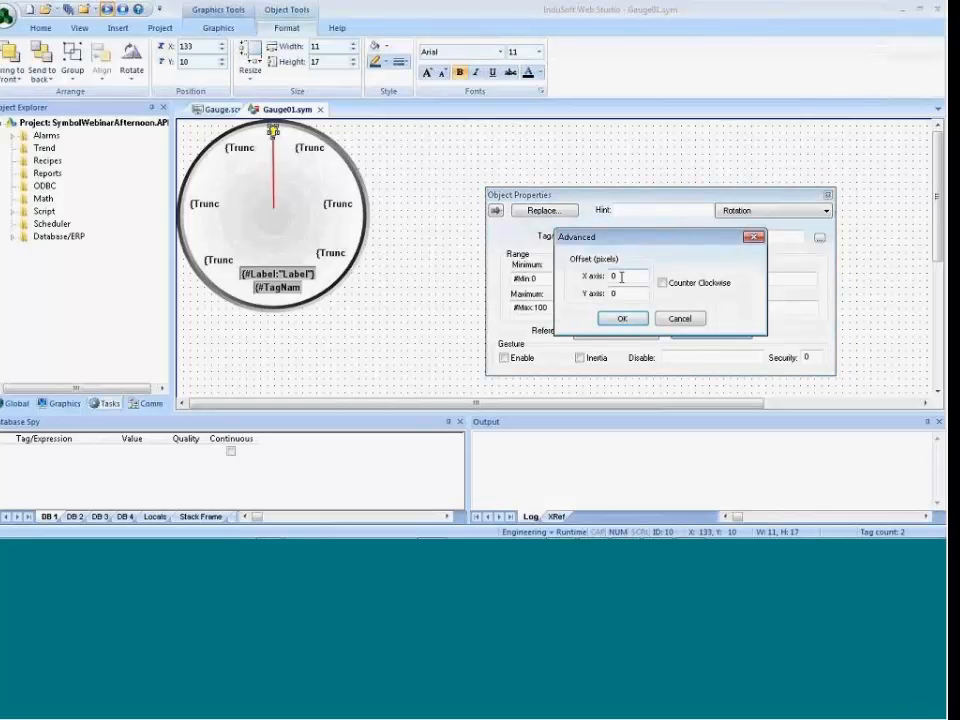
double_click(612, 277)
type("5")
double_click(618, 294)
type("12")
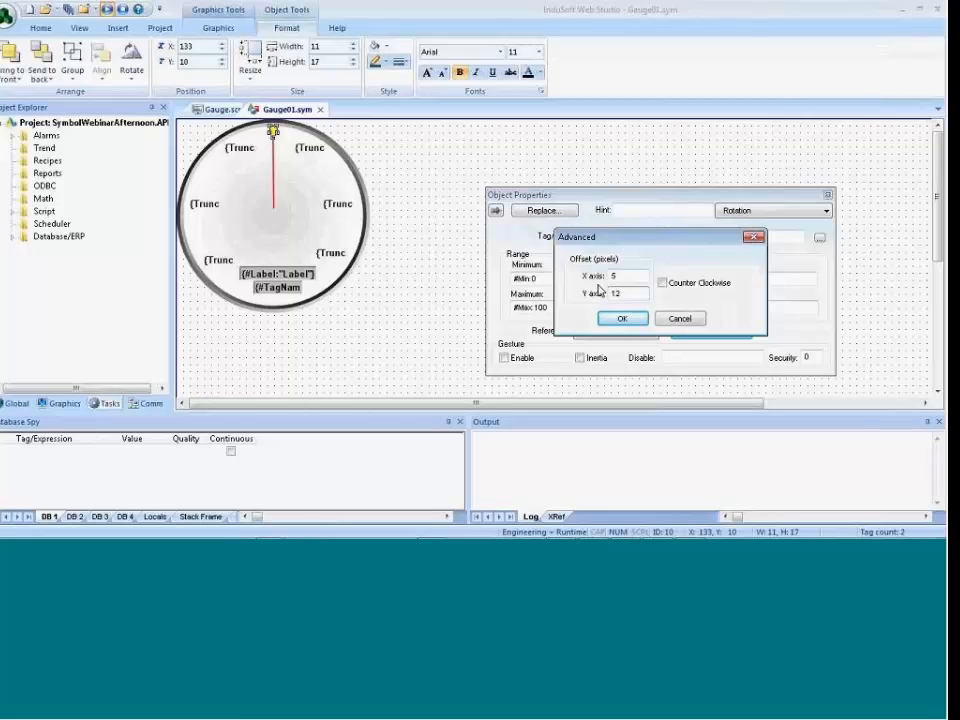
type("8")
left_click(621, 318)
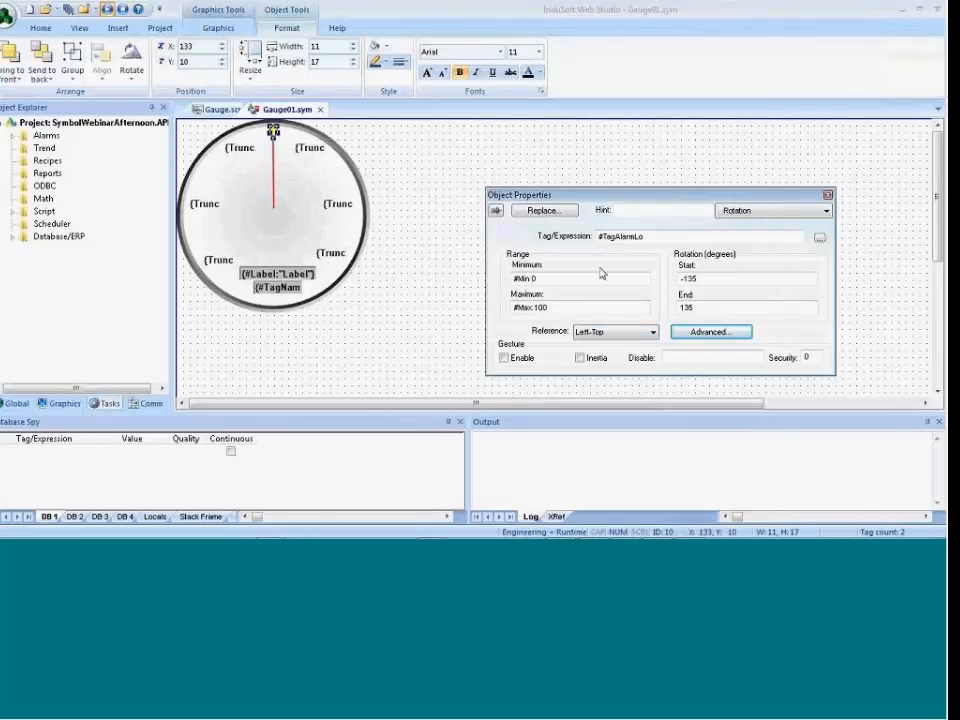
Close the pointer's properties, then save the changes to Gauge01.sym and close the symbol.
left_click(645, 237)
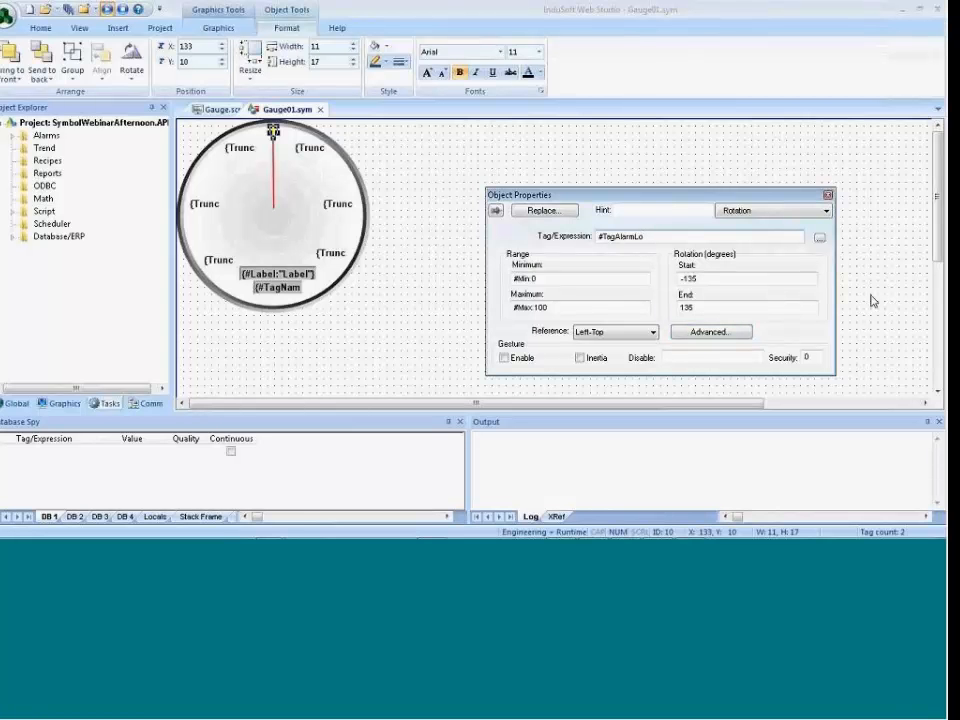
left_click(450, 299)
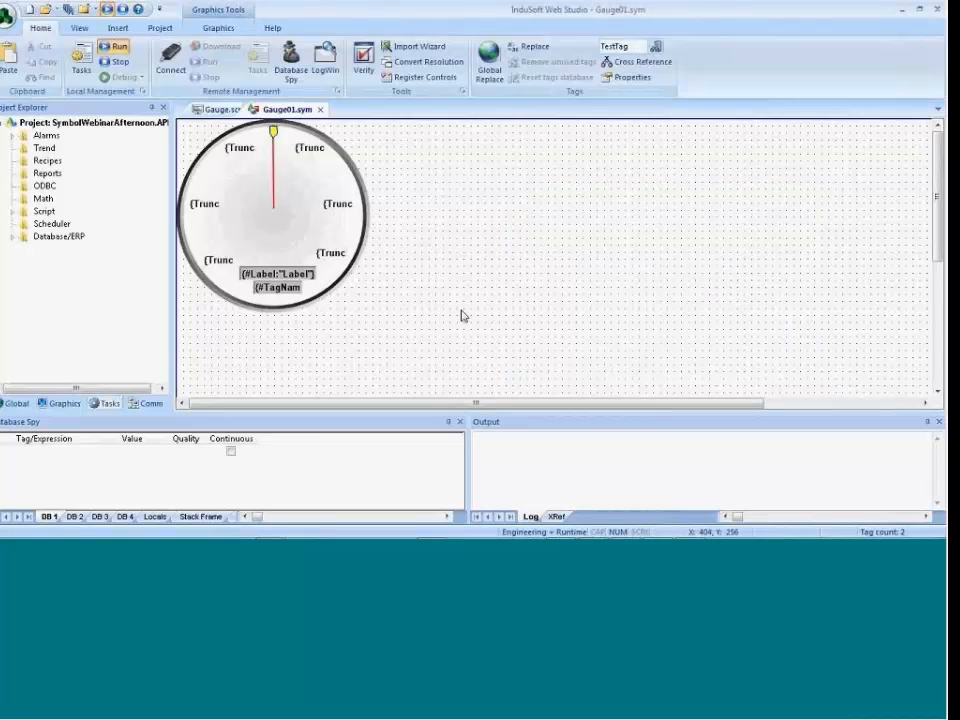
left_click(320, 110)
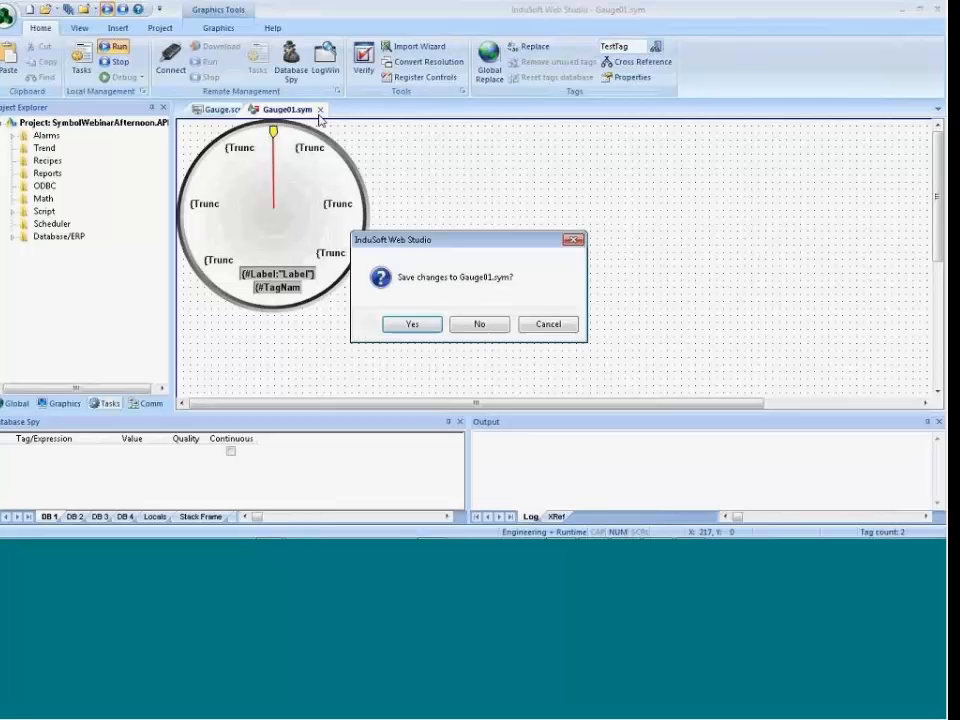
left_click(437, 333)
left_click(466, 316)
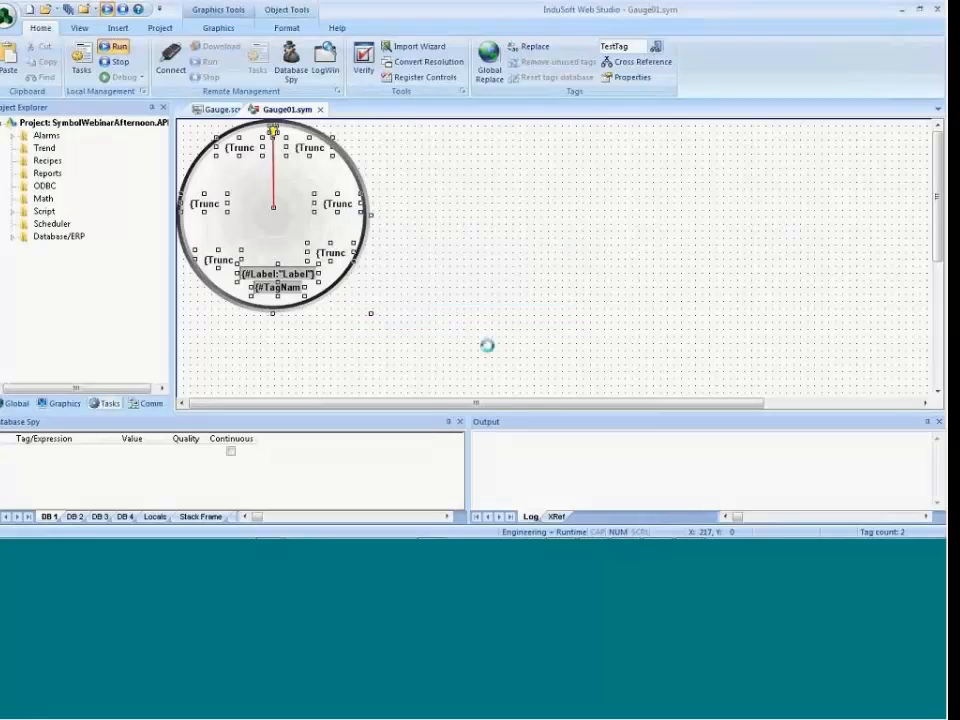
Set the TagAlarmLo property of the gauge on the Gauge screen to TestTag->LoLimit.
double_click(491, 279)
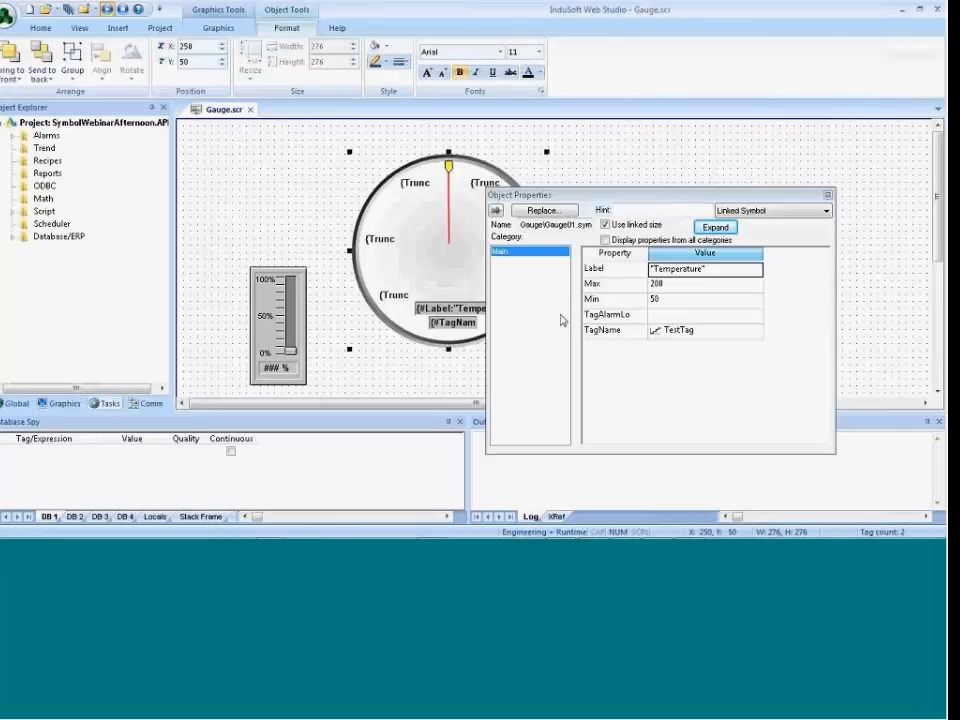
left_click(669, 316)
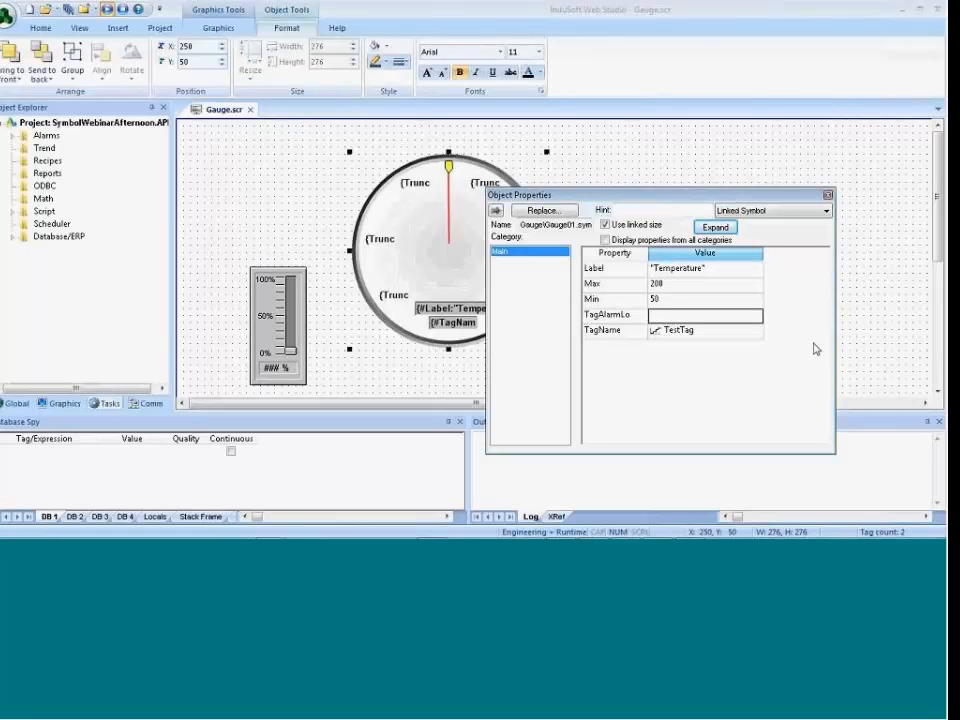
type("Test")
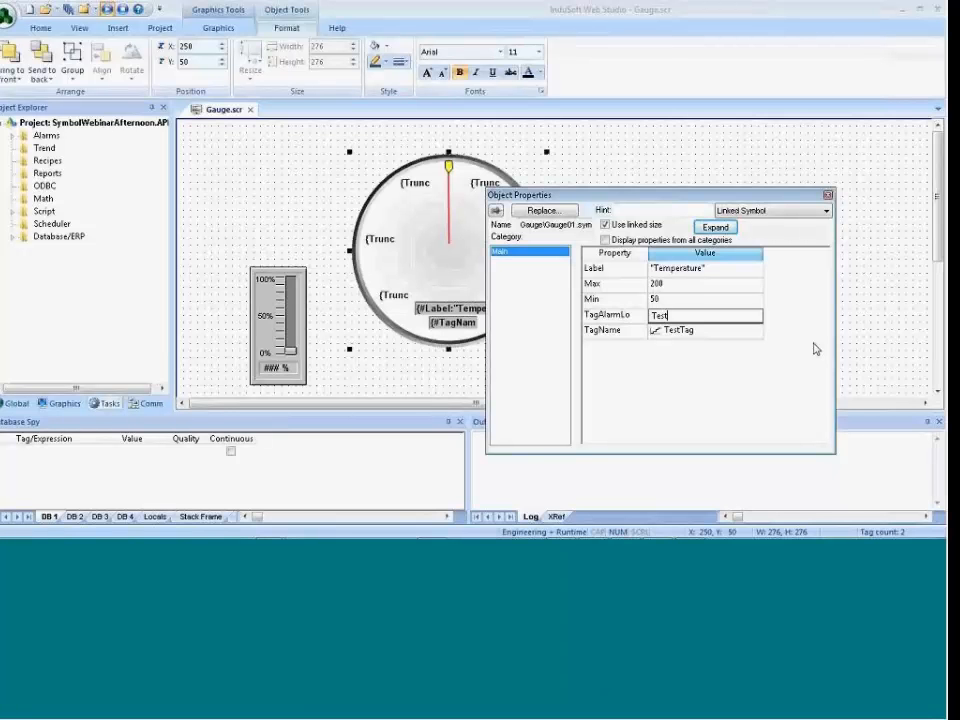
type("Tag->LoLimit")
Set the gauge's Min property to 0 and its Max property to 100.
left_click(675, 299)
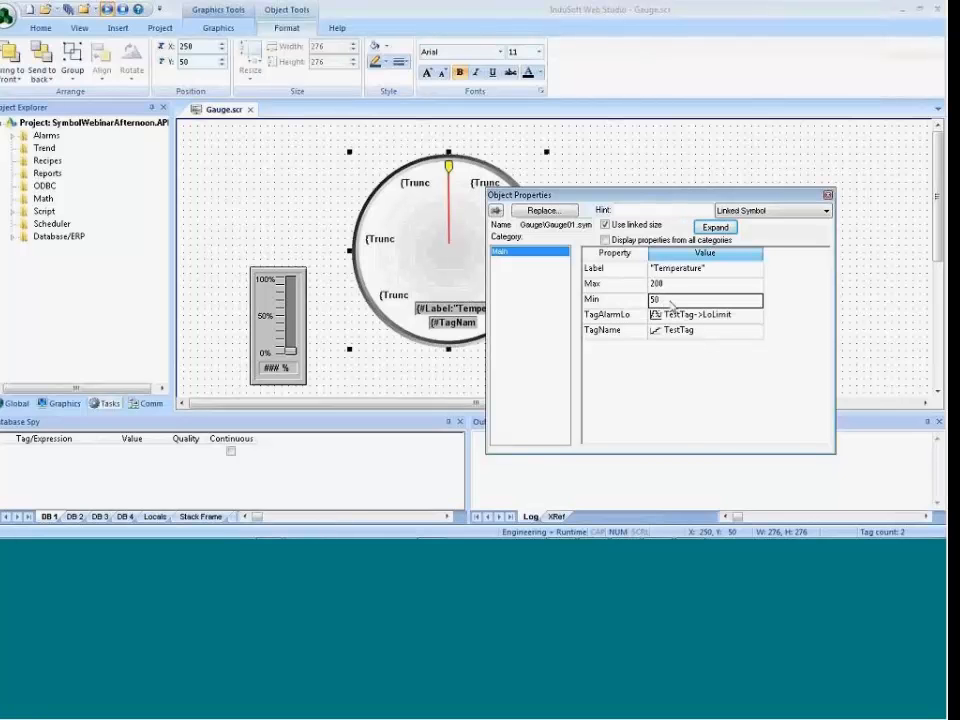
key("BackSpace")
key("BackSpace")
type("0")
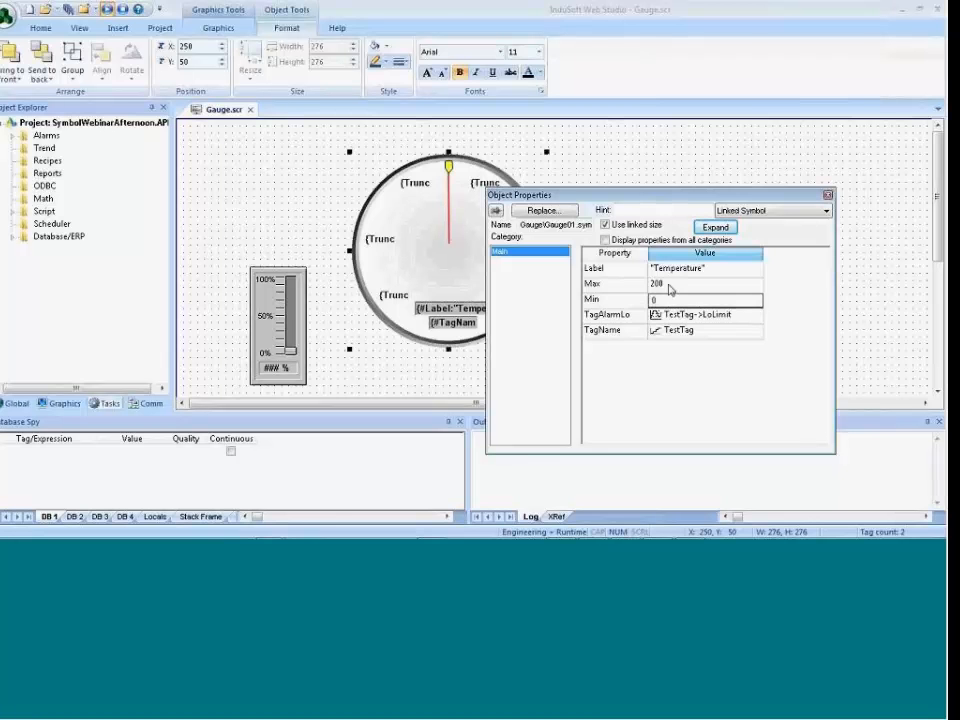
left_click(670, 285)
type("10")
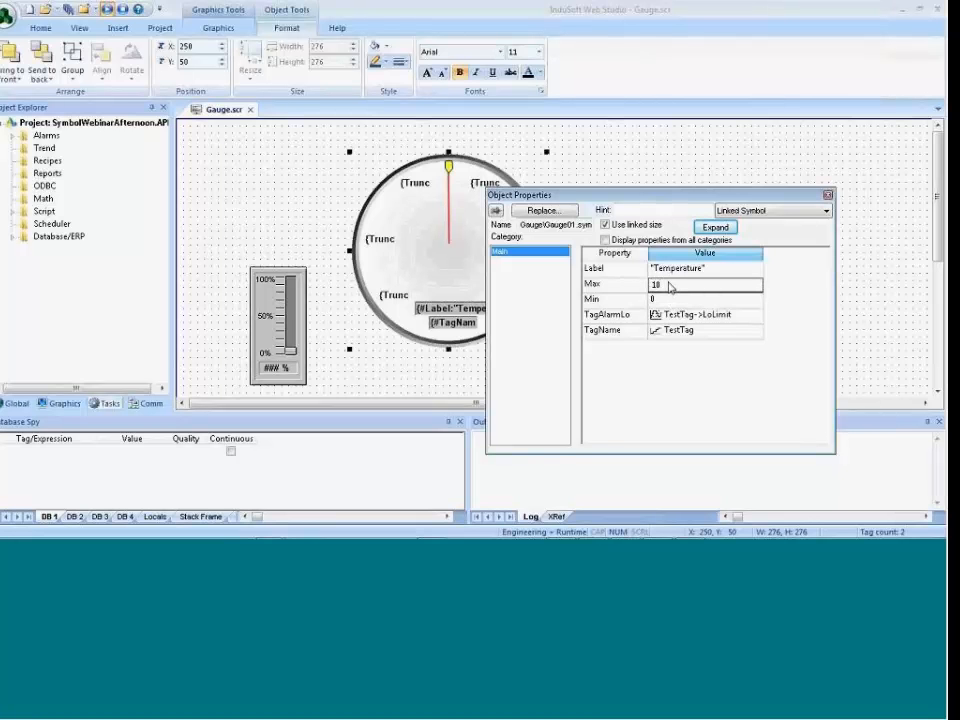
type("0")
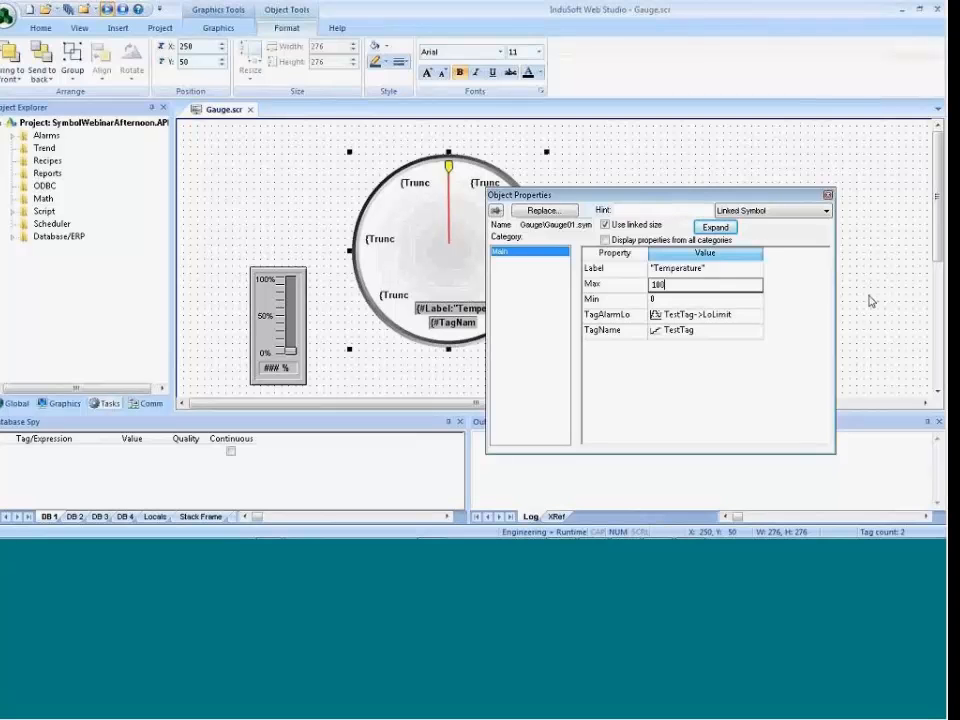
left_click(870, 300)
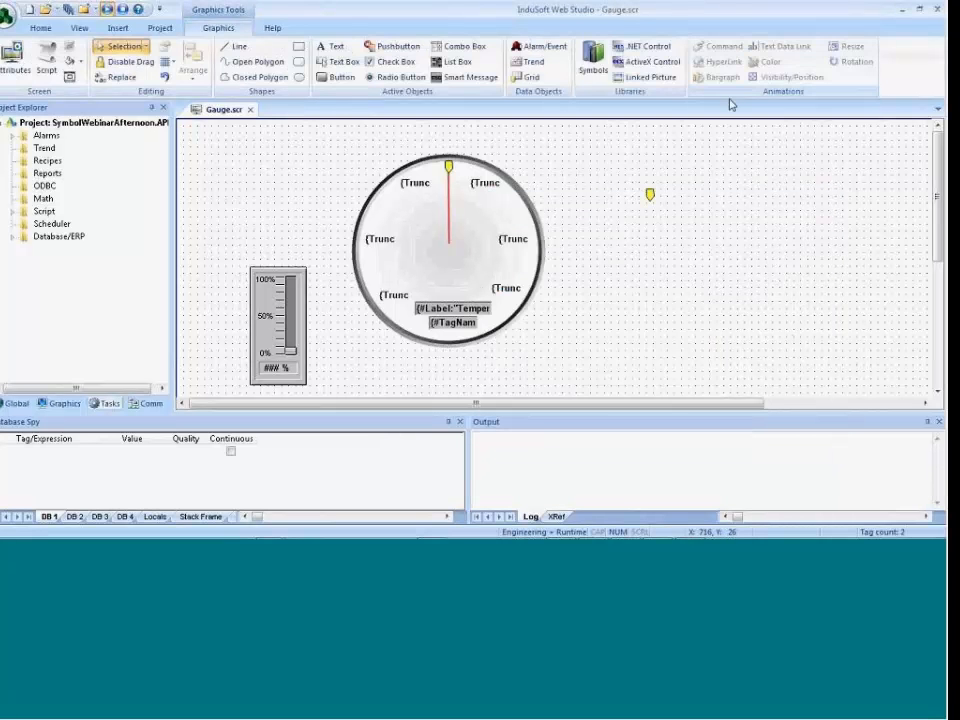
Check the low alarm limit in the alarm properties of TestTag and leave them without changes.
left_click(45, 28)
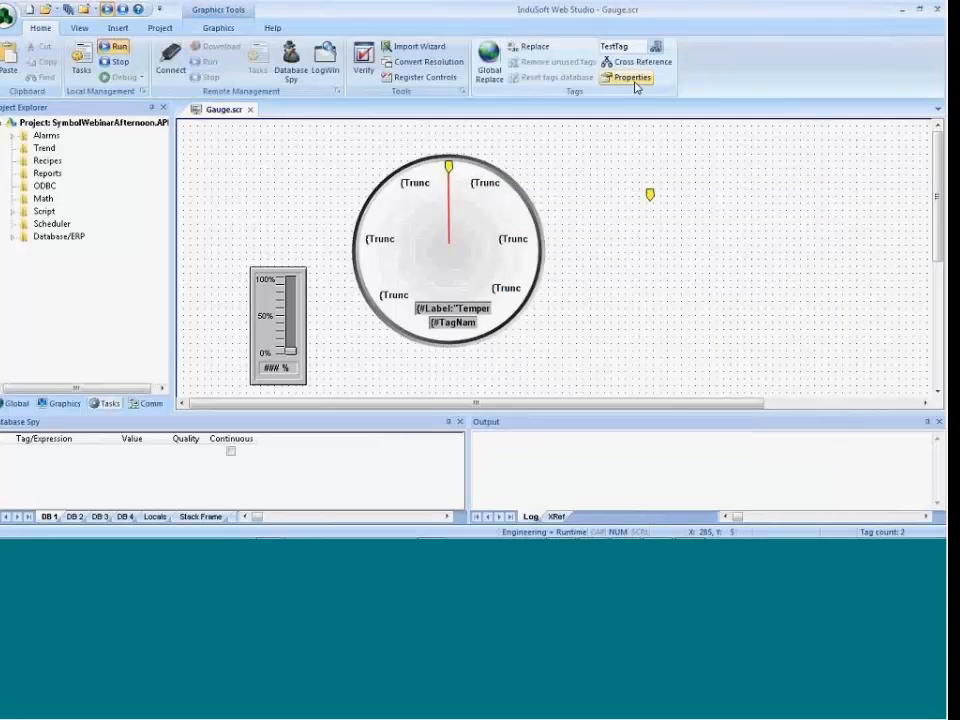
left_click(636, 87)
left_click(386, 170)
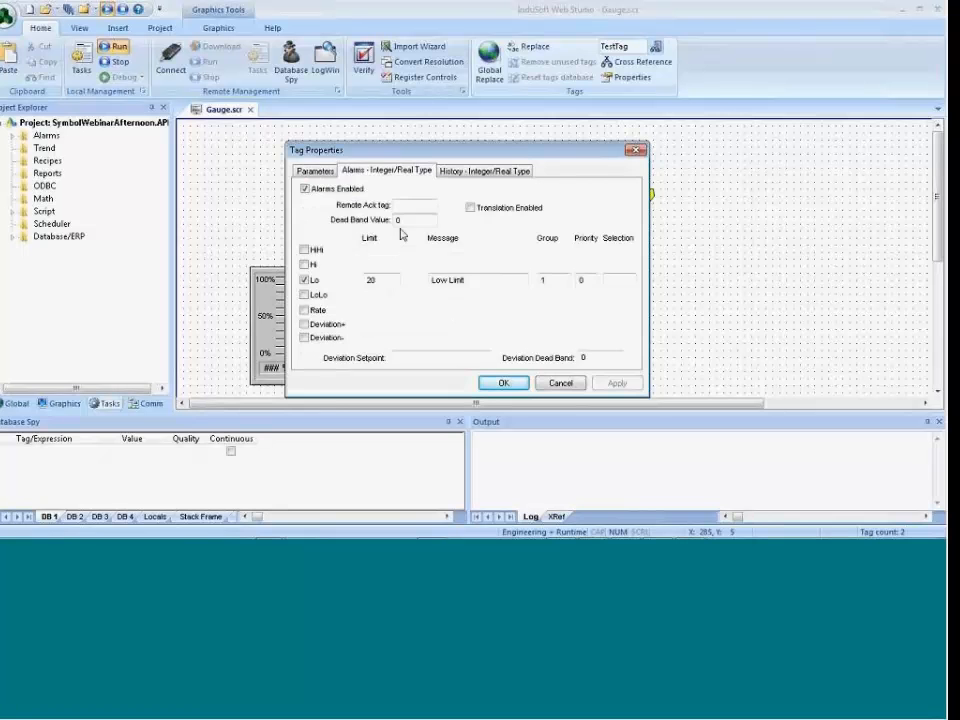
left_click(547, 384)
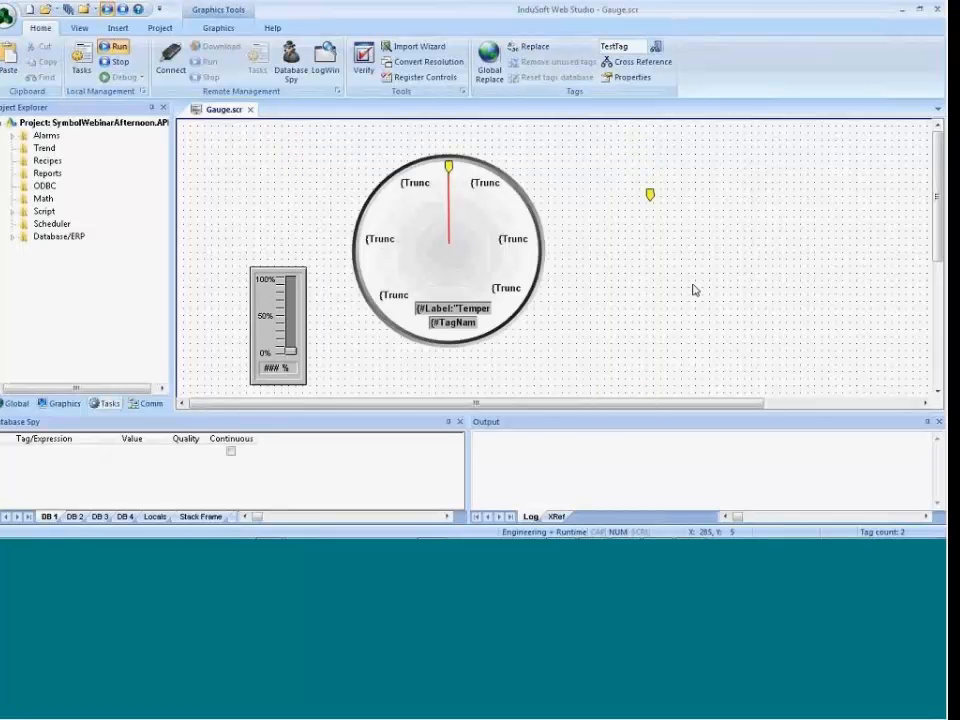
Delete the spare yellow pointer beside the gauge and switch back from the running screen to InduSoft Web Studio.
left_click(652, 197)
key("Delete")
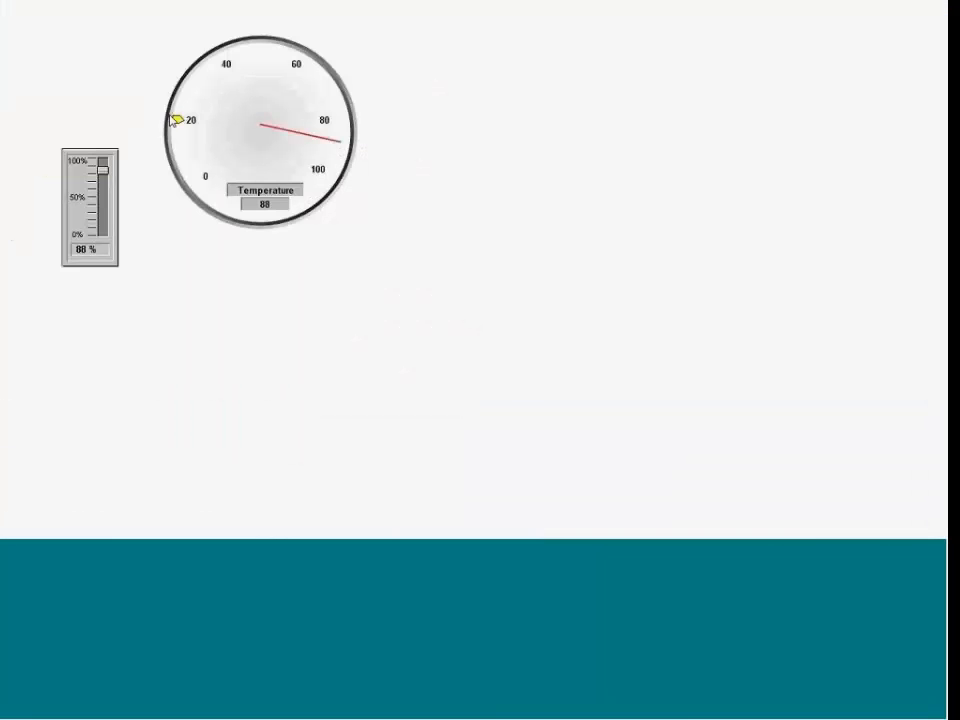
key("alt+Tab")
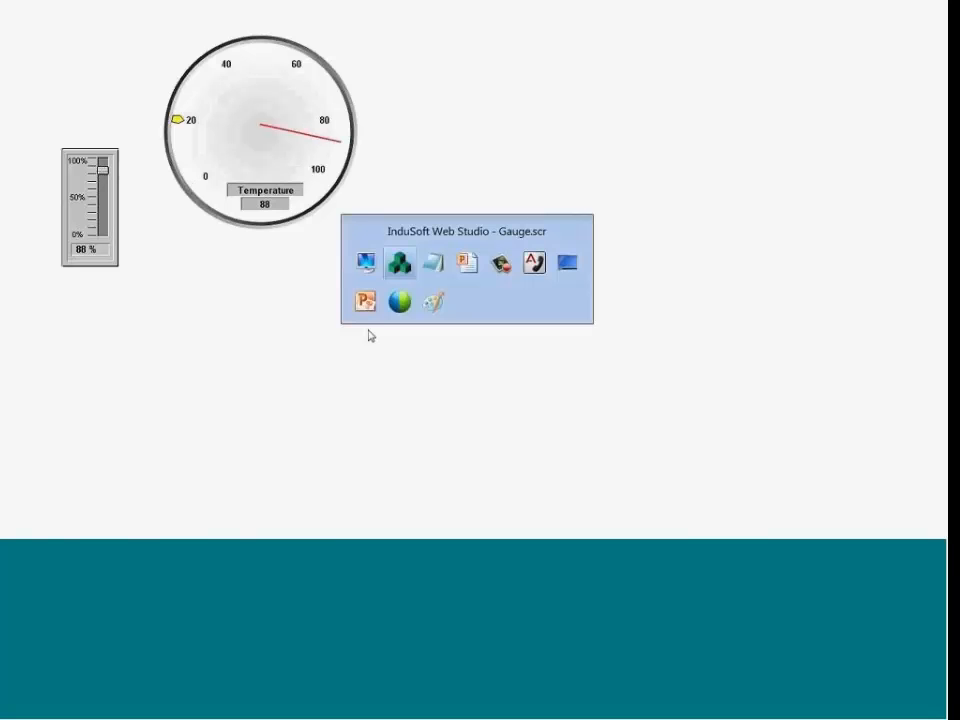
Draw an Alarm/Event control beside the gauge, about 537 wide and 249 high.
left_click(214, 28)
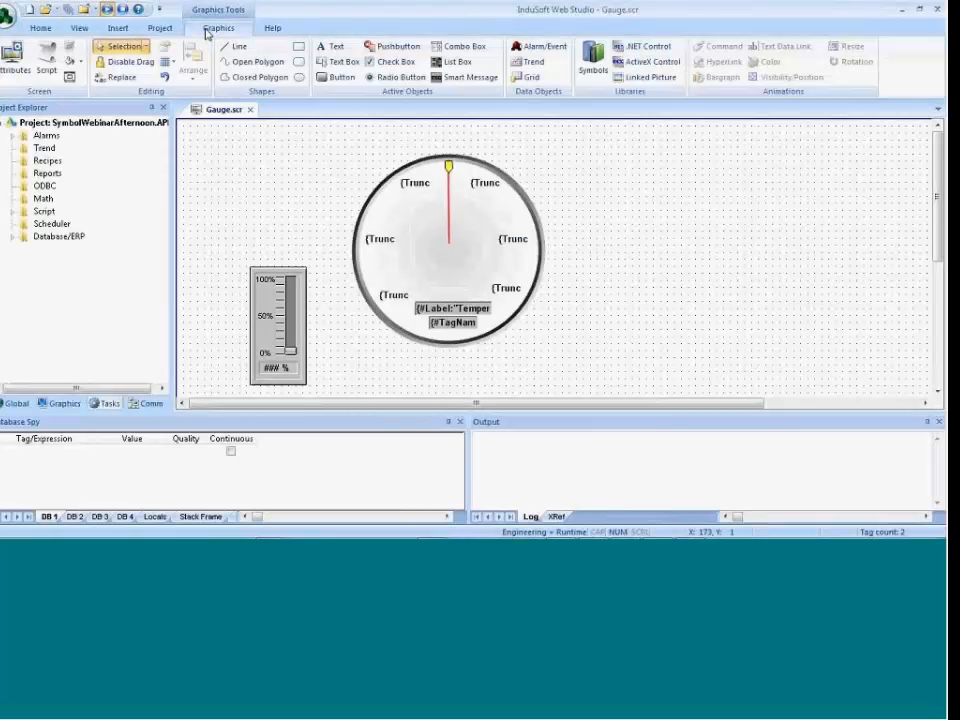
left_click(537, 50)
left_click_drag(566, 146, 931, 324)
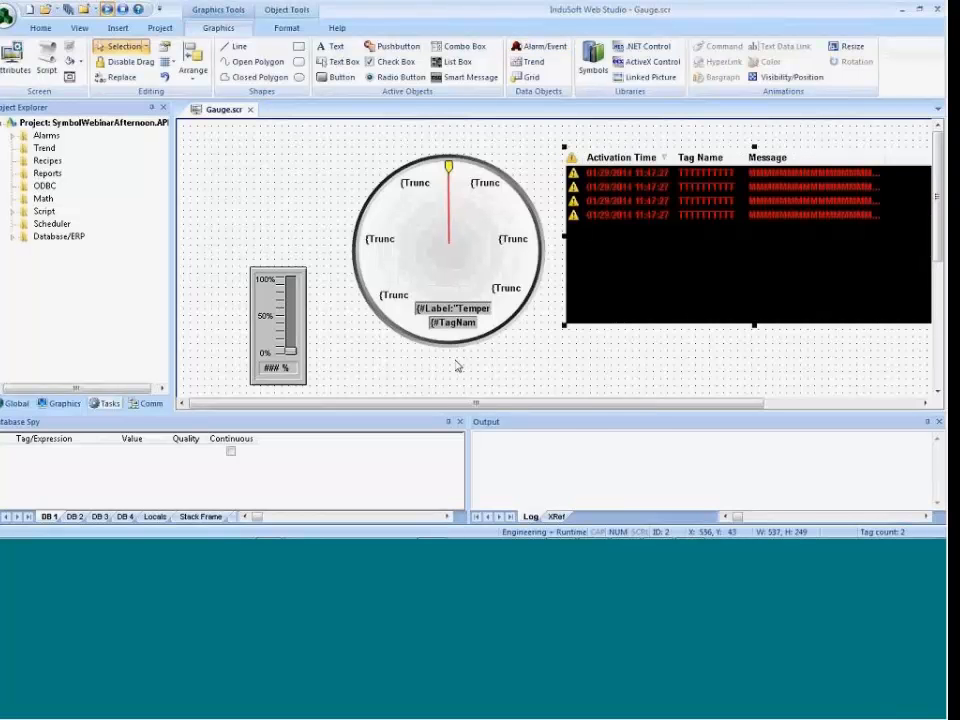
Place a copy of the slider below the gauge at about X 330, Y 350 and open its properties.
scroll(306, 266, "down", 1)
left_click_drag(271, 263, 427, 360)
double_click(427, 360)
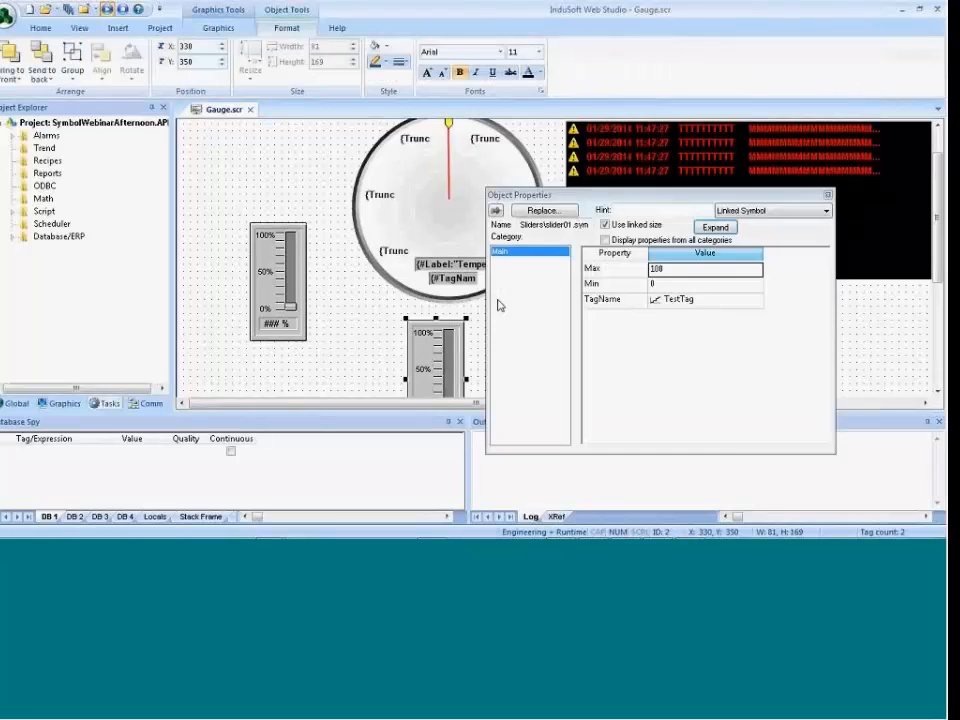
Set the second slider's TagName property to TestTag->LoLimit and close its properties.
left_click(656, 300)
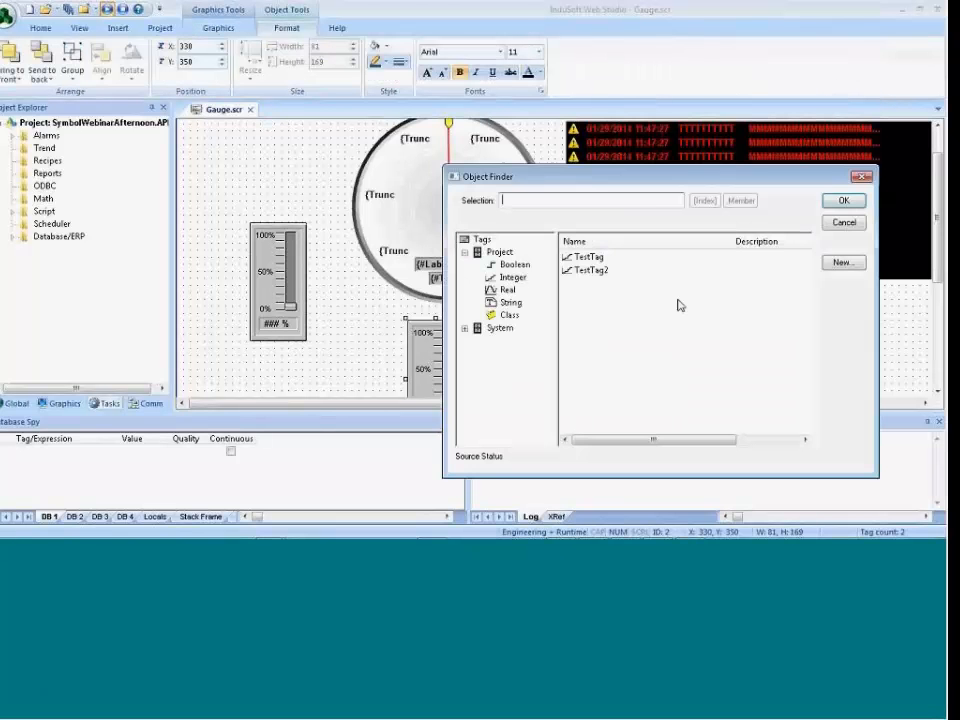
left_click(844, 222)
type("-")
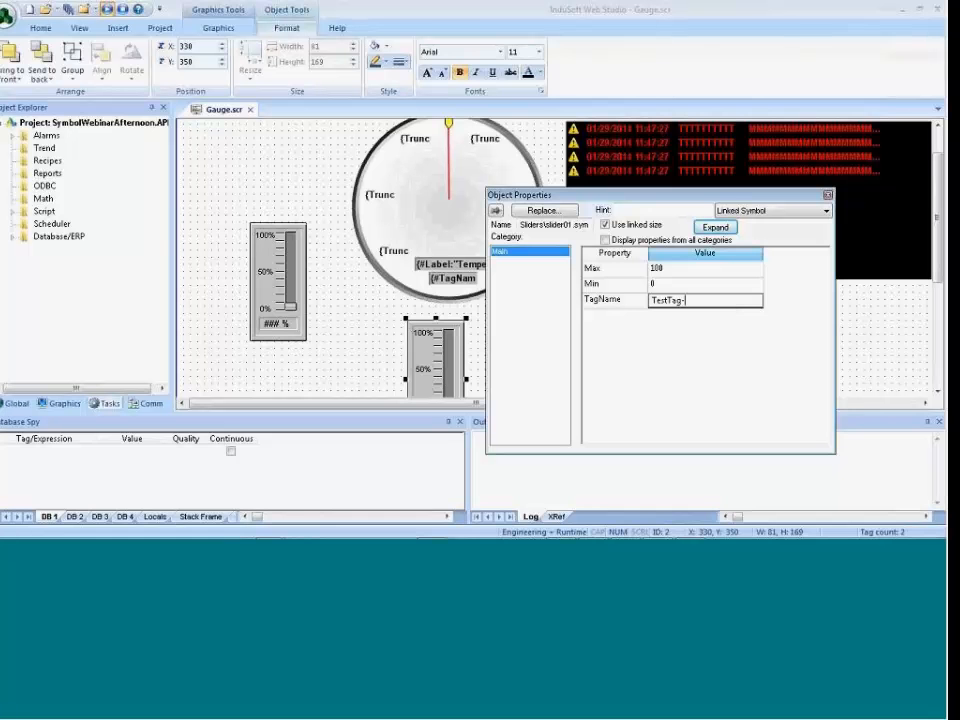
type(">LoLimit")
key("Return")
left_click(518, 334)
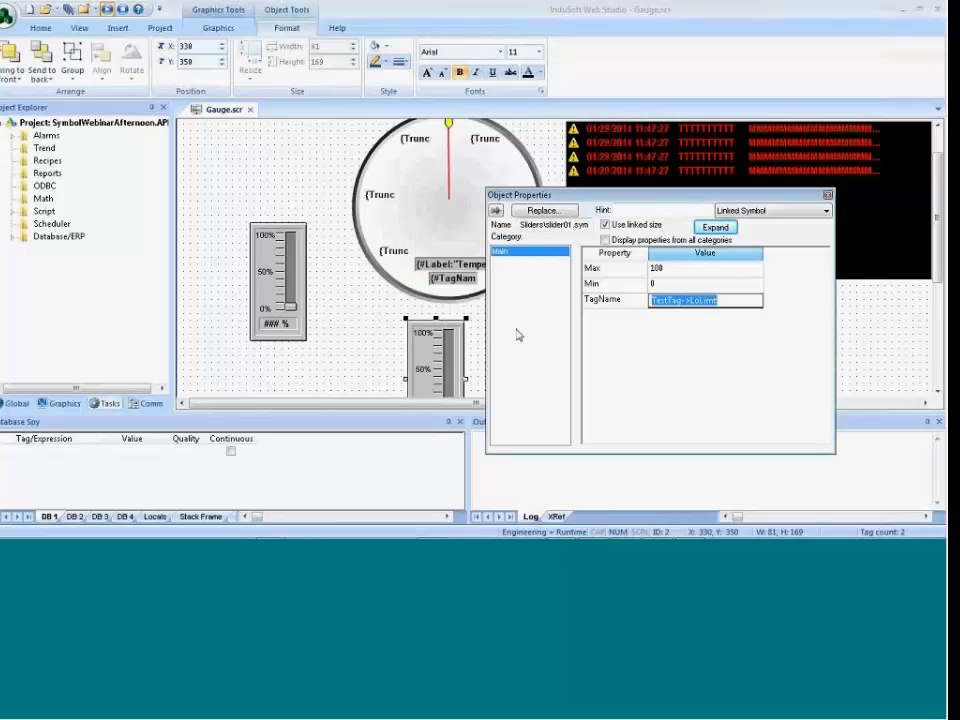
left_click(658, 305)
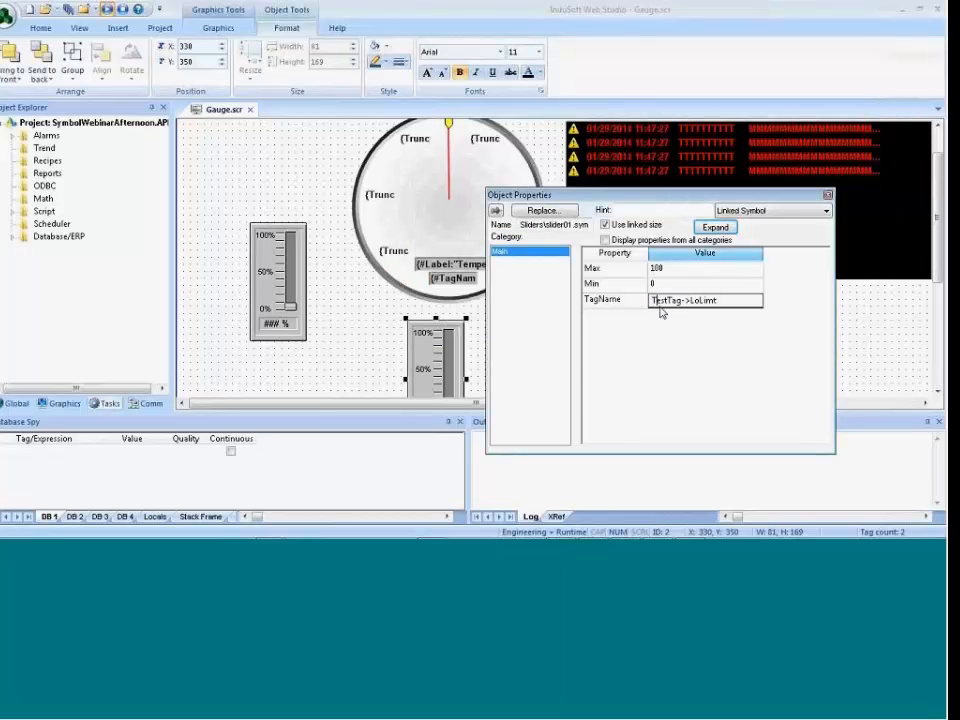
left_click(712, 302)
type("i")
left_click(828, 195)
left_click(615, 291)
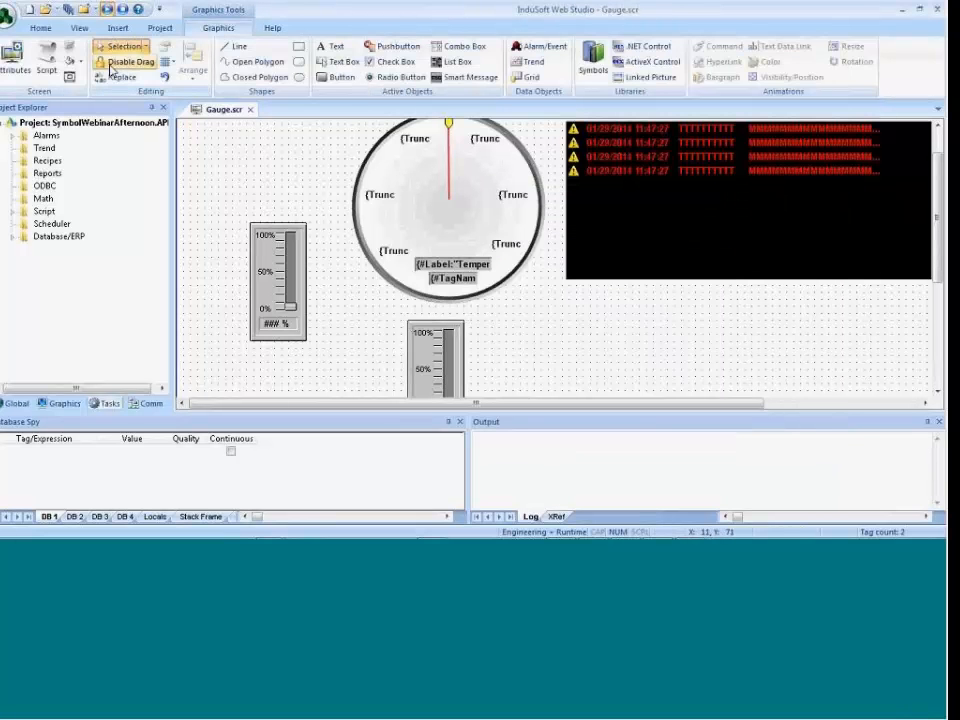
Run the project, raising the temperature slider to 55% and acknowledging the TestTag low-limit alarm.
left_click(107, 10)
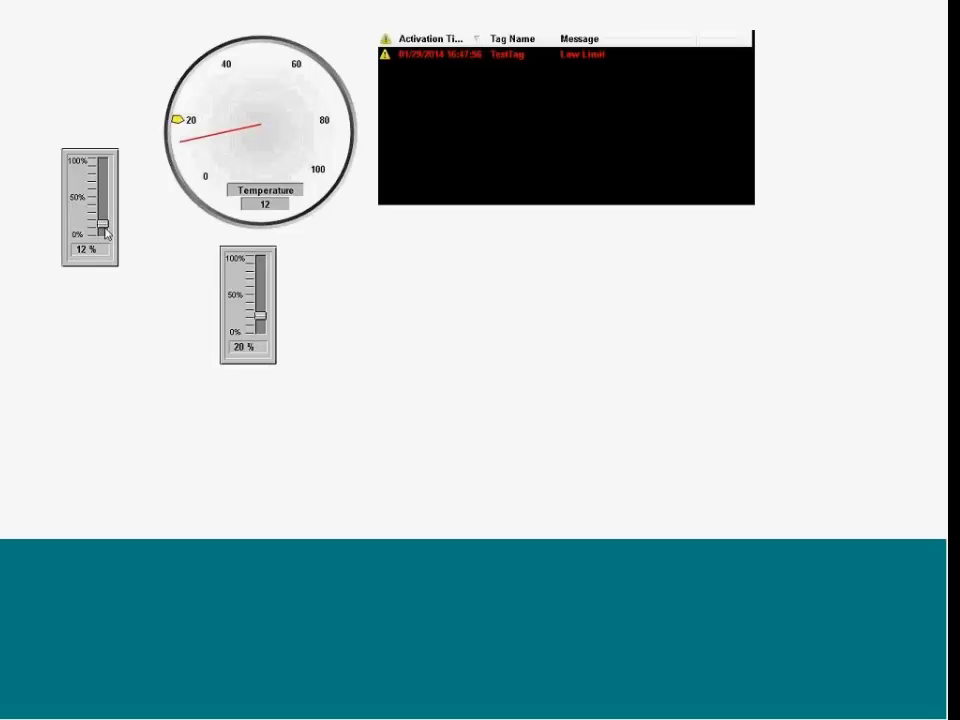
left_click_drag(103, 224, 105, 193)
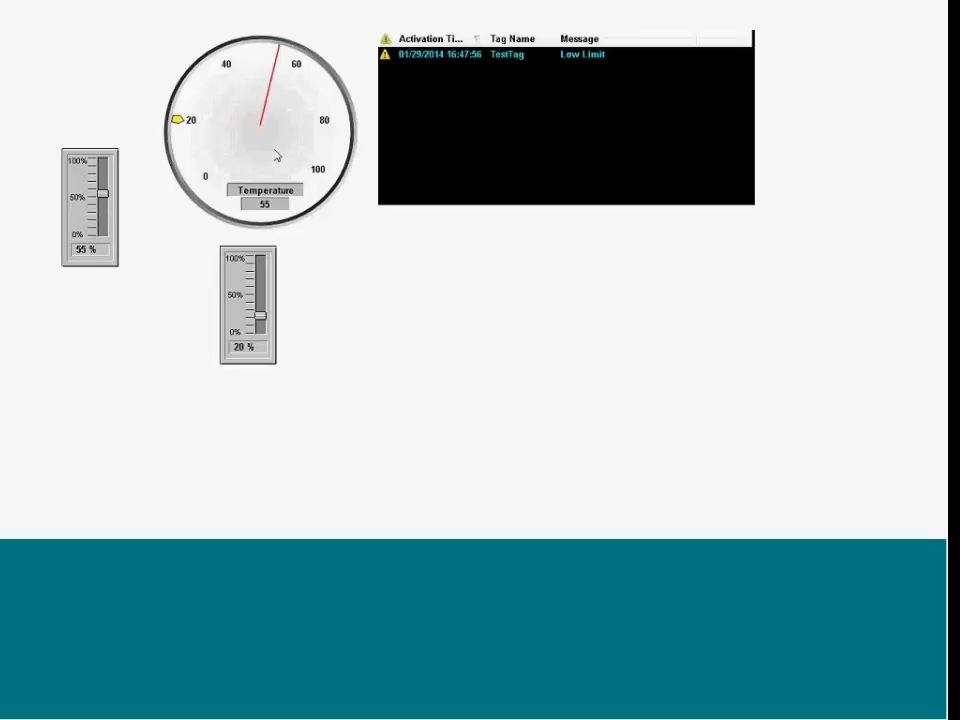
left_click(499, 58)
double_click(501, 61)
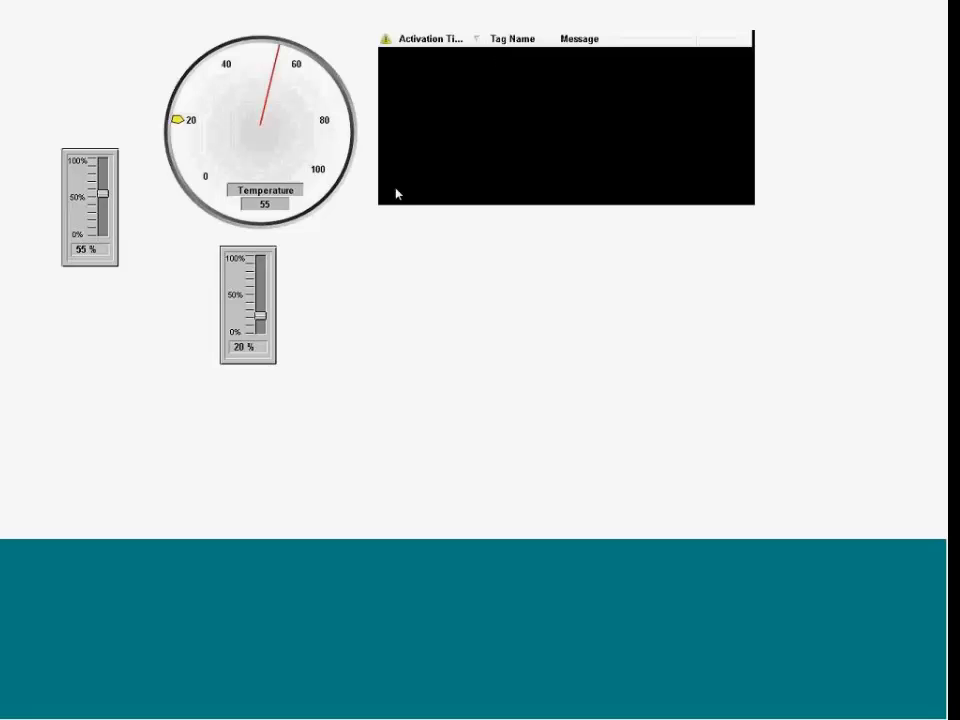
Test the low-limit alarm with the limit slider at 40% and temperature at 37%, ending with the limit at 15%.
left_click_drag(259, 316, 259, 305)
left_click_drag(107, 197, 109, 196)
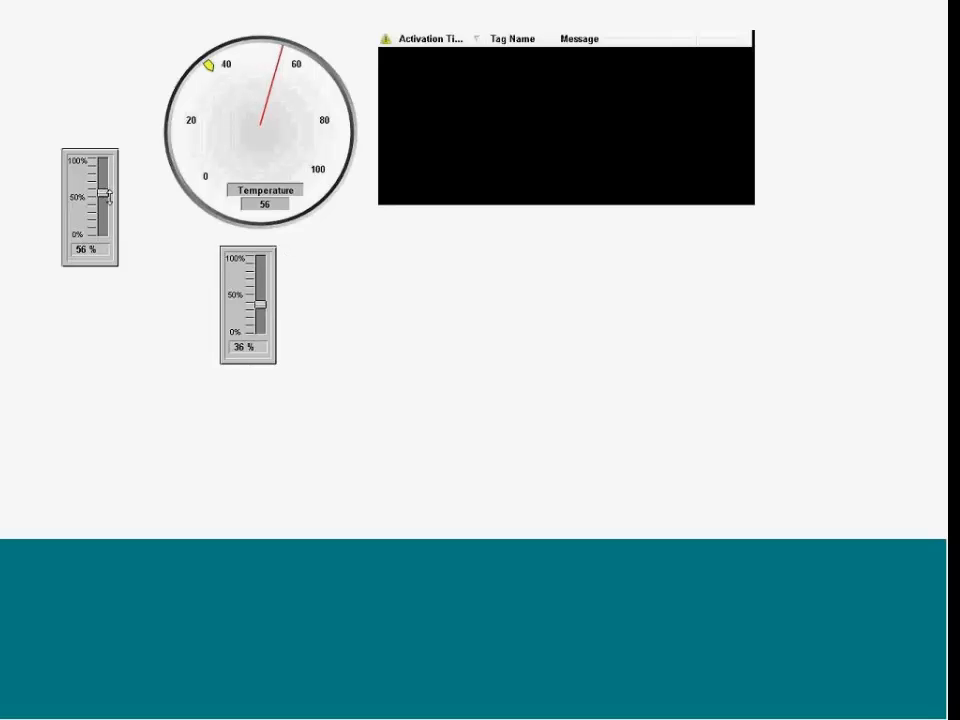
left_click_drag(260, 305, 259, 302)
left_click_drag(104, 194, 104, 206)
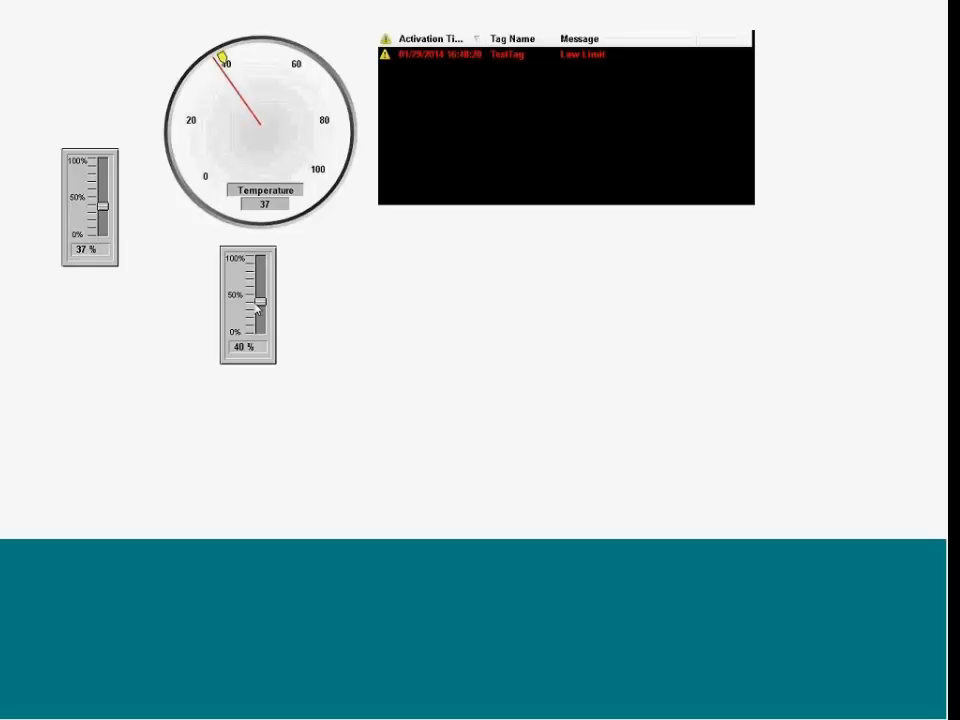
left_click_drag(260, 301, 262, 320)
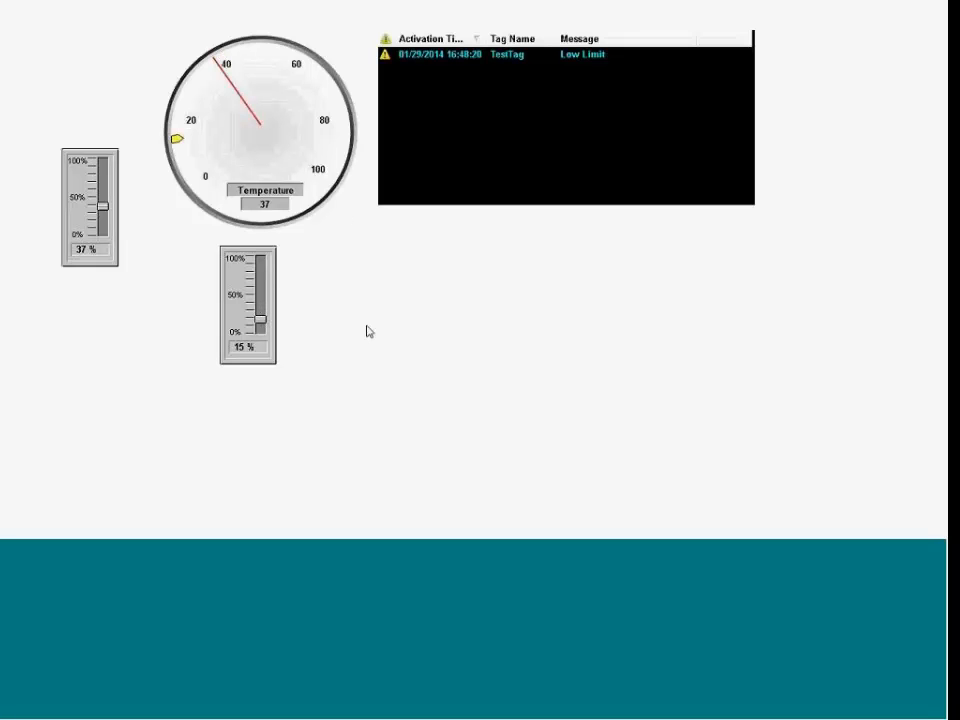
Return to the InduSoft Web Studio editor, close the Gauge.scr screen and expand the Alarms folder.
key("alt+Tab")
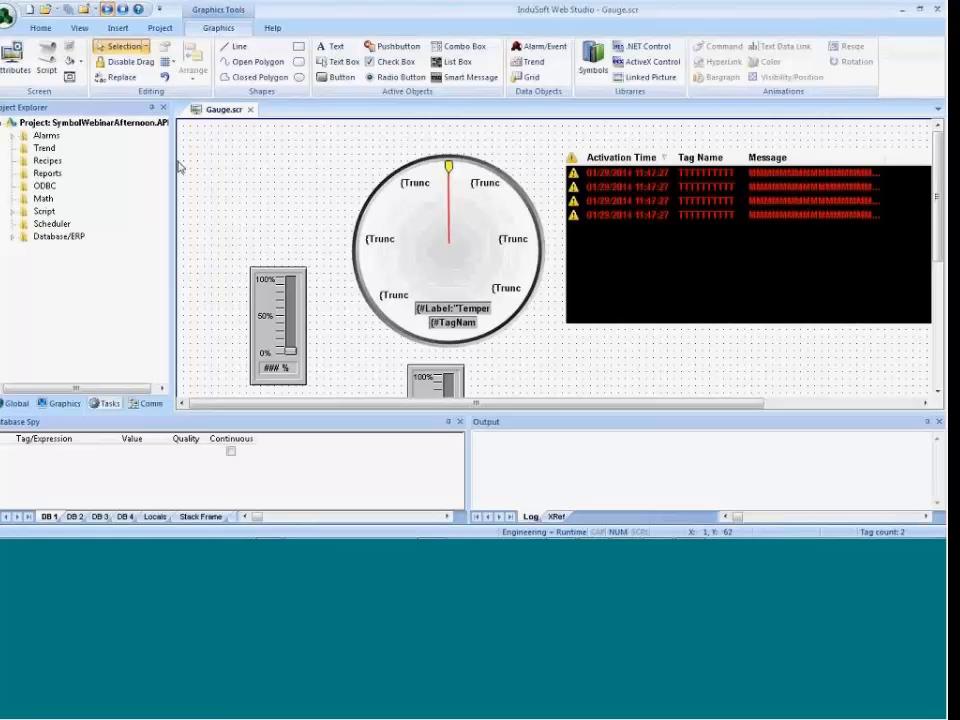
right_click(236, 112)
left_click(211, 197)
left_click(250, 109)
double_click(46, 135)
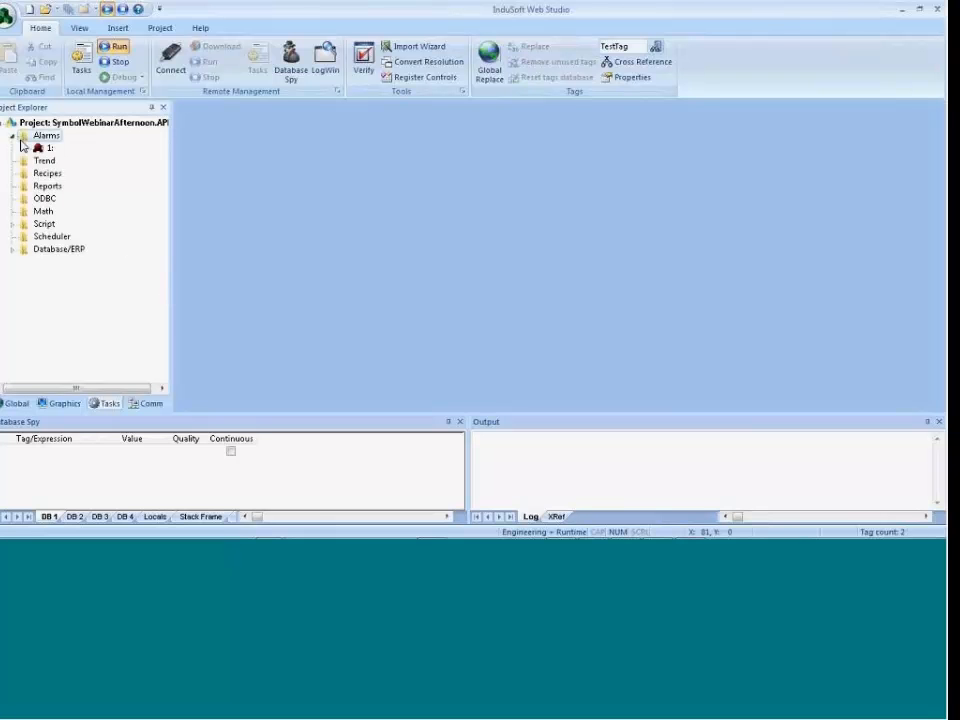
Switch to the running PowerPoint slide show of SymbolWebinarJan2014.pptx to view the Agenda slide.
mouse_move(512, 519)
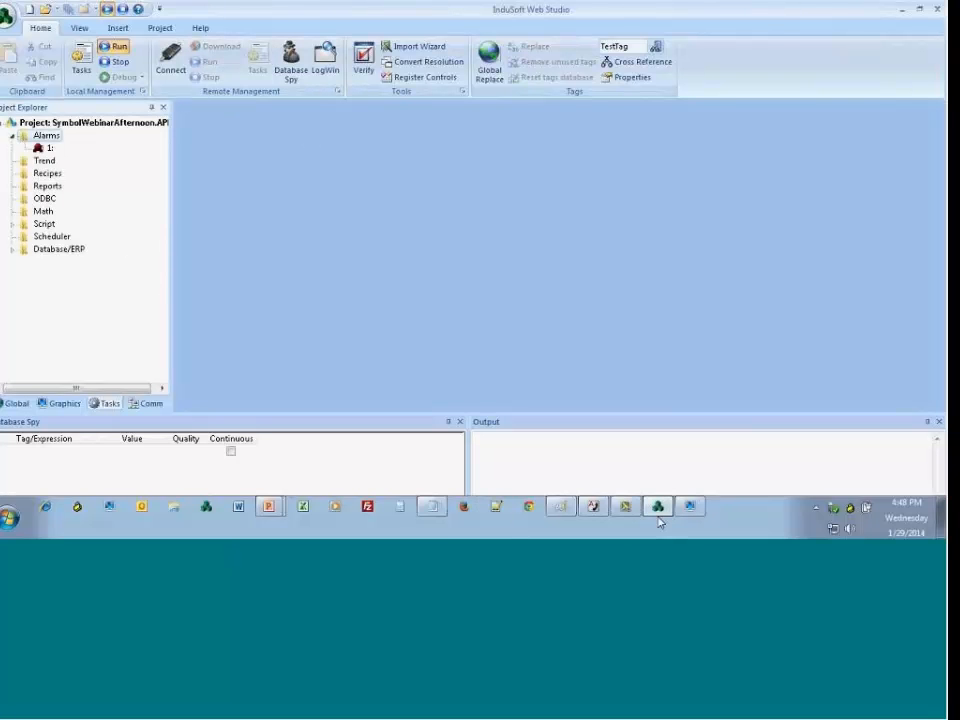
mouse_move(272, 514)
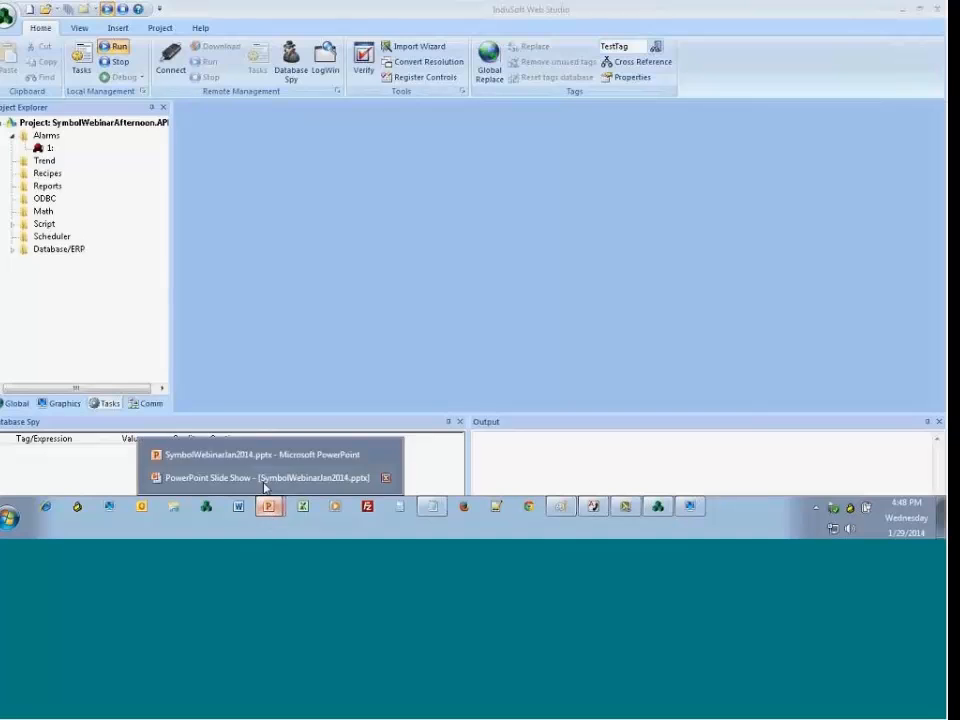
left_click(268, 476)
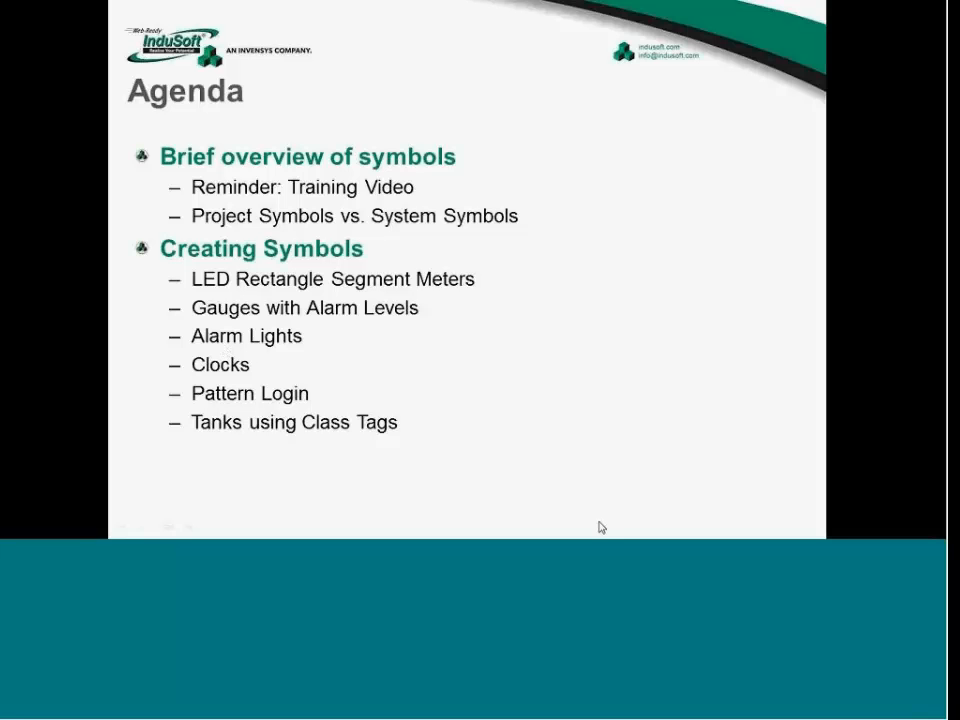
Copy the selected red alarm light image in Paint and return to InduSoft Web Studio.
key("super")
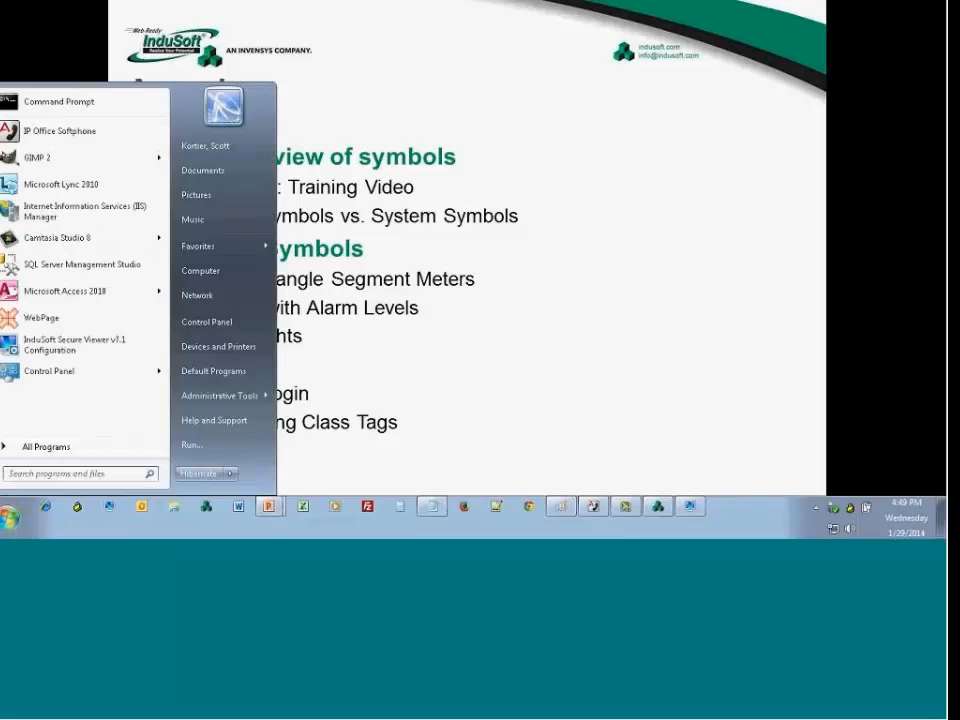
left_click(593, 507)
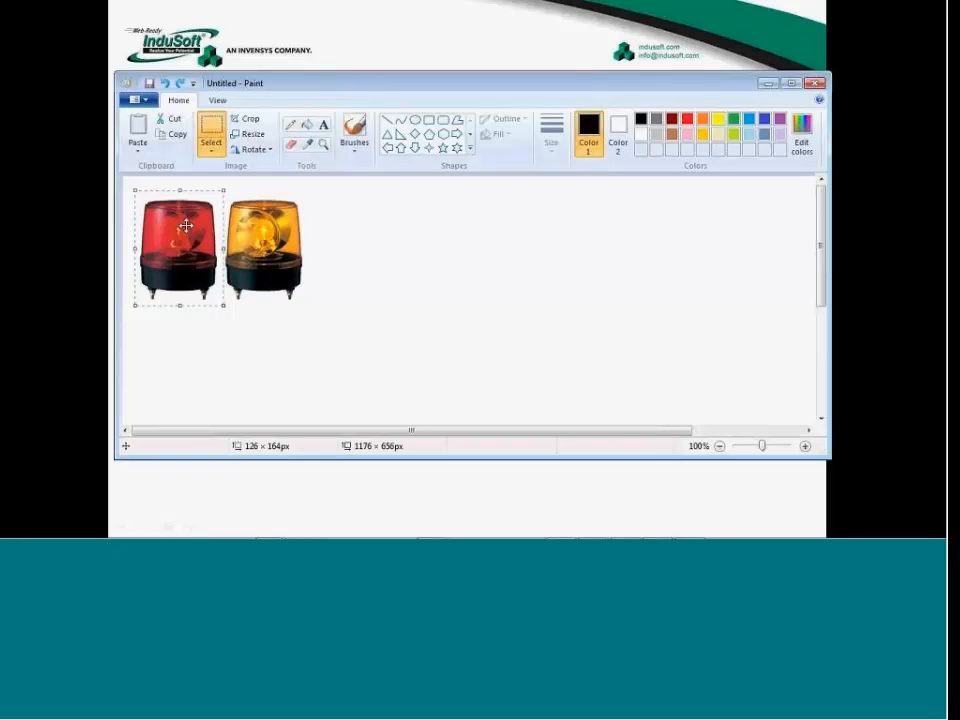
left_click(171, 137)
key("alt+Tab")
key("alt+Tab")
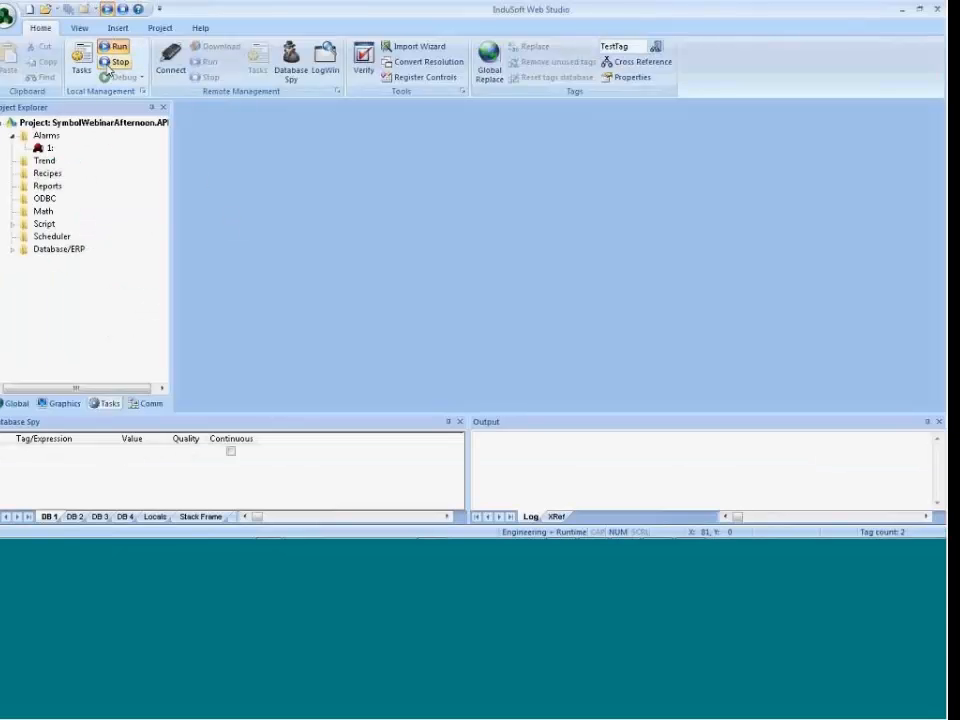
Stop the running project and create a new screen with the default attributes.
left_click(112, 63)
left_click(64, 402)
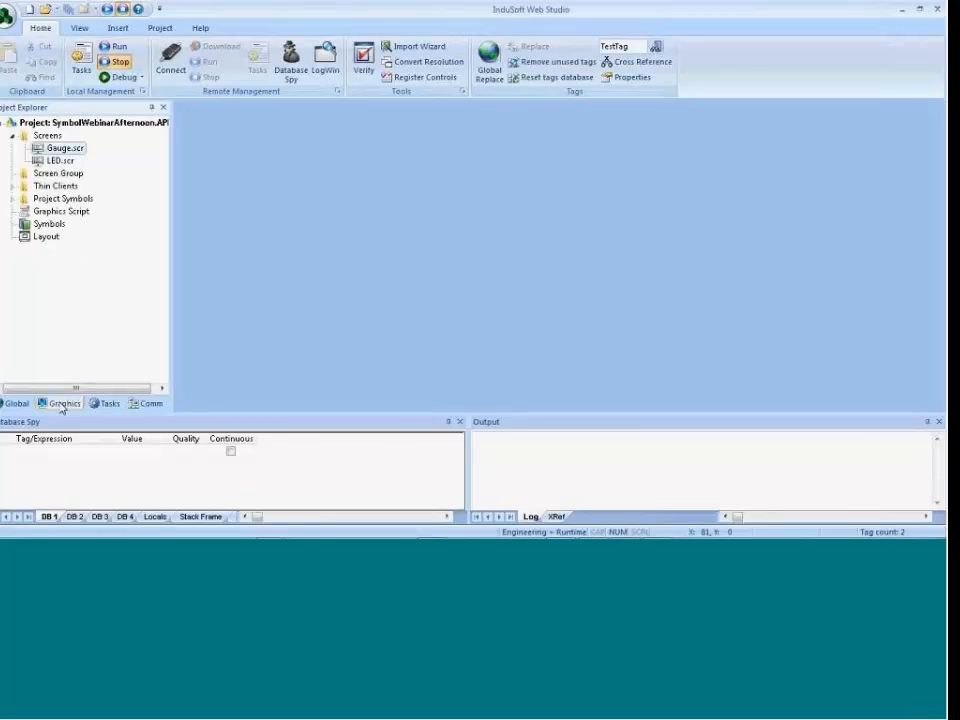
right_click(47, 137)
left_click(76, 146)
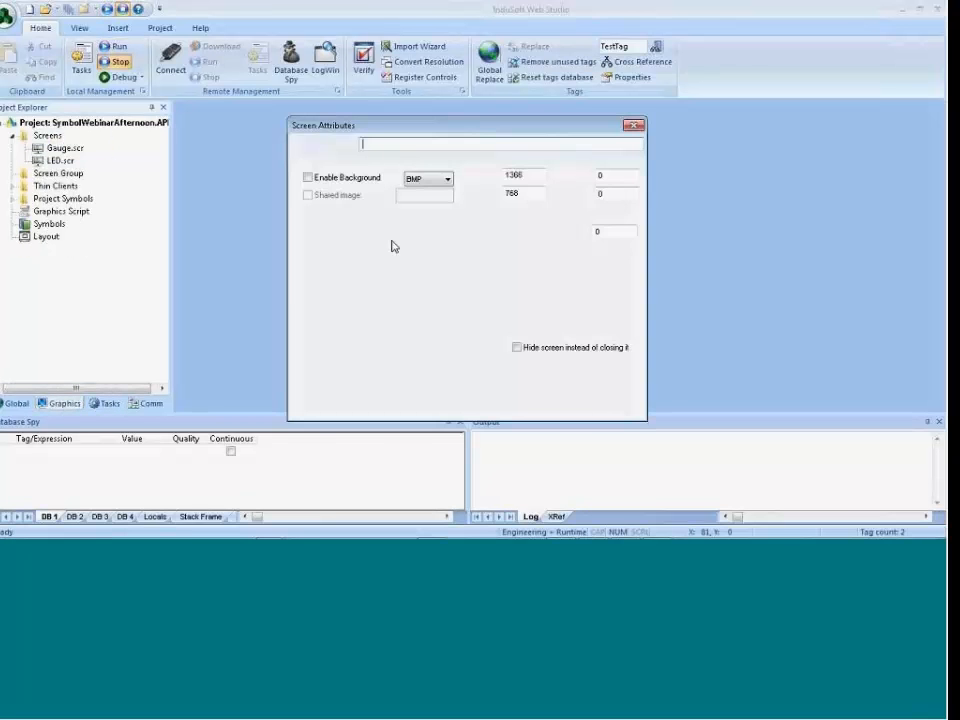
left_click(559, 405)
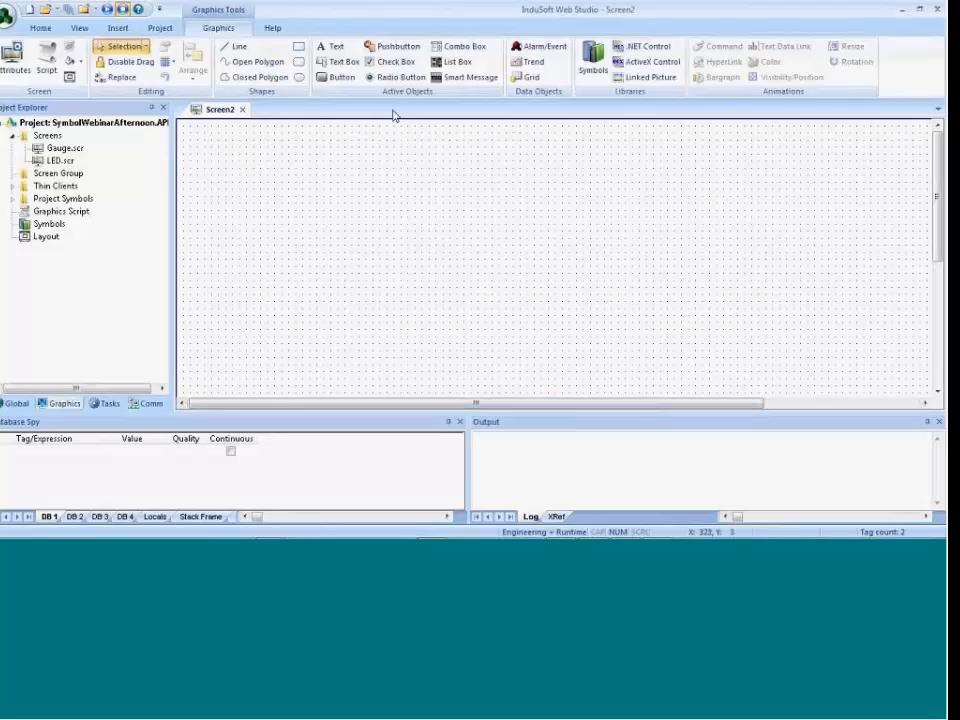
Paste the red alarm light onto the new screen, placing it near the upper middle and enlarging it to about 216 × 282.
key("ctrl+v")
left_click_drag(236, 182, 427, 188)
left_click_drag(463, 264, 525, 317)
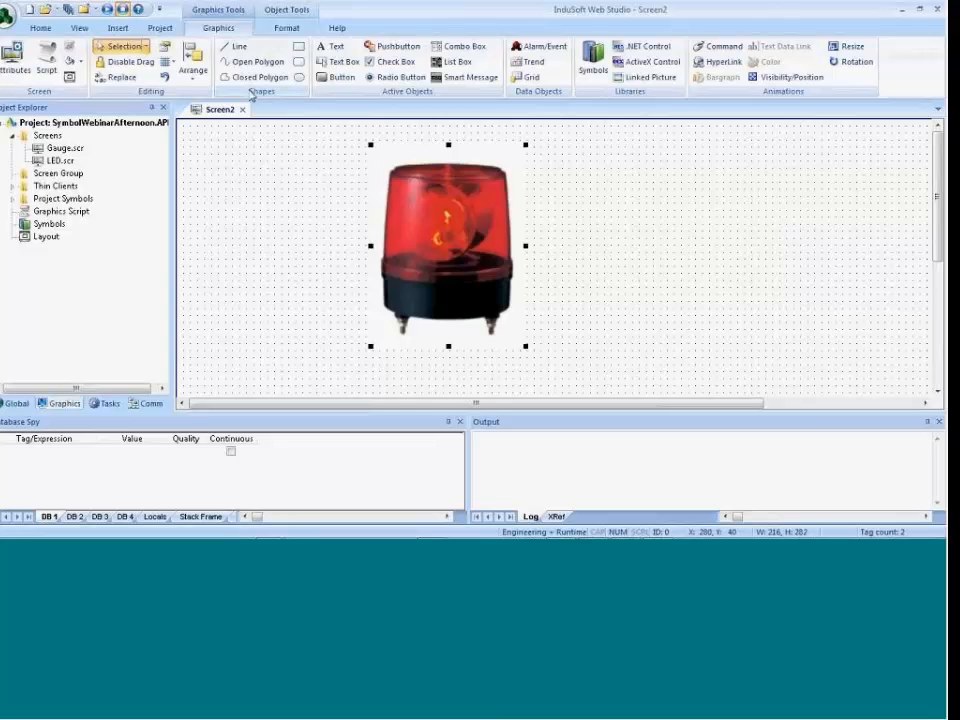
Trace the red lens of the alarm light with a closed polygon about 191 wide and 176 high.
left_click(256, 77)
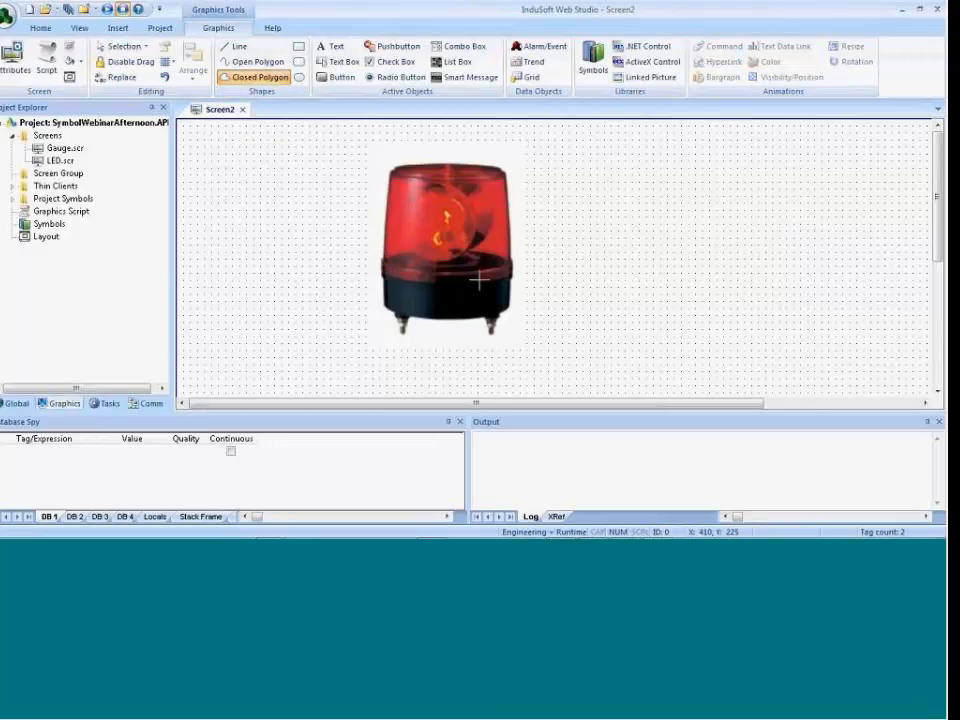
left_click(380, 272)
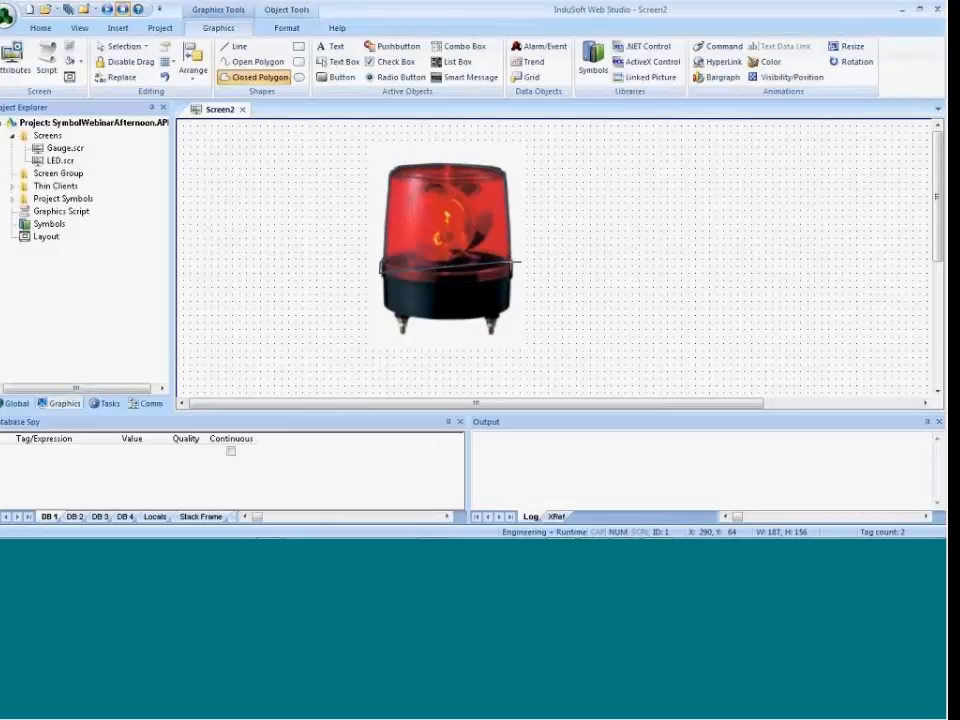
left_click(515, 272)
Give the lens polygon a solid black border of weight 1 and a bright red background fill.
right_click(392, 274)
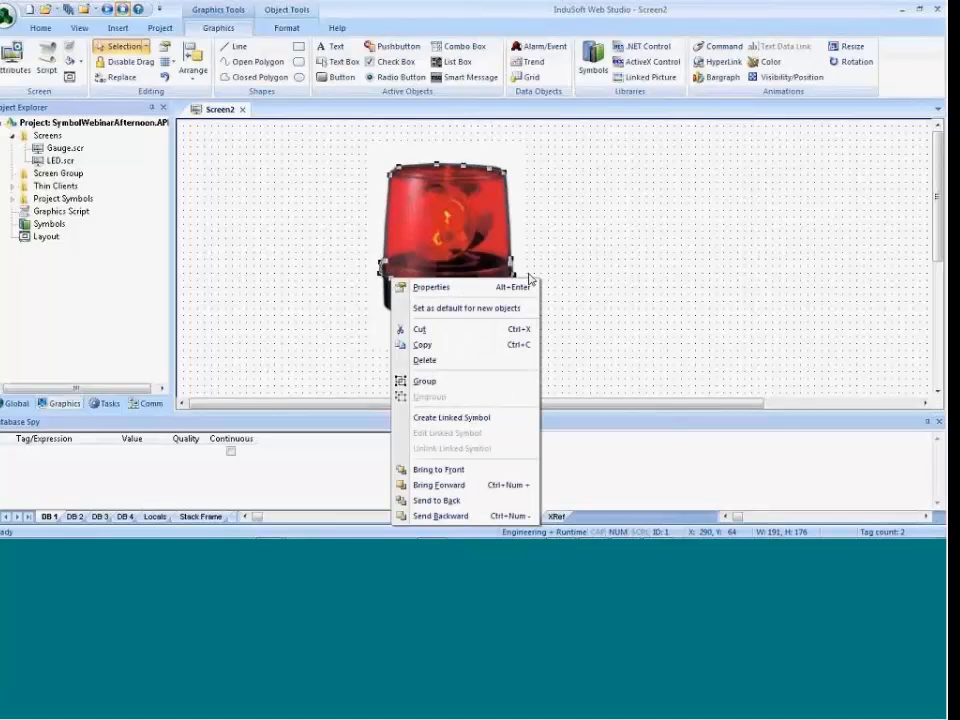
left_click(400, 286)
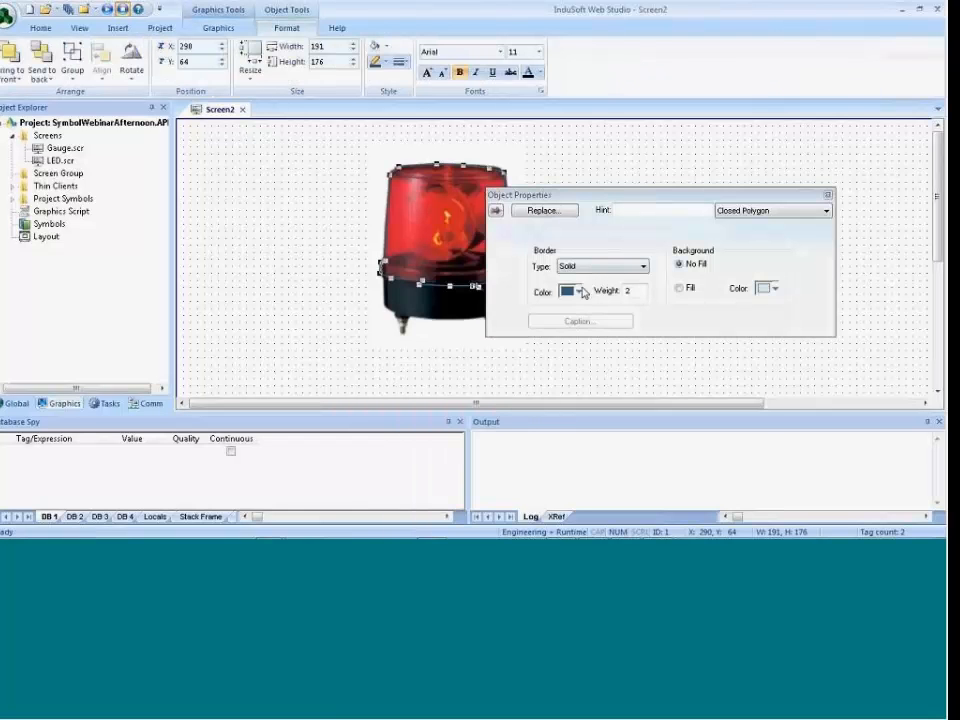
left_click(577, 291)
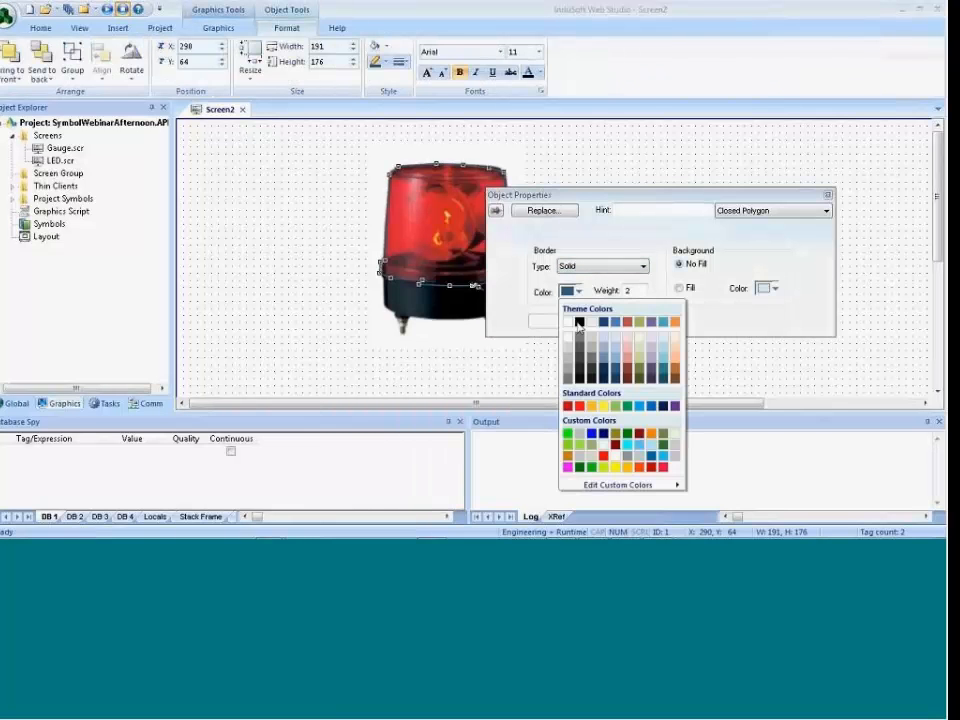
left_click(579, 322)
left_click(645, 294)
left_click(679, 290)
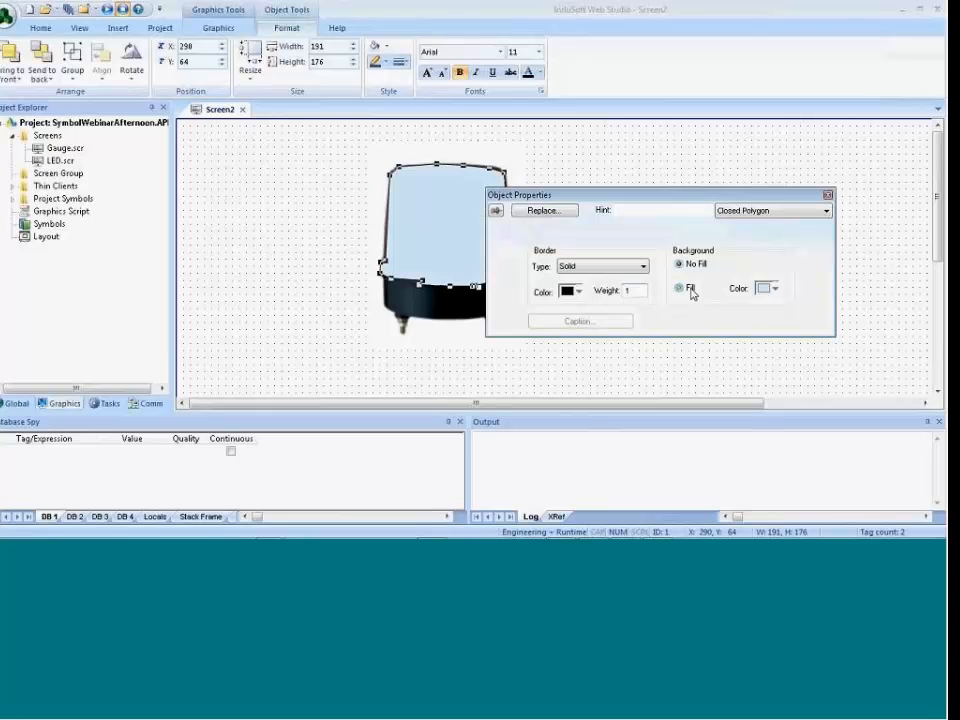
left_click(774, 289)
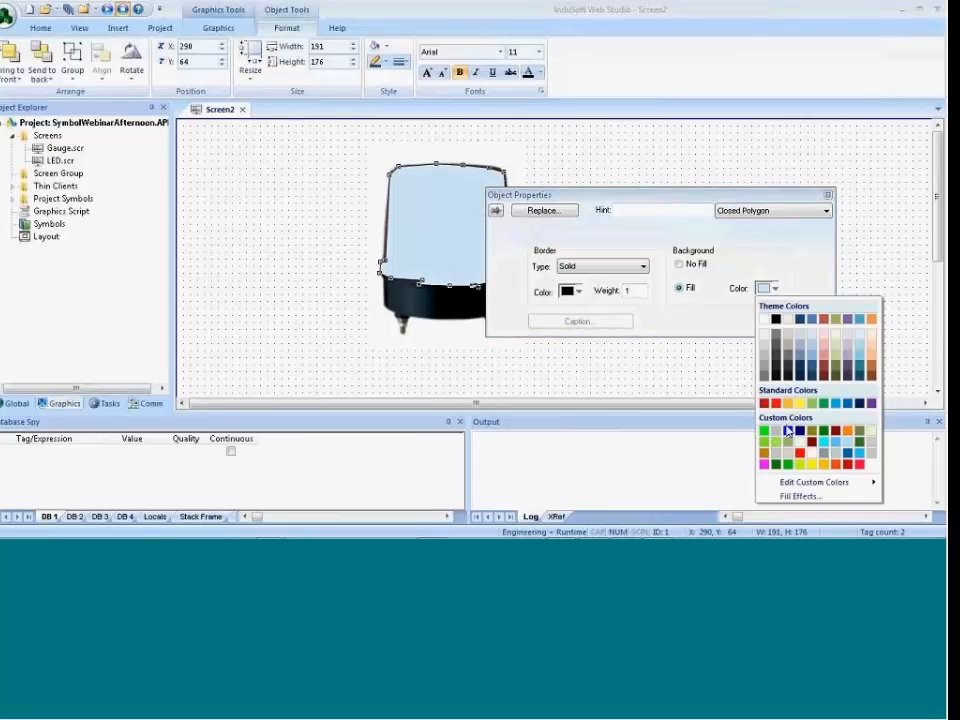
left_click(800, 452)
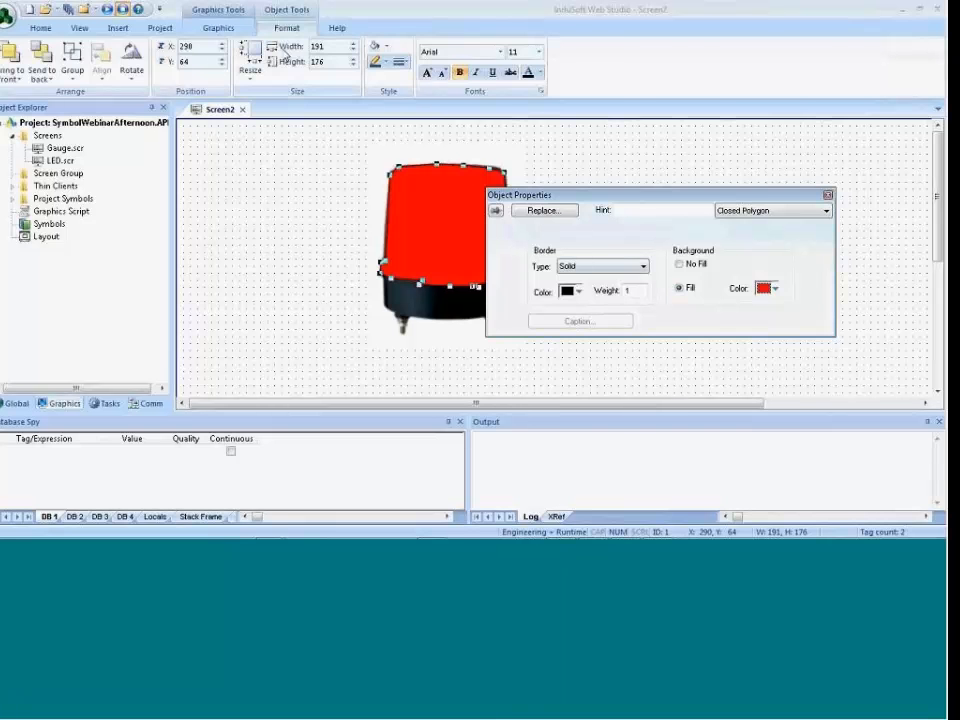
Add a Visibility/Position animation to the red lens polygon with its Visibility expression set to 8.
left_click(218, 28)
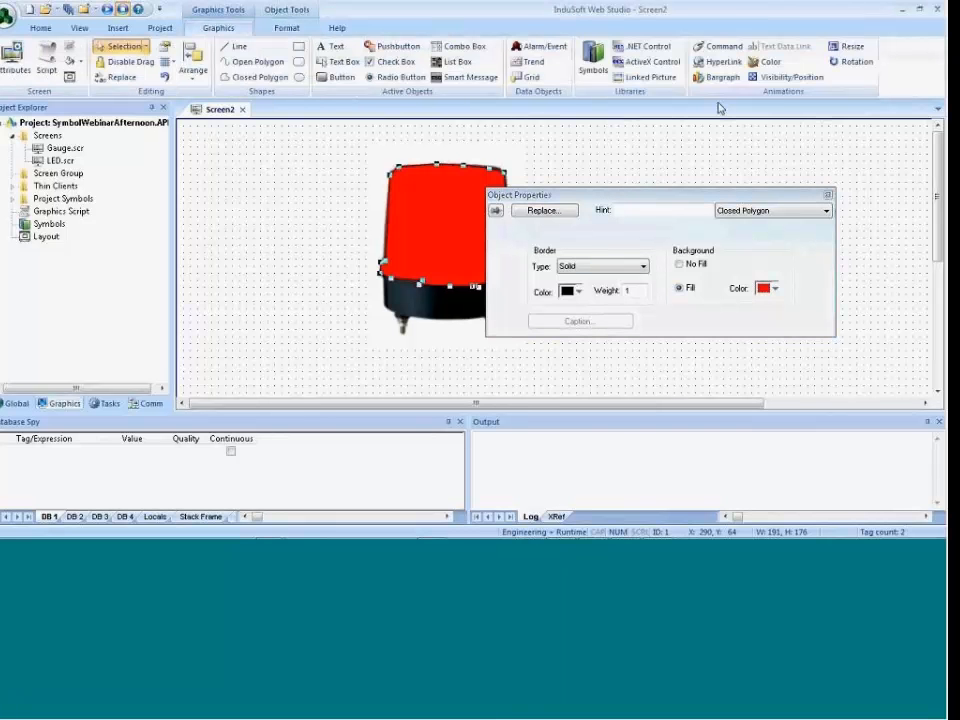
left_click(790, 78)
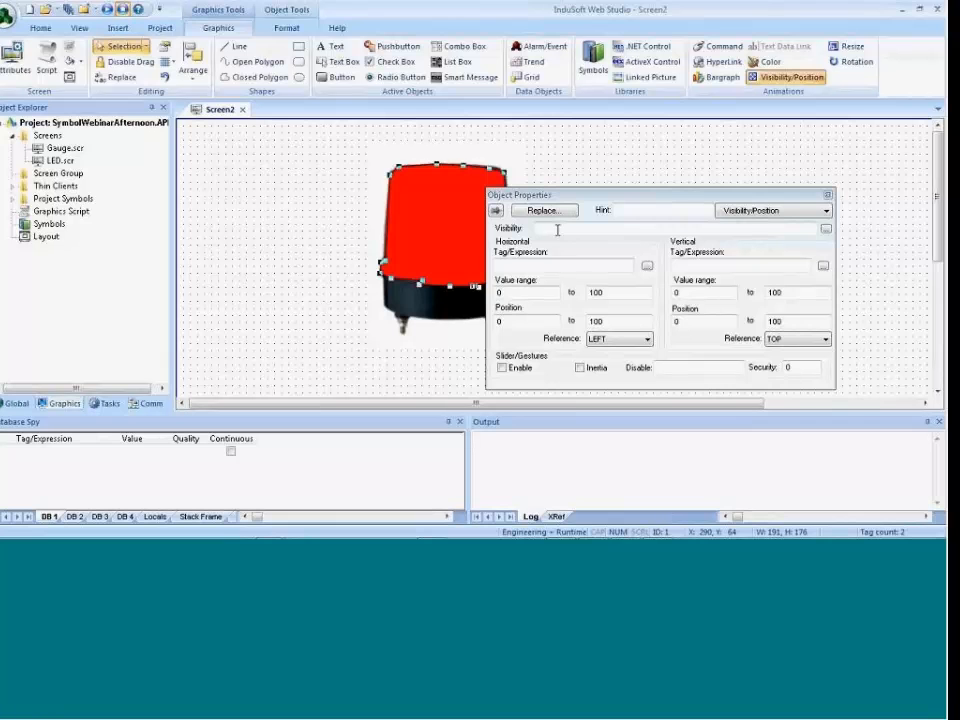
left_click(557, 230)
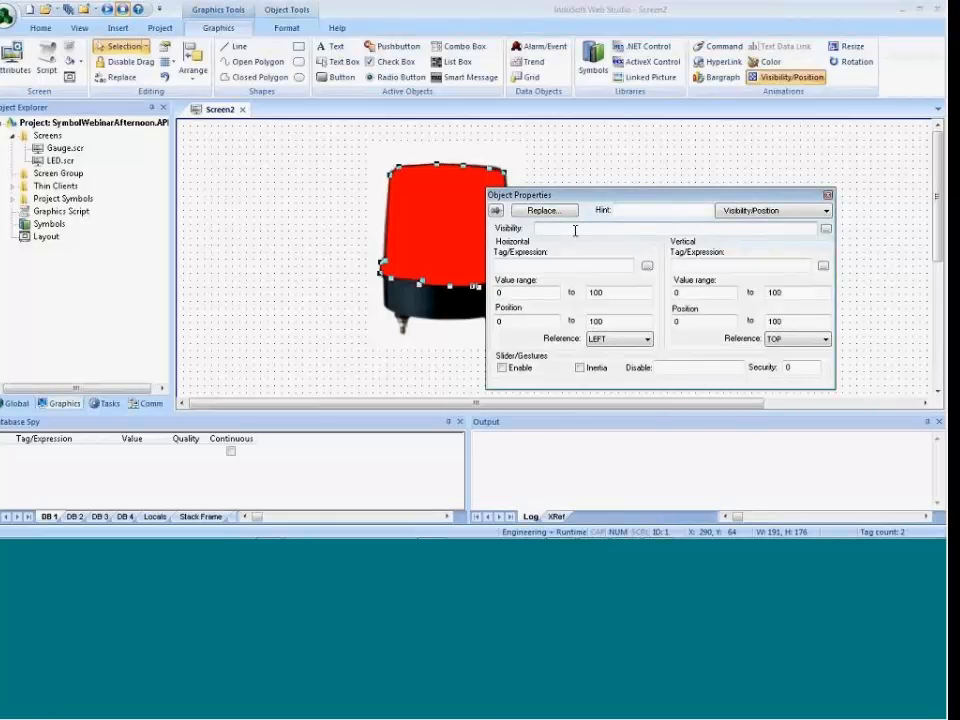
type("8")
left_click(587, 163)
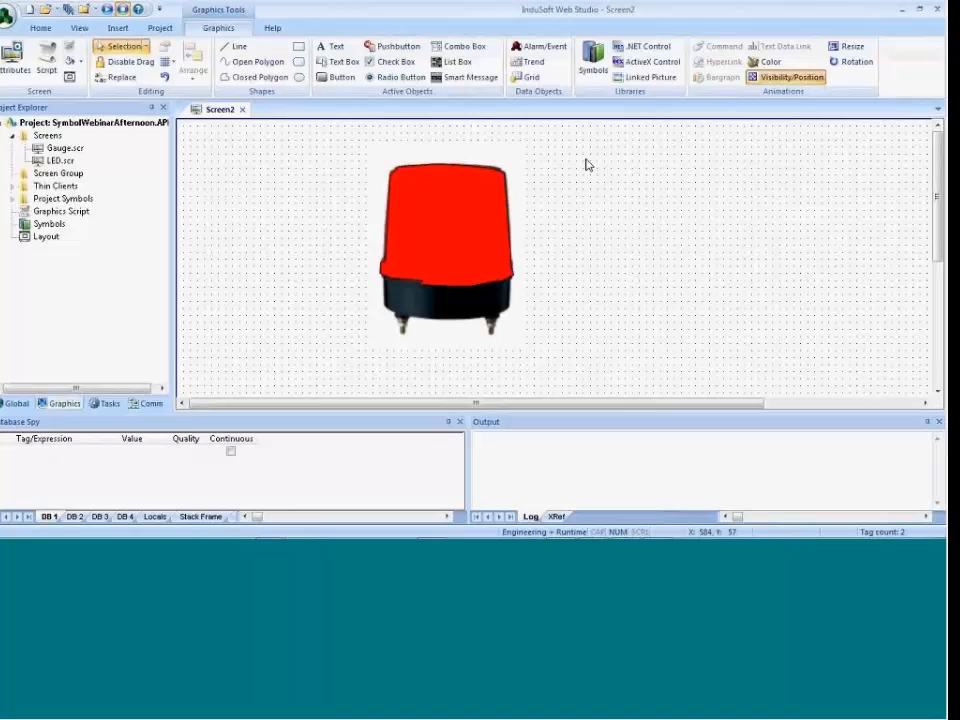
Smooth the lower edge of the red lens polygon by adjusting its vertex, and move the polygon to the right of the beacon image.
left_click(446, 279)
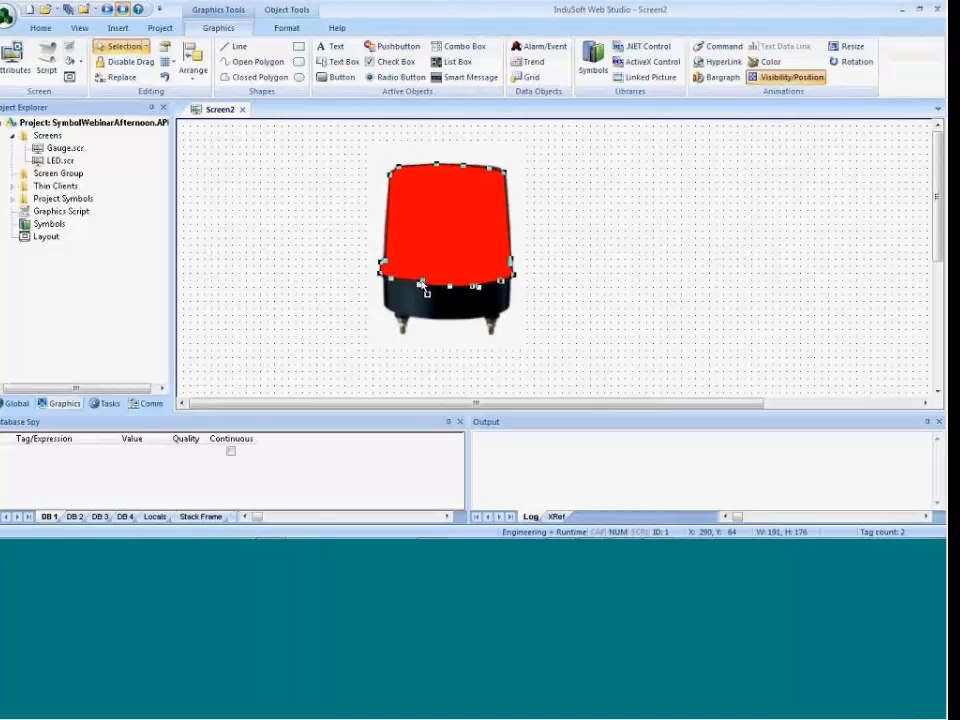
left_click(612, 288)
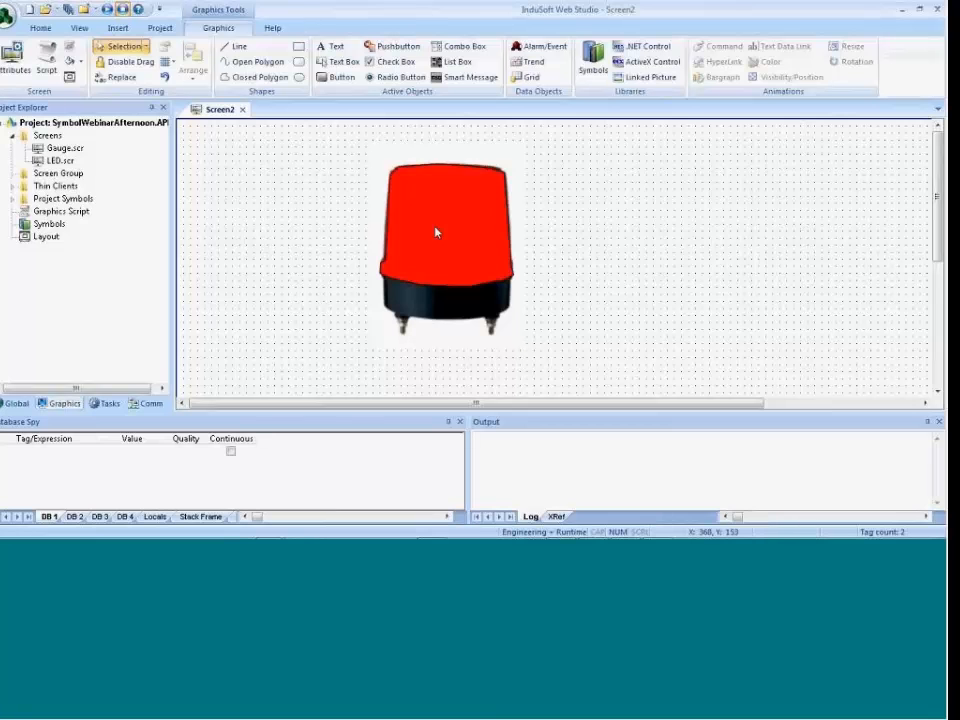
left_click_drag(435, 229, 625, 186)
Turn off snap to grid in the screen's grid settings.
left_click(258, 77)
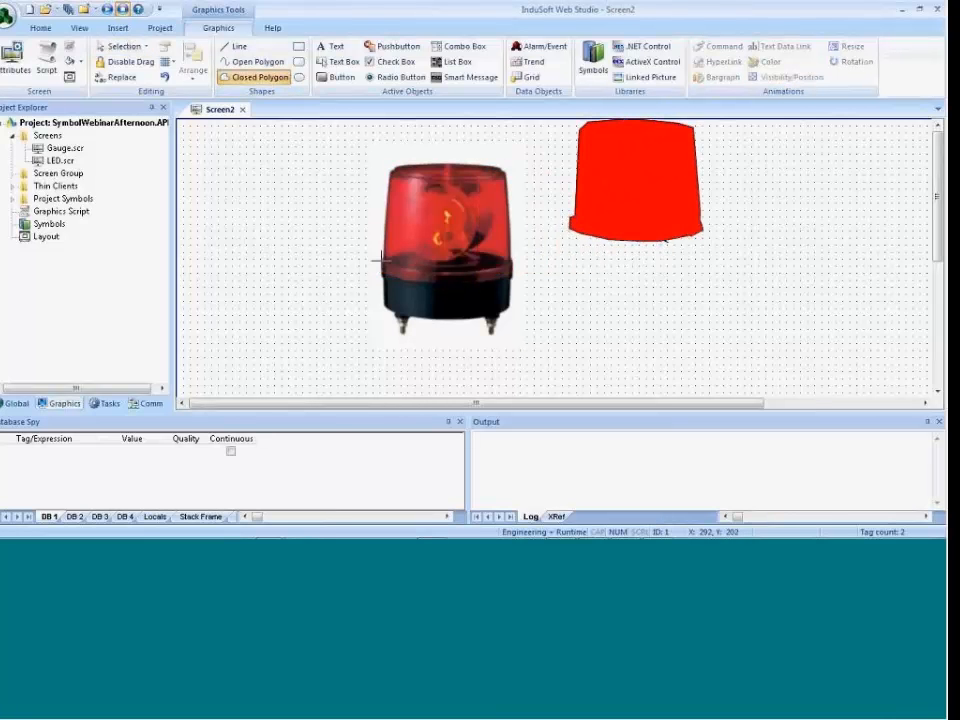
right_click(308, 246)
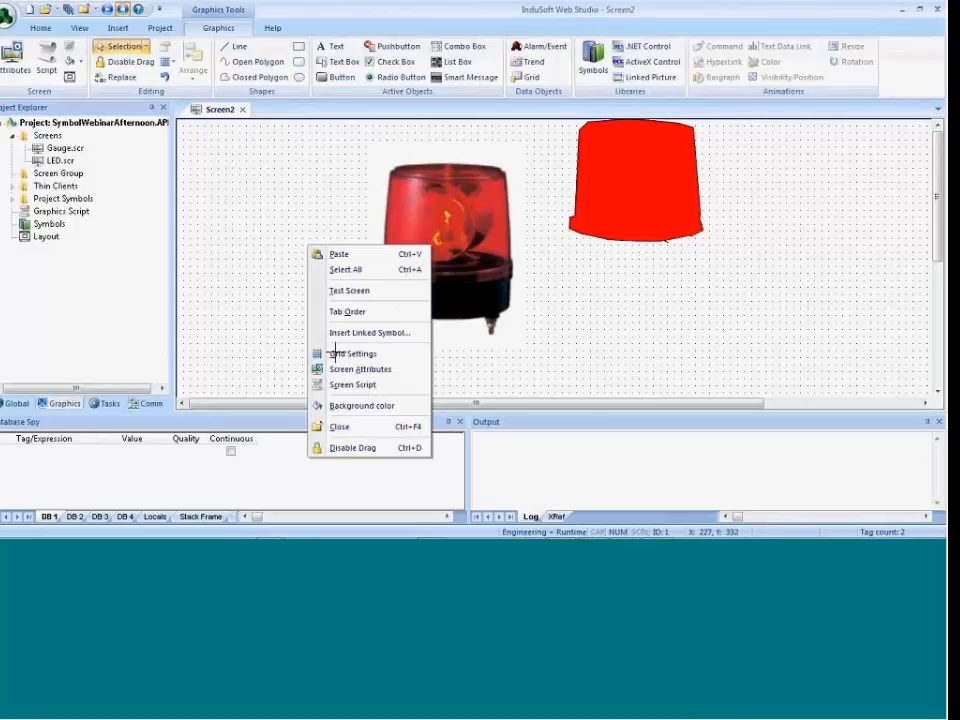
left_click(345, 353)
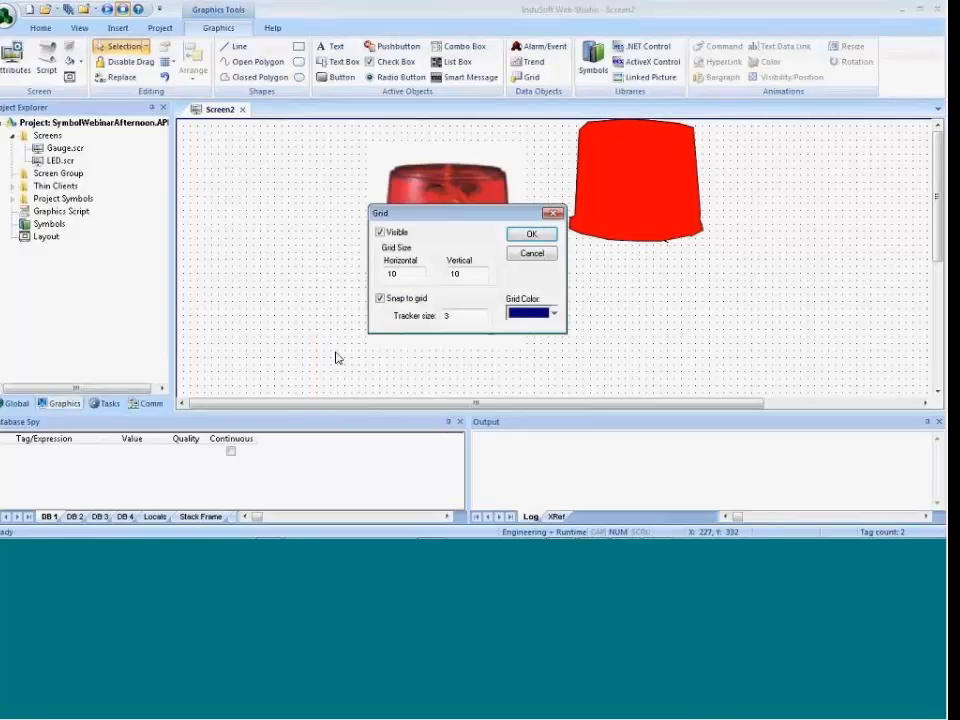
left_click(396, 300)
left_click(531, 234)
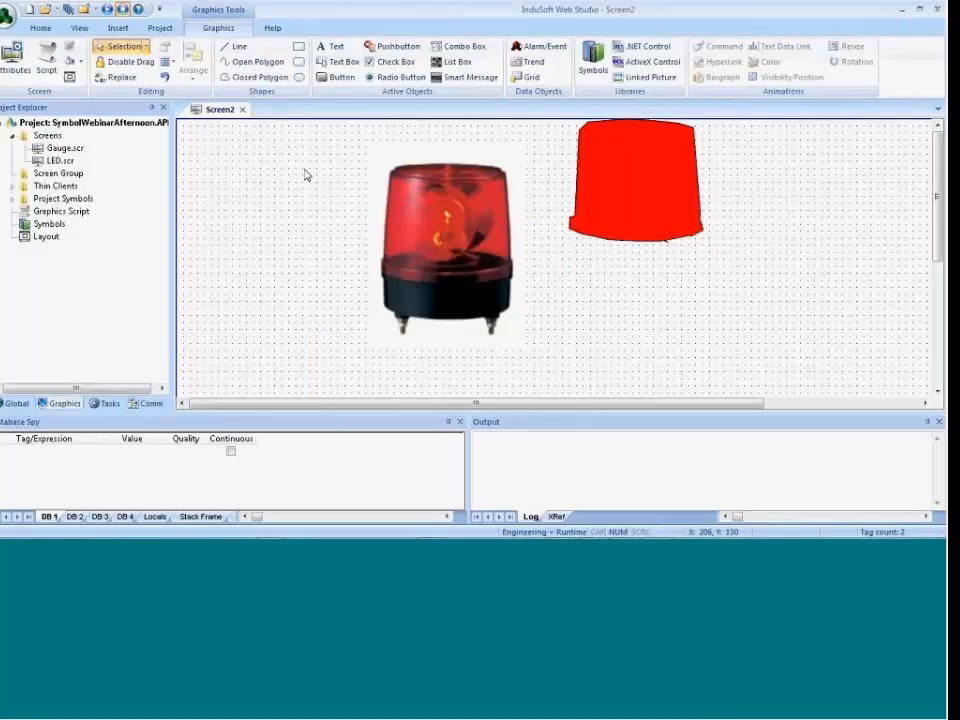
Trace the beacon's dark base with a closed polygon about 187 wide and 105 high.
left_click(258, 77)
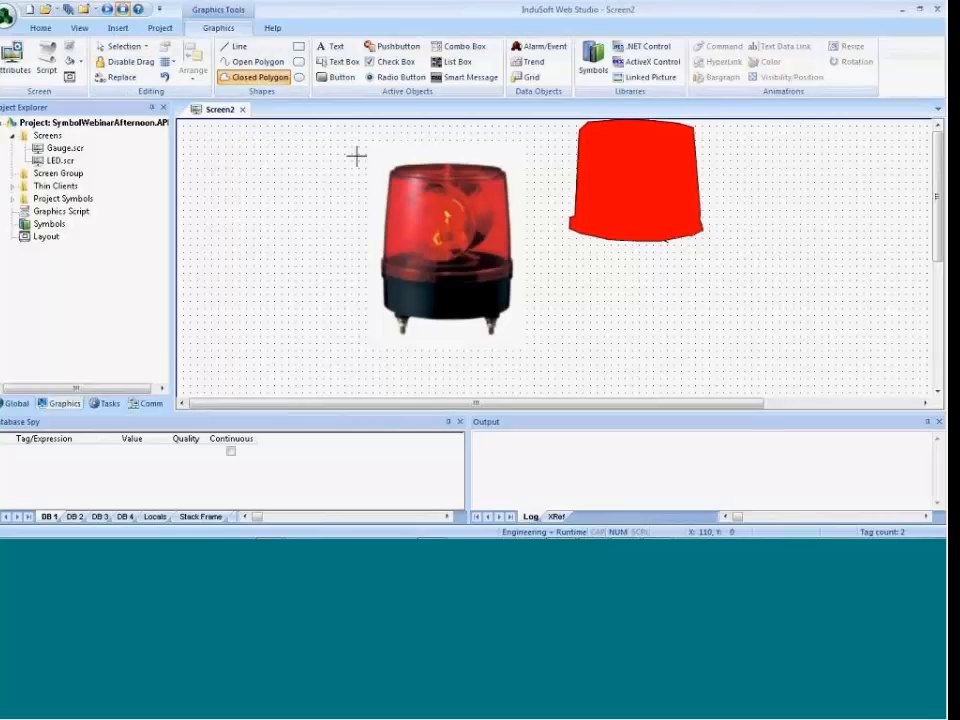
left_click(383, 262)
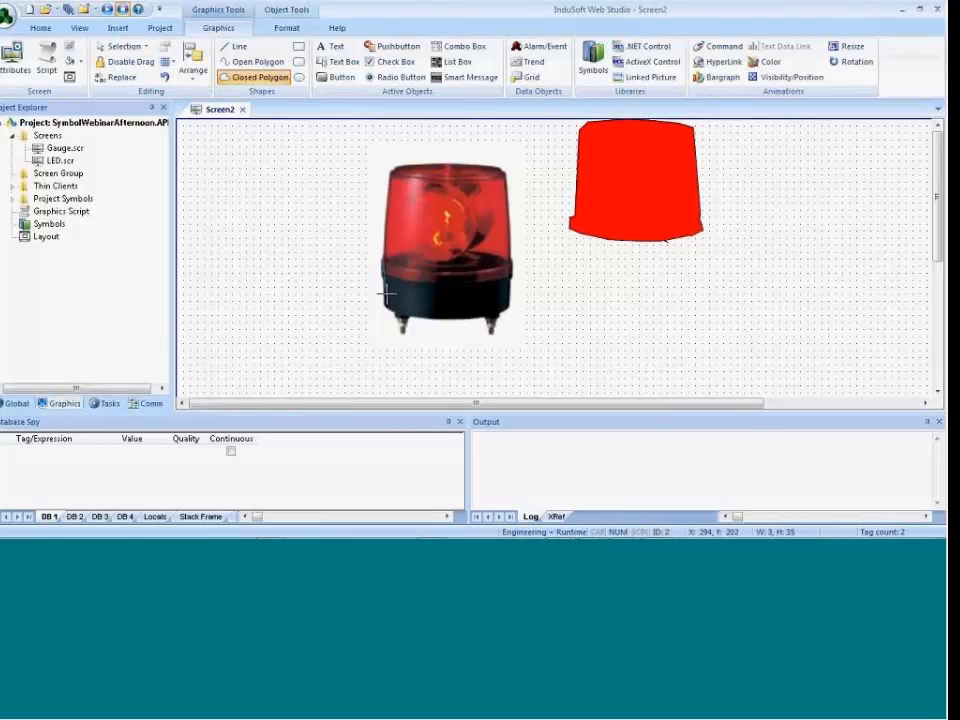
left_click(385, 307)
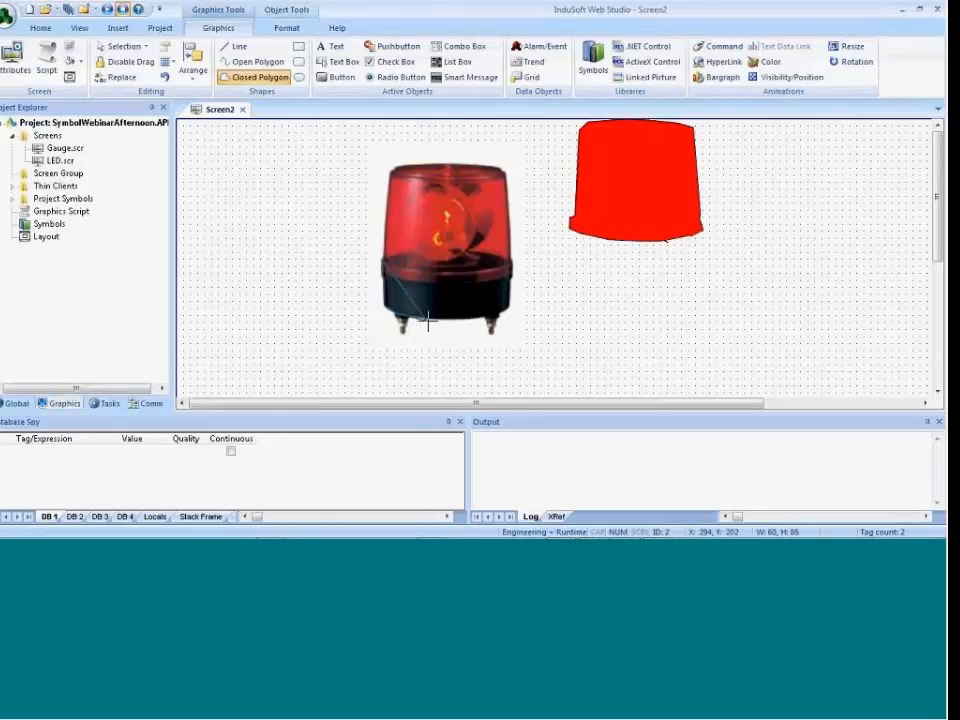
left_click(485, 320)
left_click(510, 308)
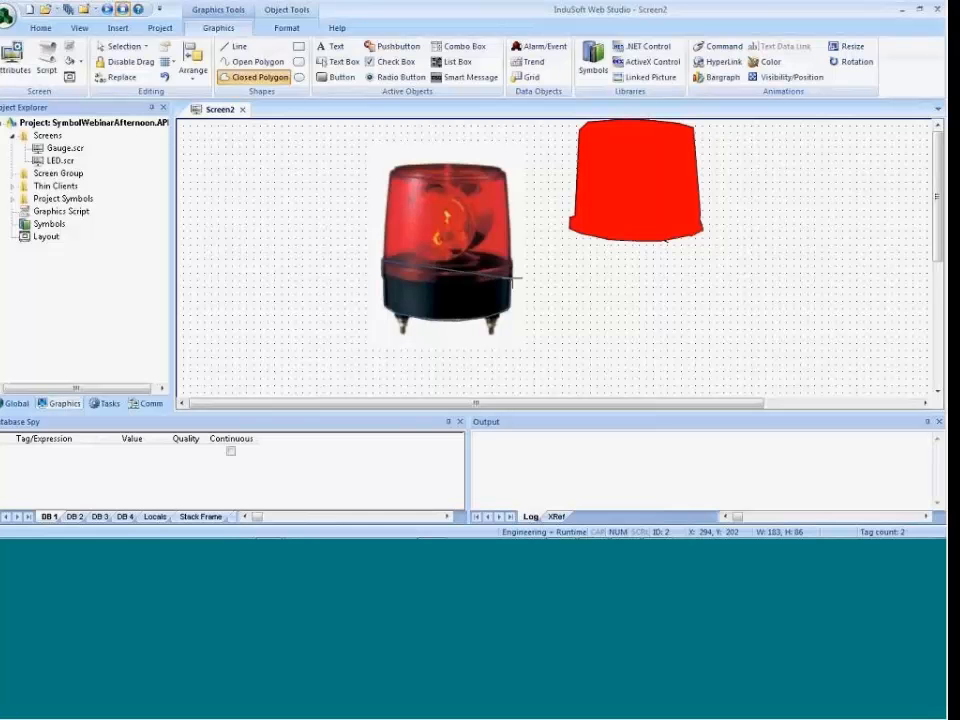
left_click(513, 261)
right_click(388, 258)
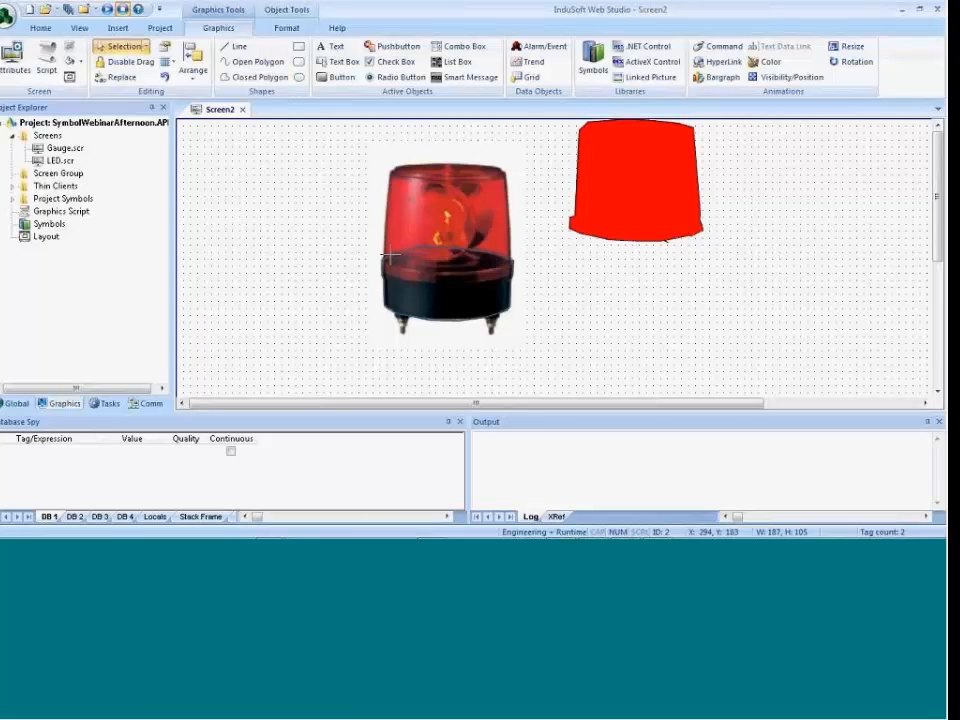
Set the base polygon's border type to None and give it a black background fill.
right_click(388, 258)
left_click(420, 263)
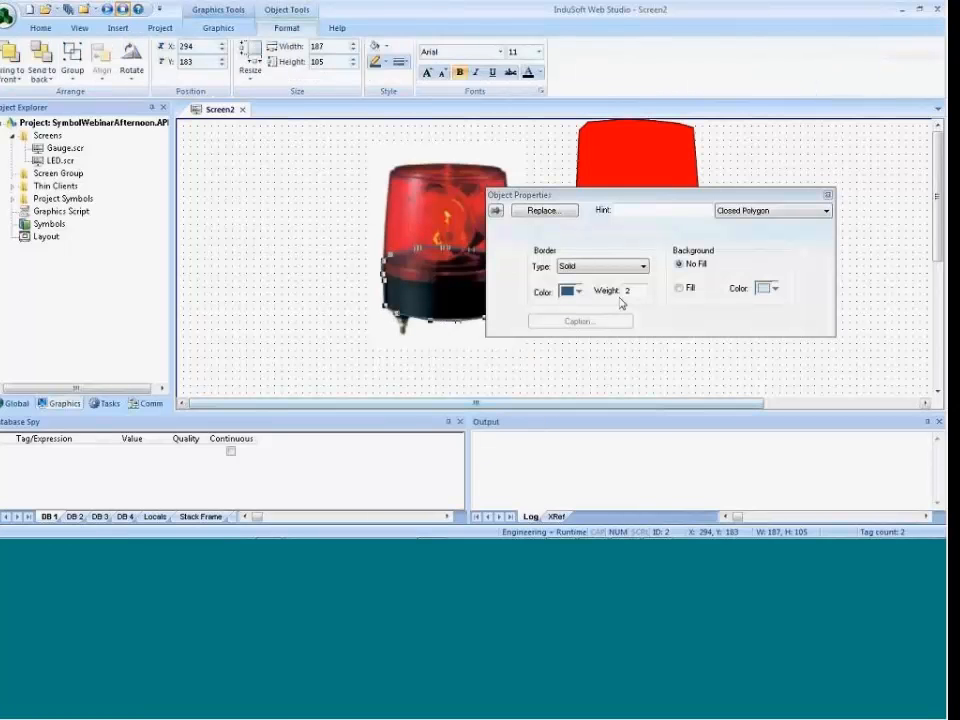
left_click(605, 266)
left_click(572, 277)
left_click(686, 288)
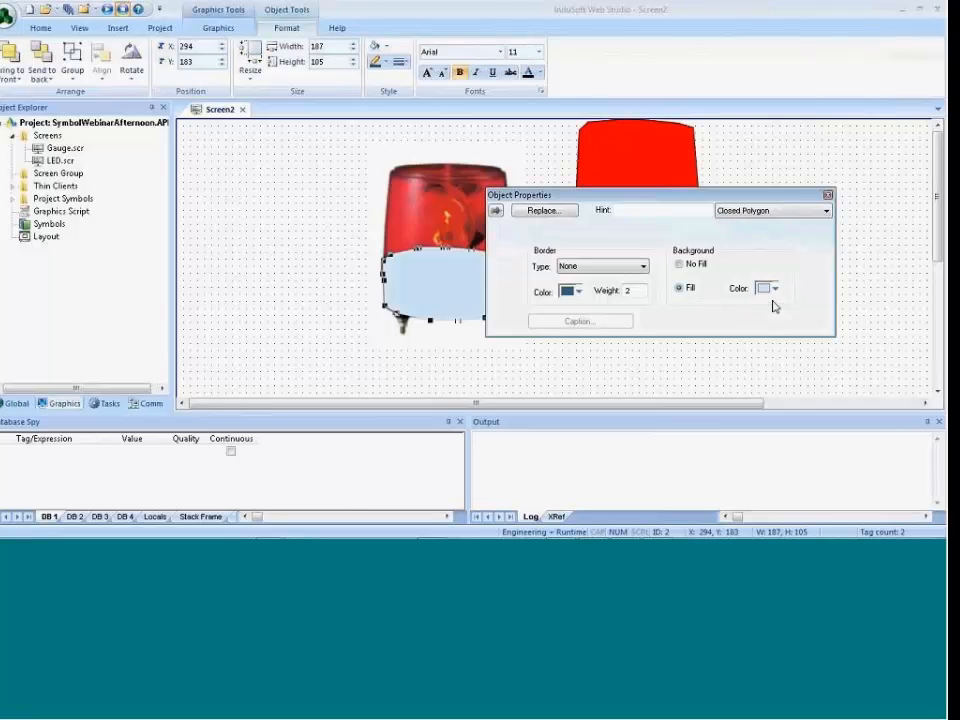
left_click(774, 288)
left_click(814, 371)
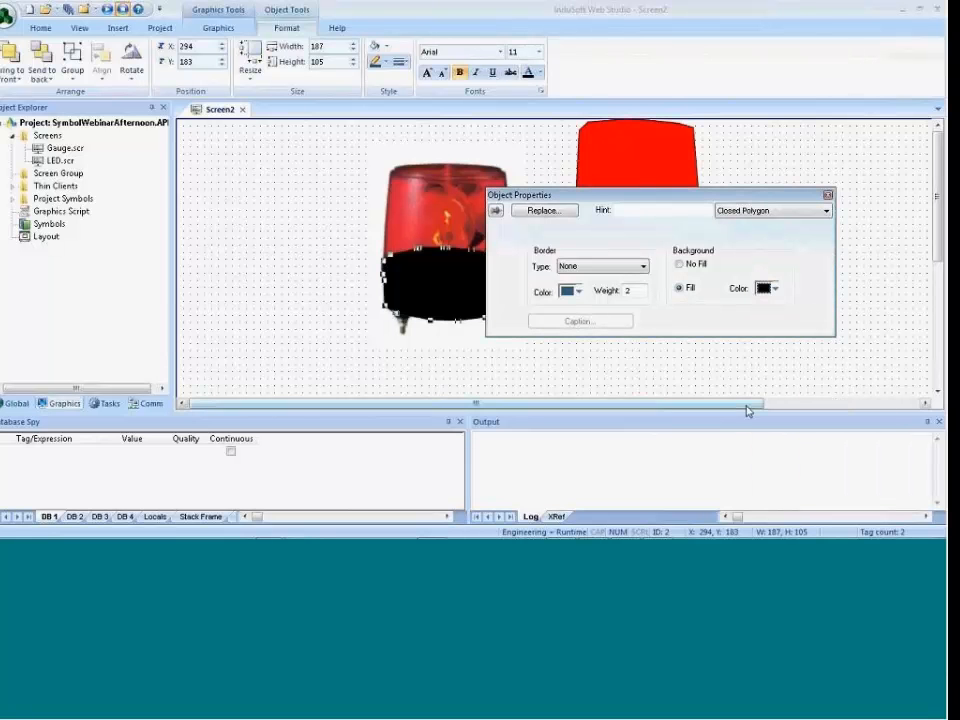
left_click(694, 355)
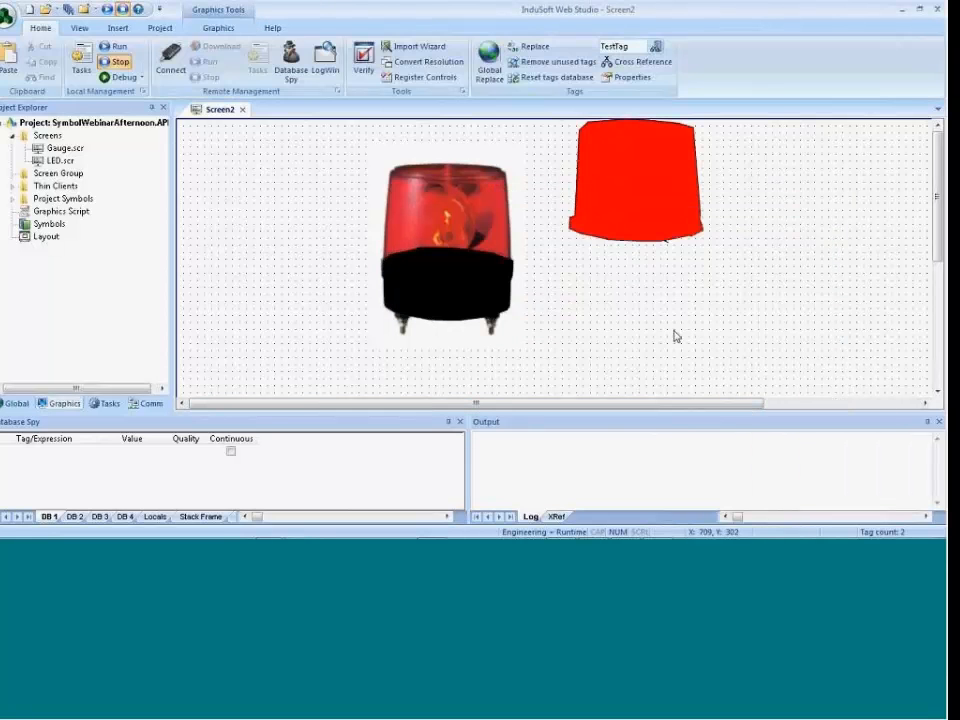
Shift the black base polygon slightly up and to the left, and delete the original beacon image.
left_click_drag(456, 304, 422, 285)
left_click(440, 240)
key("Delete")
Place the red lens polygon on top of the black base and bring it to the front.
left_click_drag(671, 174, 432, 250)
right_click(454, 193)
left_click(499, 390)
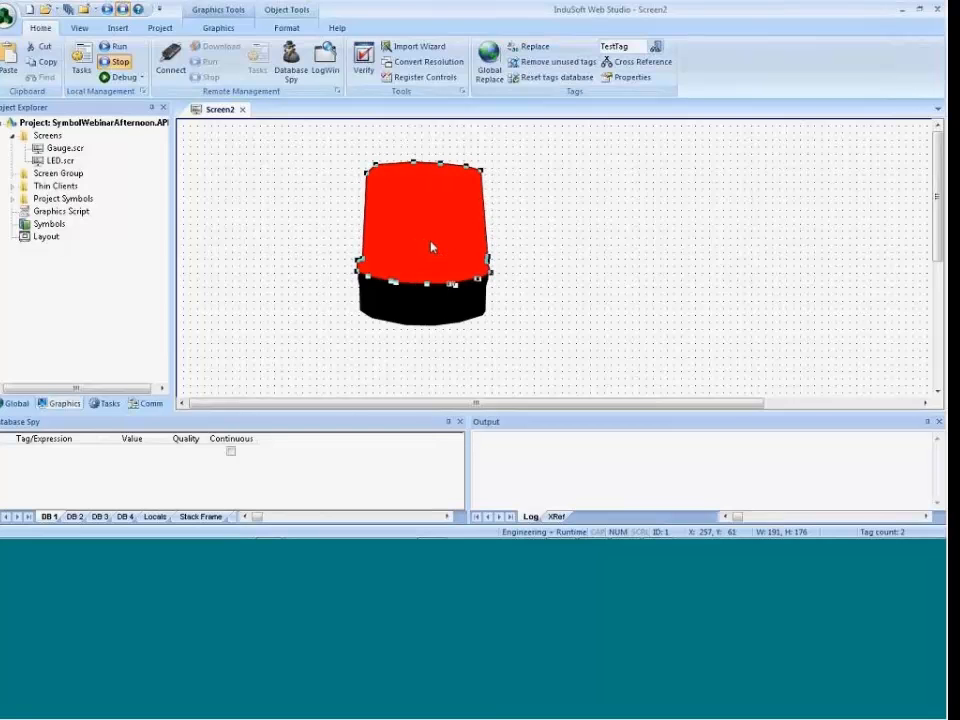
Draw a circle about 85 × 84 to the right of the beacon and fill it with white.
left_click(218, 27)
left_click(298, 77)
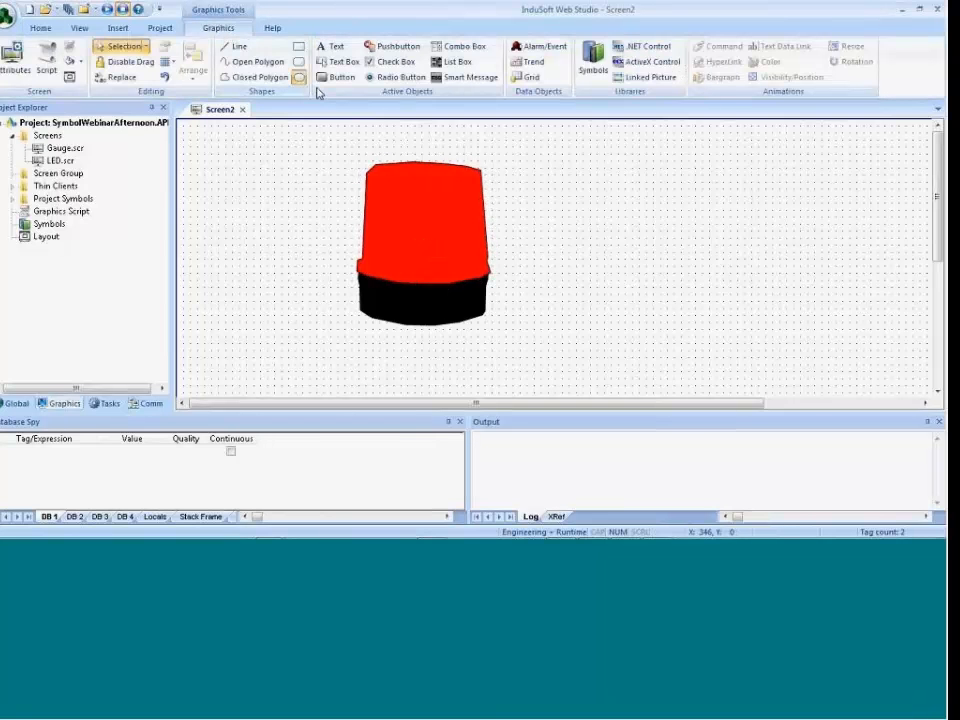
mouse_move(551, 186)
left_mouse_down()
mouse_move(621, 238)
mouse_move(612, 246)
left_mouse_up()
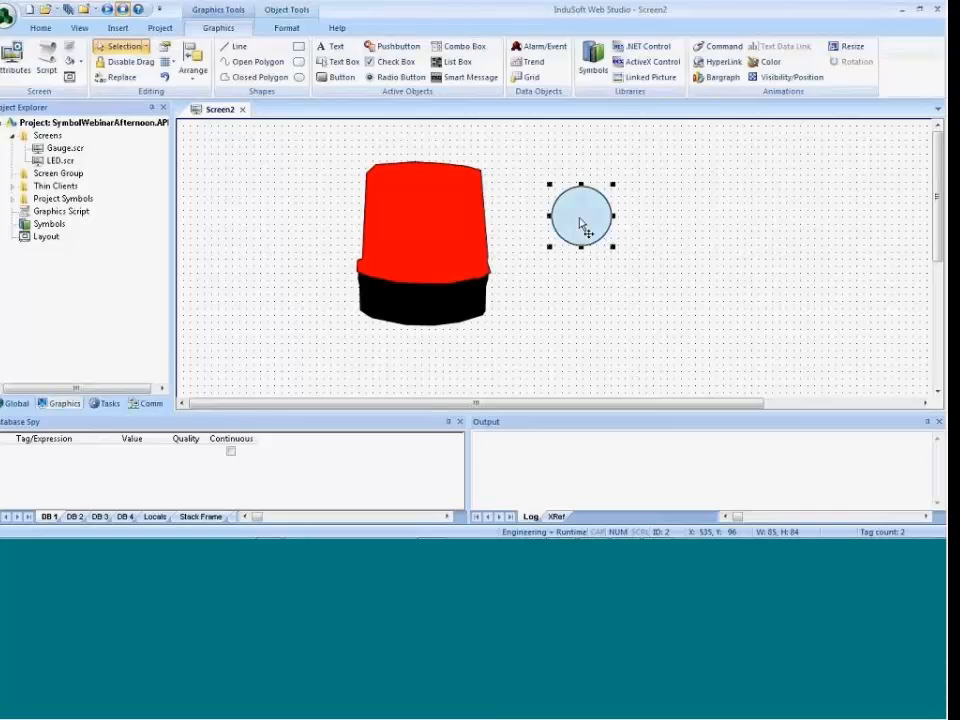
double_click(596, 234)
left_click(797, 305)
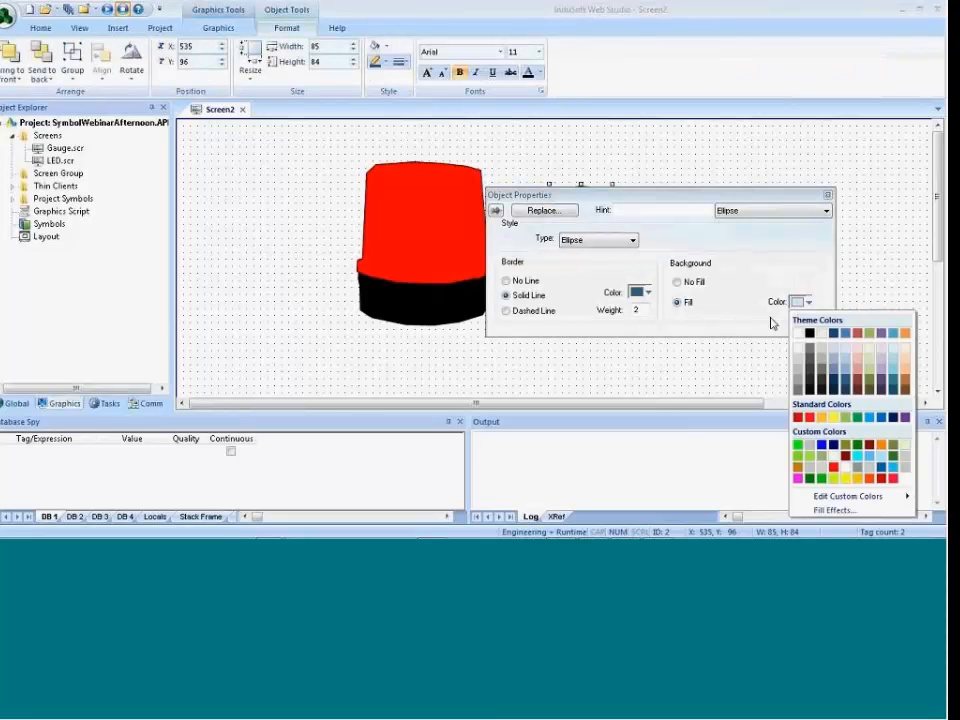
left_click(793, 331)
left_click(879, 279)
Move the white circle onto the middle of the red lens and send it behind the lens.
left_click_drag(586, 221, 424, 222)
right_click(422, 217)
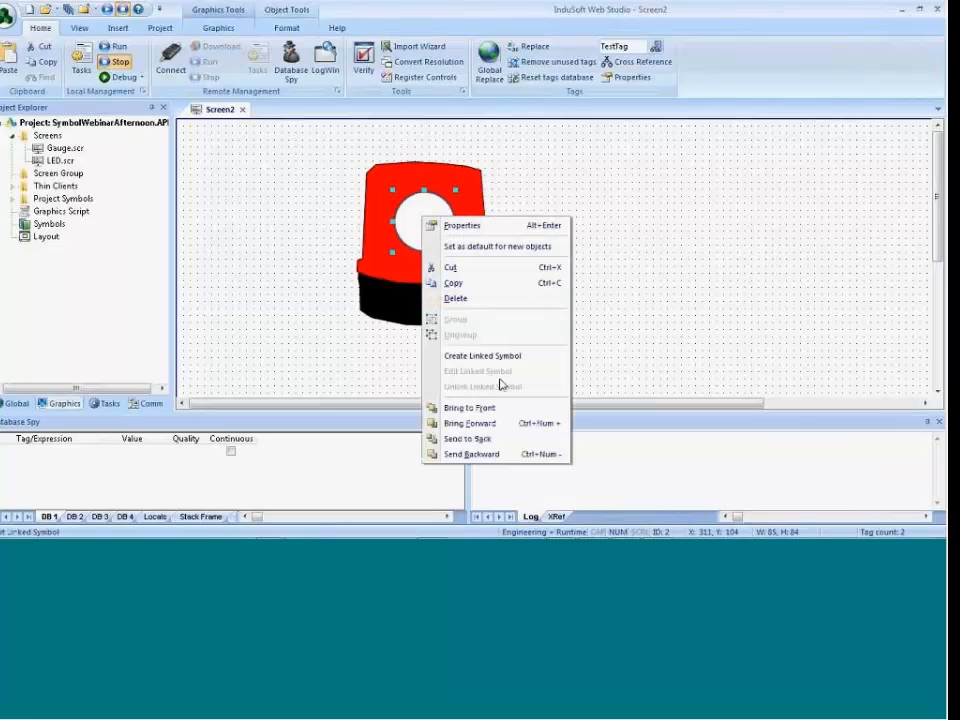
left_click(457, 453)
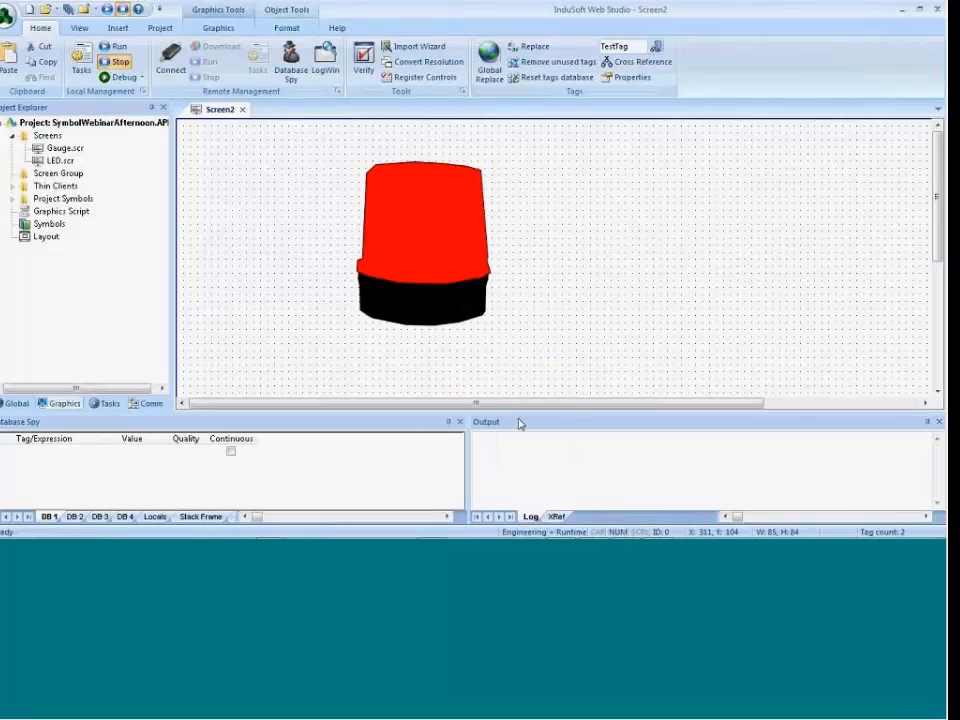
left_click(677, 332)
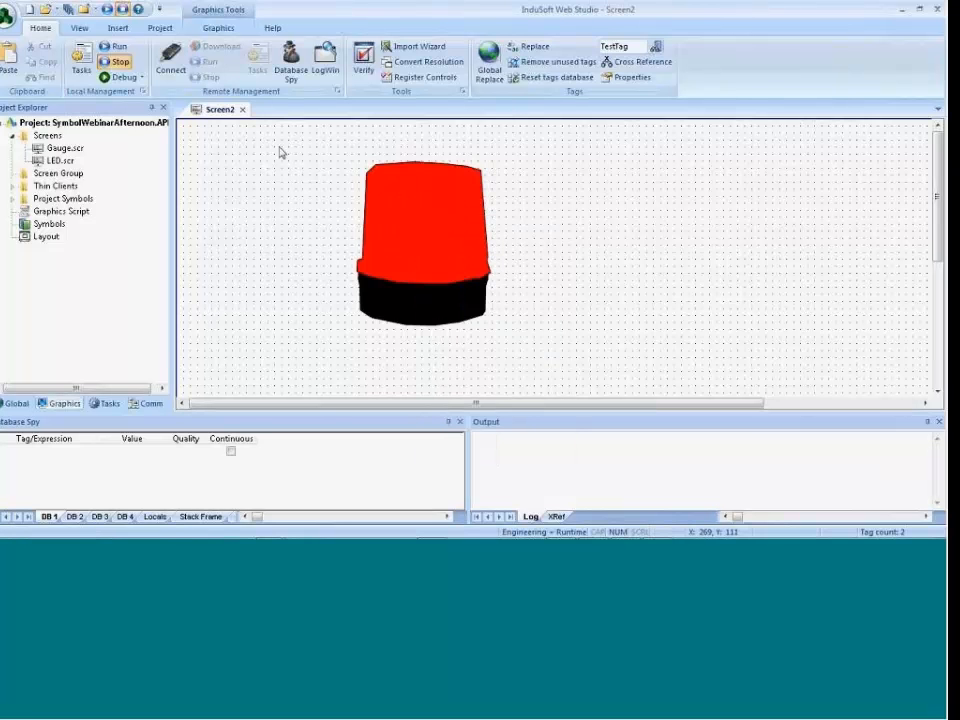
Run the project to preview the beacon screen, and switch back to the screen editor.
left_click(107, 10)
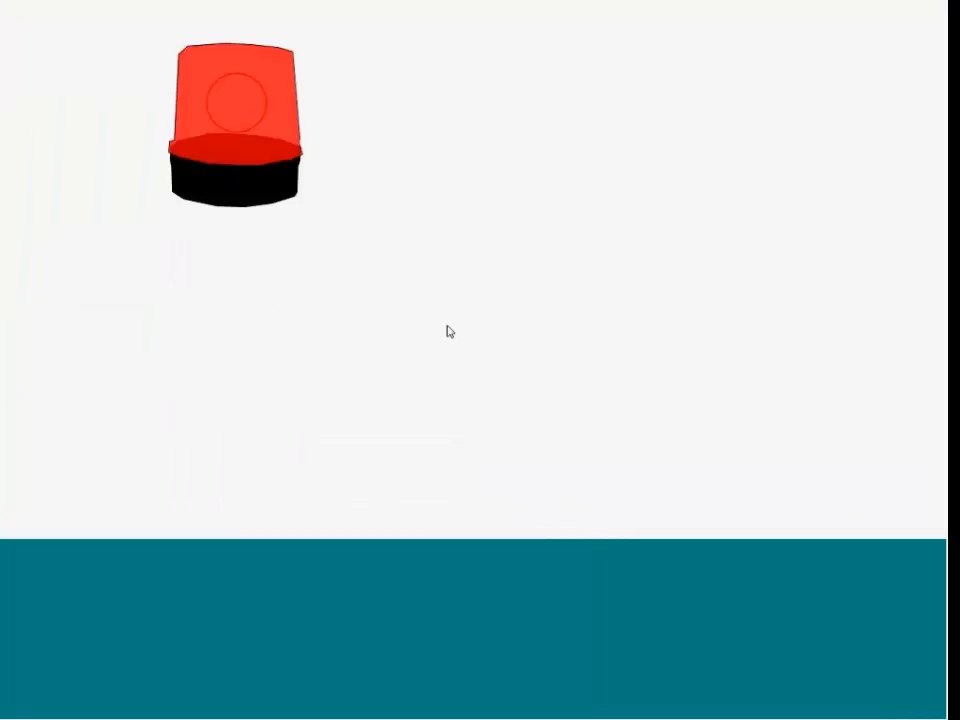
key("alt+Tab")
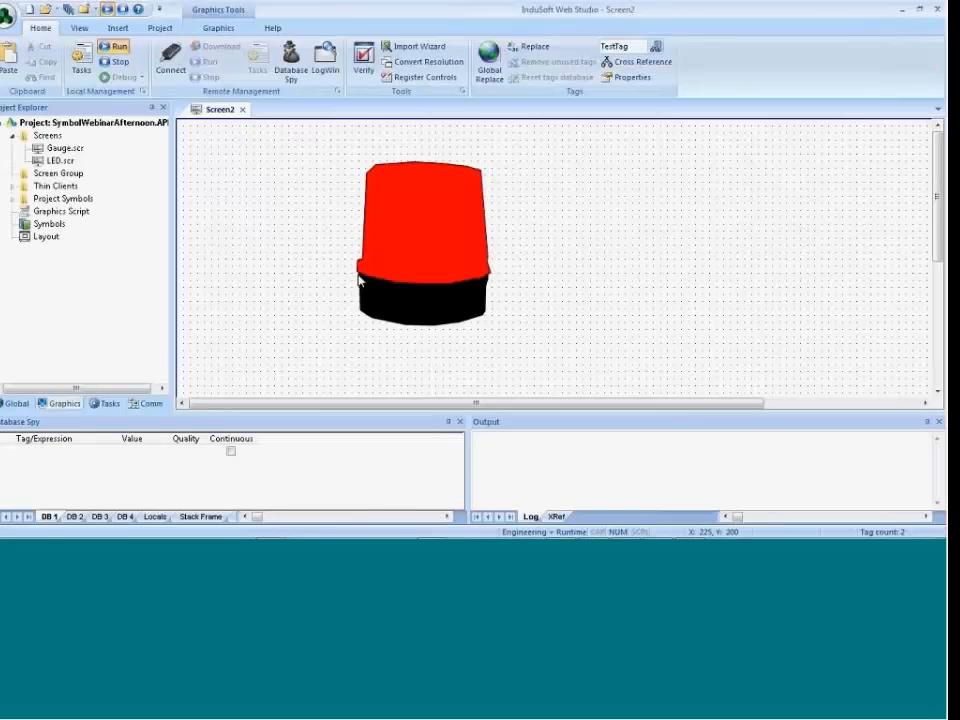
Move the red lens aside and give the white circle a Visibility/Position animation with Visibility set to If(#TagName:BlinkSlow,Blinkslow,0).
left_click(424, 240)
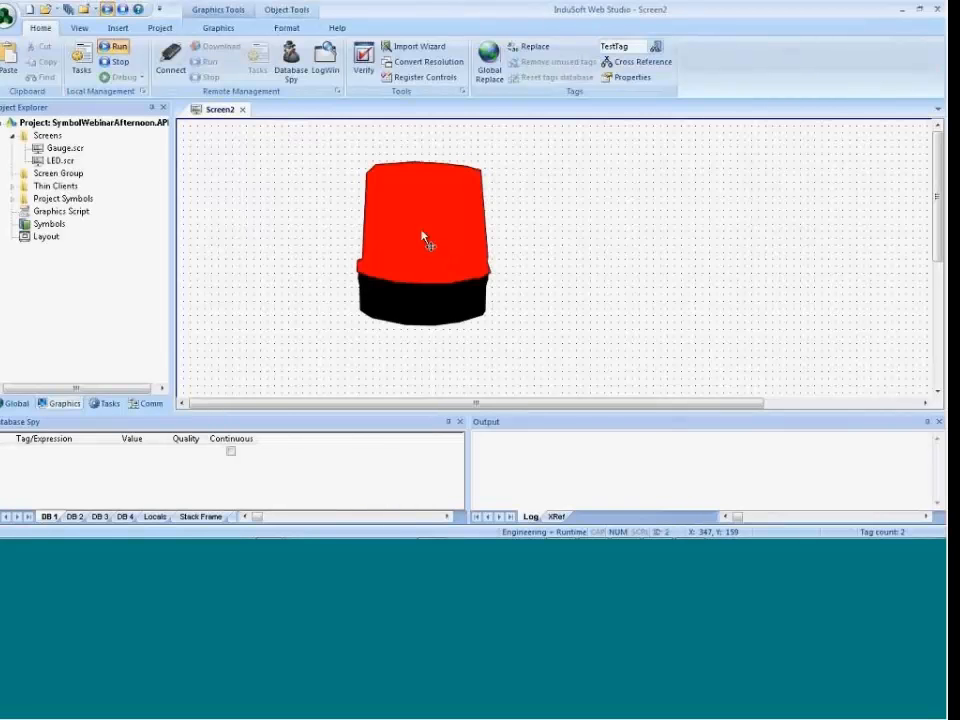
left_click_drag(424, 240, 544, 242)
left_click(425, 236)
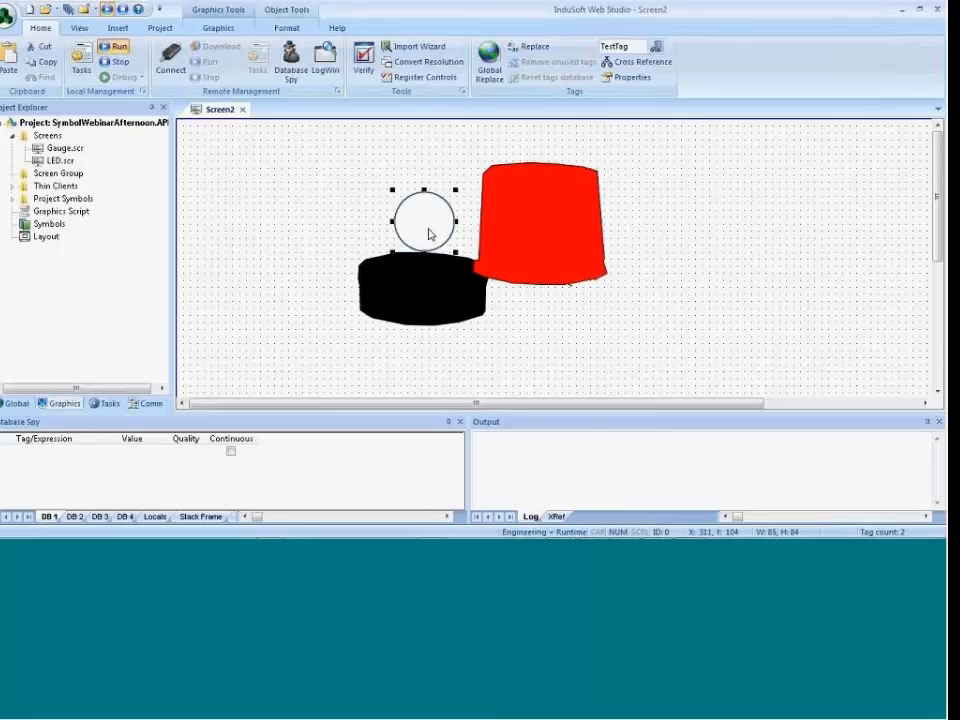
right_click(429, 231)
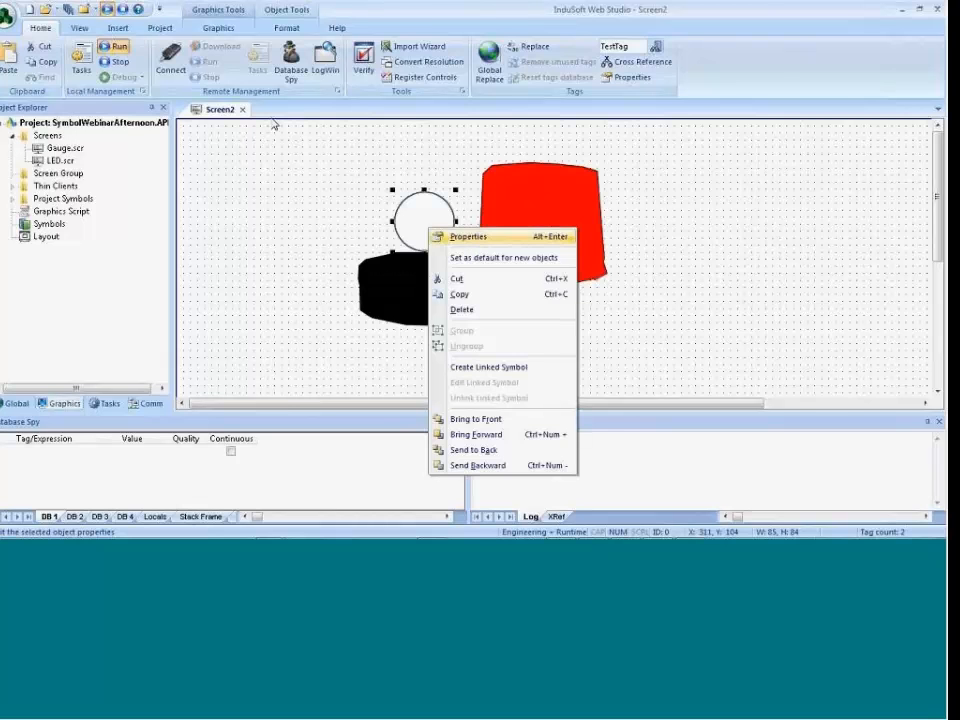
left_click(218, 28)
left_click(785, 79)
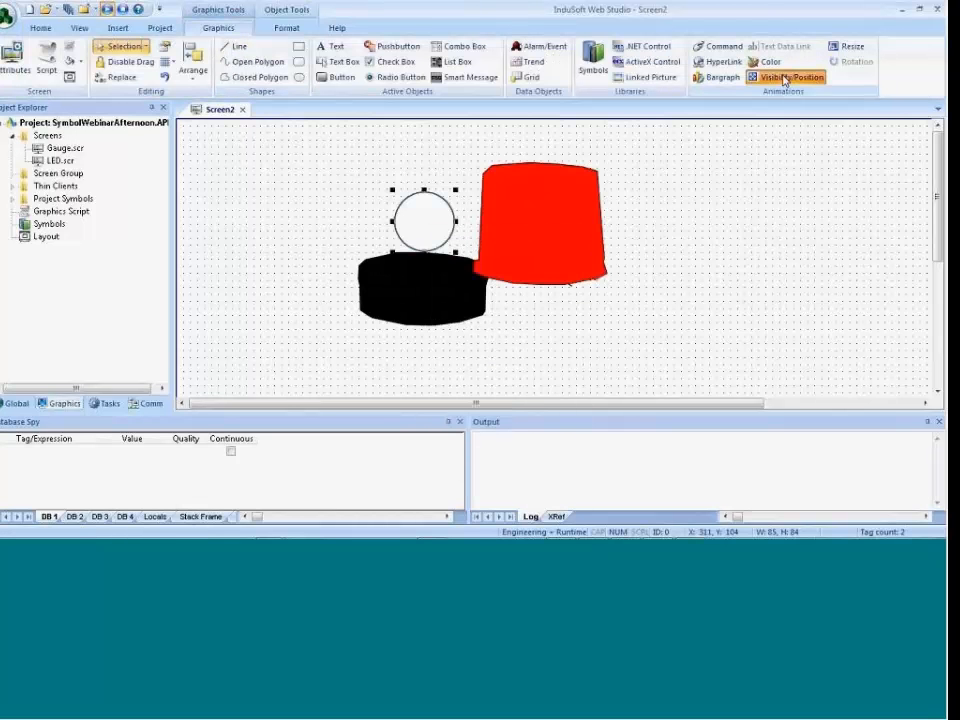
double_click(425, 229)
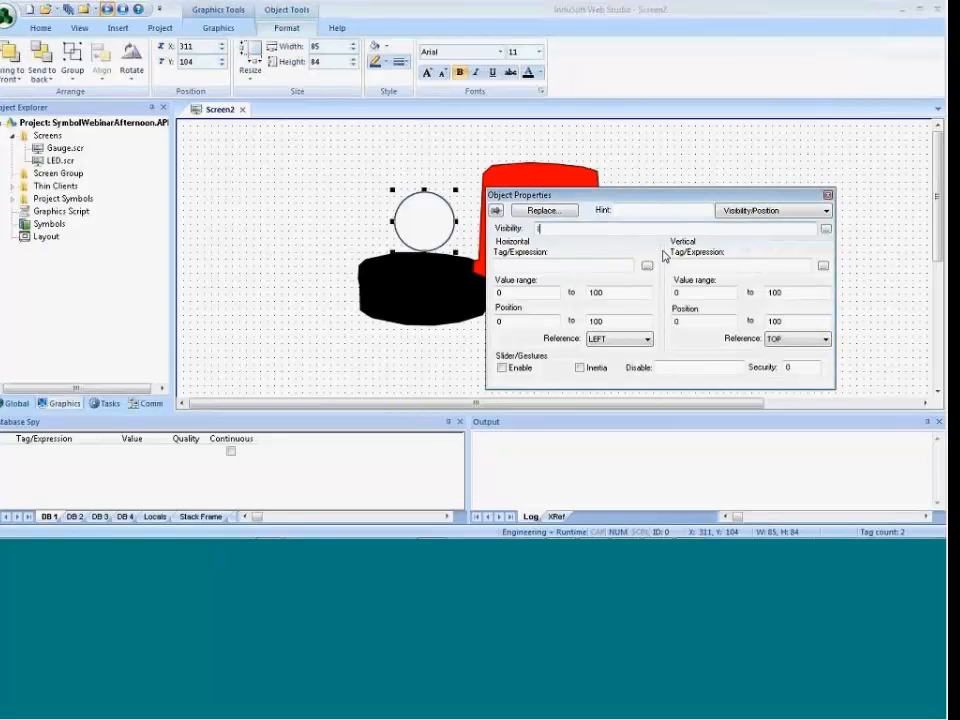
type("If(#TagName")
type("Slow,")
type("Blinkslow,0")
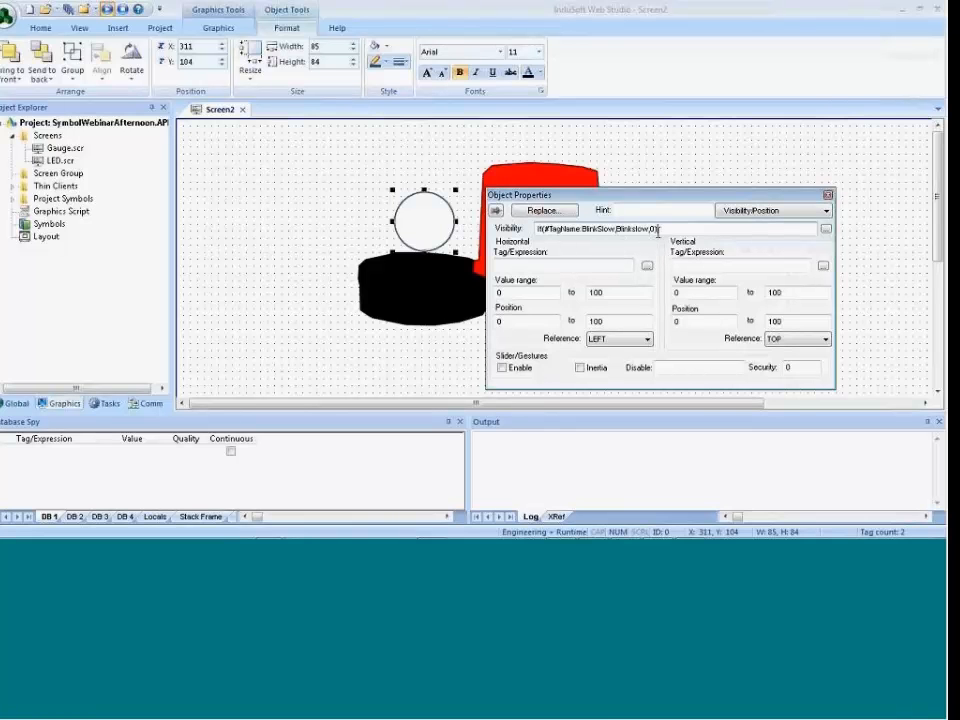
left_click(681, 165)
Place the red lens back over the circle and base, and start creating a linked symbol from all the beacon's shapes.
left_click_drag(550, 251, 431, 246)
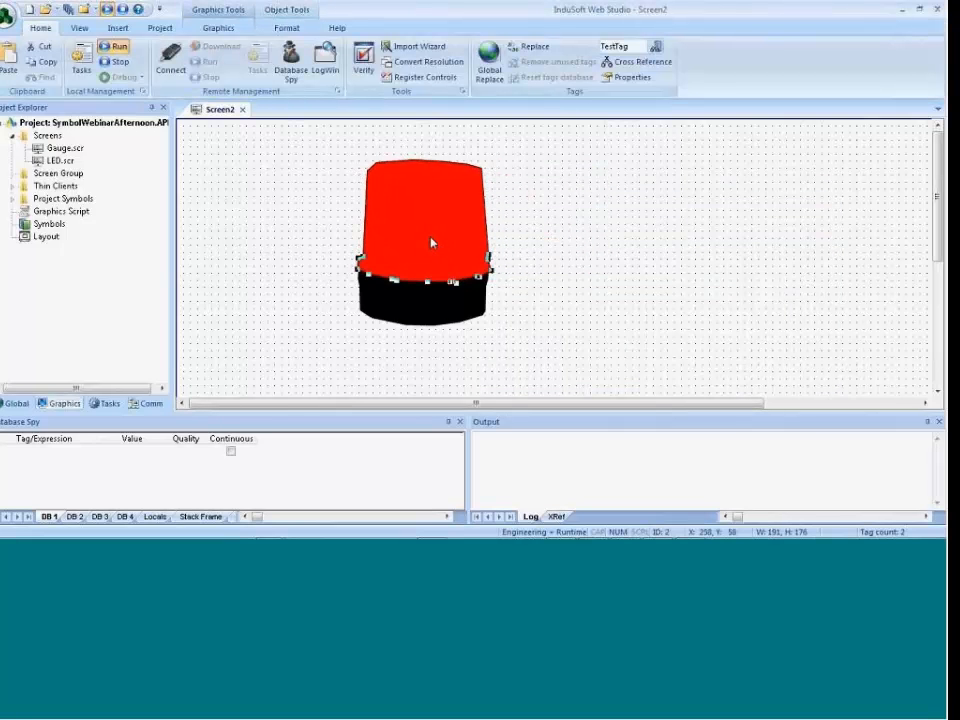
left_click(563, 268)
left_click_drag(311, 137, 536, 348)
right_click(456, 297)
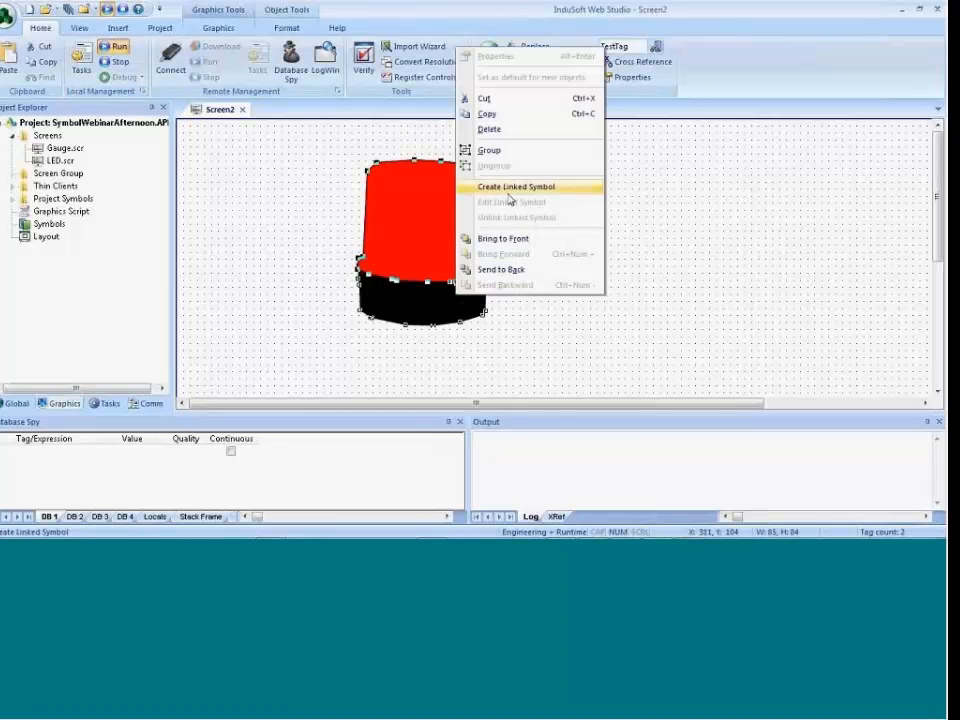
key("Return")
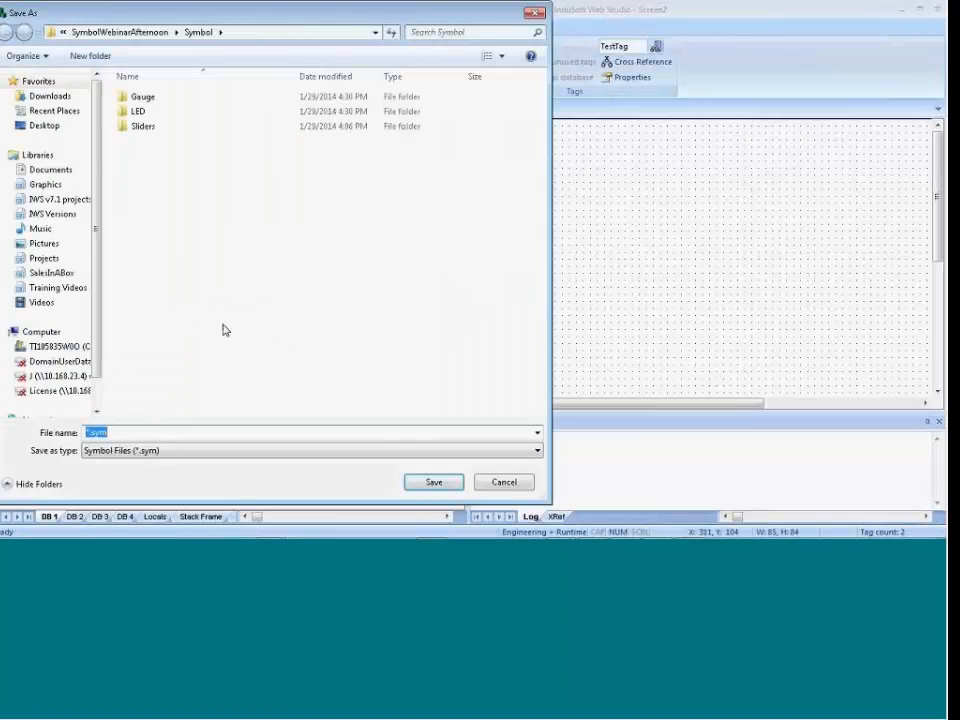
Create a folder named Alarm inside the project's Symbol folder for the linked symbol.
left_click(90, 55)
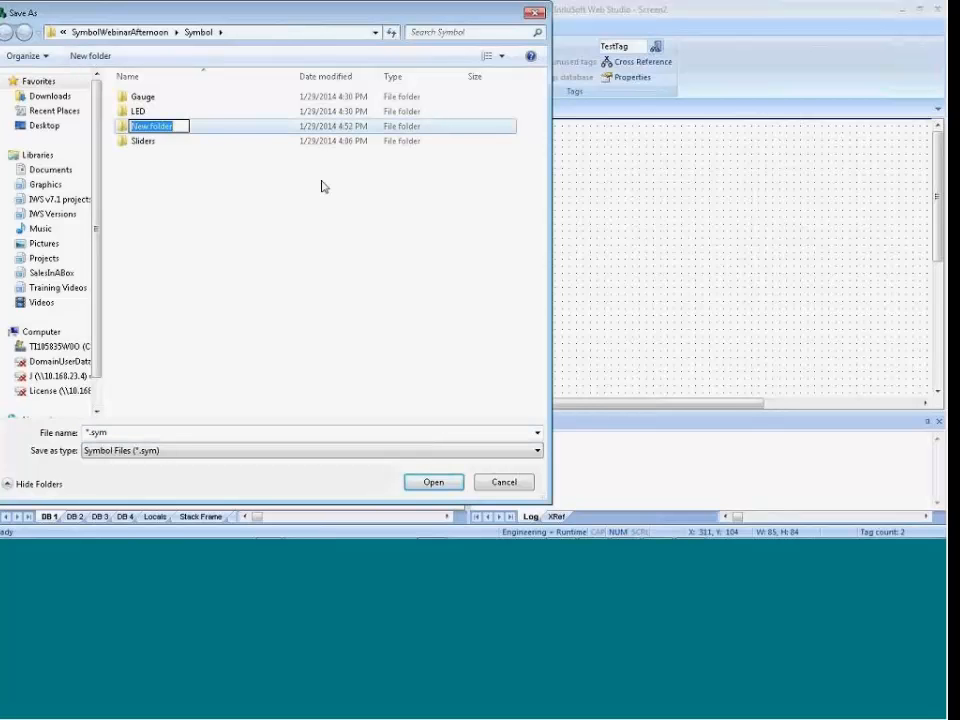
type("Alarm")
key("Return")
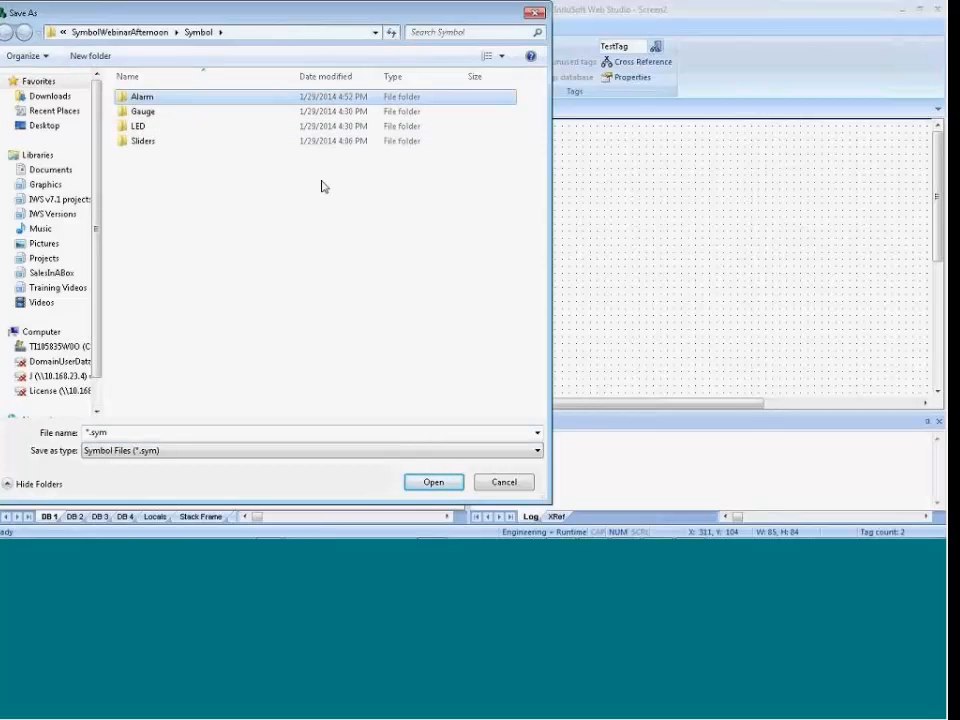
Save the linked symbol as AlarmLight1.sym inside the Alarm folder.
double_click(134, 99)
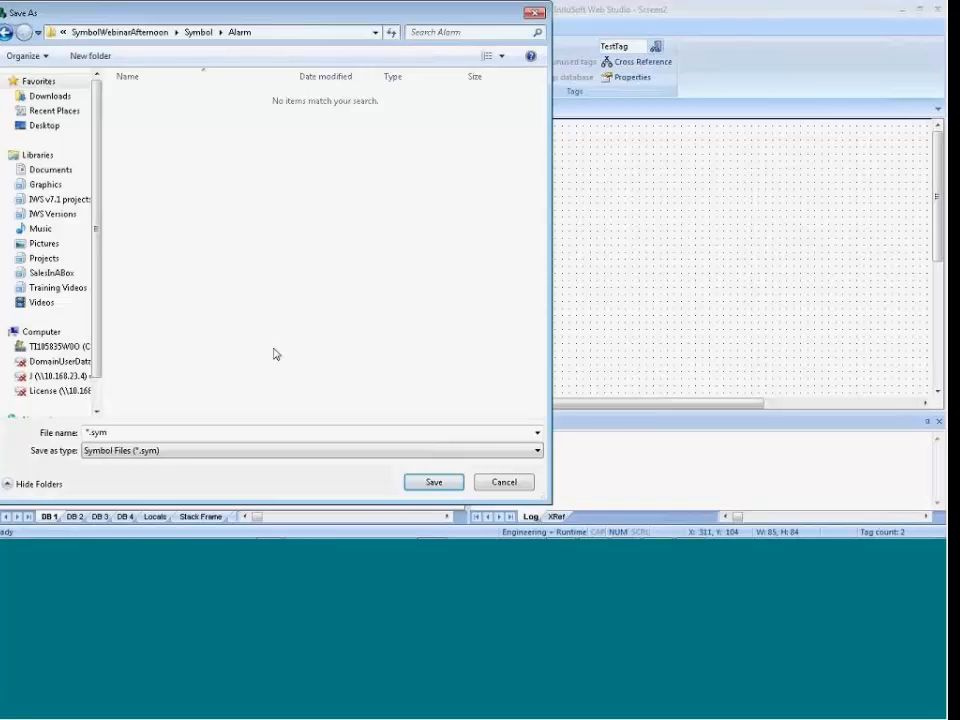
double_click(87, 432)
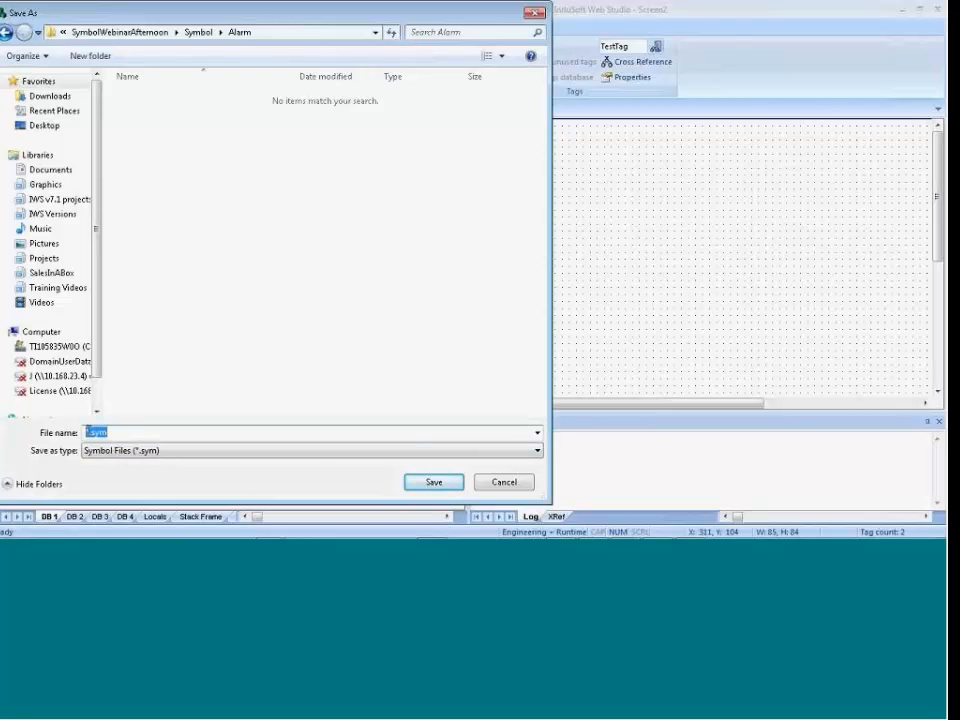
left_click(87, 432)
type("AlarmLight")
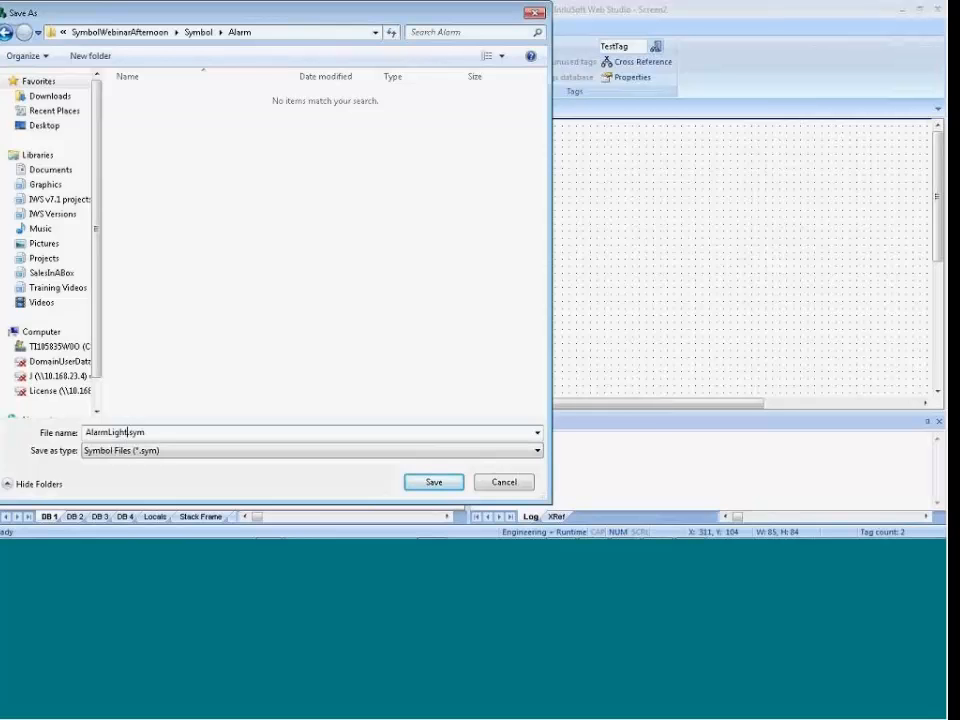
type("1")
left_click(433, 481)
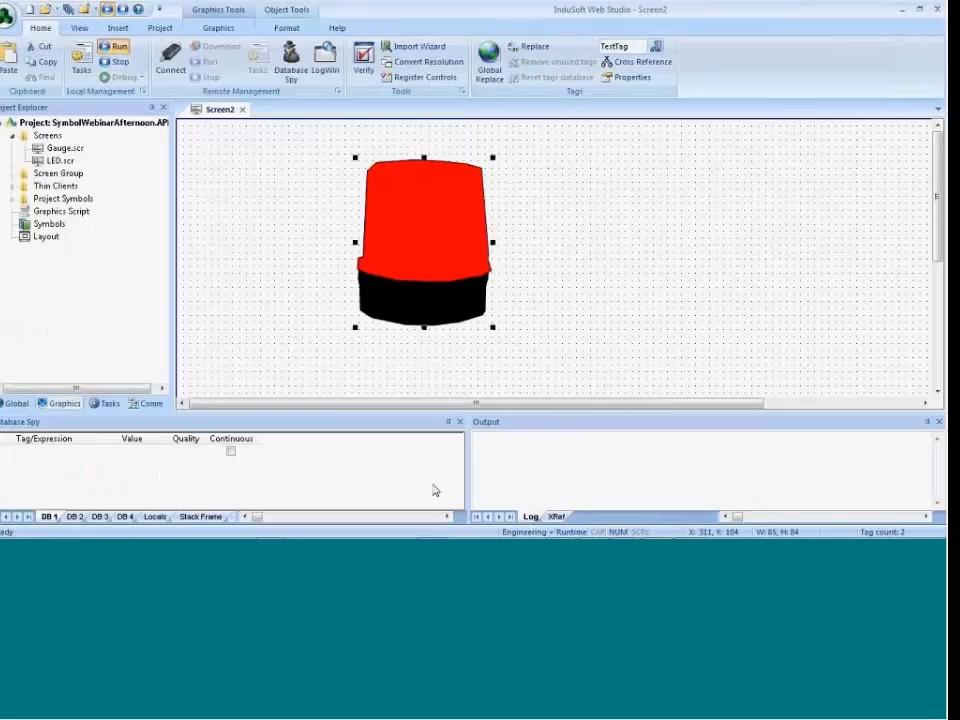
Set the beacon symbol's TagName property to AlarmOn, creating AlarmOn as a new Boolean tag.
double_click(381, 249)
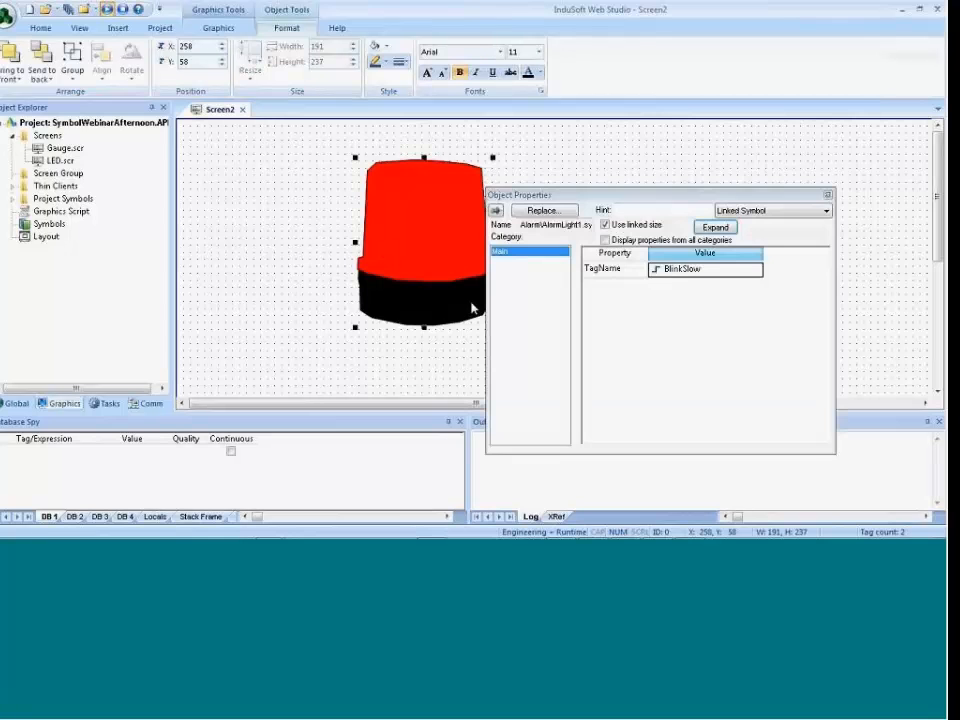
left_click(687, 275)
double_click(687, 278)
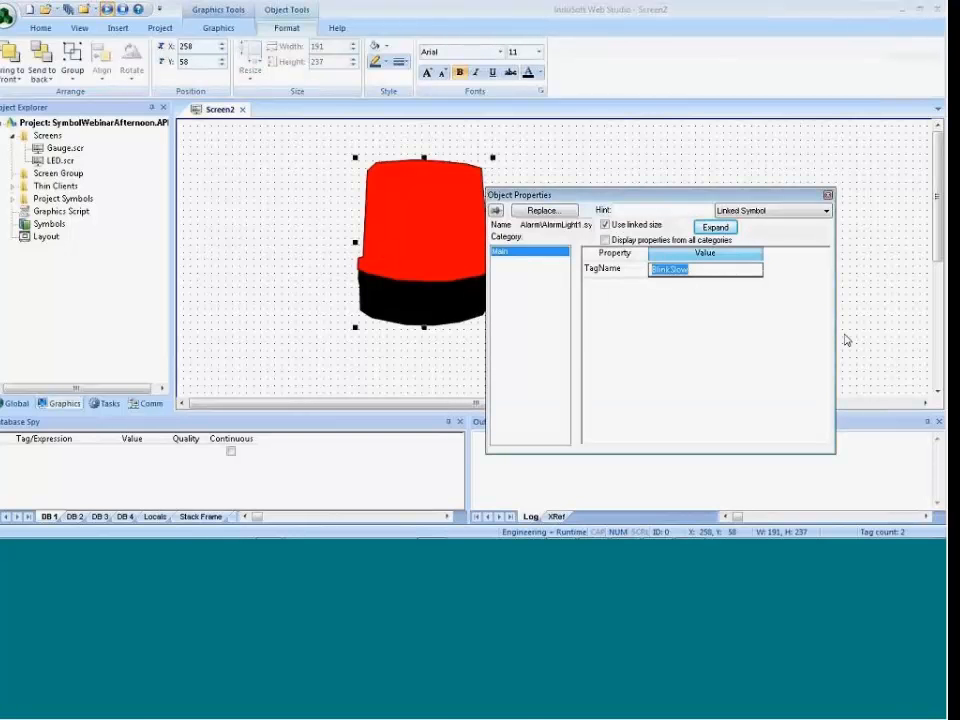
type("AlarmOn")
key("Return")
left_click(486, 330)
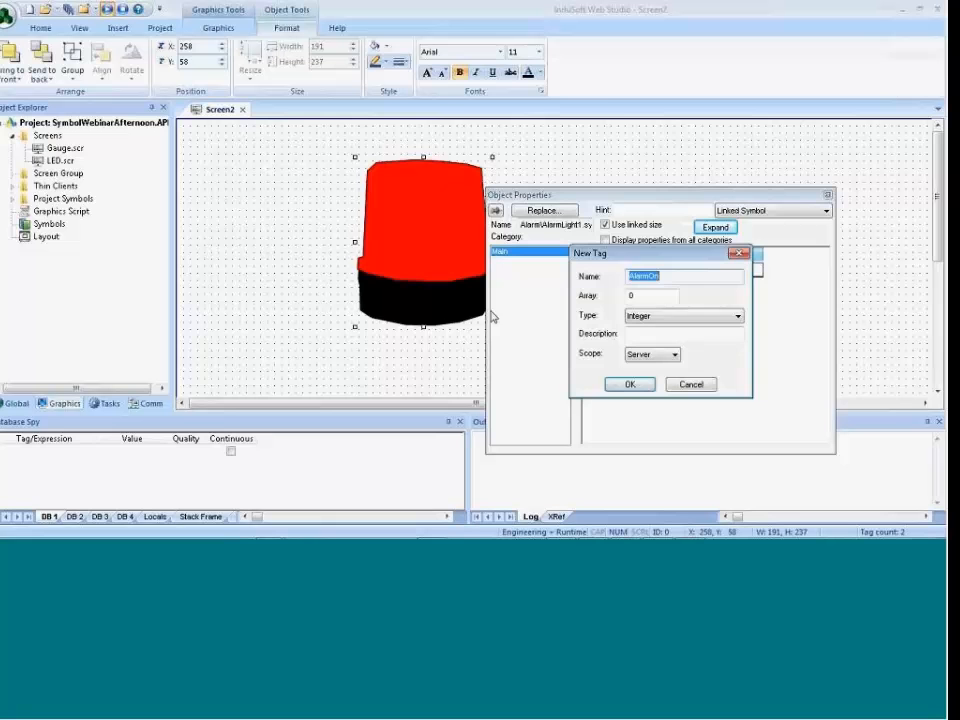
left_click(634, 317)
left_click(640, 329)
left_click(630, 384)
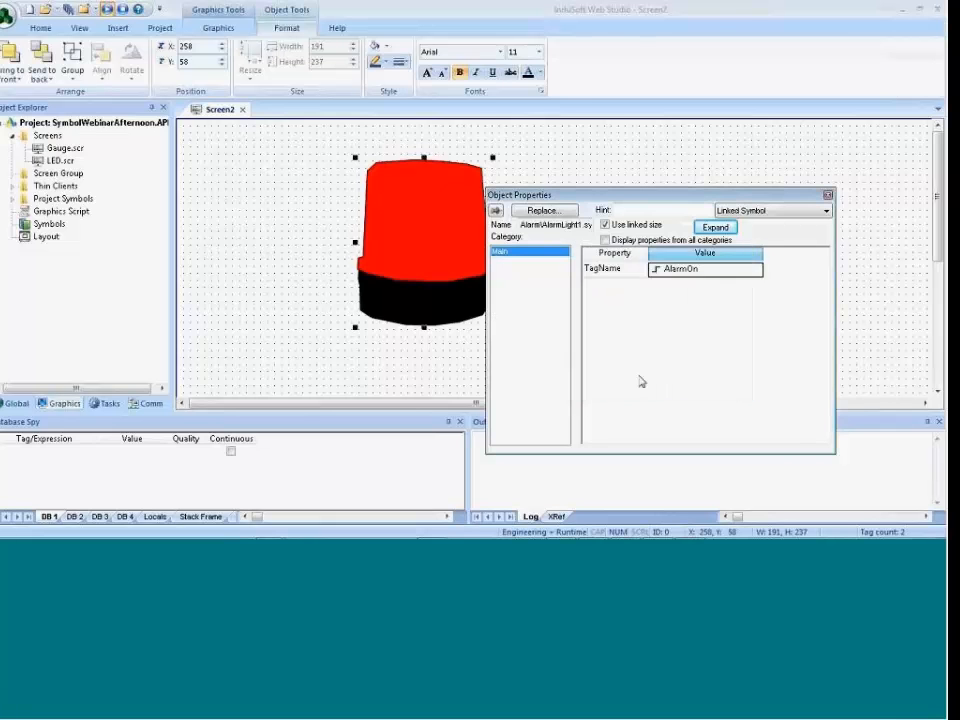
left_click(390, 364)
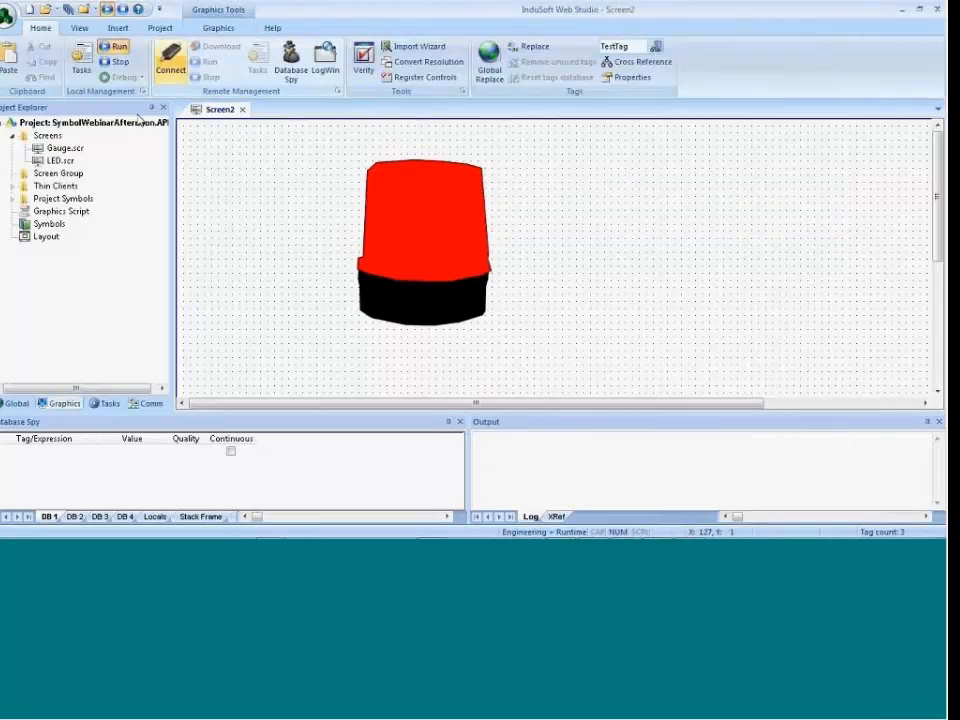
Insert the SW_RedBlack_01 toggle switch from the Switches symbol library beside the beacon's left side.
double_click(47, 226)
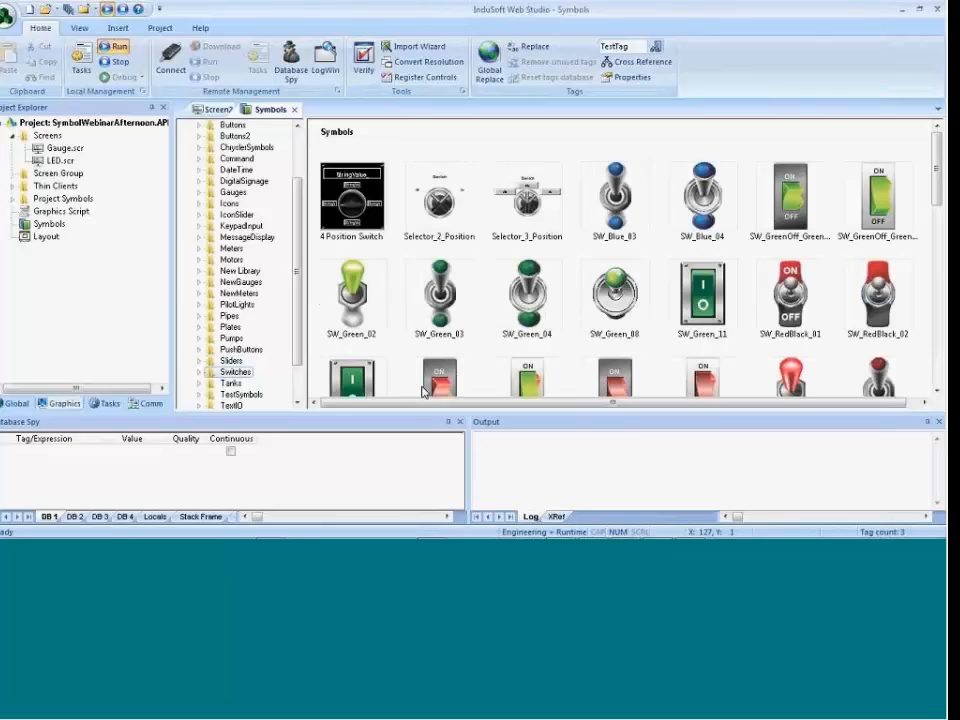
left_click(778, 300)
double_click(778, 300)
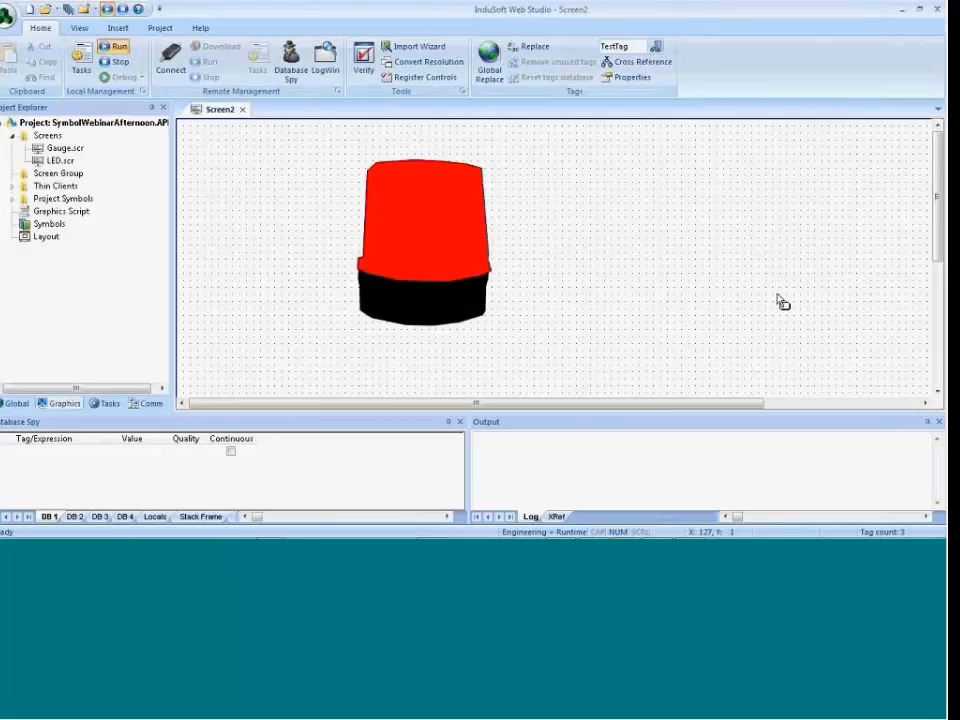
left_click(271, 237)
Assign the AlarmOn tag to both the TagCmd and TagState properties of the toggle switch.
double_click(295, 280)
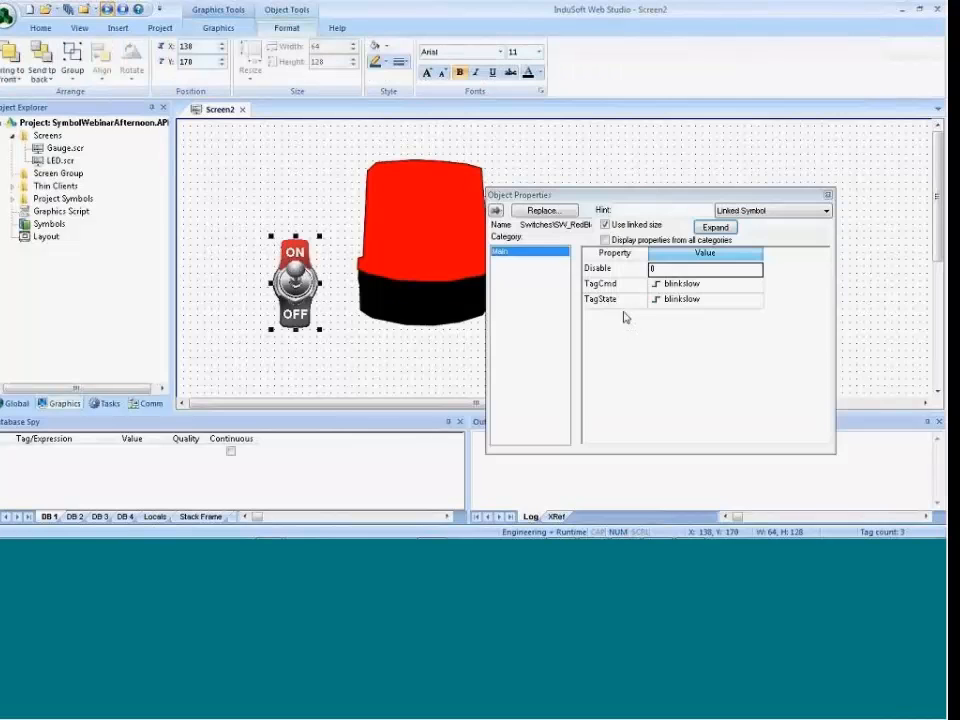
double_click(686, 292)
left_click(610, 257)
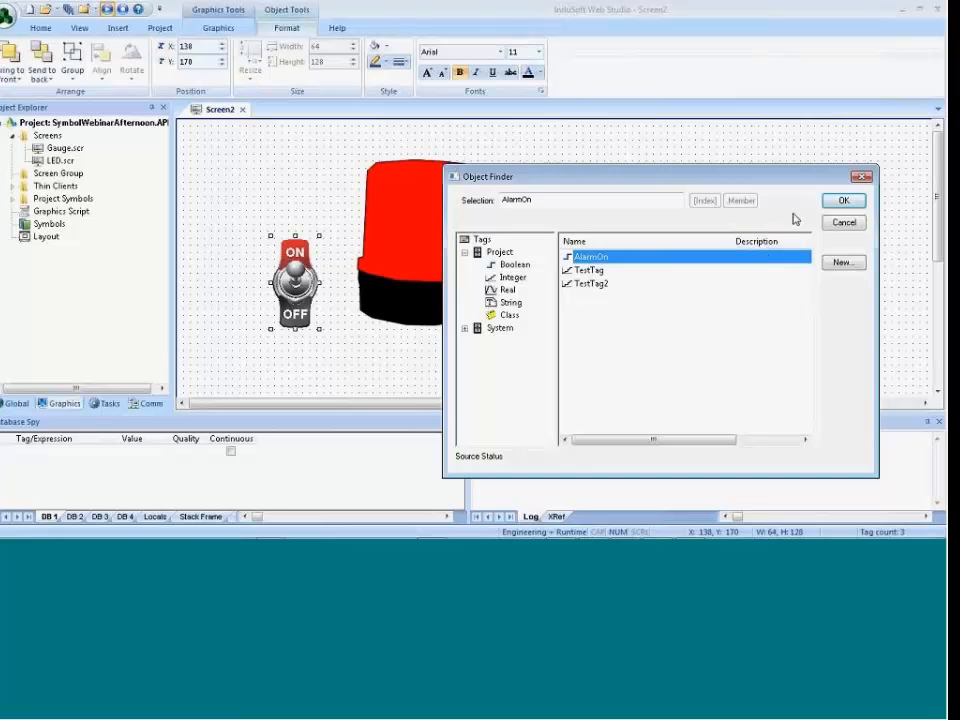
key("Return")
double_click(658, 301)
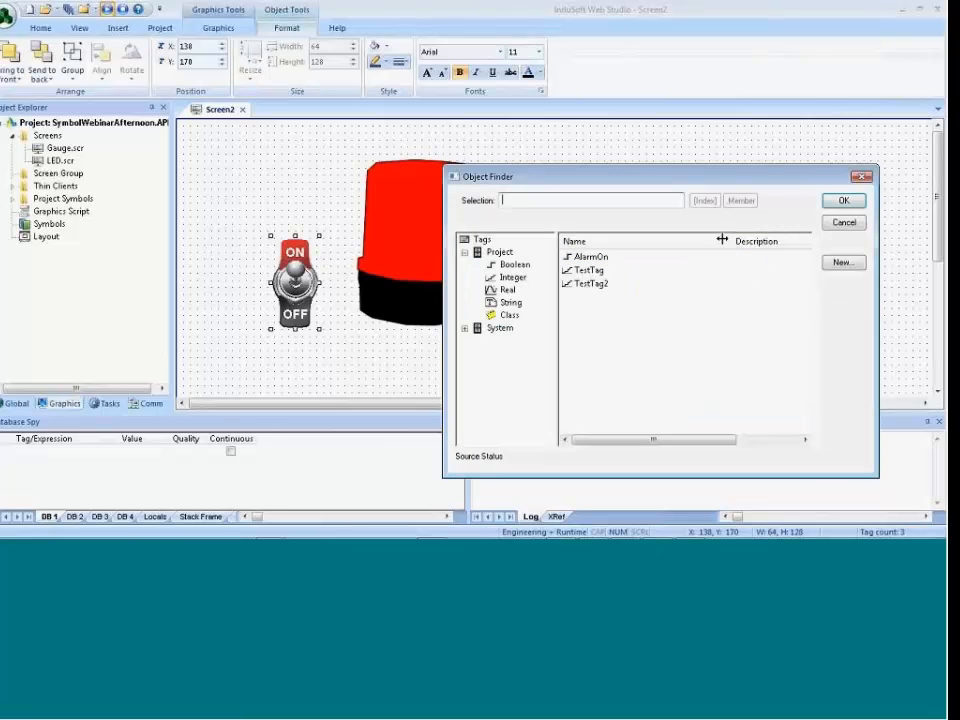
left_click(590, 257)
key("Return")
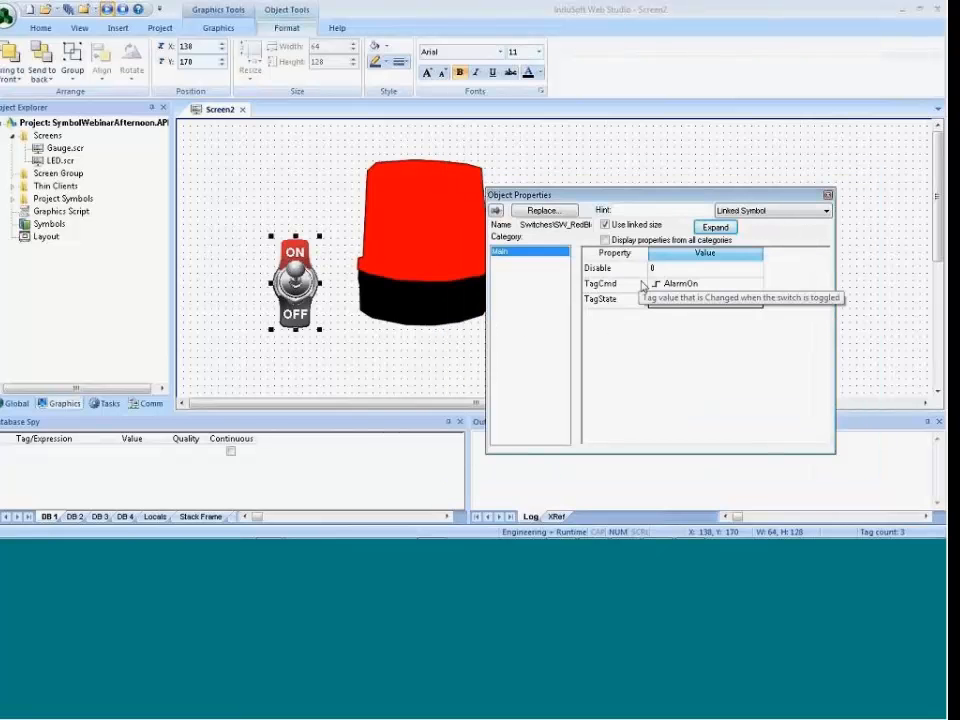
left_click(874, 244)
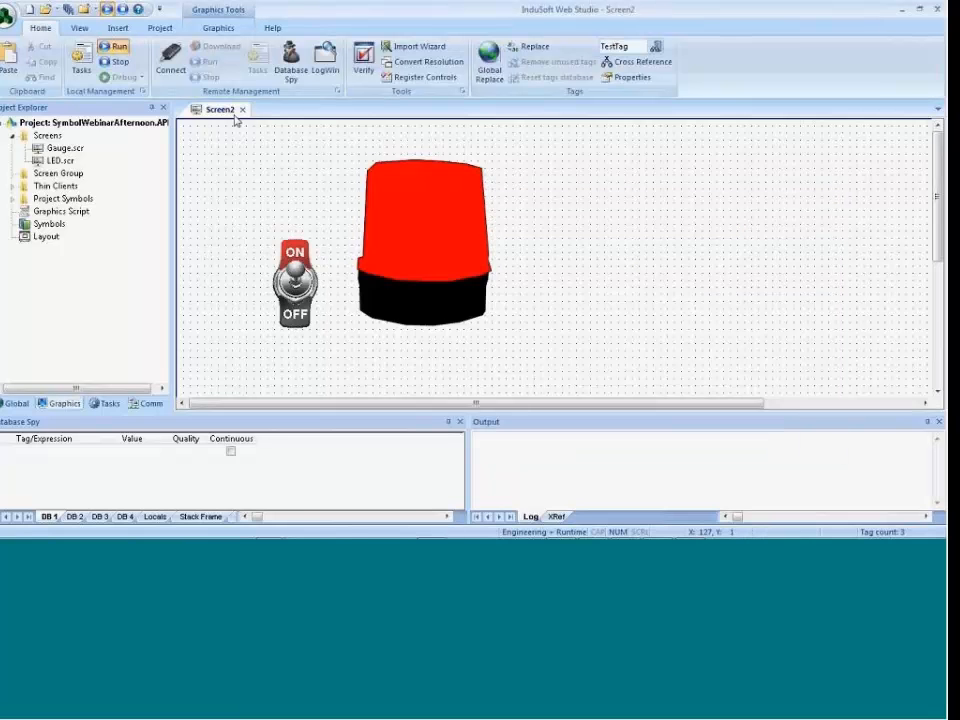
Run the project, toggle the switch twice to test the beacon's light, and switch back to the screen editor.
left_click(106, 46)
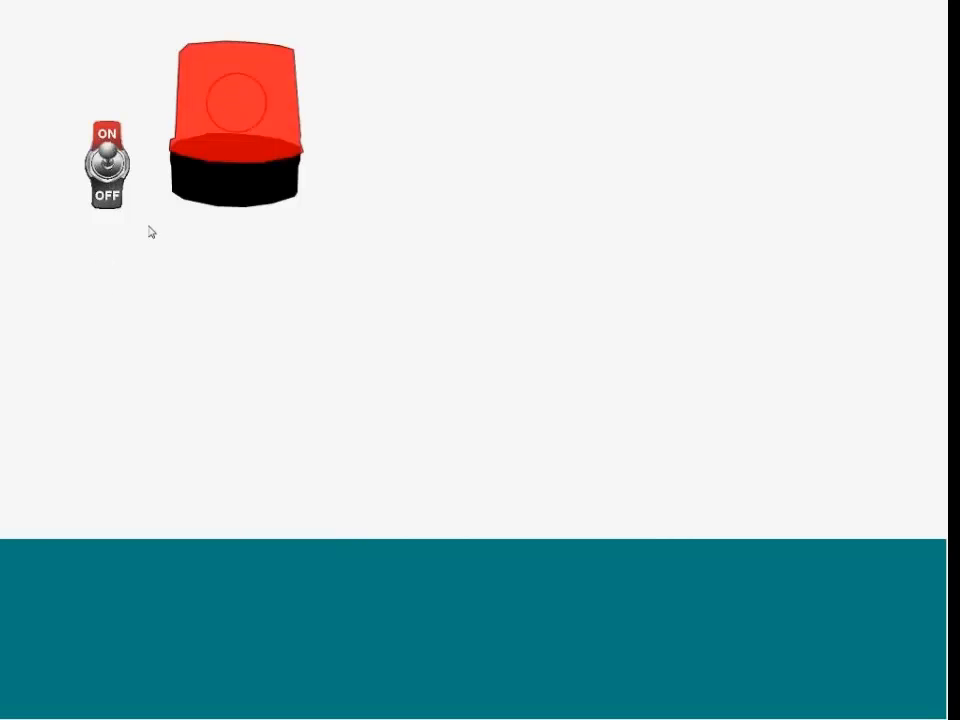
left_click(110, 174)
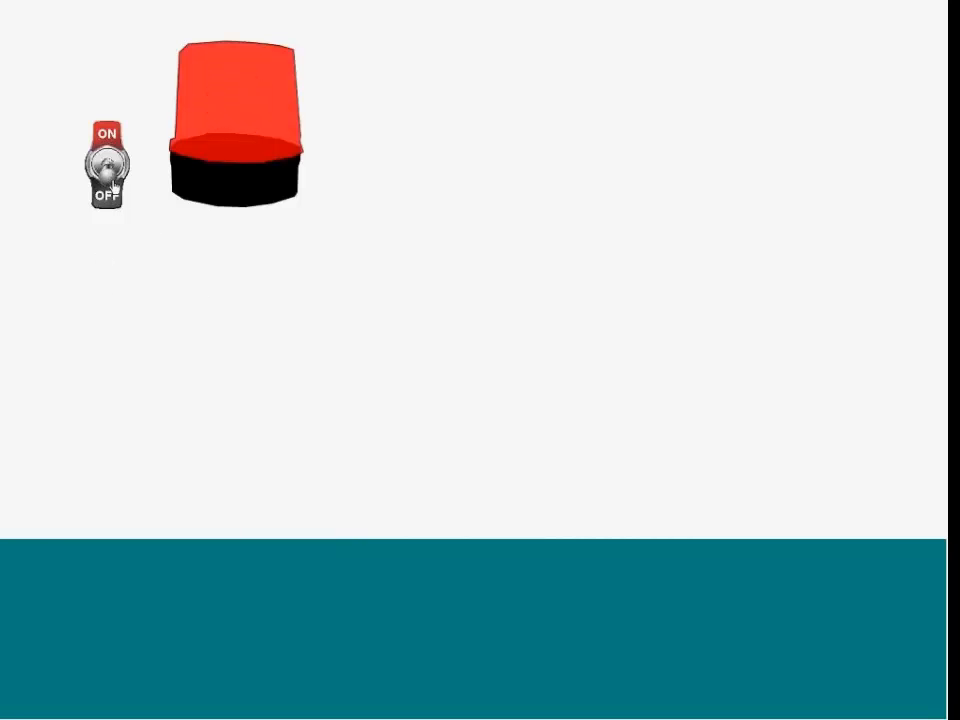
left_click(110, 180)
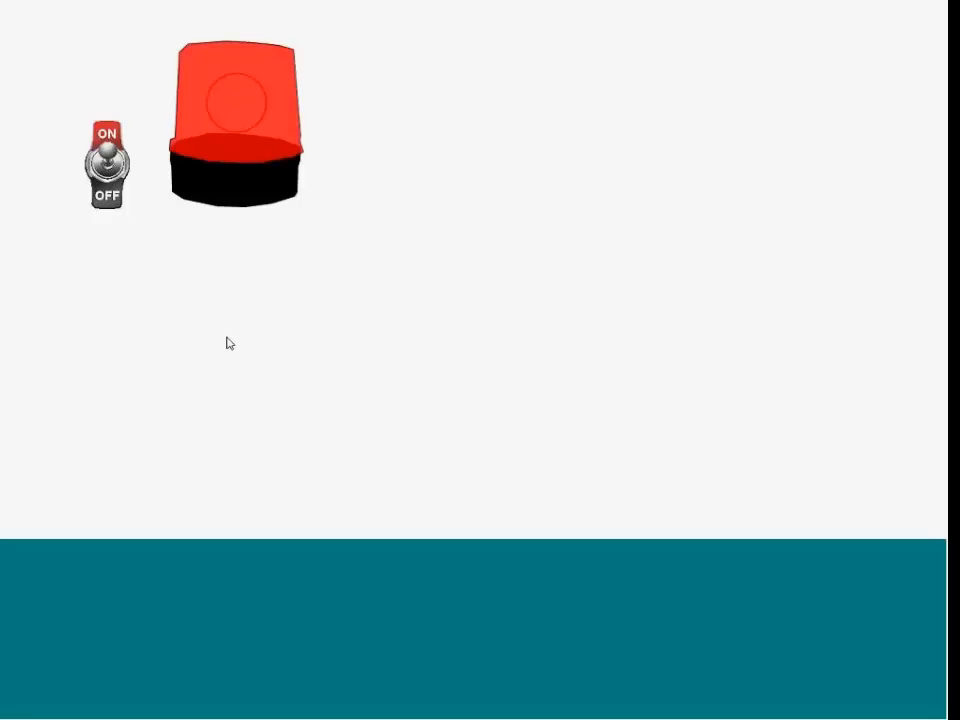
key("alt+Tab")
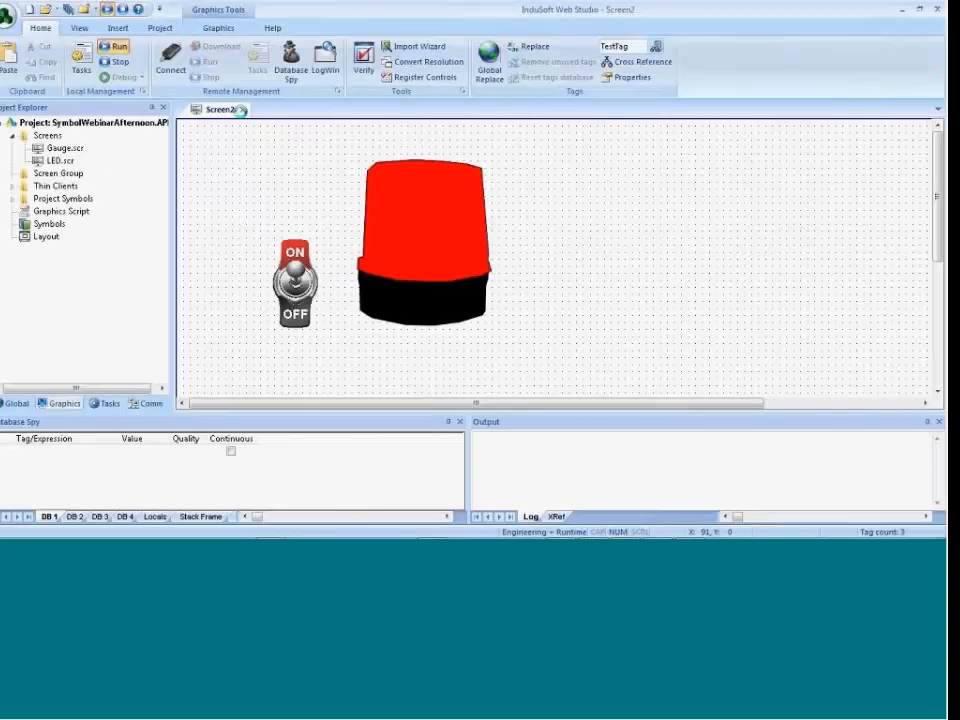
Close the screen and save it as AlarmLight in the project's Screen folder.
left_click(411, 325)
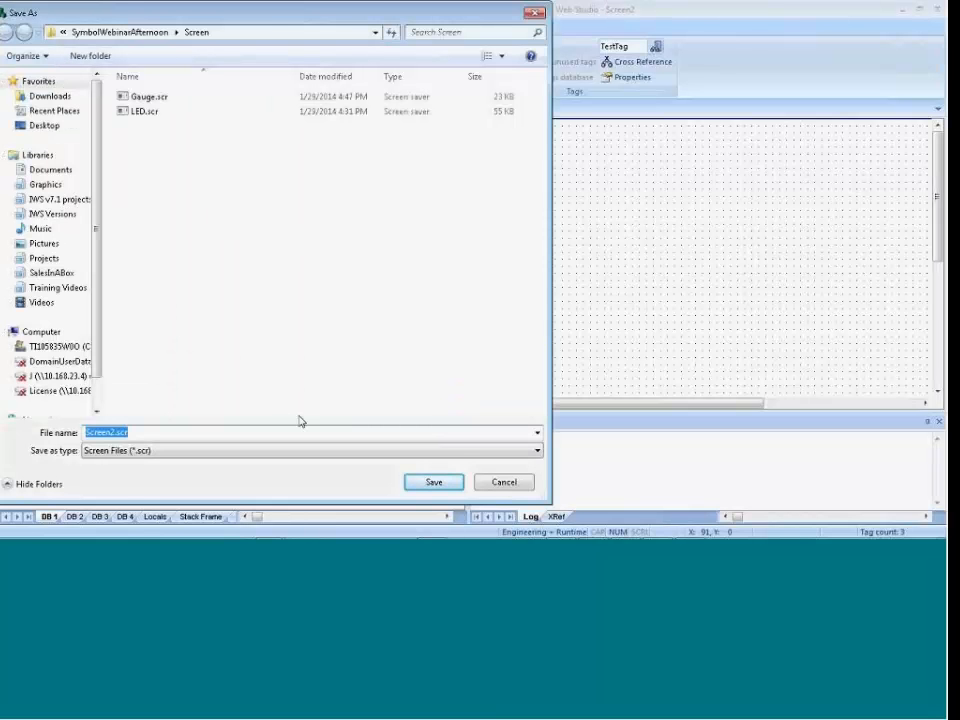
type("AlarmLight")
key("Return")
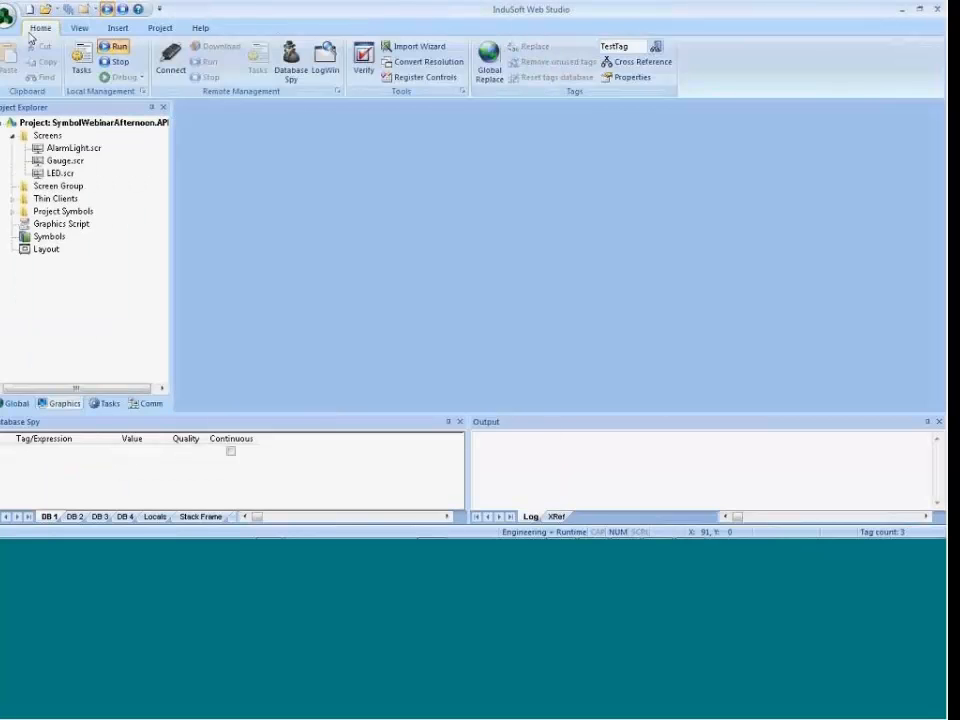
Open the recent project Symbols2.APP, stopping the running project, and open its AlarmLight screen.
left_click(8, 16)
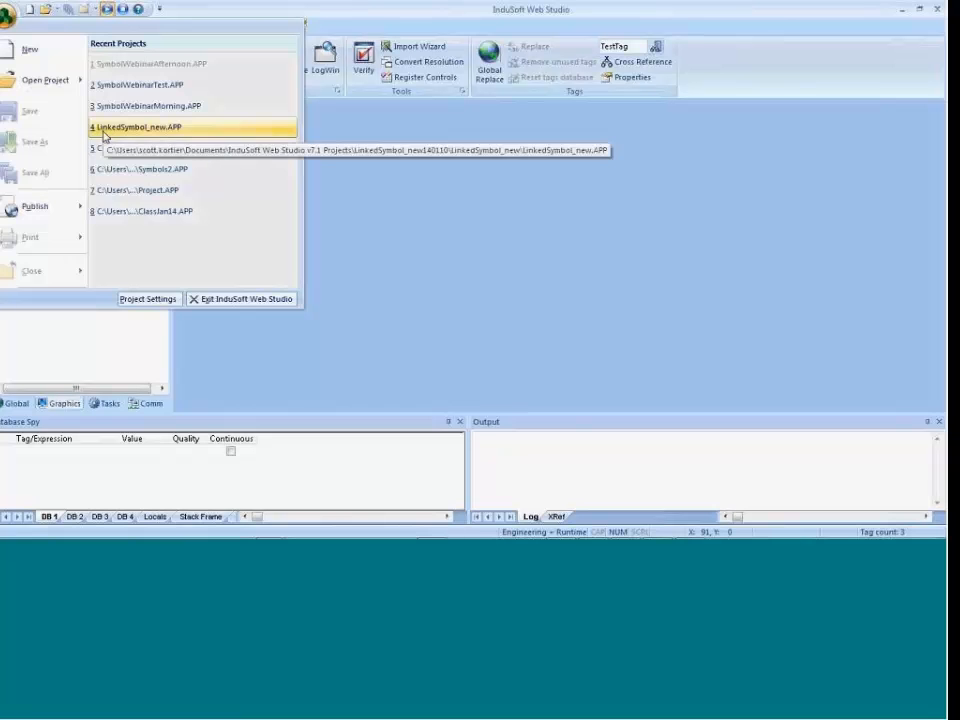
left_click(160, 169)
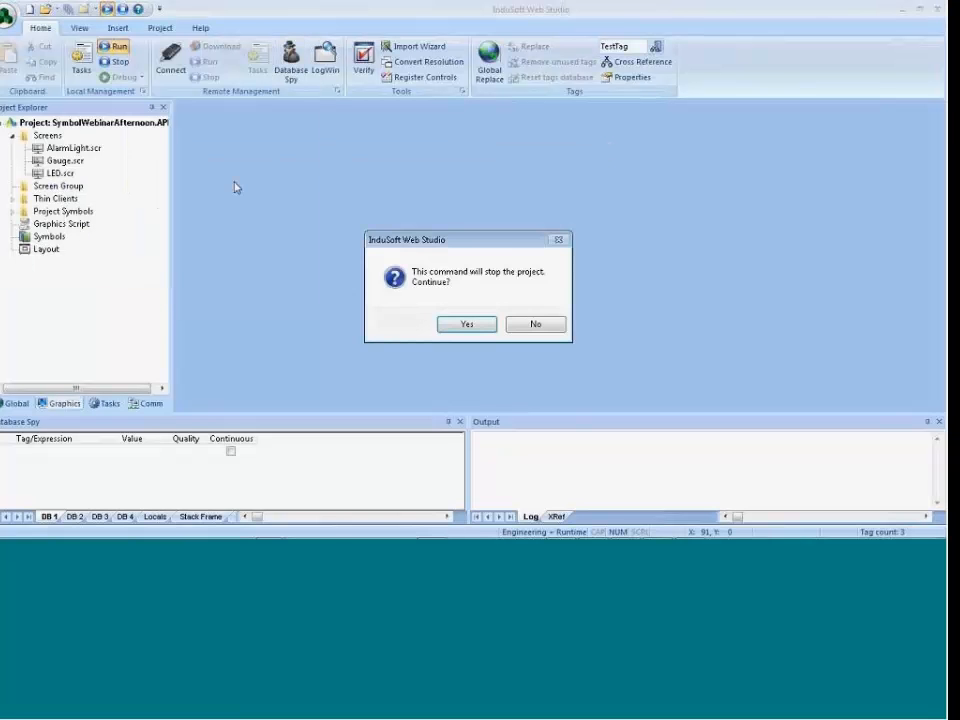
left_click(448, 332)
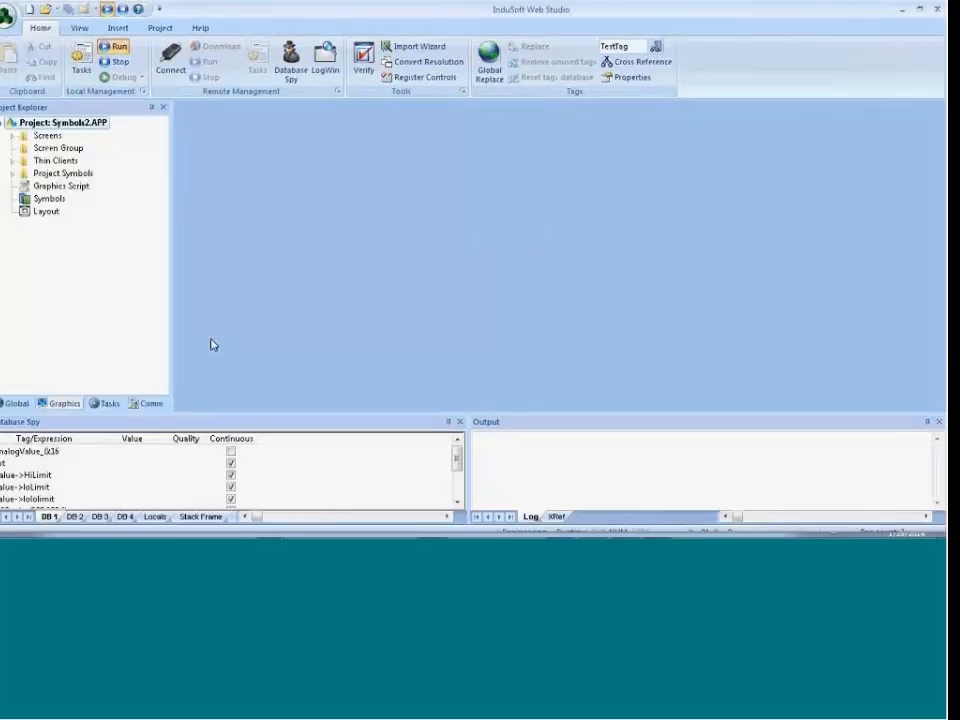
left_click(12, 135)
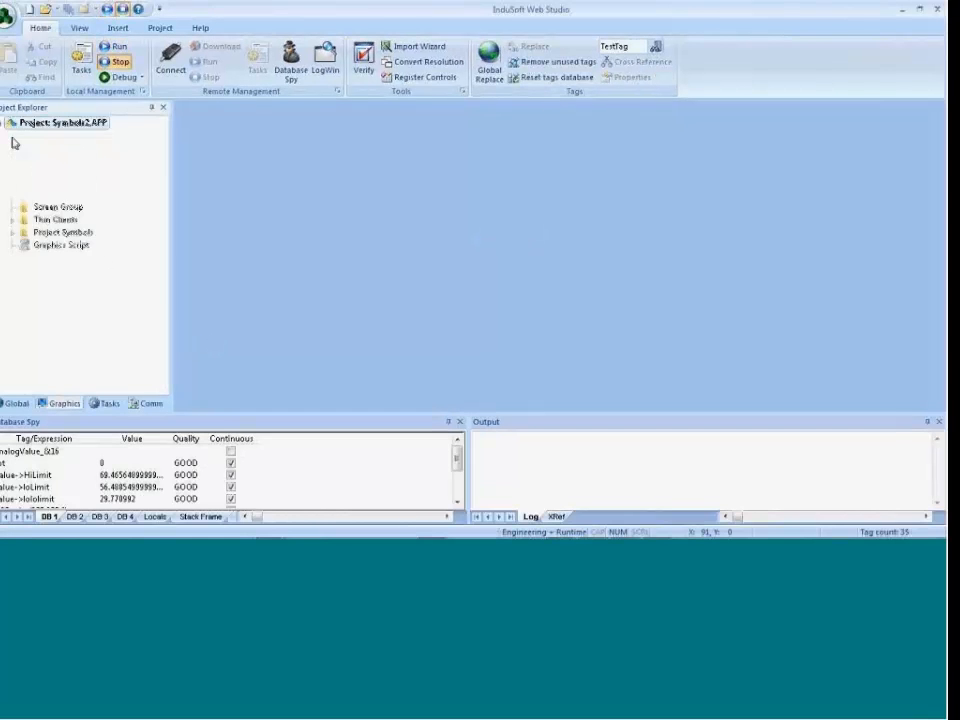
double_click(73, 135)
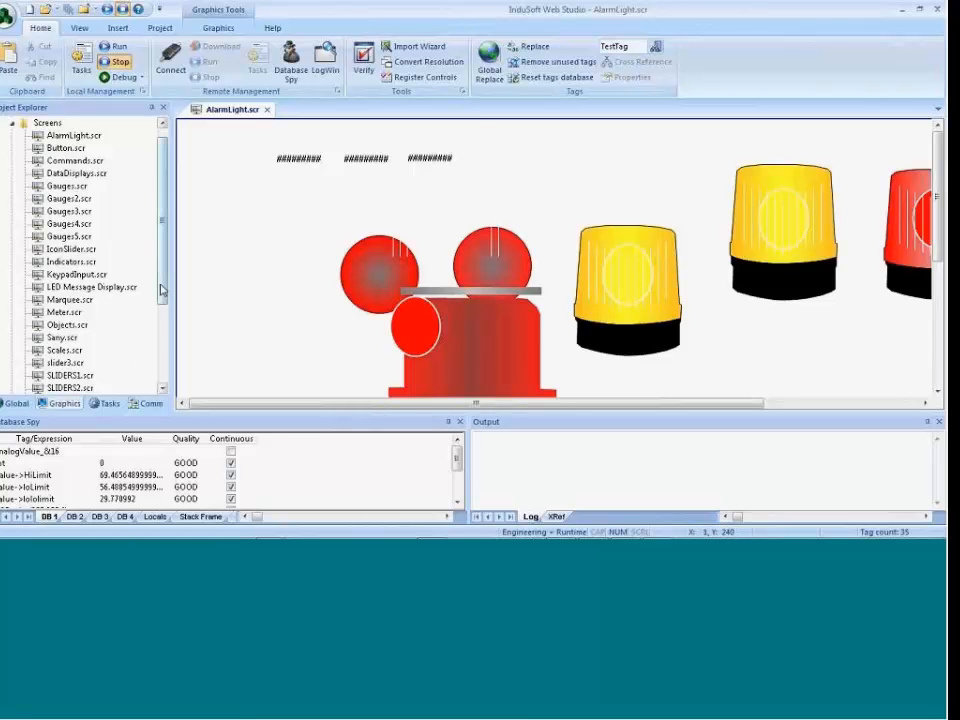
Open the Graphics Script, examine the $Rot counter code in Graphics_WhileRunning, and close the script.
left_click_drag(161, 287, 165, 320)
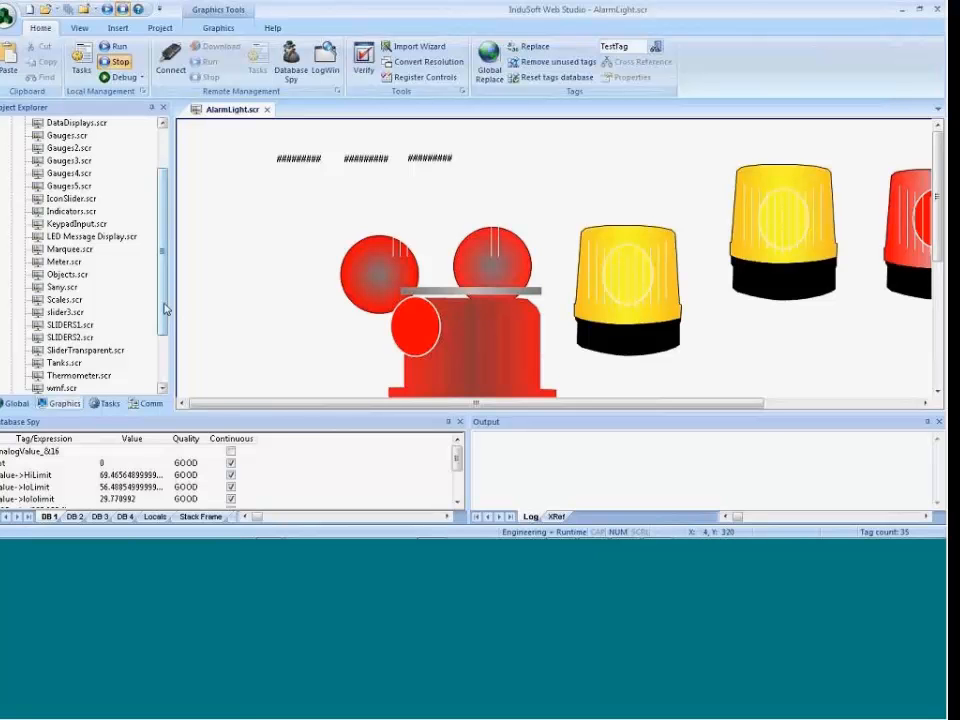
left_click_drag(165, 306, 170, 360)
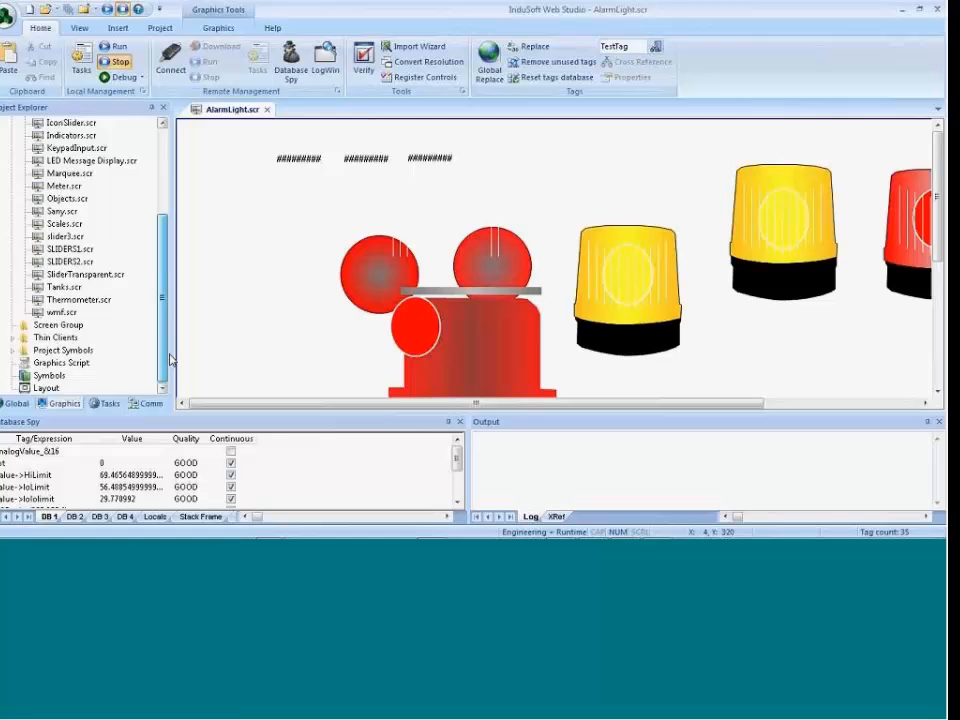
double_click(60, 362)
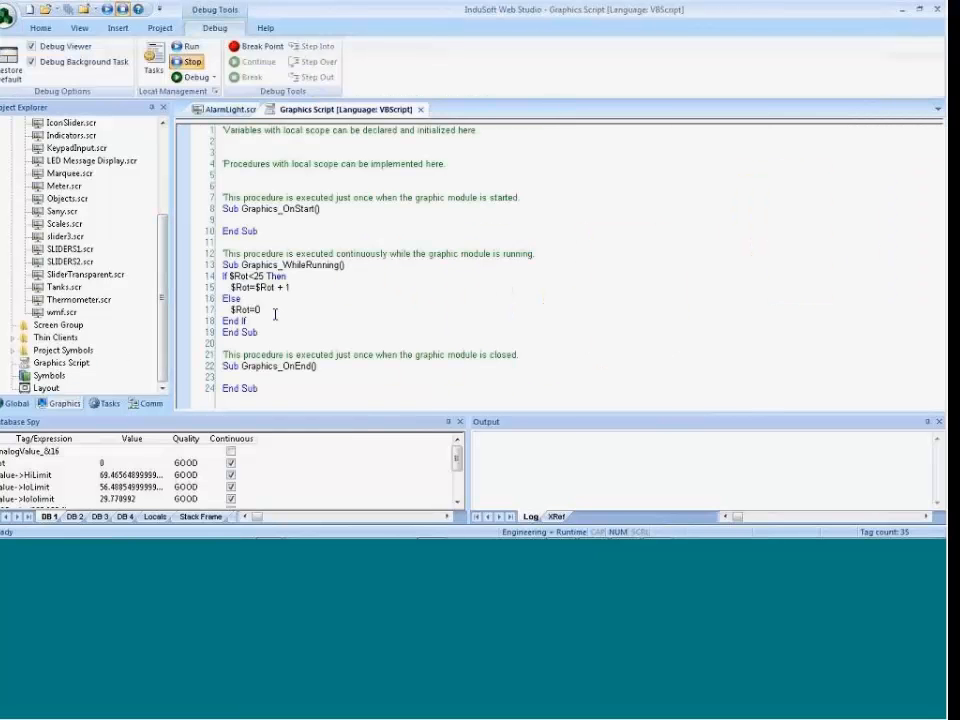
left_click_drag(272, 316, 222, 276)
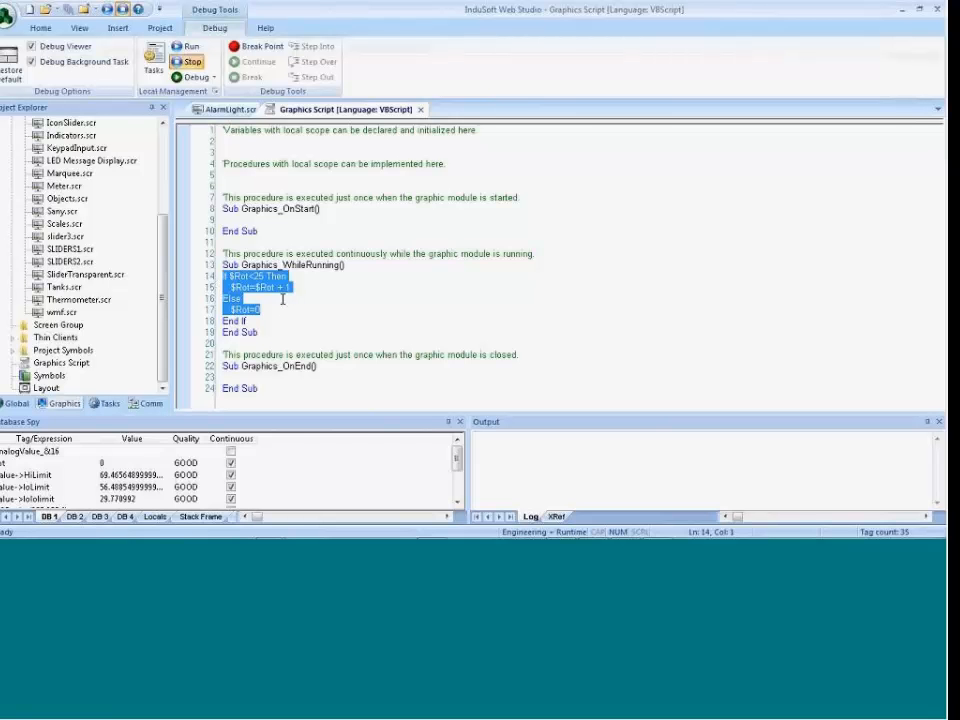
left_click(421, 110)
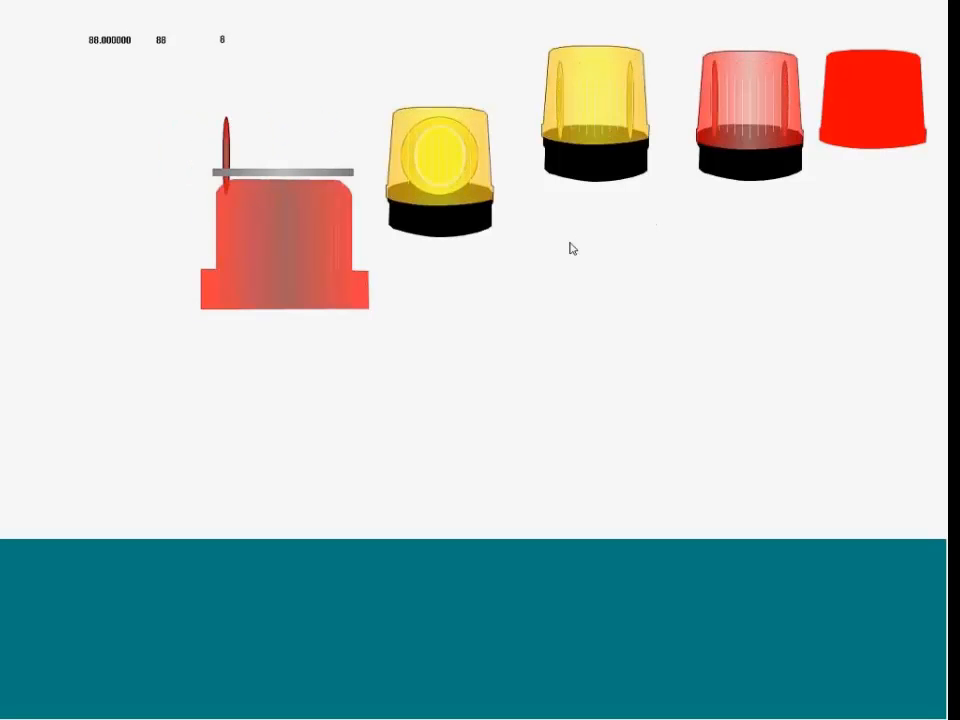
Return to the screen editor, close the AlarmLight screen, and open the recent project SymbolWebinarAfternoon.APP, stopping the running project.
key("alt+Tab")
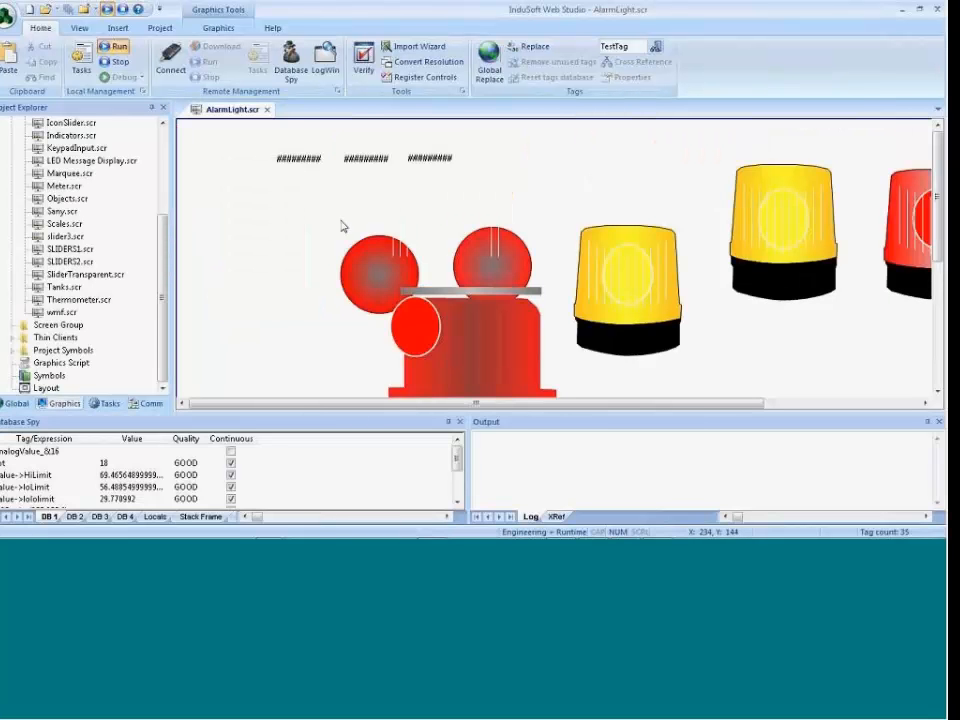
left_click(267, 110)
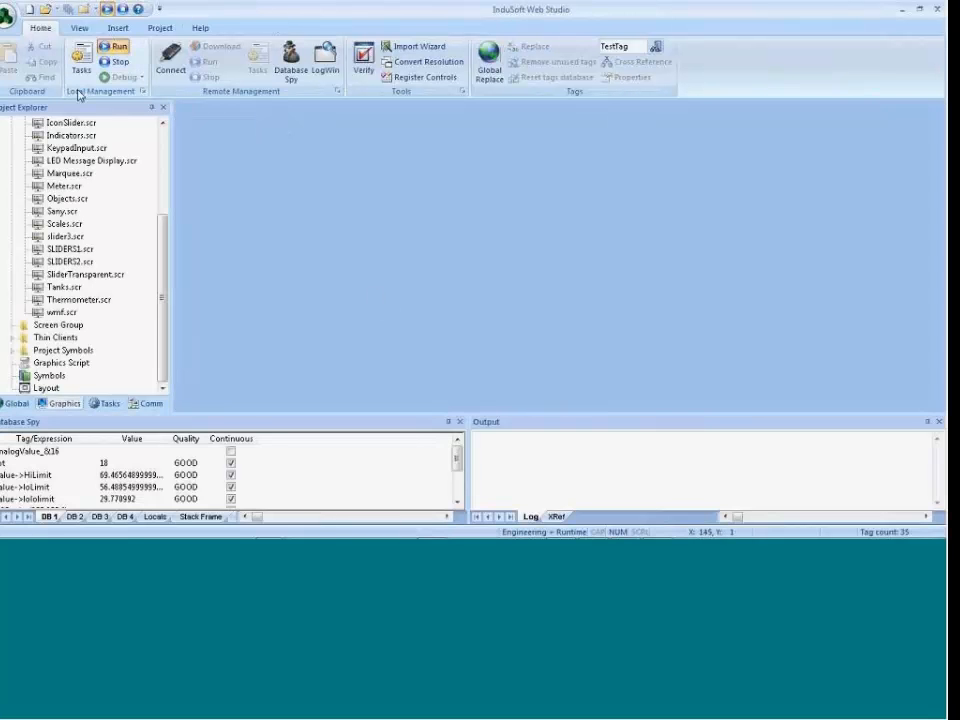
left_click(8, 22)
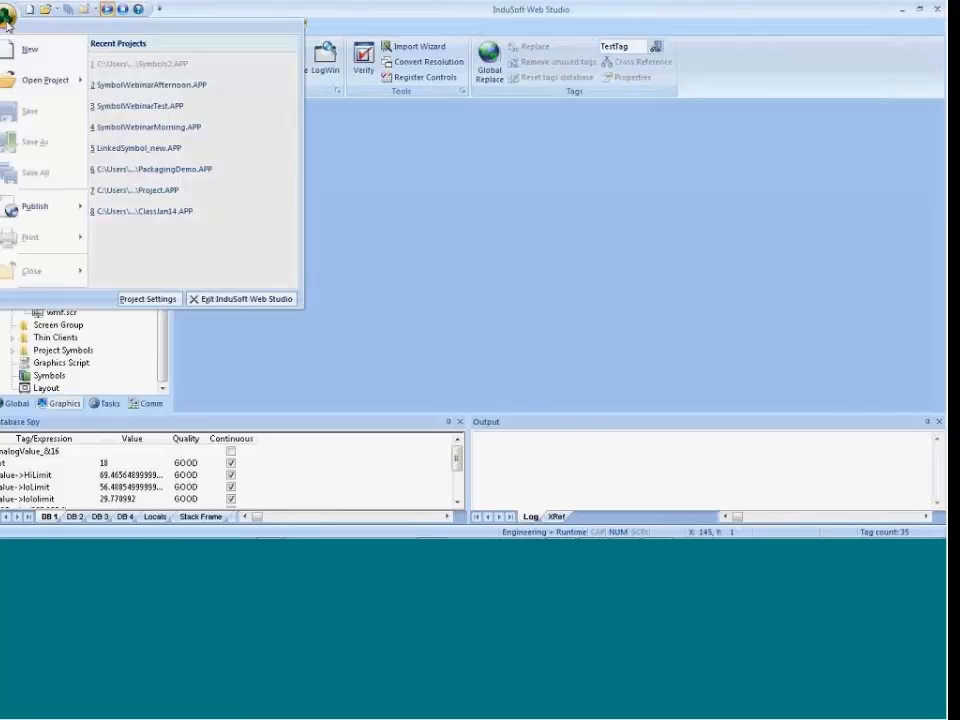
left_click(100, 86)
left_click(478, 325)
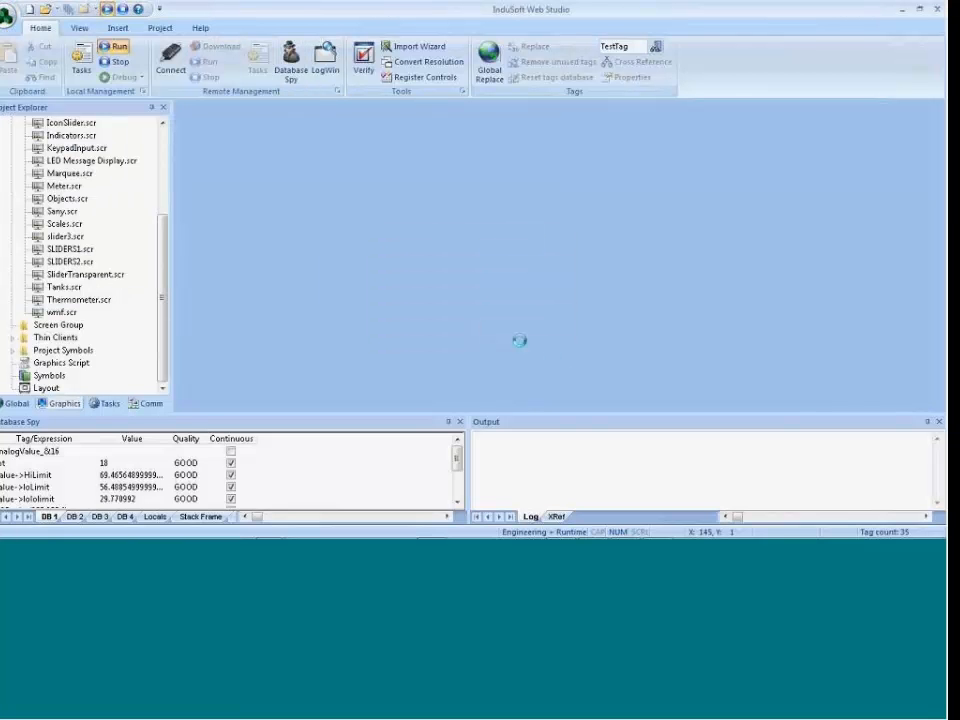
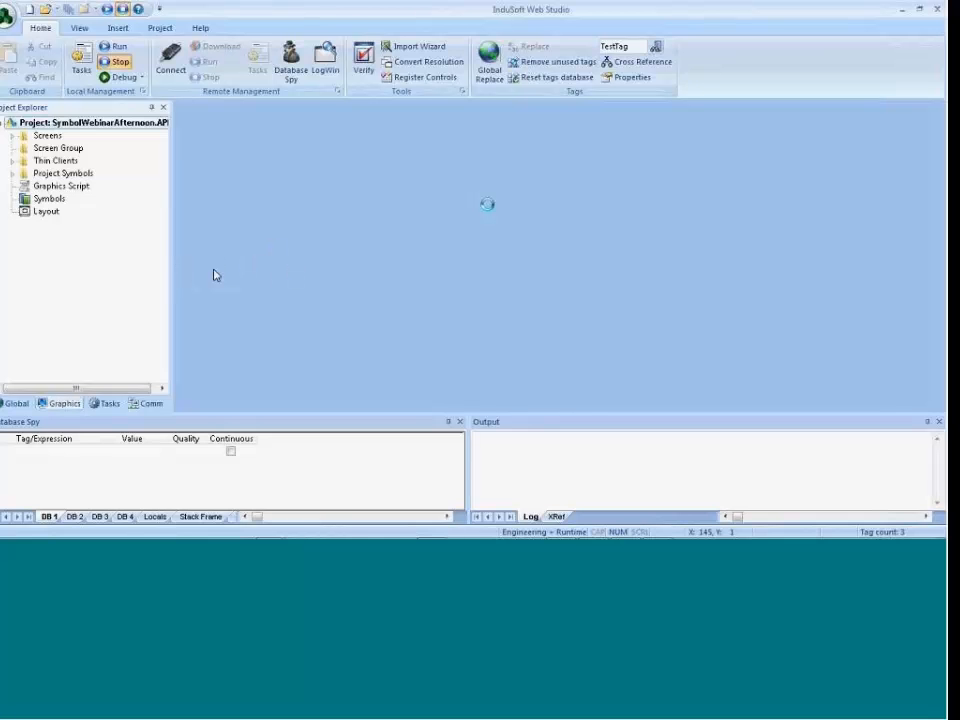
View the Gauge screen from the Screens folder, close it, and check the Agenda slide before returning to the project.
double_click(45, 135)
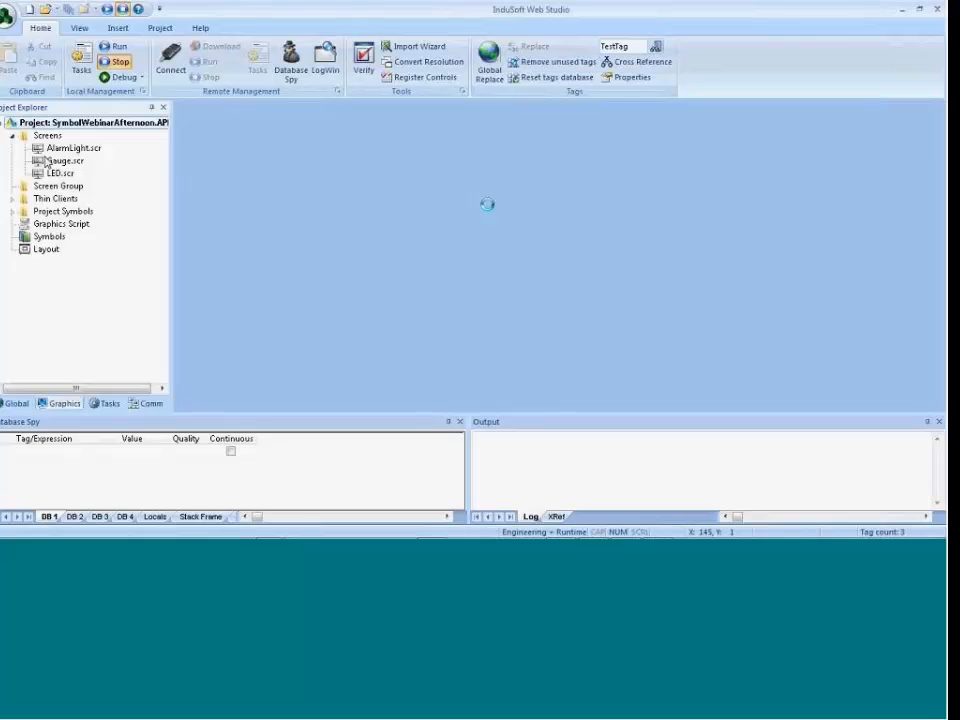
double_click(45, 162)
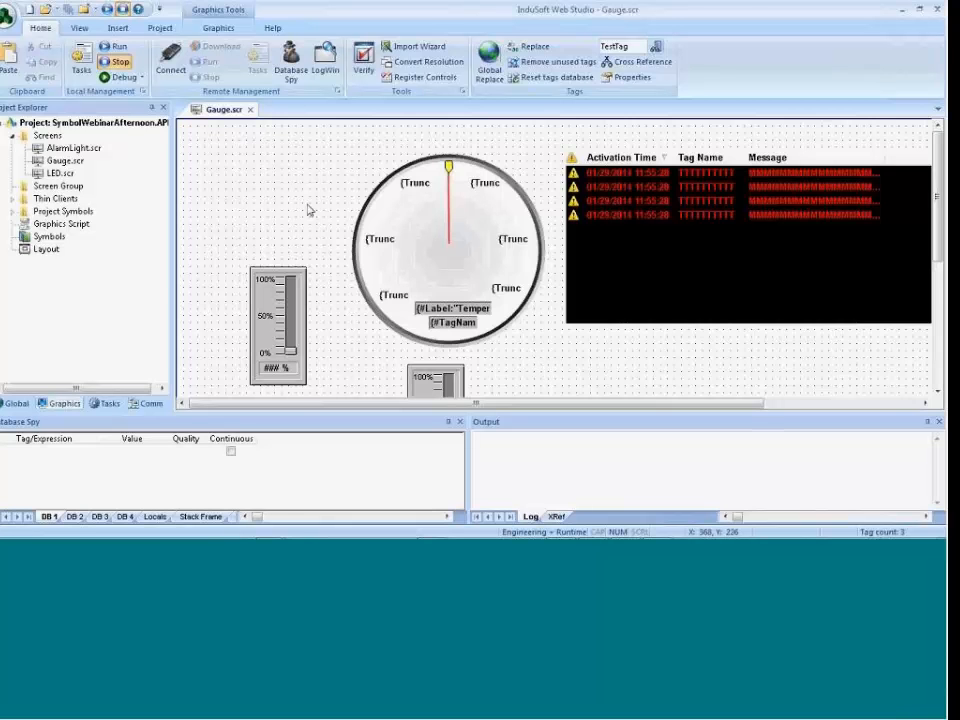
left_click(250, 109)
key("alt+Tab")
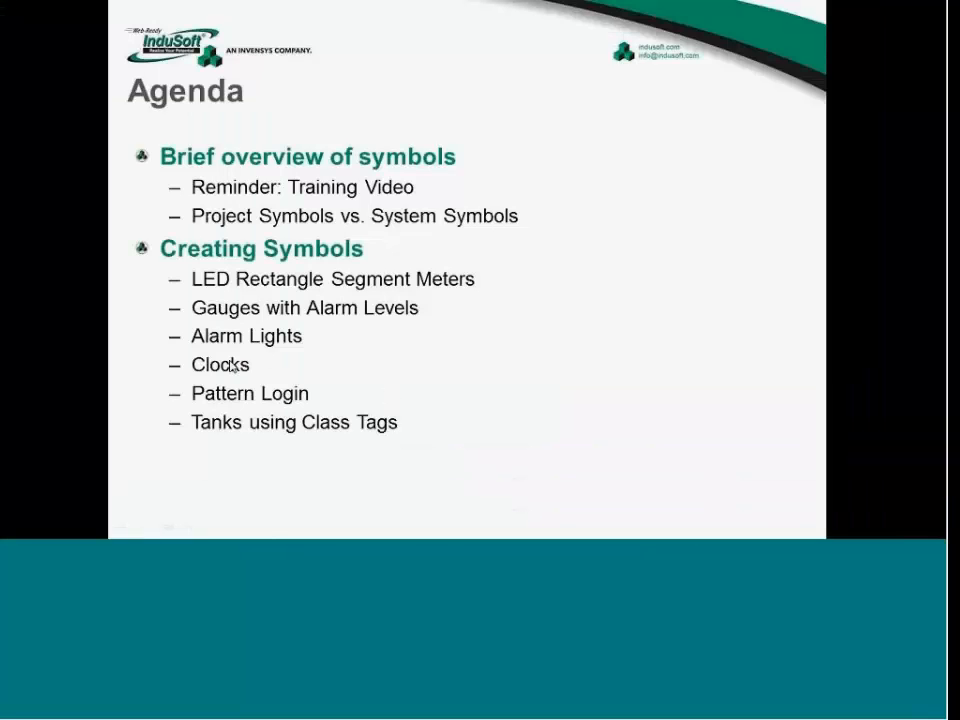
key("alt+Tab")
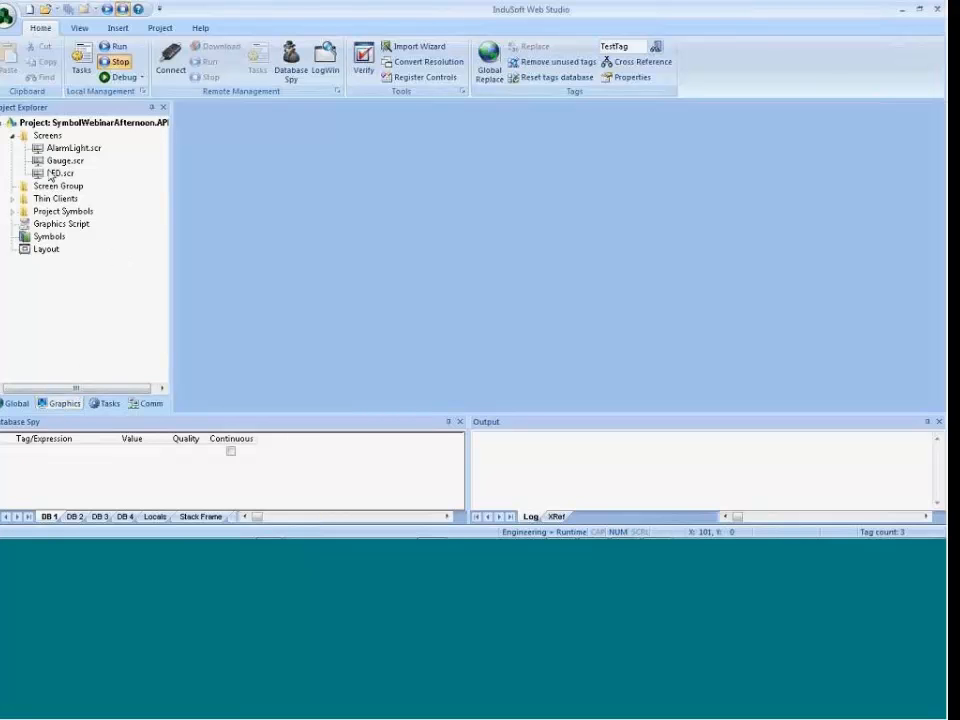
Insert a new blank screen into the Screens folder, accepting the default screen attributes.
right_click(40, 138)
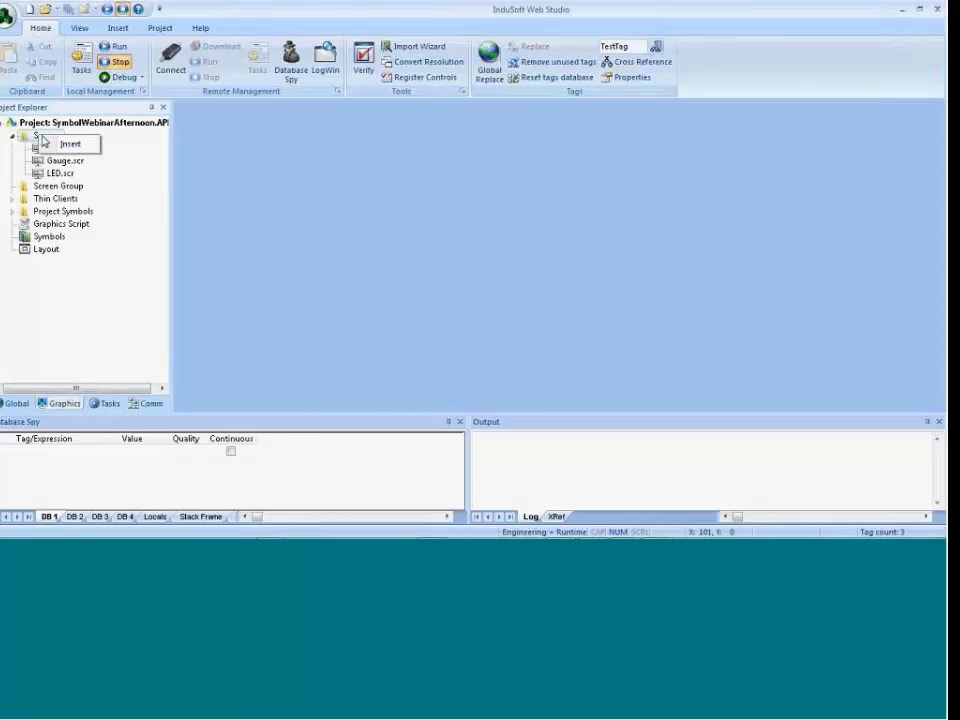
left_click(55, 144)
left_click(559, 405)
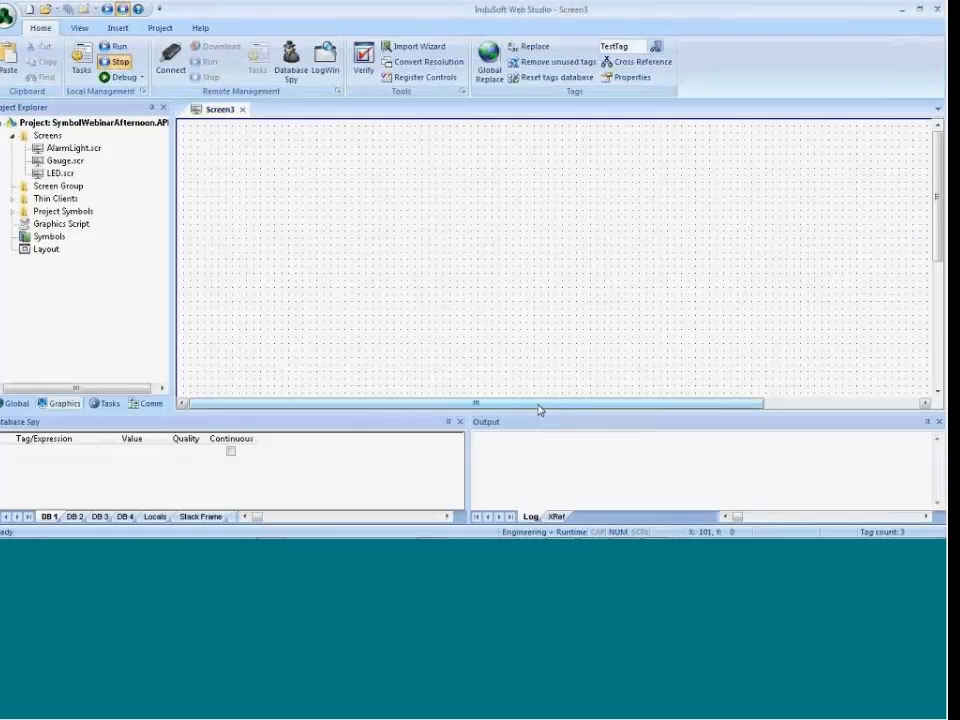
Open the symbol library and view the symbols in the DateTime category.
double_click(43, 239)
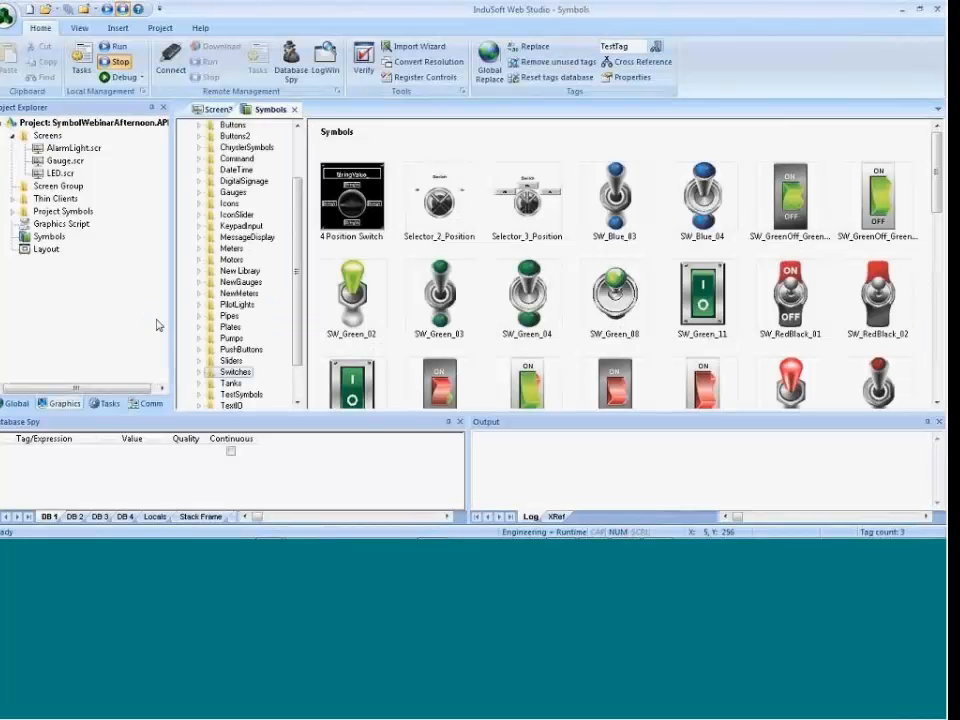
left_click(237, 170)
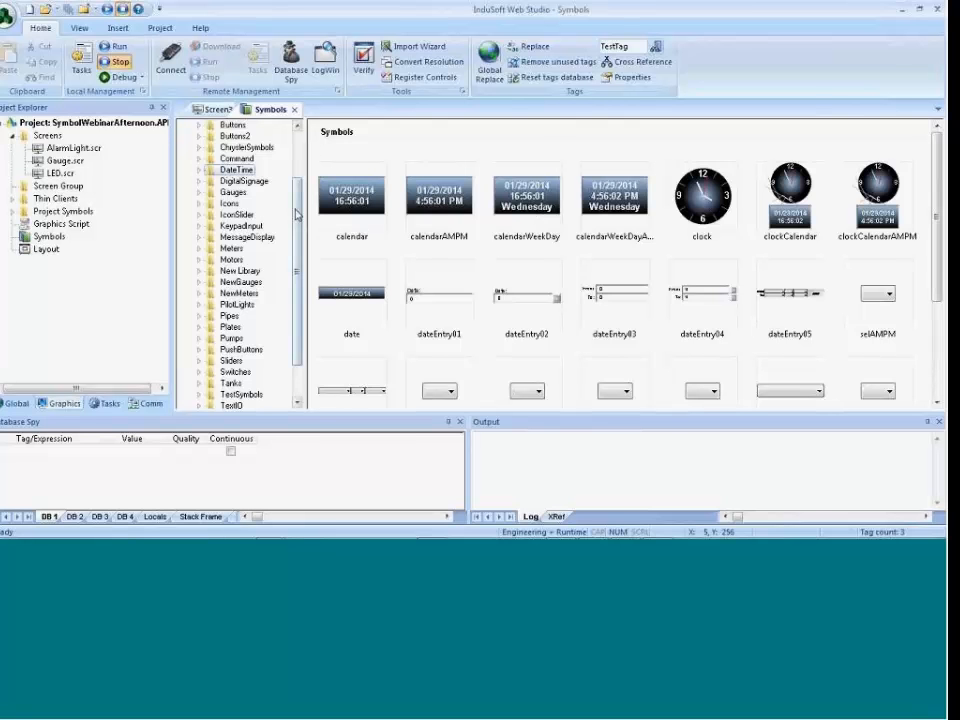
left_click_drag(296, 212, 297, 244)
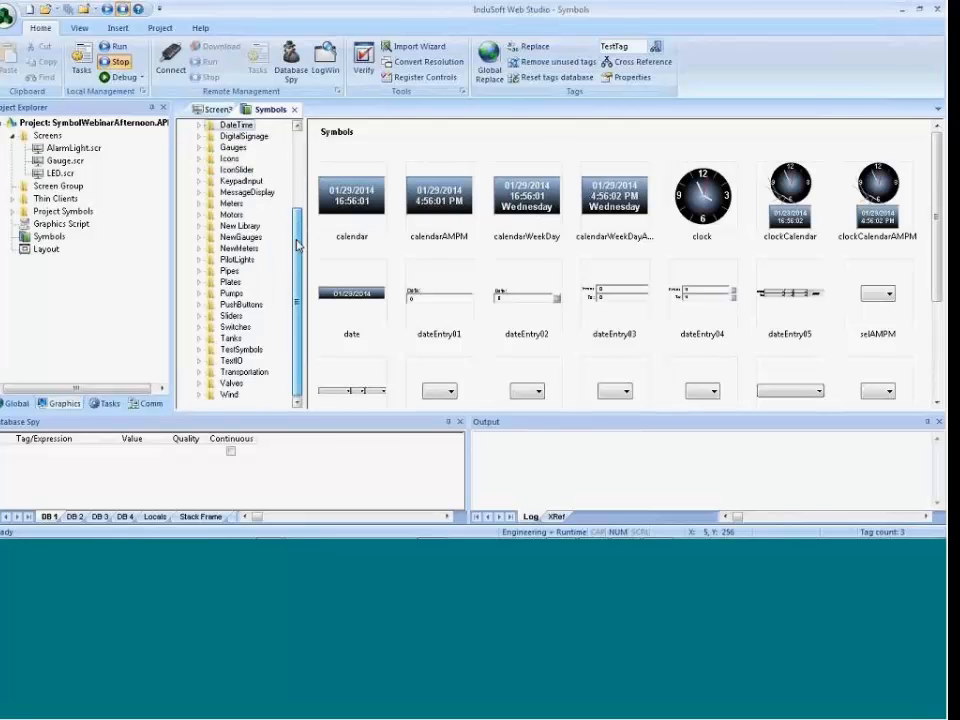
Place the Time_w_Day_Blue_01 symbol from the DateTime_2 category of TestSymbols on the new screen.
left_click(199, 351)
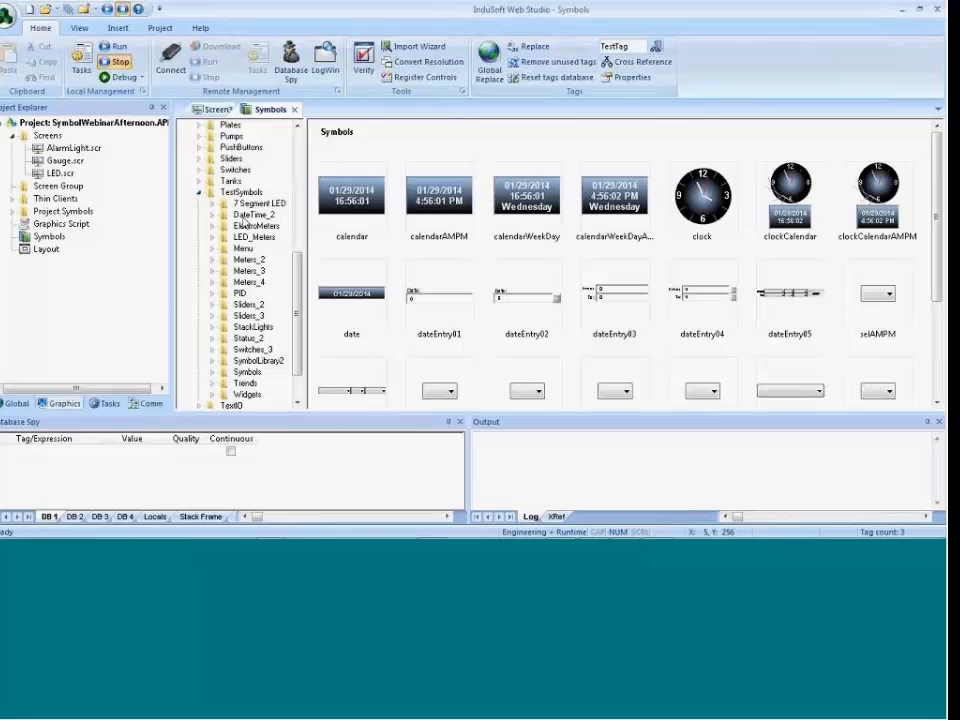
left_click(241, 215)
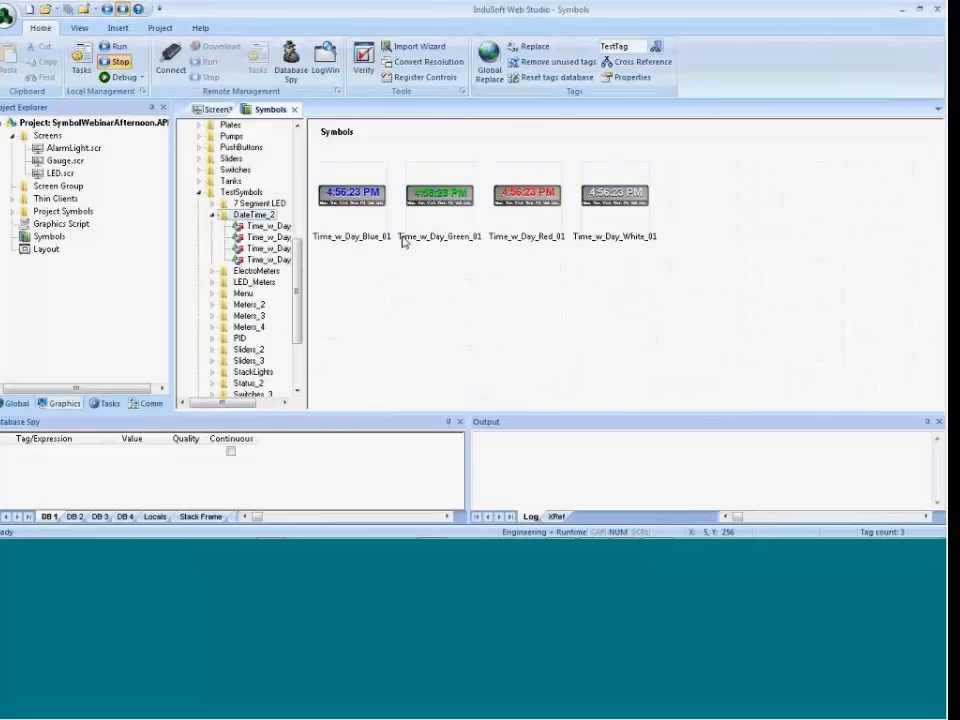
double_click(350, 197)
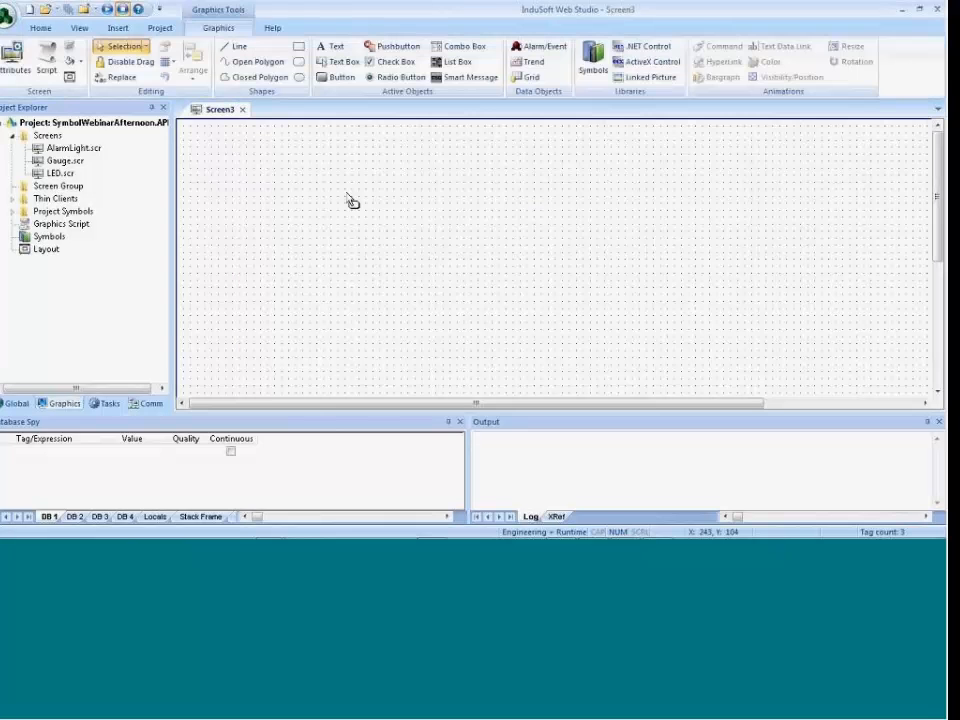
left_click(313, 195)
left_click(390, 280)
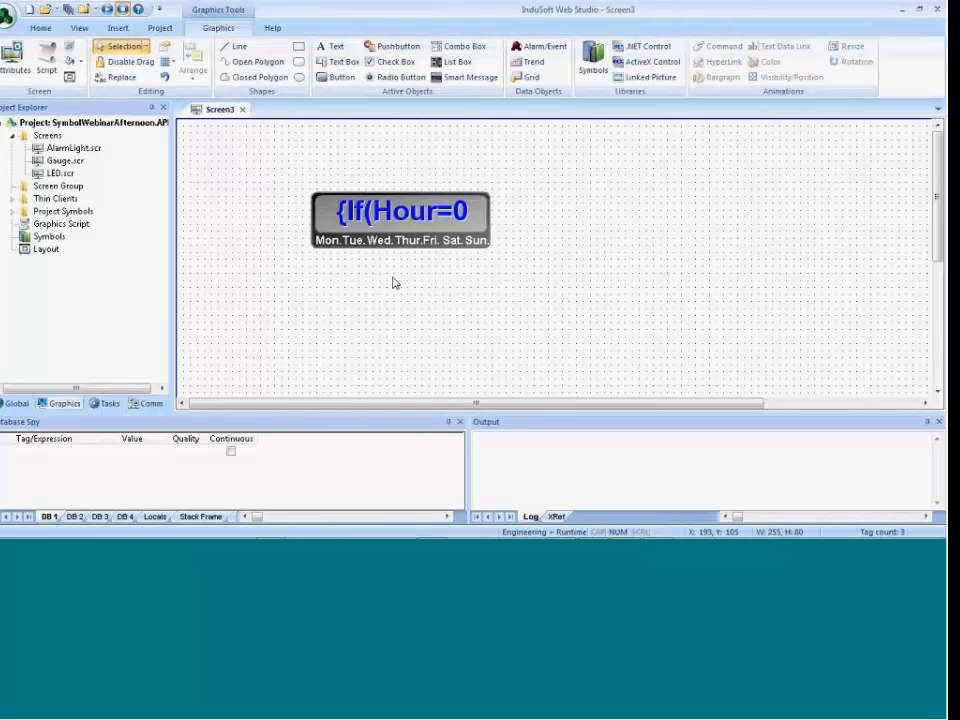
Open the placed time-and-day clock symbol for editing as a linked symbol.
left_click(395, 217)
right_click(395, 217)
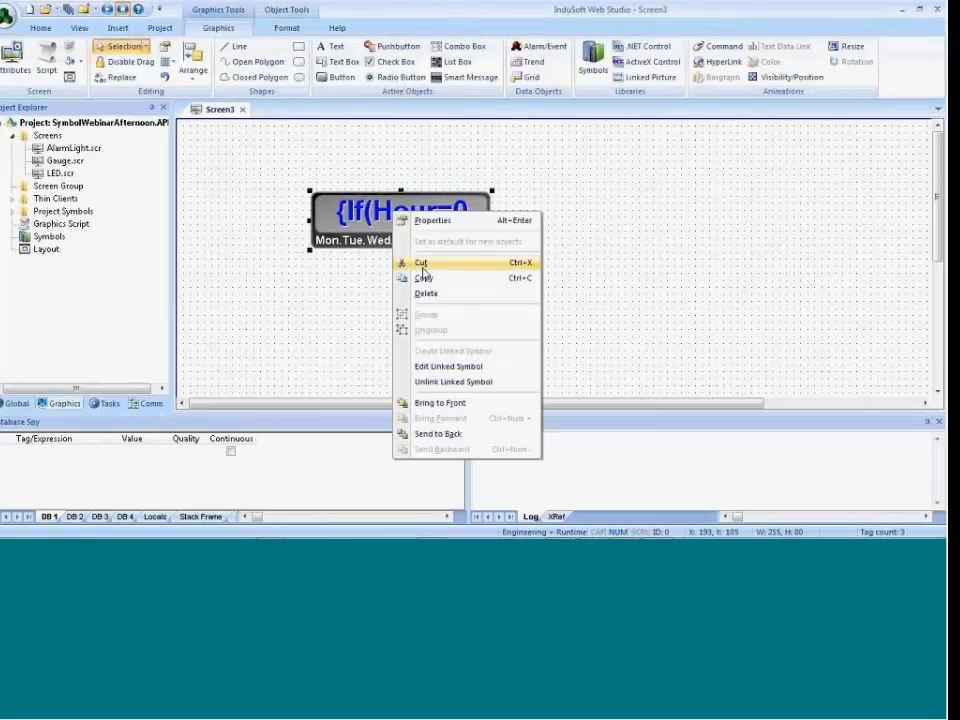
left_click(437, 366)
left_click(546, 317)
Move the blue time text off the clock face to the empty canvas beside it, at about X 304, Y 52.
left_click_drag(290, 151, 451, 161)
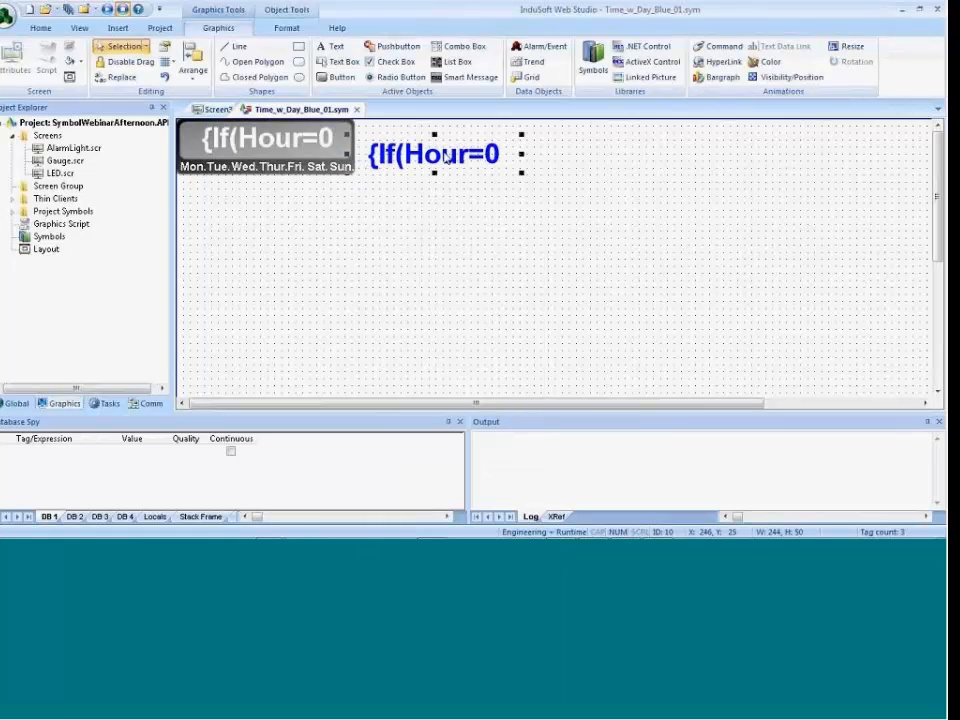
left_click(279, 147)
left_click_drag(395, 175, 243, 150)
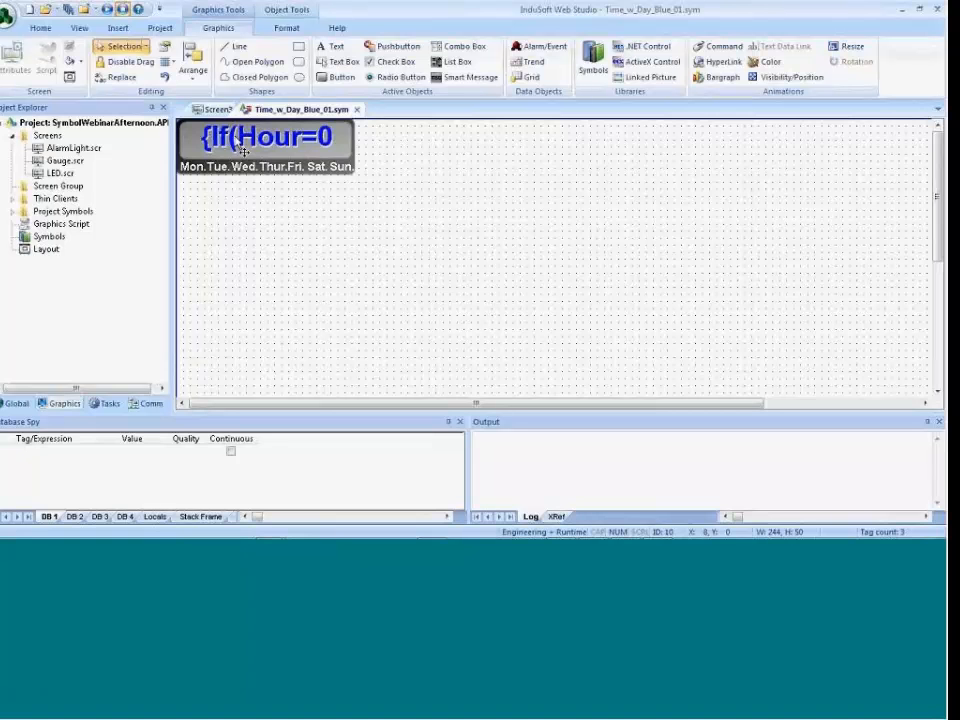
left_click_drag(243, 150, 444, 173)
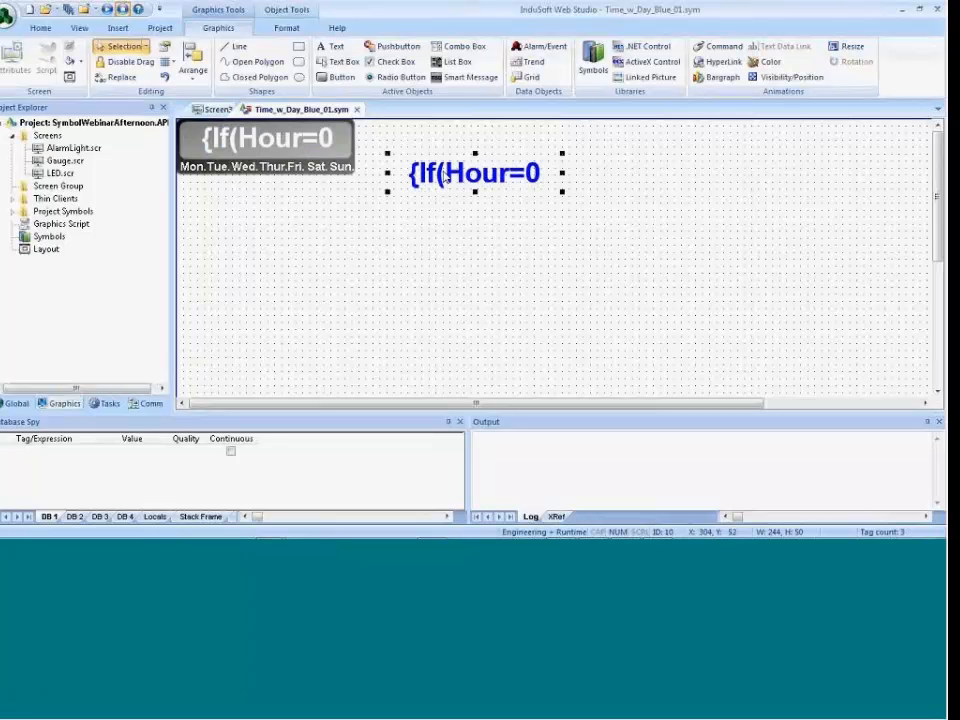
Examine the time text's caption expression, covering the 12-hour logic, minute and second formatting, and AM/PM part, and close the caption.
double_click(446, 173)
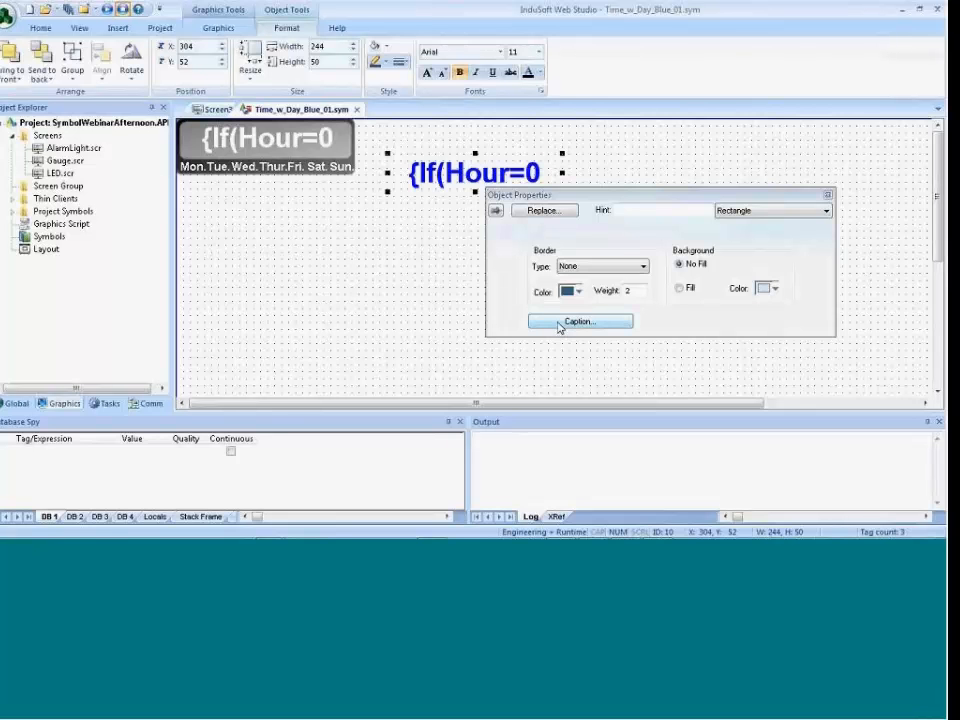
left_click(559, 322)
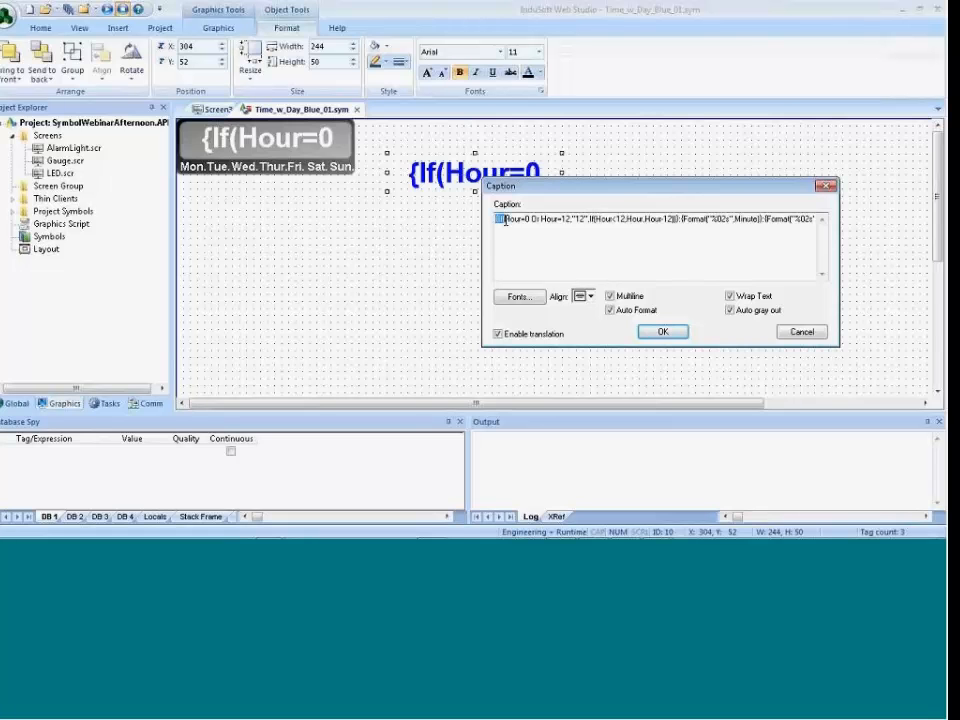
left_click_drag(496, 218, 573, 221)
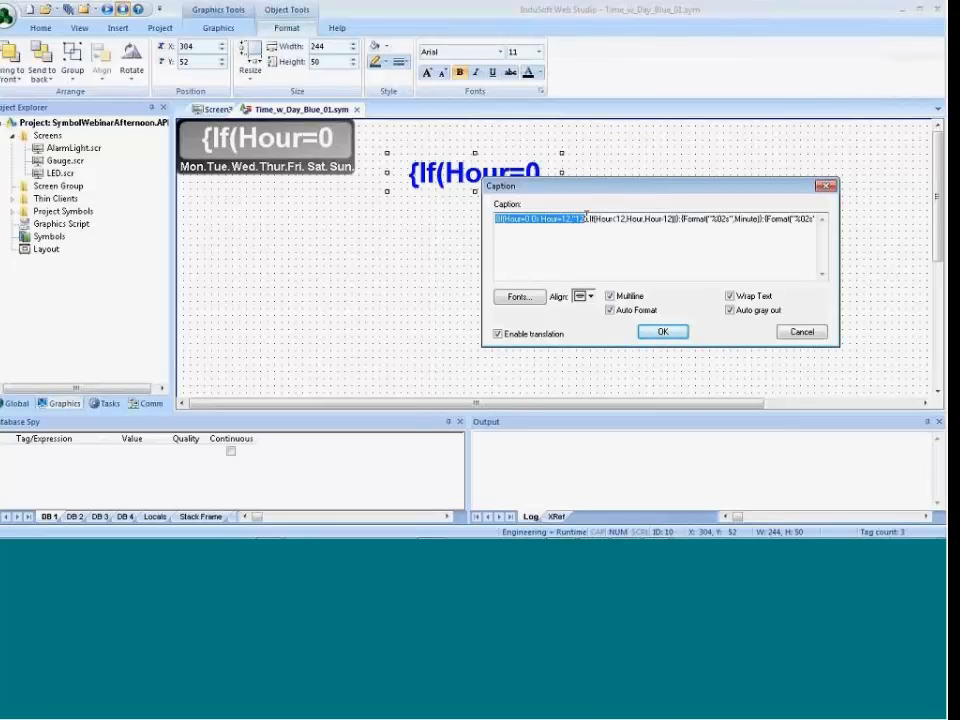
left_click_drag(586, 215, 649, 220)
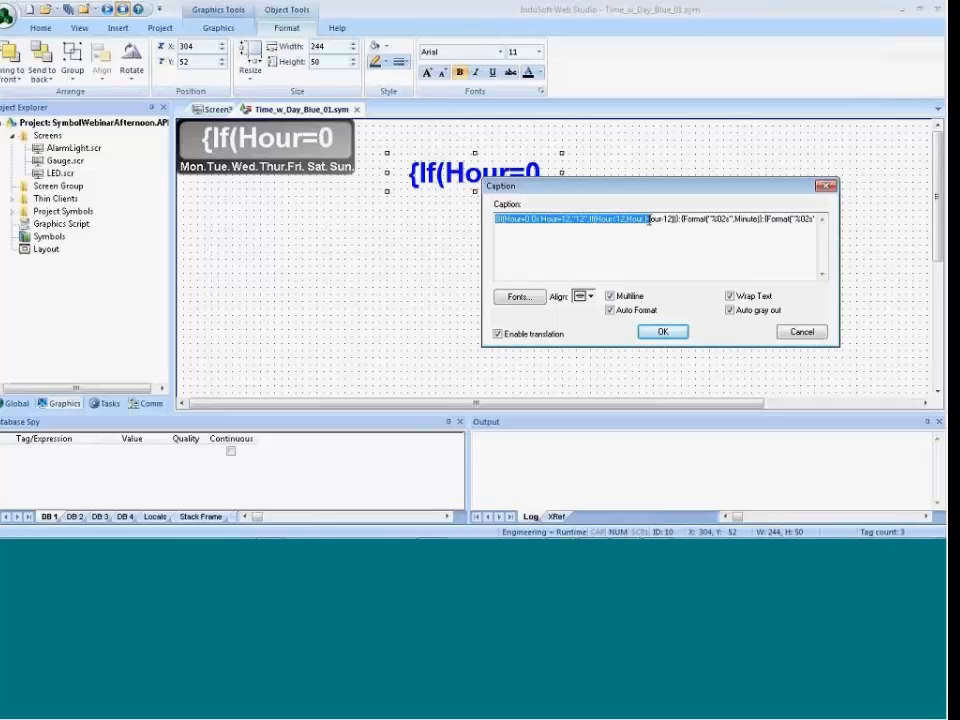
left_click(622, 225)
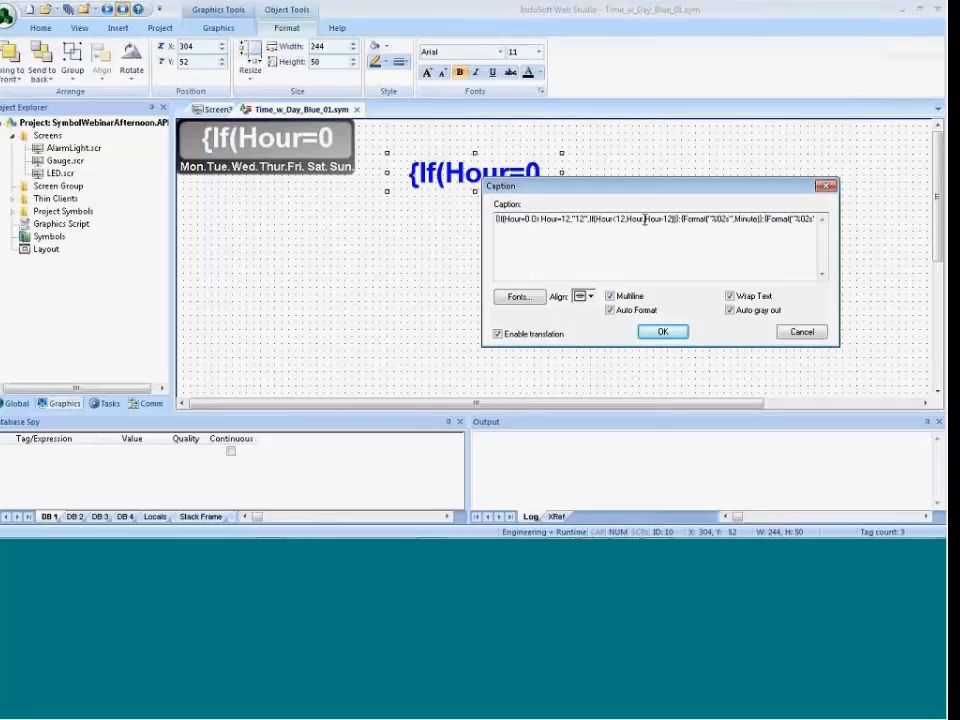
left_click_drag(644, 218, 675, 221)
left_click_drag(710, 218, 726, 218)
type("%02d")
left_click_drag(803, 218, 825, 214)
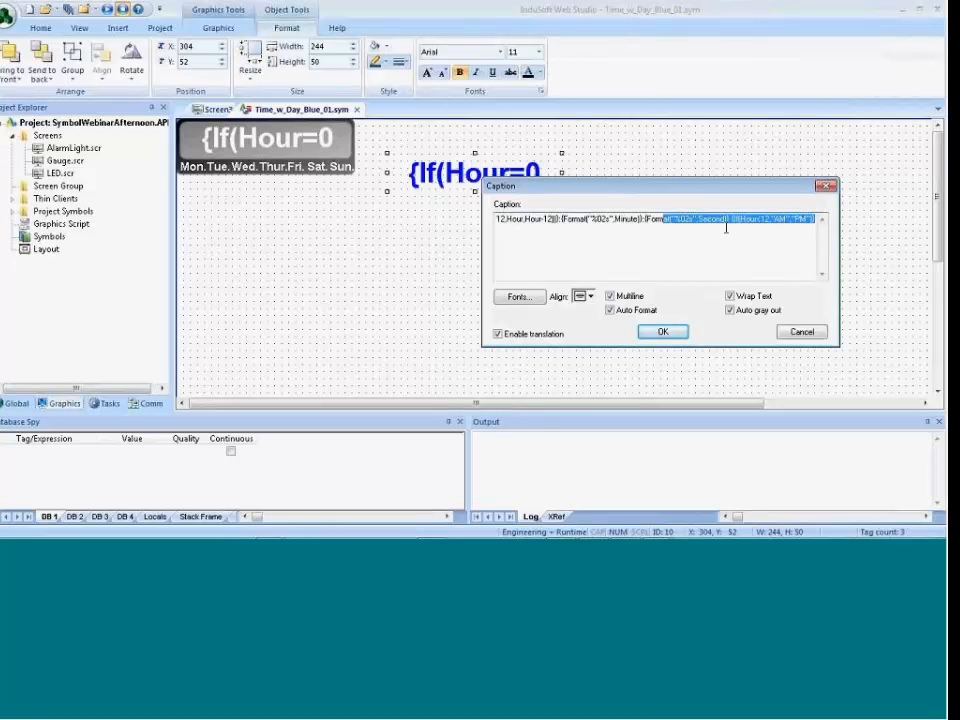
left_click_drag(726, 219, 815, 218)
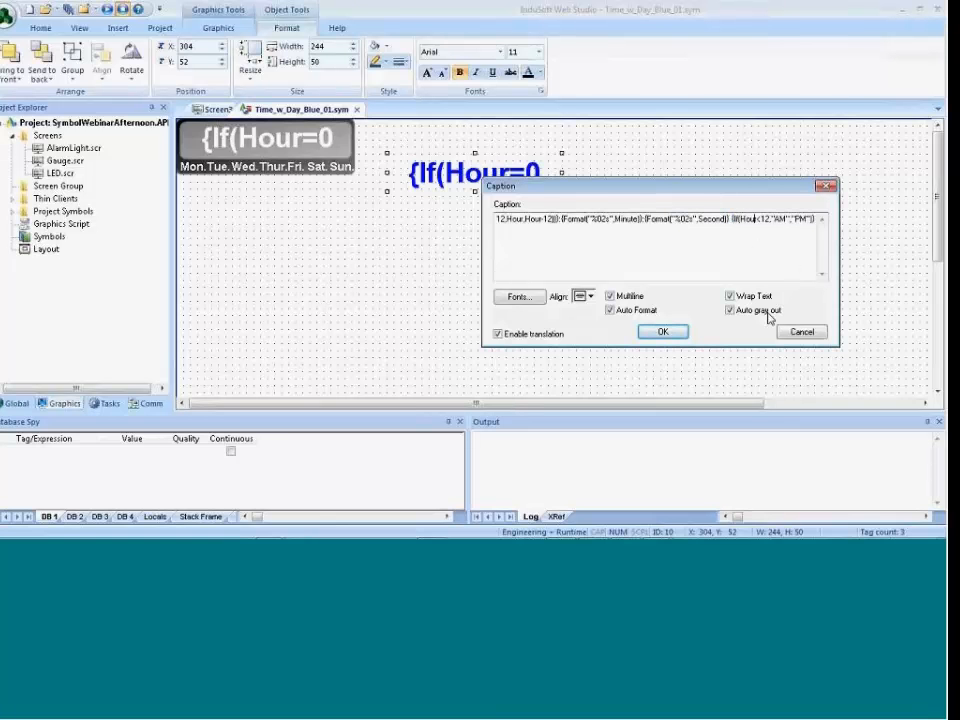
left_click(670, 333)
Move the blue time text back onto the clock face.
left_click_drag(414, 180, 315, 144)
left_click_drag(421, 142, 320, 145)
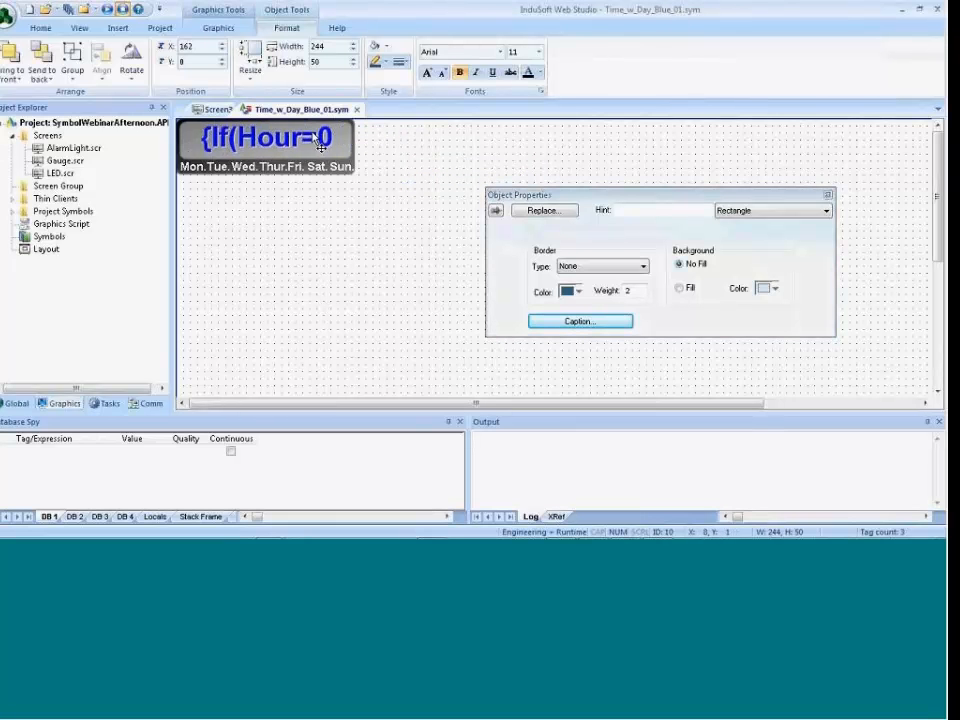
Examine the Mon. label's text properties and return to its Visibility/Position properties.
left_click(193, 170)
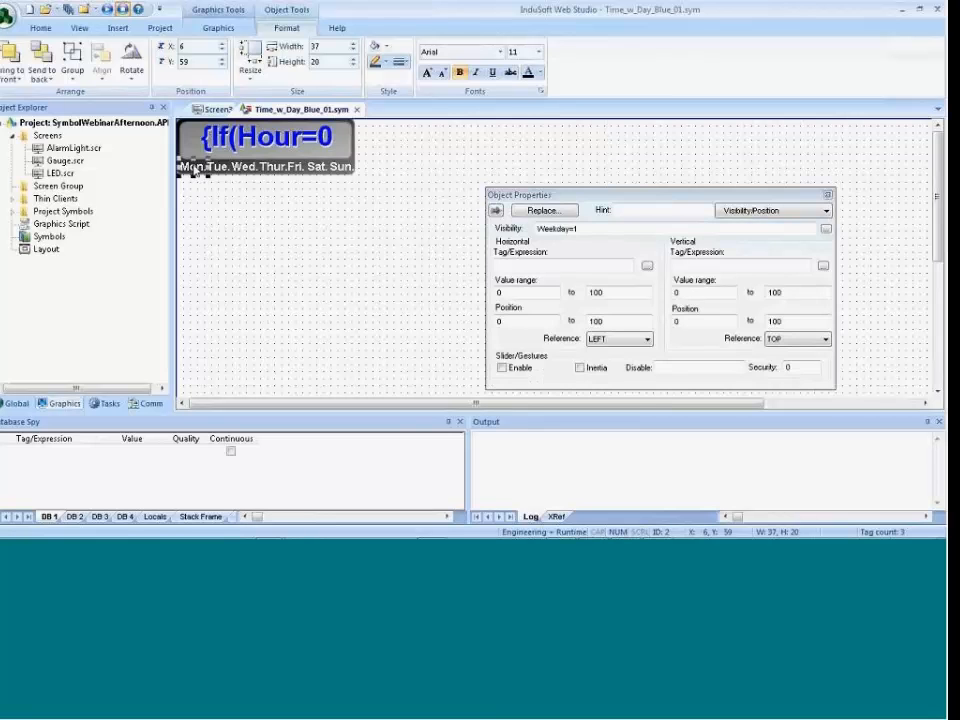
left_click(790, 210)
left_click(735, 222)
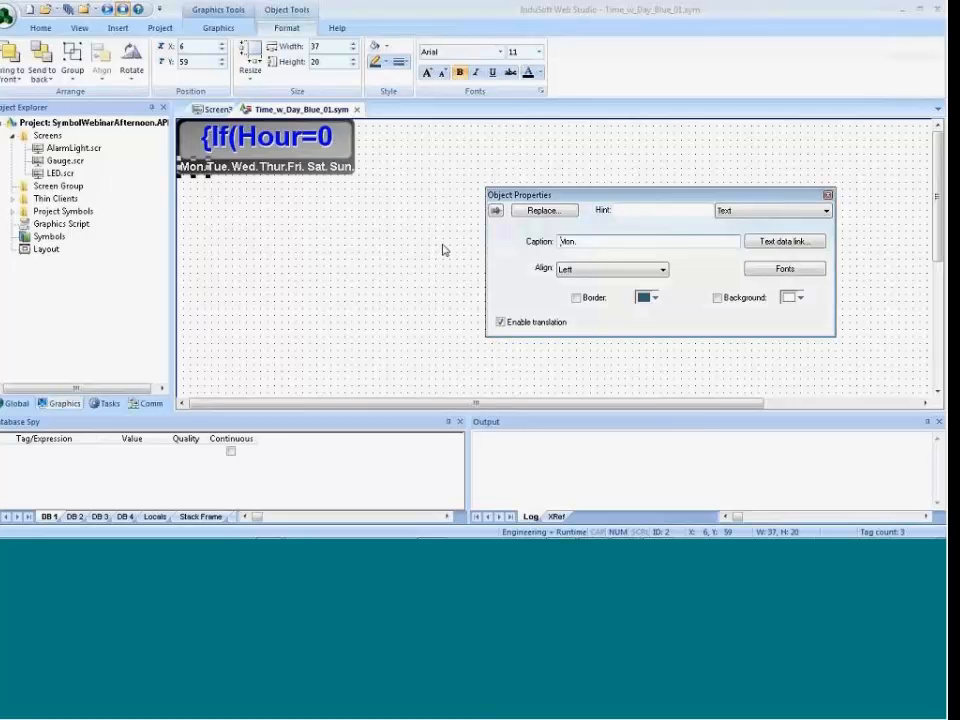
left_click(722, 210)
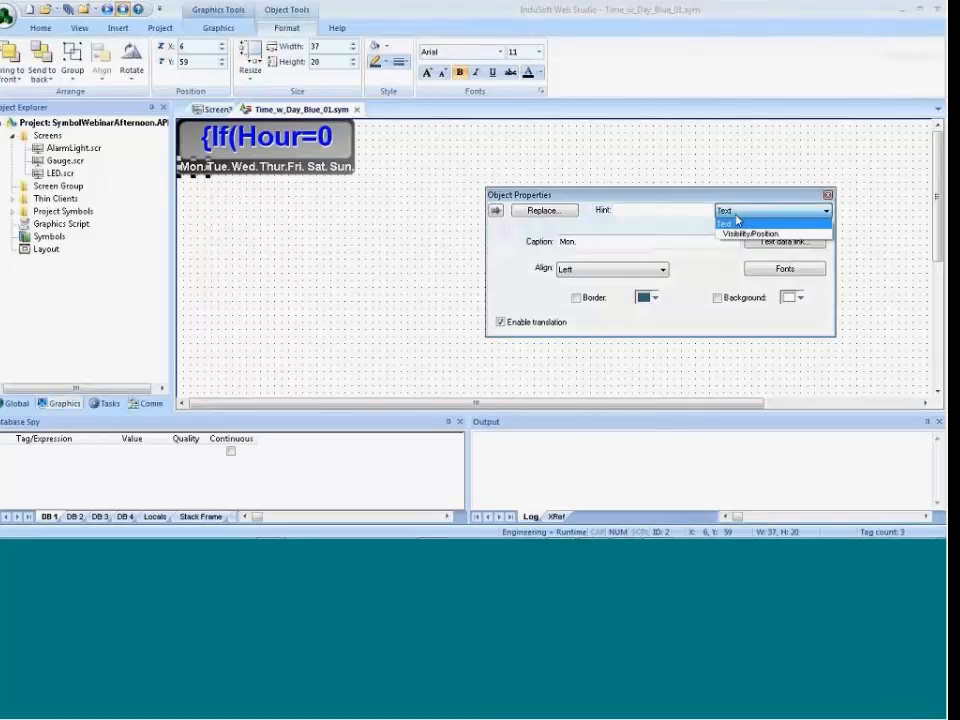
left_click(737, 232)
Examine the Mon. label's visibility expression and look up the description of the Weekday system tag in the Object Finder.
left_click_drag(597, 230, 532, 230)
left_click(569, 230)
left_click(825, 229)
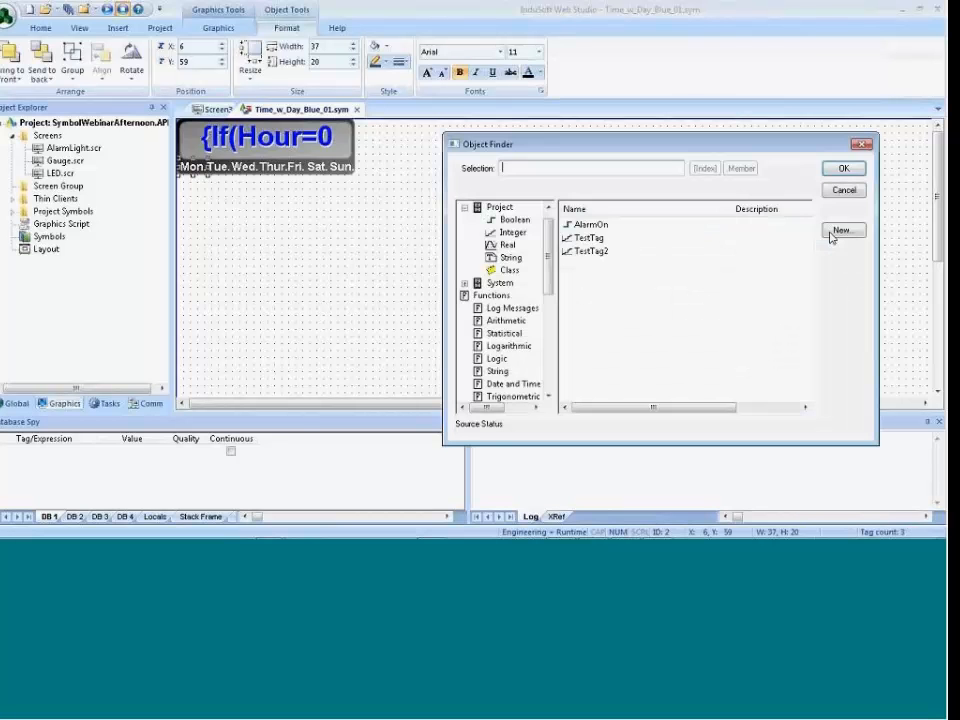
left_click(499, 283)
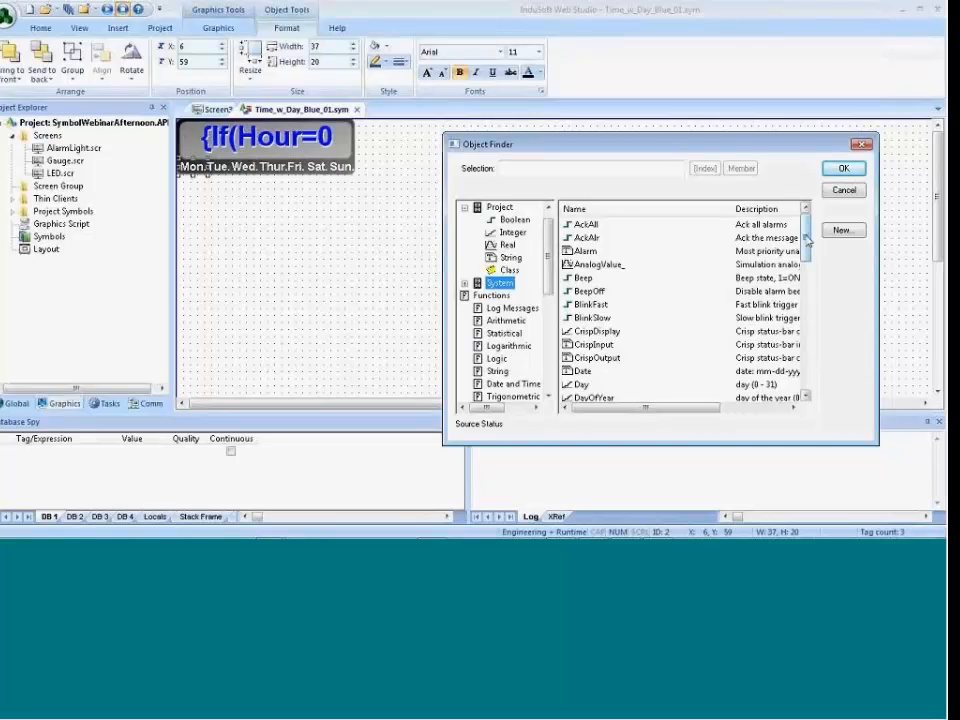
left_click_drag(807, 240, 803, 376)
left_click(600, 358)
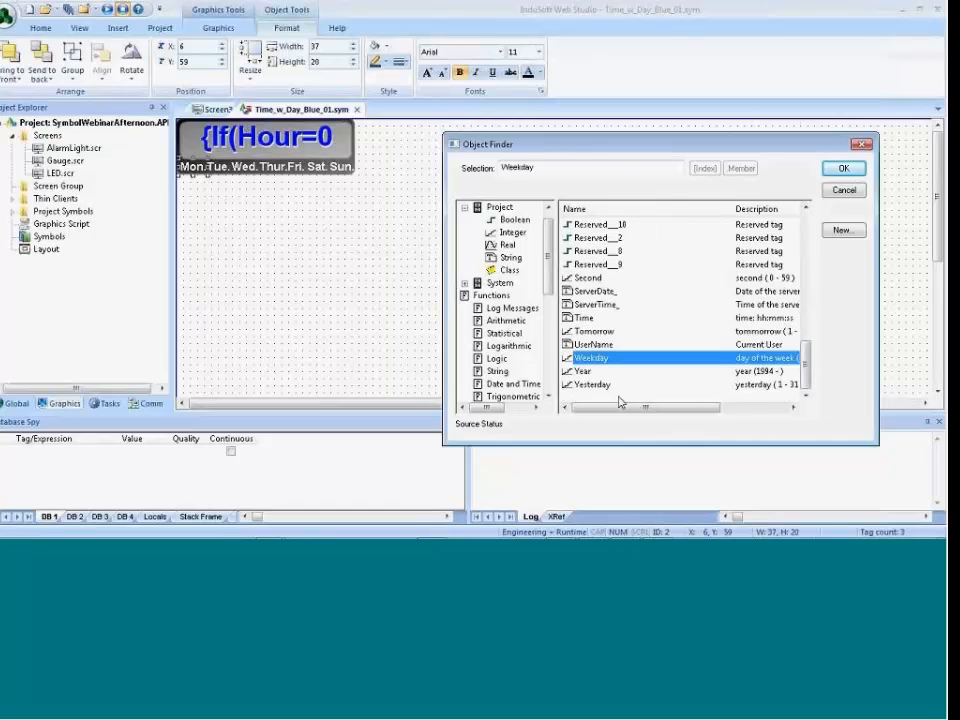
left_click_drag(619, 406, 698, 375)
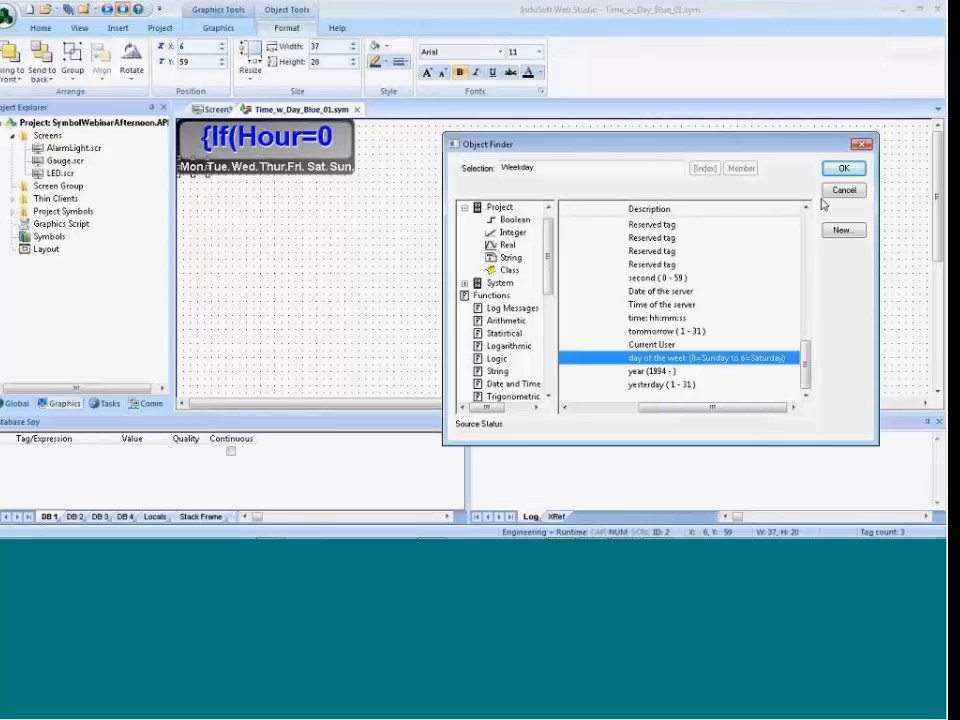
left_click(843, 168)
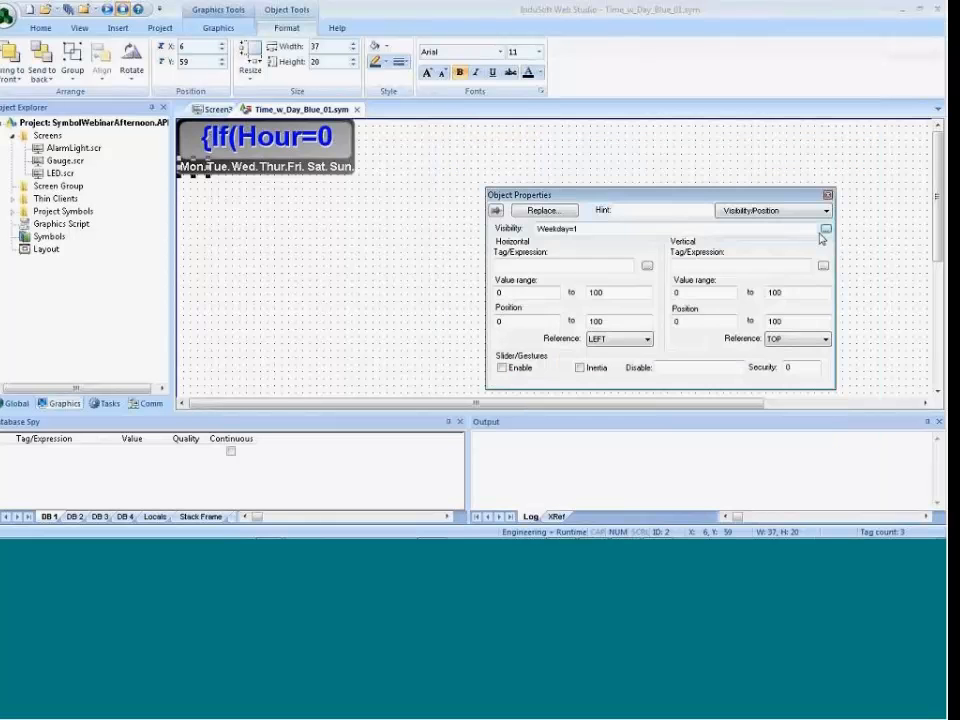
Compare the weekday visibility expressions of the Tue. and Wed. labels.
left_click(236, 174)
left_click_drag(589, 229, 530, 228)
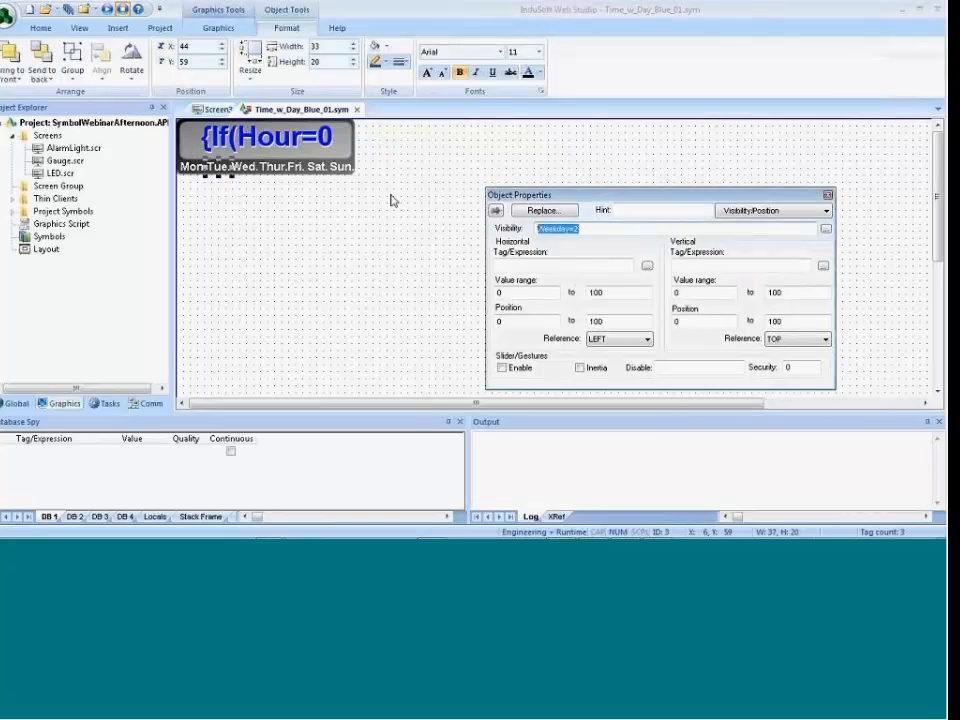
left_click(256, 172)
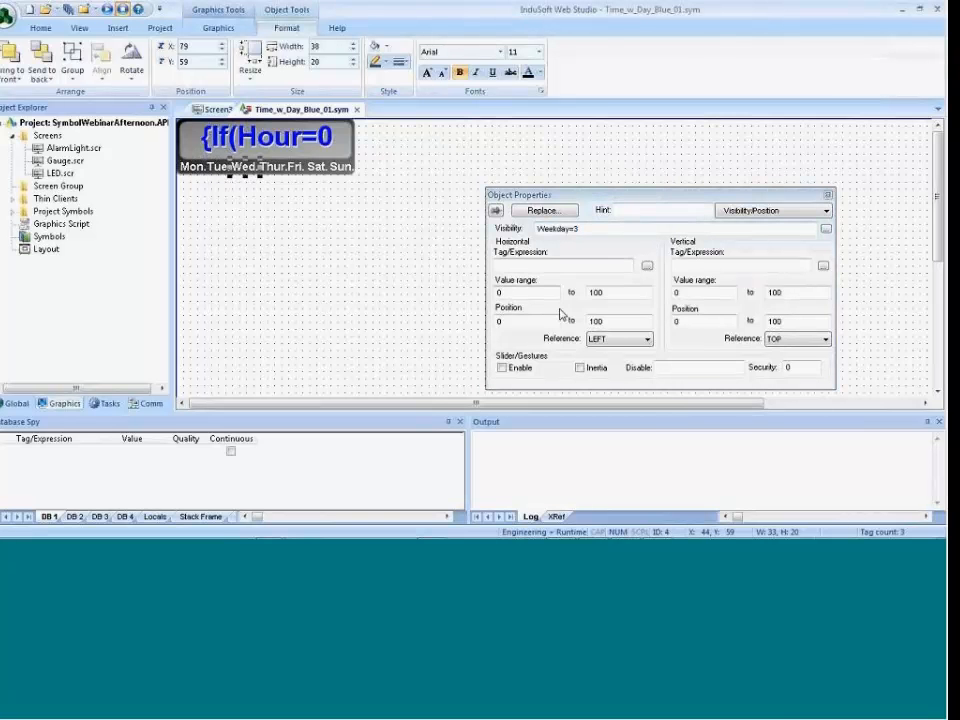
Close the Time_w_Day_Blue_01 symbol without saving changes and select the clock symbol on Screen3.
left_click(446, 251)
left_click(357, 110)
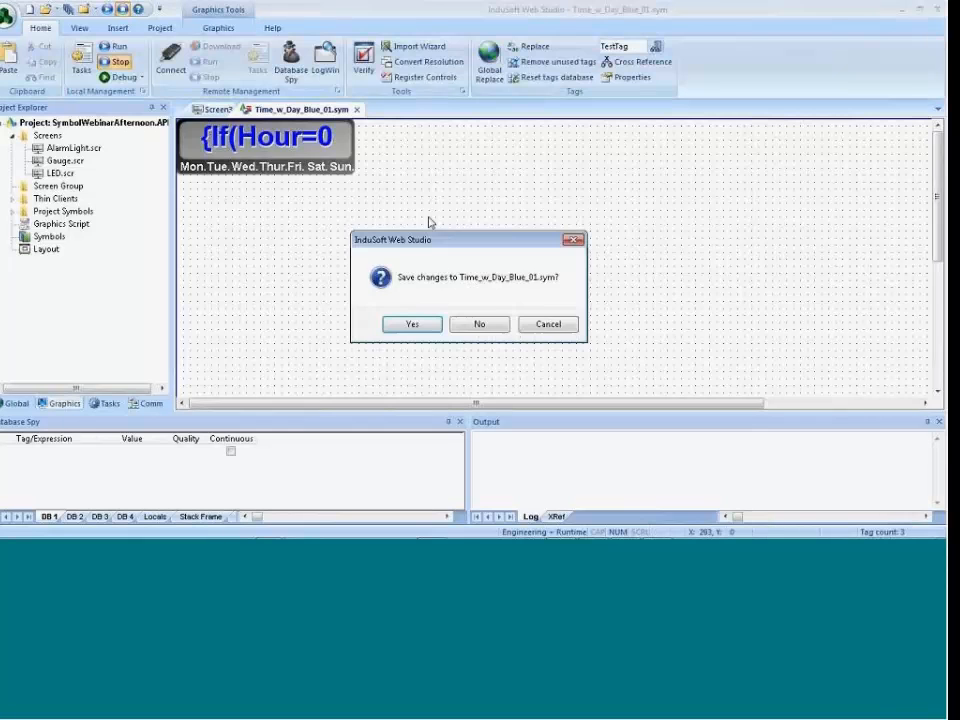
left_click(479, 324)
left_click(430, 235)
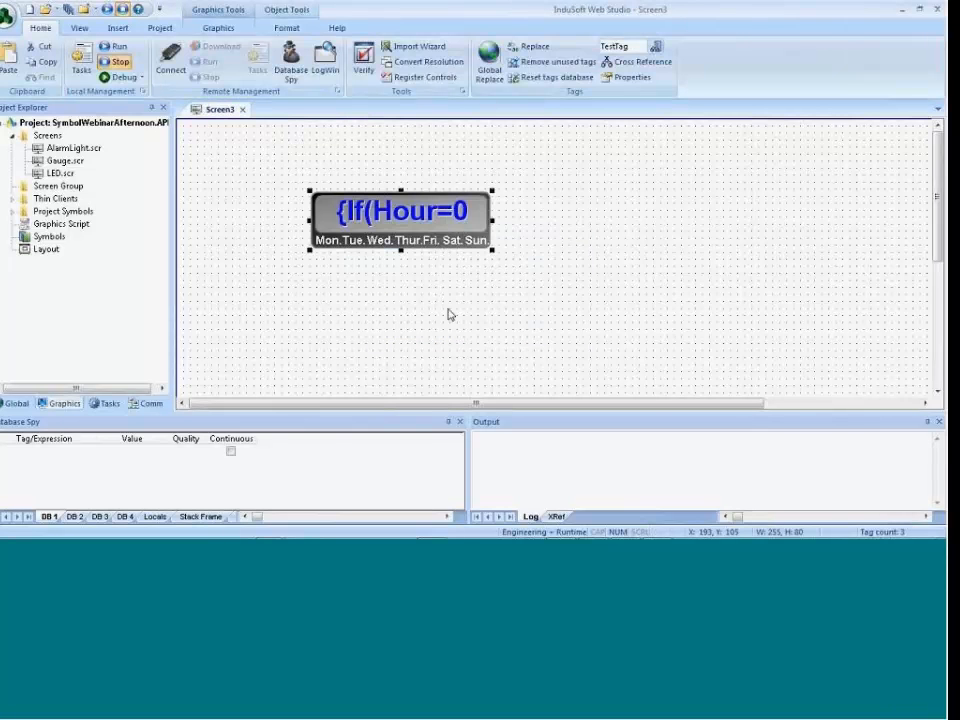
Run the project to view the clock's live time and weekday, check the Agenda slide in PowerPoint, and return to InduSoft Web Studio.
left_click(115, 46)
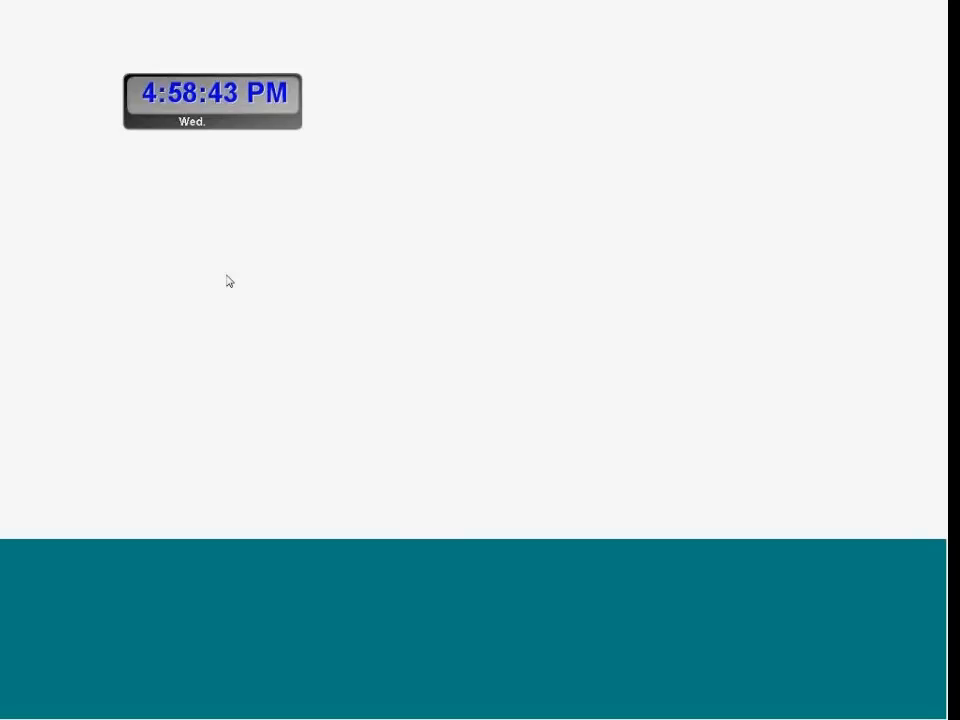
key("alt+Tab")
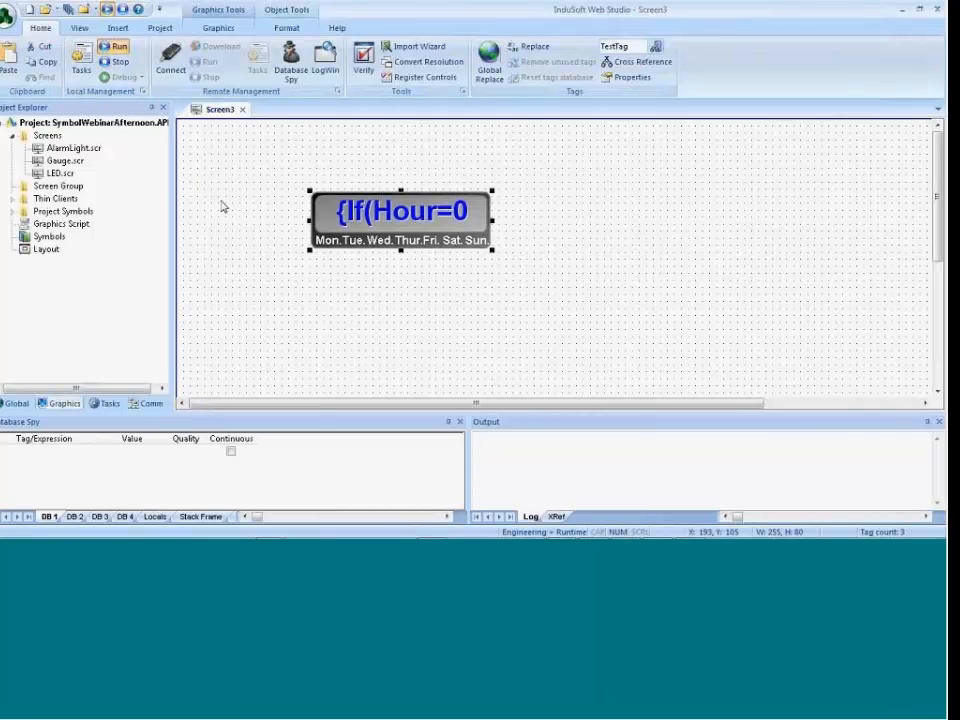
key("alt+Tab")
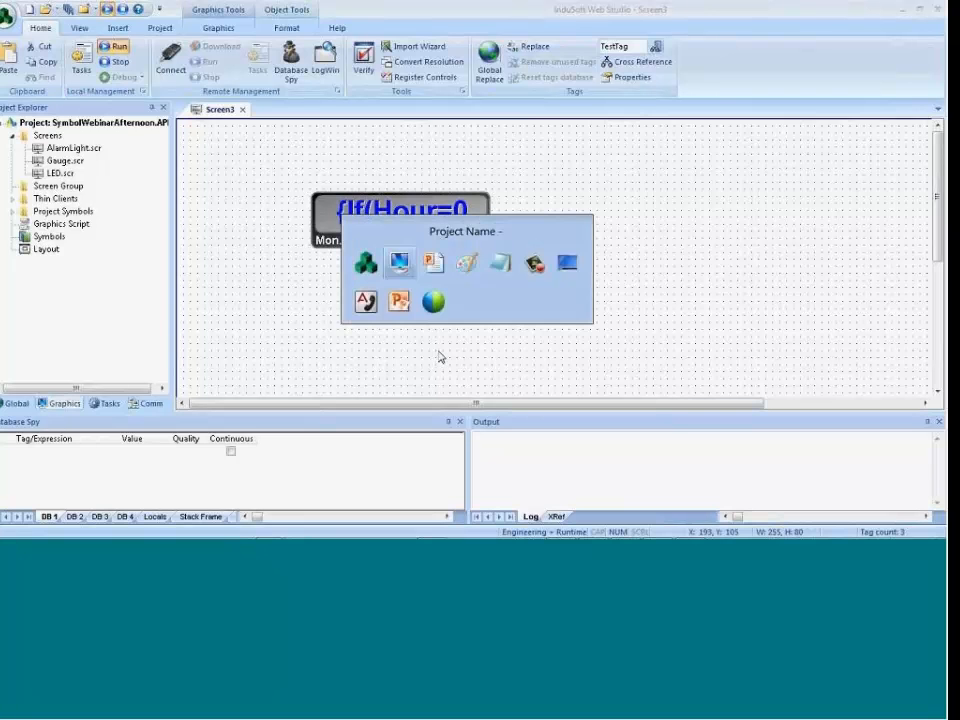
key("alt+Tab")
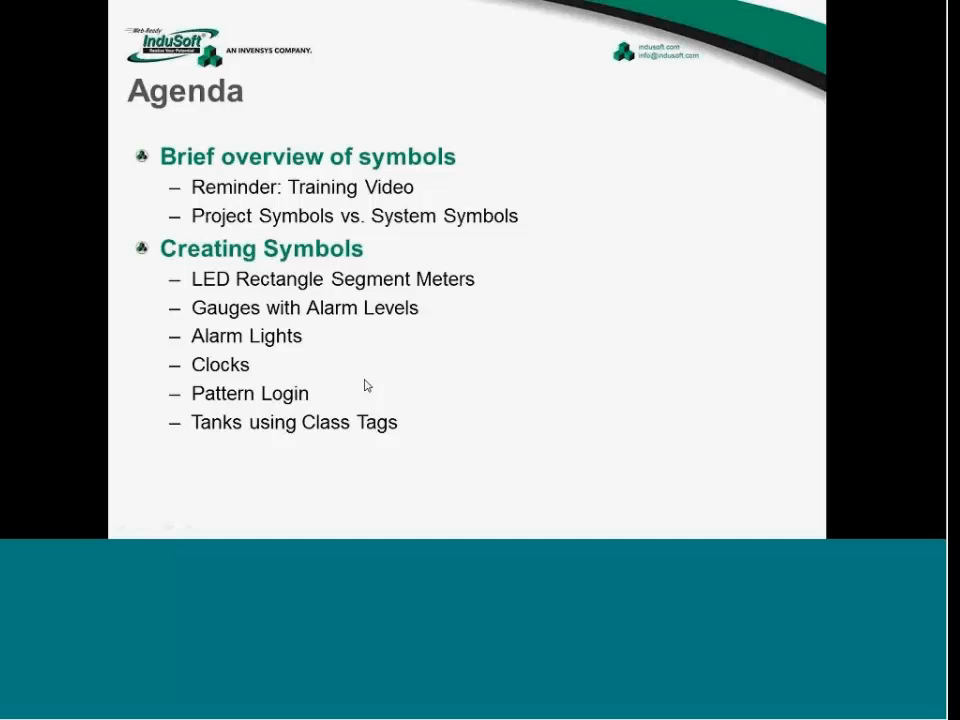
key("alt+Tab")
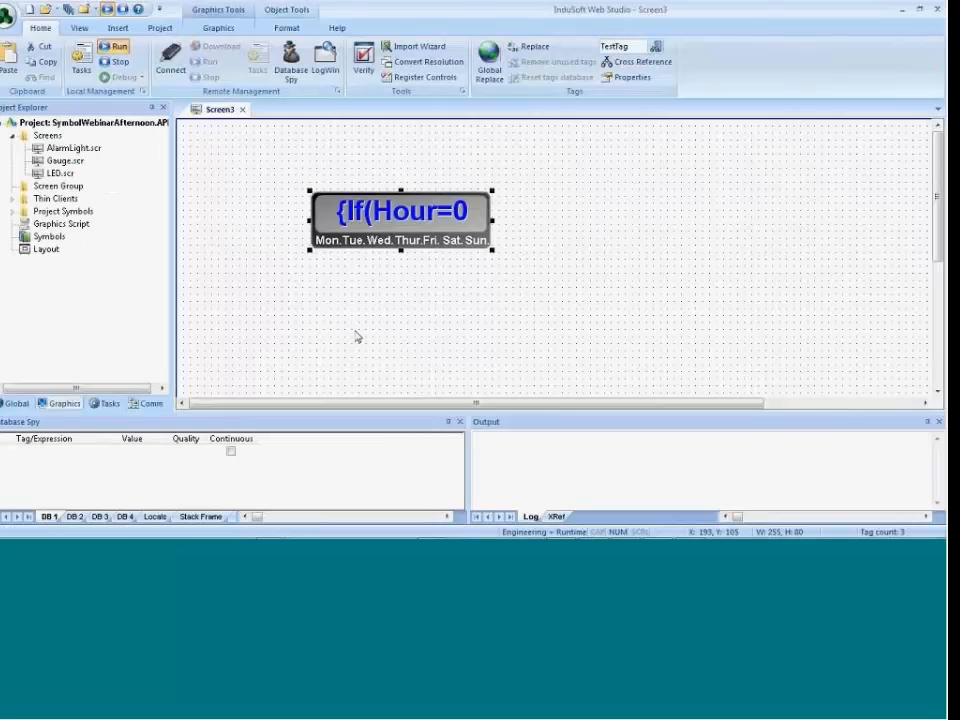
Close Screen3, saving it under the name Clock.
left_click(241, 109)
left_click(420, 332)
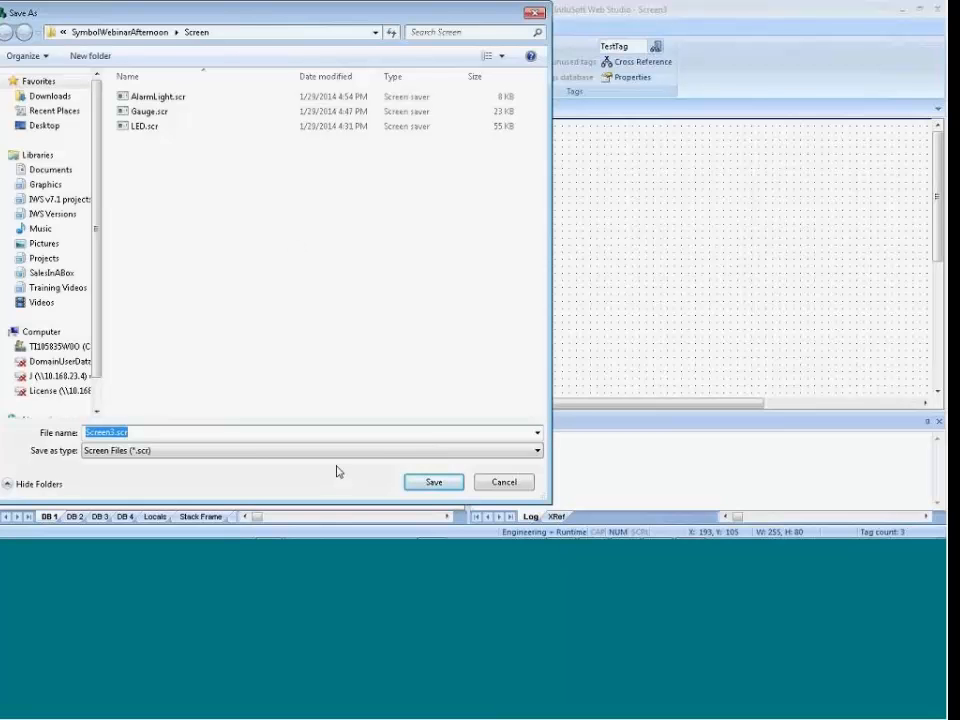
type("Clock")
key("Return")
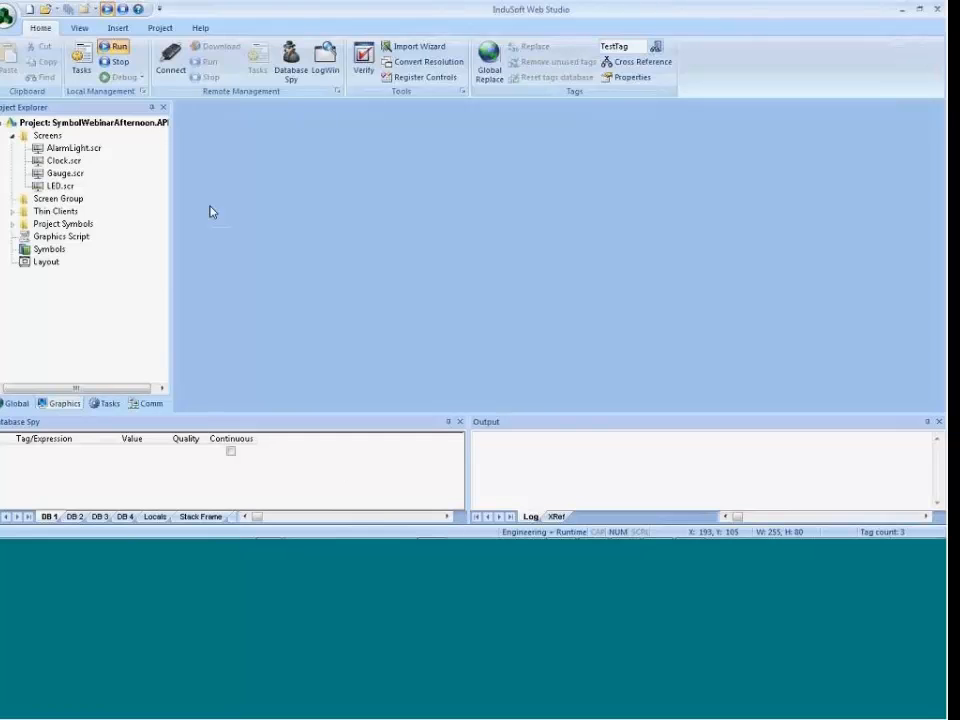
Open the recent PackagingDemo project, allowing the running project to stop.
left_click(9, 17)
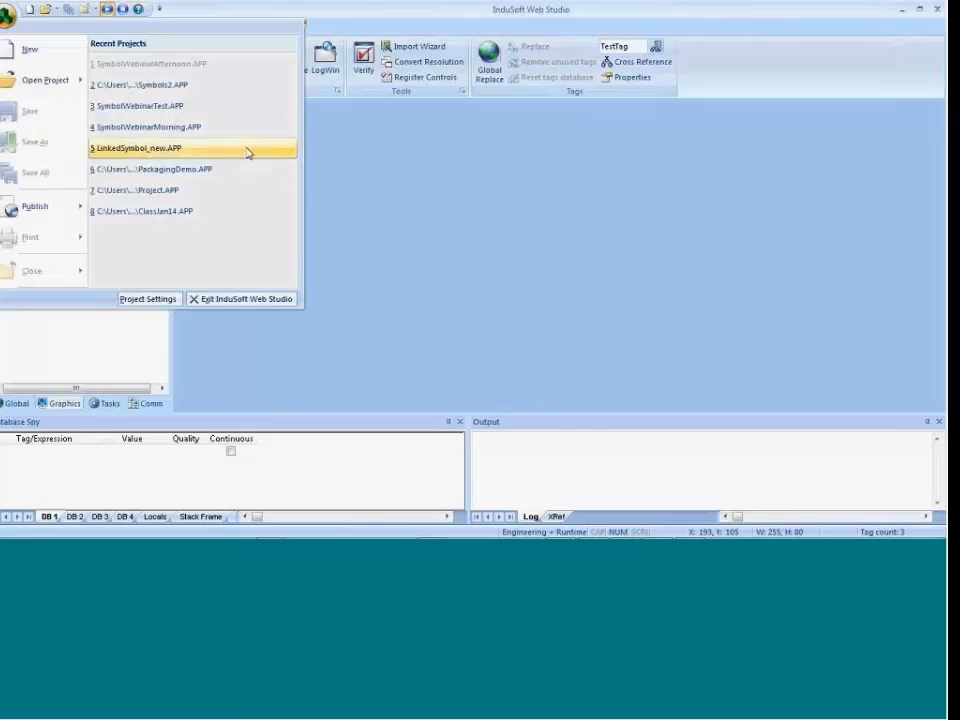
left_click(212, 170)
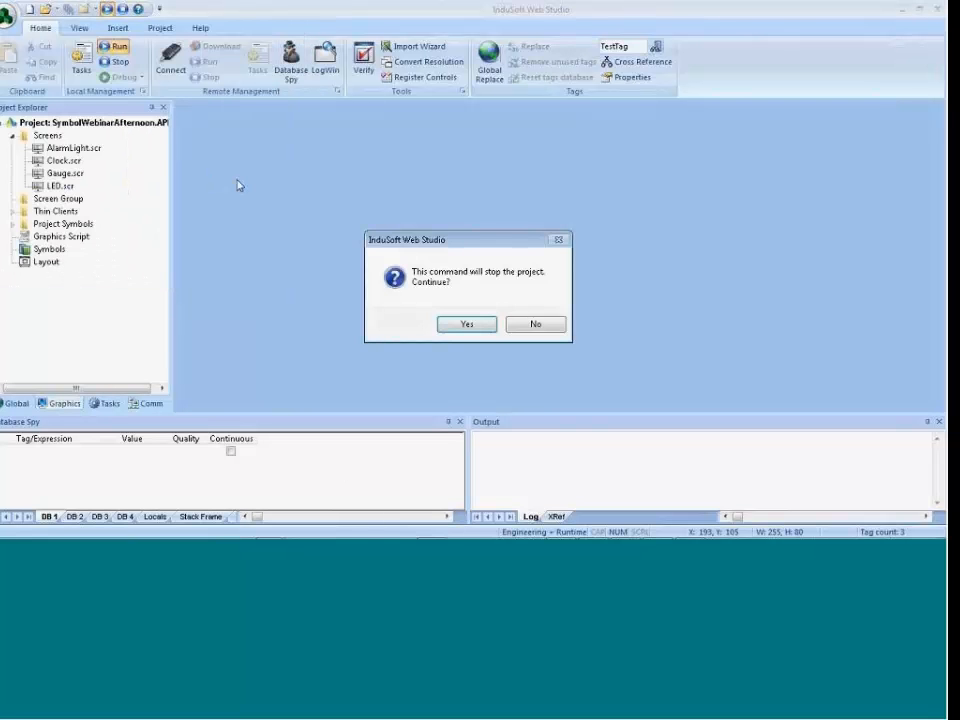
left_click(465, 325)
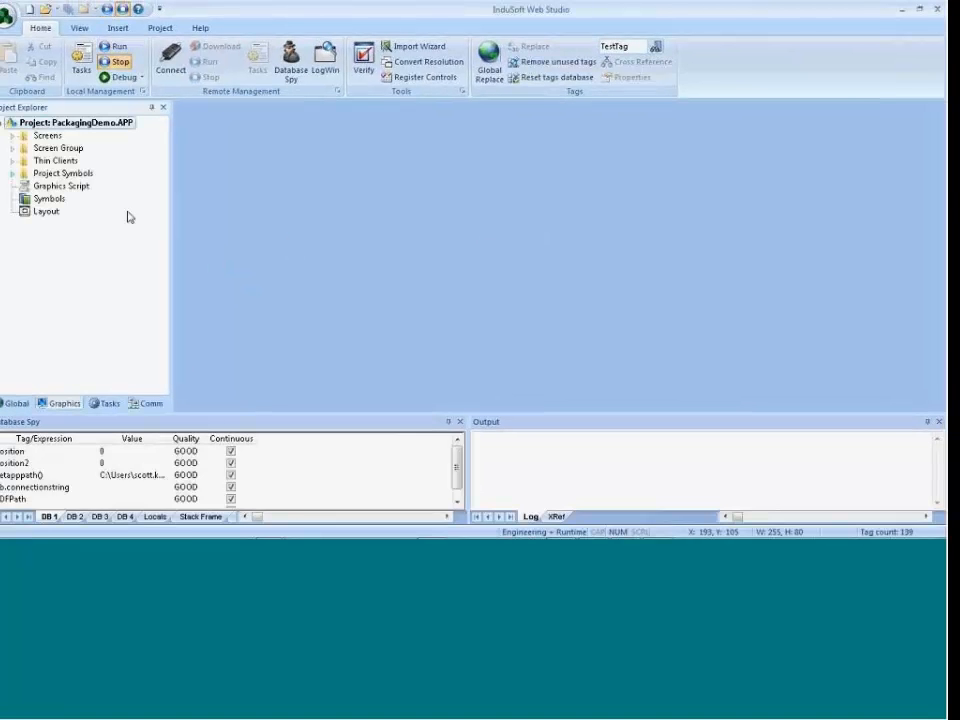
Open the Login screen from the project's screens and bring its nine-square pattern grid into view.
left_click(12, 135)
double_click(63, 261)
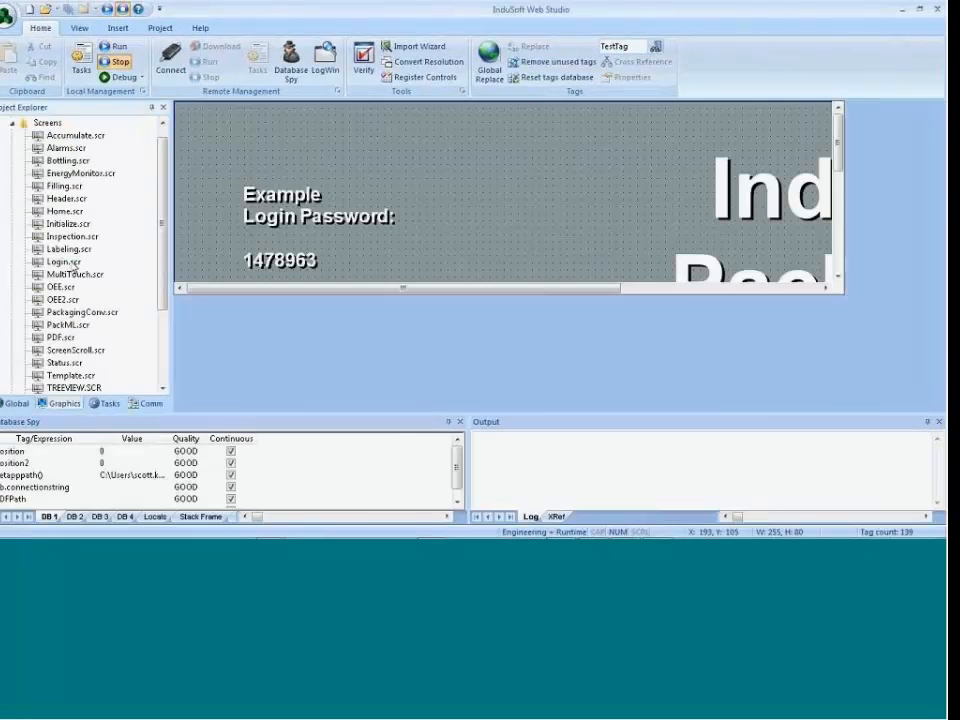
scroll(495, 262, "down", 5)
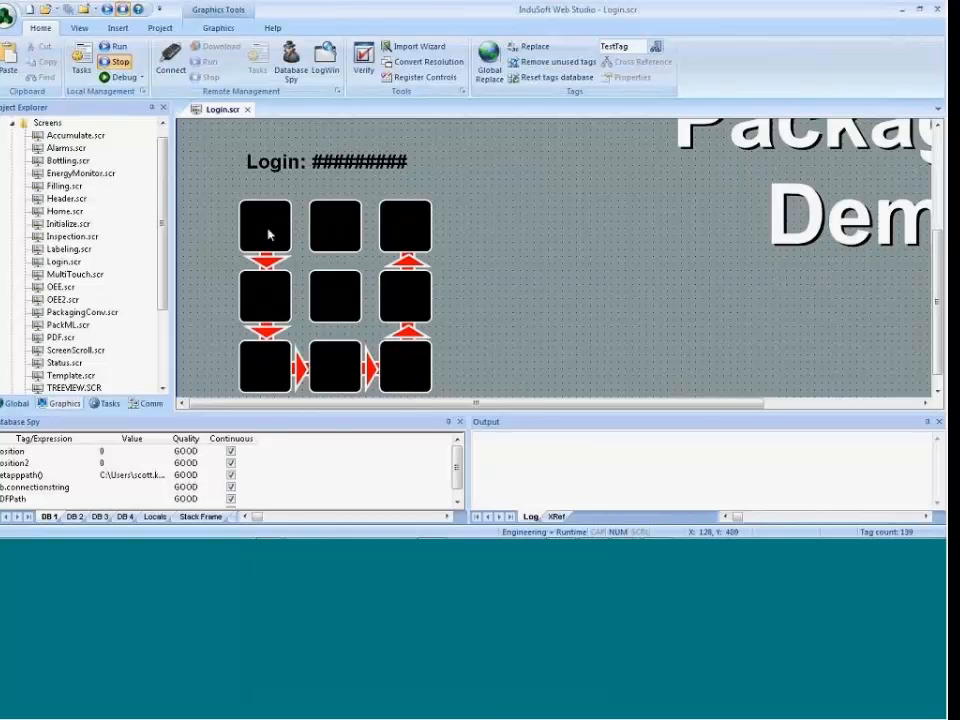
Open the Login screen's script and examine its variable initialization and the $GetCursorX and $GetCursorY lines in Screen_WhileOpen.
right_click(474, 217)
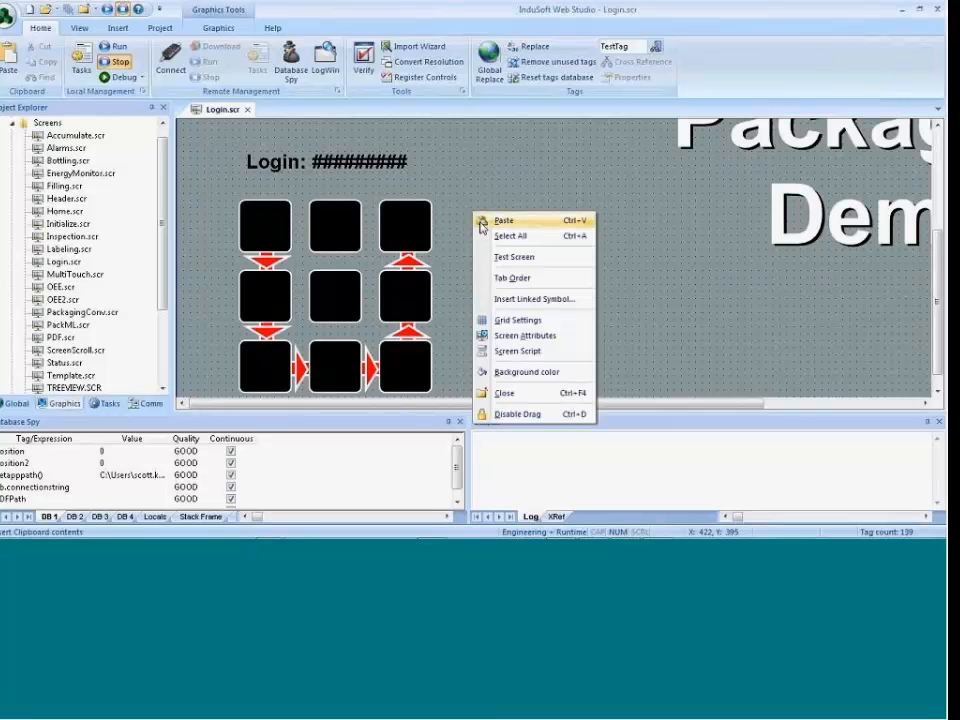
left_click(512, 352)
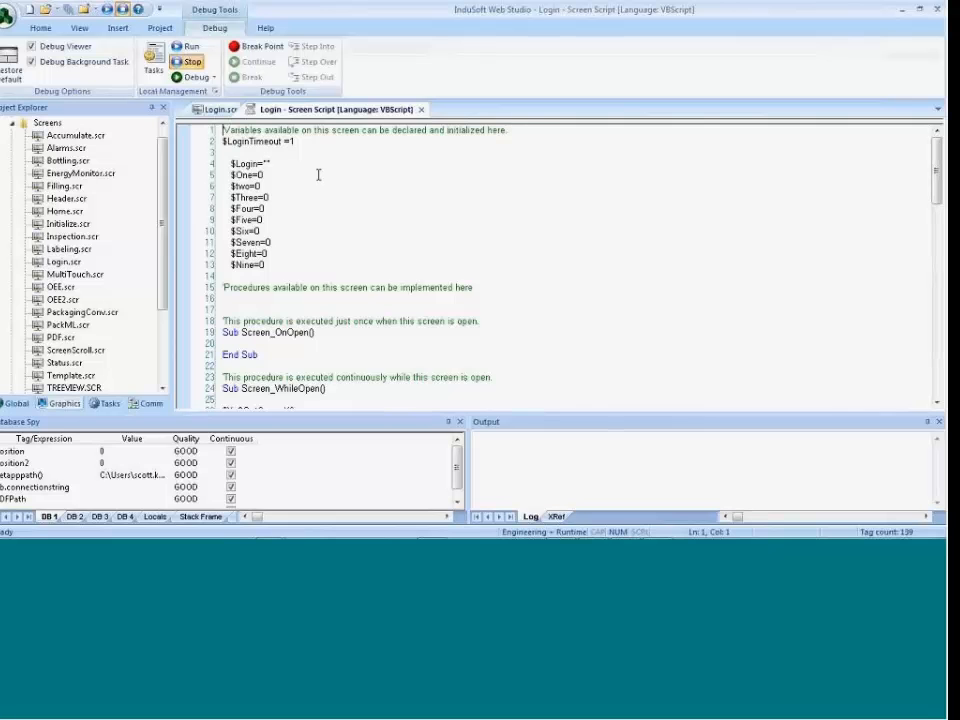
scroll(306, 208, "down", 3)
scroll(306, 208, "up", 3)
scroll(308, 251, "down", 7)
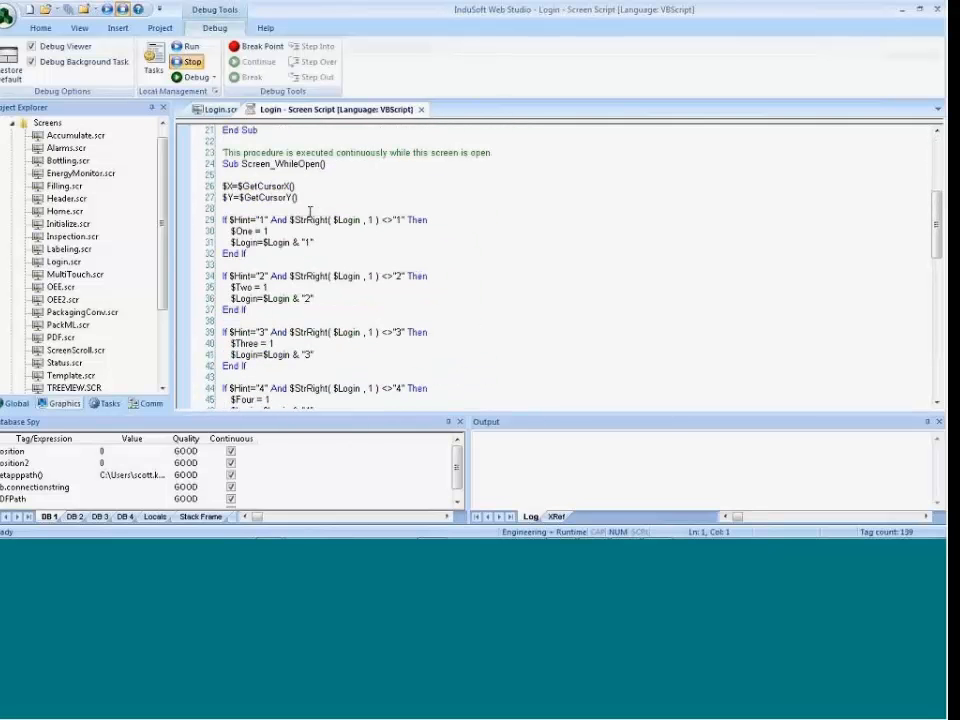
left_click_drag(298, 197, 222, 185)
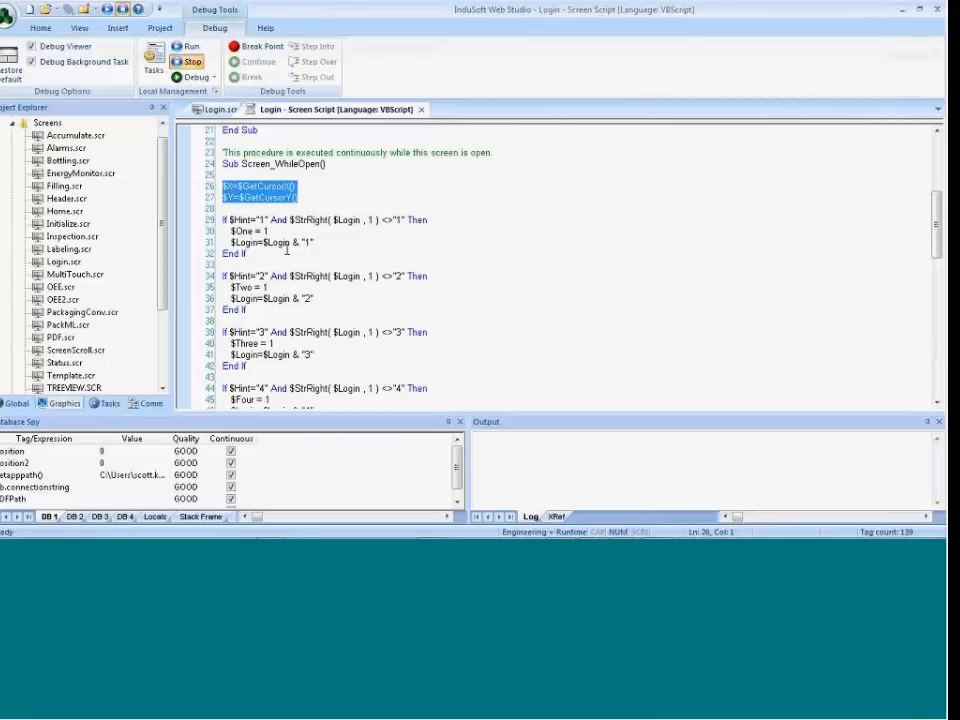
Return to the Login screen and inspect the hint and color limit properties of several pattern squares.
left_click(215, 109)
left_click(271, 232)
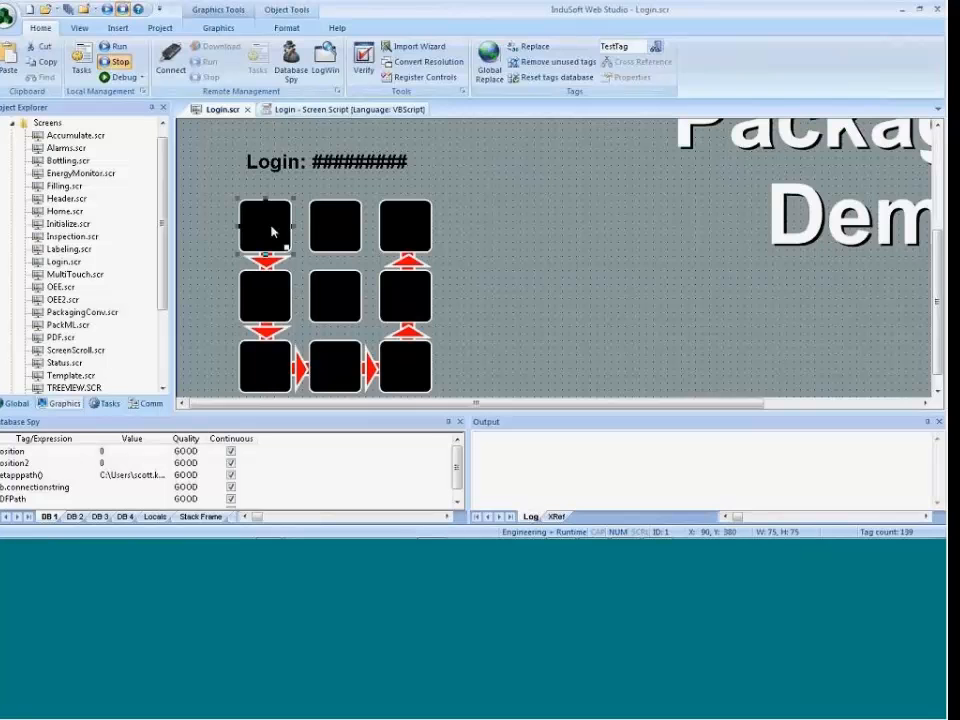
double_click(267, 210)
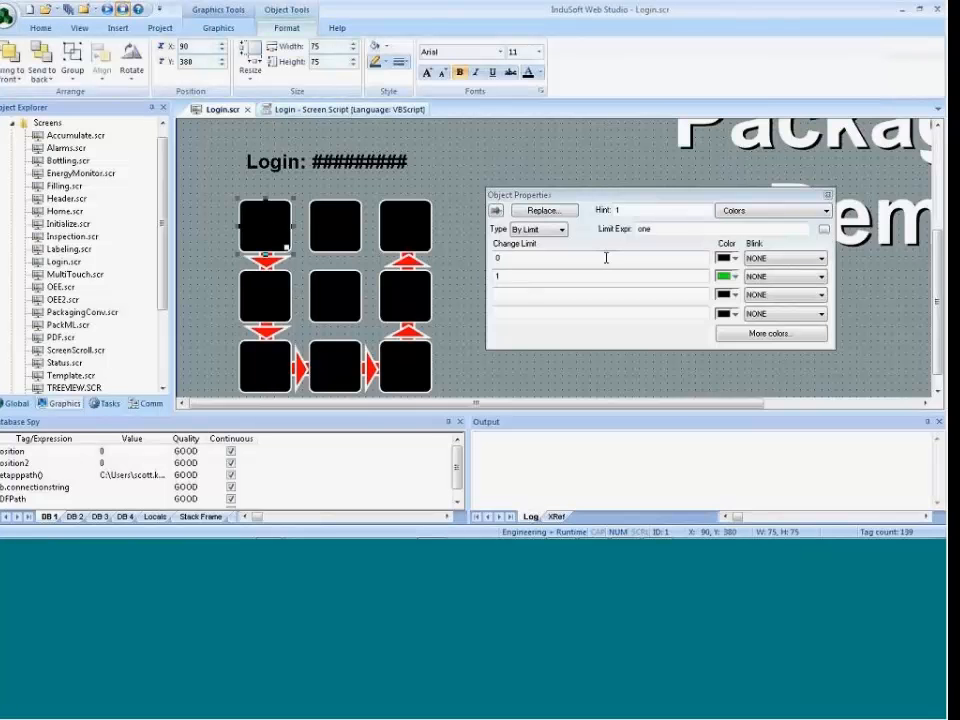
double_click(617, 210)
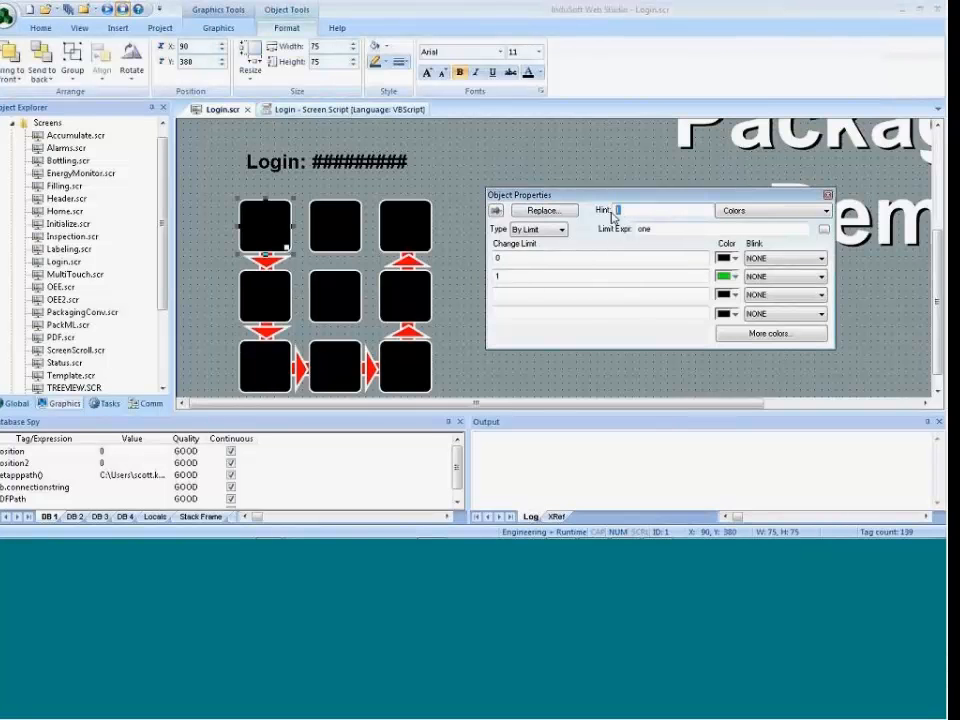
left_click(267, 290)
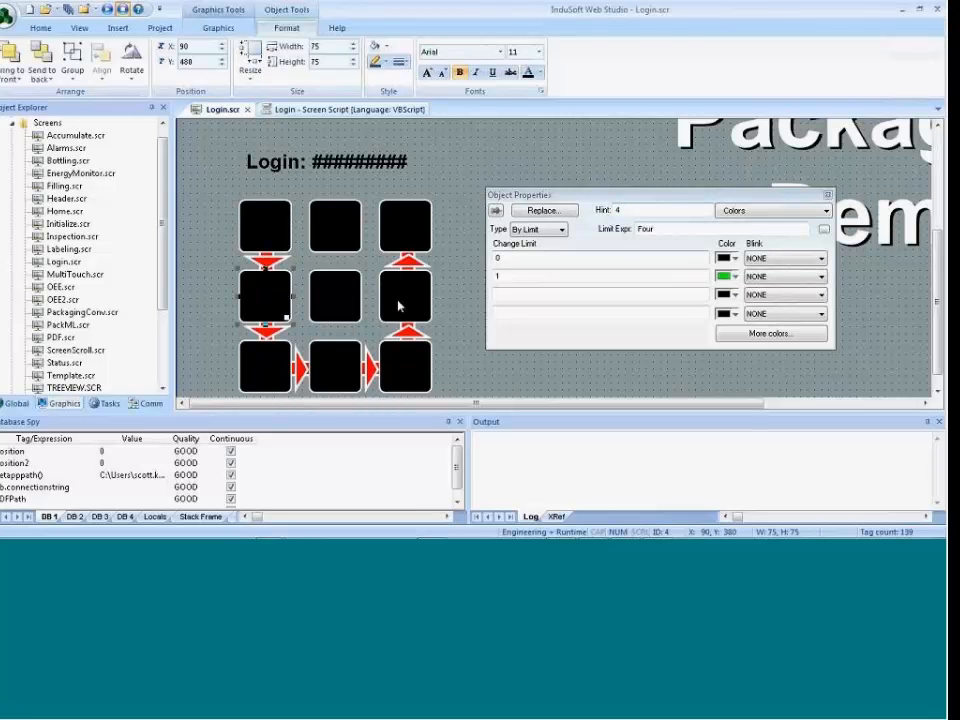
left_click(335, 225)
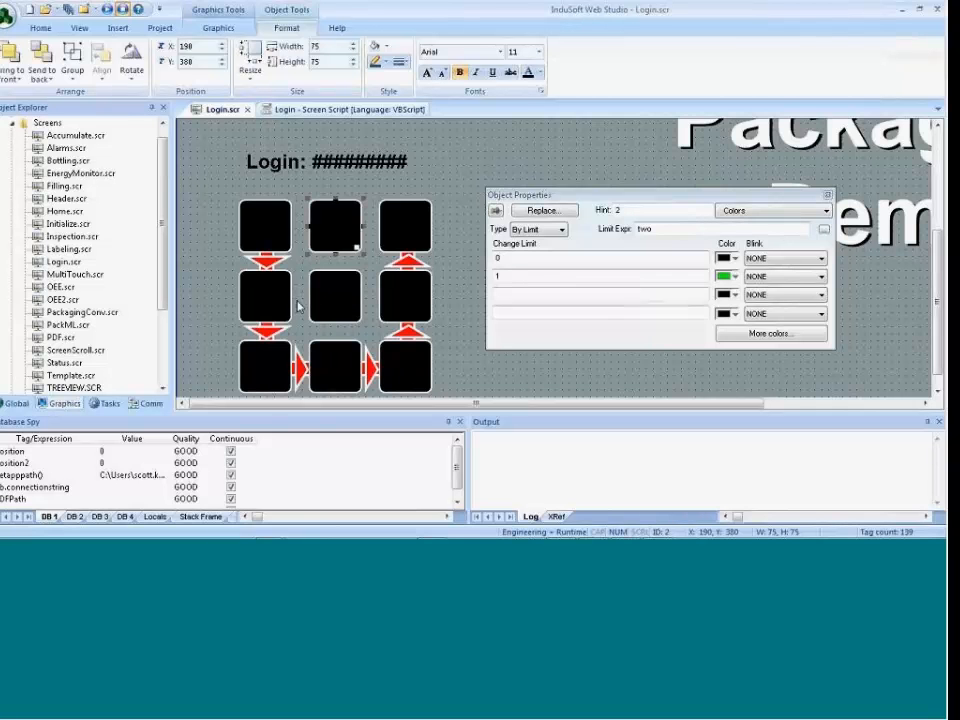
Review the rest of the Login script, covering the $Hint checks, the $NoInputTime reset and the condition that opens Home.
left_click(383, 111)
left_click_drag(233, 276, 266, 277)
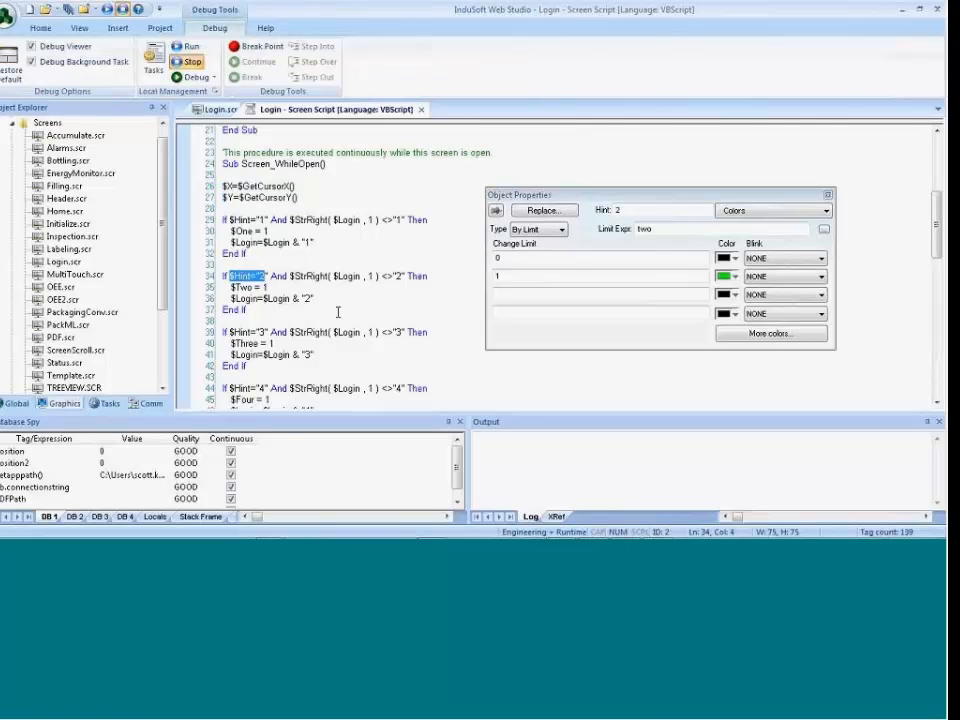
left_click(470, 254)
scroll(346, 278, "down", 1)
scroll(346, 278, "down", 10)
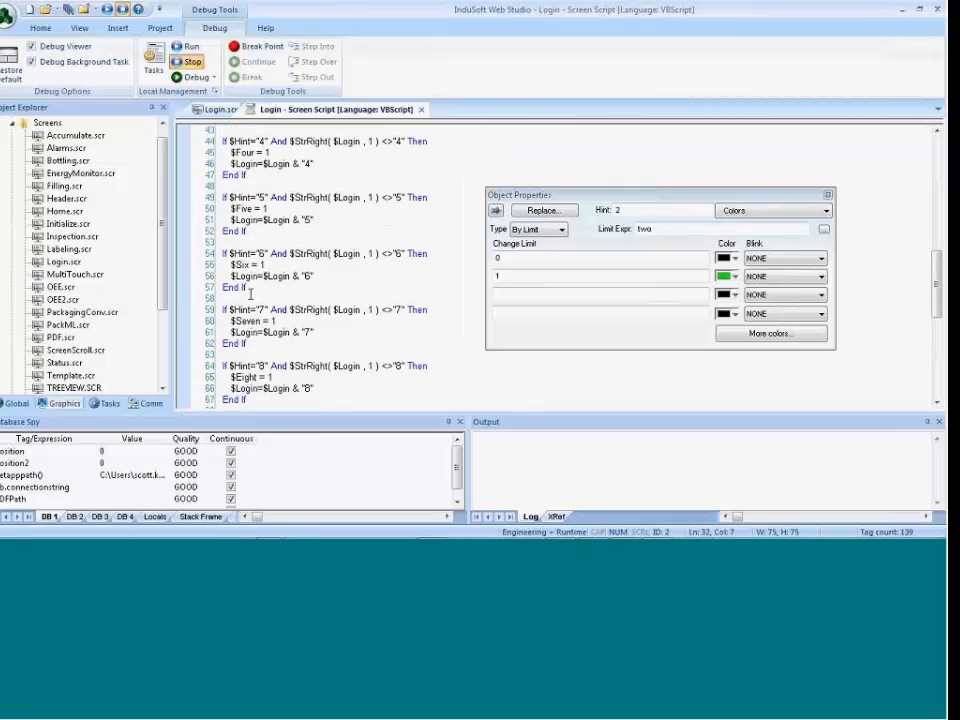
scroll(247, 316, "down", 5)
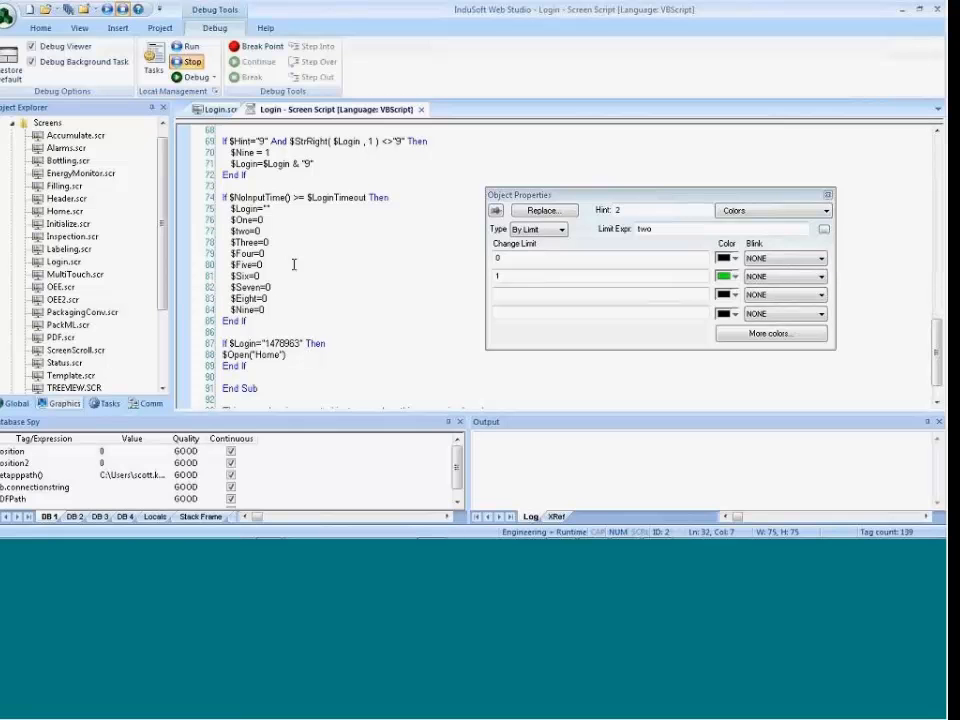
Search the technical reference for "logon" and read the LogOn function's syntax, optional parameters and examples.
left_click(264, 29)
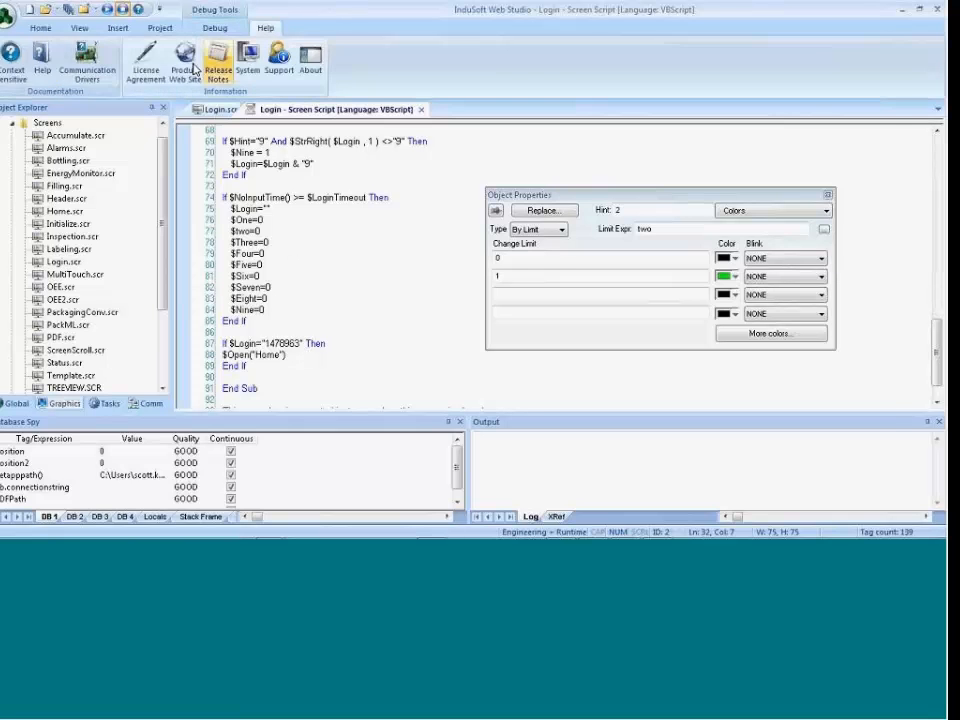
left_click(47, 64)
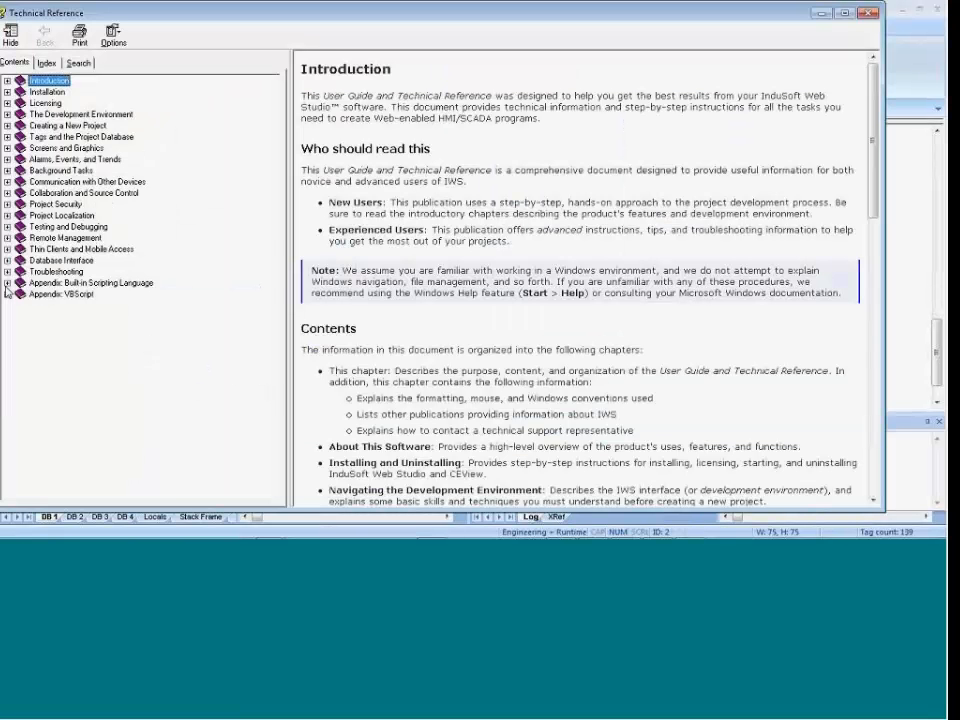
left_click(77, 62)
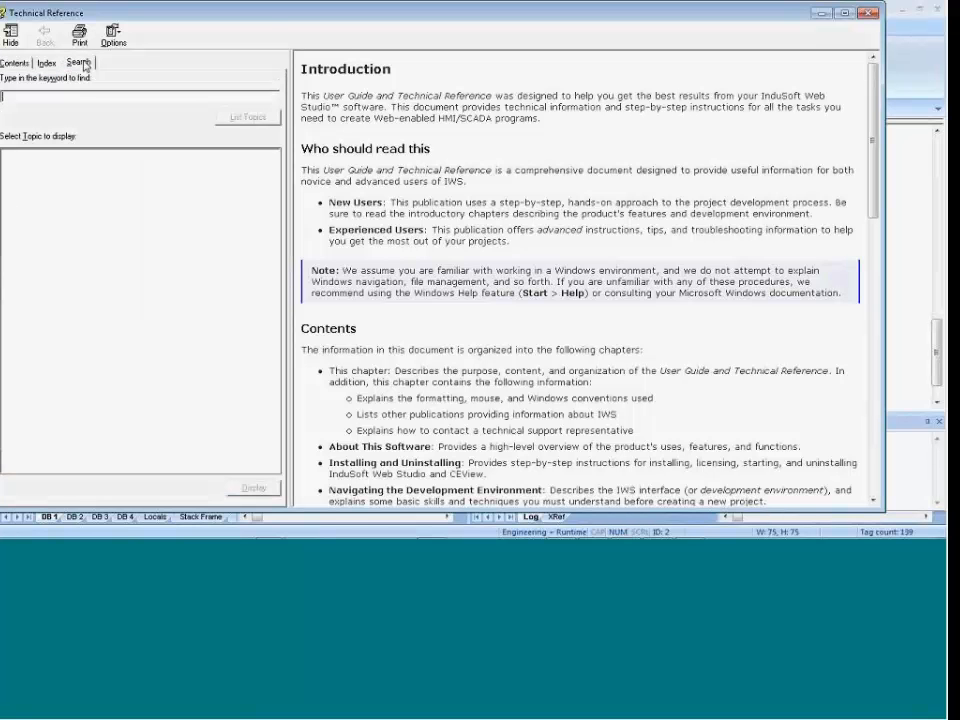
type("log")
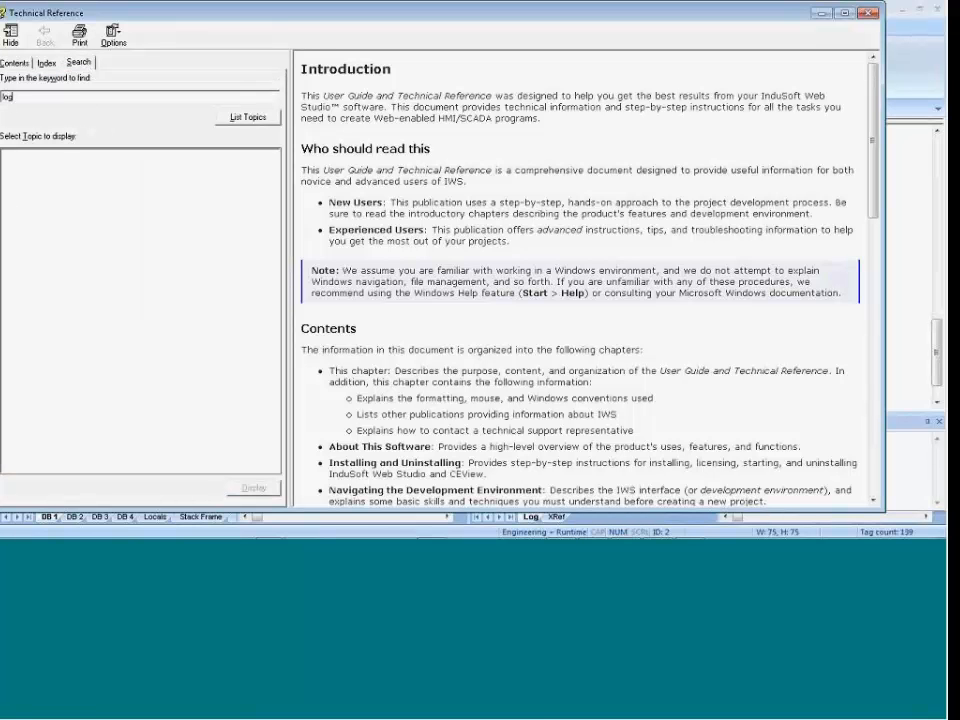
type("on")
key("Return")
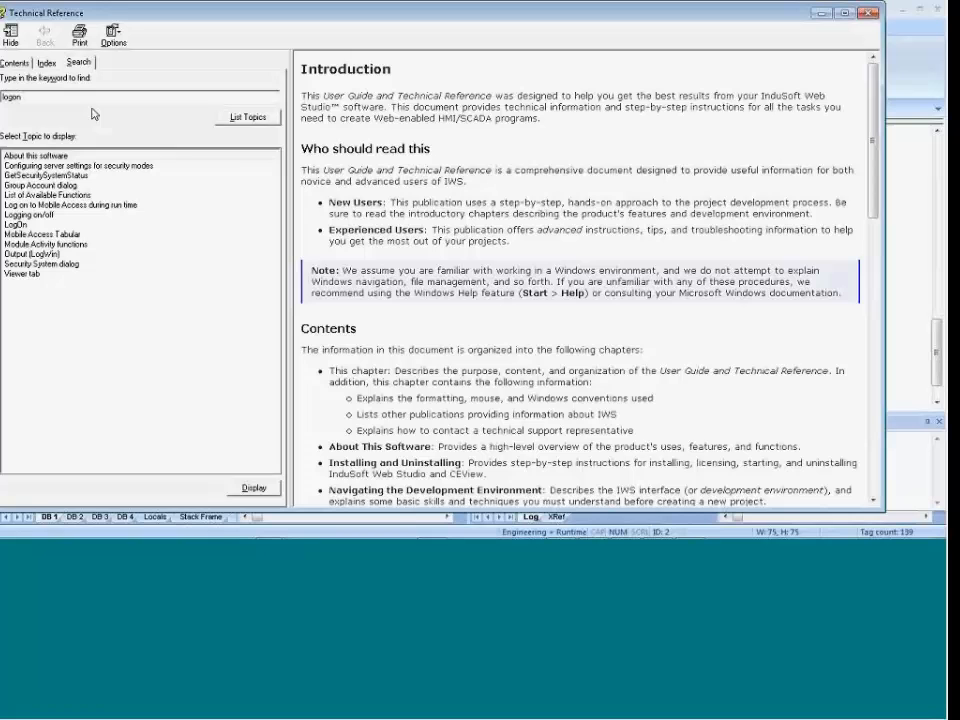
double_click(20, 224)
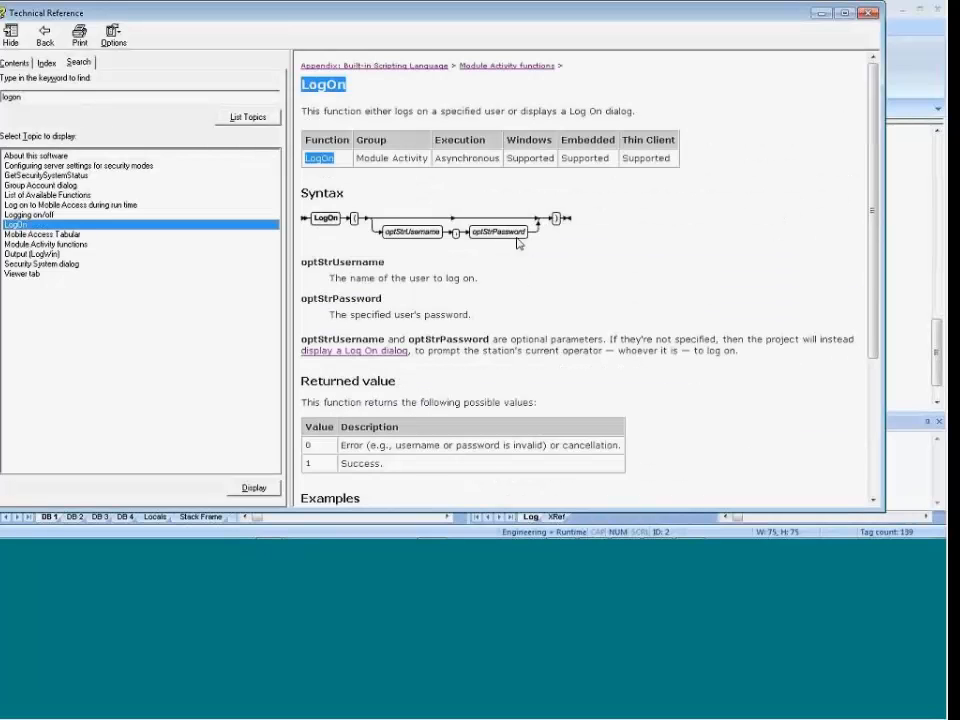
left_click(467, 309)
scroll(446, 375, "down", 5)
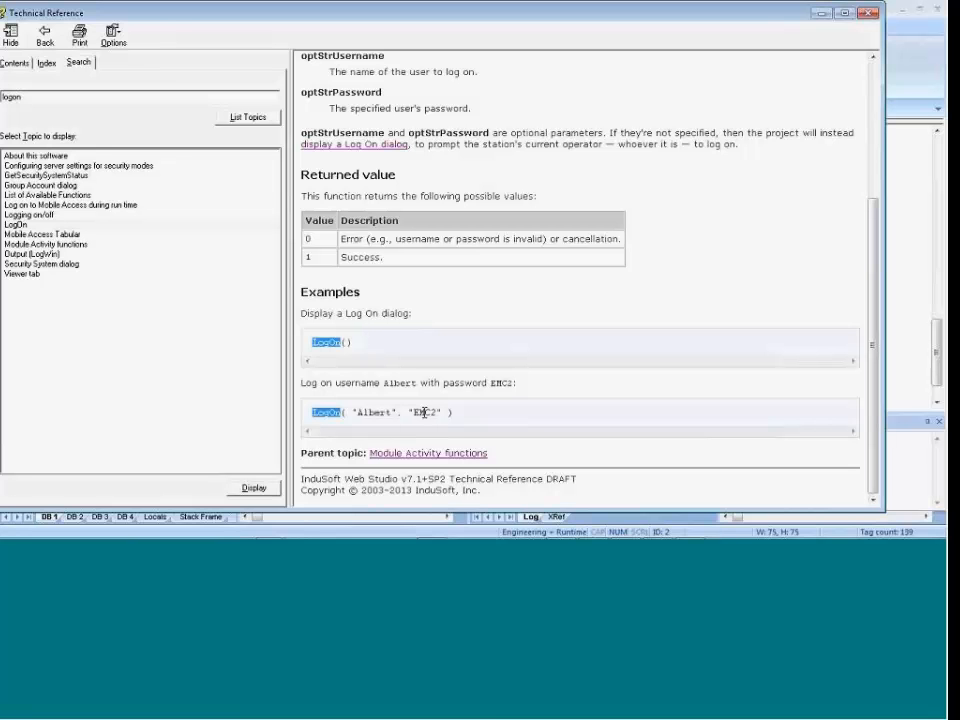
left_click(870, 14)
Close the Login screen's script and the Login screen without saving the changes.
left_click(421, 110)
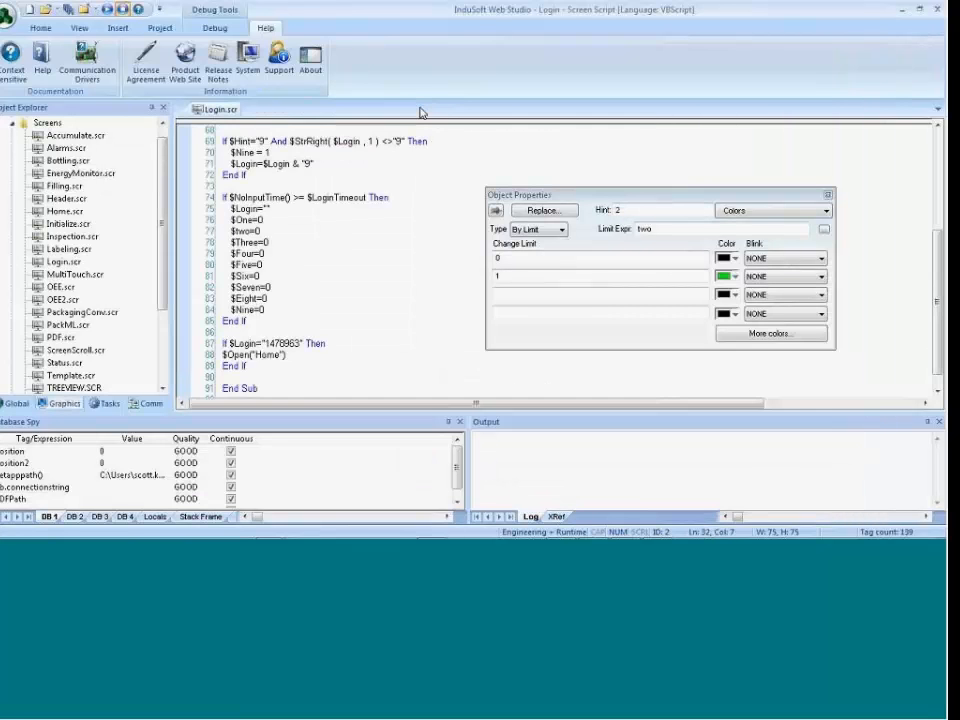
left_click(246, 110)
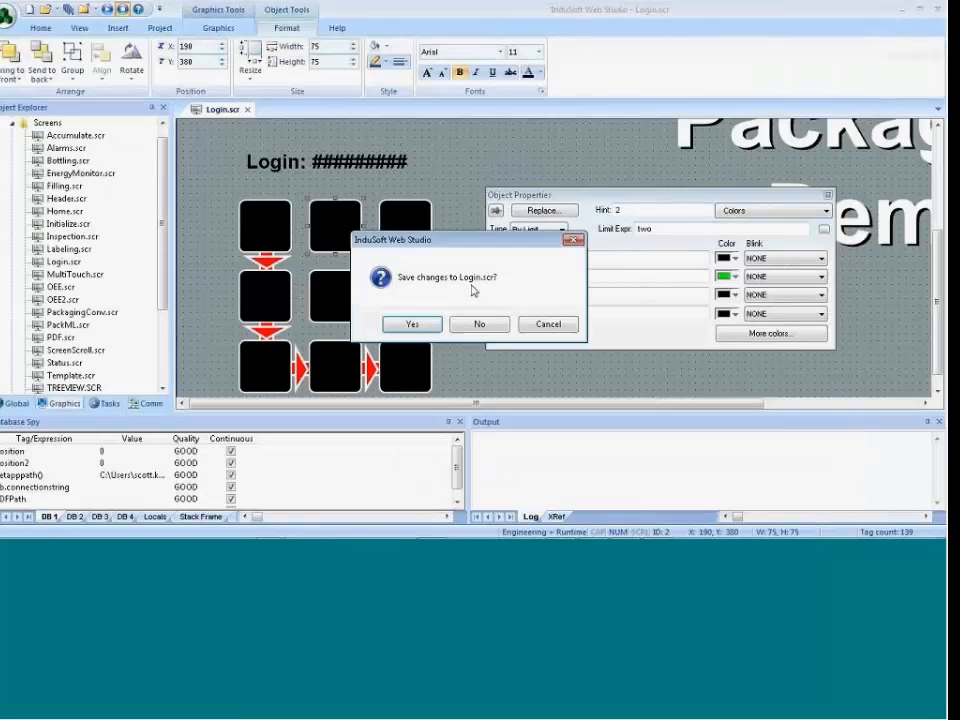
left_click(480, 324)
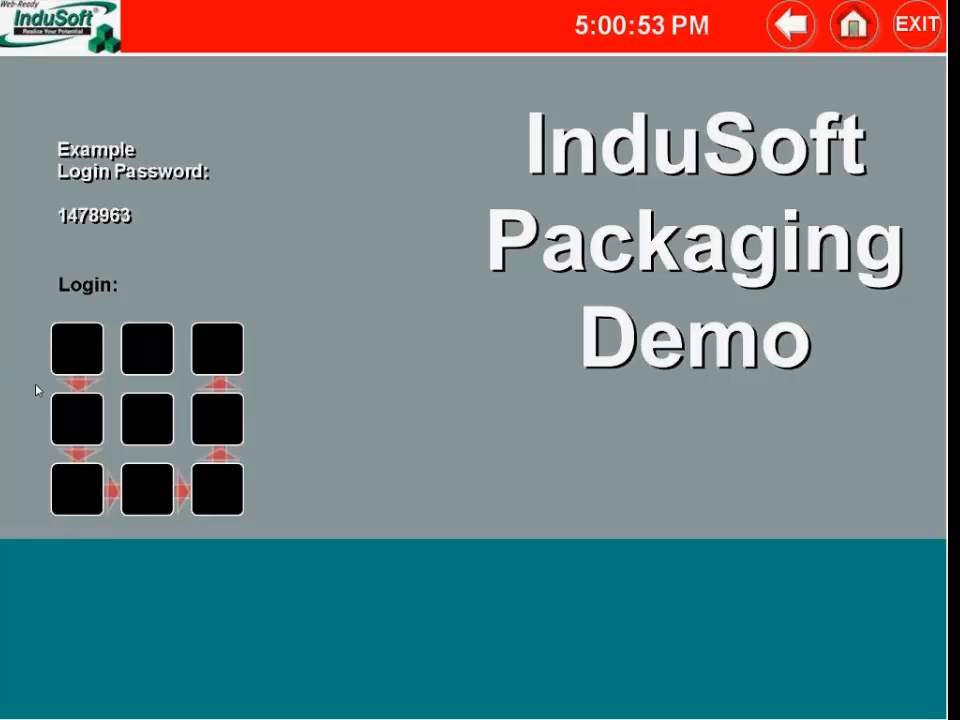
Try to trace the example login pattern slowly across the nine-square grid of the running application.
left_click(56, 355)
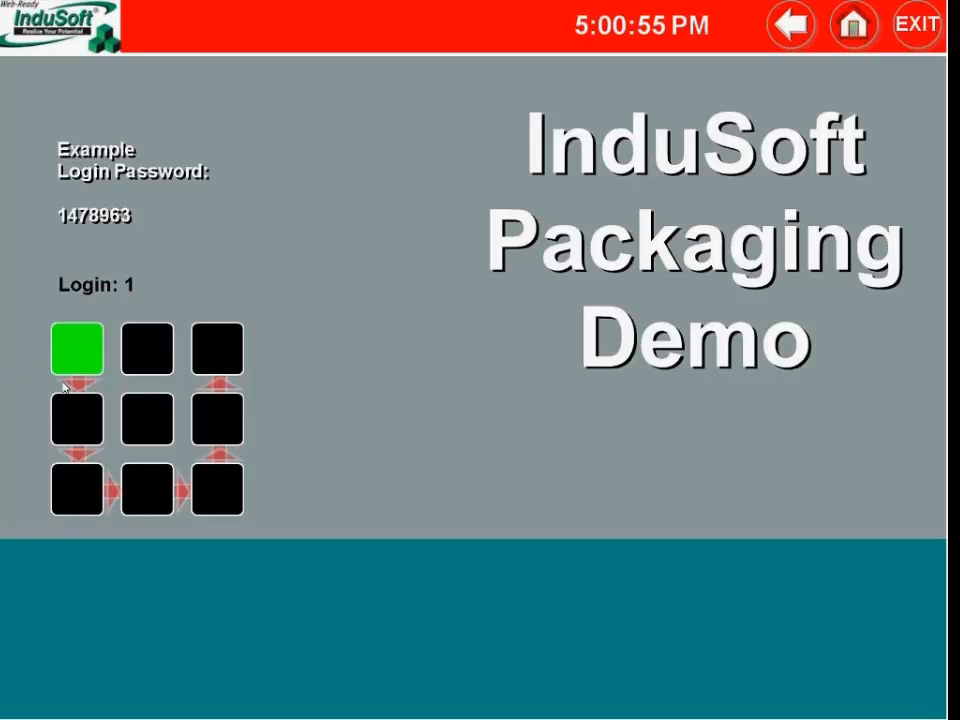
left_click(72, 430)
left_click(76, 478)
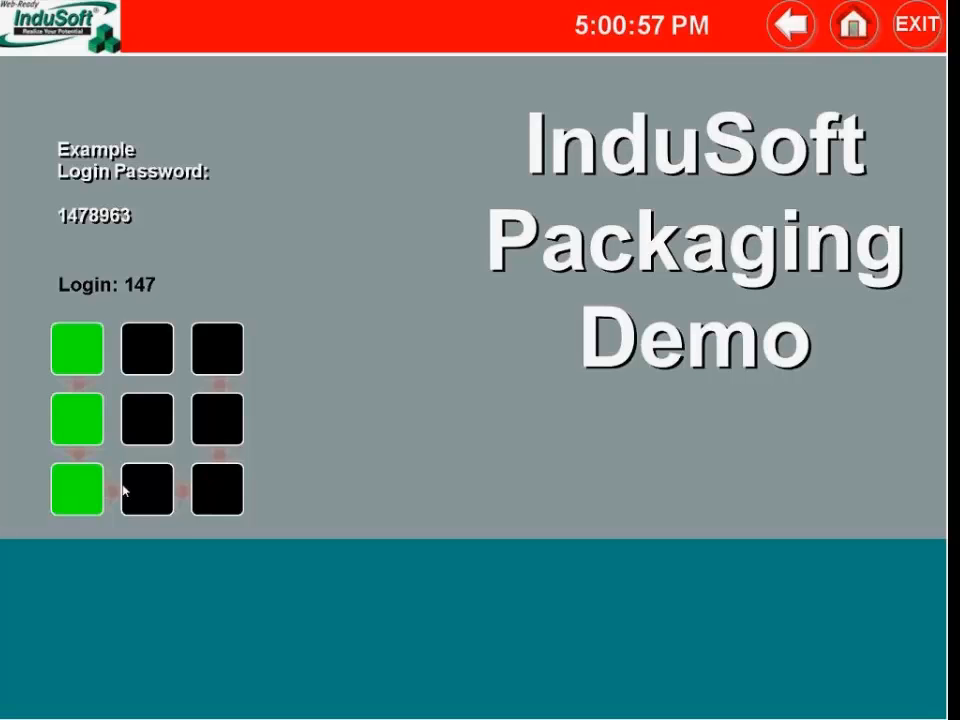
left_click(140, 490)
left_click(216, 490)
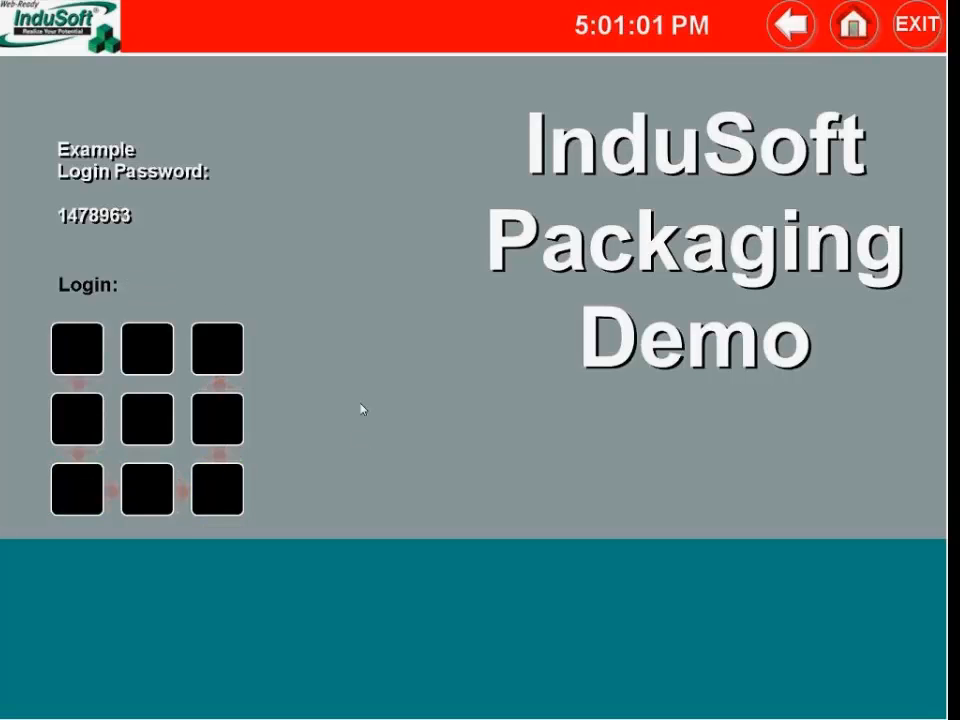
Trace the complete example login password pattern across the grid to log in to the Packaging Demo.
left_click(83, 333)
left_click(79, 420)
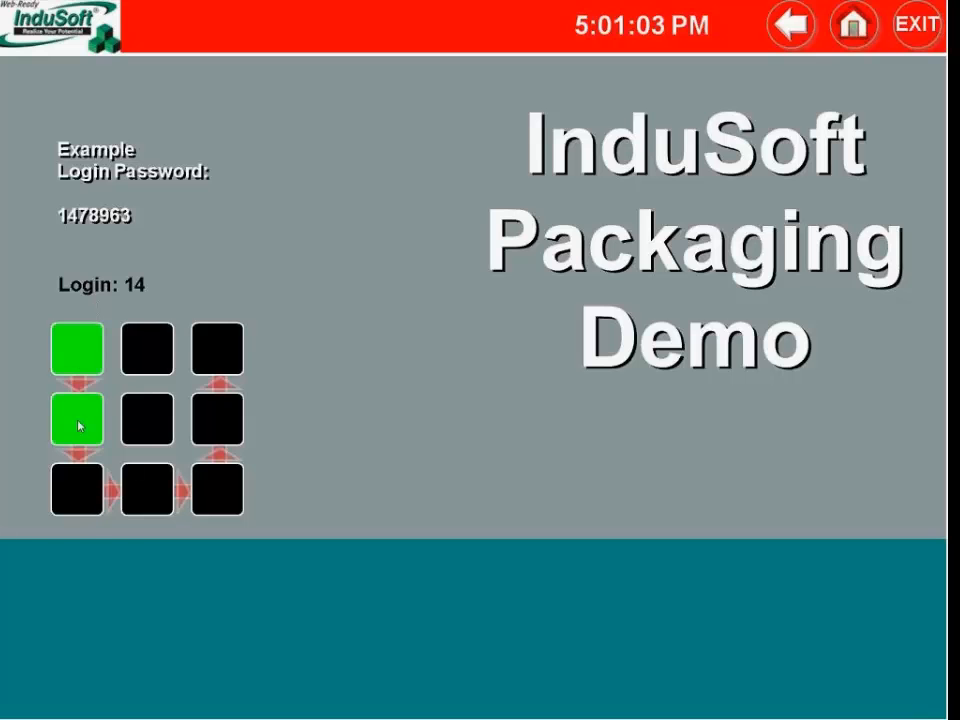
left_click(81, 484)
left_click(147, 490)
left_click(205, 490)
left_click(214, 428)
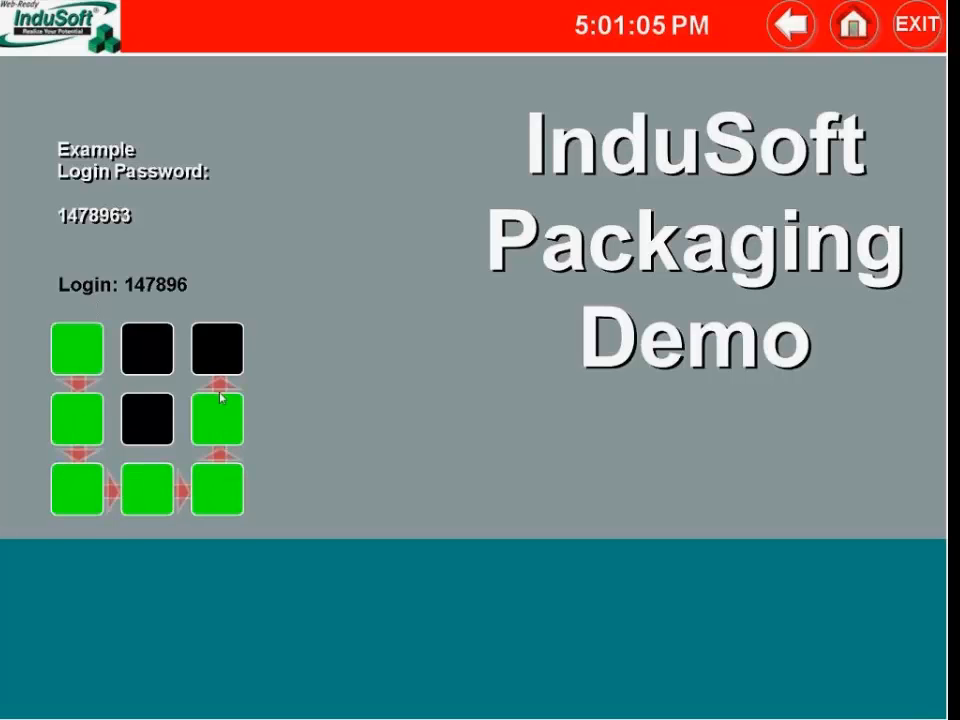
left_click(223, 371)
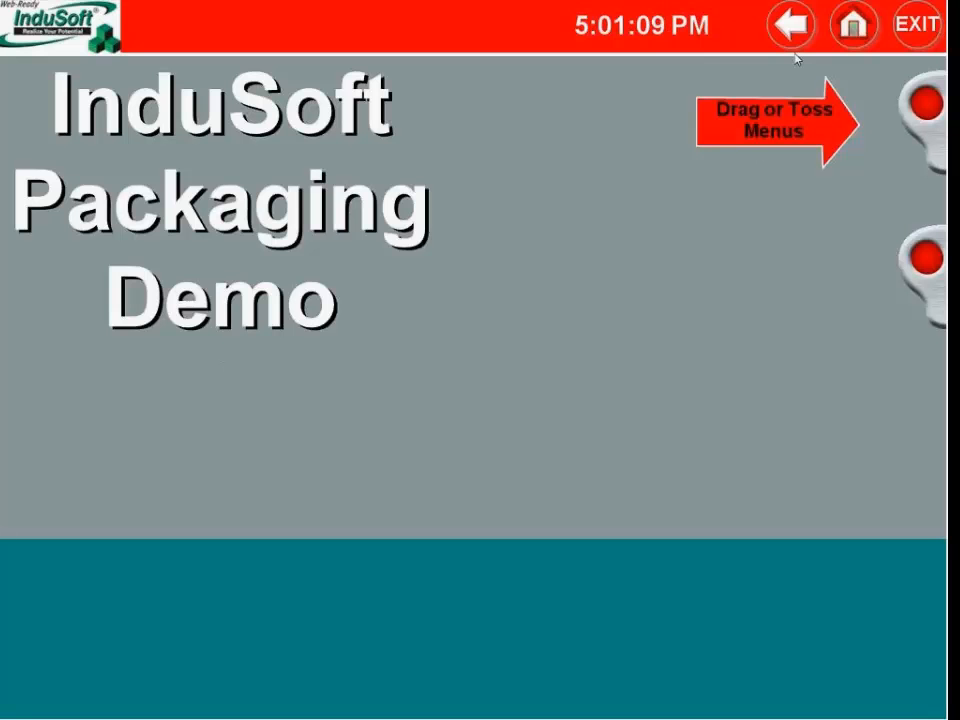
Exit the running Packaging Demo and open the recent project SymbolWebinarAfternoon.APP.
left_click(915, 30)
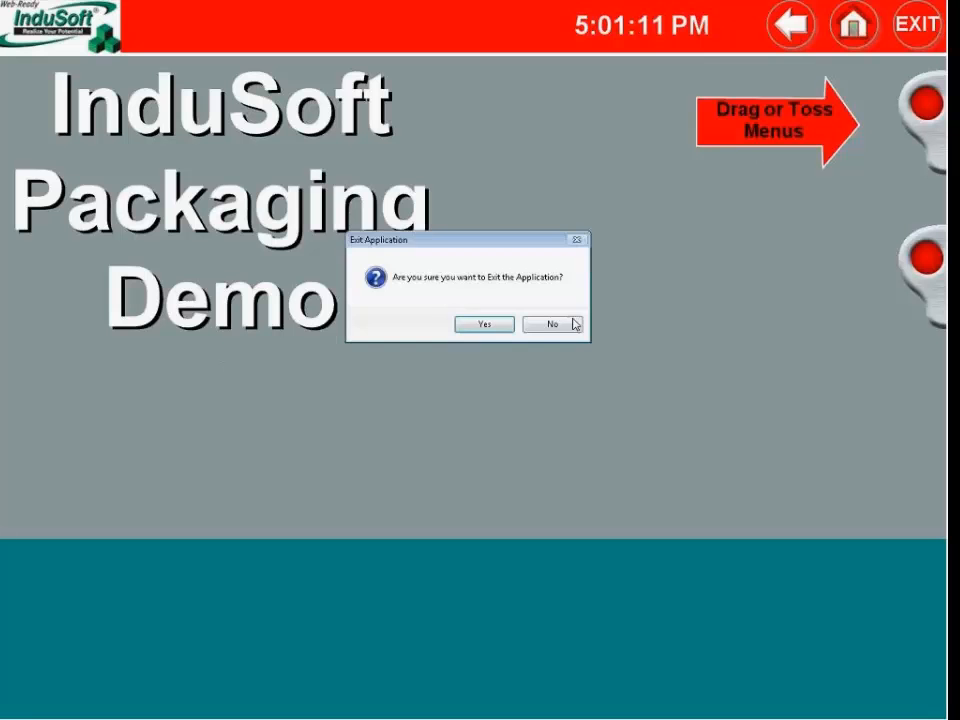
left_click(482, 326)
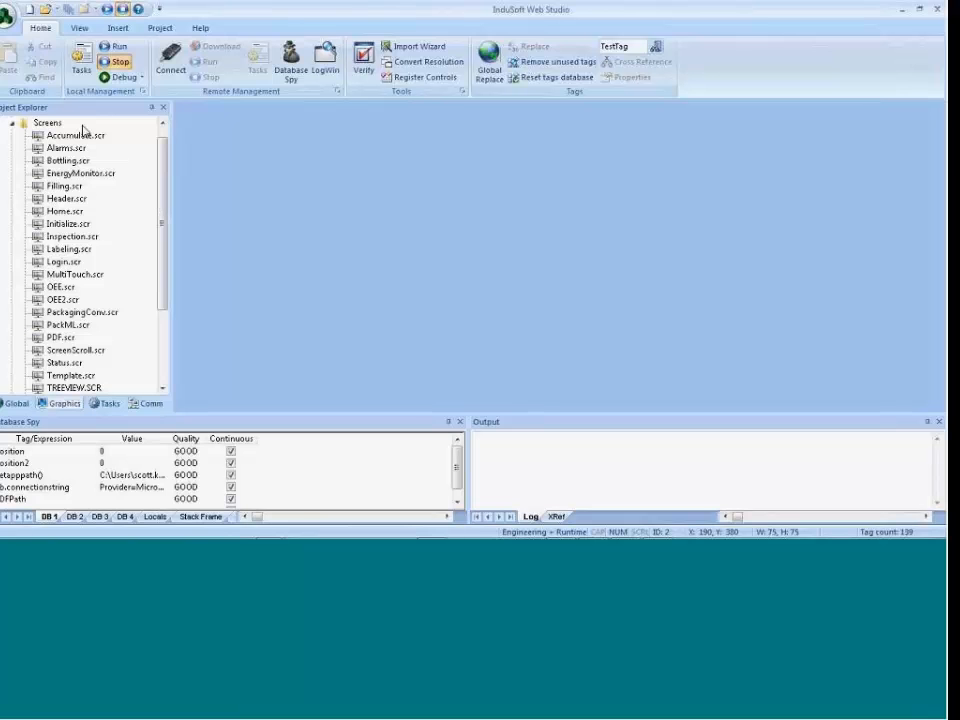
left_click(8, 14)
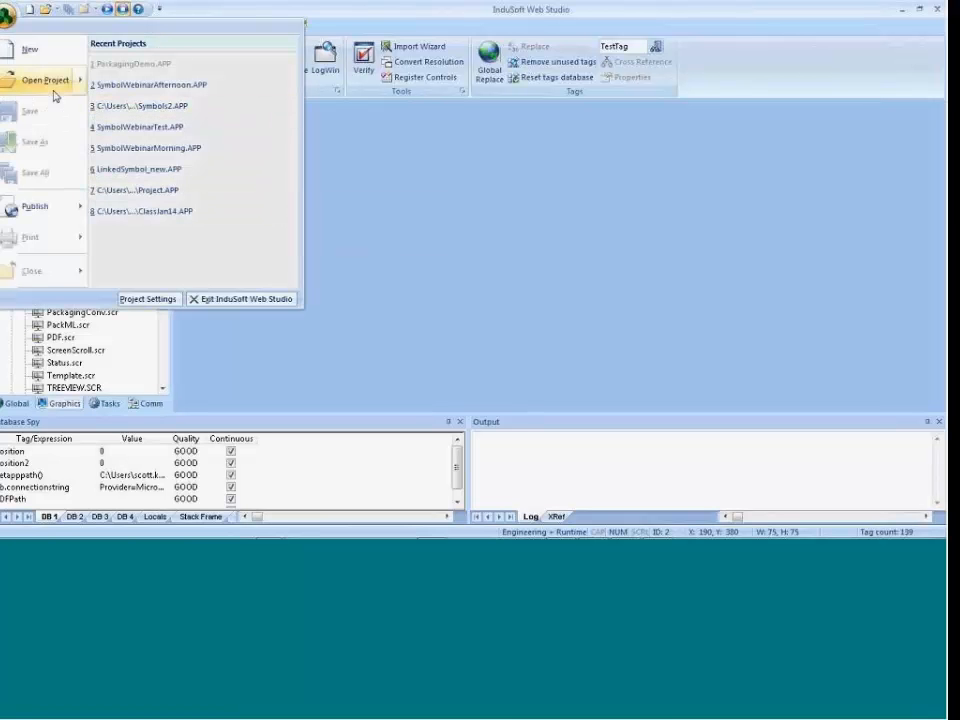
mouse_move(50, 88)
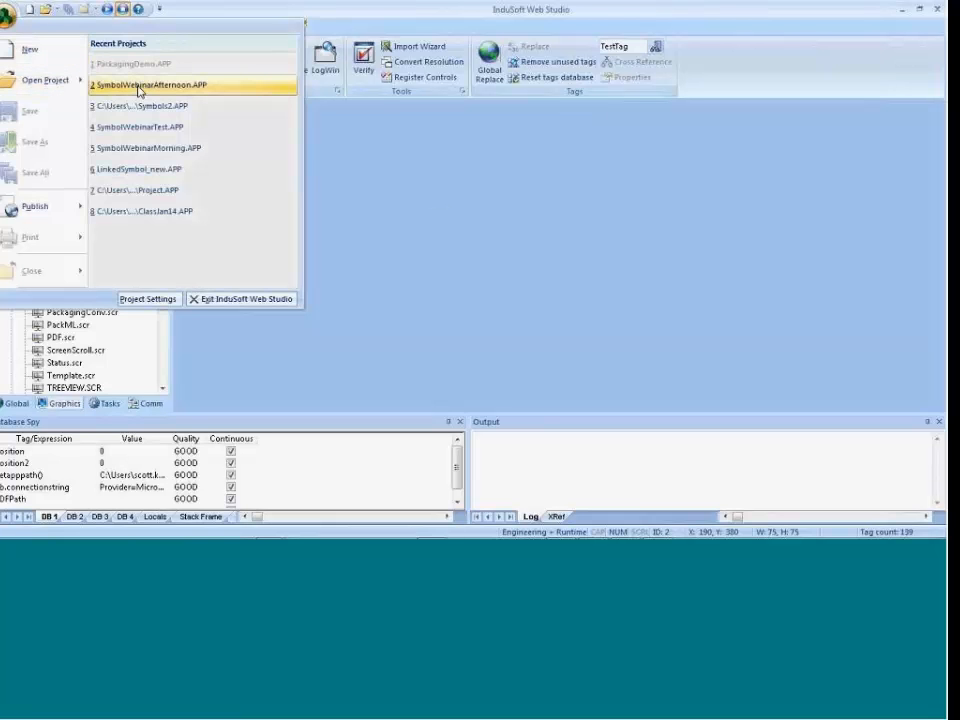
left_click(139, 86)
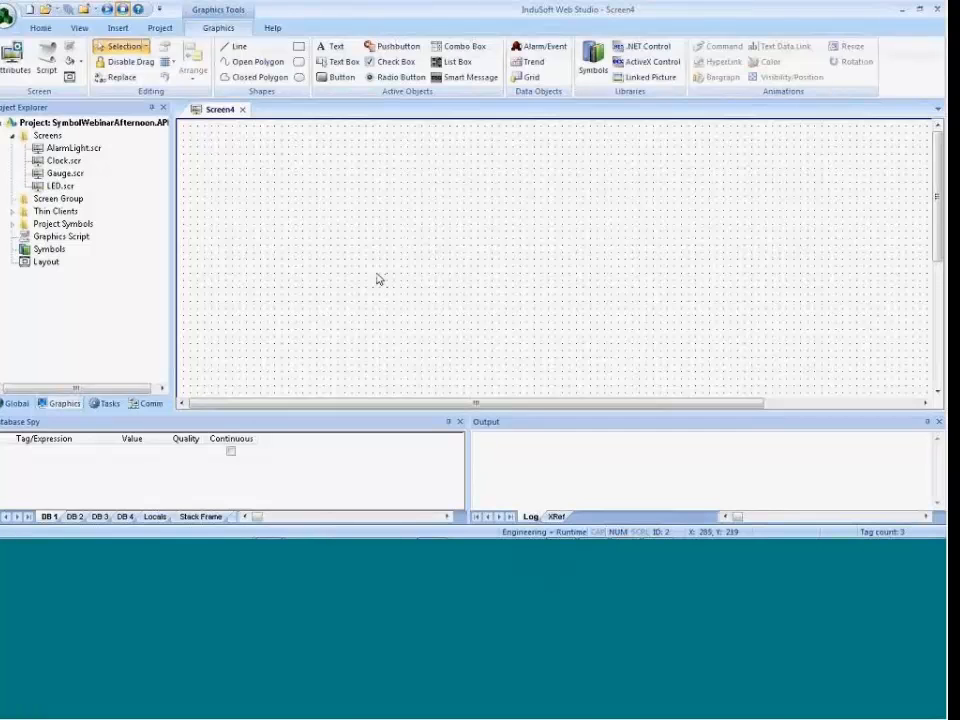
Draw a rounded rectangle about 206 wide and 239 high on the new blank screen.
left_click(298, 68)
left_click_drag(284, 172, 429, 340)
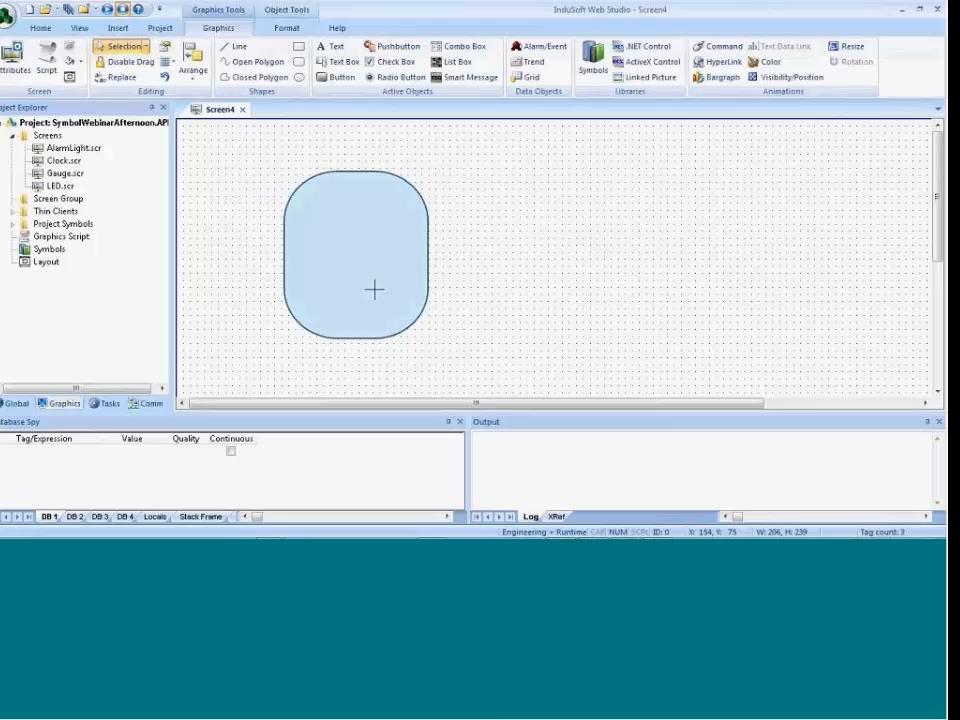
left_click(375, 288)
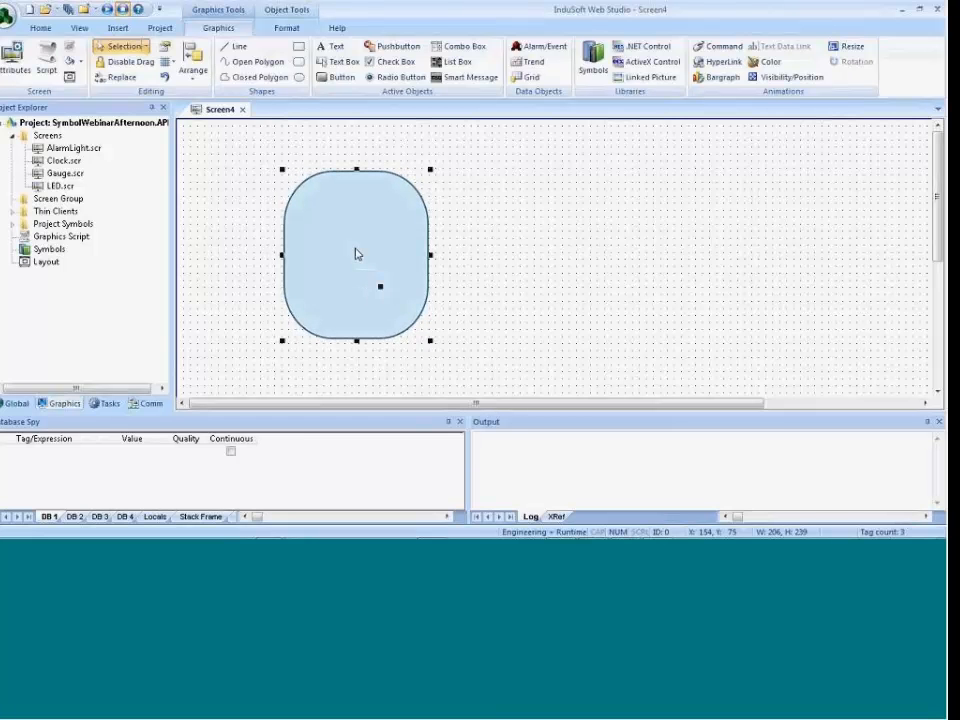
Give the rounded rectangle a solid black border with a weight of 1.
right_click(356, 253)
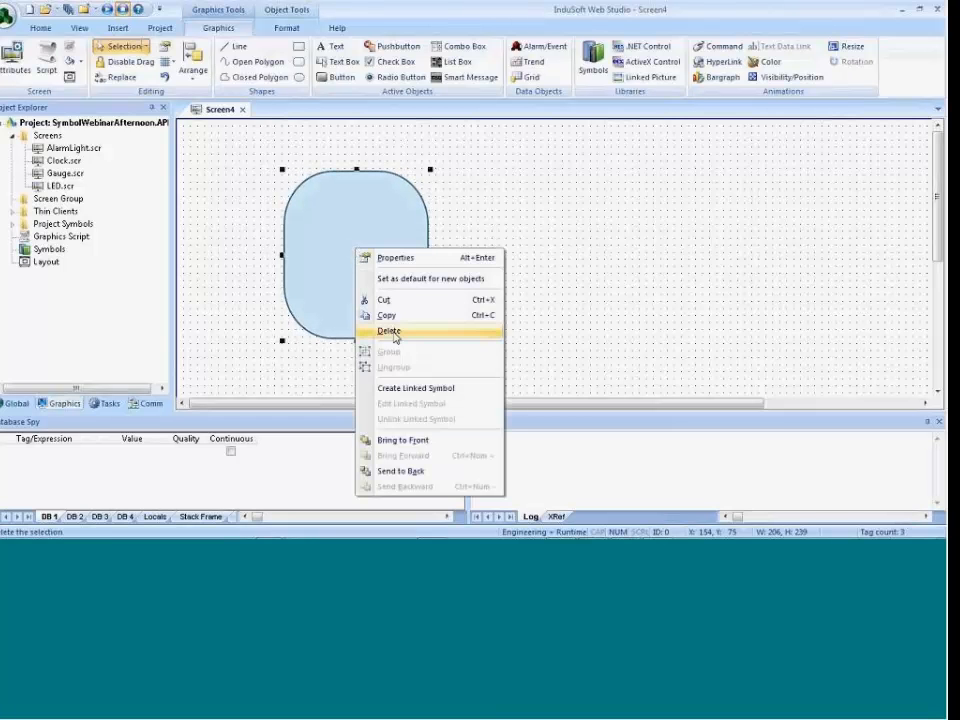
left_click(395, 257)
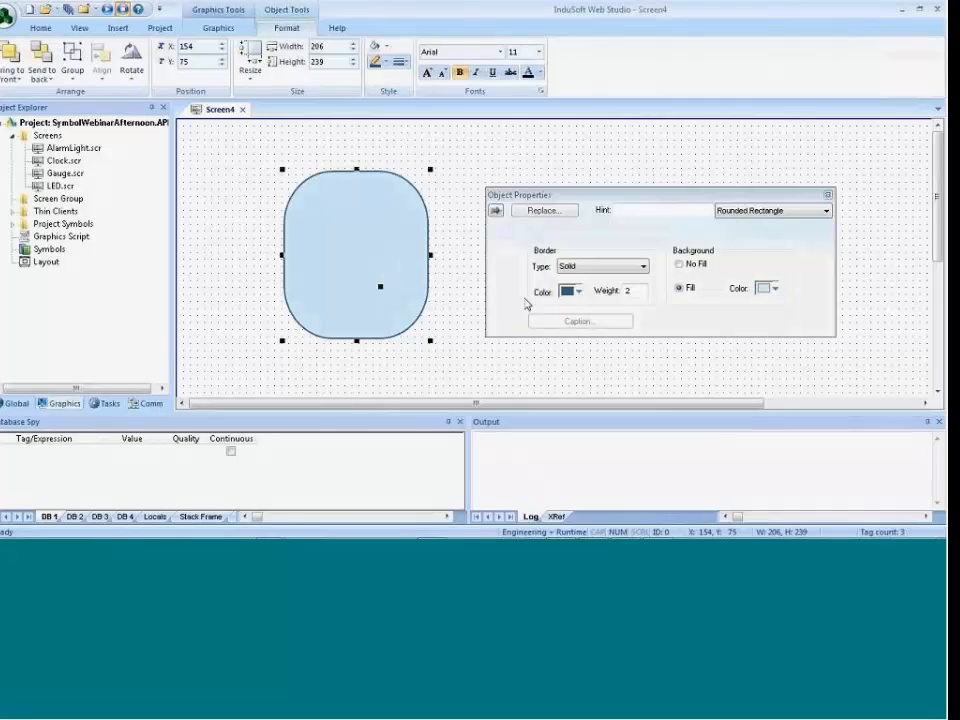
left_click(574, 269)
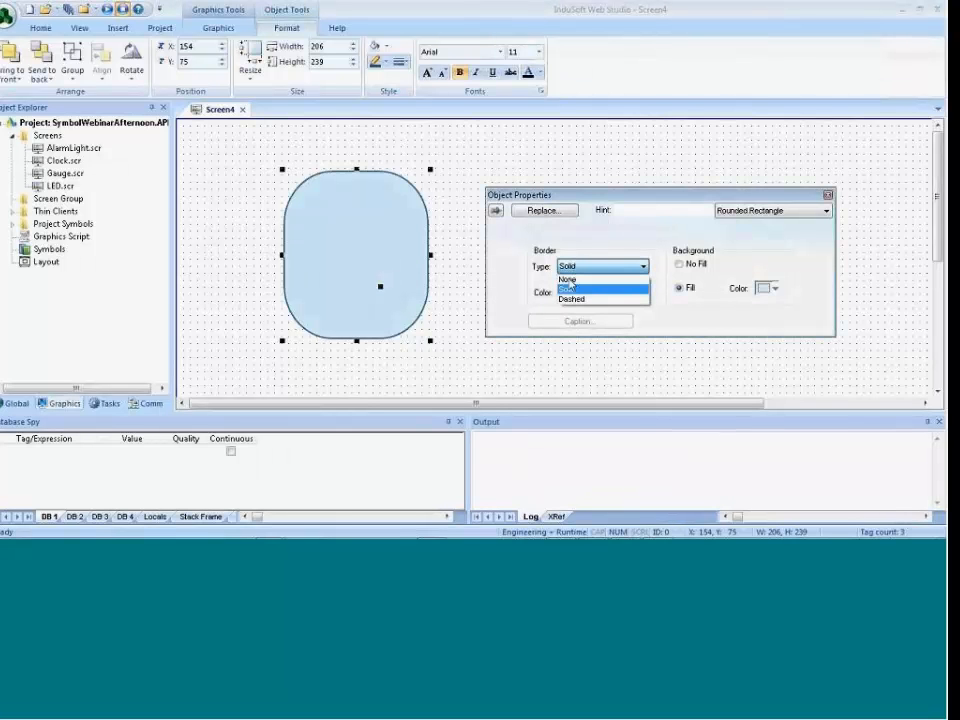
left_click(570, 288)
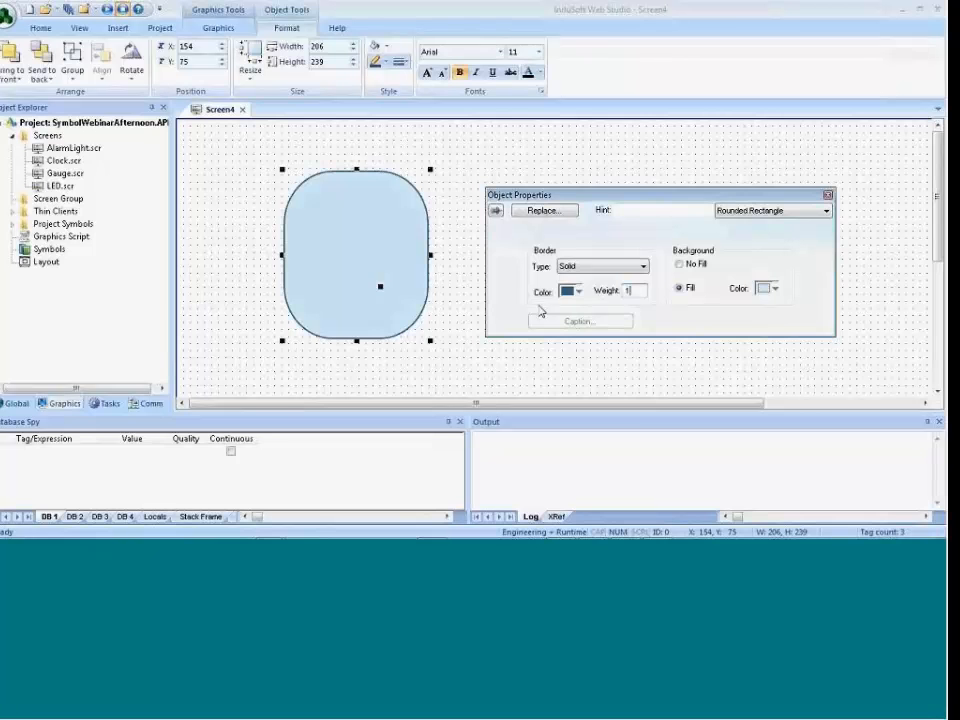
left_click(577, 291)
left_click(585, 324)
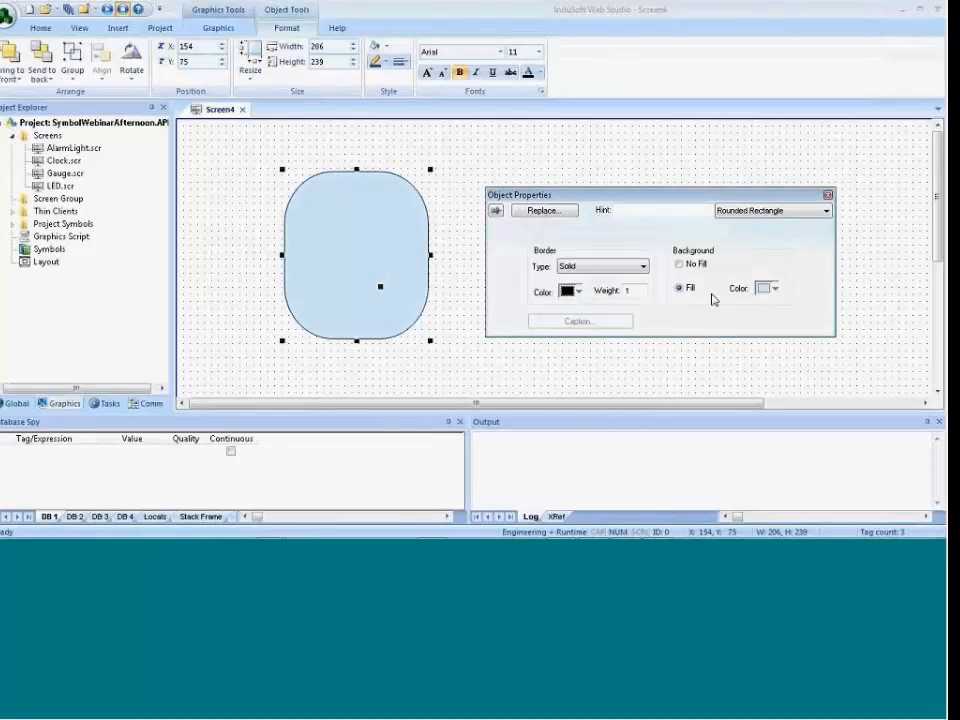
Fill the rounded rectangle with a vertical black-to-white gradient, using the variant with dark sides and a bright centre.
left_click(768, 288)
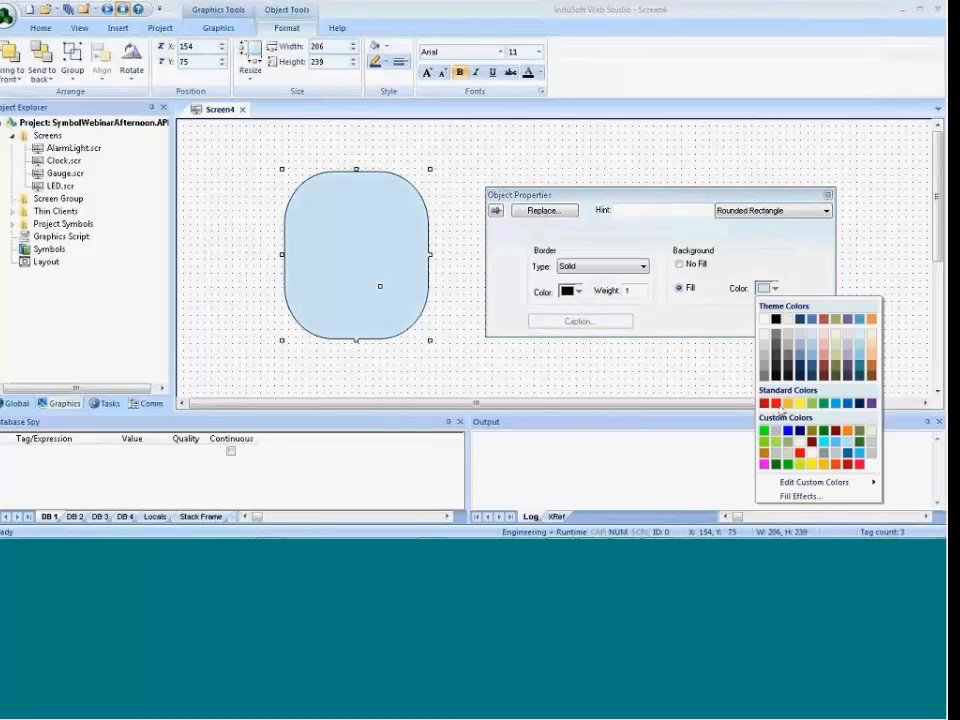
left_click(797, 496)
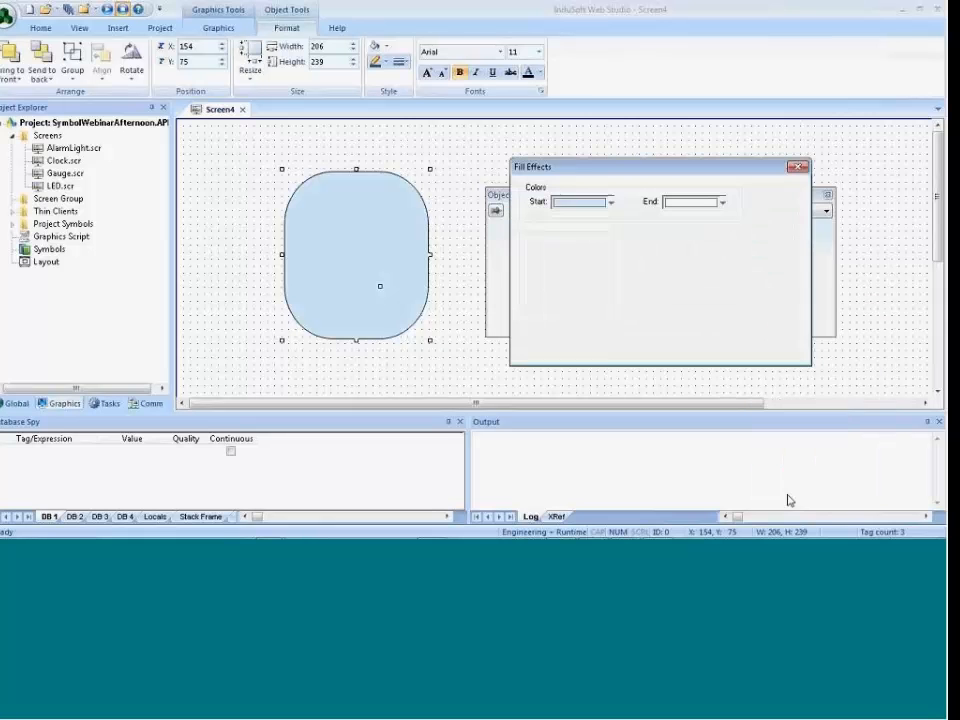
left_click(604, 203)
left_click(575, 240)
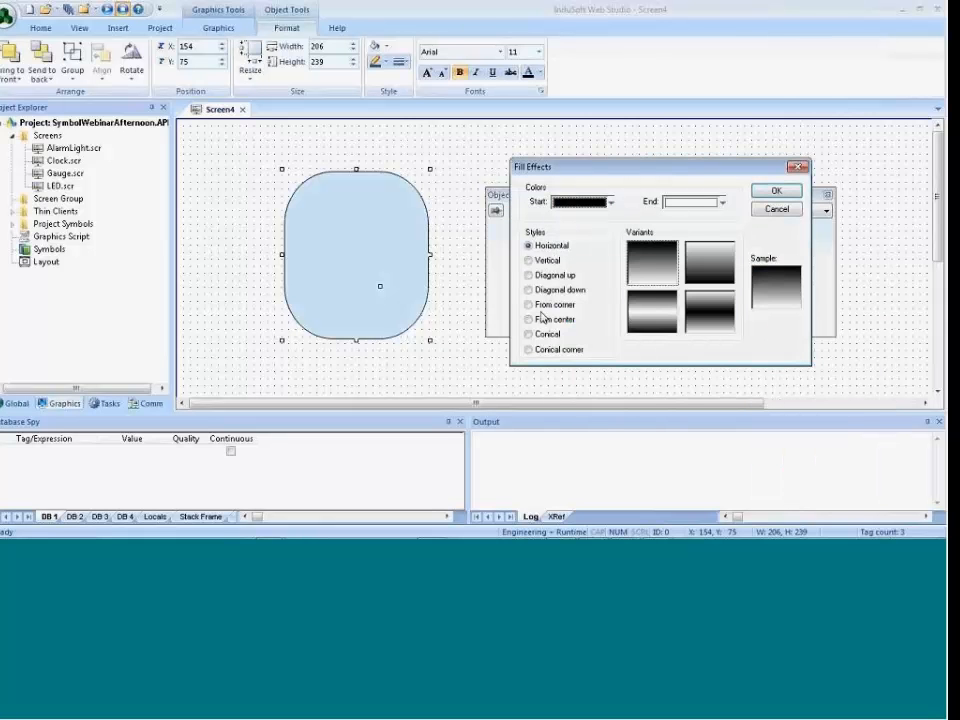
left_click(528, 260)
left_click(650, 312)
left_click(776, 191)
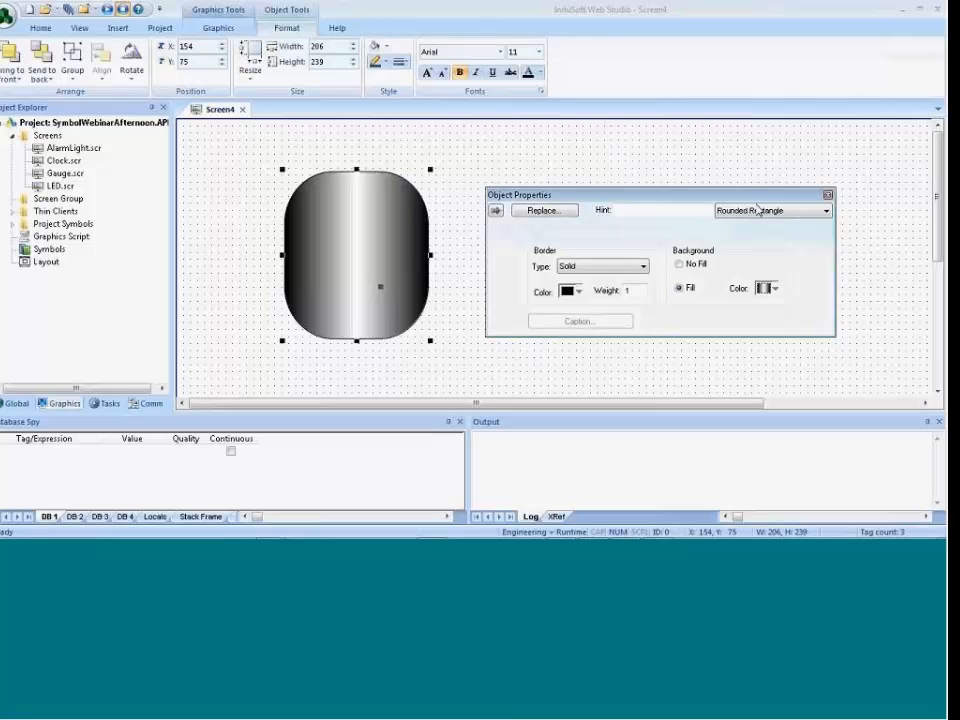
Adjust the rounded rectangle's corner curvature slightly with its inner handle, and deselect the shape.
left_click(437, 194)
left_click(381, 289)
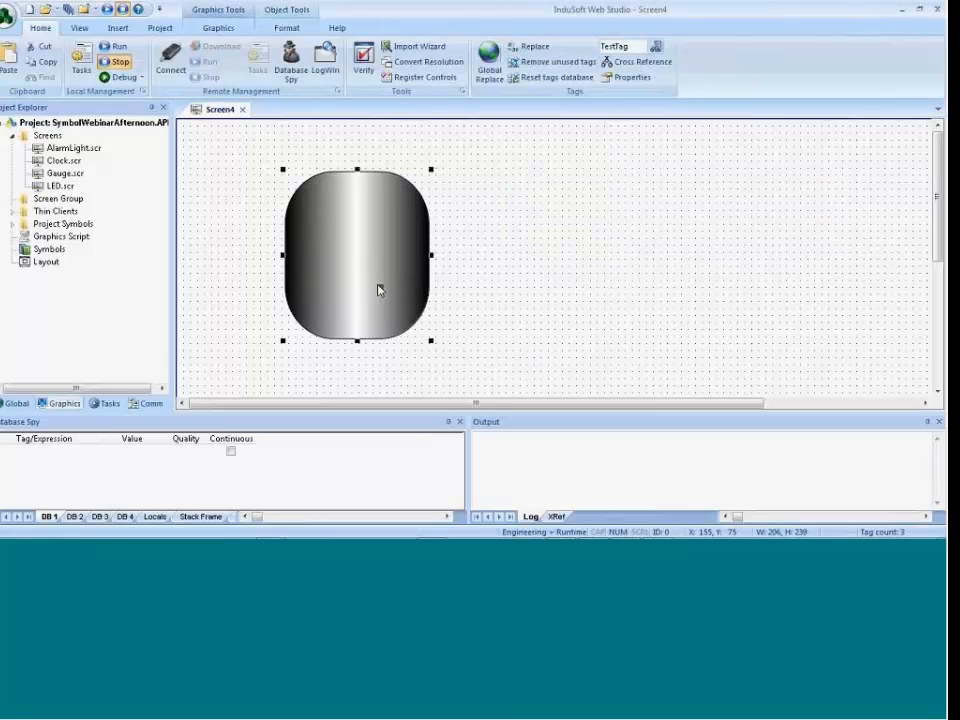
mouse_move(378, 286)
left_mouse_down()
mouse_move(365, 279)
mouse_move(373, 275)
left_mouse_up()
left_click(491, 345)
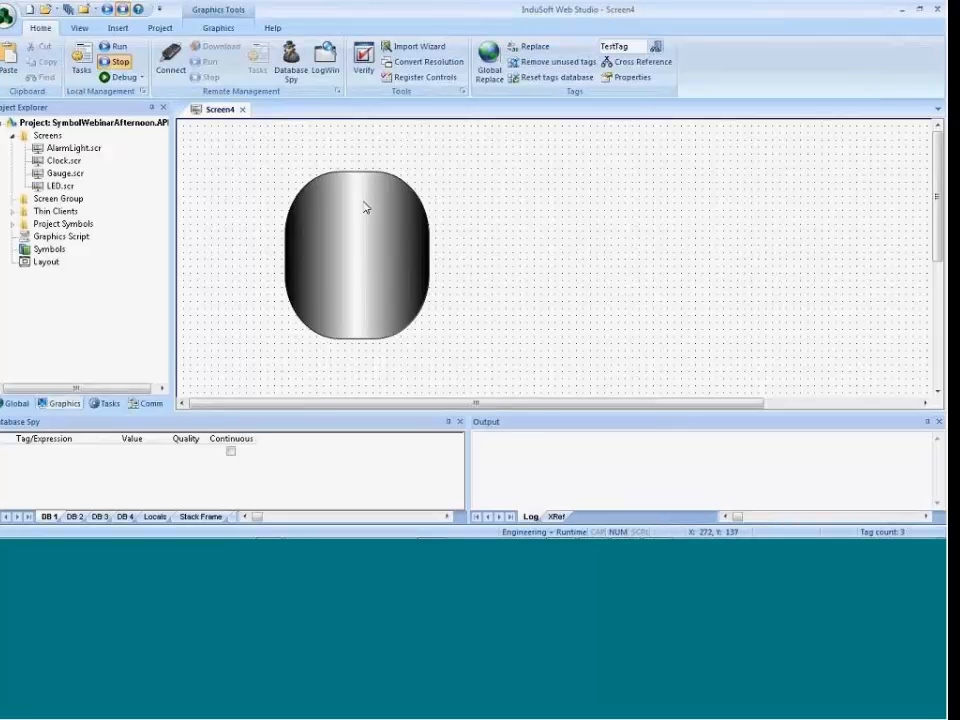
left_click(215, 33)
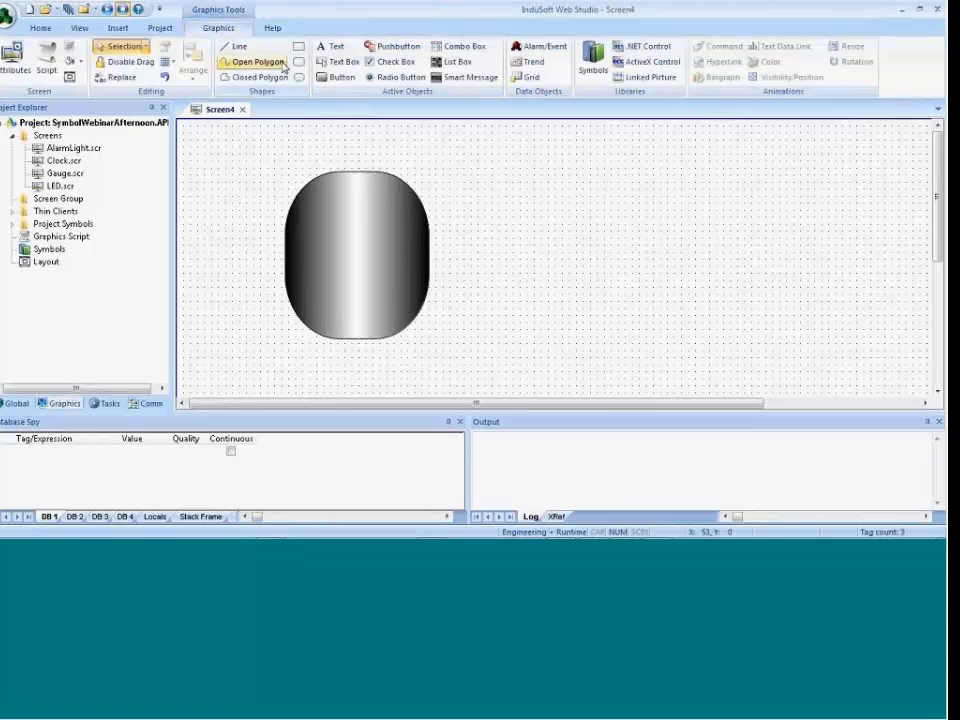
Draw a vertical rectangle about 24 wide and 160 high on the dark side of the rounded shape, and delete its two duplicates.
left_click(299, 48)
mouse_move(315, 199)
left_mouse_down()
mouse_move(313, 330)
mouse_move(336, 330)
mouse_move(331, 311)
mouse_move(363, 288)
mouse_move(399, 304)
left_mouse_up()
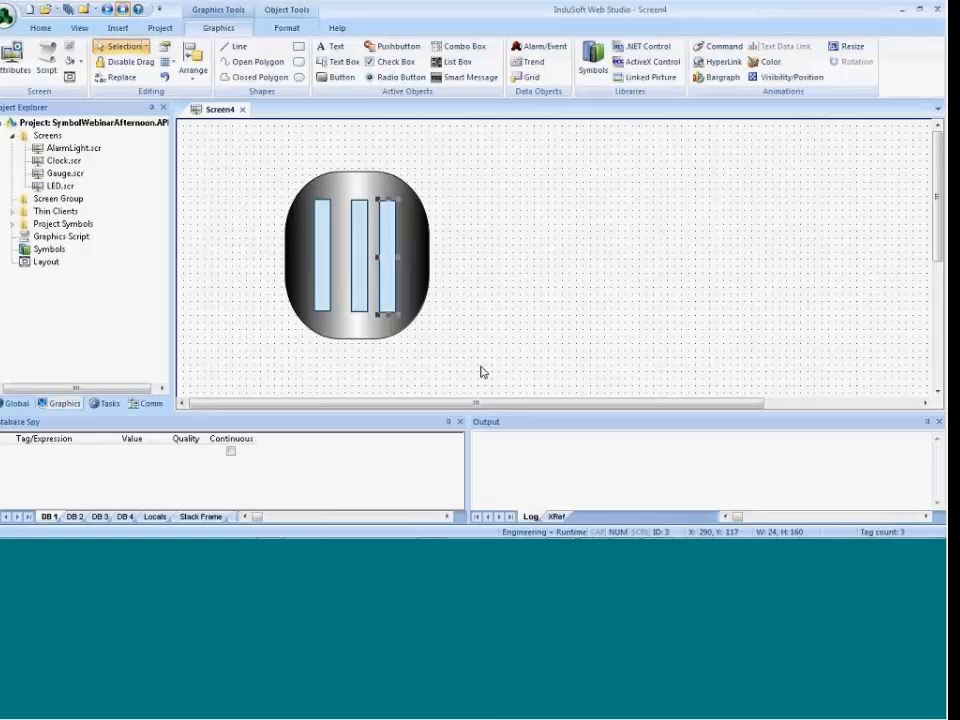
key("Delete")
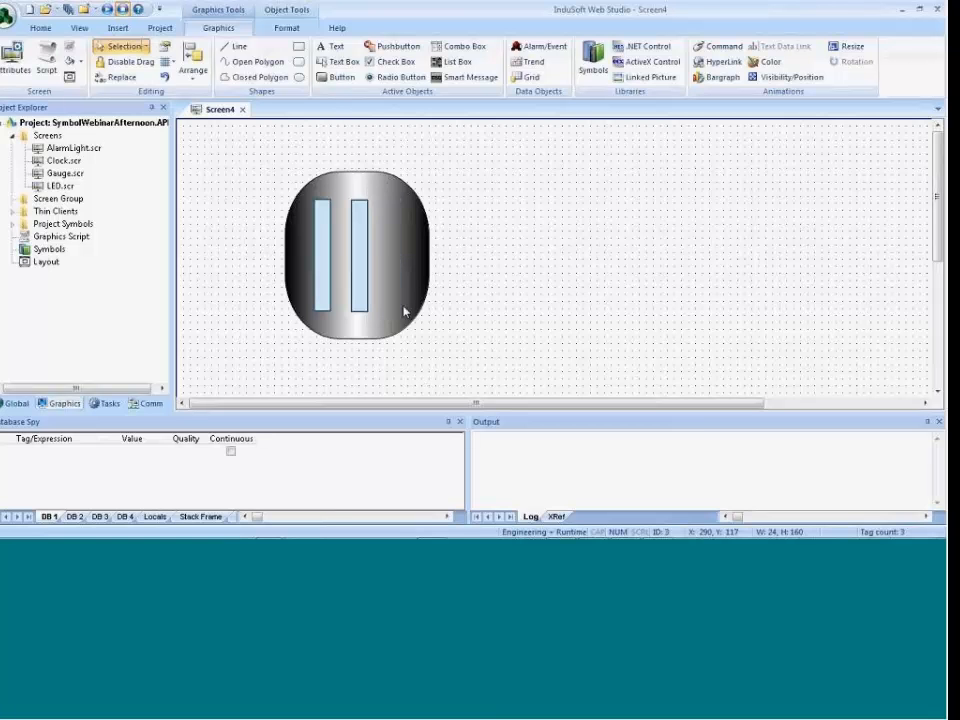
left_click(360, 298)
key("Delete")
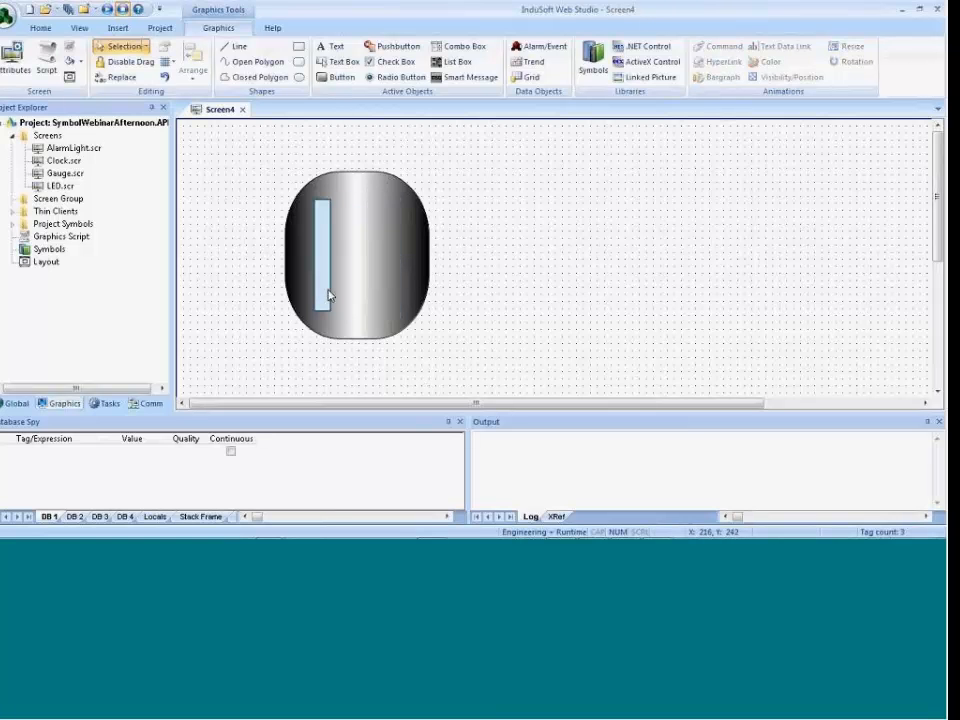
Insert a new class named cTank in the project.
left_click(31, 405)
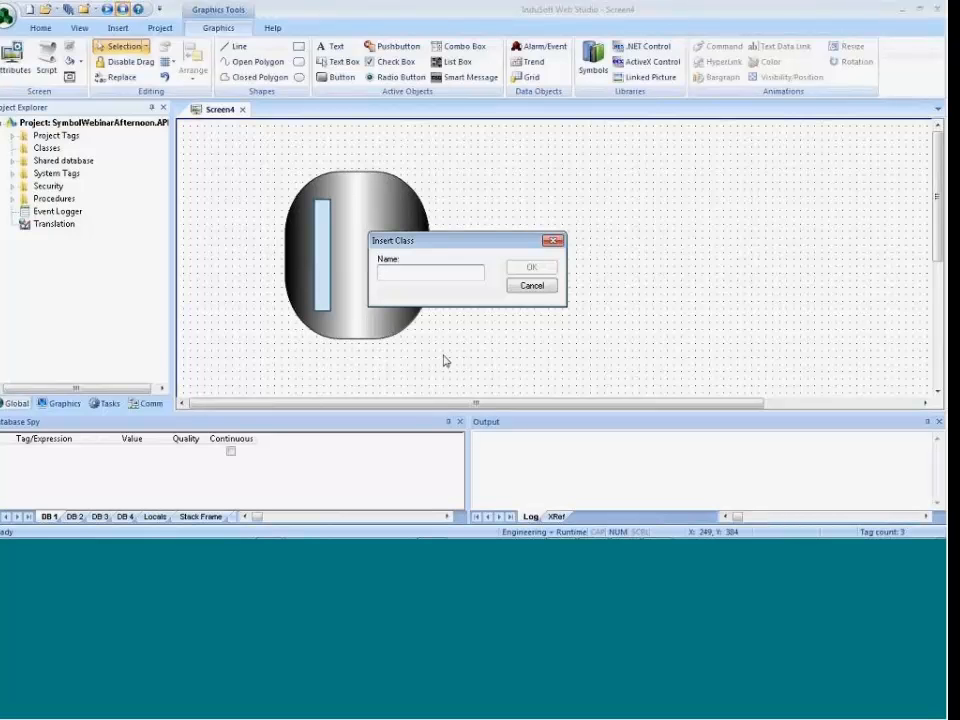
type("cT")
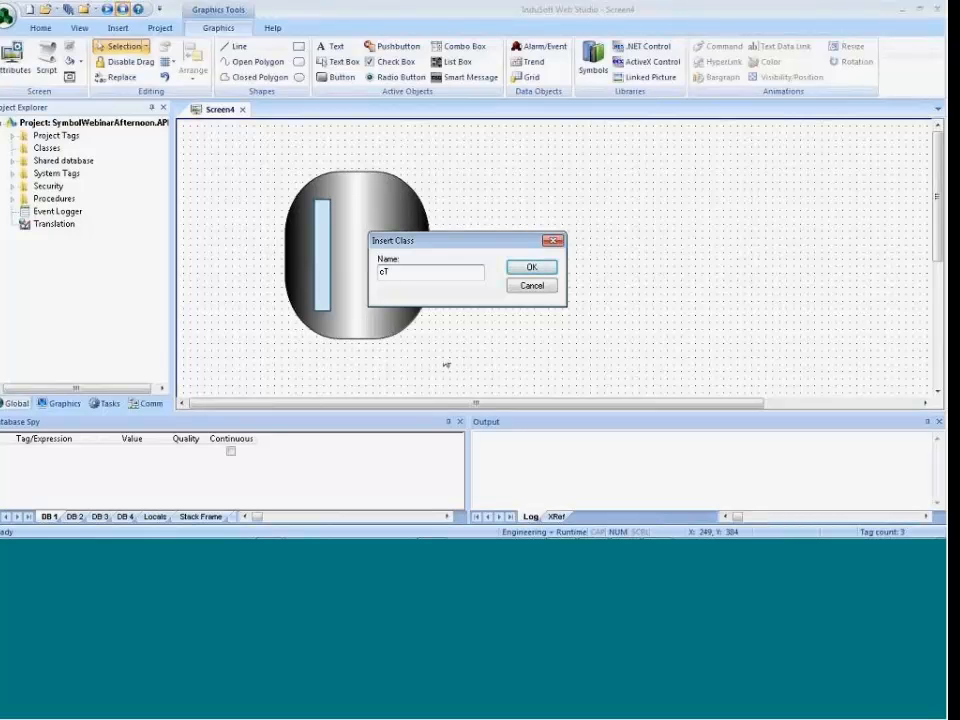
type("ank")
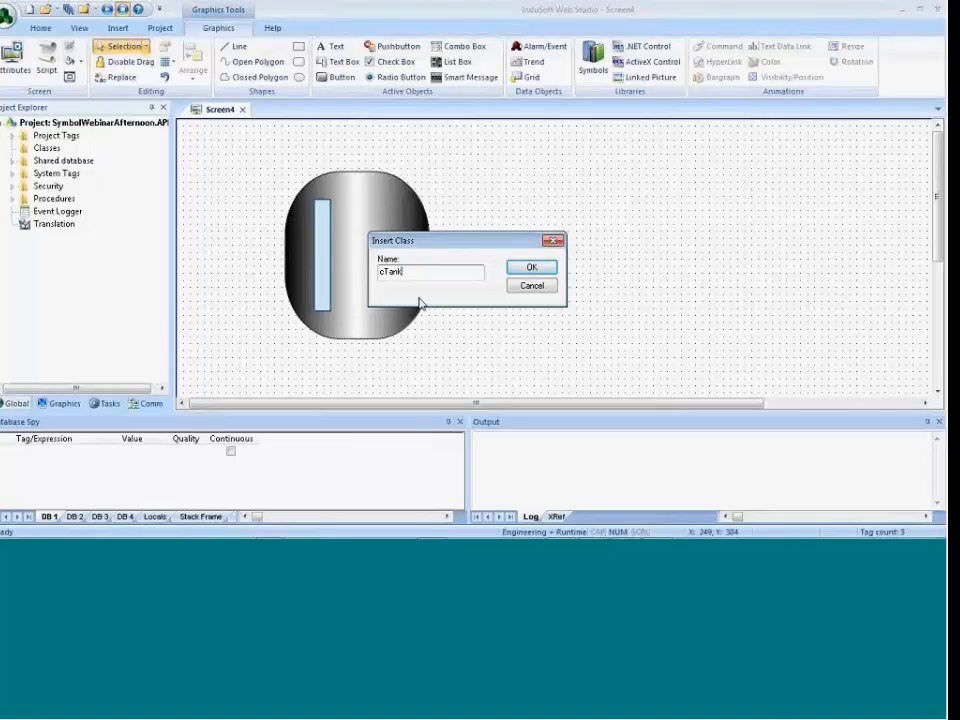
left_click(518, 269)
Add a Temperature member of type Real and a Pressure member of type Integer to the cTank class.
type("T")
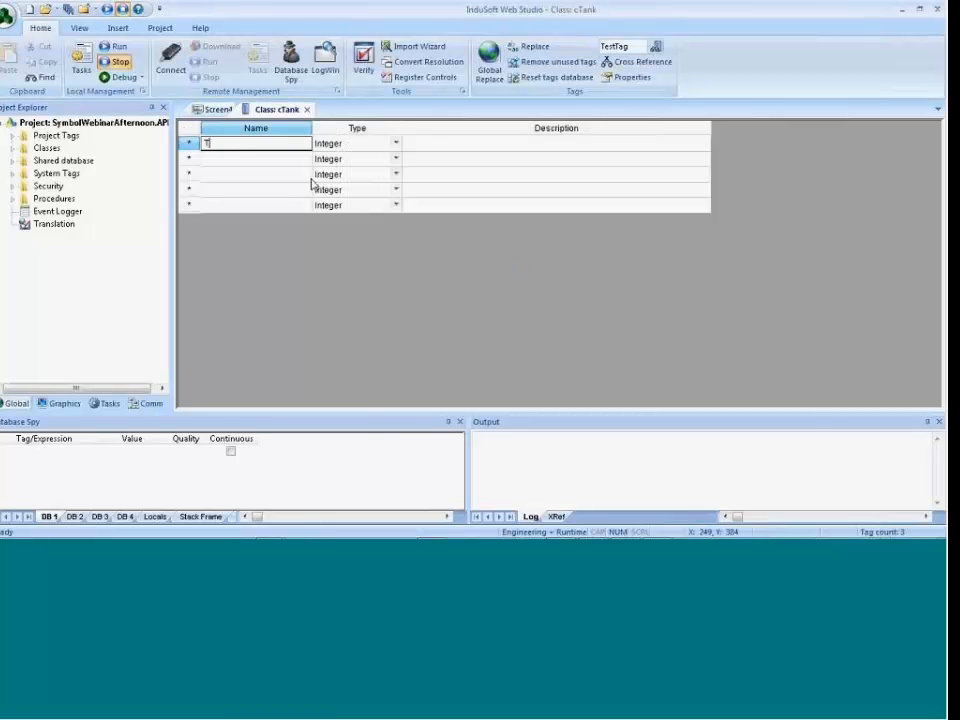
type("emperature")
key("Tab")
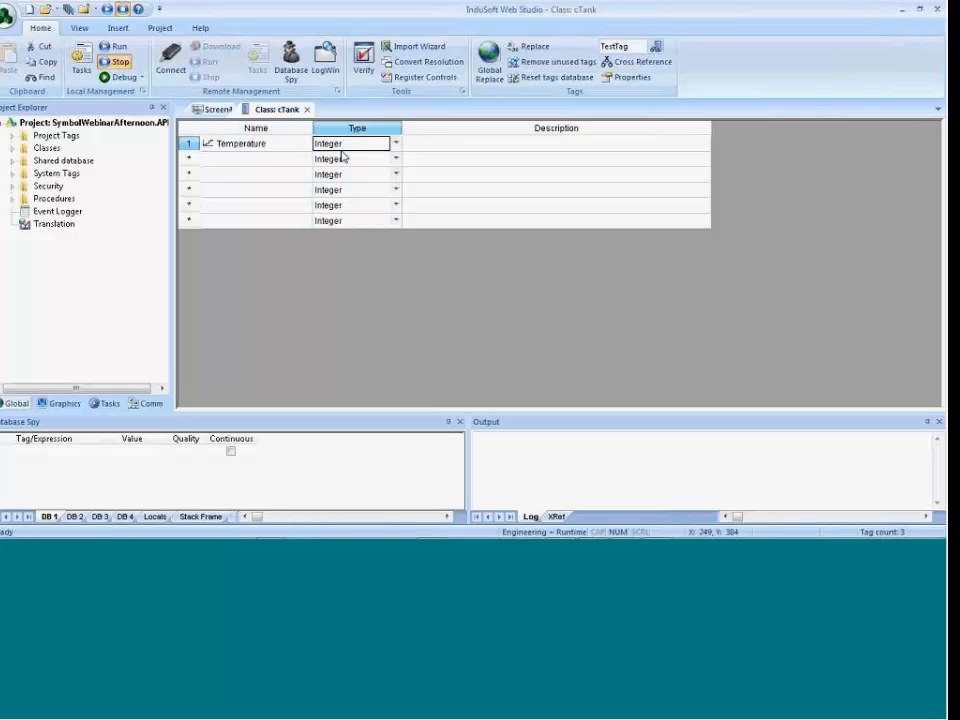
left_click(341, 148)
left_click(312, 168)
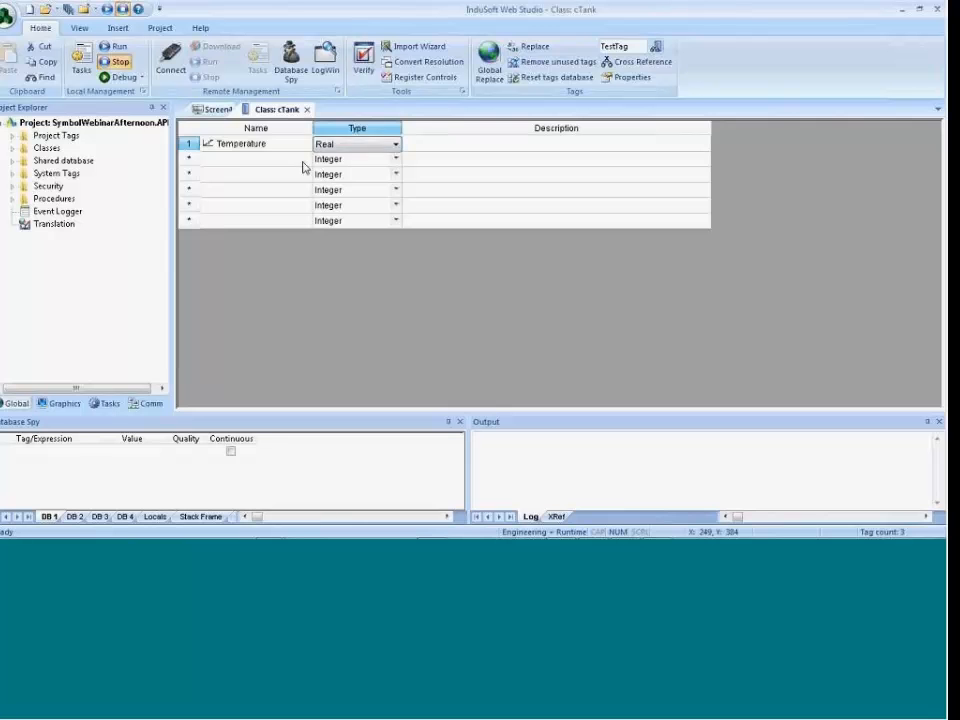
left_click(304, 161)
type("Pressur")
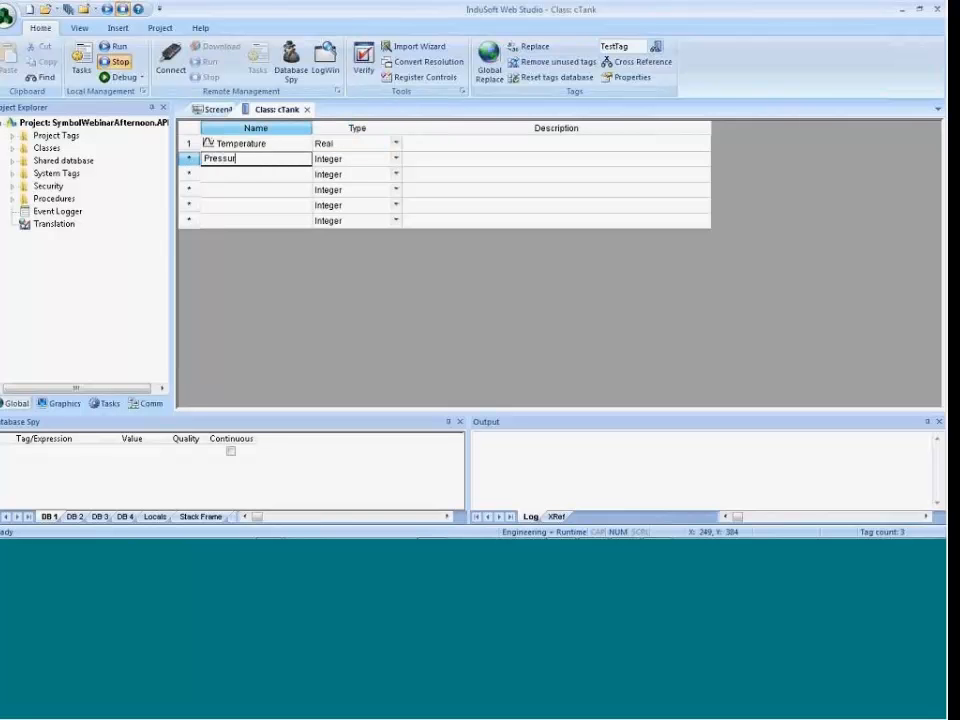
type("e")
Add a Level member of type Real to the cTank class and close the class sheet.
left_click(293, 178)
type("Level")
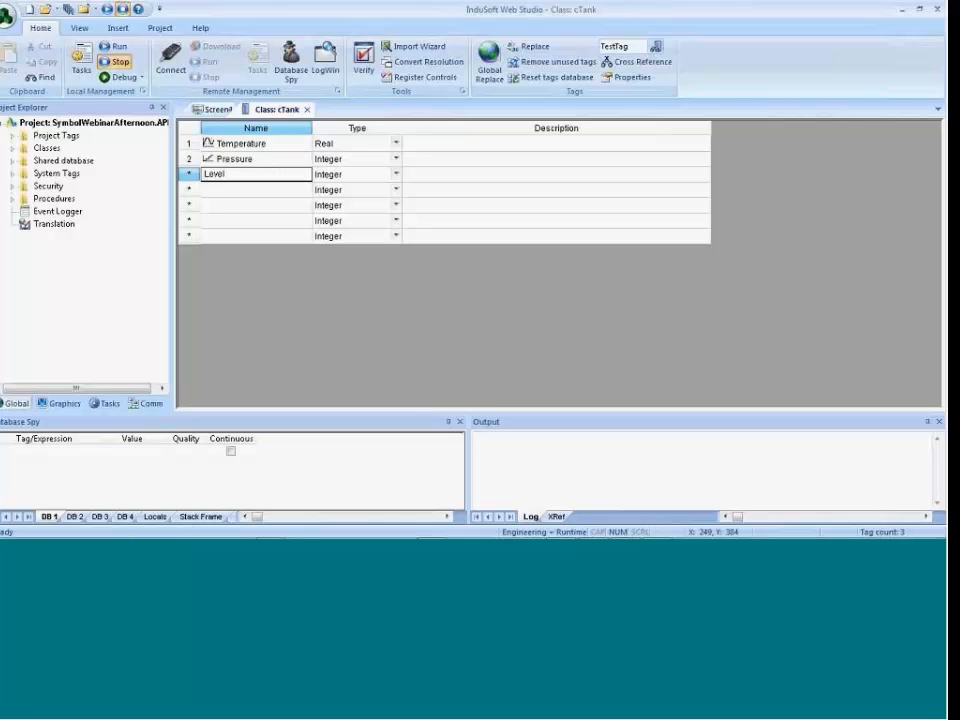
left_click(349, 177)
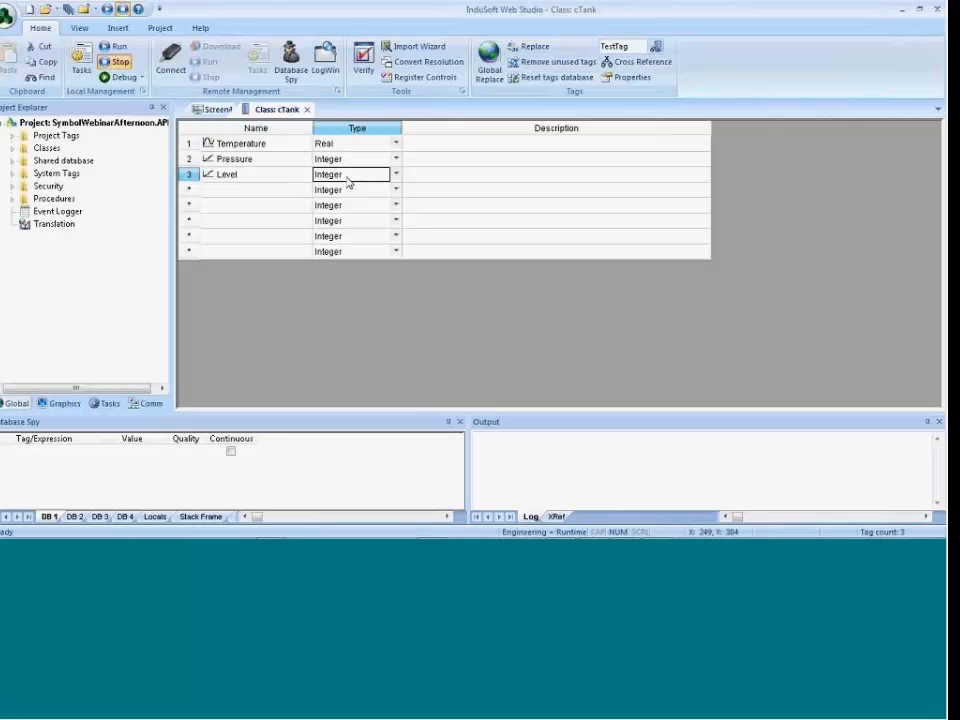
left_click(349, 178)
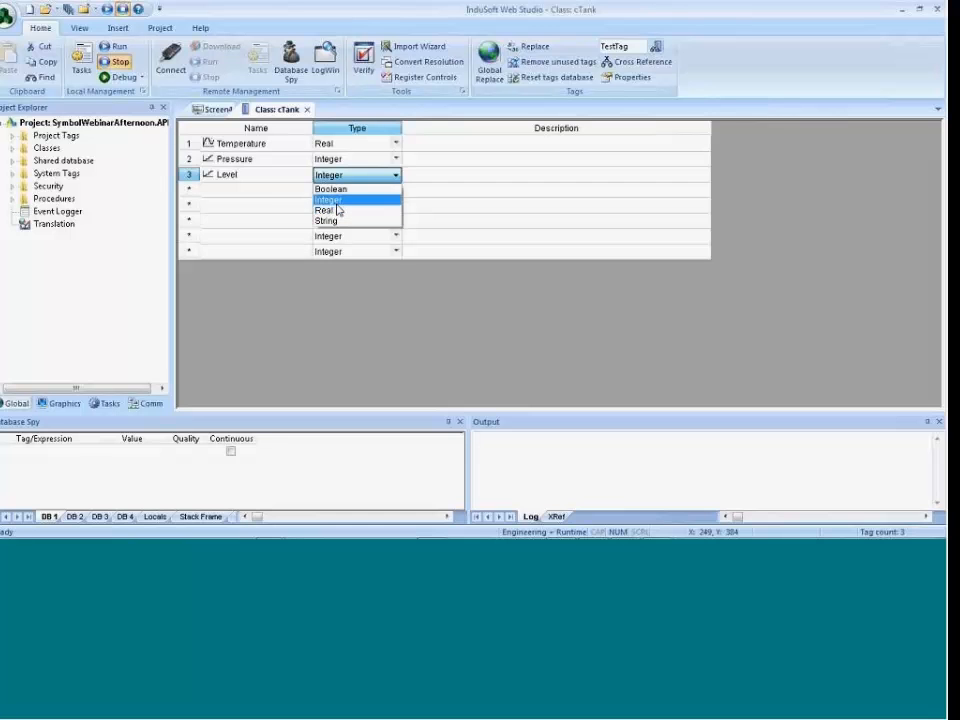
left_click(338, 200)
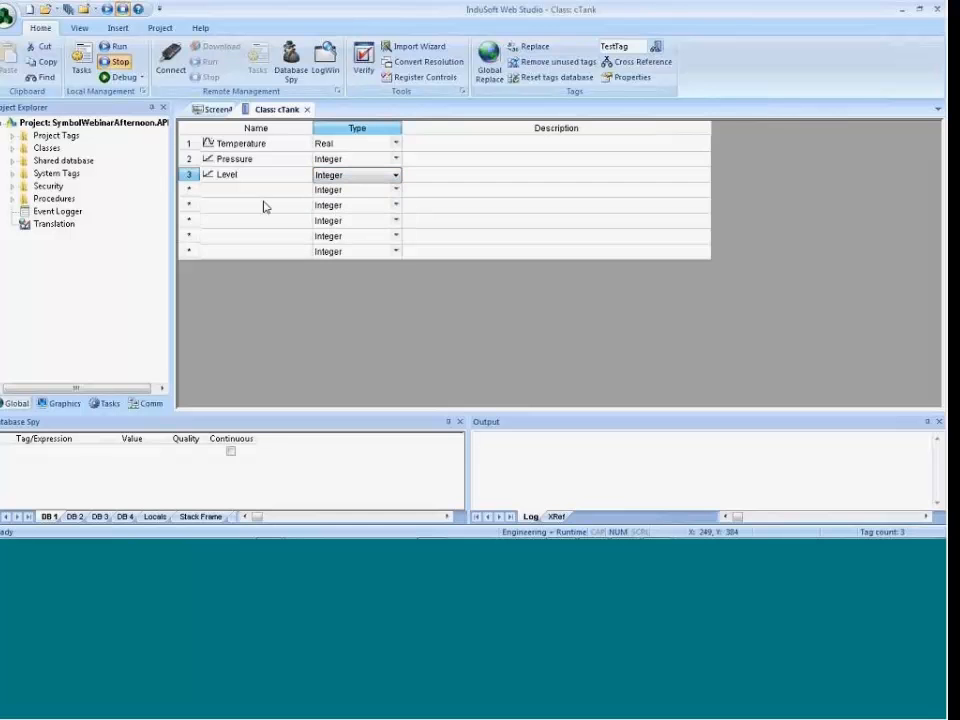
left_click(362, 178)
left_click(345, 210)
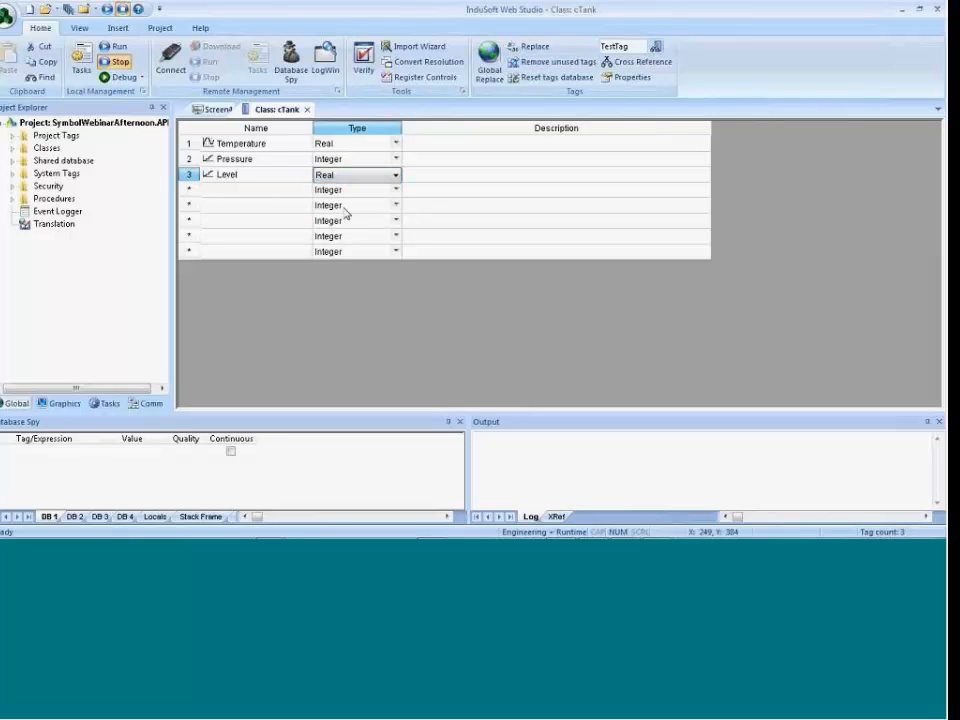
left_click(268, 206)
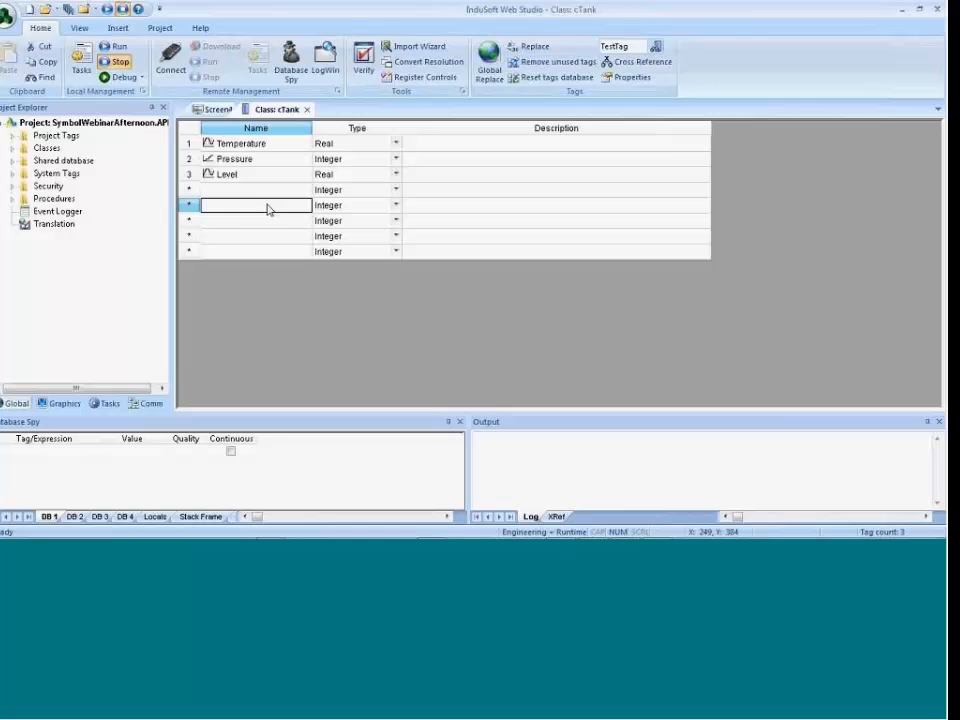
left_click(307, 110)
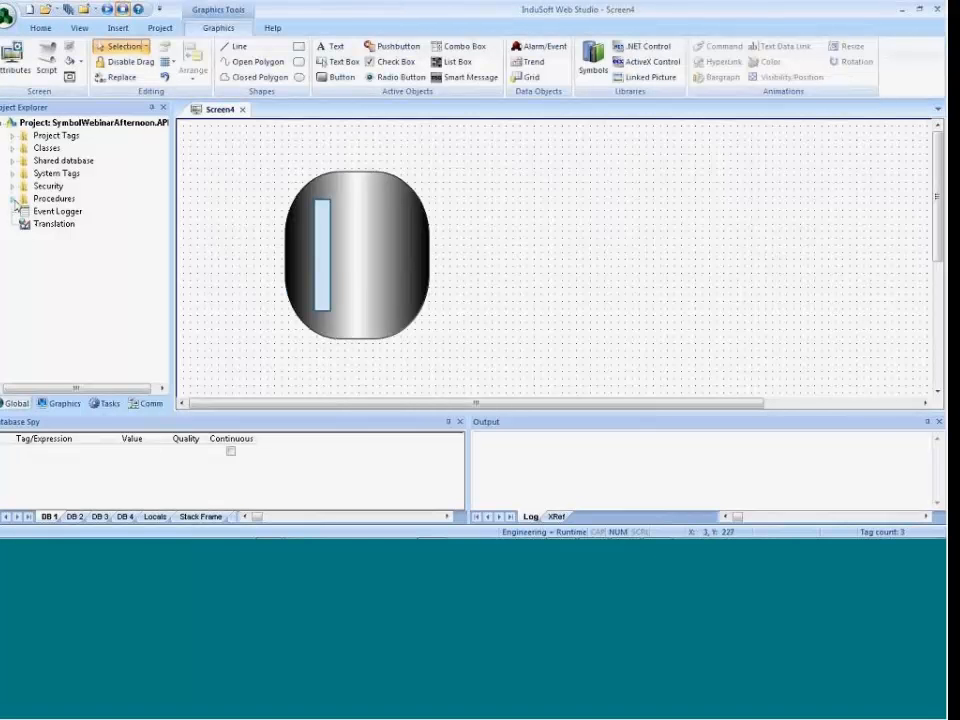
Add a project tag named Tank with array size 2 and type cTank, and close the project tags datasheet.
left_click(12, 135)
double_click(74, 148)
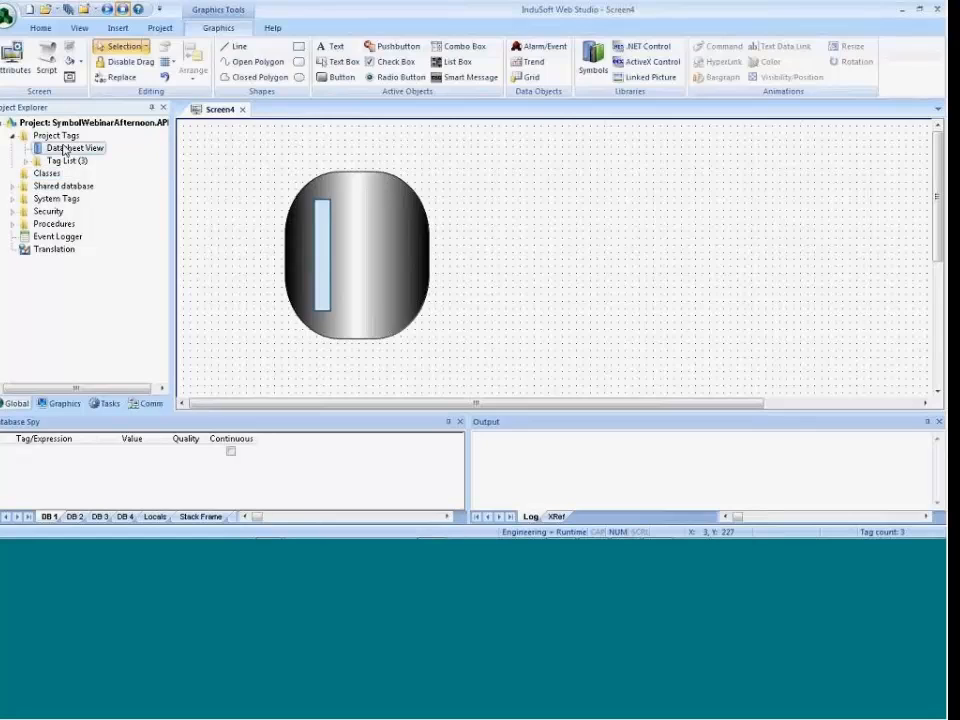
type("Tank")
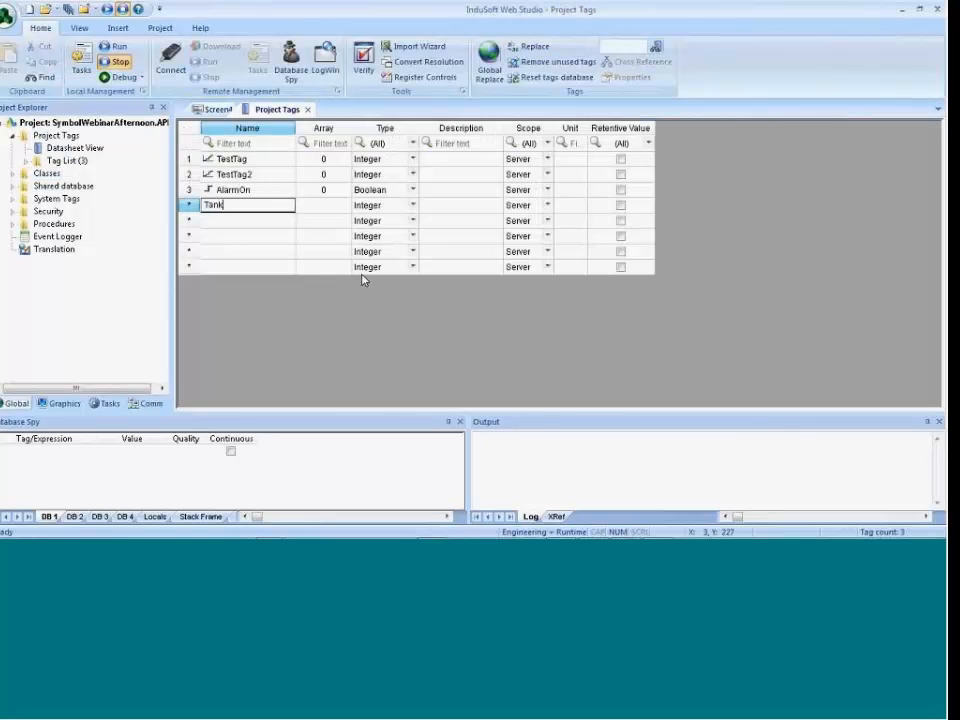
key("Tab")
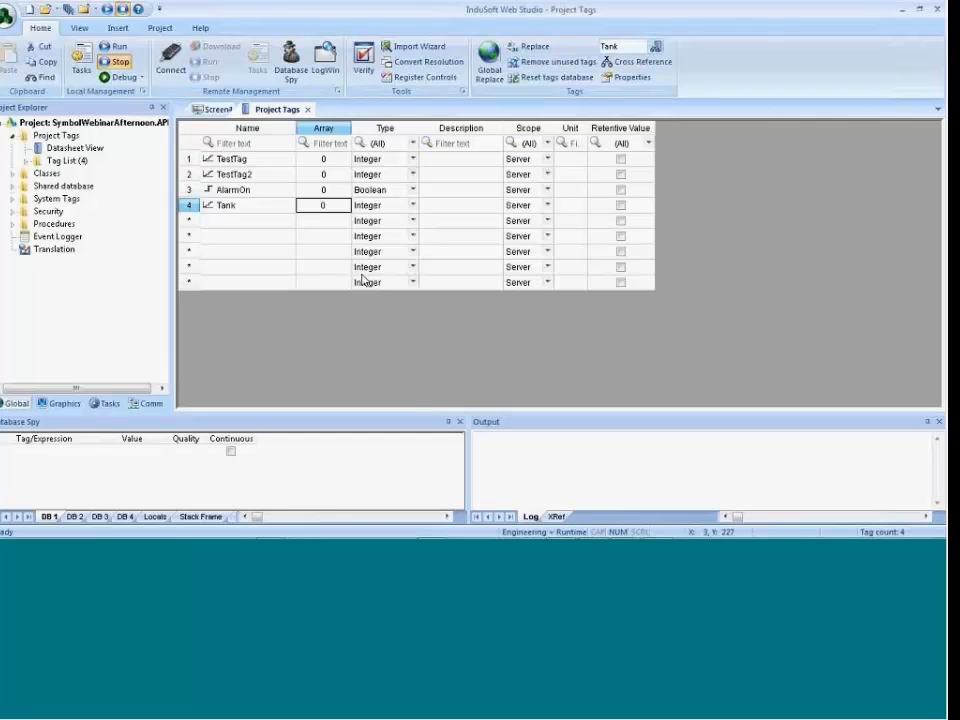
type("2")
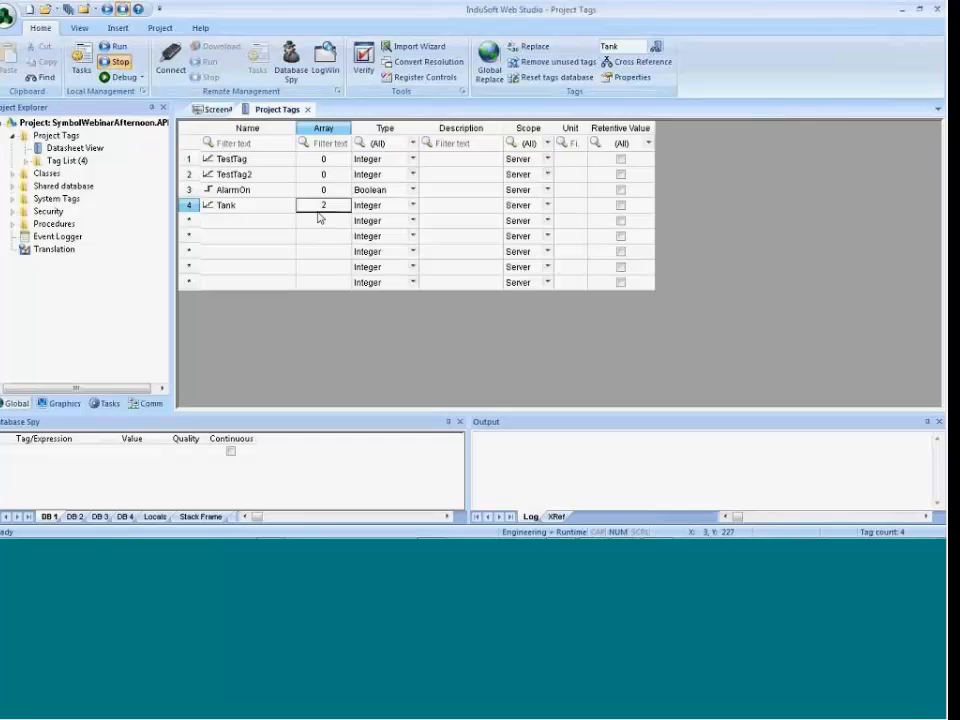
left_click(401, 206)
left_click(412, 205)
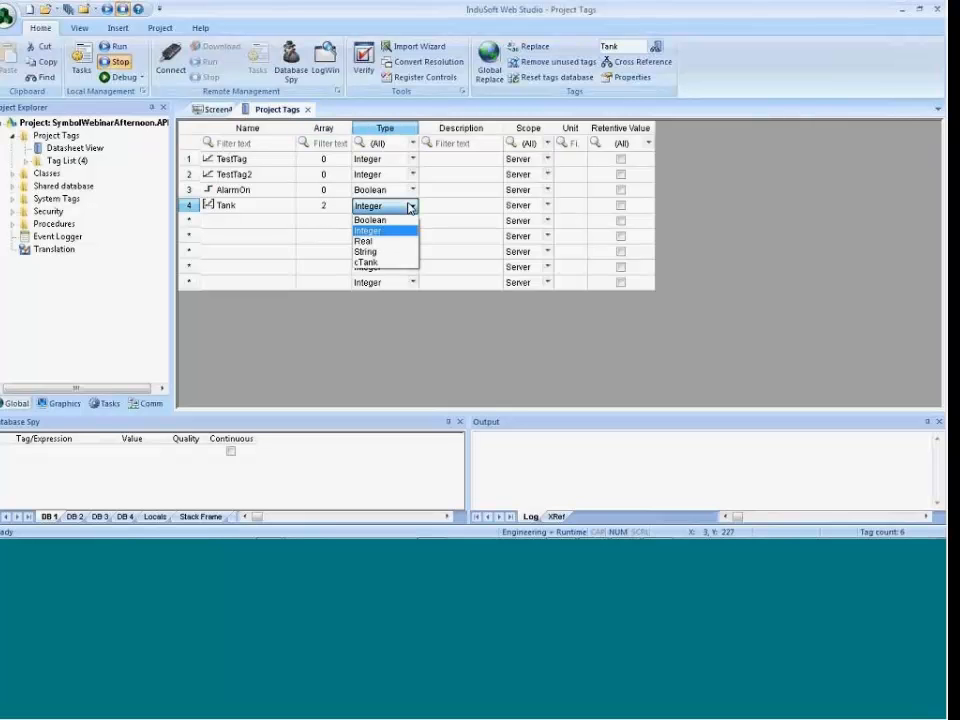
left_click(386, 264)
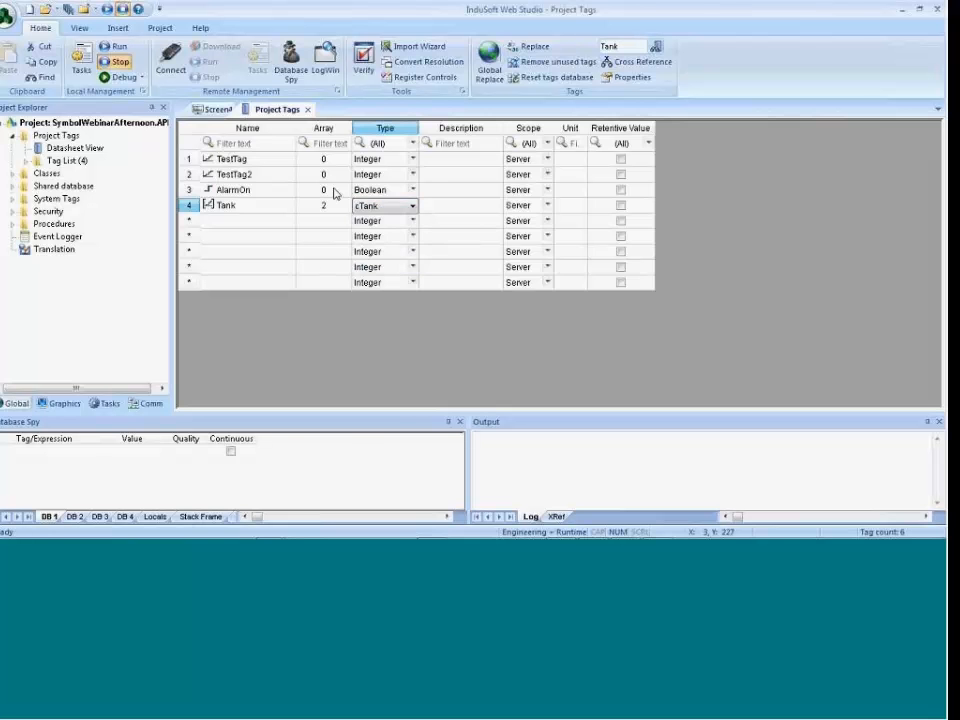
left_click(307, 109)
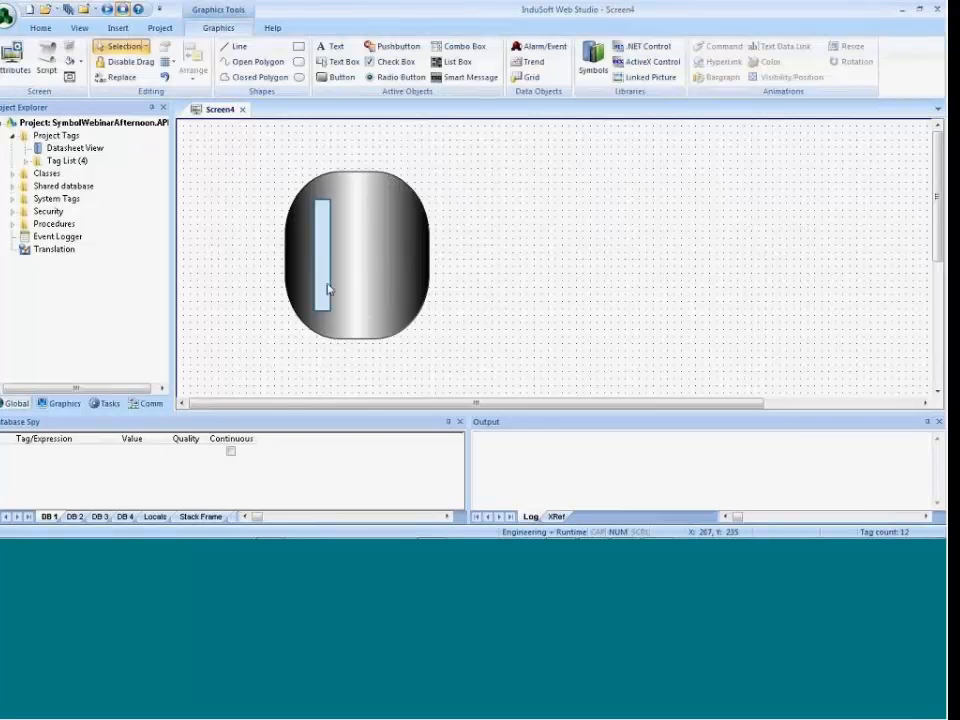
Add a bargraph animation to the vertical rectangle with the tag expression #TankTag:Tank[0].Temperature.
double_click(323, 286)
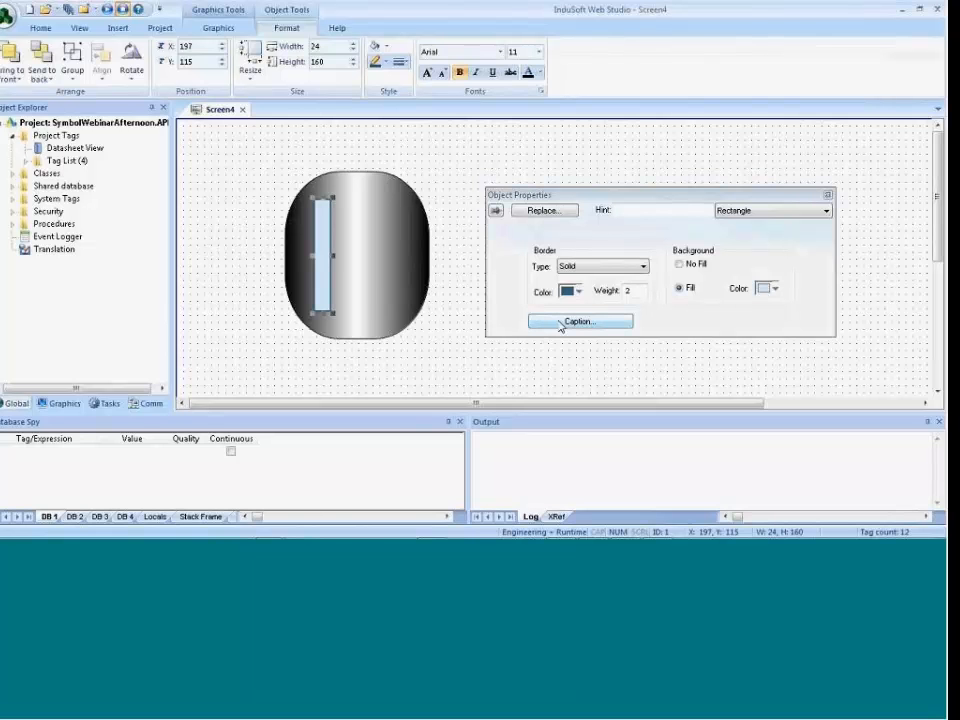
left_click(226, 28)
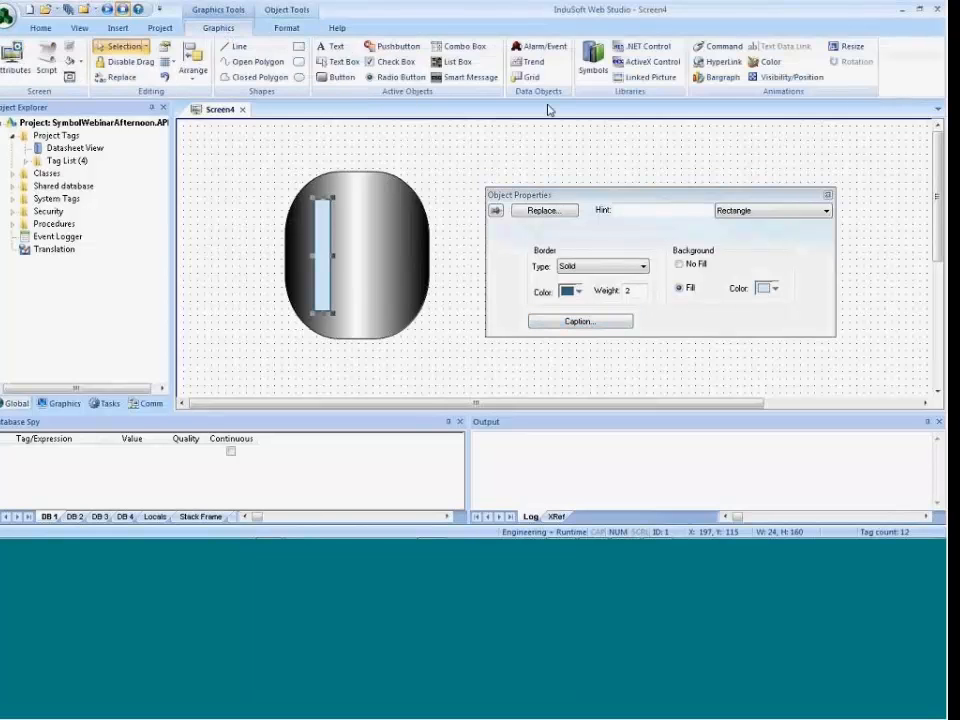
left_click(705, 80)
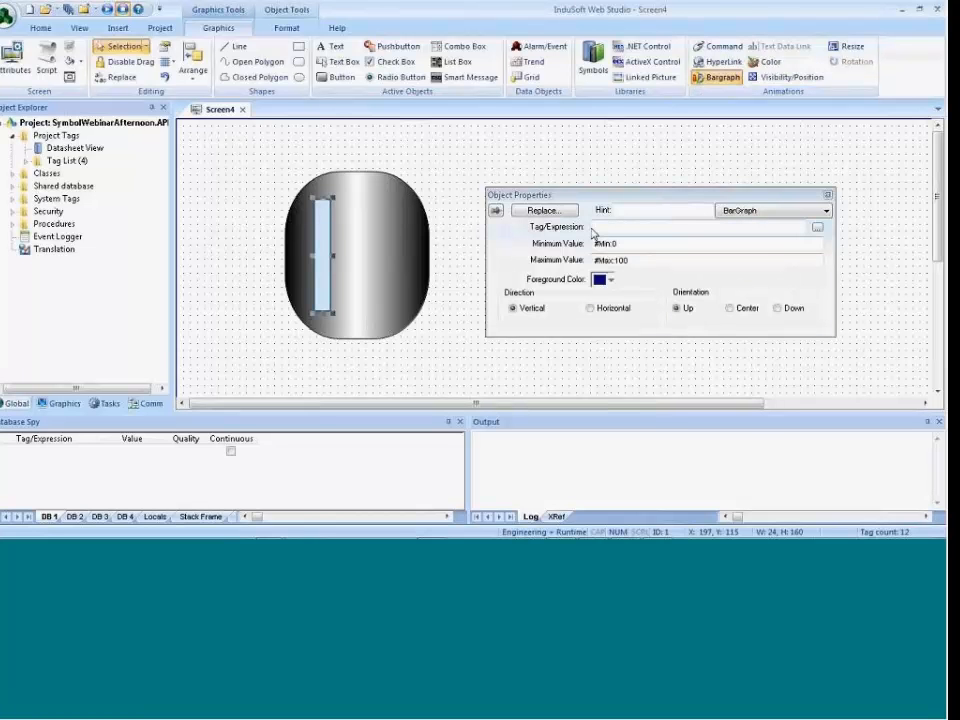
left_click(650, 227)
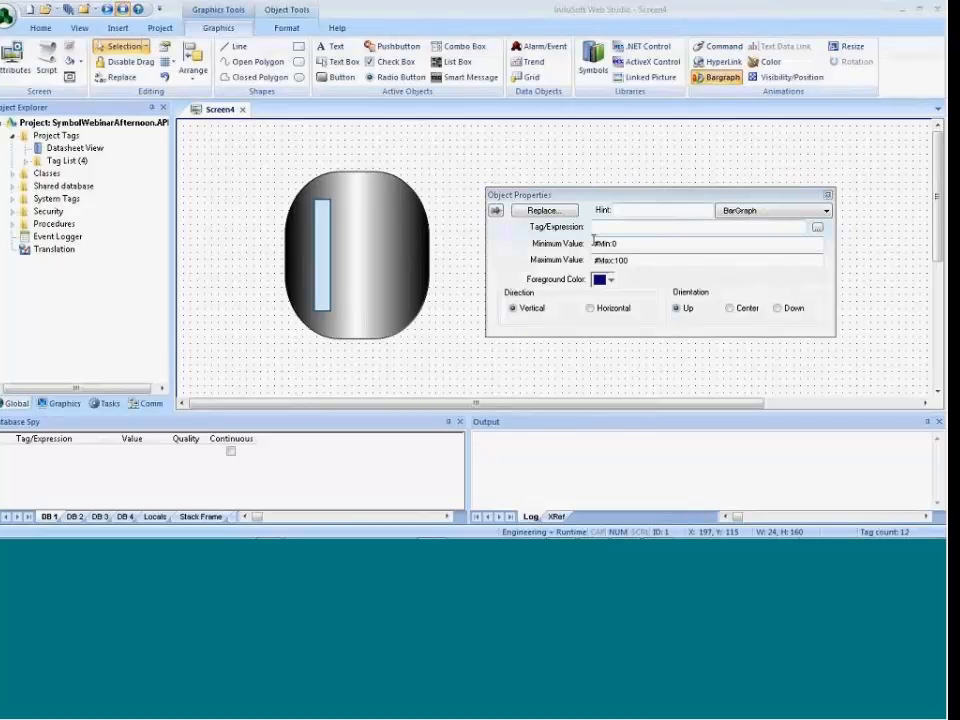
left_click(650, 227)
type("#")
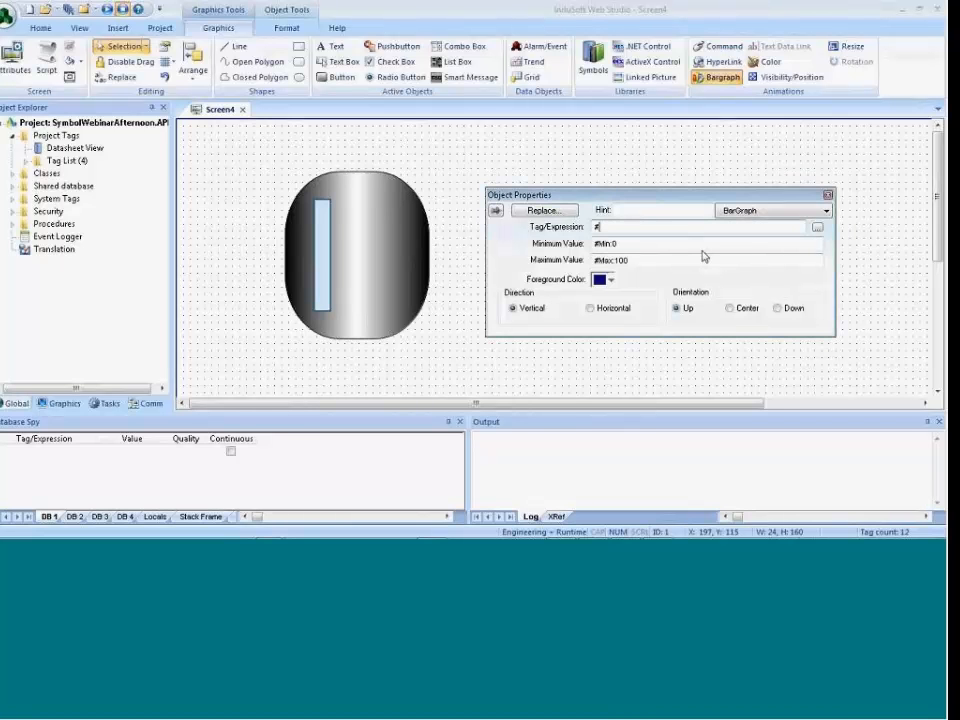
type("TankTag:Tank[0].Temperature")
Copy the bar to the middle of the rounded shape and set the copy's tag expression to #TankTag:Tank[0].Pressure.
left_click(321, 268)
left_click_drag(321, 268, 352, 268)
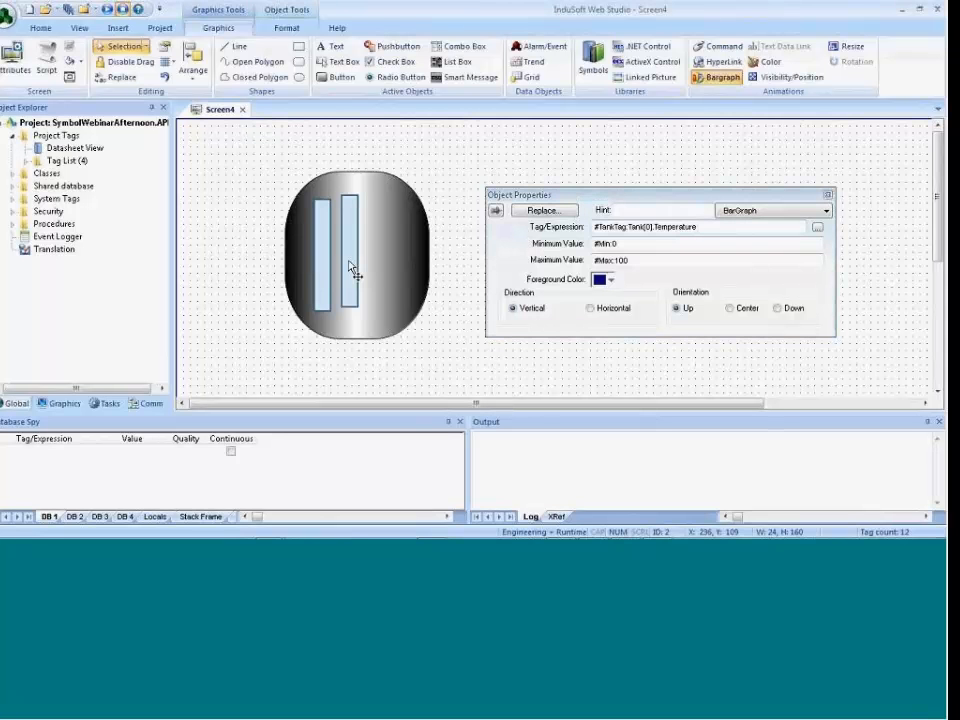
left_click_drag(711, 229, 662, 231)
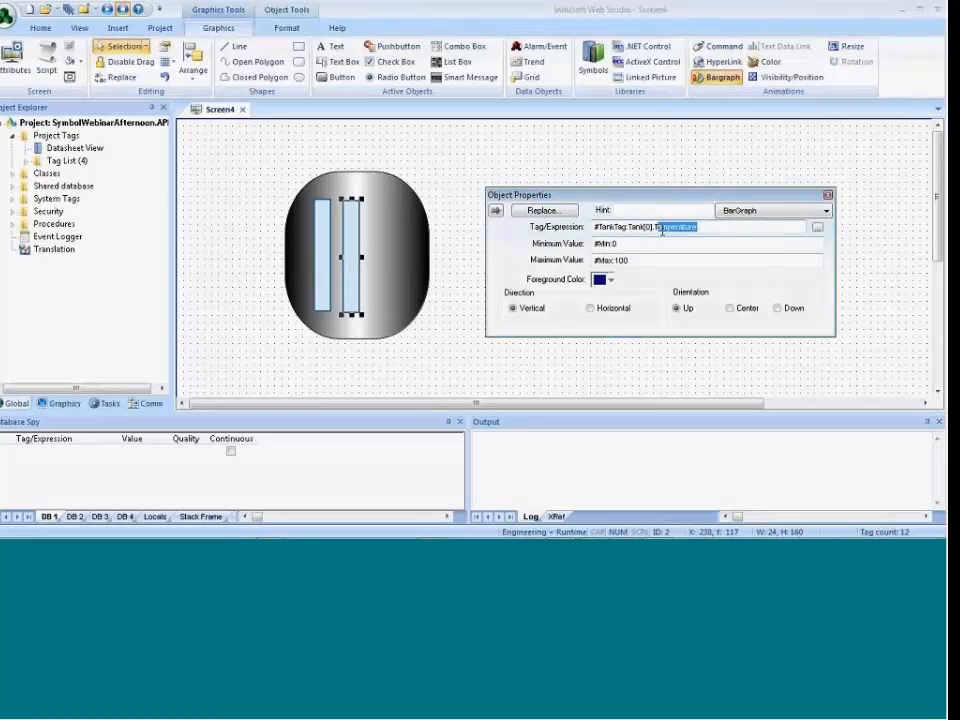
type("Pressure")
Duplicate the Pressure bar beside it, change the member in the copy's tag expression to Level, and close its properties.
left_click(354, 272)
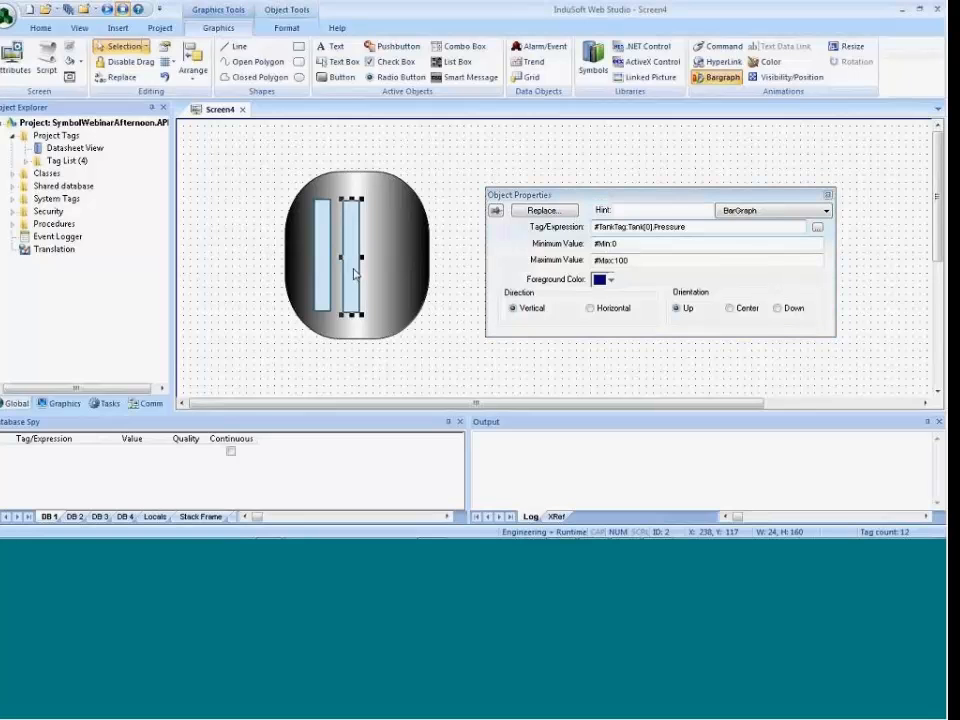
left_click_drag(354, 273, 387, 274)
left_click_drag(695, 226, 655, 229)
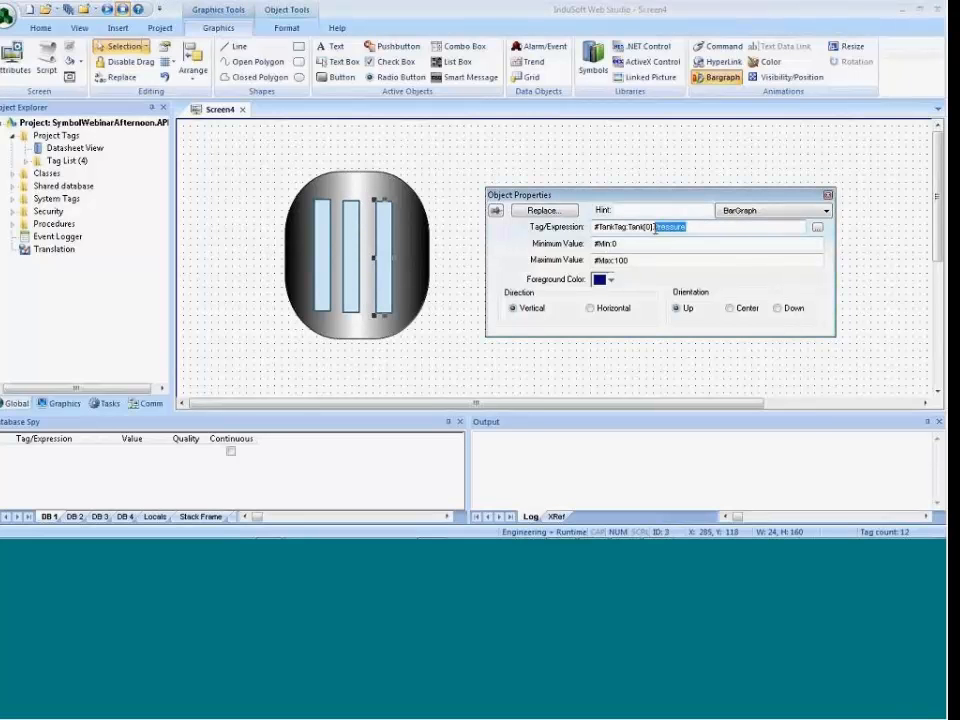
type("Level")
left_click(476, 227)
Create a linked symbol from the rounded tank shape and its three bars, adding and opening a Tank folder under Symbol for it.
left_click_drag(259, 155, 424, 321)
right_click(409, 302)
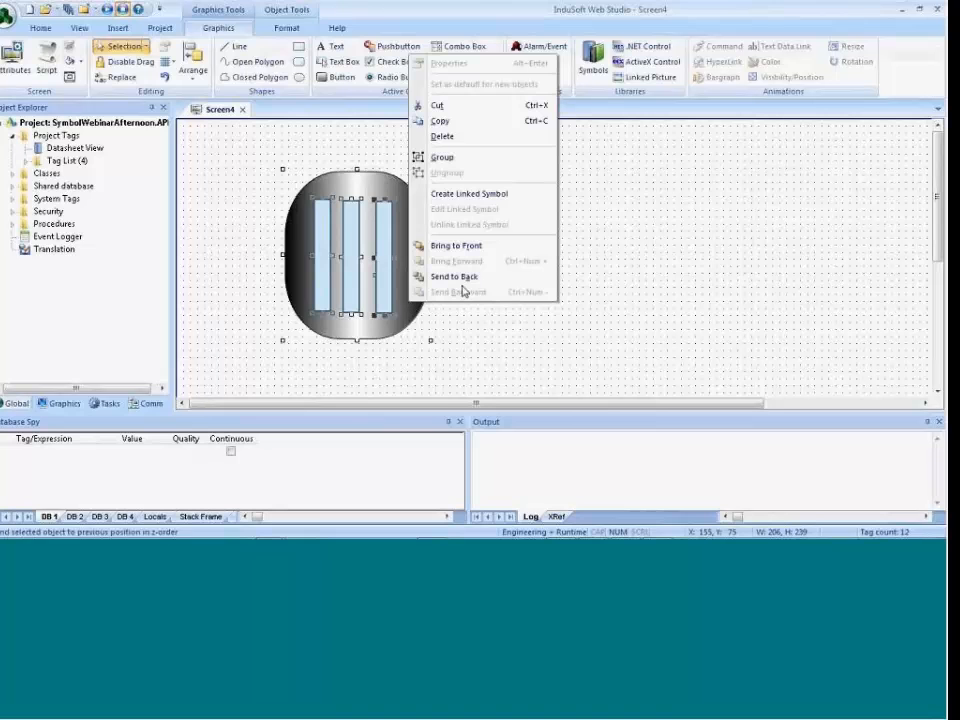
left_click(463, 193)
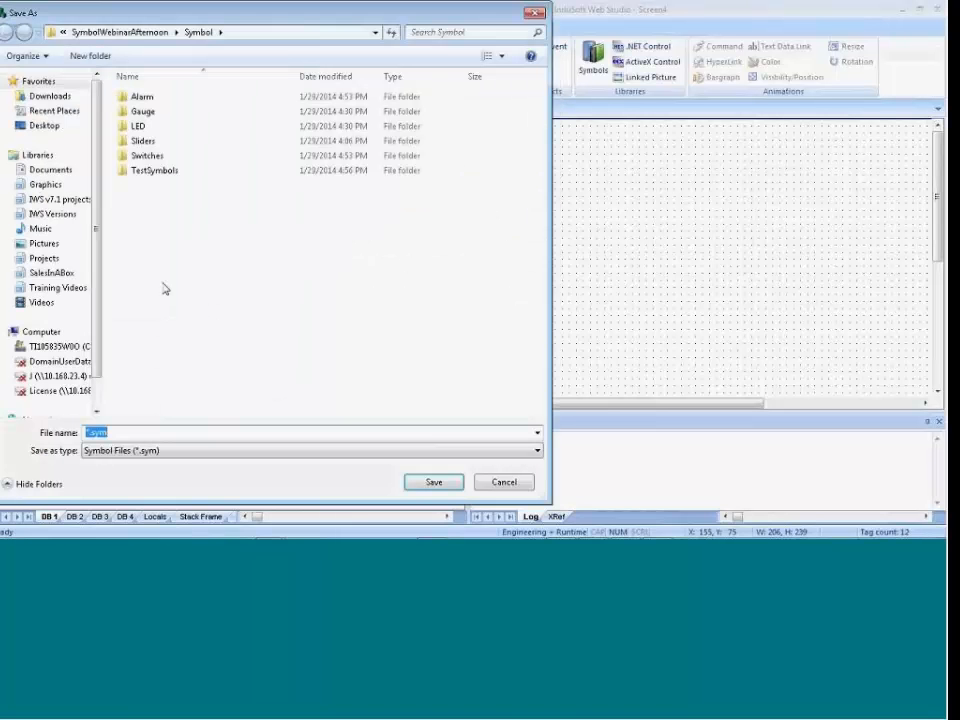
left_click(90, 55)
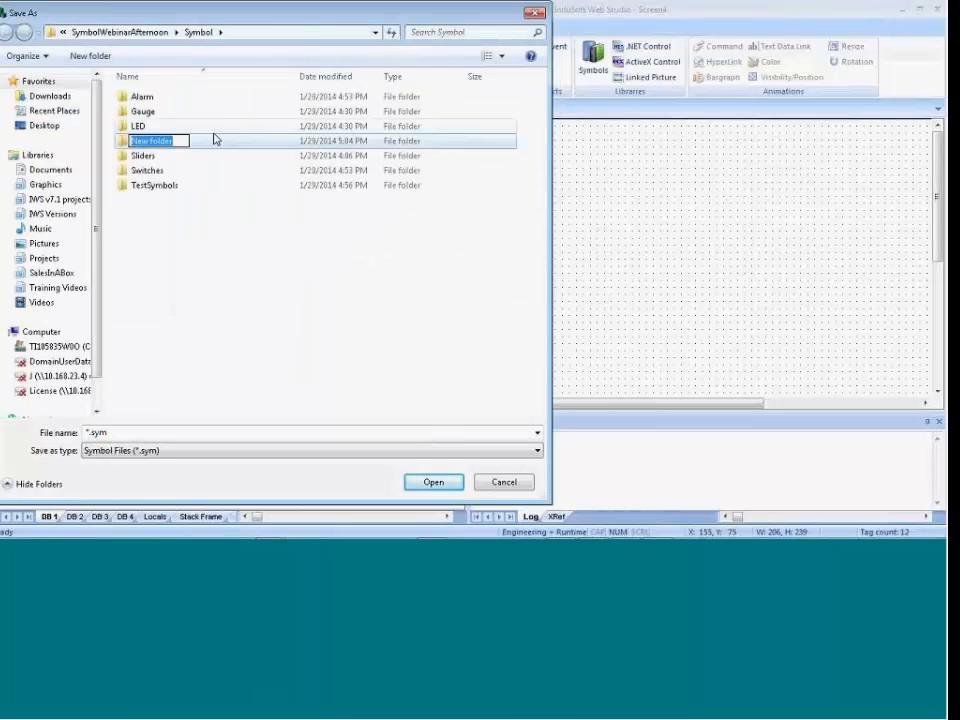
type("Ta")
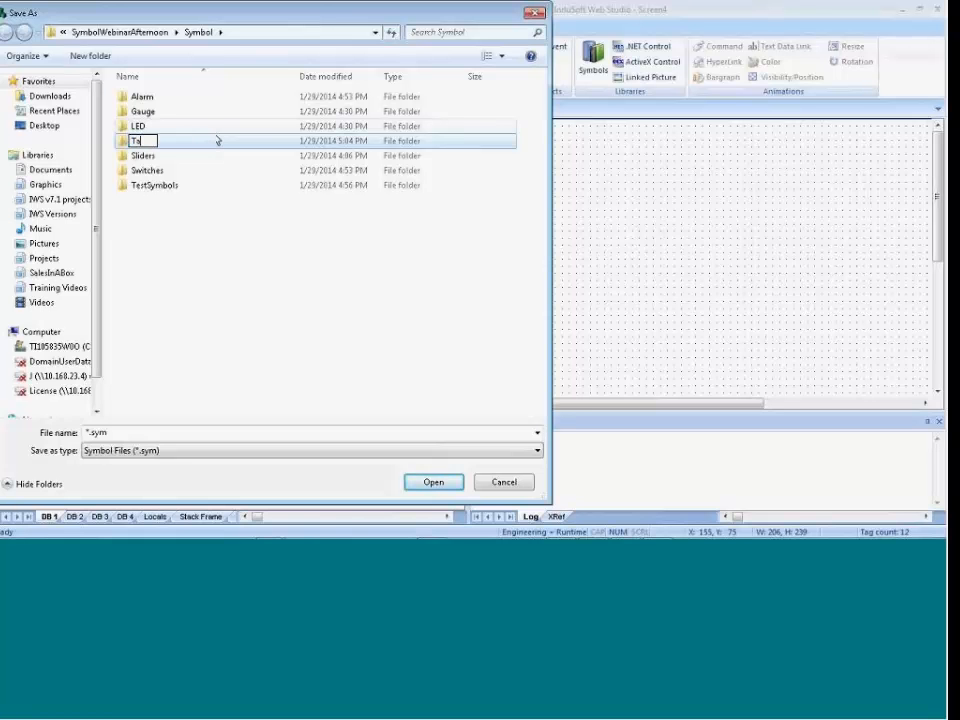
type("nk")
key("Return")
double_click(172, 170)
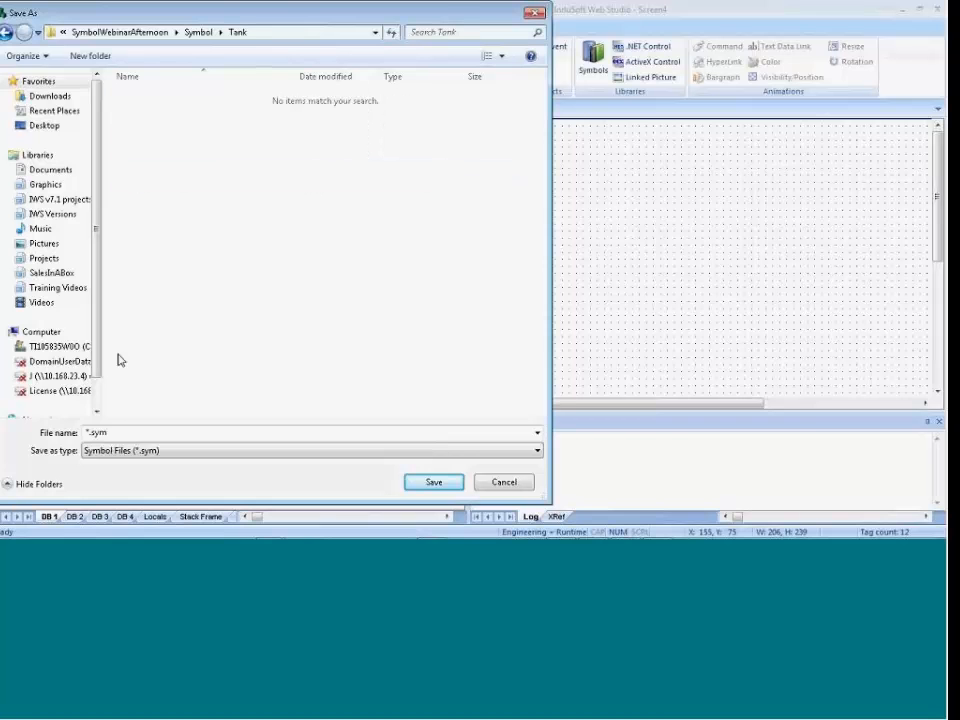
Save the linked symbol as TankClass_01 in the Tank folder and review its custom properties.
type("Ta")
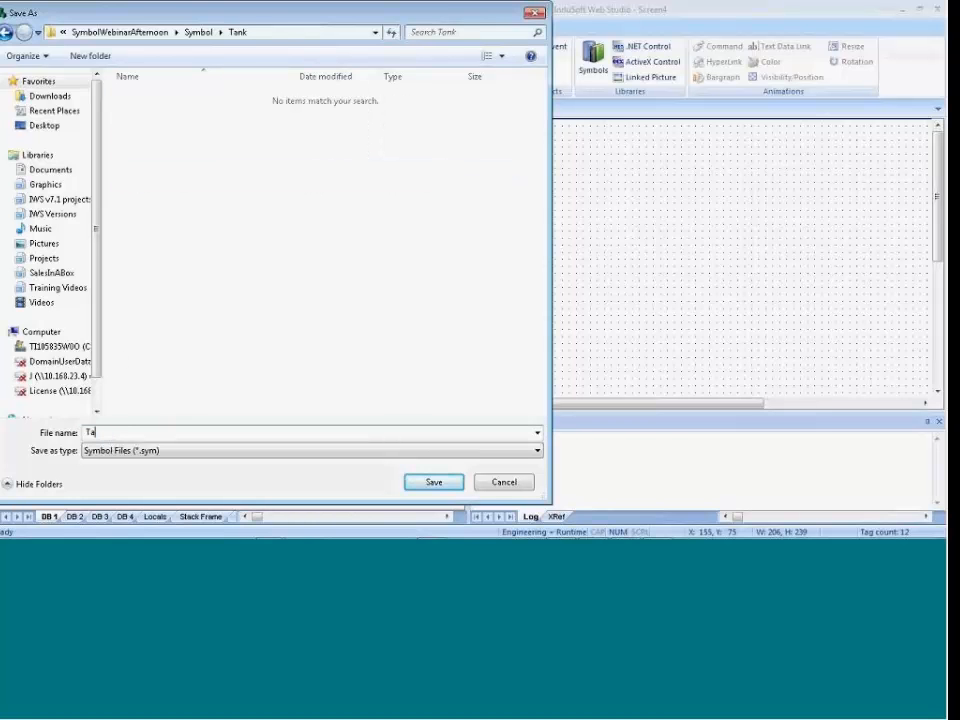
type("nk")
type("Class")
type("_V8")
key("Return")
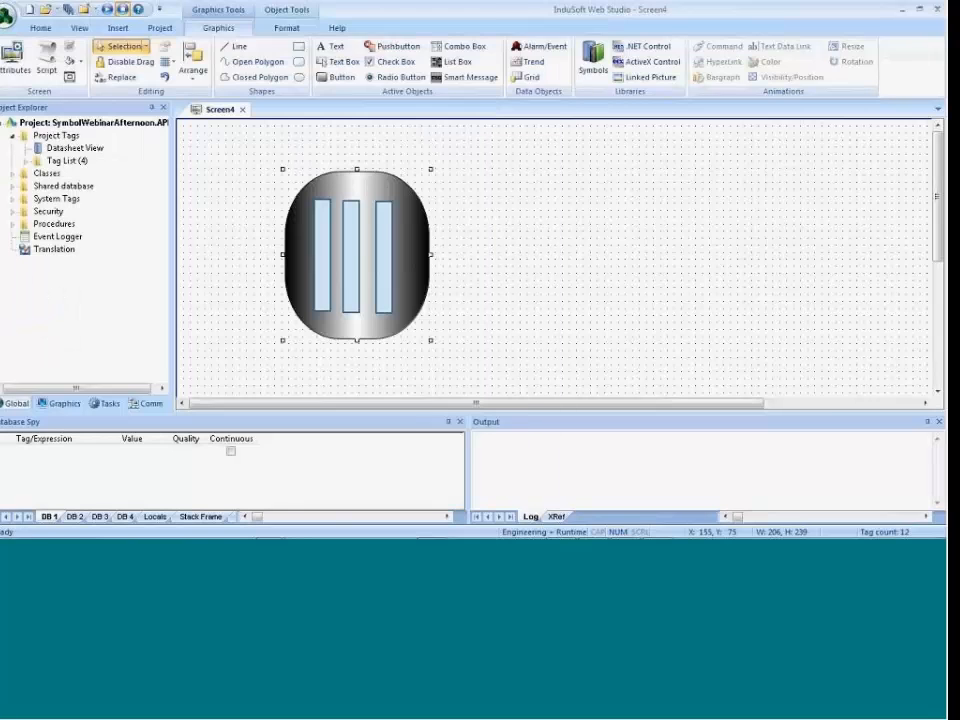
double_click(402, 262)
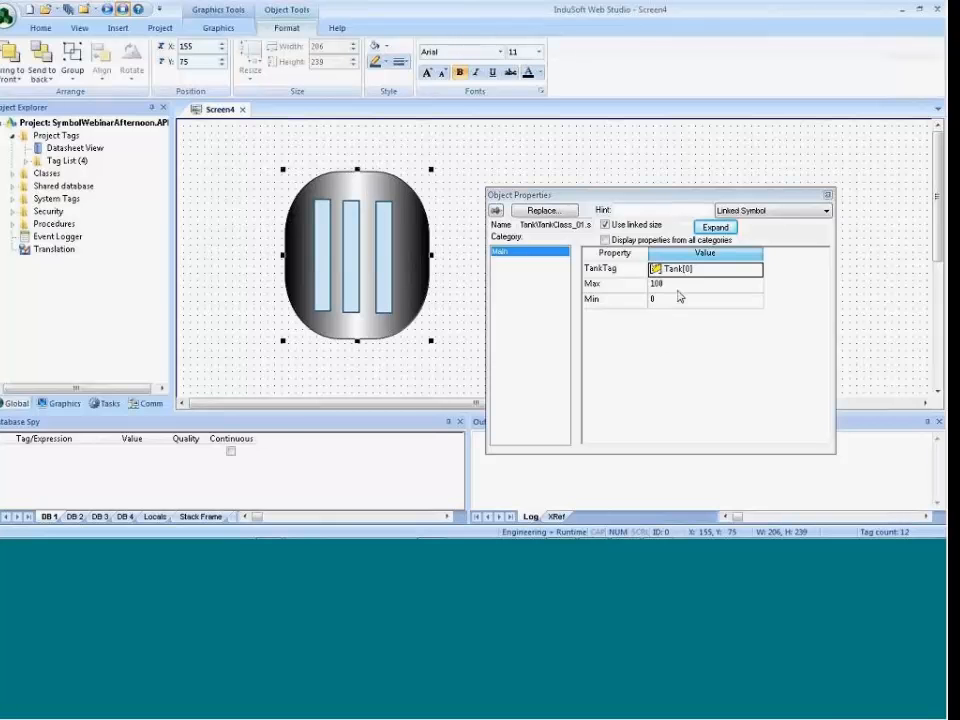
left_click(492, 168)
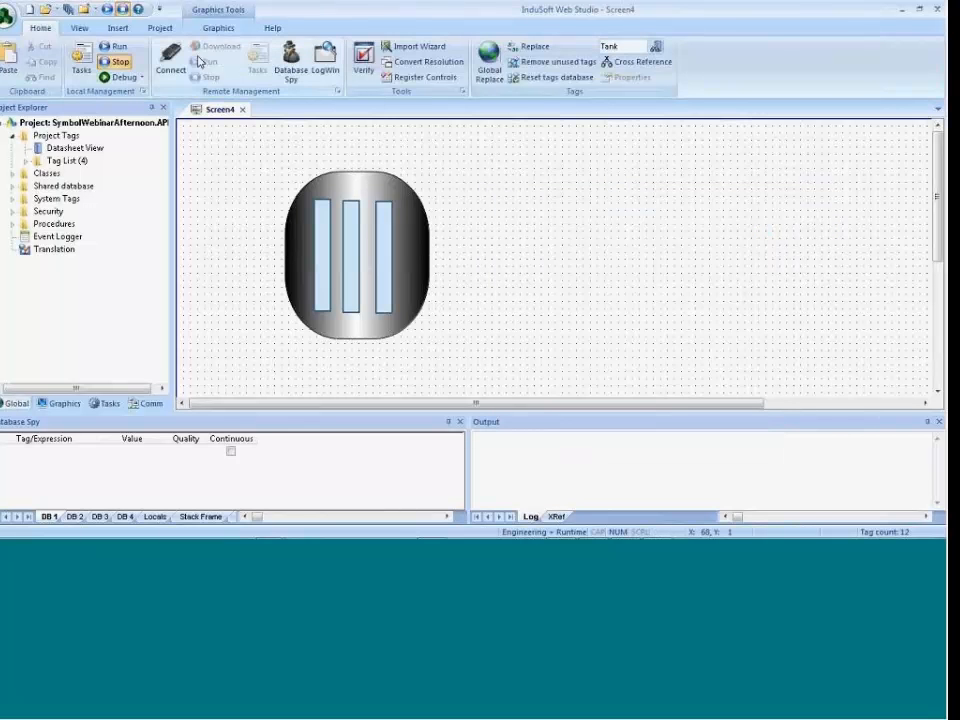
Insert the slider01 symbol from the symbol library beside the tank, at about X 65, Y 219.
left_click(61, 403)
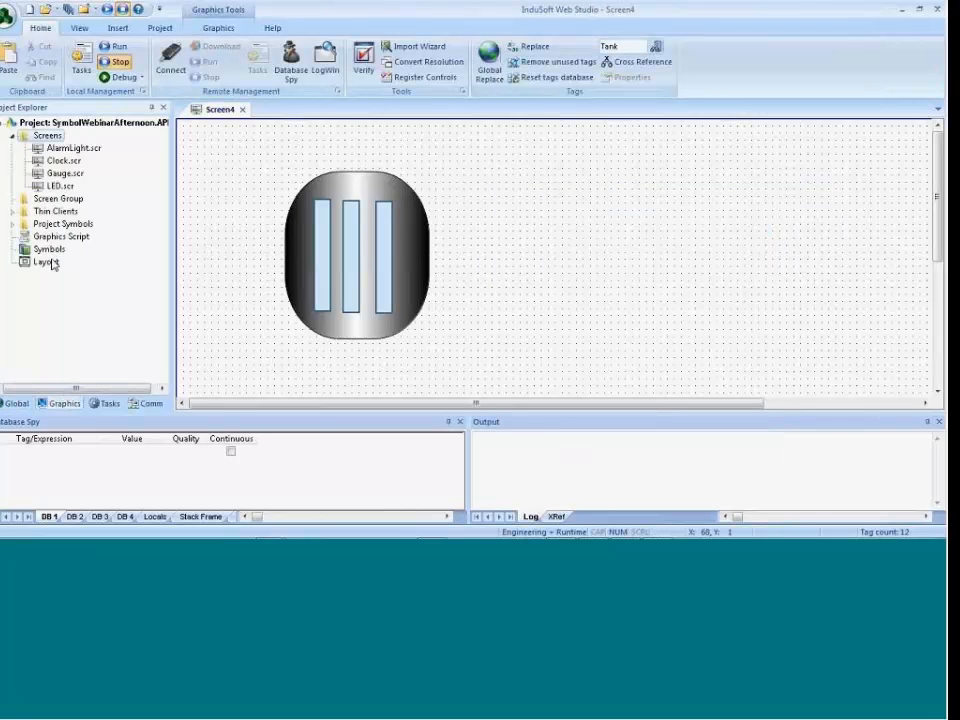
double_click(48, 249)
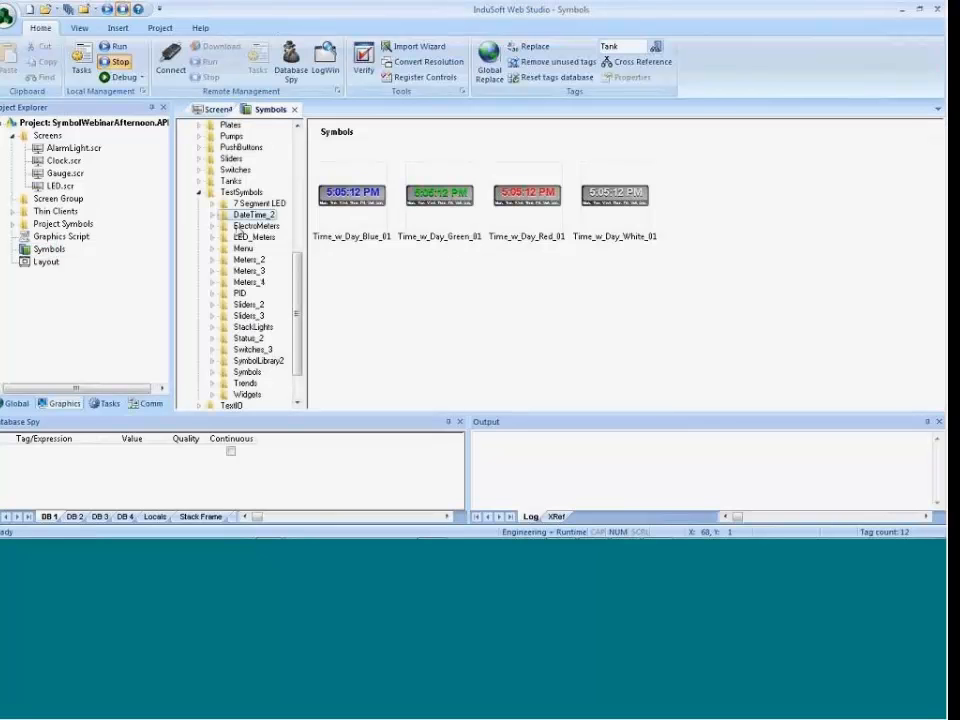
double_click(240, 192)
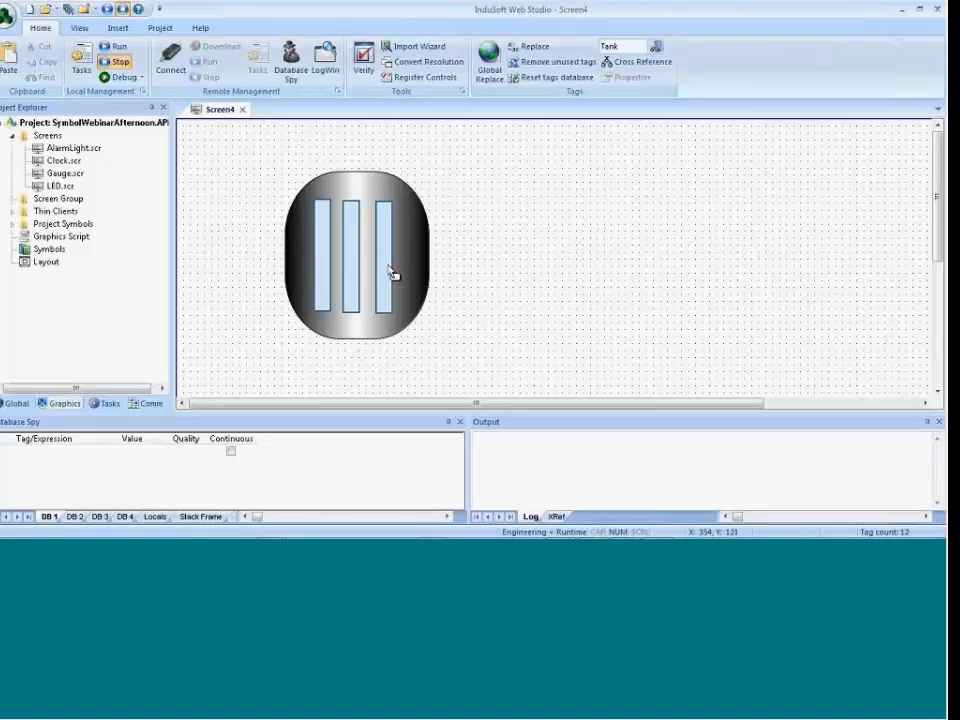
left_click(224, 272)
Set the slider symbol's TagName property to tank[0].Temperature and close its properties.
double_click(246, 323)
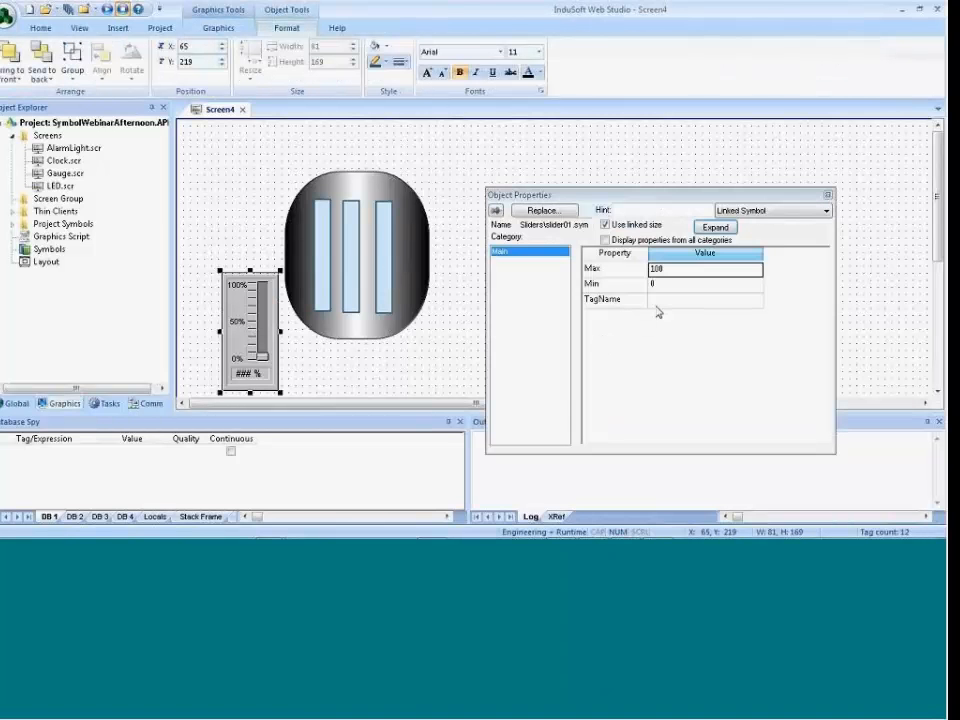
left_click(669, 304)
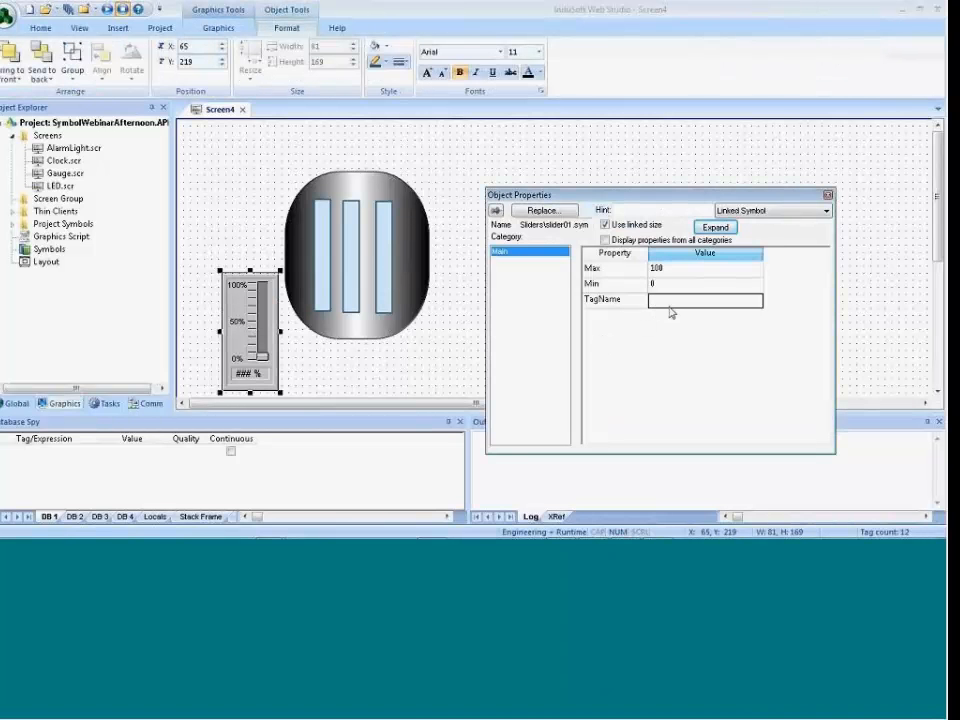
type("tank[0].Temperature")
left_click(518, 161)
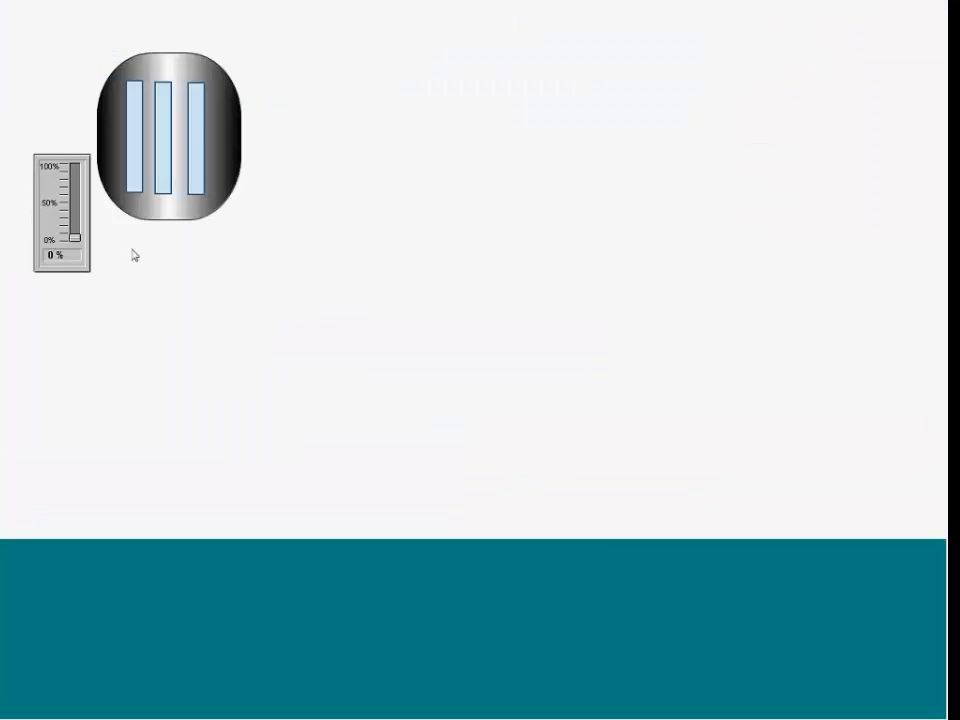
Test the running screen by moving the slider to about 54%, and return to the screen editor.
left_click_drag(74, 235, 73, 200)
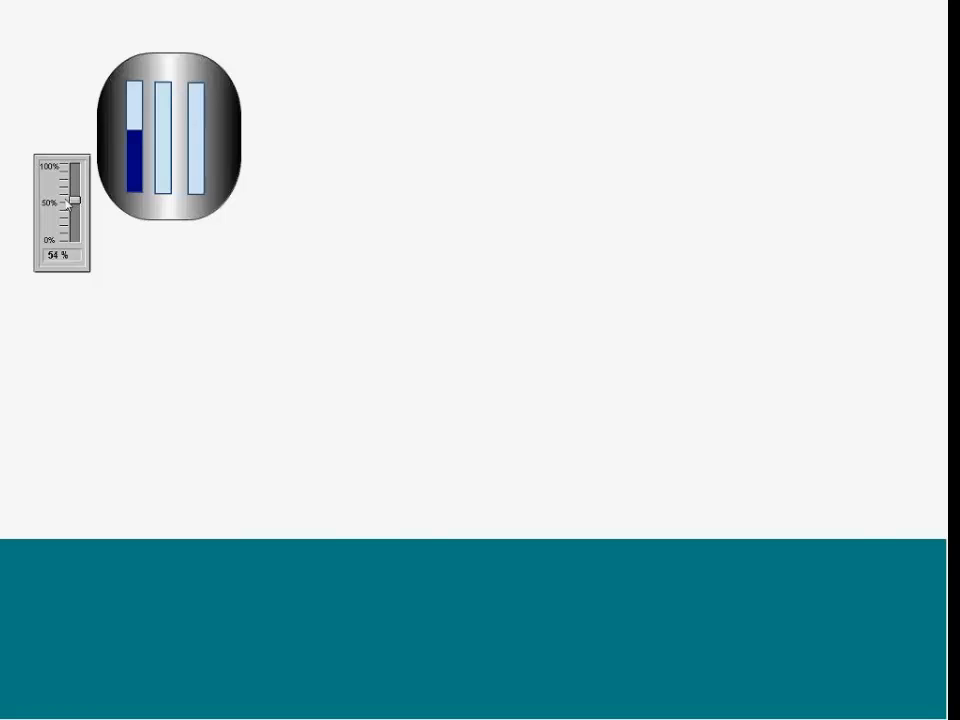
key("alt+Tab")
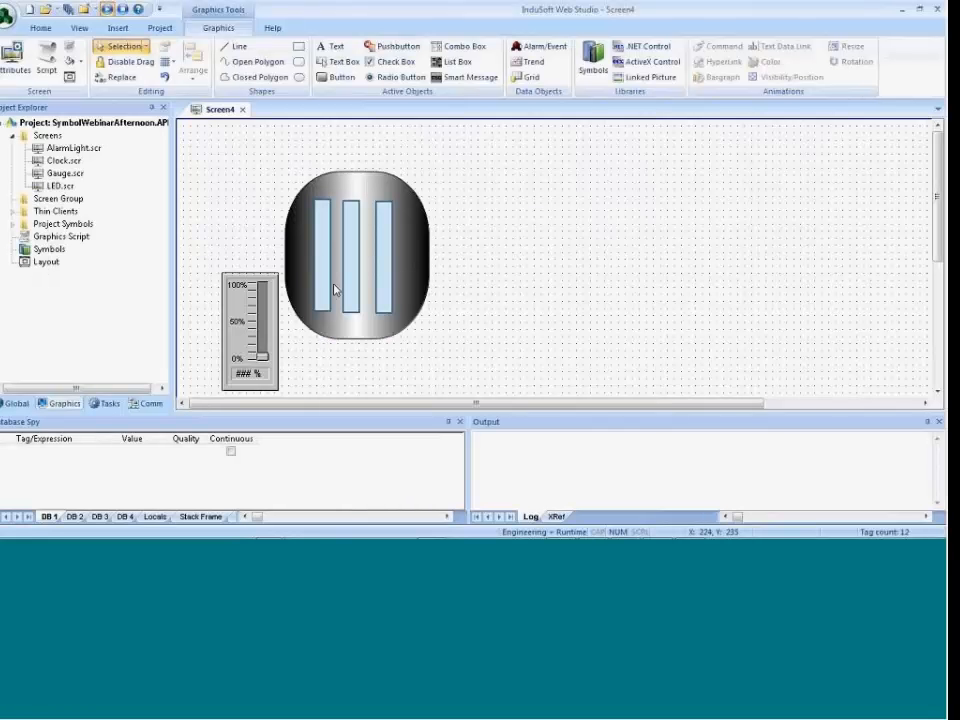
Copy the tank symbol to about X 420, Y 70 and set the copy's TankTag property to Tank[1].
left_click_drag(335, 288, 520, 284)
double_click(520, 284)
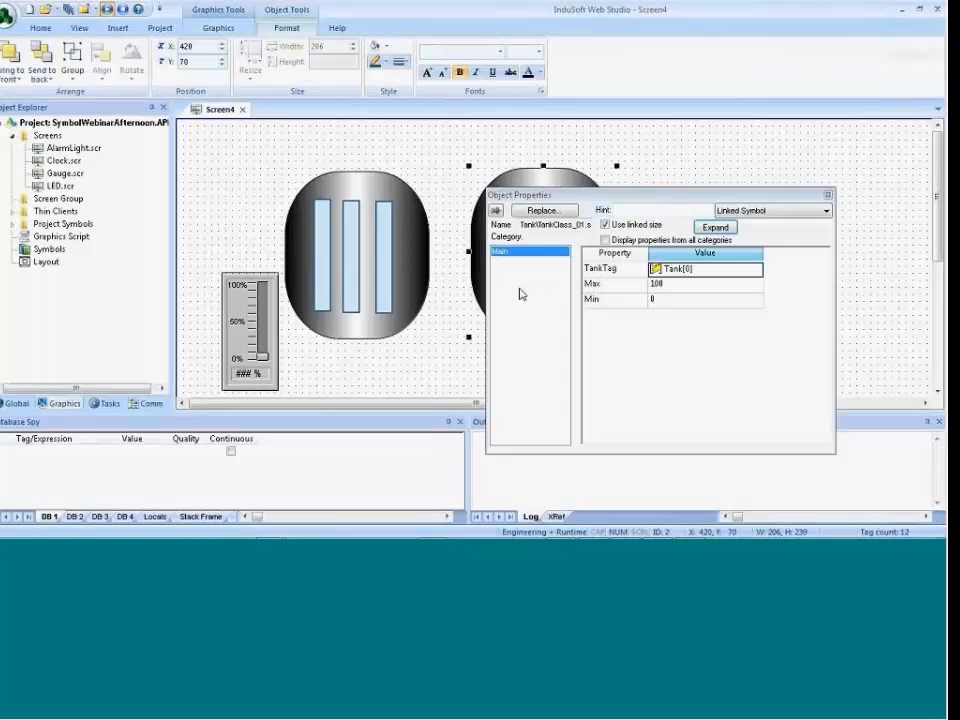
left_click(679, 271)
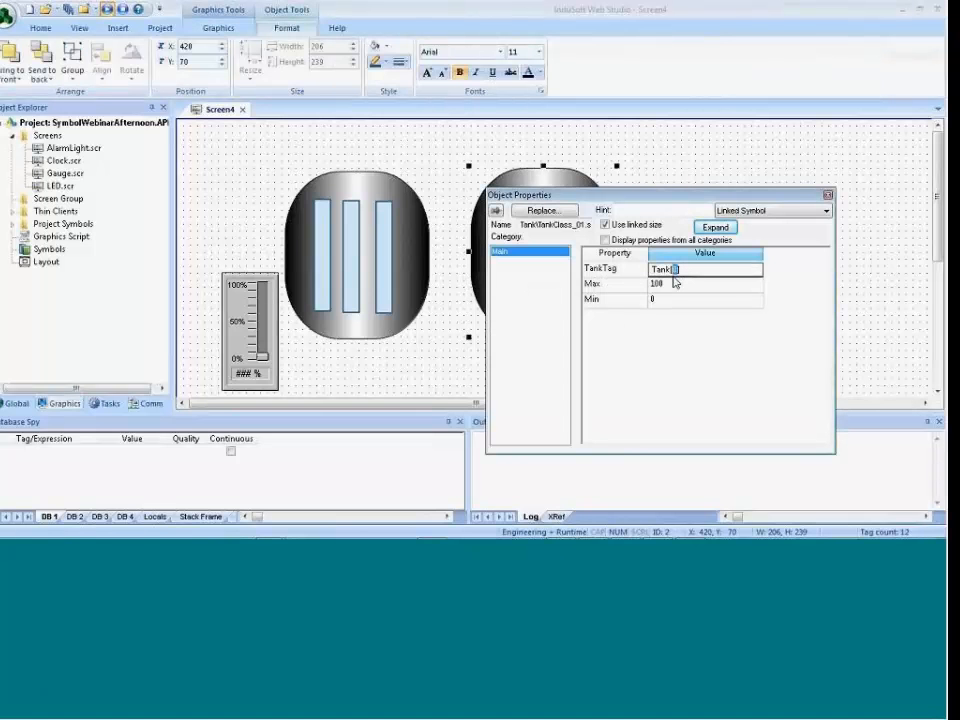
key("BackSpace")
type("1")
left_click(675, 156)
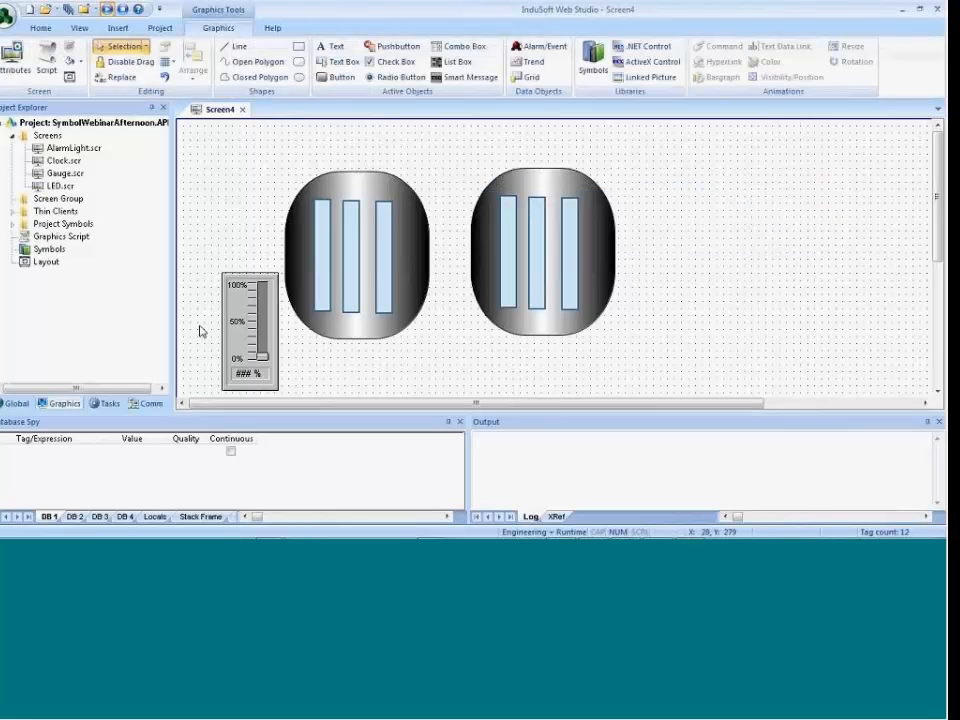
Copy the slider to about X 607, Y 232 beside the second tank and point its TagName to that tank's Temperature.
left_click_drag(392, 360, 623, 337)
double_click(624, 340)
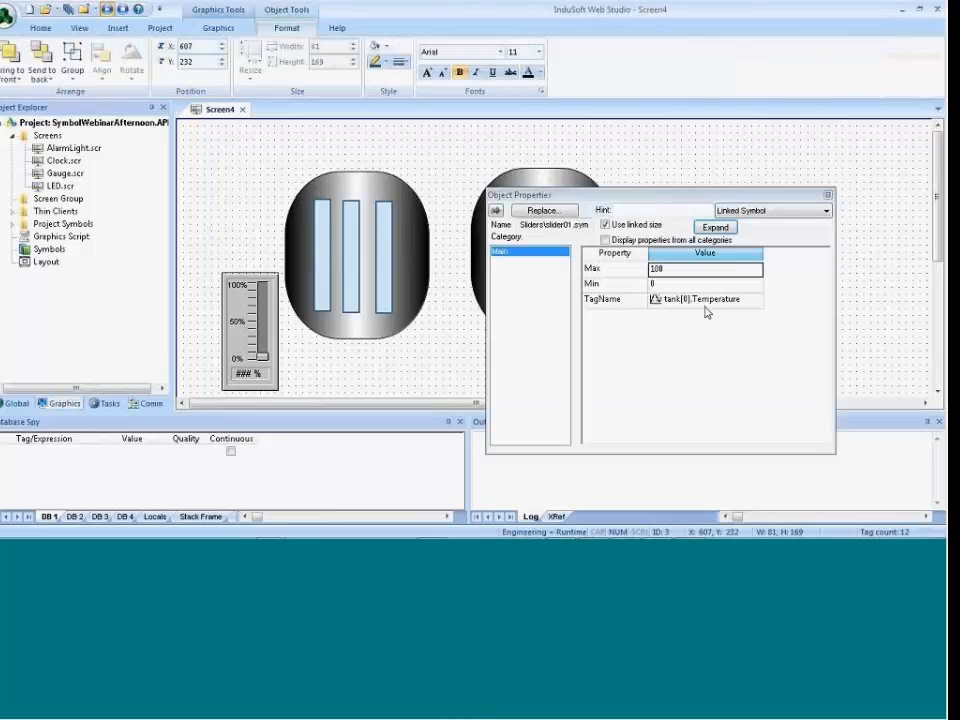
left_click(686, 304)
double_click(673, 302)
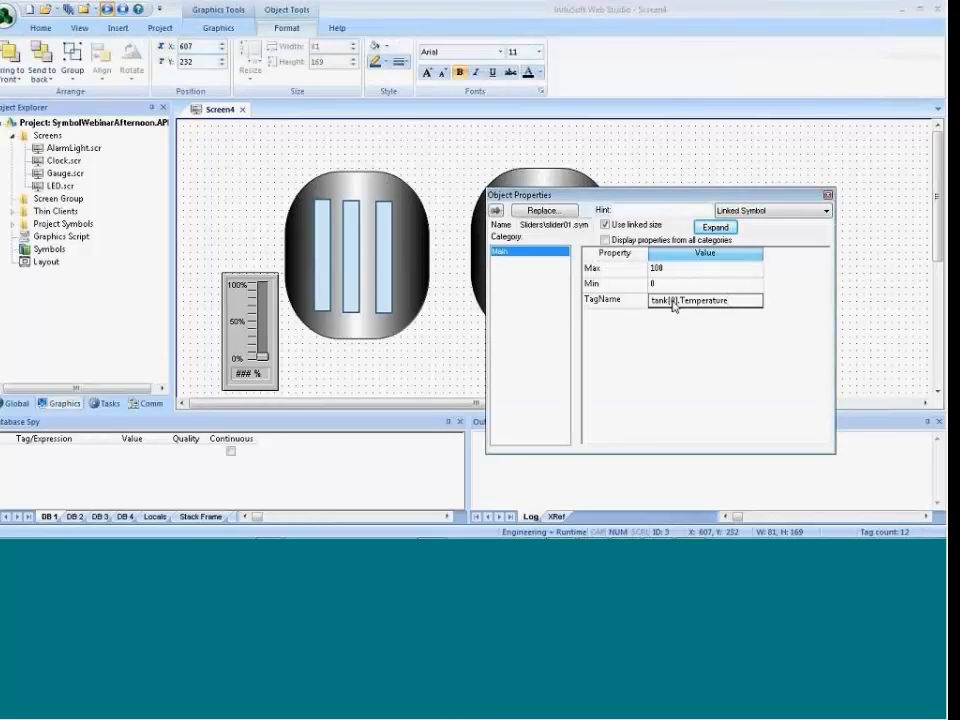
type("2")
left_click(682, 170)
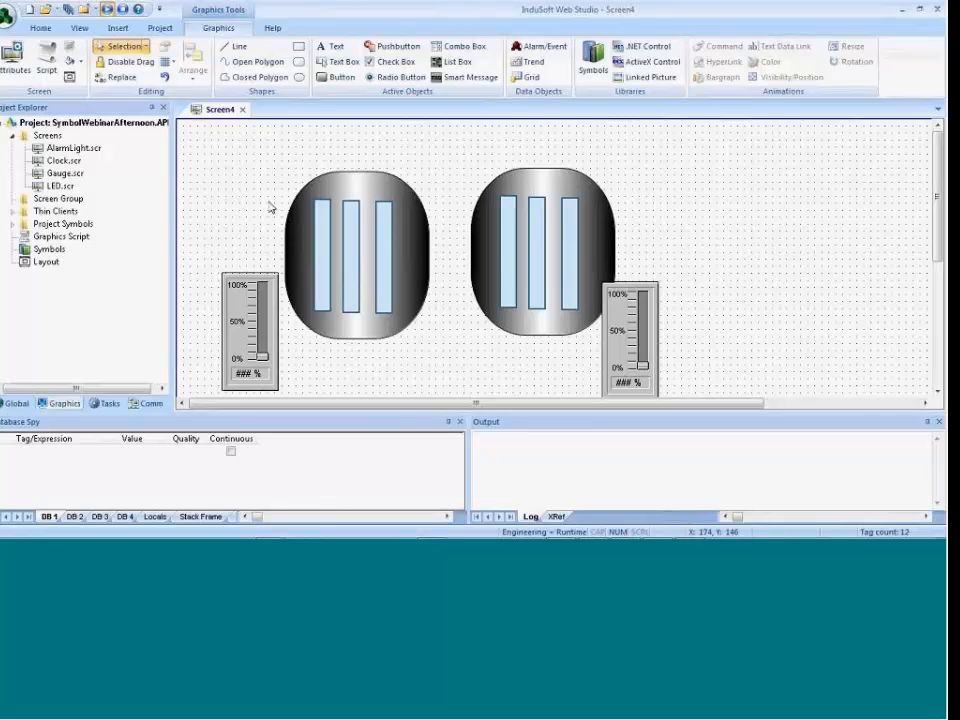
Test both tanks in the running screen, moving the first slider to about 42% and the second to about 38%.
left_click(92, 12)
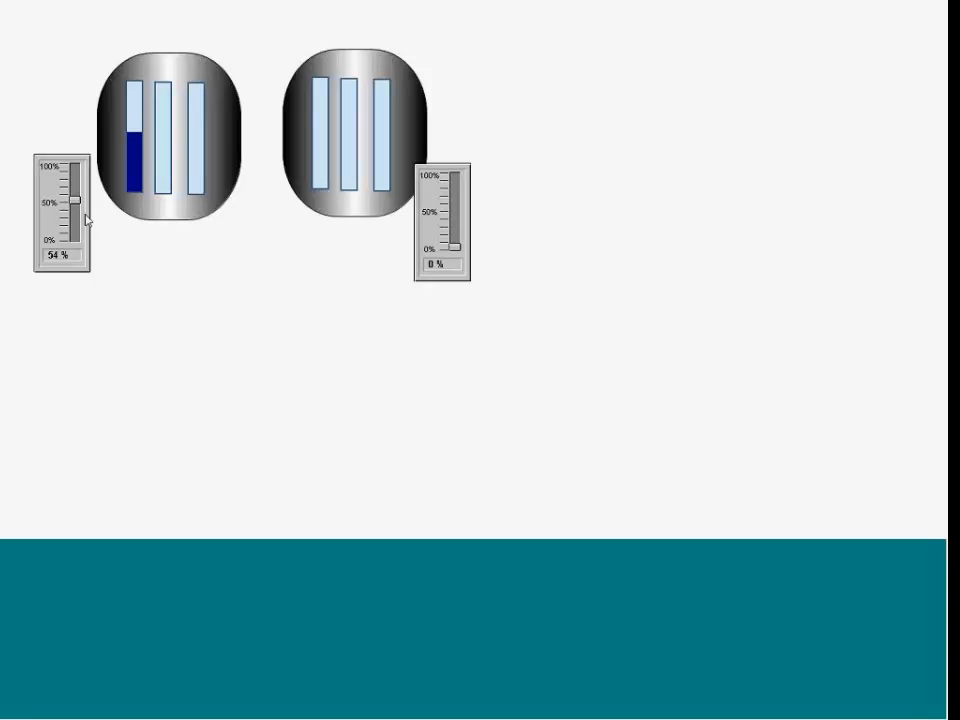
left_click_drag(453, 248, 454, 220)
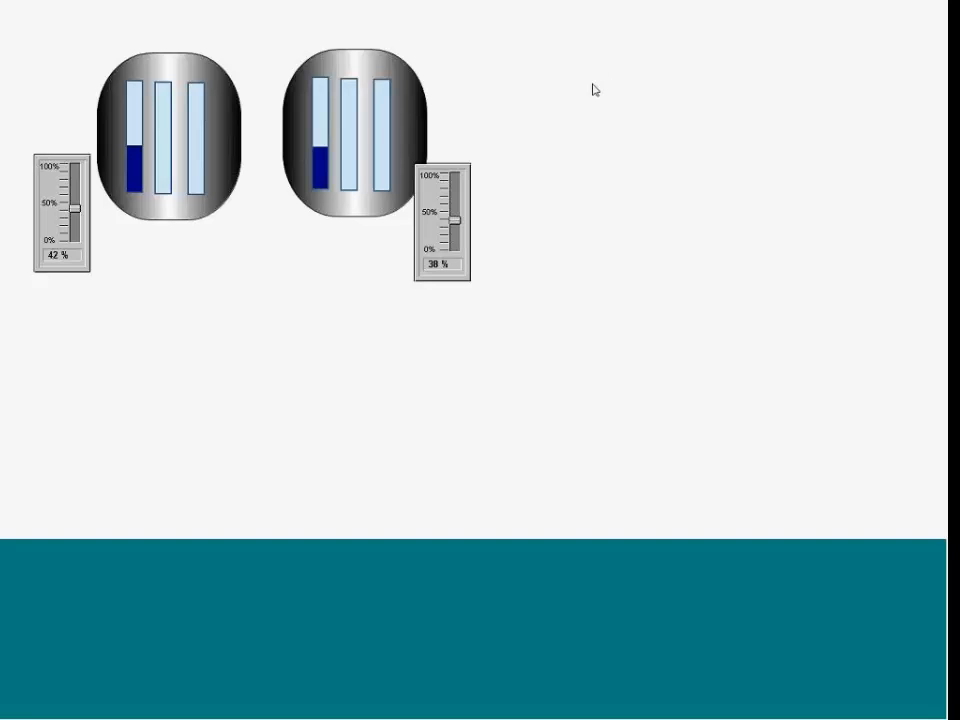
key("alt+Tab")
key("Tab")
key("Tab")
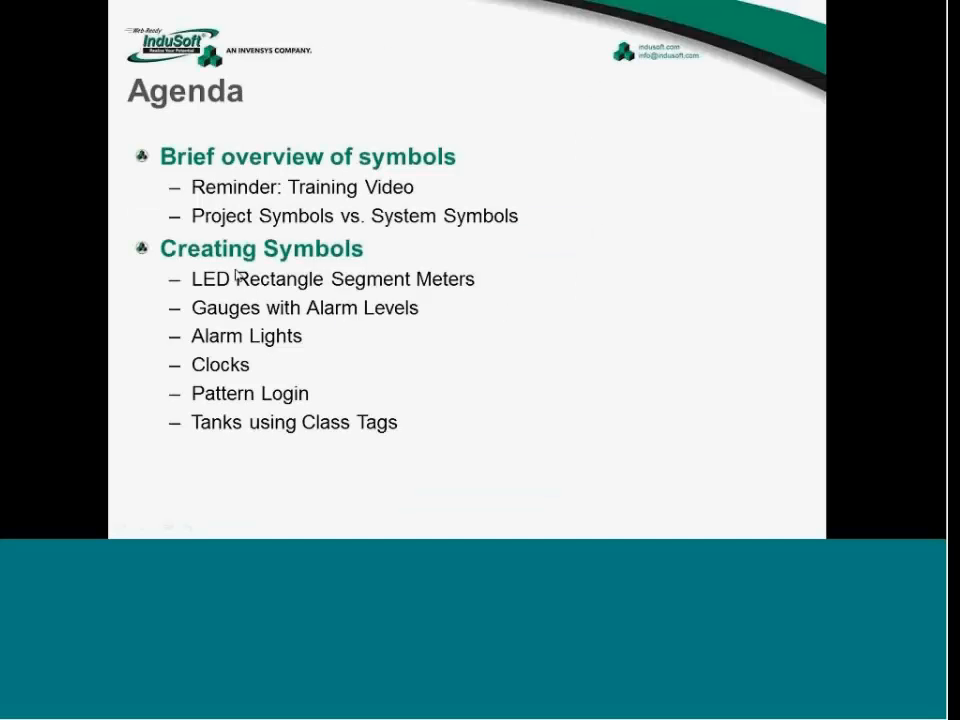
left_click(418, 437)
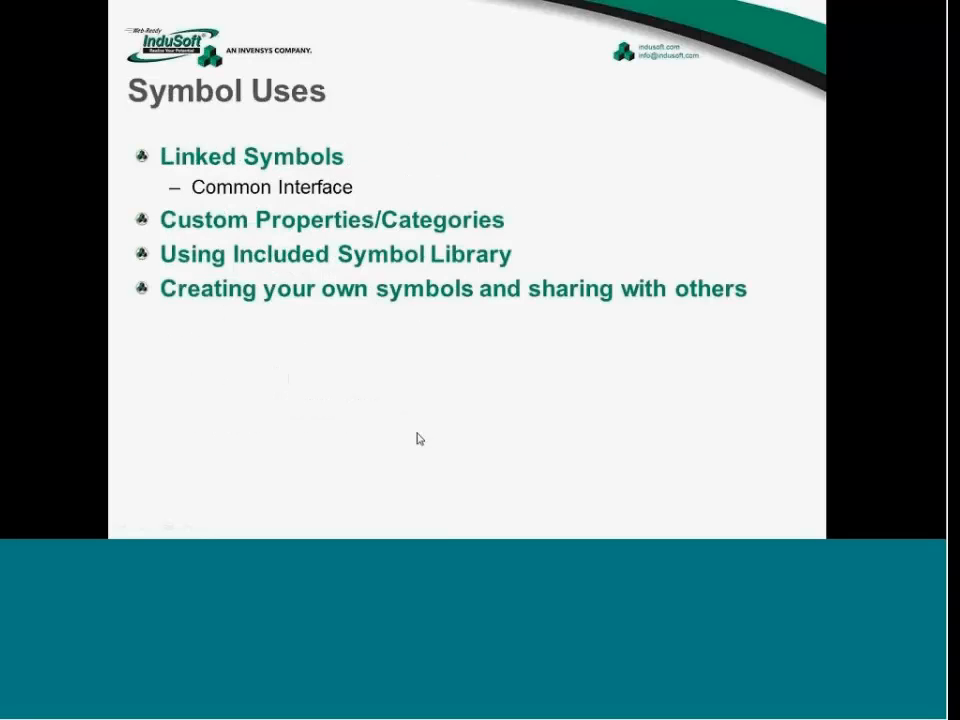
left_click(400, 427)
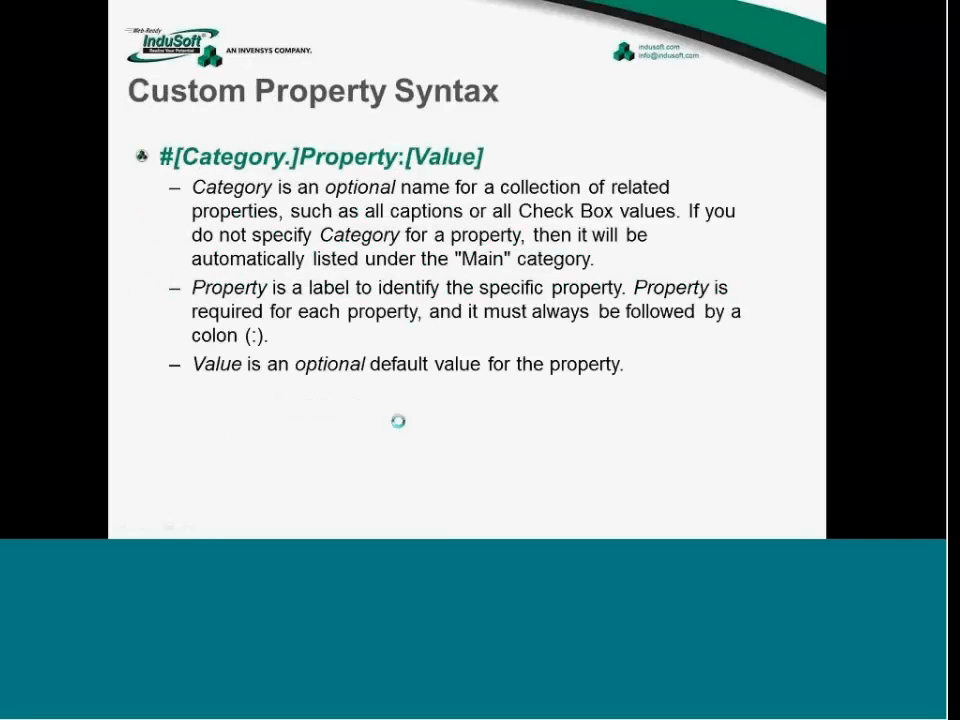
left_click(398, 421)
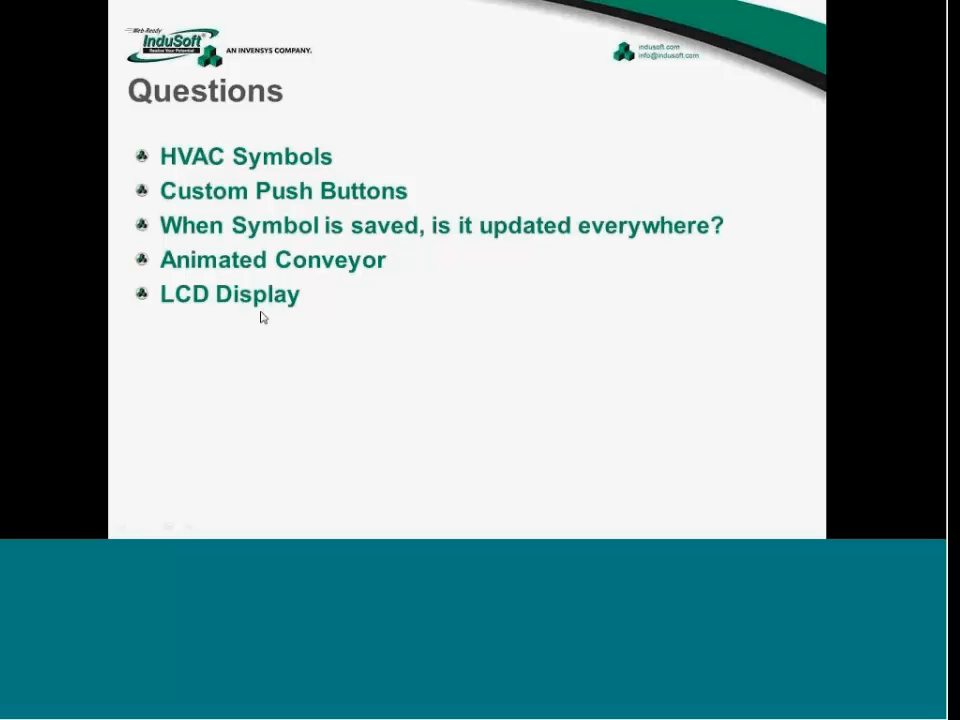
left_click(300, 370)
key("alt+Tab")
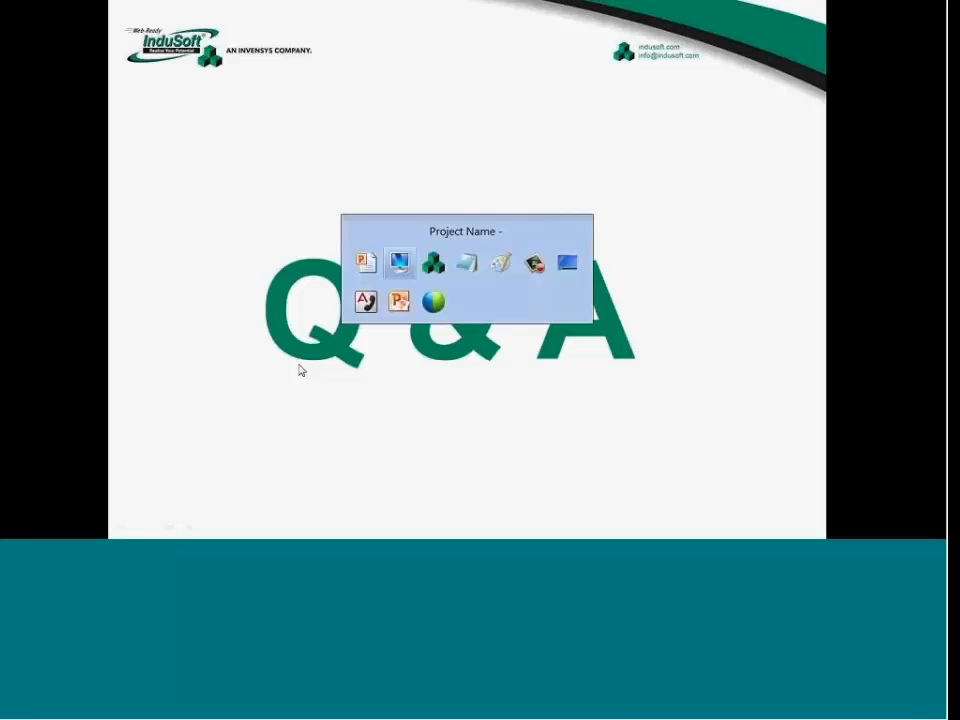
key("alt+Tab")
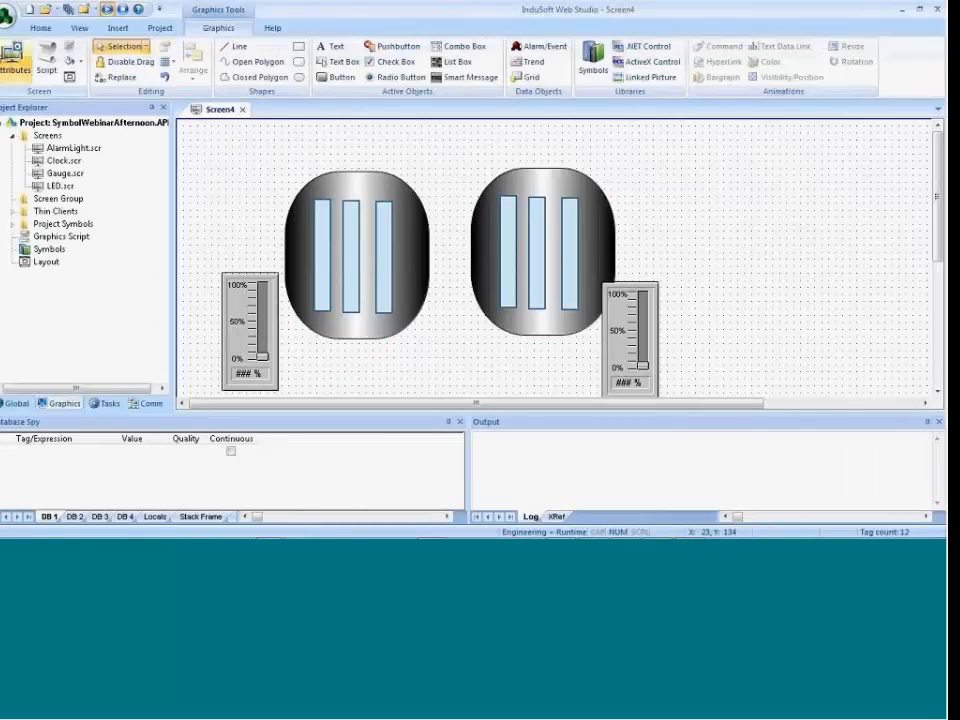
Open the recent project LinkedSymbol_new.APP, saving the current screen as Tanks in SymbolWebinarAfternoon.
left_click(6, 15)
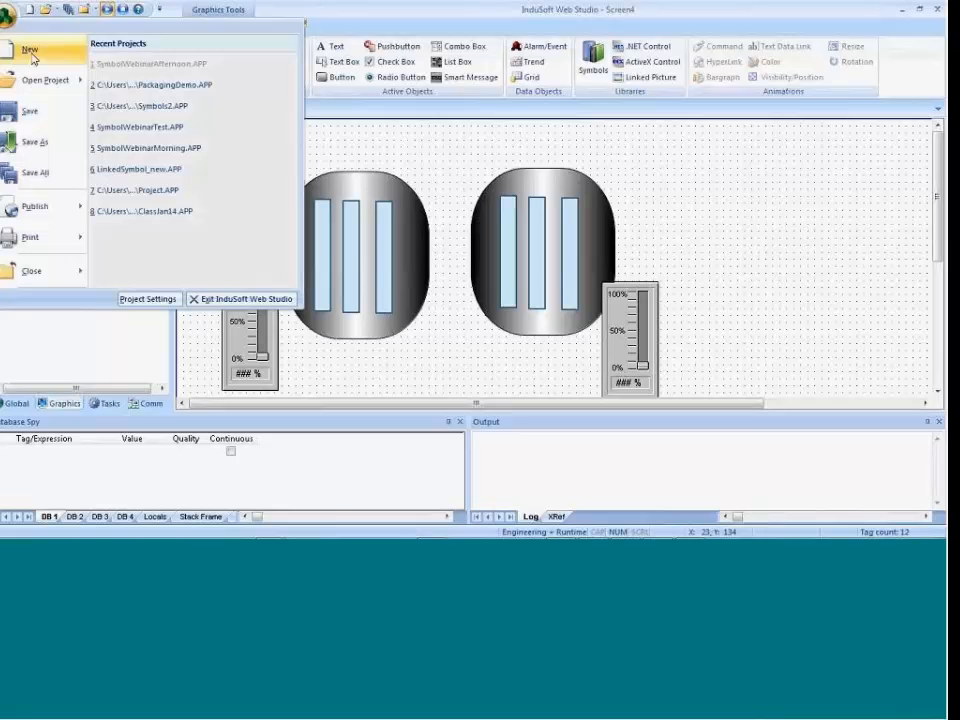
left_click(130, 172)
left_click(462, 323)
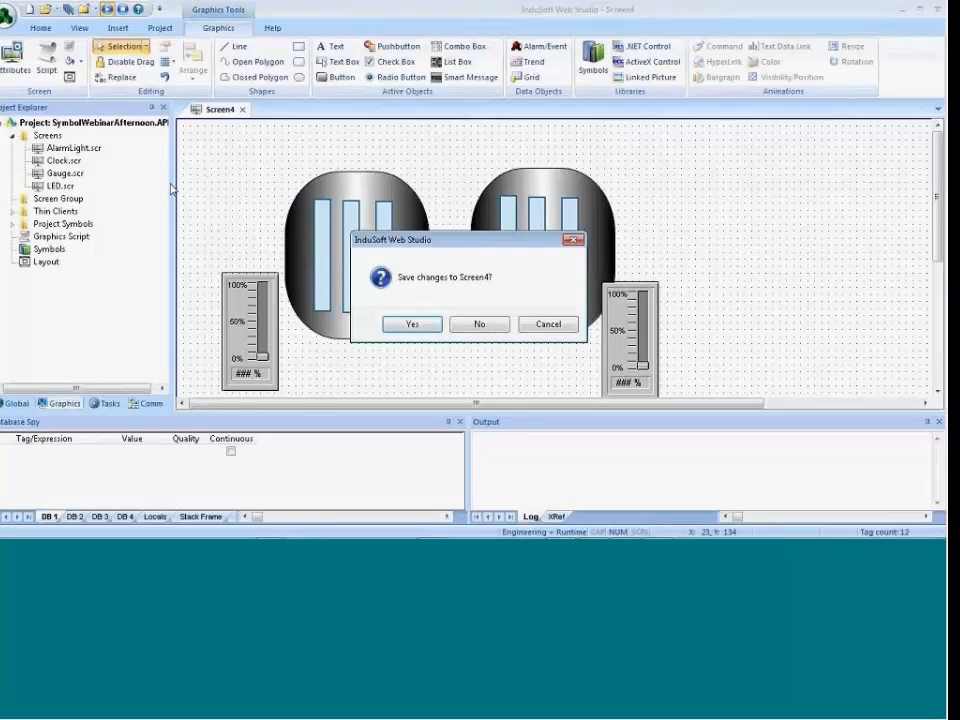
left_click(414, 325)
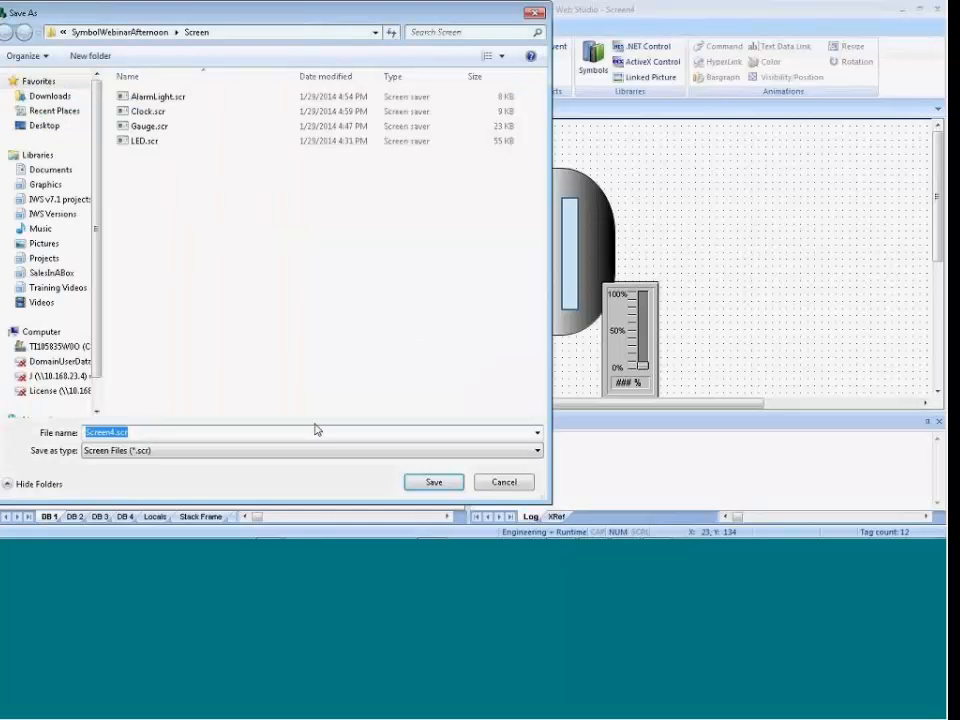
type("Tanks")
key("Return")
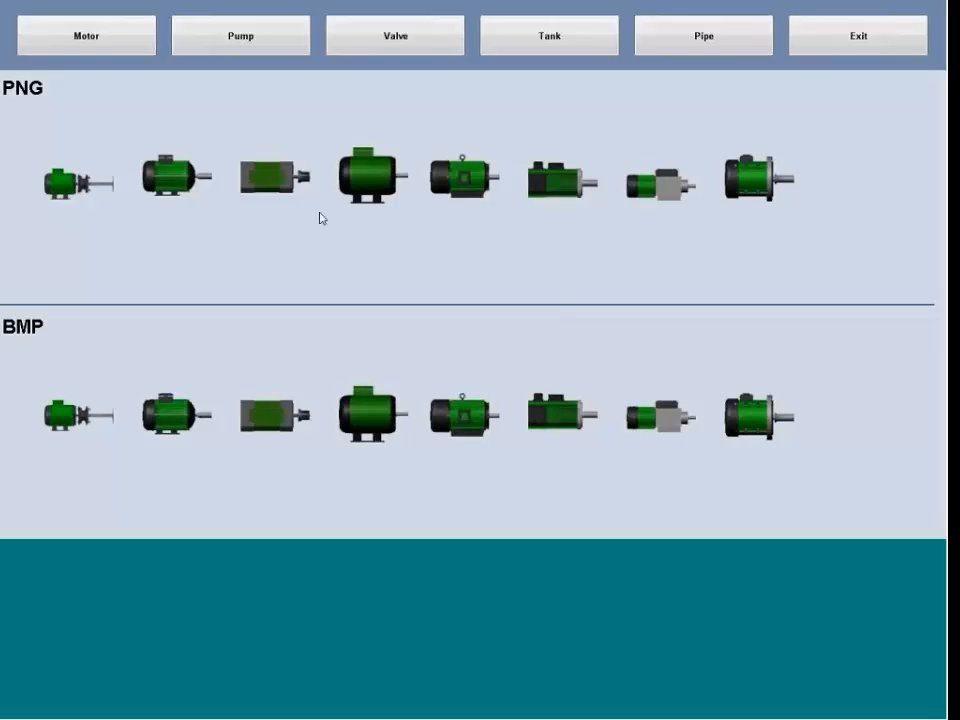
Review the Pump, Valve, Tank and Pipe symbol screens in the running project, and exit the application.
left_click(205, 44)
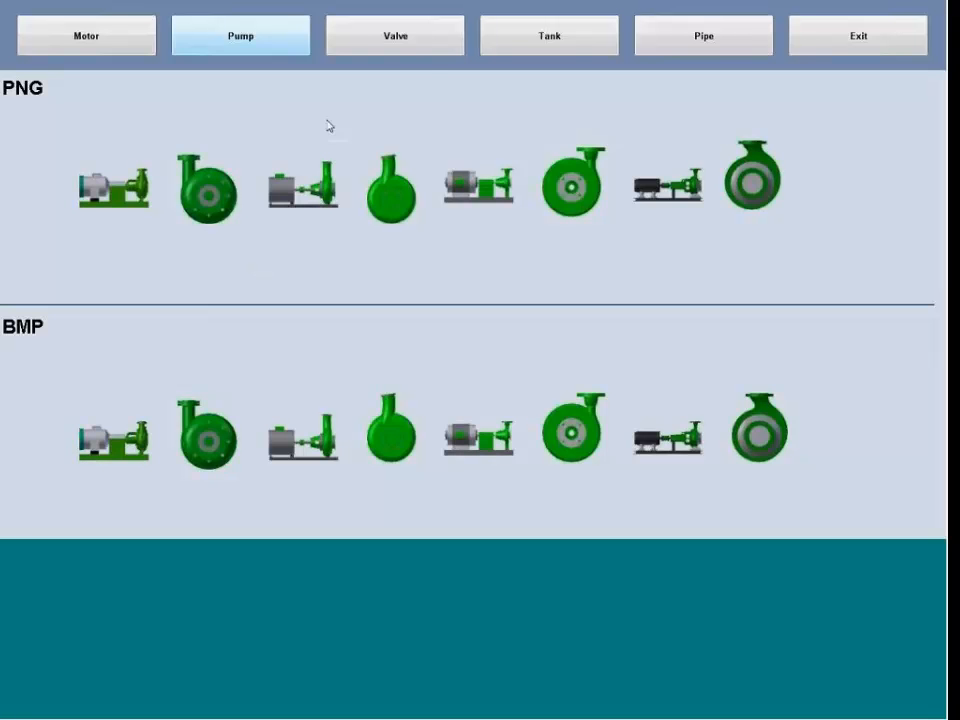
left_click(402, 46)
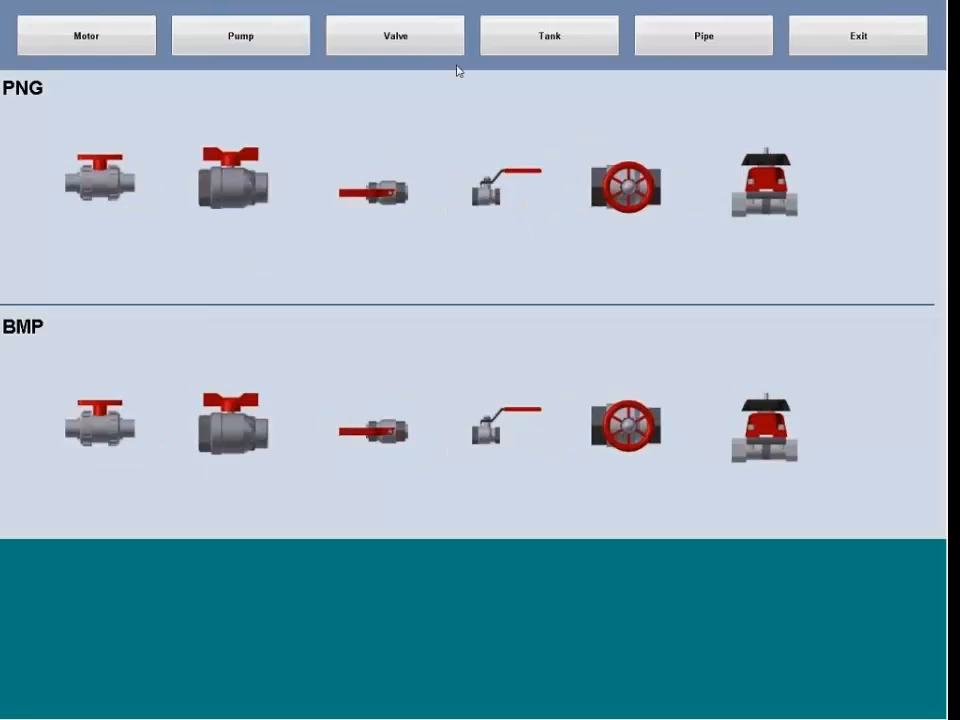
left_click(588, 46)
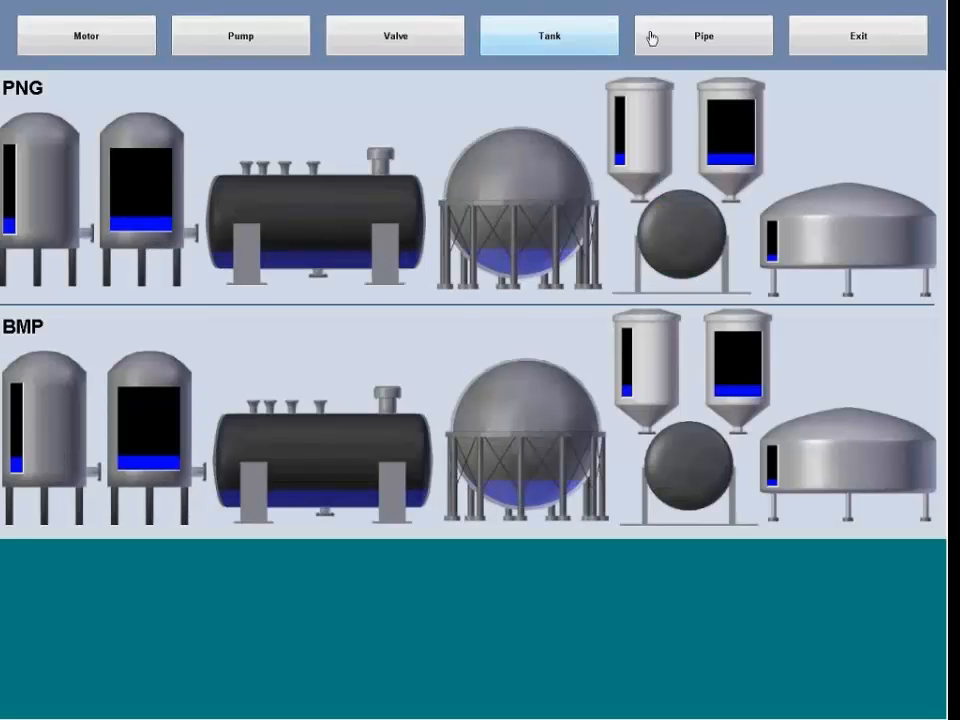
left_click(651, 38)
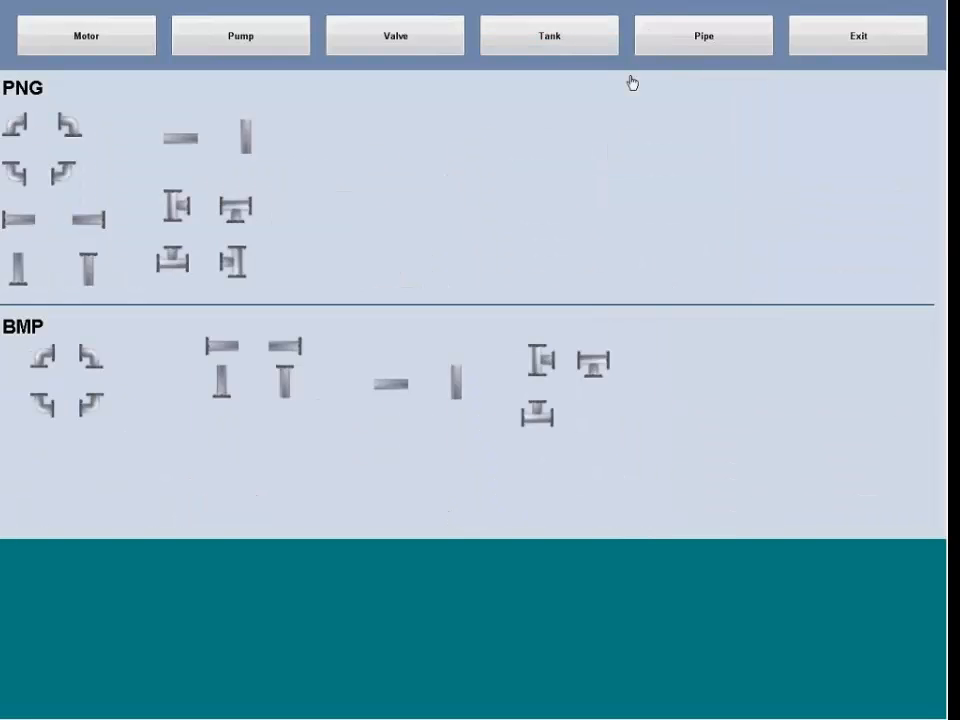
left_click(708, 50)
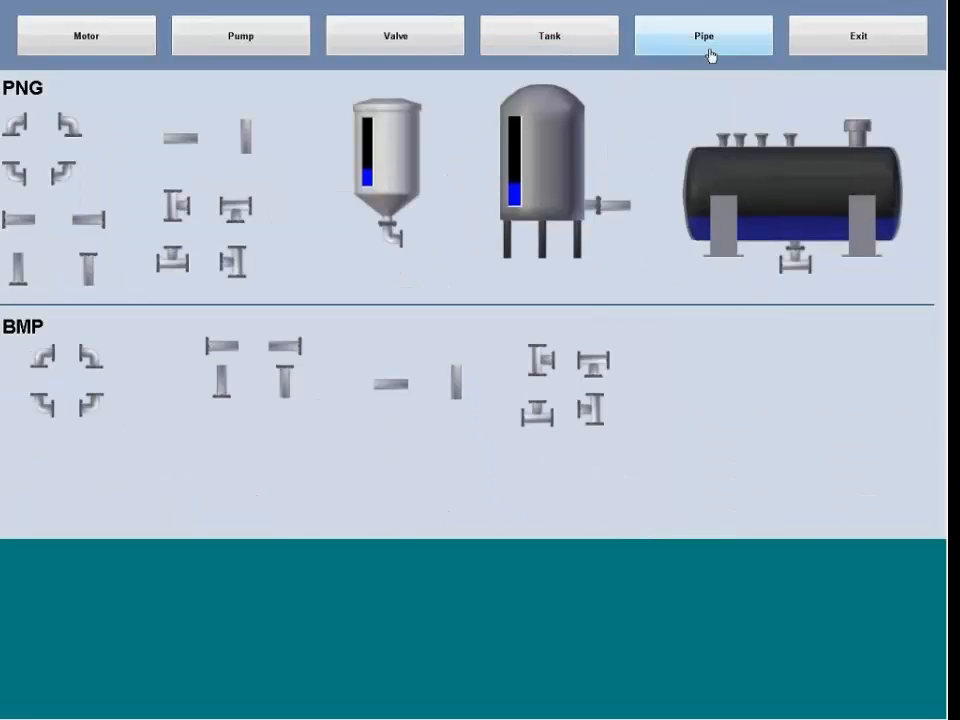
left_click(864, 46)
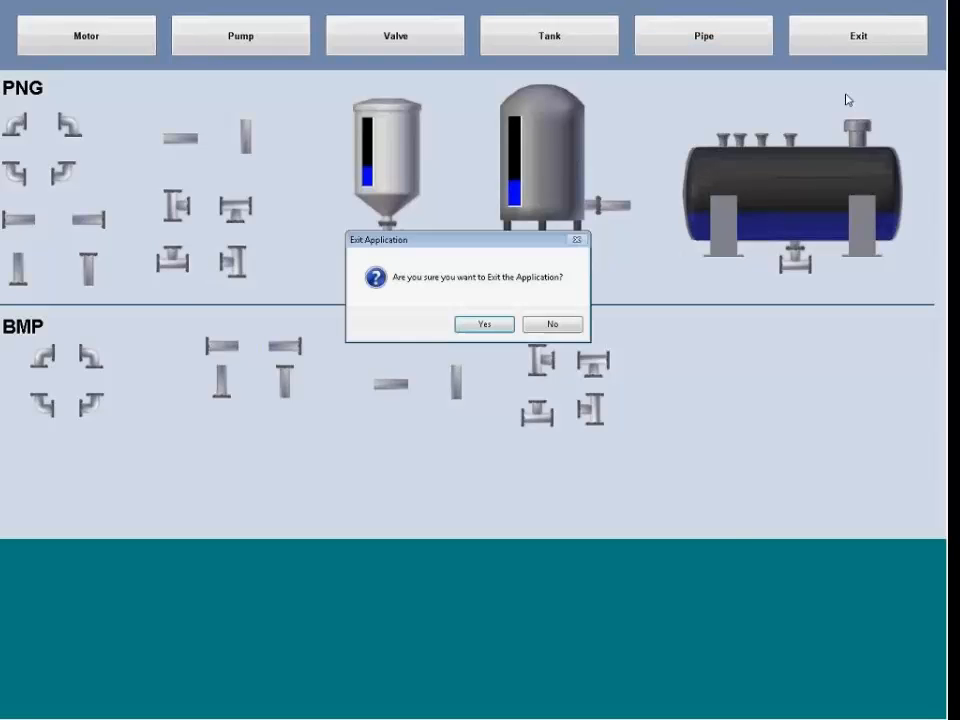
left_click(484, 324)
Start opening another project and browse the Documents library to the InduSoft Web Studio v7.1 Projects folder.
left_click(4, 22)
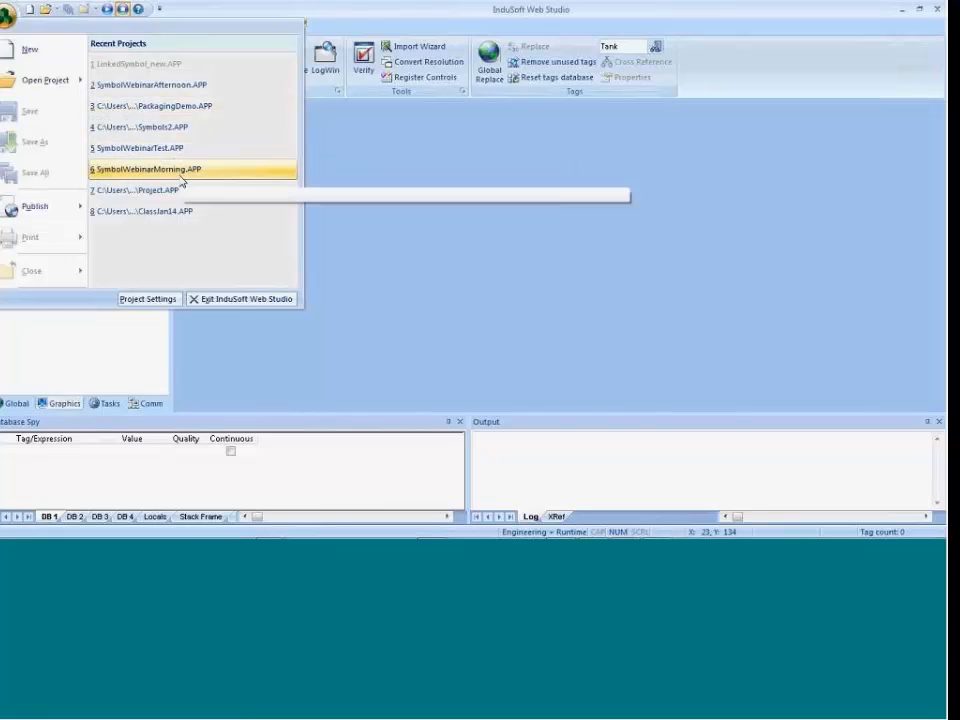
left_click(40, 80)
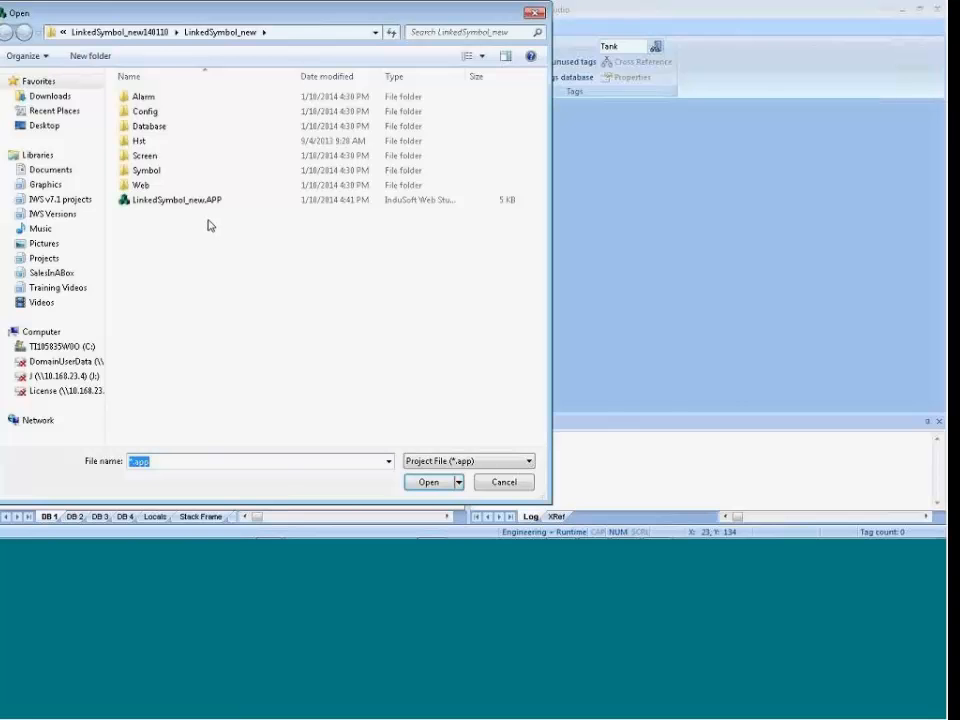
left_click(48, 170)
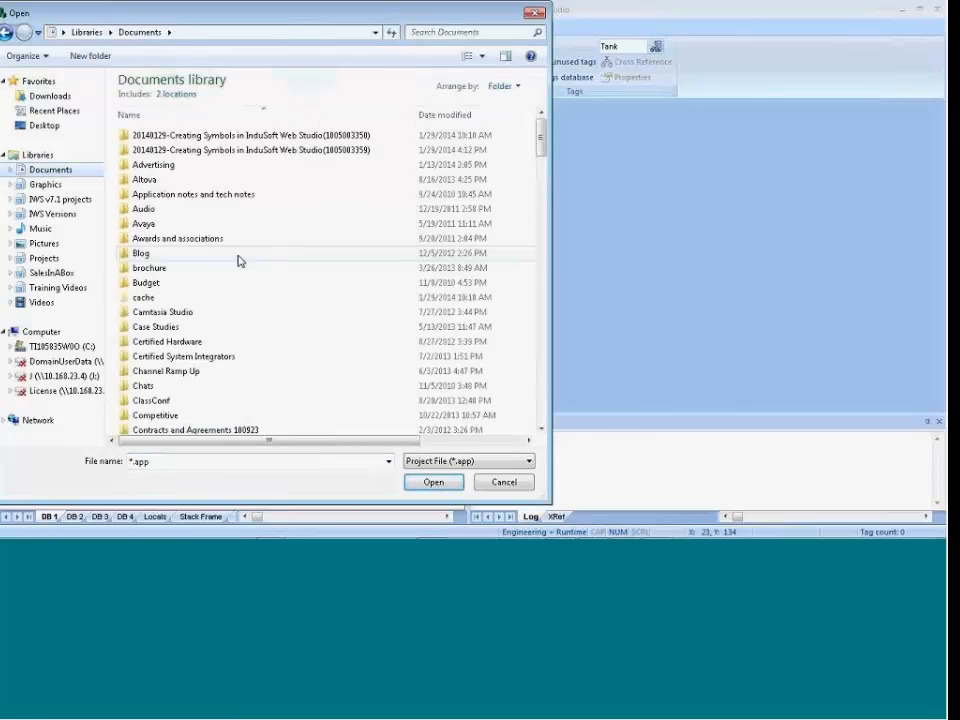
key("i")
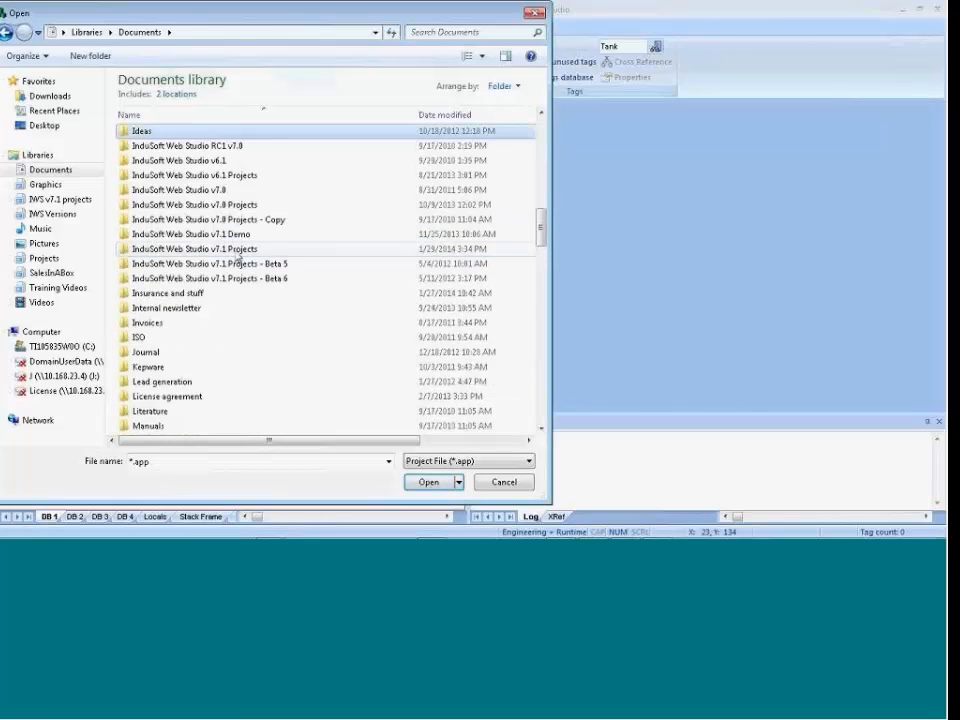
double_click(237, 250)
left_click(230, 272)
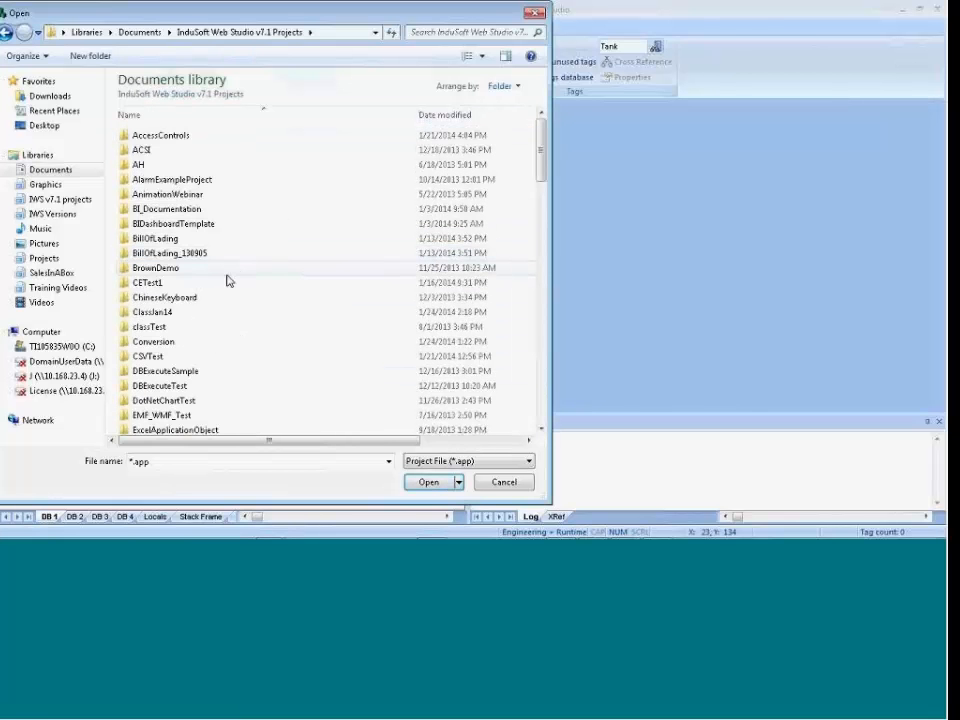
Open LinkedSymbol_BuildingAutomation.APP from the LinkedSymbol_BuildingAutomation folder inside LinkedSymbol_new140110.
scroll(227, 279, "down", 1)
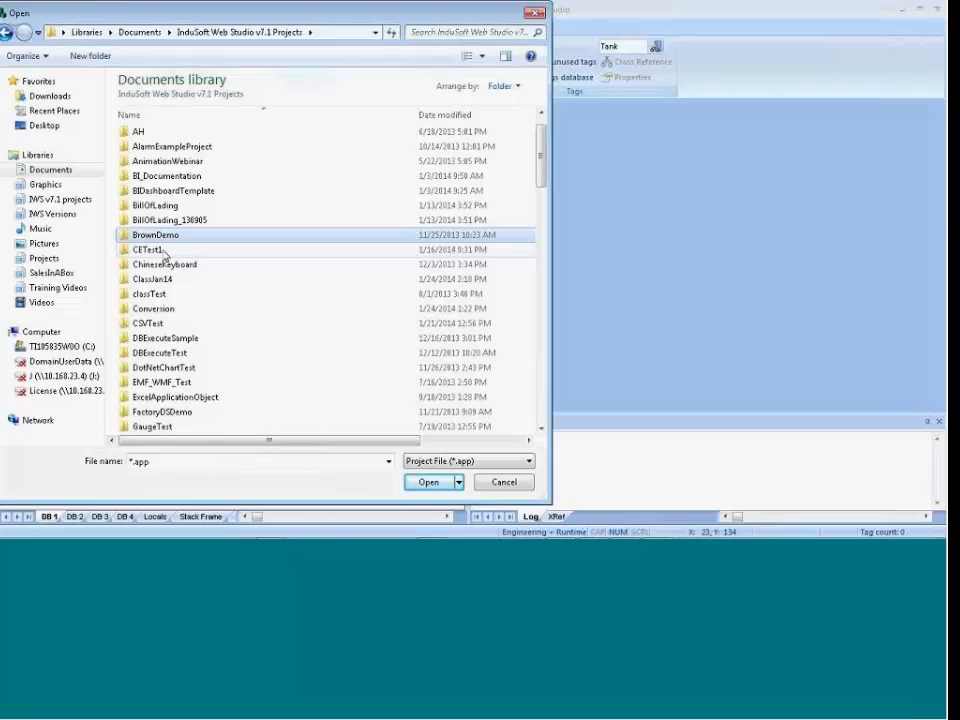
scroll(171, 257, "down", 4)
scroll(171, 279, "down", 2)
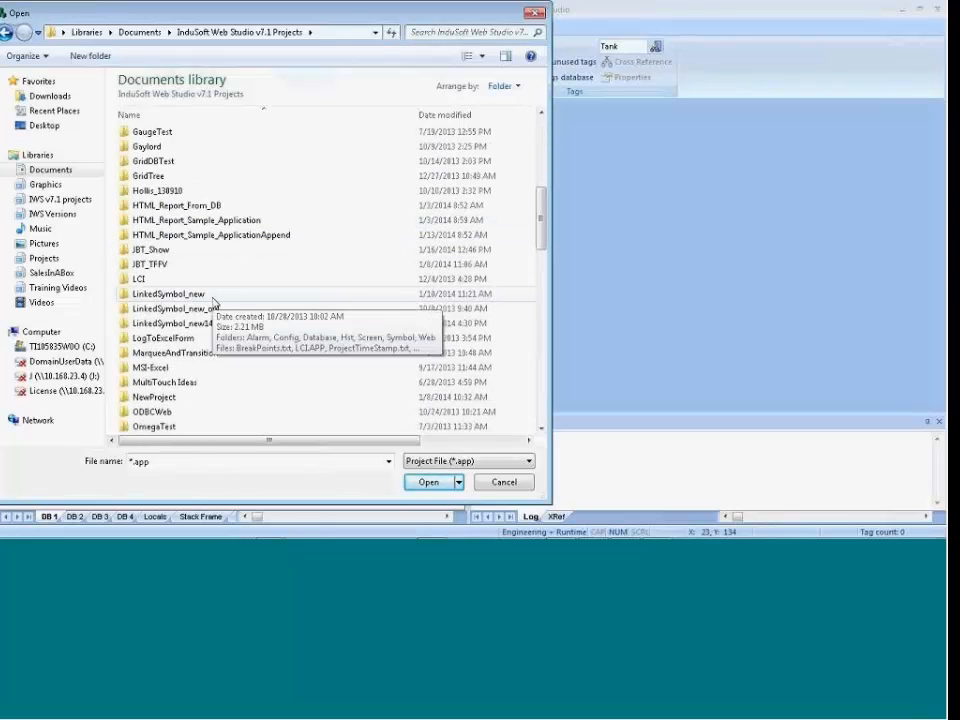
left_click(172, 309)
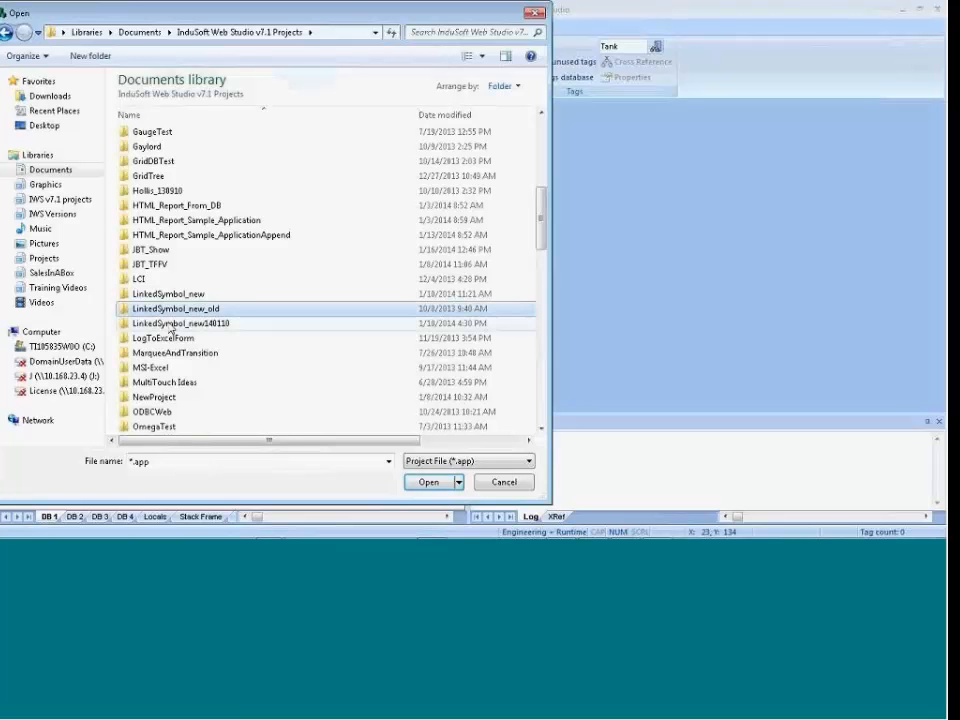
double_click(170, 325)
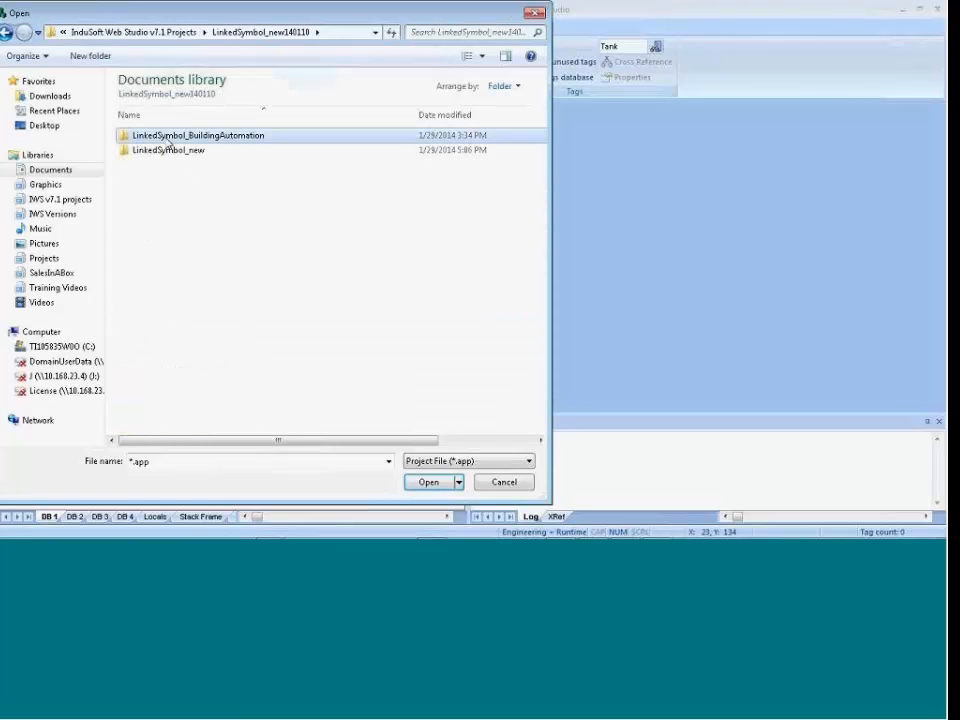
double_click(170, 140)
left_click(176, 240)
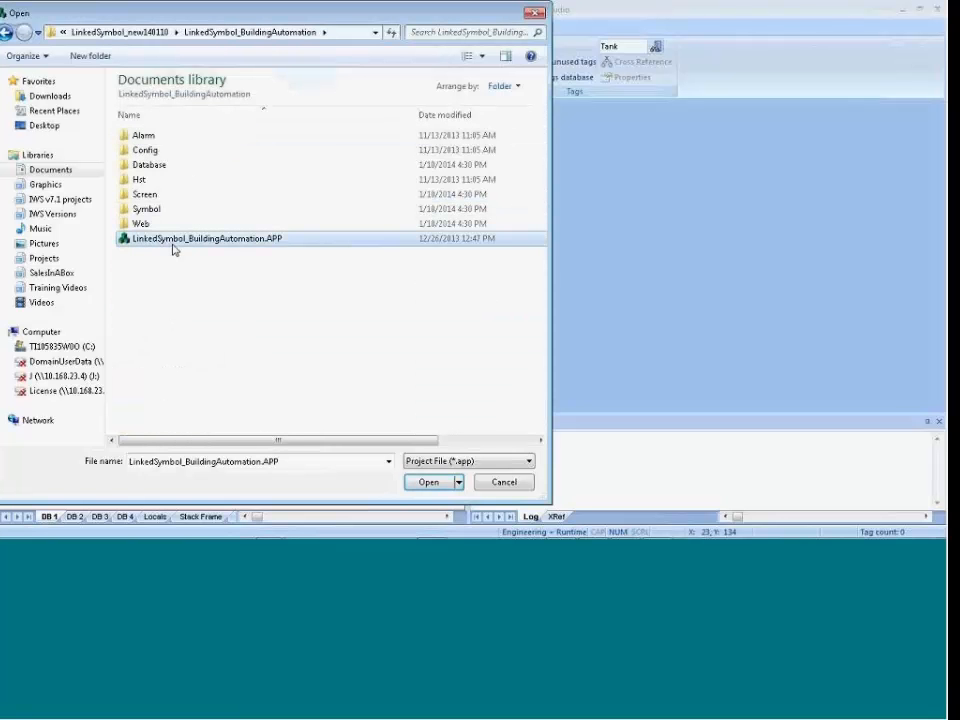
left_click(425, 482)
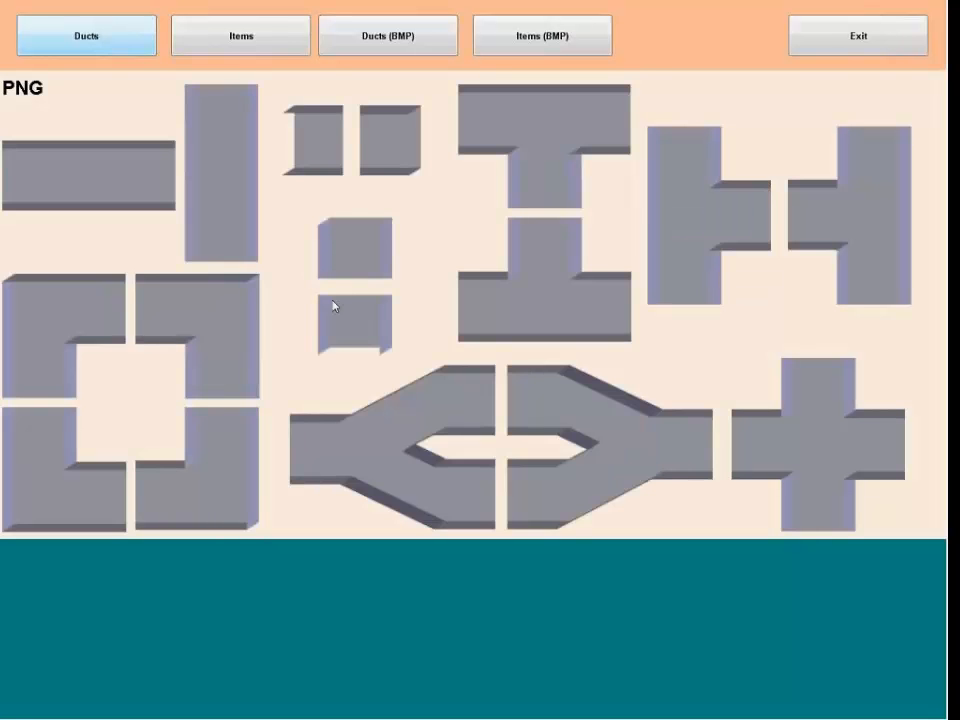
Review the Items and Ducts (BMP) symbol screens in the running building automation project, and exit the application.
left_click(214, 38)
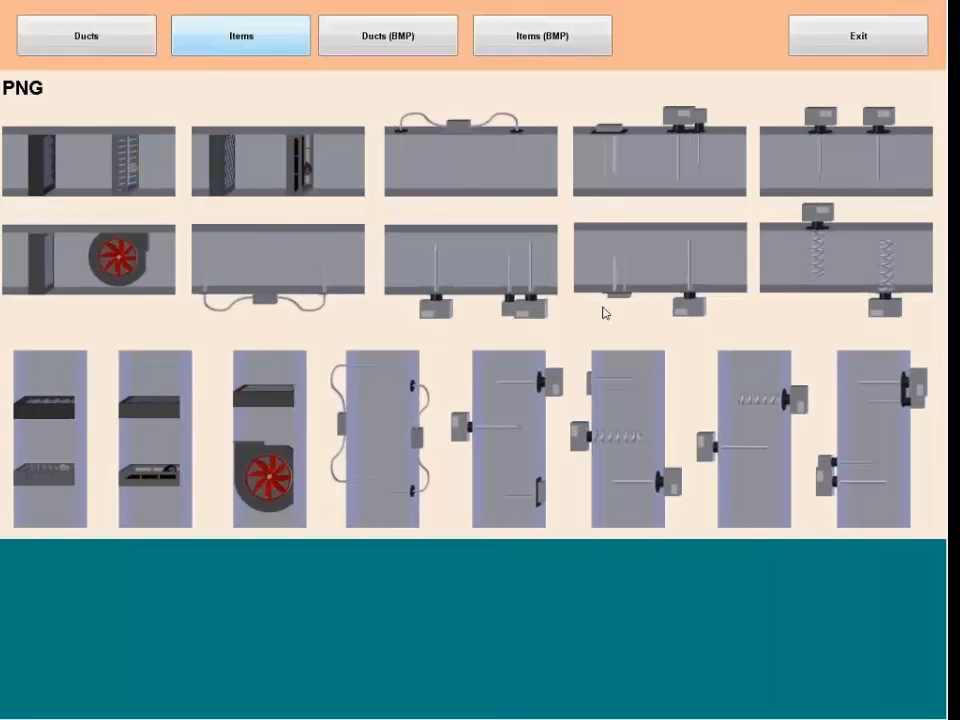
left_click(364, 48)
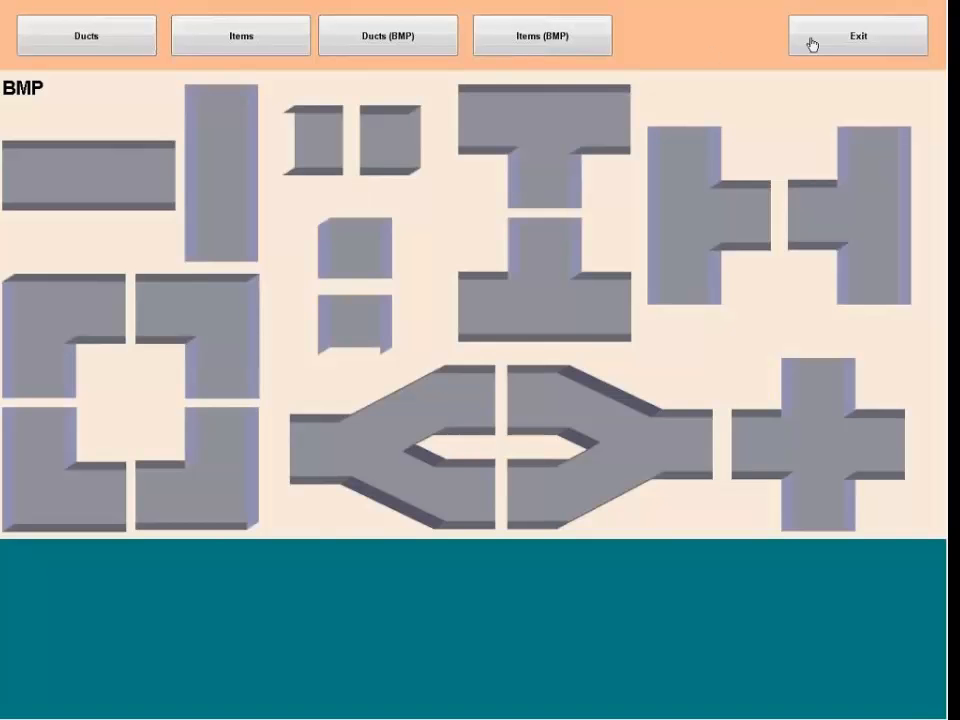
left_click(812, 44)
left_click(469, 332)
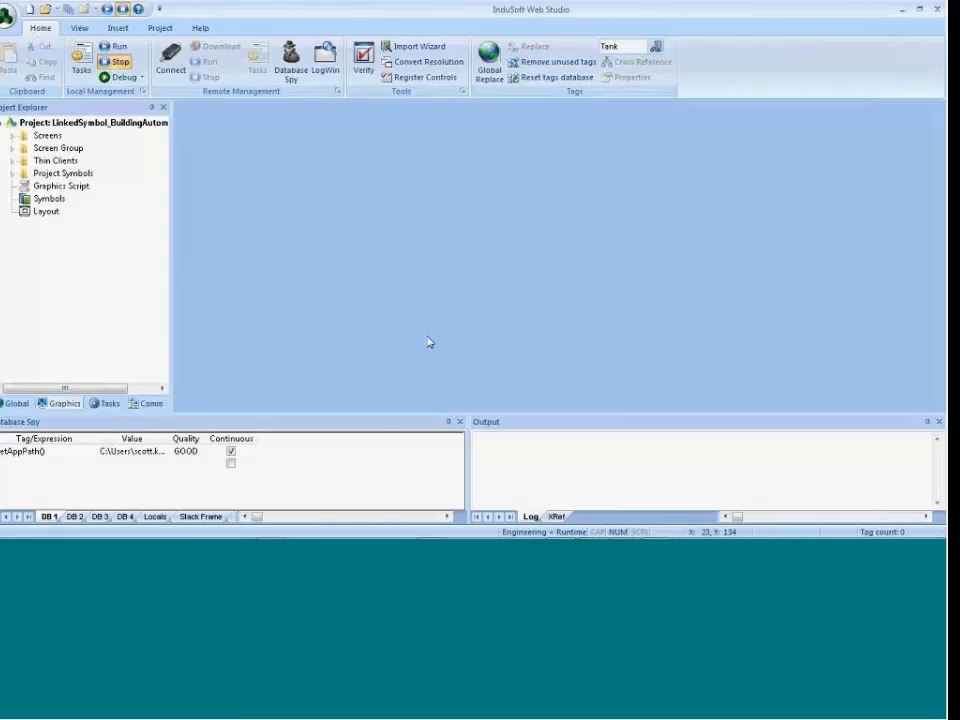
key("alt+Tab")
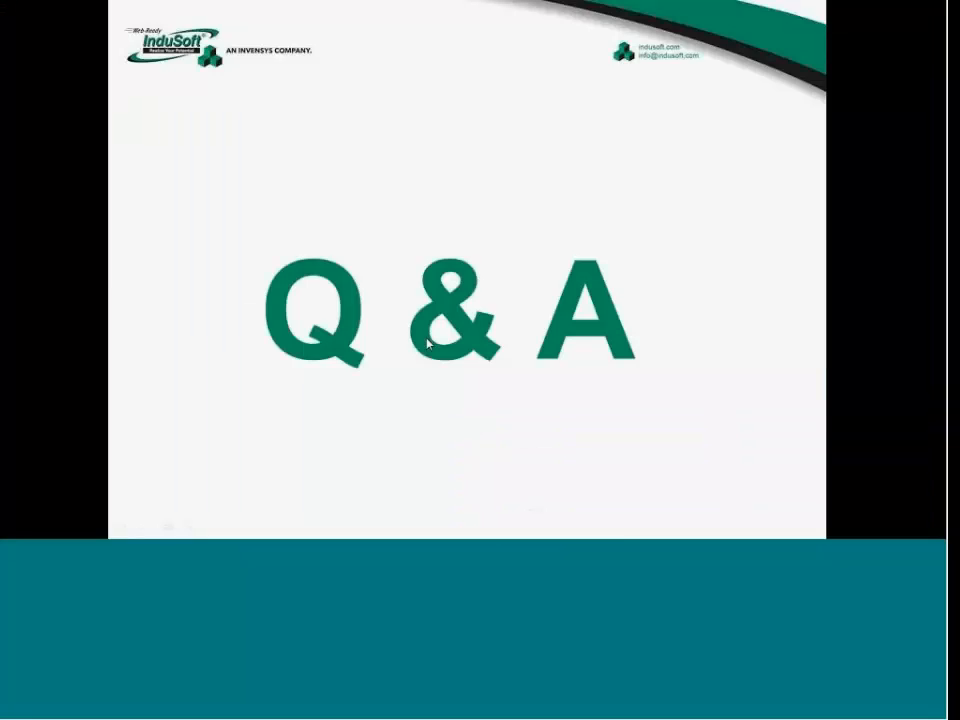
left_click(427, 344)
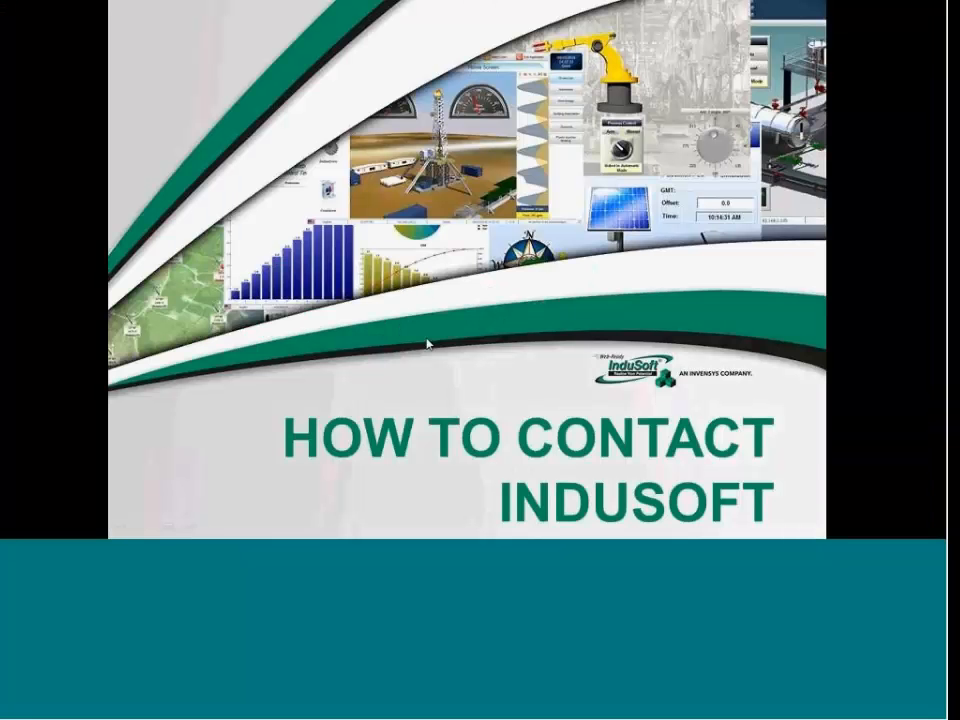
left_click(427, 344)
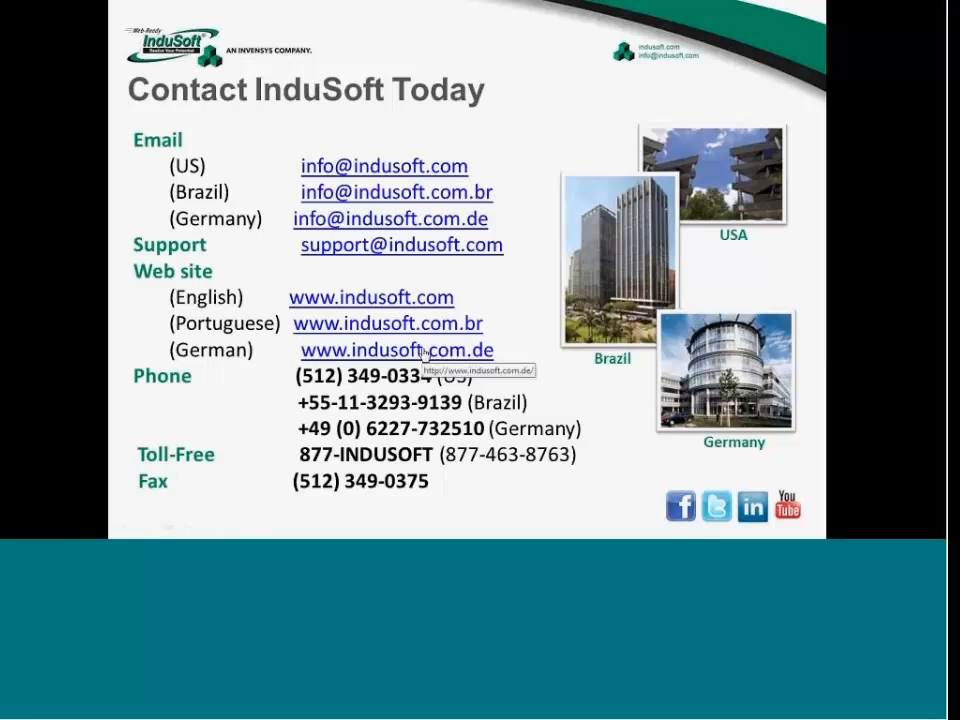